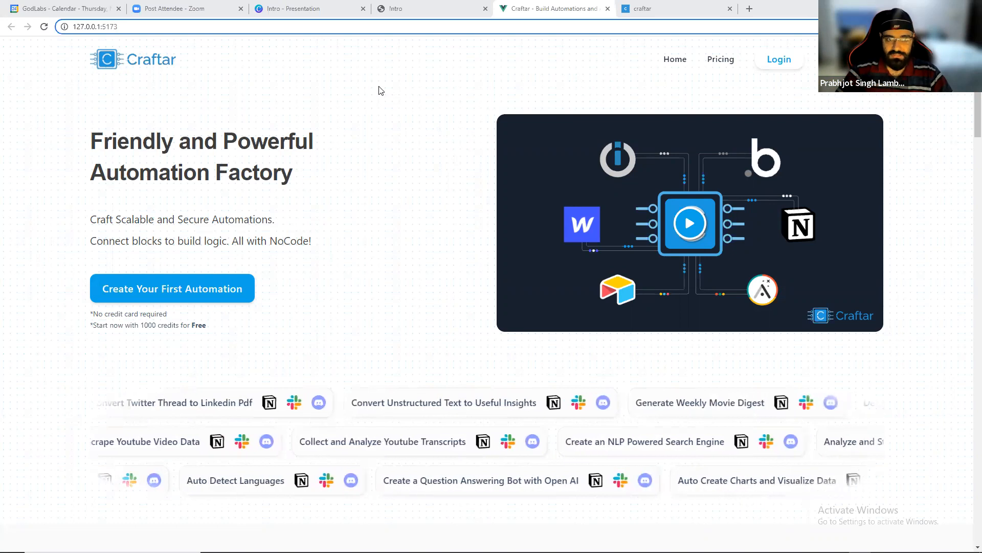
Switch through the browser tabs to the Craftar flow editor and zoom in on the start of the flow.
left_click(441, 8)
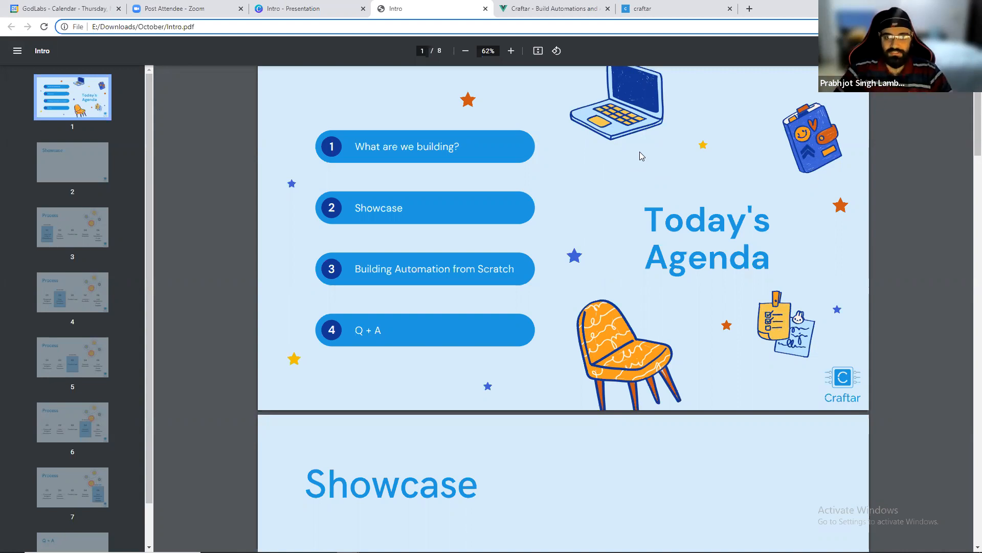
left_click(689, 6)
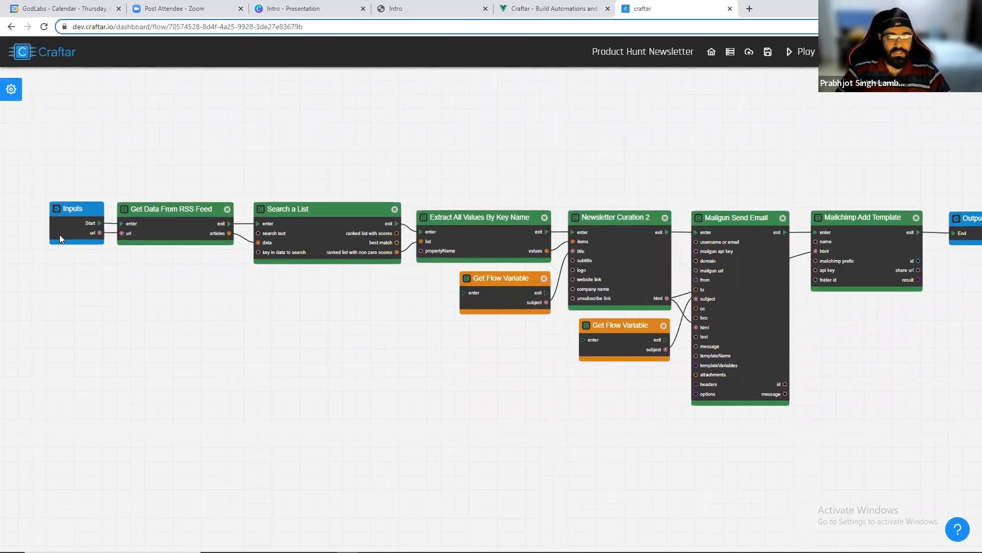
scroll(59, 234, "up", 3)
scroll(228, 194, "up", 2)
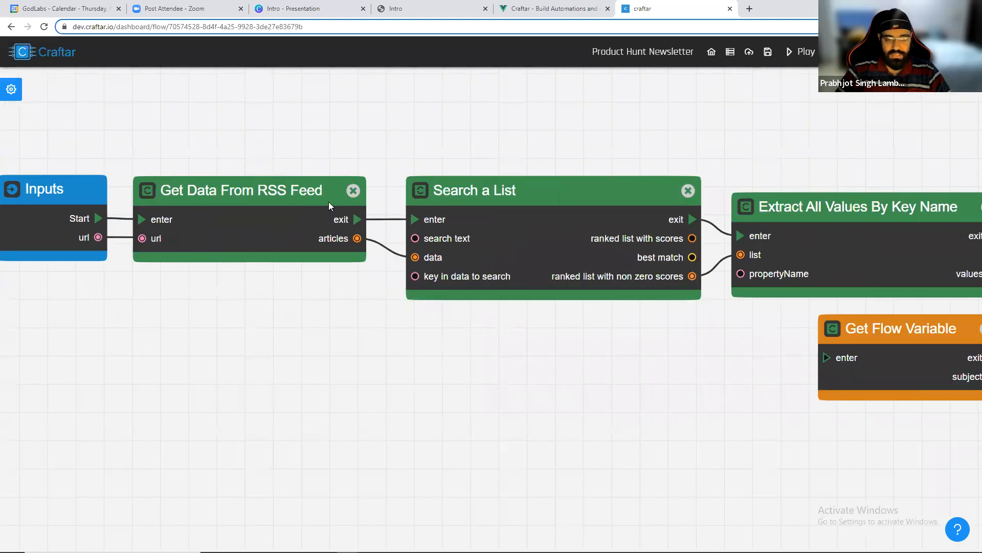
Inspect the settings of the Get Data From RSS Feed and Search a List blocks, including the search text.
left_click(248, 218)
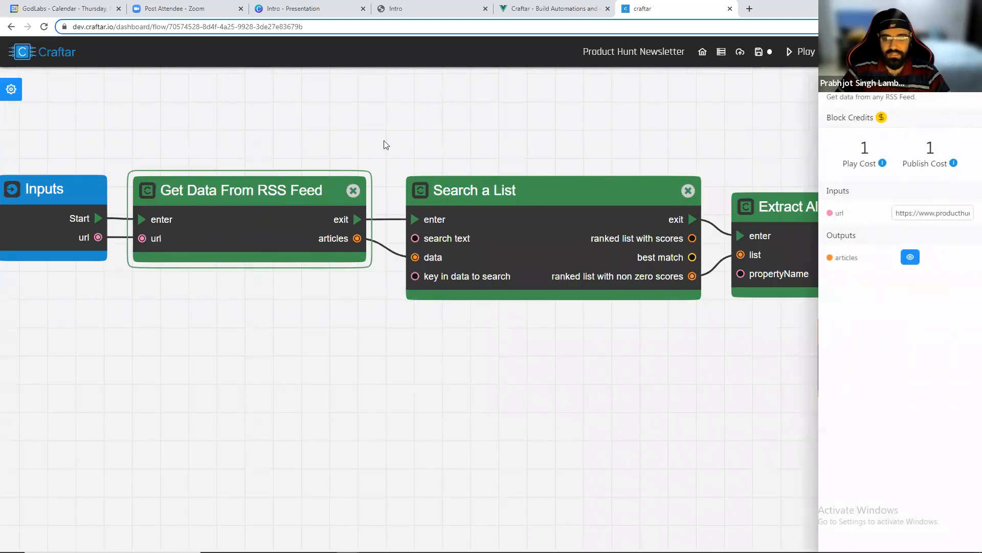
left_click_drag(400, 162, 283, 167)
mouse_move(451, 205)
left_mouse_down()
mouse_move(271, 208)
mouse_move(481, 207)
mouse_move(455, 205)
left_mouse_up()
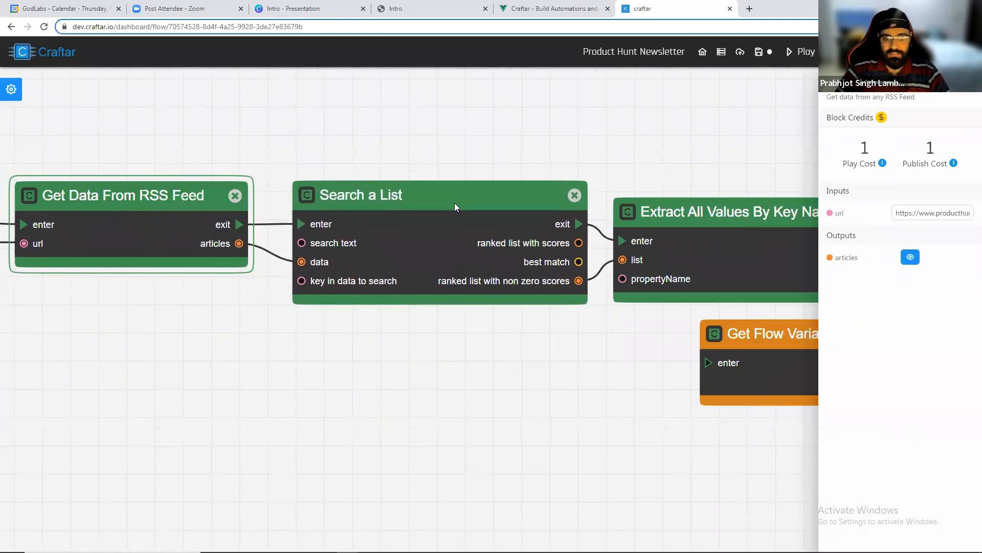
left_click(476, 151)
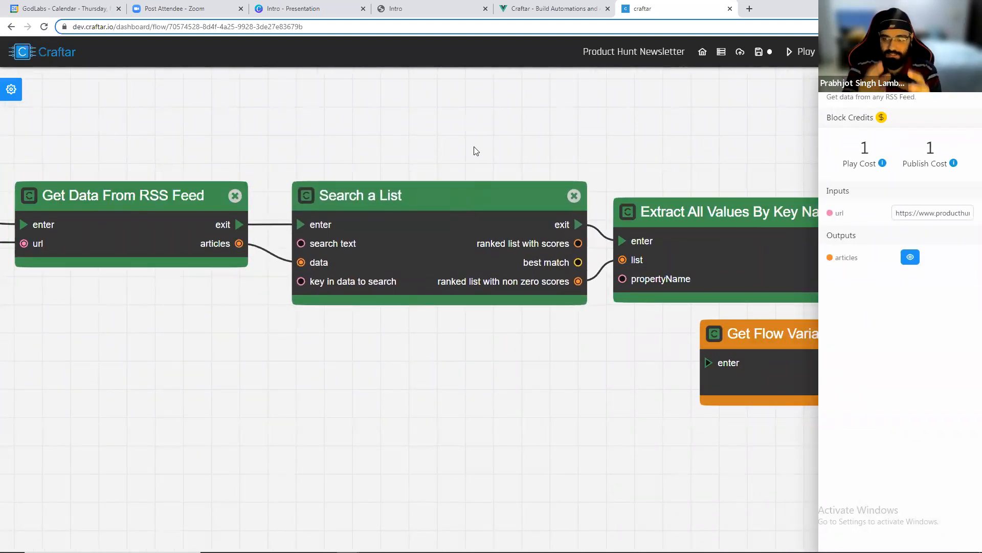
left_click(446, 210)
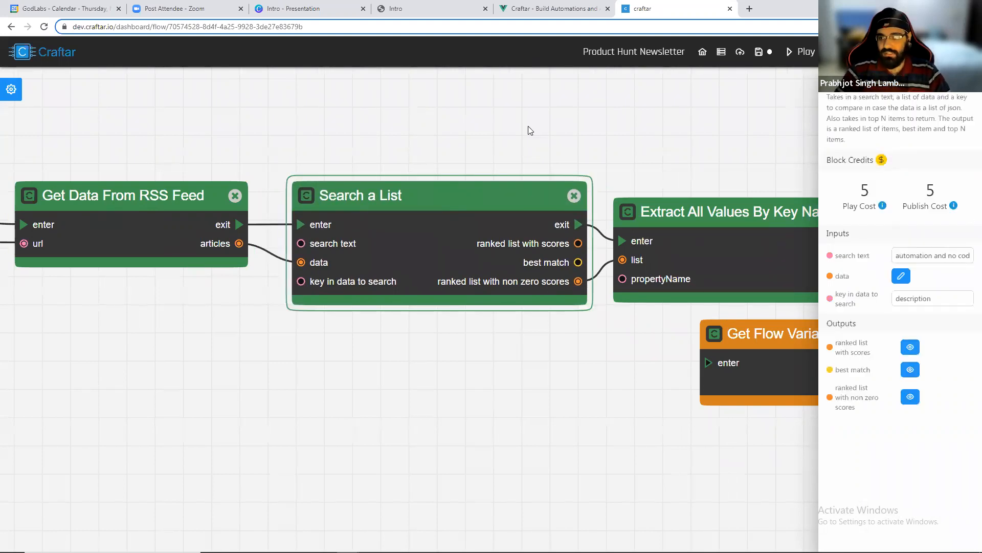
left_click_drag(902, 255, 964, 255)
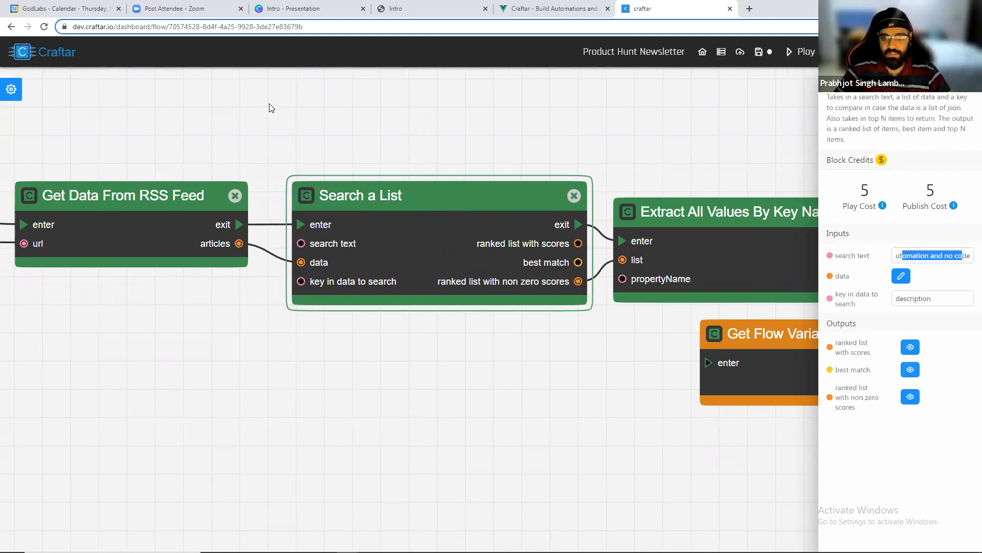
Inspect the settings of the Newsletter Curation 2 and Mailgun Send Email blocks.
scroll(450, 139, "down", 3)
left_click_drag(767, 179, 399, 170)
left_click(512, 186)
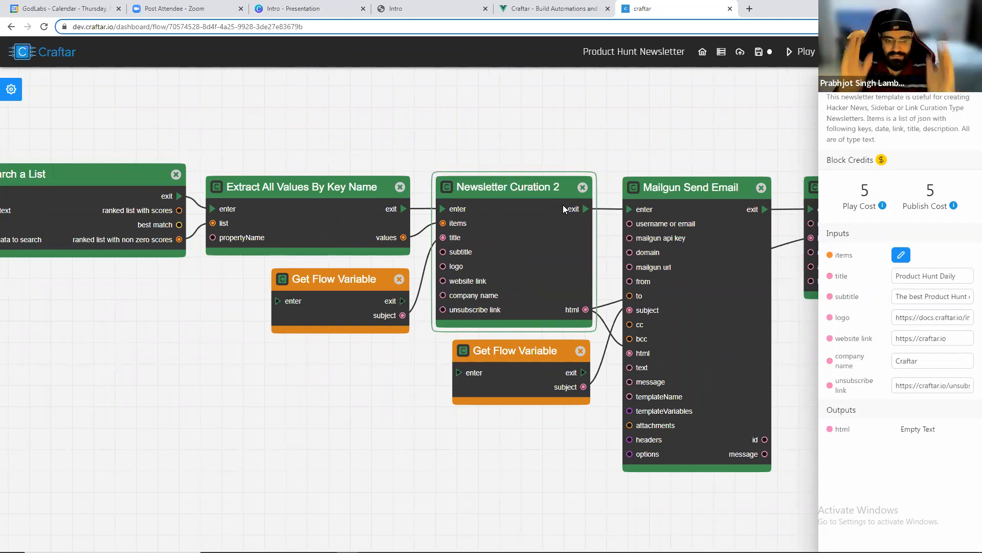
scroll(563, 204, "down", 2)
left_click_drag(673, 160, 551, 151)
scroll(540, 208, "up", 1)
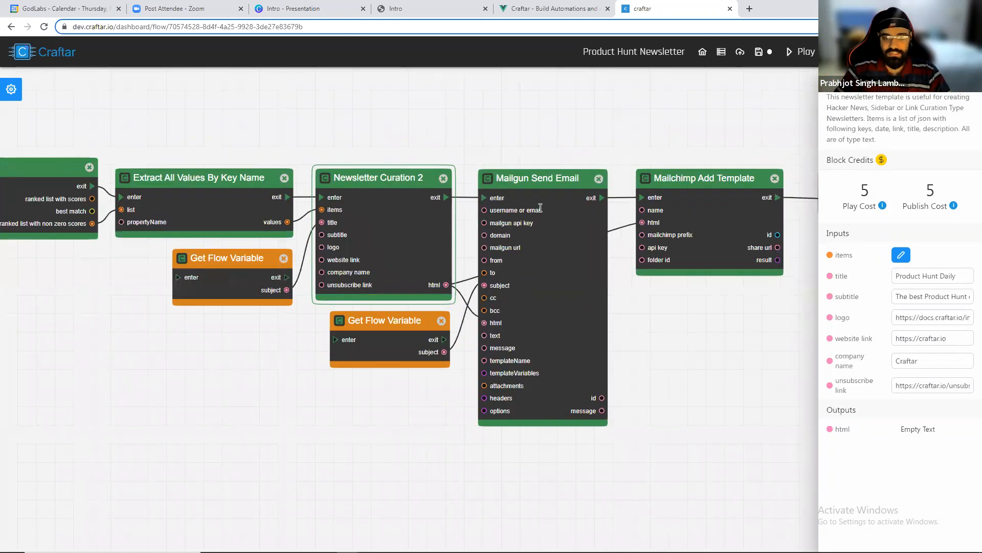
scroll(540, 208, "up", 2)
left_click(541, 208)
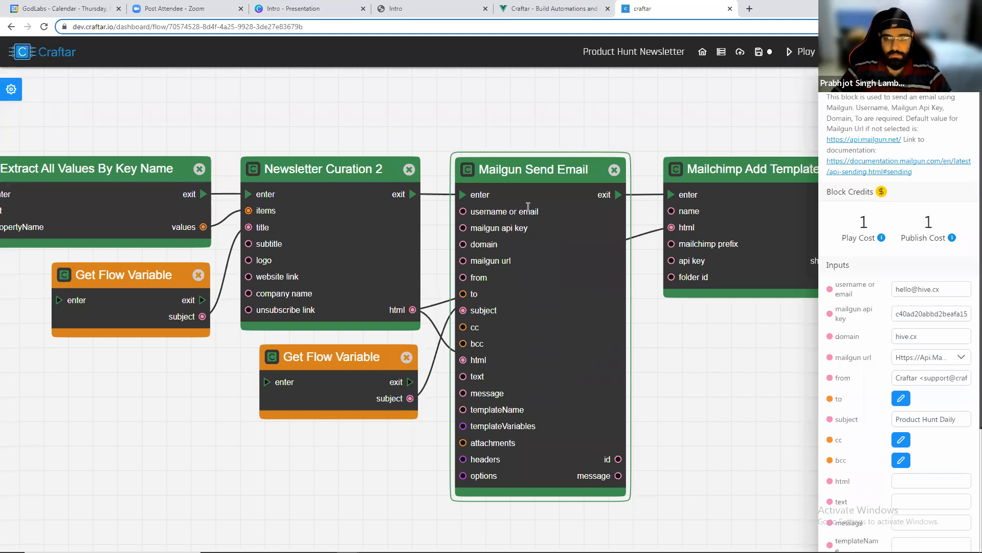
left_click(649, 83)
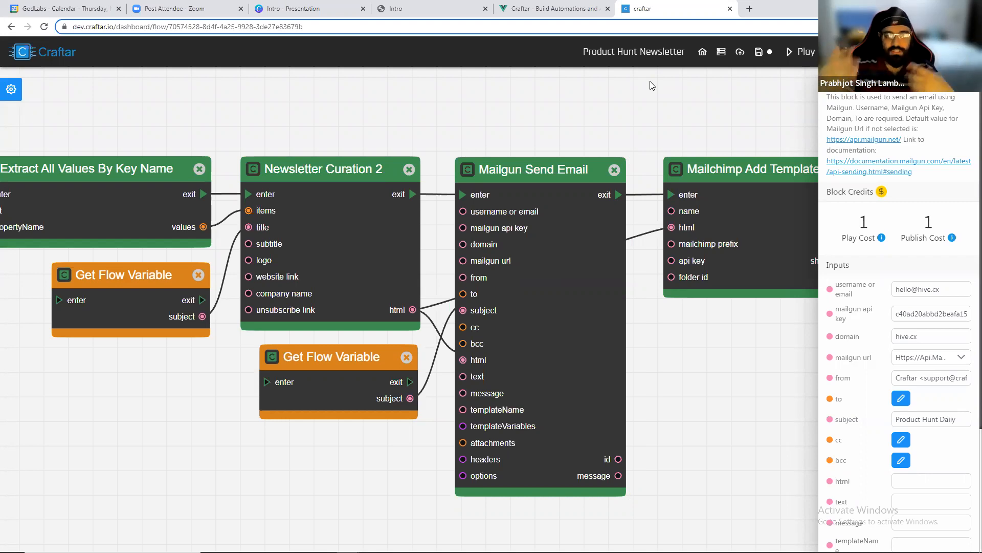
left_click_drag(674, 106, 552, 109)
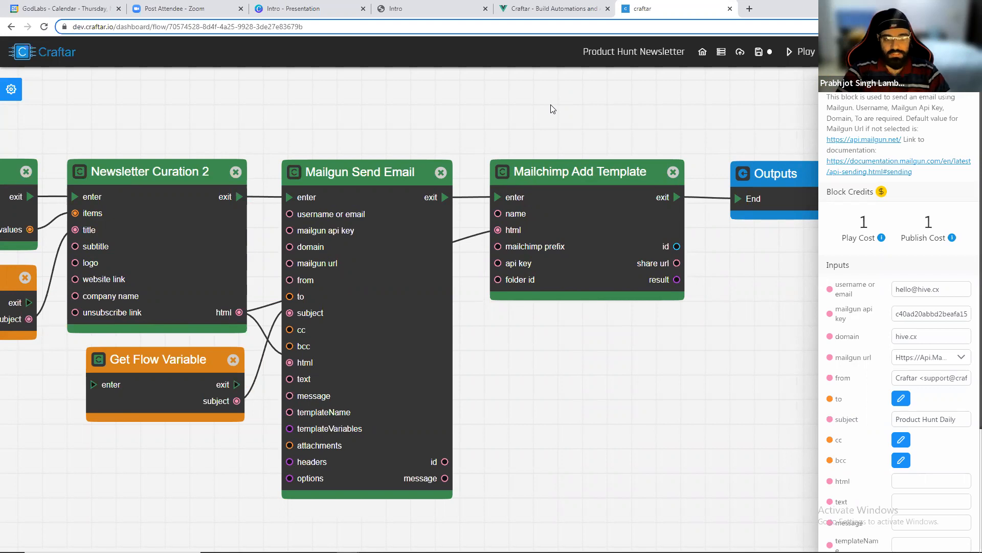
Run the Product Hunt Newsletter flow from the editor.
scroll(541, 106, "down", 2)
left_click_drag(508, 104, 582, 123)
scroll(583, 123, "down", 2)
left_click(727, 92)
left_click_drag(717, 109, 775, 121)
left_click_drag(686, 117, 778, 121)
left_click(793, 53)
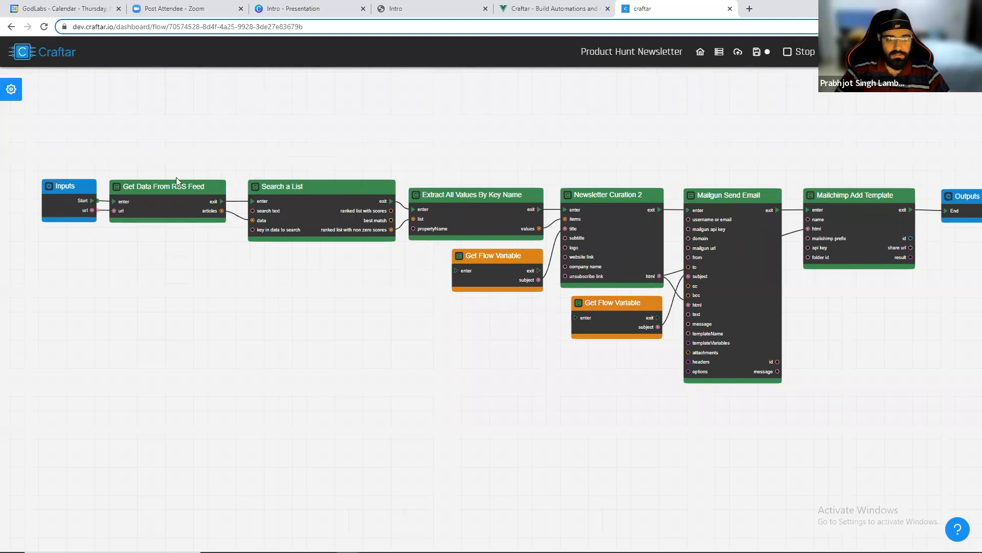
Watch the running flow, then open the Product Hunt Daily email in the Gmail inbox.
scroll(259, 198, "up", 3)
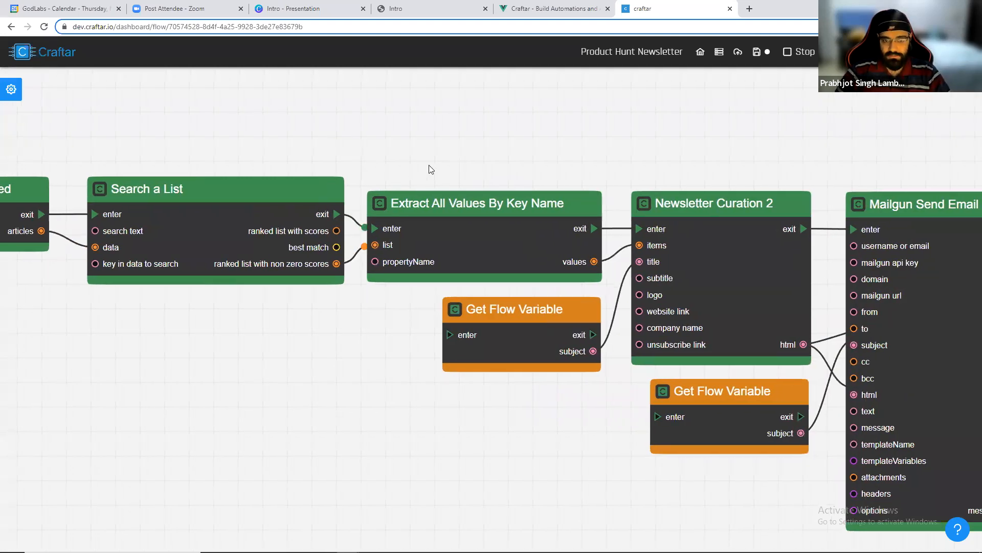
left_click_drag(429, 164, 297, 162)
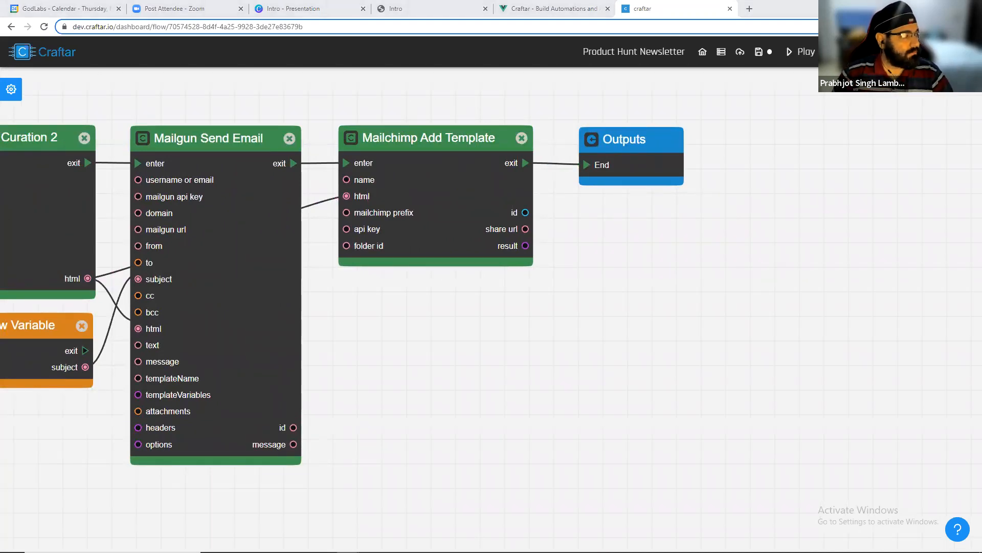
left_click_drag(18, 131, 691, 9)
scroll(361, 297, "down", 2)
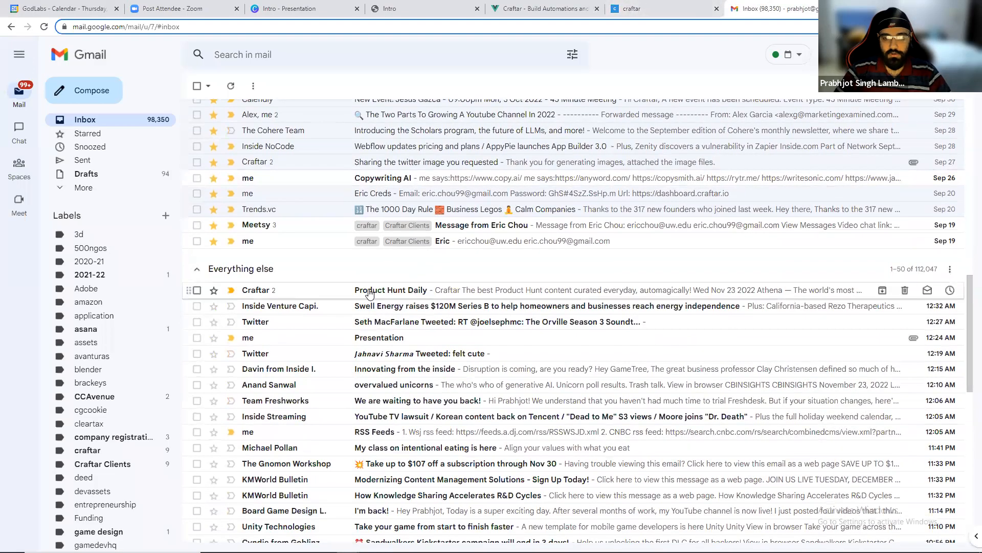
left_click(360, 297)
Scroll through the newsletter email and open the Referaly product link.
scroll(359, 296, "down", 6)
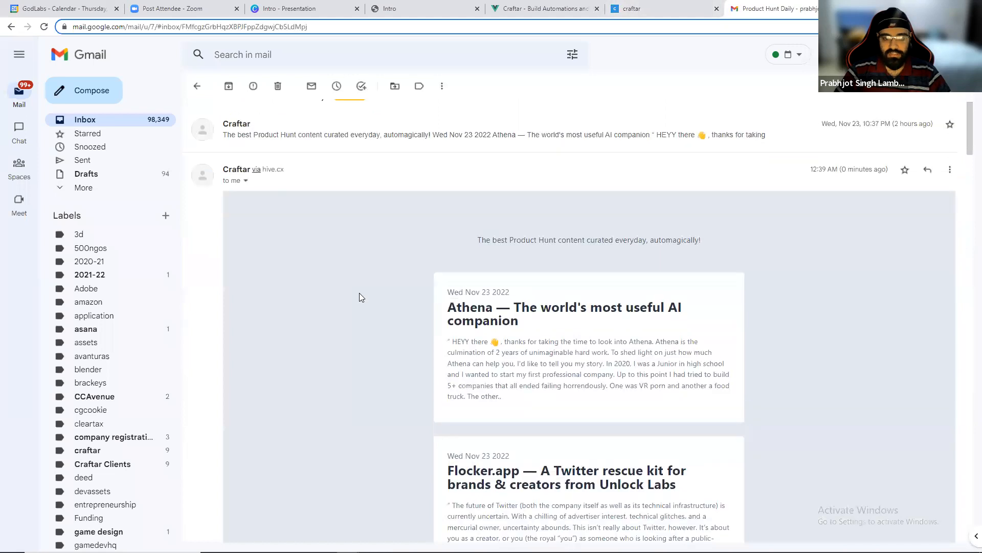
scroll(551, 217, "up", 3)
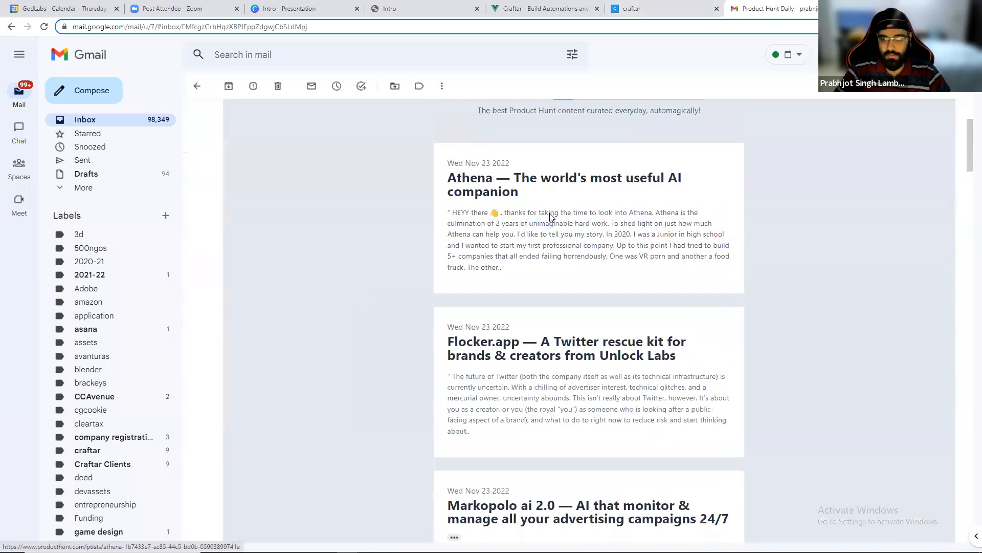
scroll(587, 280, "down", 1)
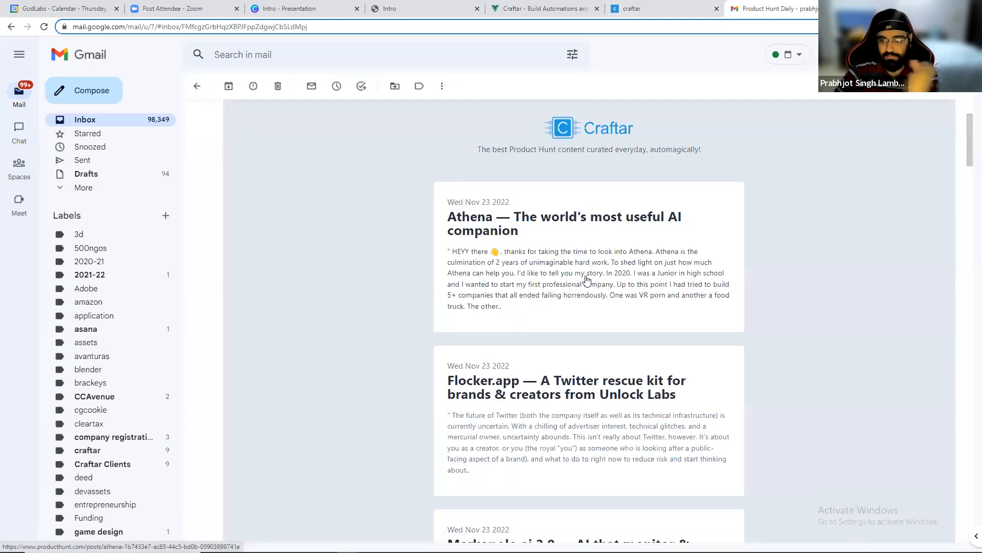
scroll(586, 280, "down", 3)
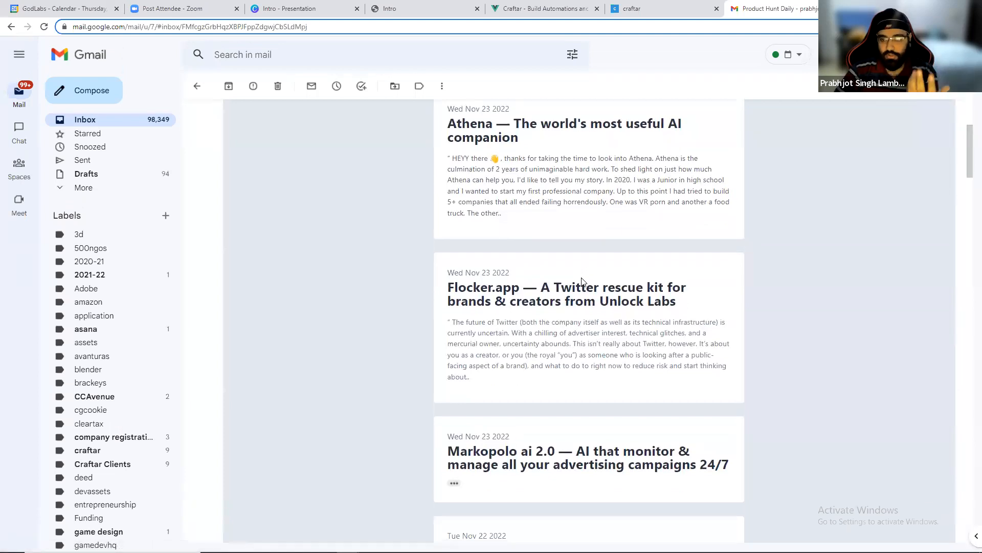
scroll(583, 282, "down", 5)
scroll(559, 284, "down", 3)
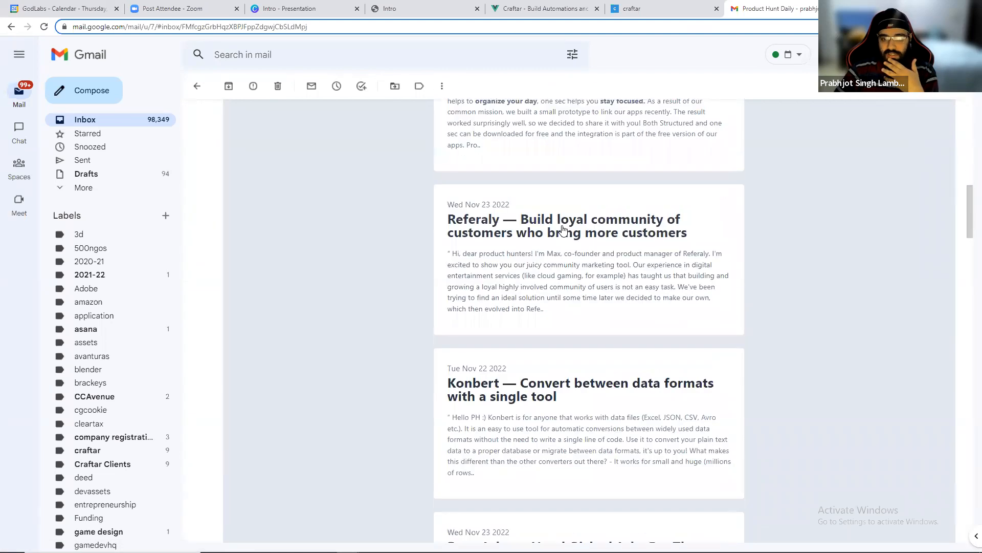
left_click(564, 230)
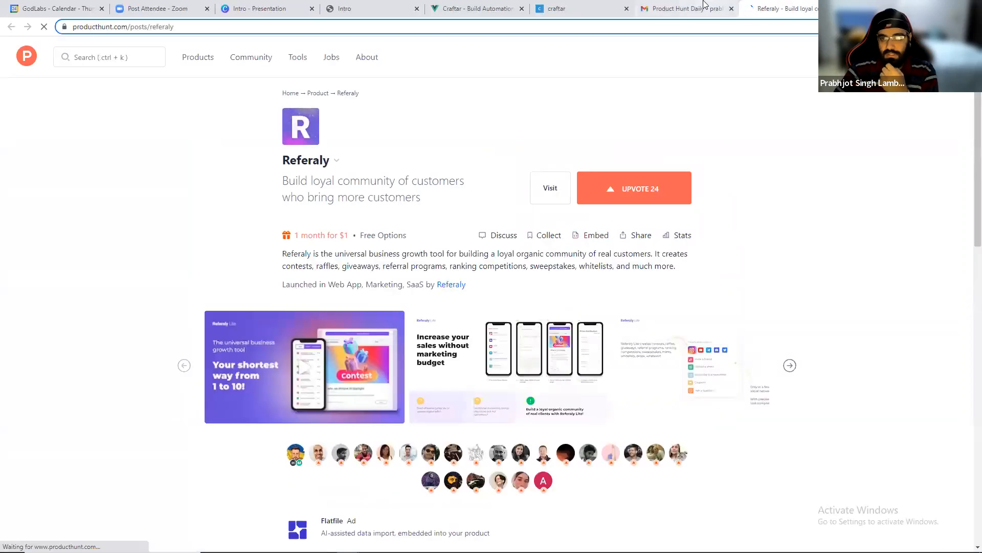
Return to the email, then switch to the Mailchimp templates window and reload it.
left_click(683, 9)
scroll(533, 195, "down", 12)
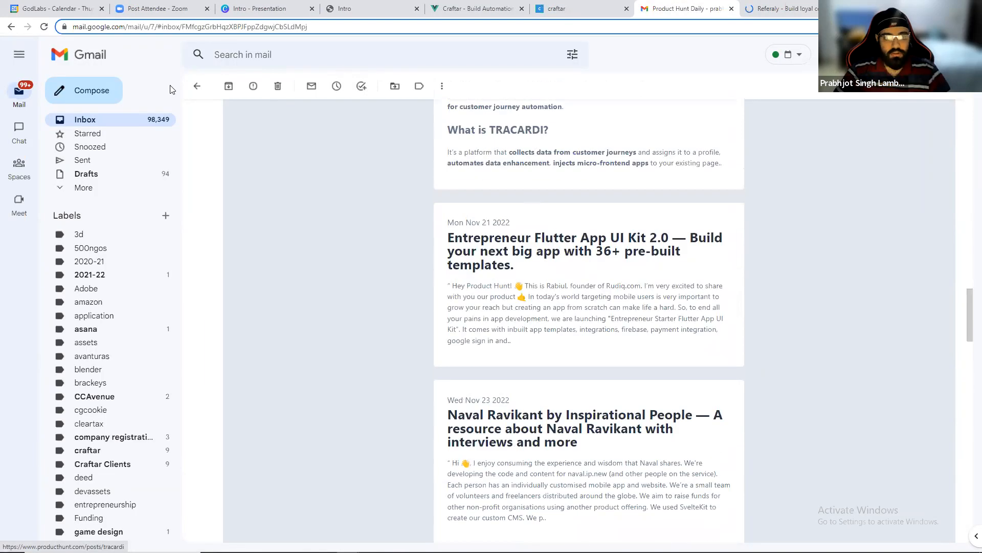
key("alt+Tab")
key("Tab")
key("Tab")
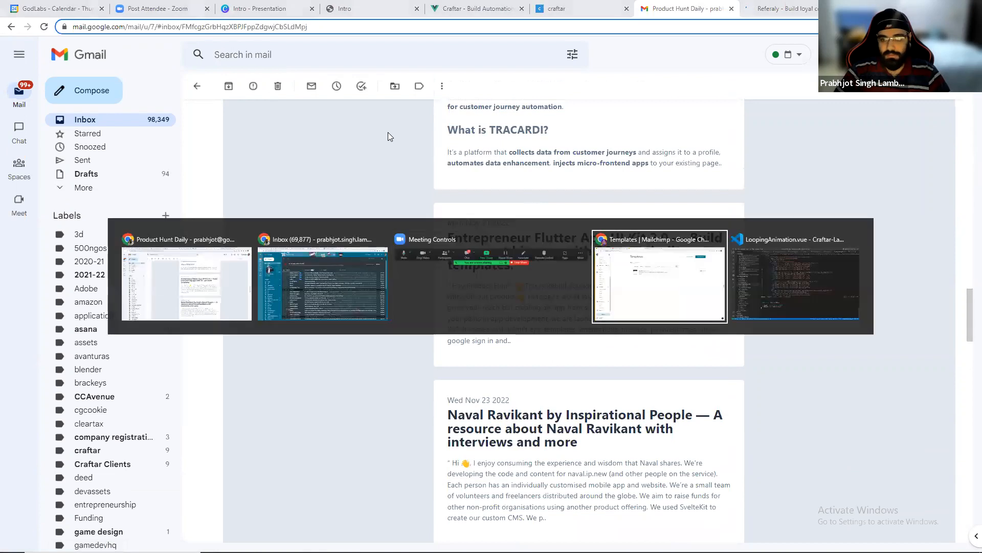
left_click(44, 26)
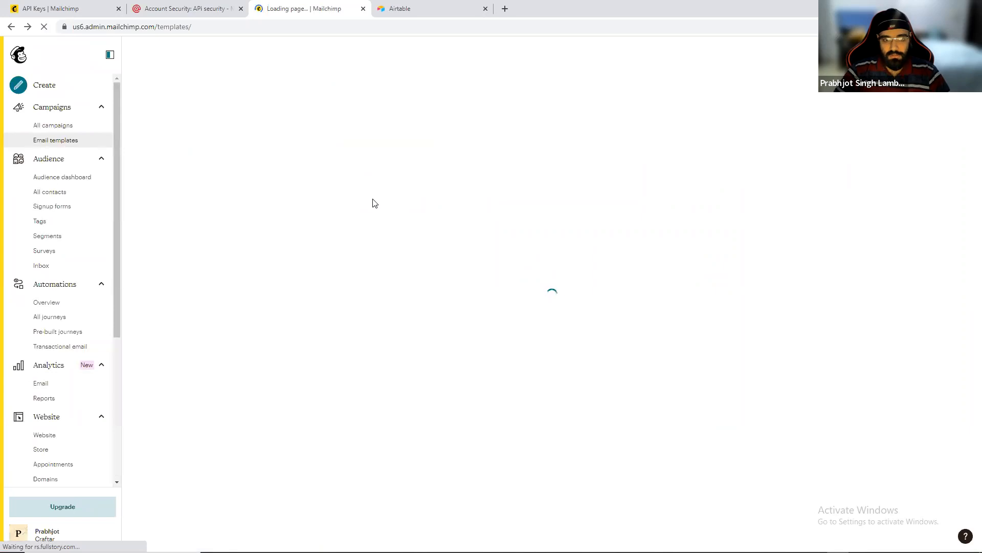
Scroll through the Product Hunt Daily #1 template preview.
mouse_move(303, 190)
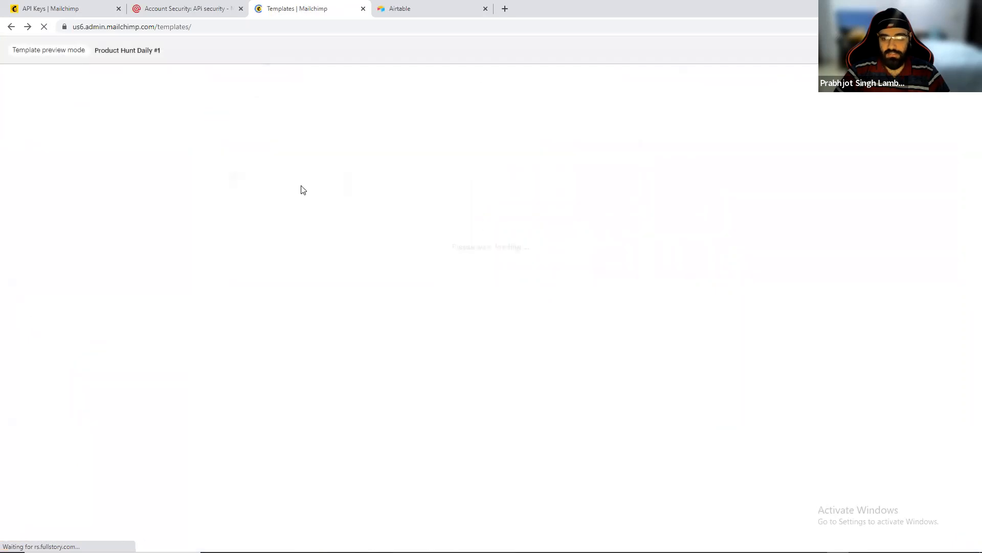
scroll(427, 233, "down", 5)
scroll(428, 233, "down", 20)
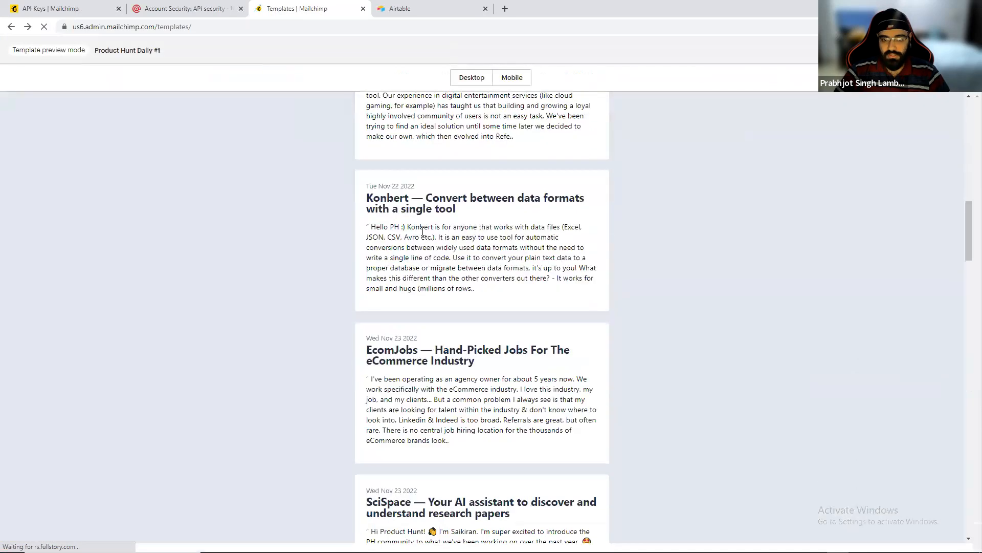
scroll(417, 235, "down", 16)
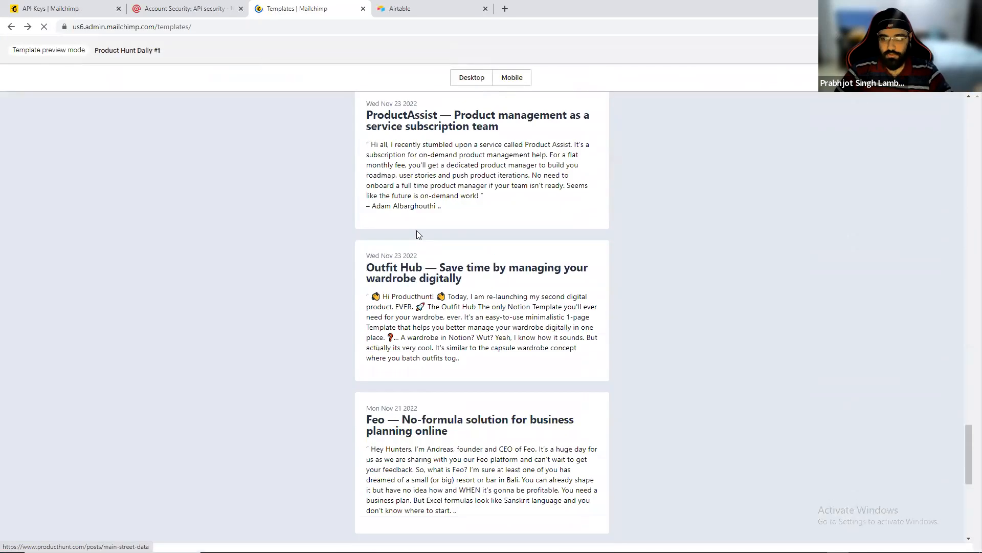
scroll(415, 231, "up", 10)
scroll(414, 233, "up", 15)
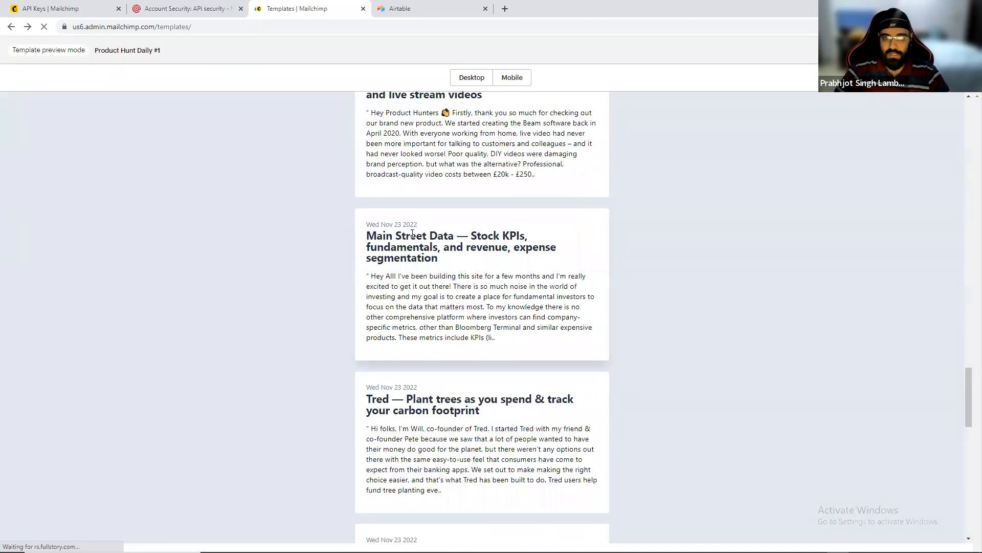
Preview the template in mobile view, scrolling through it, and switch back to desktop view.
left_click(513, 78)
scroll(484, 180, "down", 10)
scroll(484, 180, "down", 3)
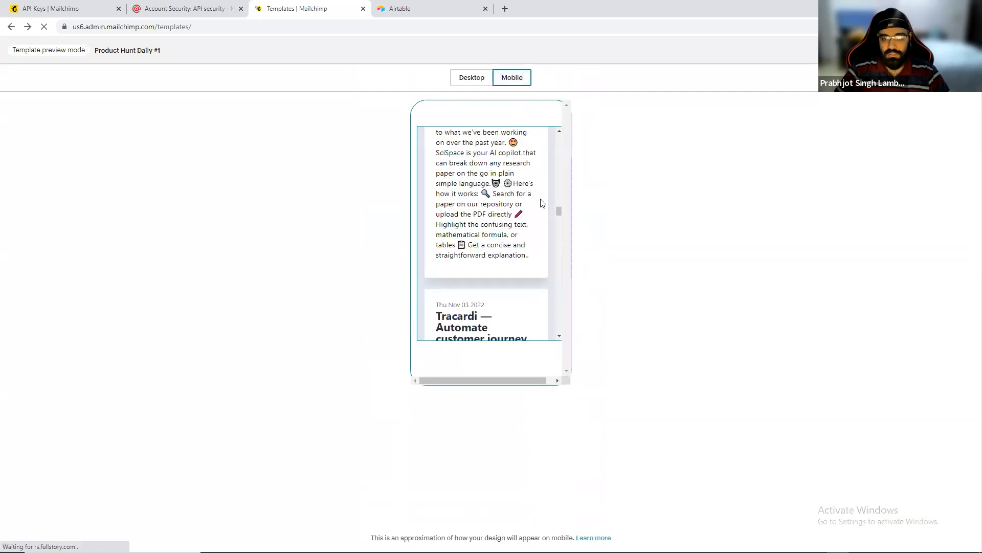
left_click_drag(558, 210, 583, 84)
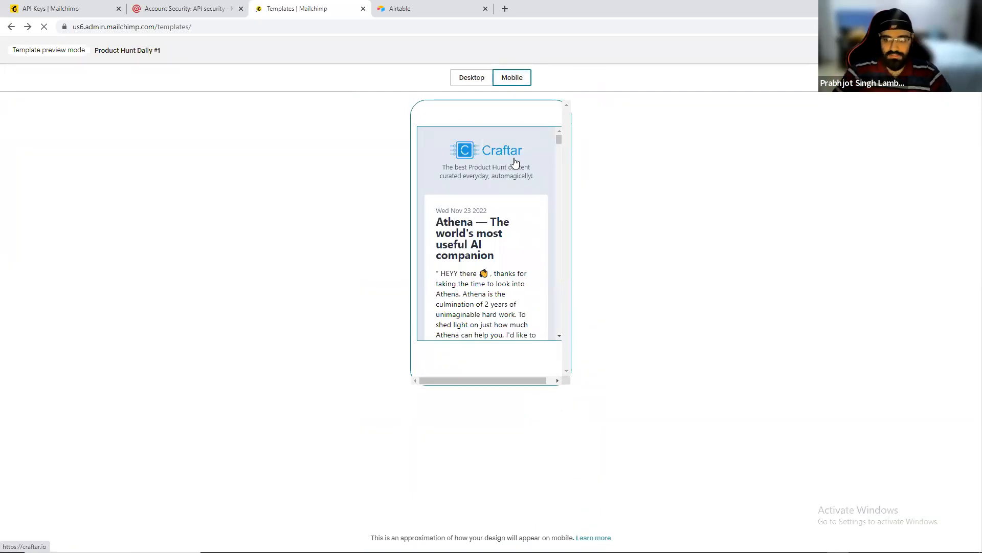
scroll(555, 282, "down", 10)
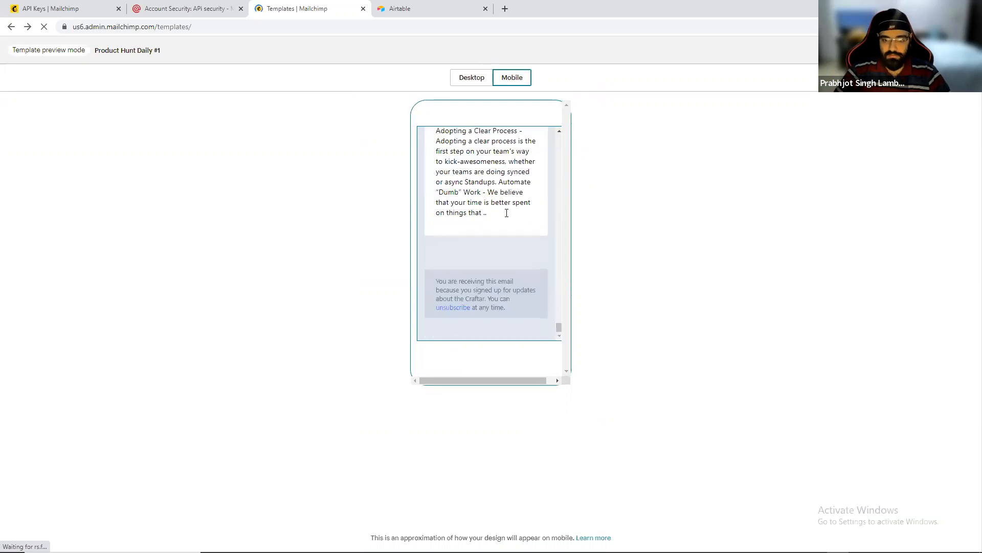
left_click(468, 79)
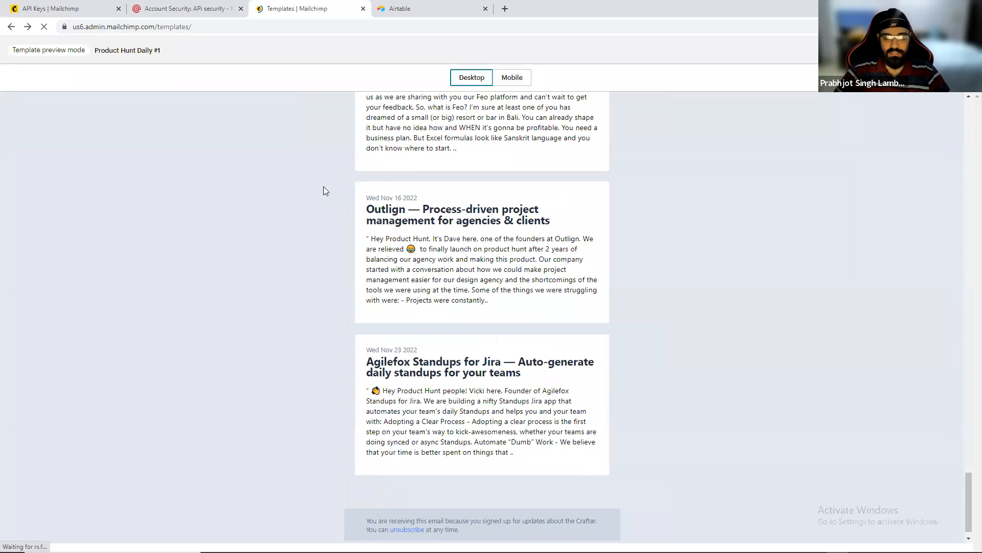
Return to the Craftar flow editor tab and zoom out on the flow.
key("alt+Tab")
left_click(611, 10)
scroll(503, 335, "down", 3)
scroll(503, 338, "down", 1)
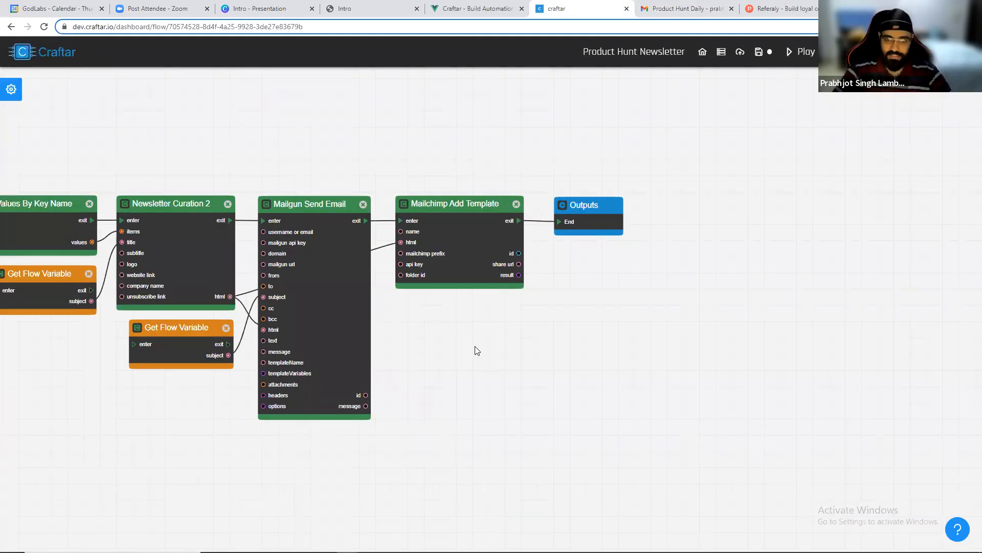
Go to the dashboard and create a new API named Joke Generator.
left_click_drag(390, 164, 578, 192)
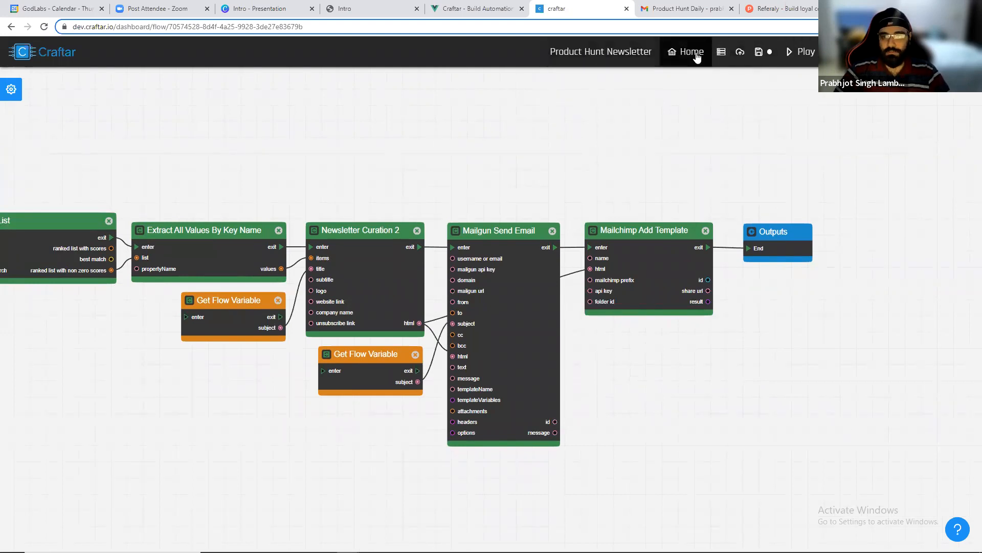
left_click(697, 53)
left_click(539, 84)
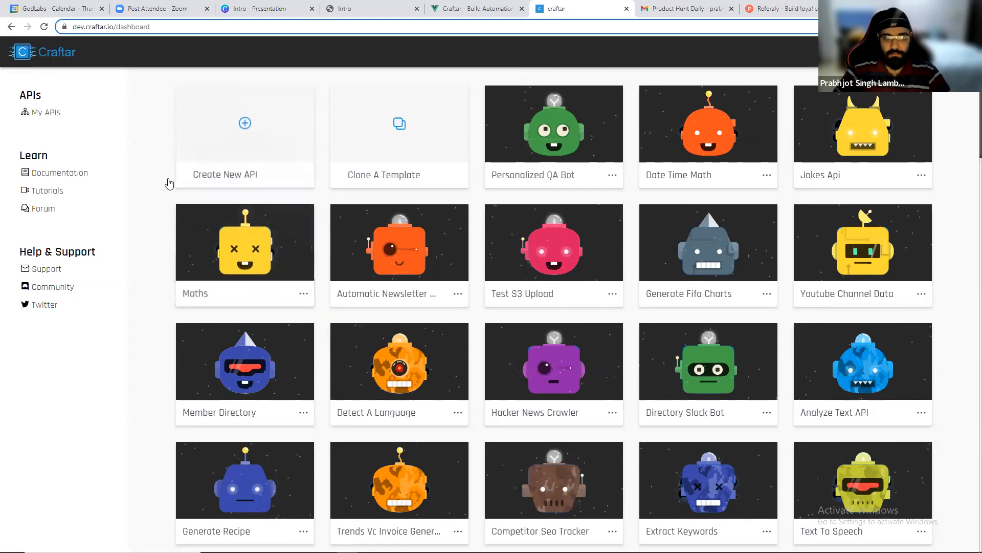
left_click(229, 141)
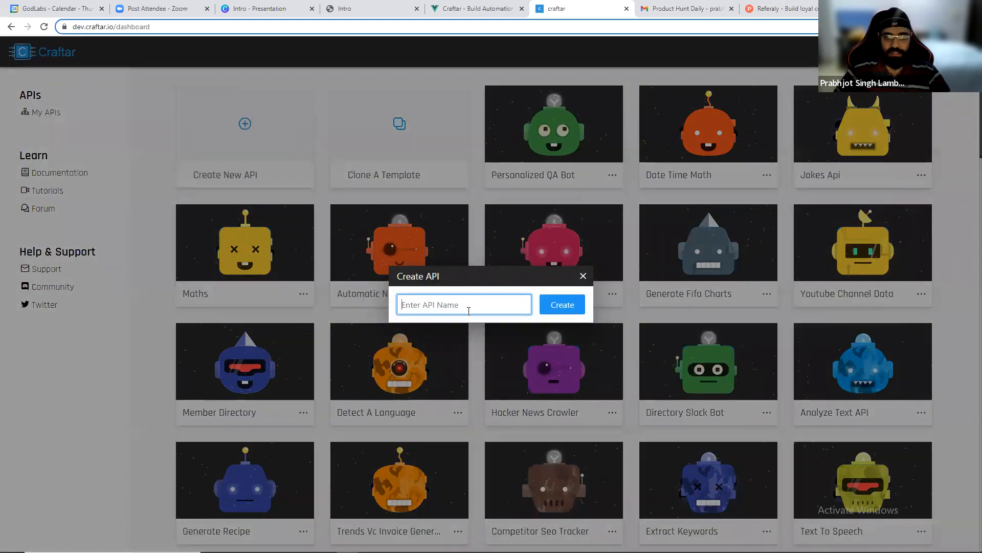
type("Joke Generator")
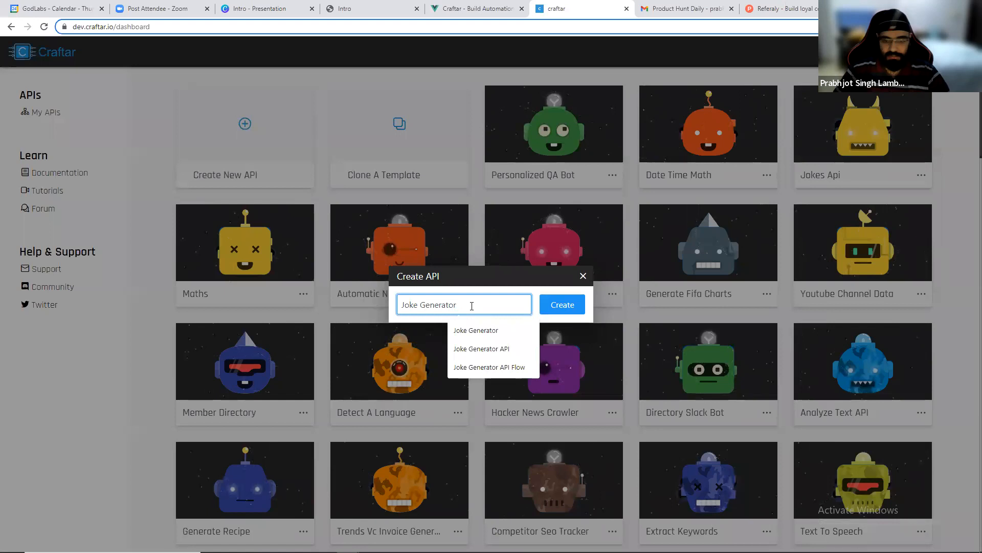
left_click(576, 307)
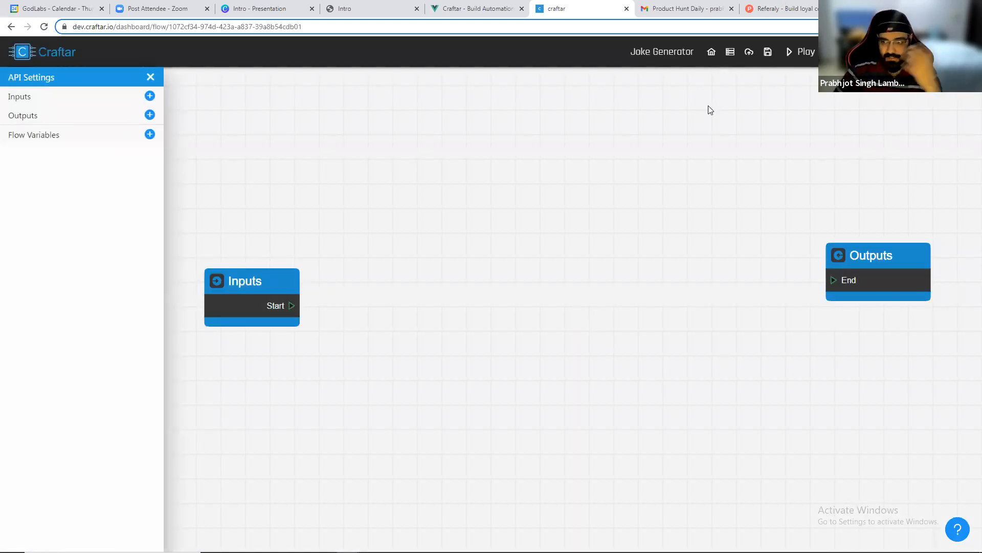
Move the Inputs and Outputs nodes closer together and add a Text output named joke.
left_click_drag(835, 265, 600, 272)
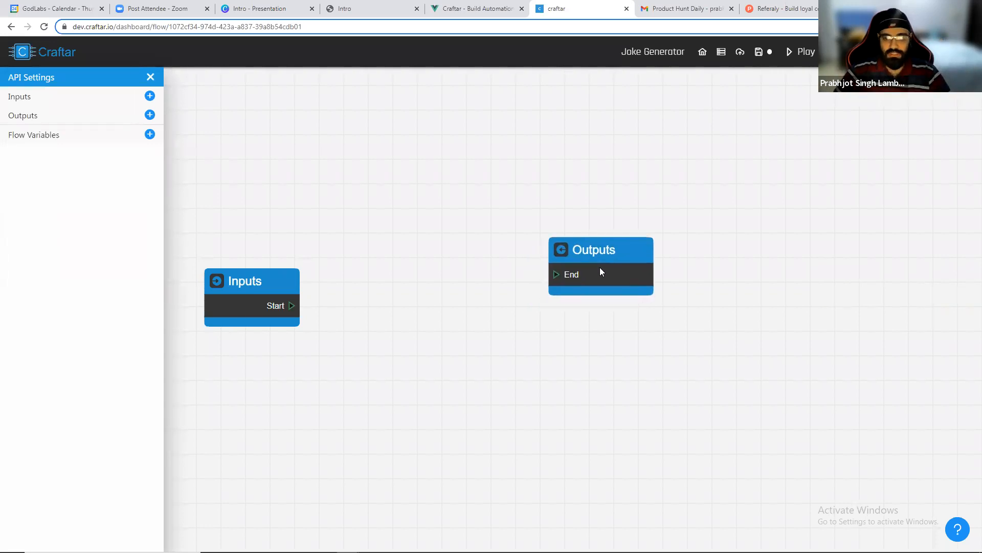
left_click_drag(282, 285, 292, 243)
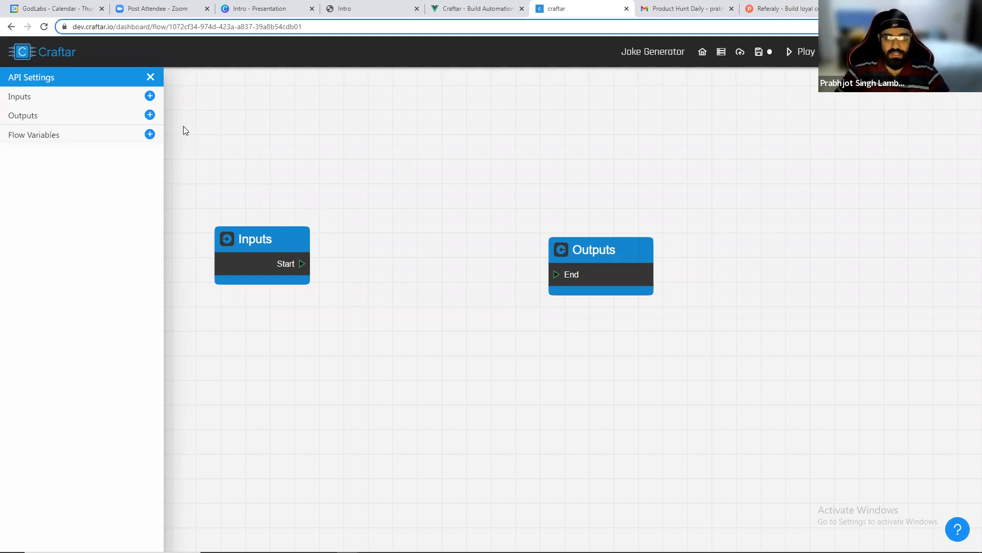
left_click(150, 115)
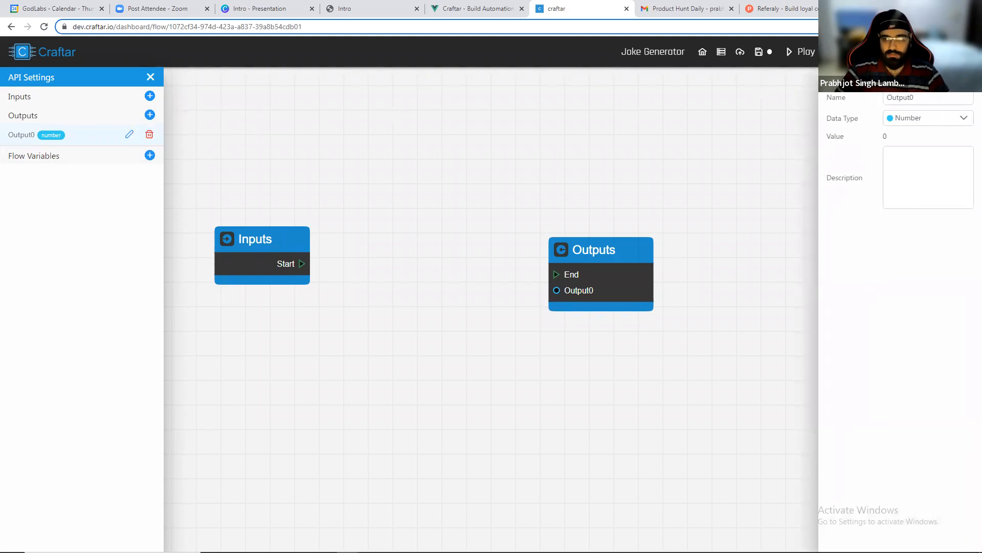
type("joke")
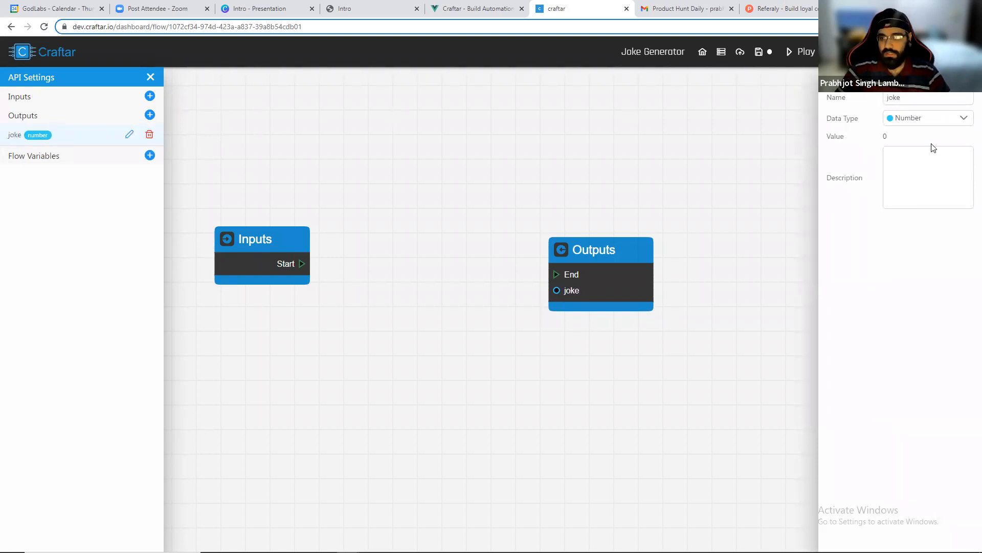
left_click(940, 118)
left_click(883, 175)
left_click(532, 222)
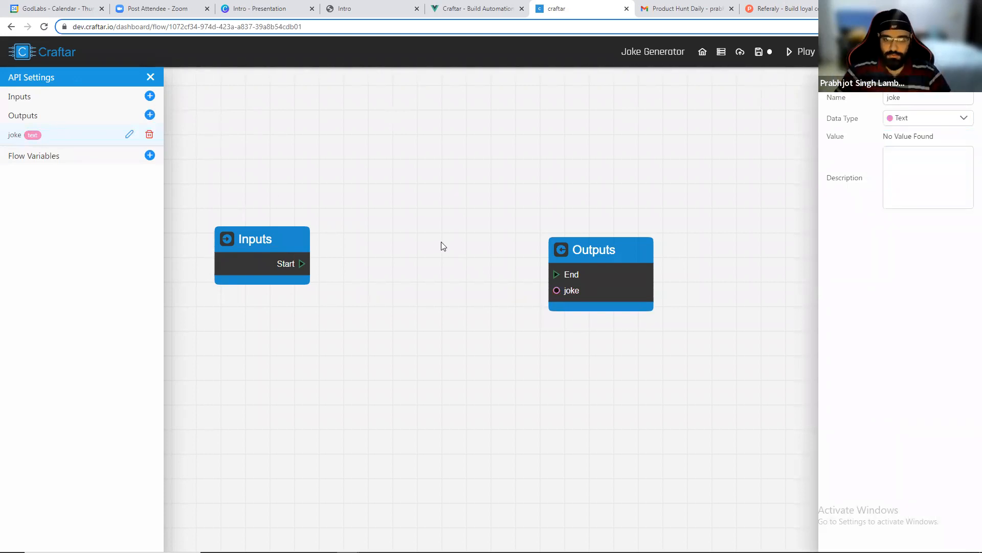
Add a Joke Generator block from the Fun category between the Inputs and Outputs nodes.
scroll(351, 278, "up", 1)
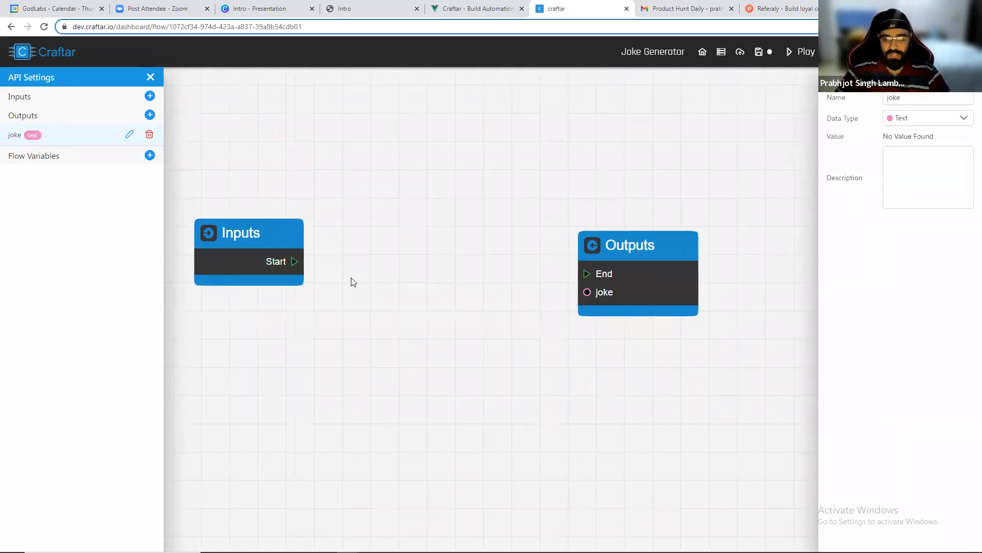
right_click(360, 223)
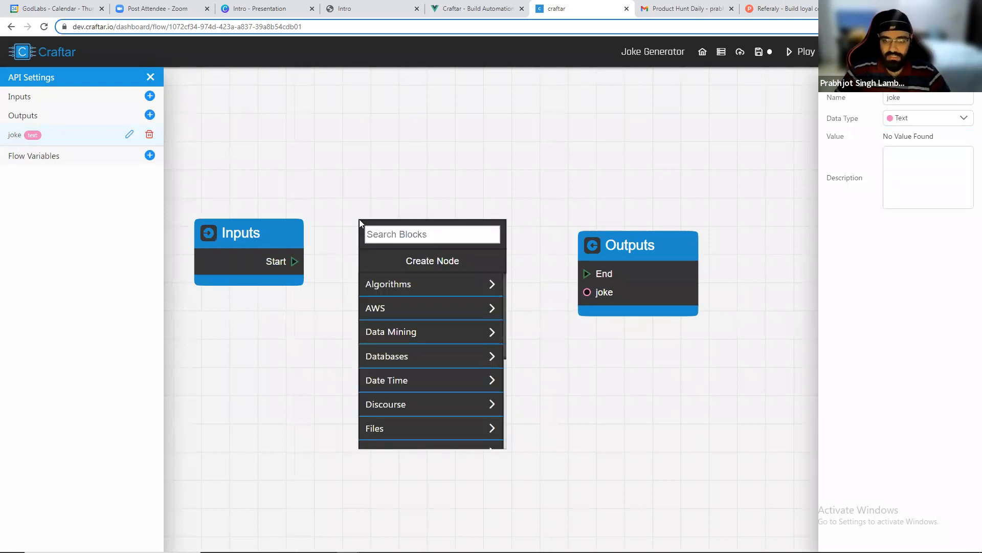
scroll(412, 411, "down", 3)
scroll(418, 376, "up", 2)
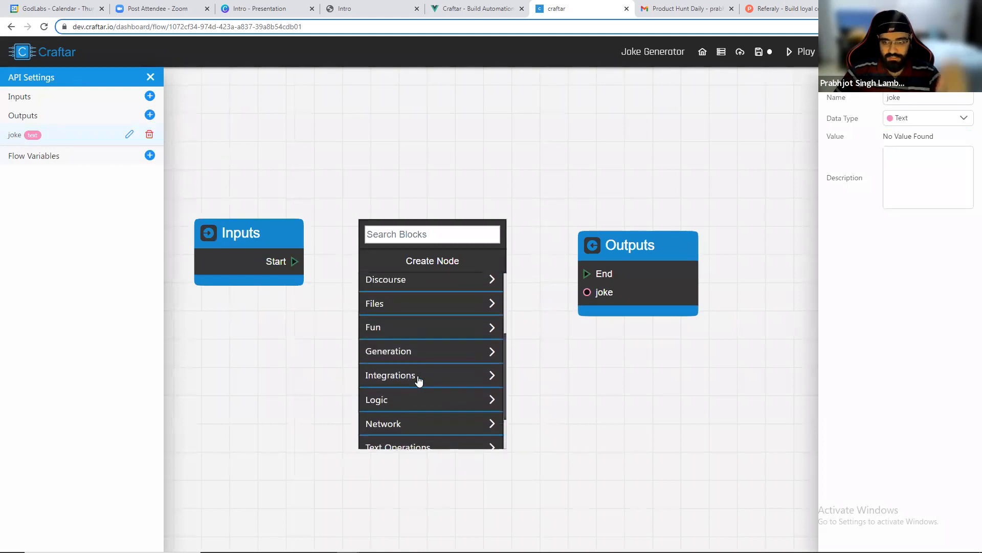
left_click(412, 329)
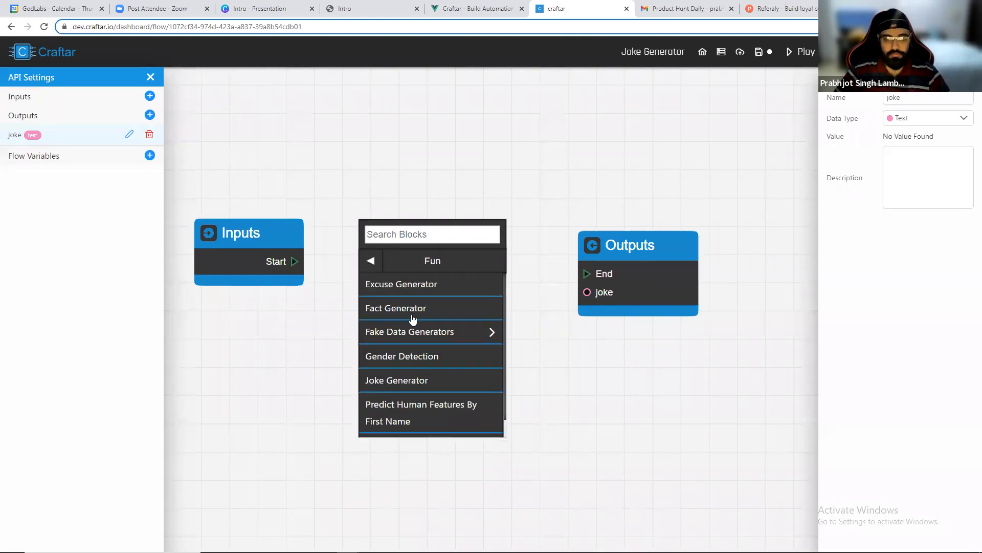
left_click(416, 383)
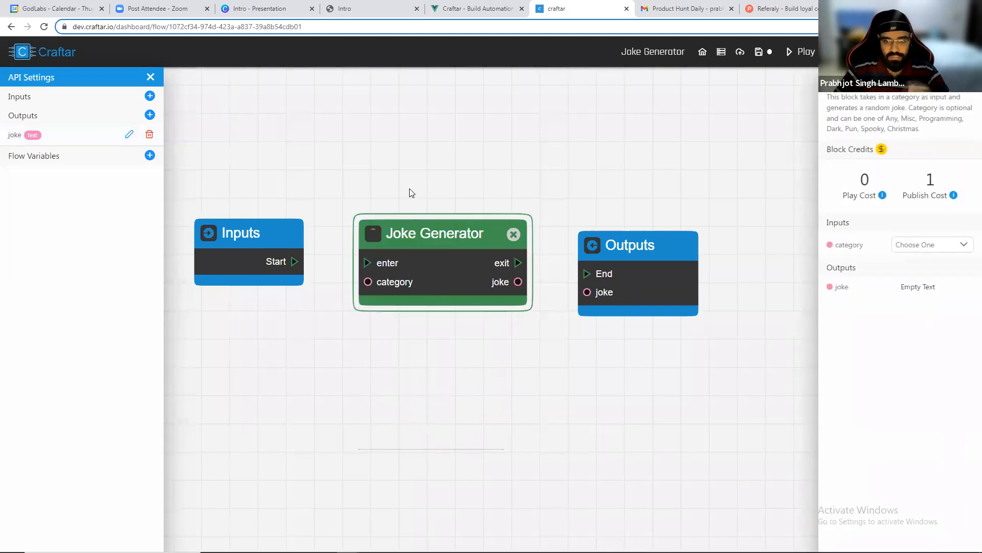
Set the Joke Generator block's category to Pun.
scroll(435, 256, "up", 1)
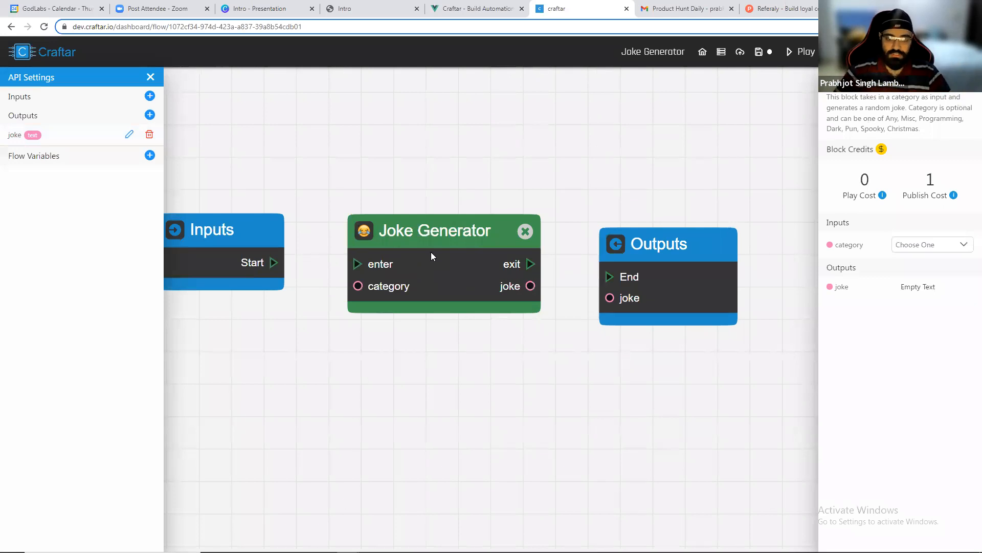
left_click_drag(357, 286, 311, 301)
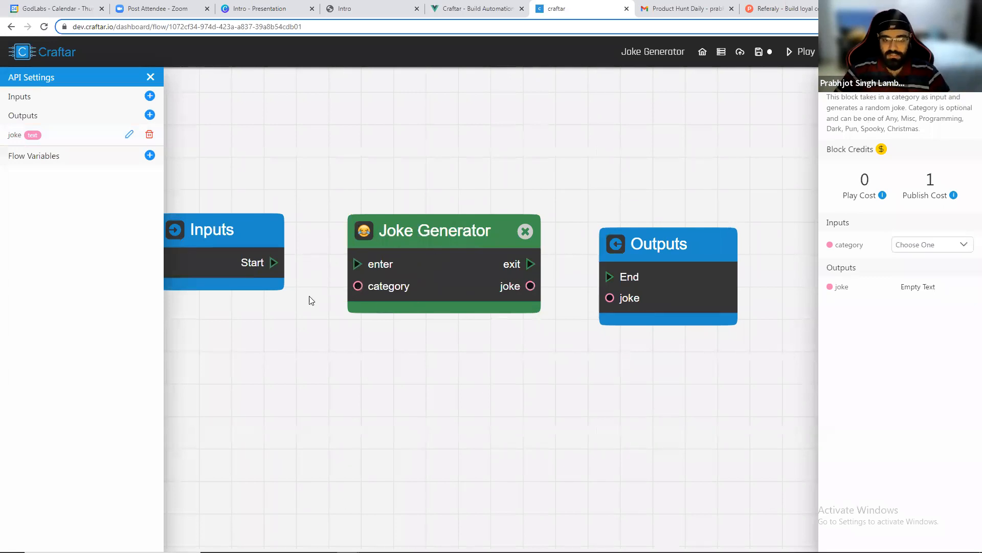
left_click(916, 246)
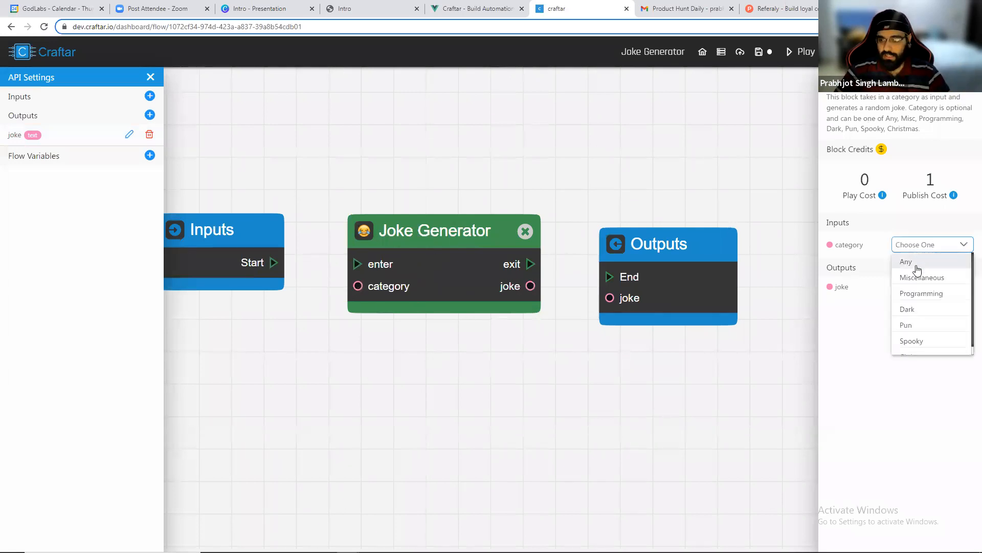
left_click(926, 318)
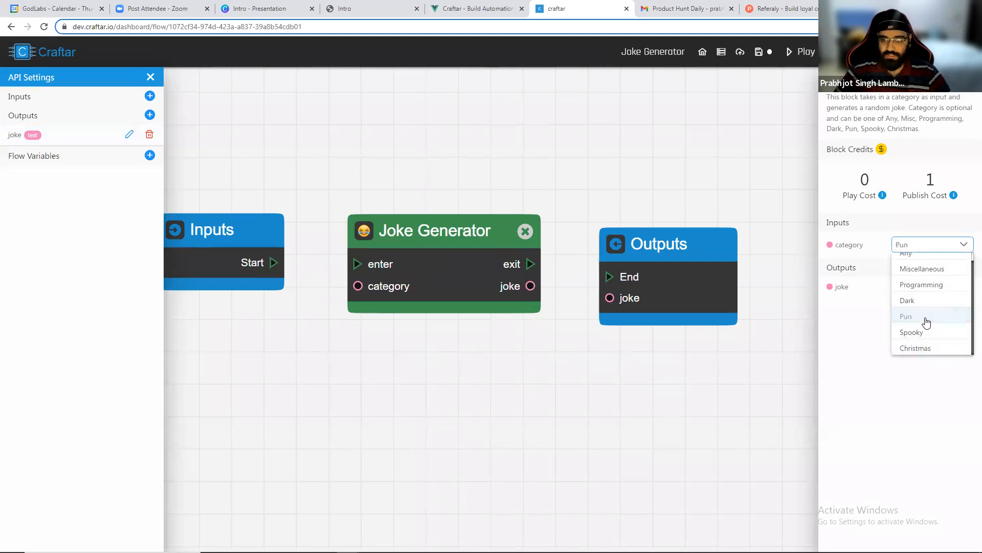
Wire the joke output to the Outputs joke, Start to enter, and exit to End.
left_click_drag(520, 293, 609, 298)
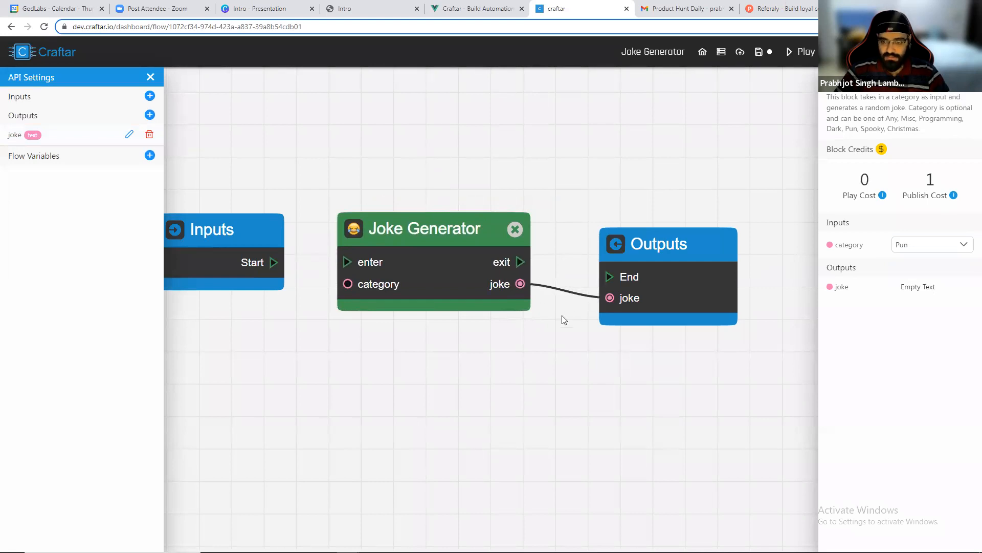
scroll(542, 328, "down", 2)
scroll(399, 294, "up", 2)
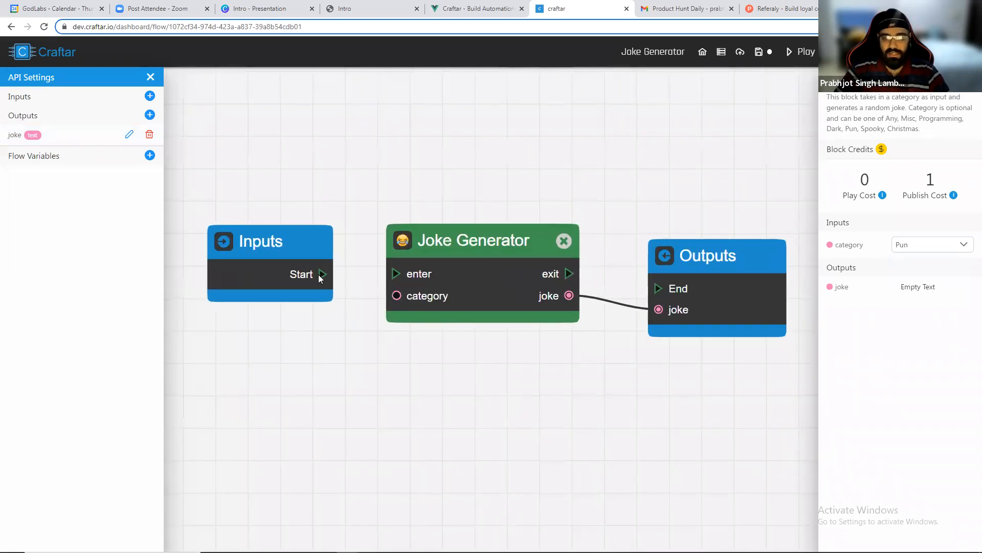
left_click_drag(322, 273, 395, 273)
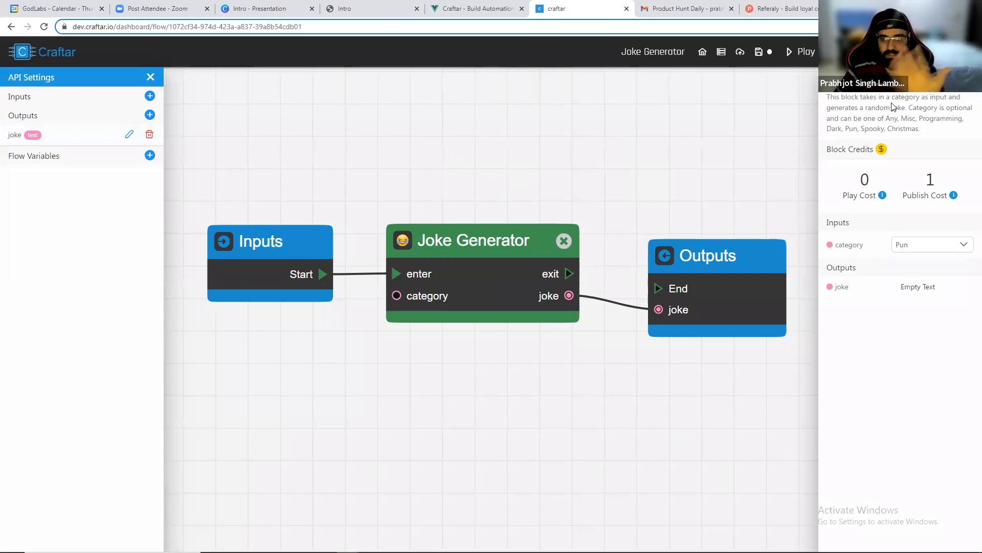
left_click(428, 268)
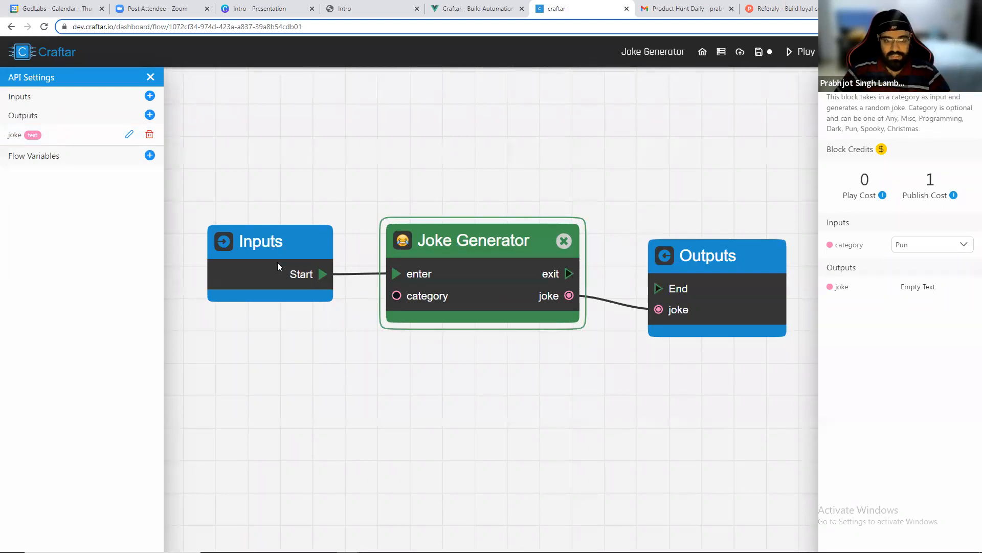
left_click_drag(277, 263, 283, 260)
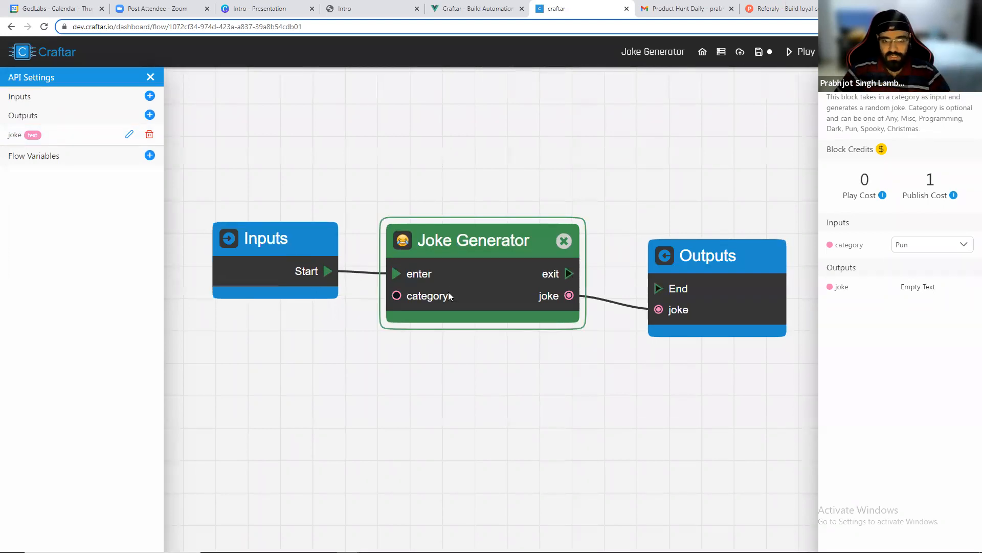
left_click(657, 295)
left_click_drag(569, 273, 658, 287)
Rearrange the Inputs, Joke Generator and Outputs nodes into a tidy row.
left_click_drag(715, 243, 705, 214)
left_click(538, 158)
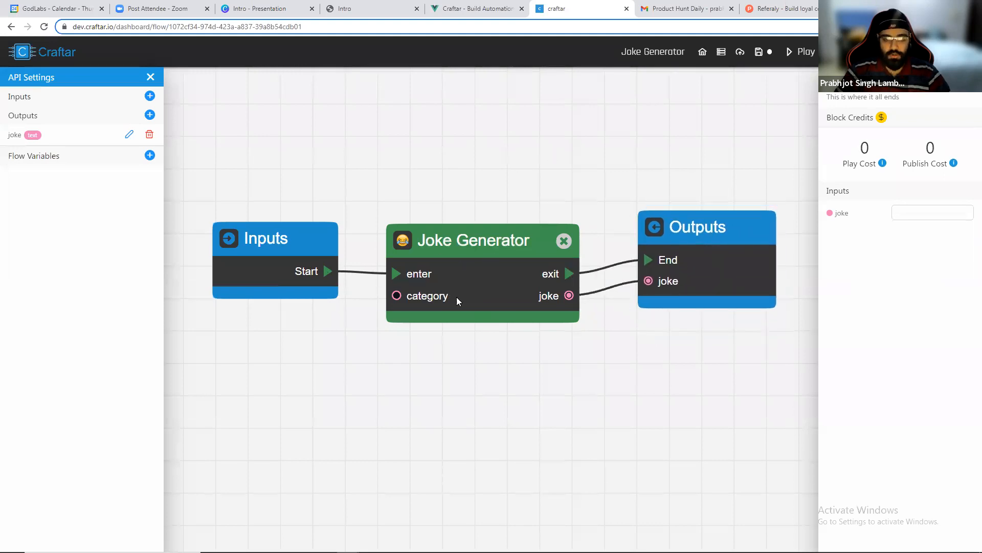
scroll(456, 297, "down", 3)
scroll(455, 297, "up", 2)
left_click_drag(297, 237, 270, 216)
left_click_drag(707, 257, 744, 240)
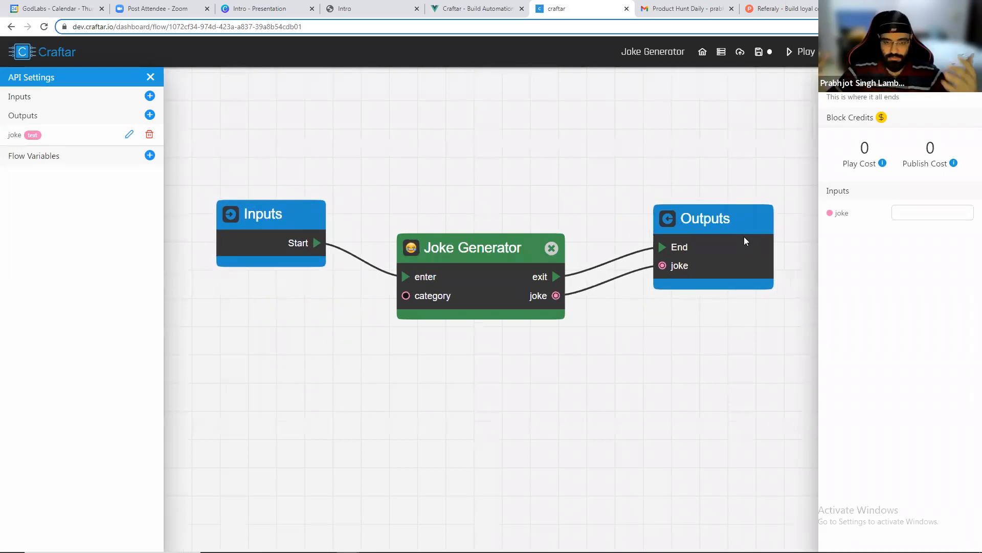
left_click_drag(494, 274, 493, 247)
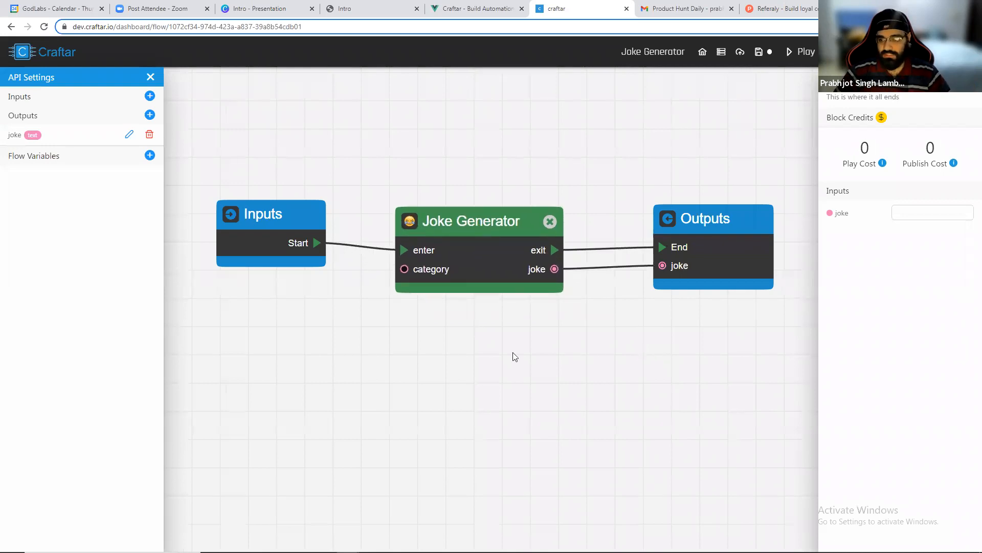
Run the flow and check the joke produced by the Joke Generator block.
scroll(515, 357, "down", 1, "ctrl")
left_click(801, 52)
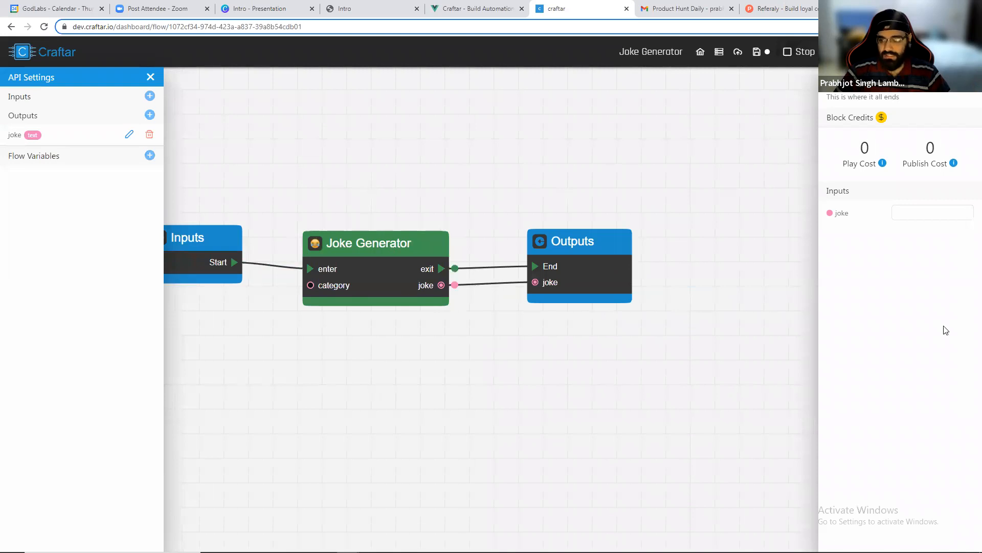
left_click_drag(900, 290, 922, 301)
left_click(920, 318)
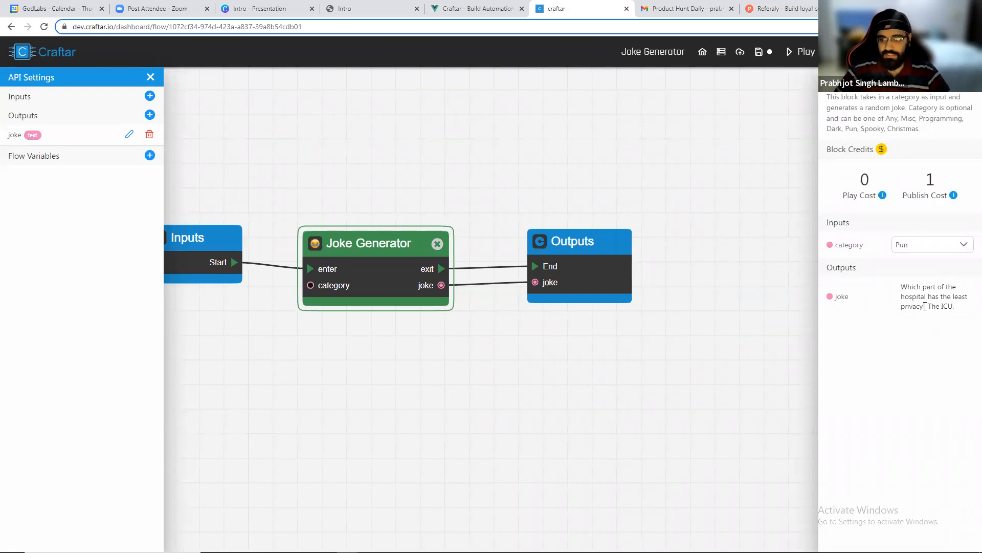
Reposition the nodes on the canvas and save the flow.
left_click_drag(400, 199, 460, 201)
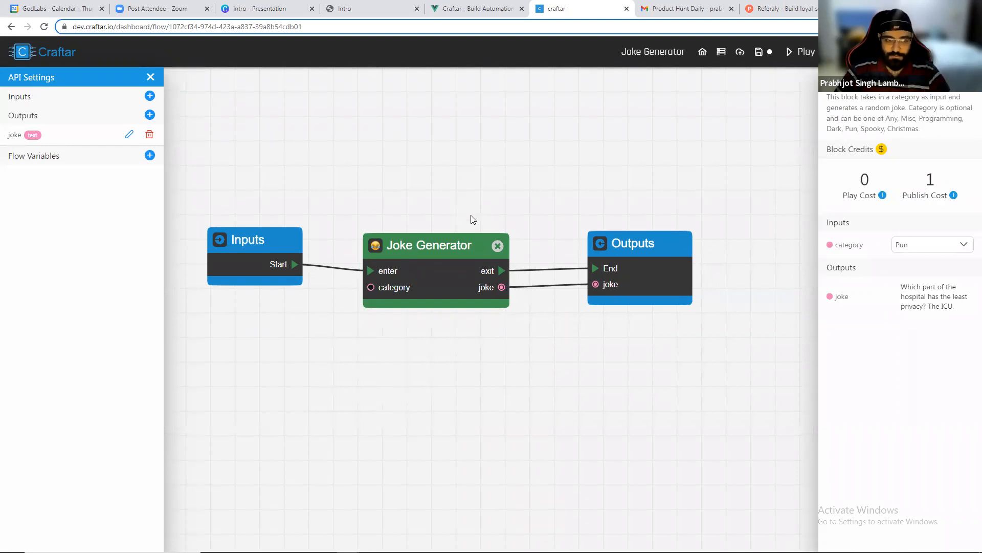
left_click_drag(643, 263, 613, 266)
left_click_drag(471, 238, 455, 223)
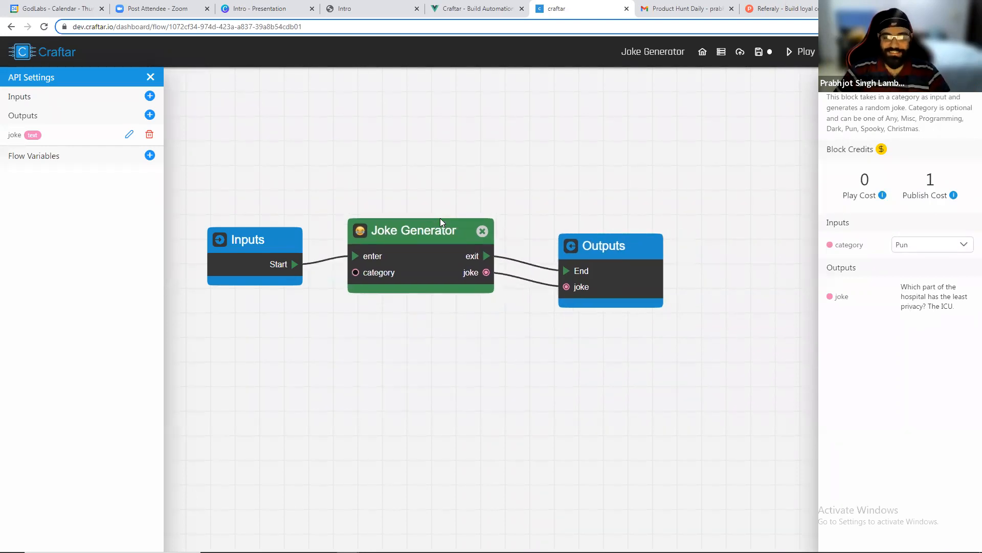
left_click(761, 57)
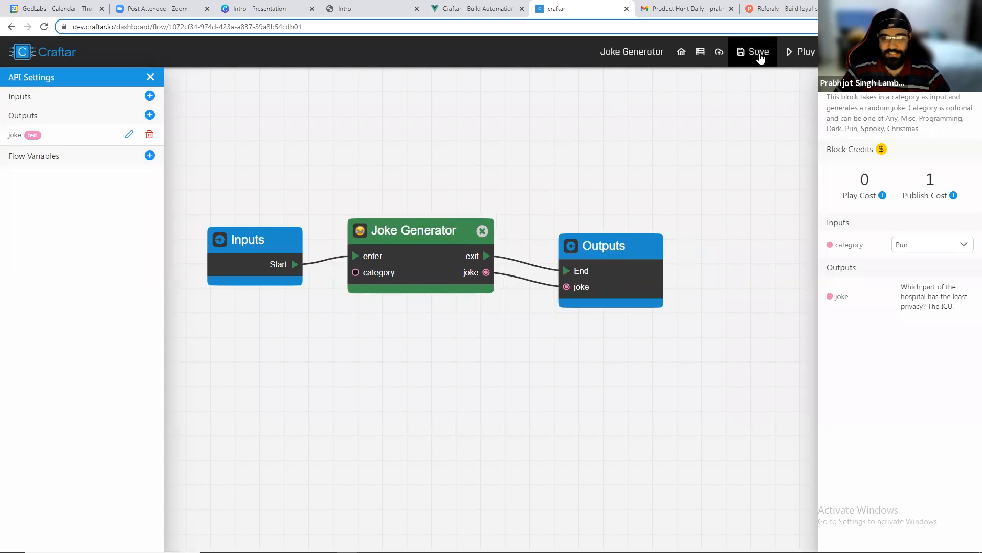
Publish the API and open its run link in a new browser tab to test it.
left_click(727, 57)
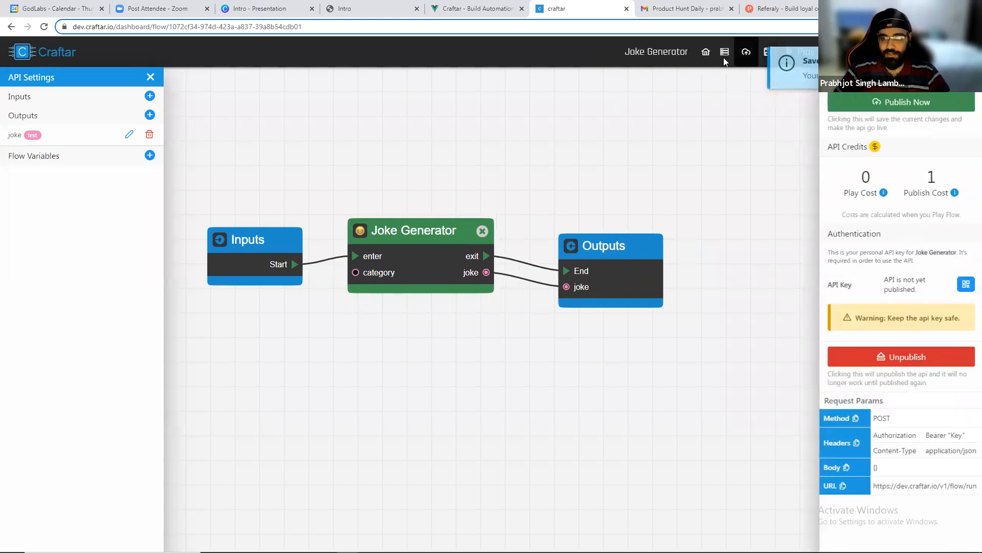
left_click(891, 108)
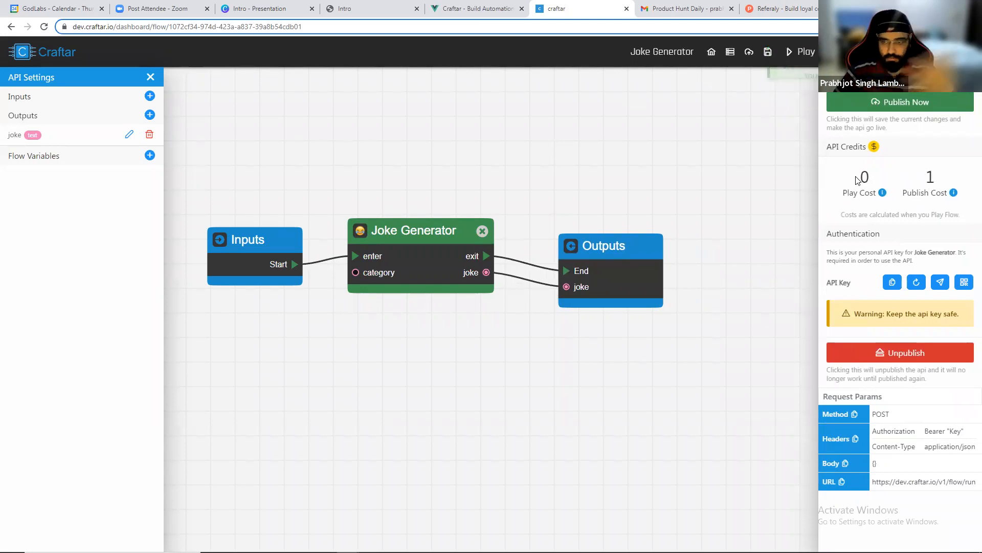
left_click(940, 281)
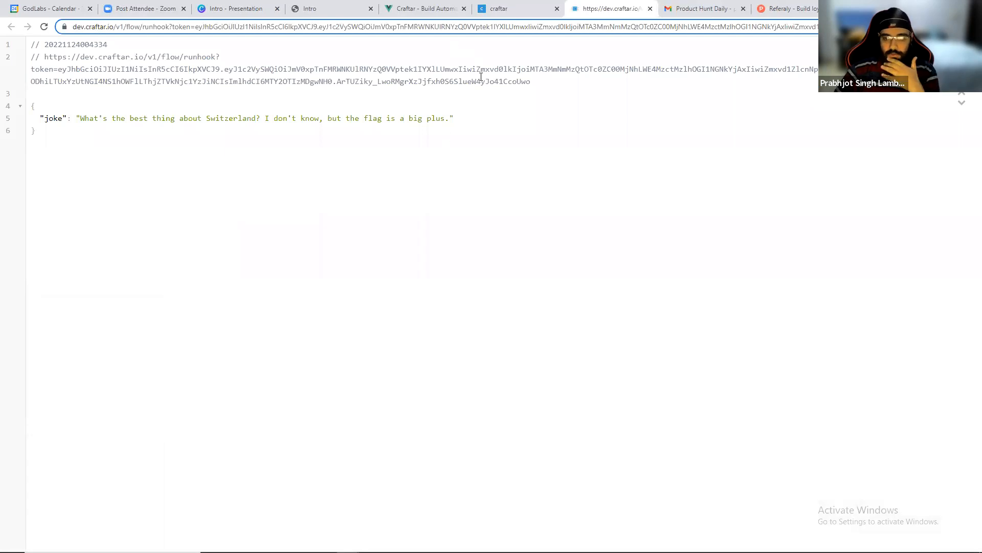
Return to the flow editor, cut the Joke Generator's links and delete the Joke Generator block.
left_click(552, 4)
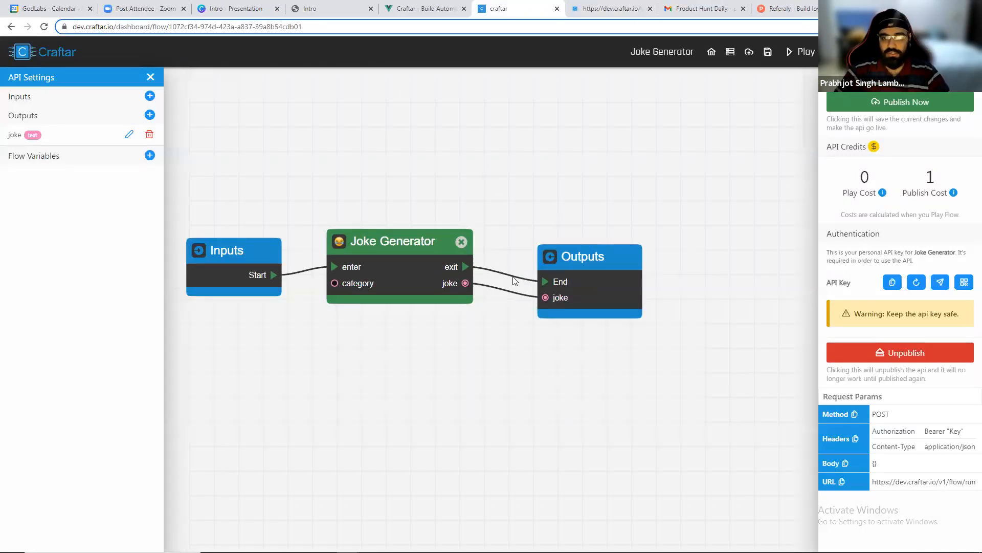
left_click(516, 279)
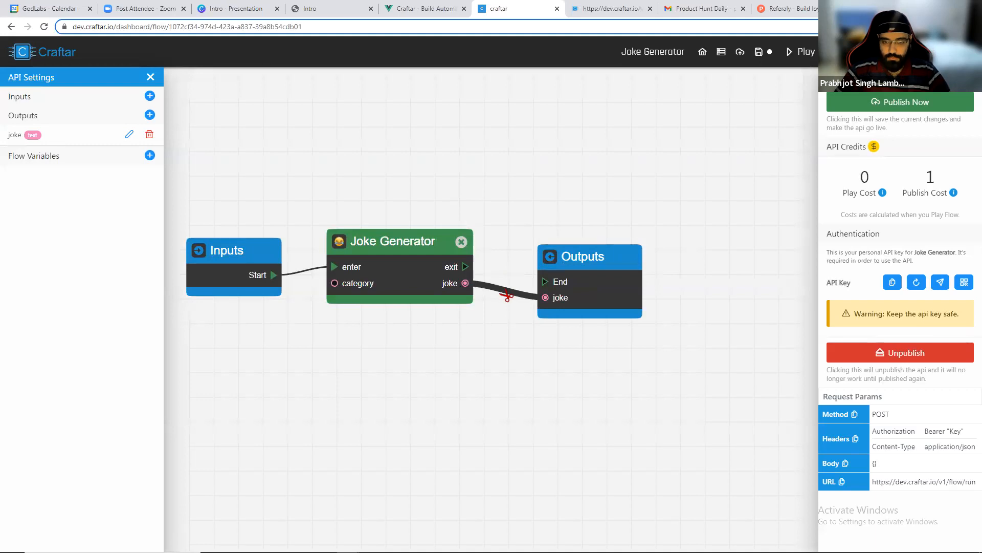
left_click(511, 292)
left_click(461, 242)
Search the blocks for "movie", add Get Movies Playing in Theatres Now, and connect Inputs' Start to its enter.
right_click(348, 219)
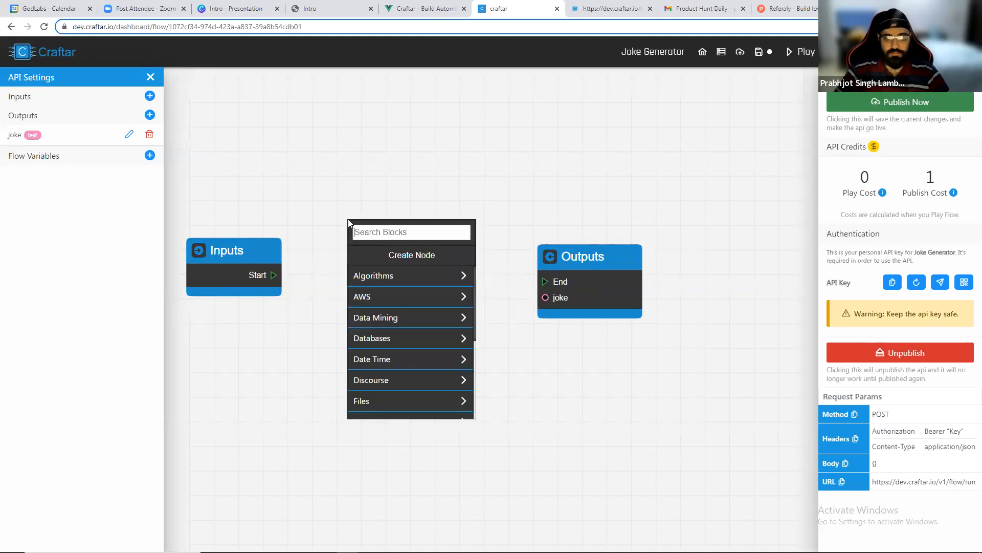
type("movie")
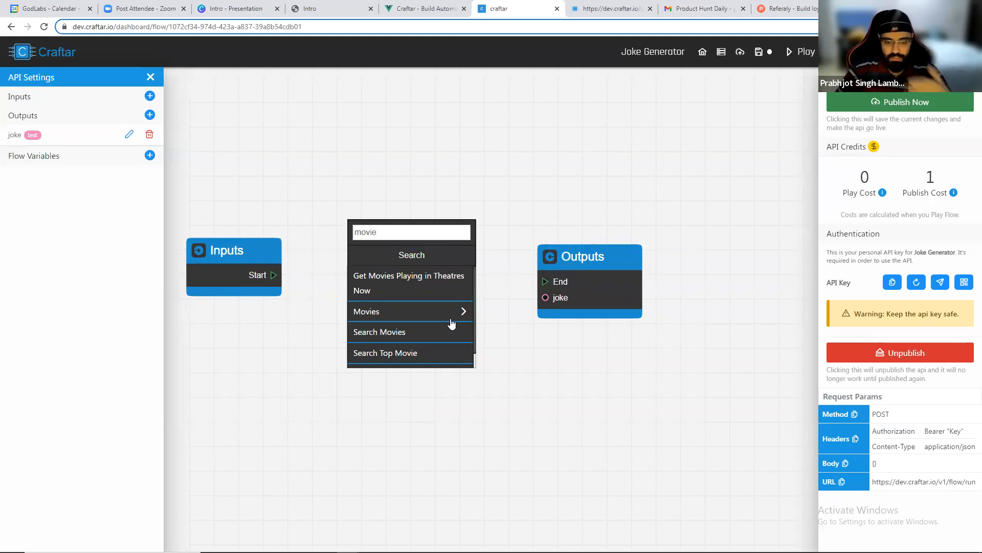
left_click(413, 290)
left_click_drag(430, 248, 425, 228)
scroll(425, 228, "down", 1)
left_click_drag(583, 277, 651, 242)
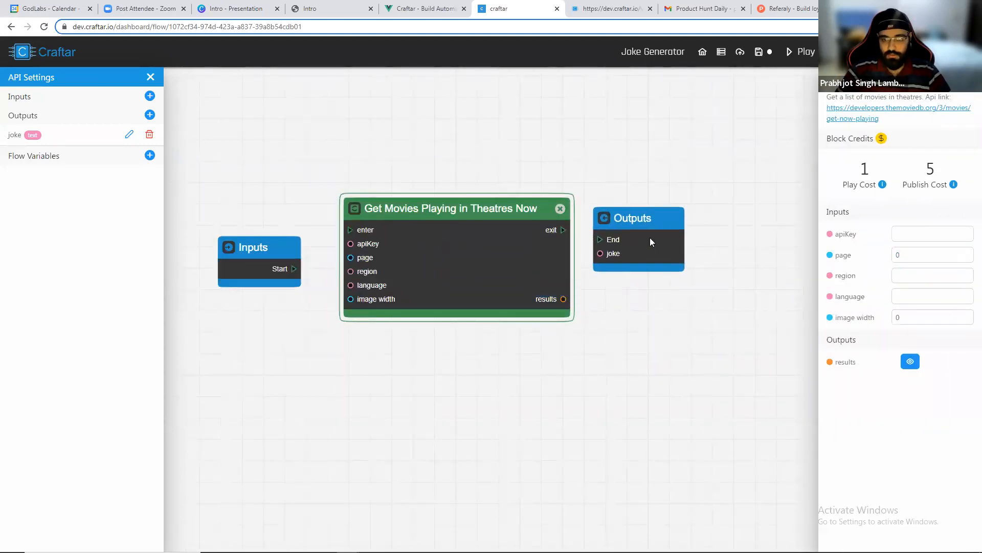
left_click_drag(291, 250, 350, 231)
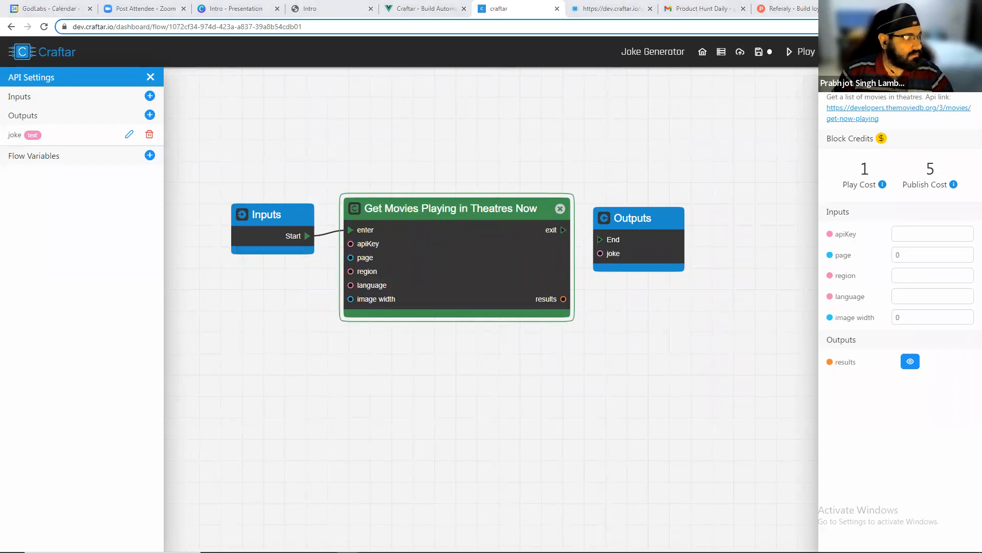
Paste the TMDB API key into the movies block's apiKey field and set page to 1.
left_click(929, 236)
key("ctrl+v")
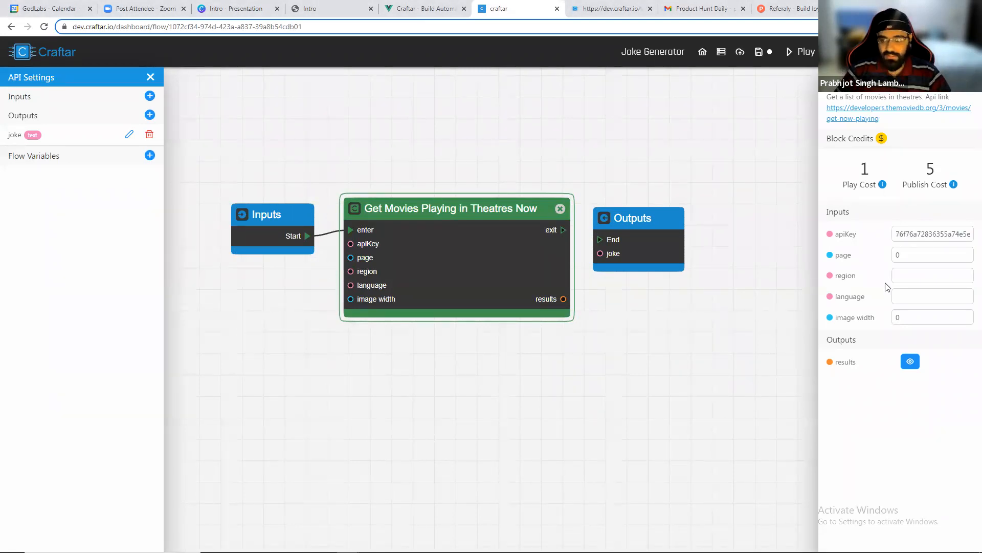
left_click_drag(914, 256, 883, 254)
type("1")
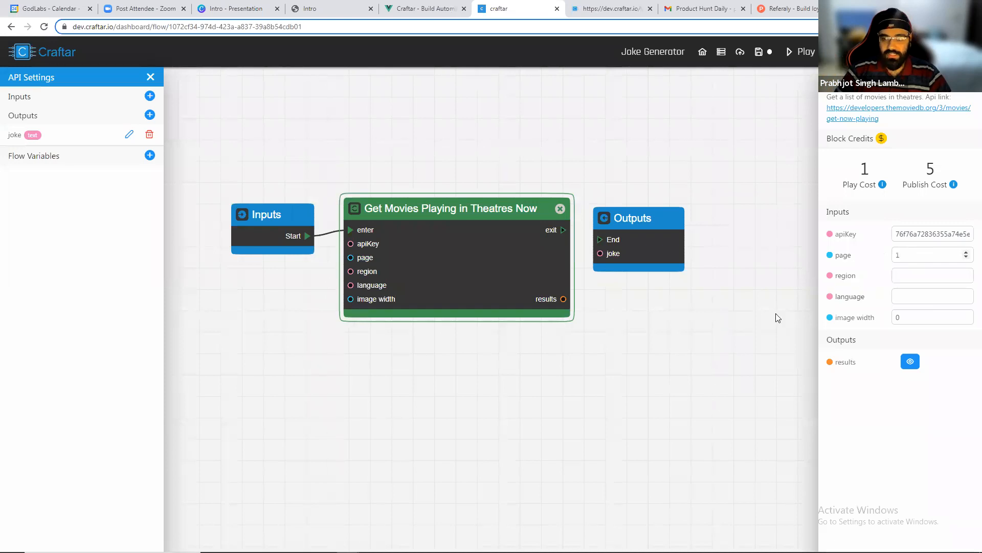
left_click_drag(801, 375, 801, 373)
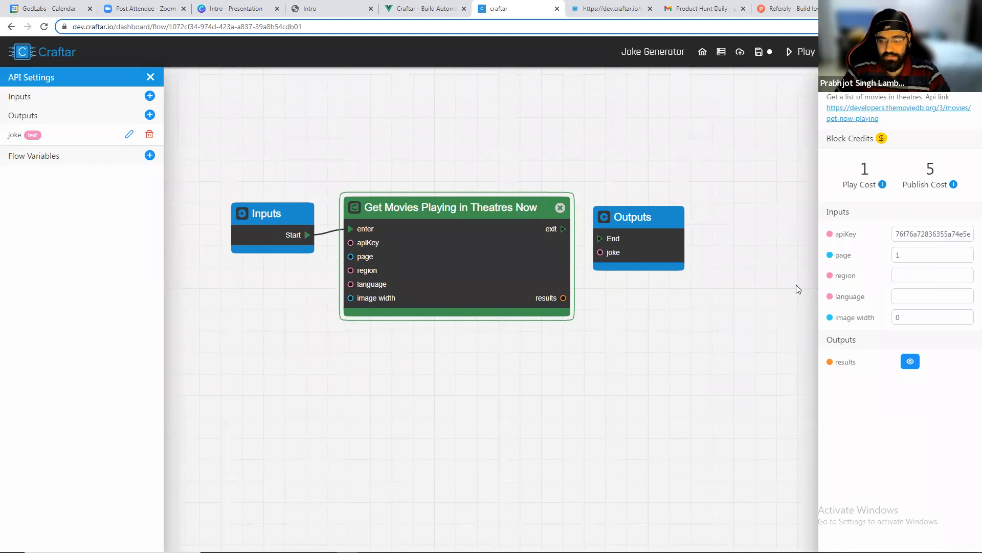
Connect the movies block's exit to Outputs' End and run the flow.
left_click_drag(564, 230, 601, 238)
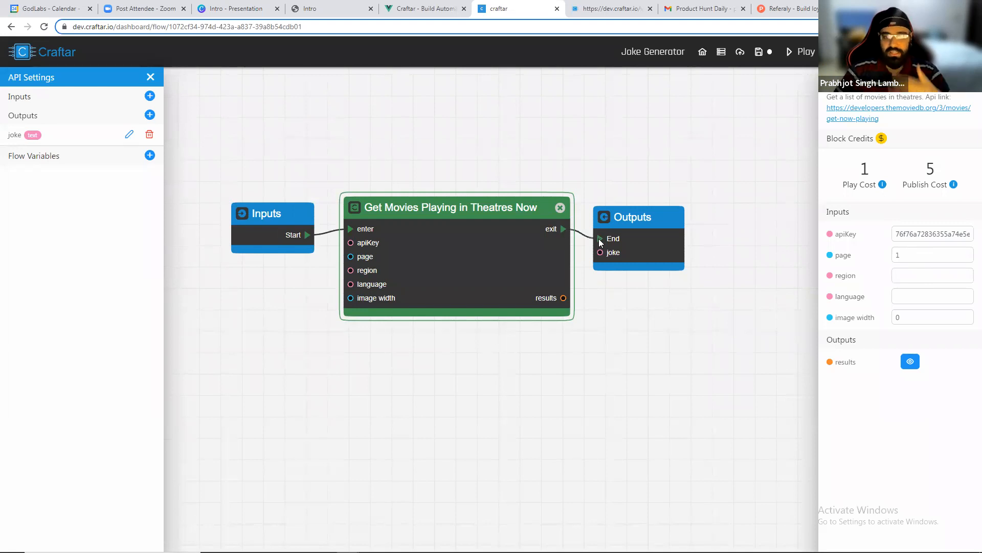
left_click_drag(521, 137, 432, 132)
left_click(803, 57)
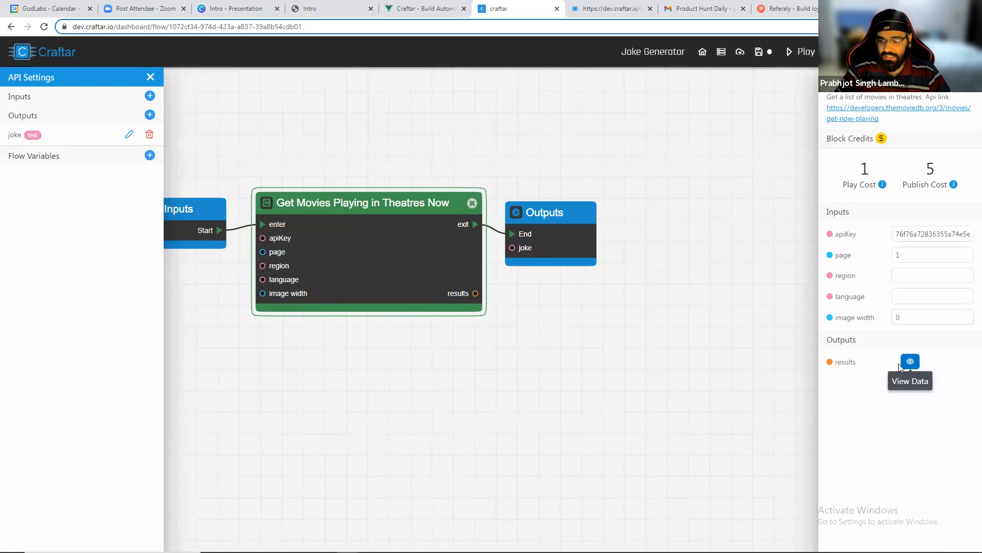
View the movies block's results and open the first movie's backdrop_path image URL in a new tab.
left_click(910, 362)
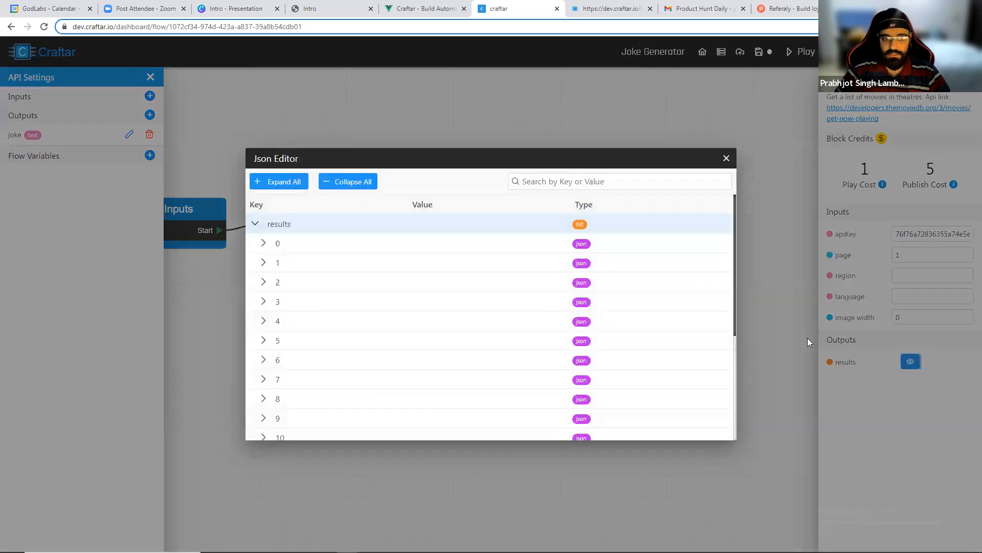
scroll(283, 268, "down", 3)
scroll(281, 277, "up", 3)
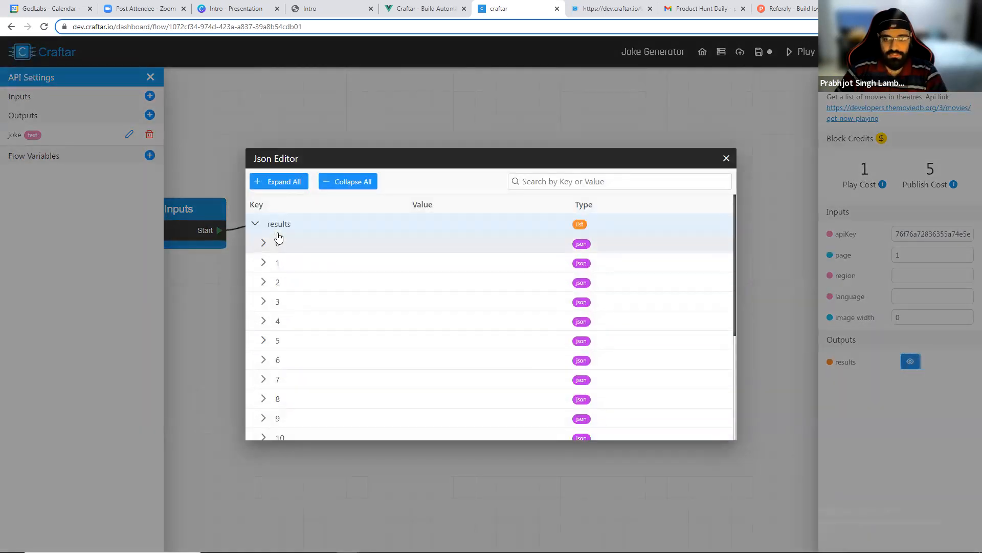
left_click(264, 242)
scroll(322, 281, "down", 1)
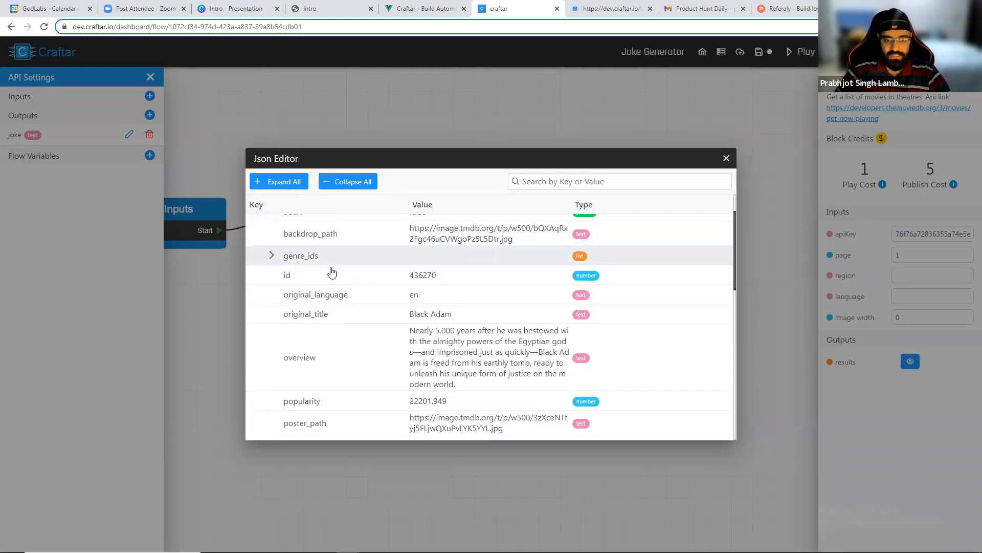
left_click_drag(409, 228, 519, 246)
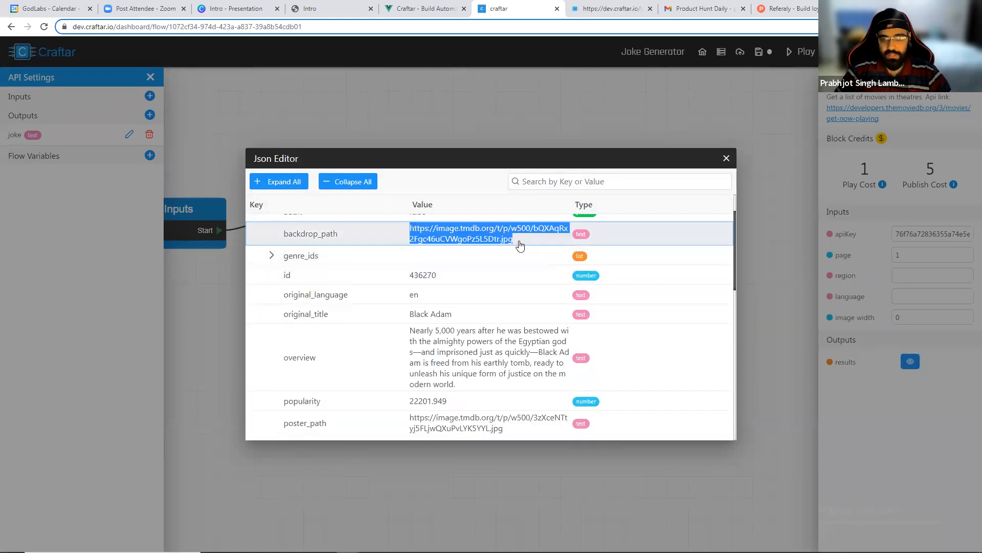
key("ctrl+c")
key("ctrl+t")
key("ctrl+v")
key("Return")
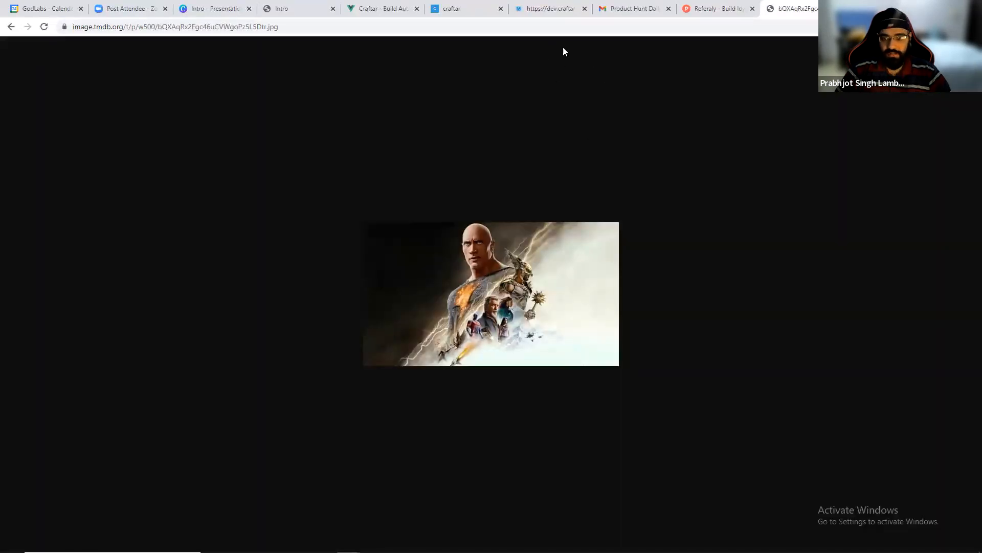
left_click(550, 9)
left_click(451, 9)
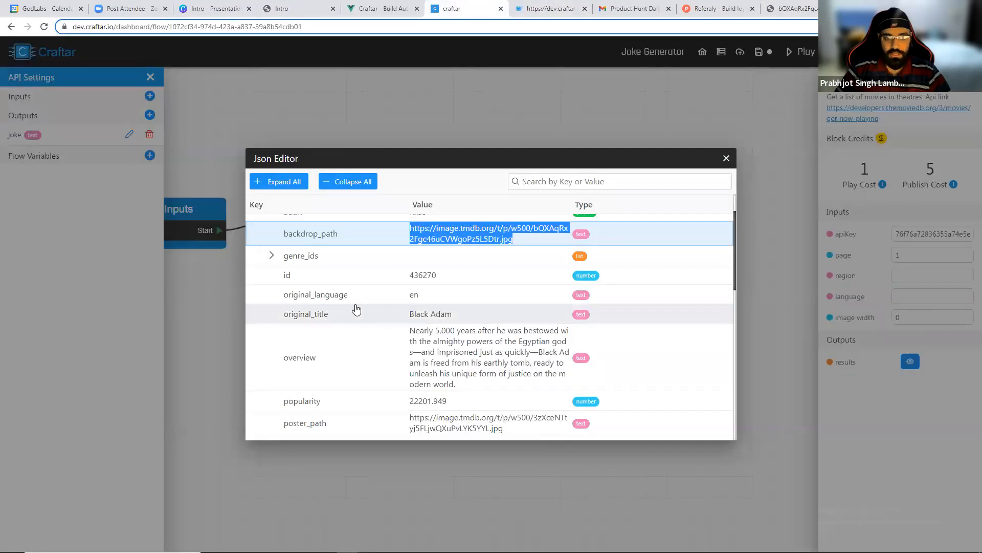
Examine the first movie's remaining fields in the data viewer, then close it.
left_click_drag(448, 363, 409, 330)
scroll(450, 397, "down", 2)
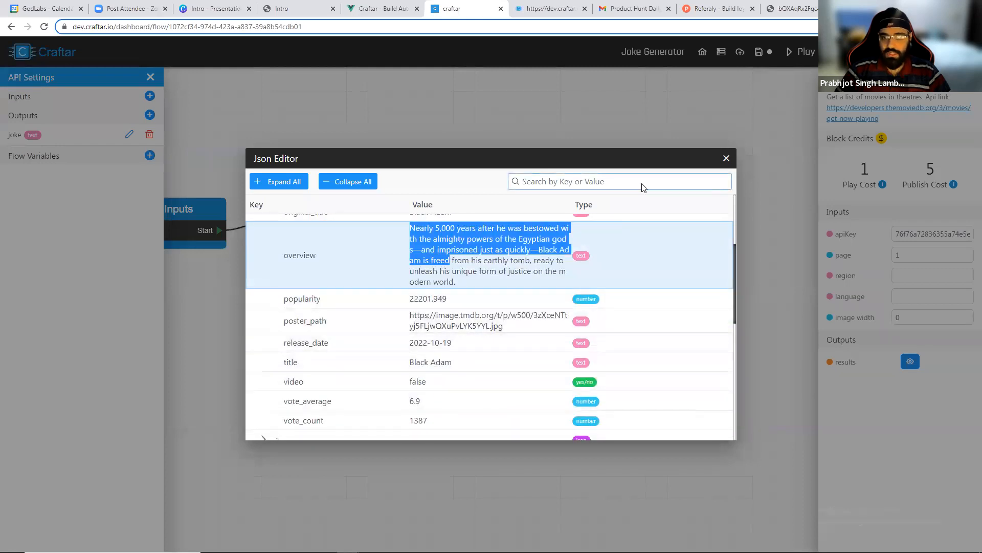
left_click(496, 322)
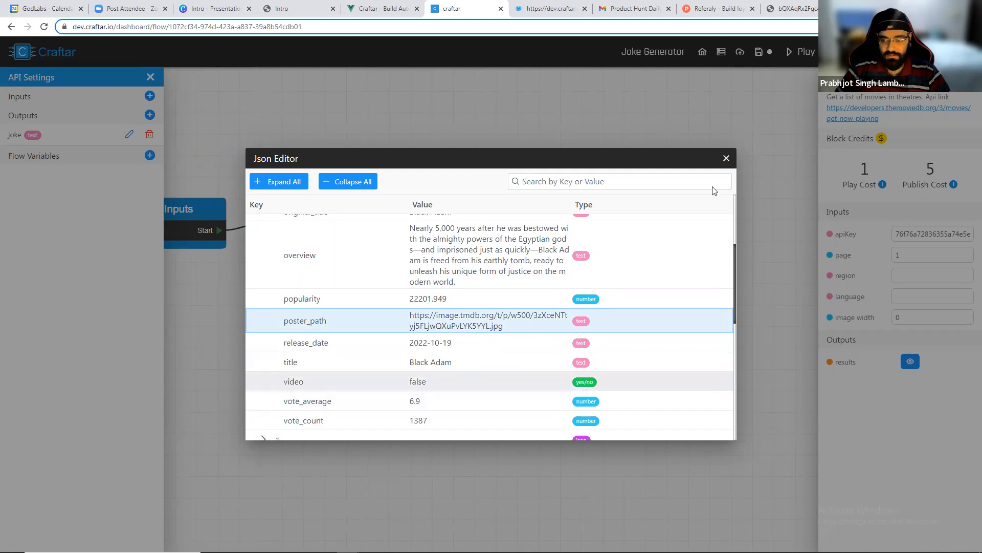
left_click(727, 160)
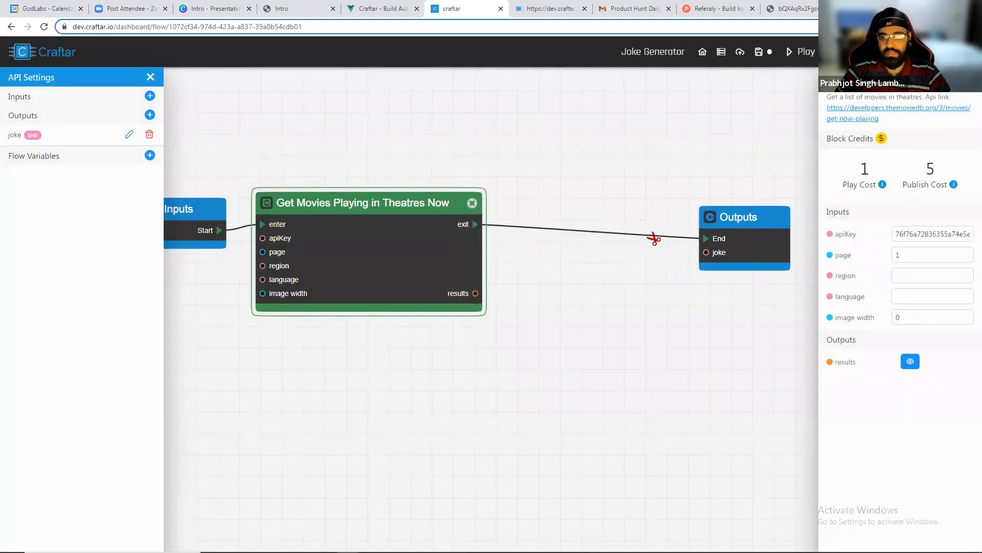
Cut the link to Outputs and add a Remove Keys from List/JSON block from the Helper Functions blocks.
left_click(618, 238)
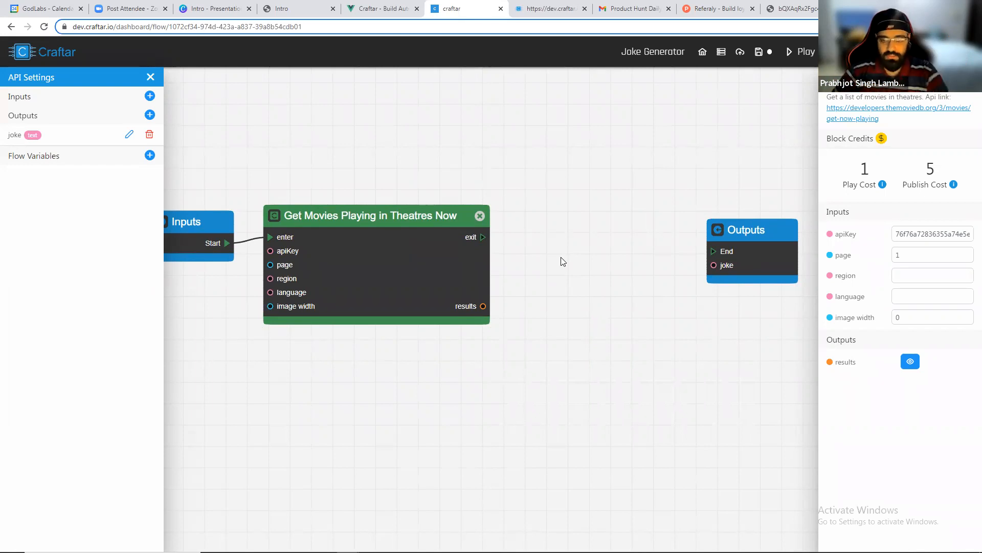
right_click(544, 233)
scroll(569, 342, "down", 2)
left_click(573, 339)
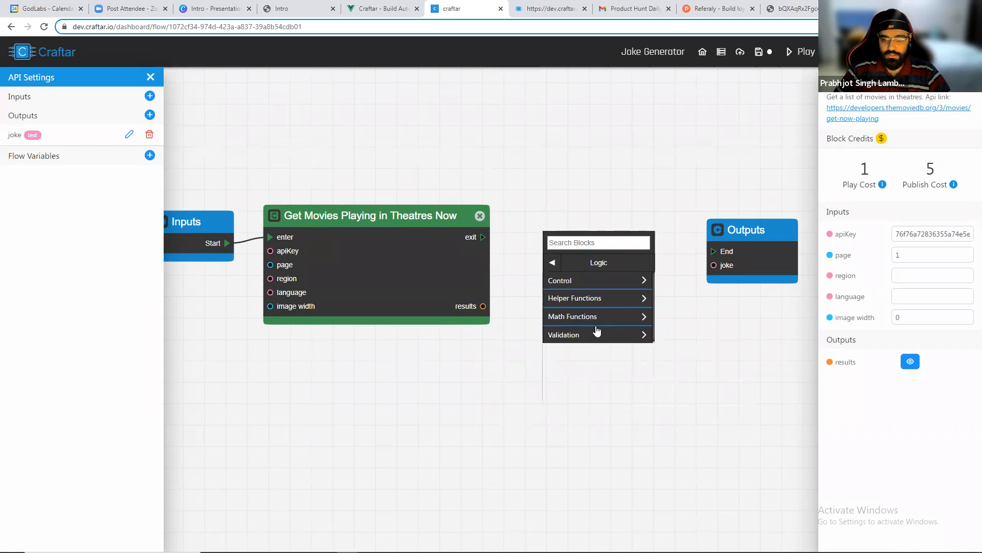
left_click(605, 301)
scroll(606, 313, "down", 5)
scroll(608, 316, "down", 1)
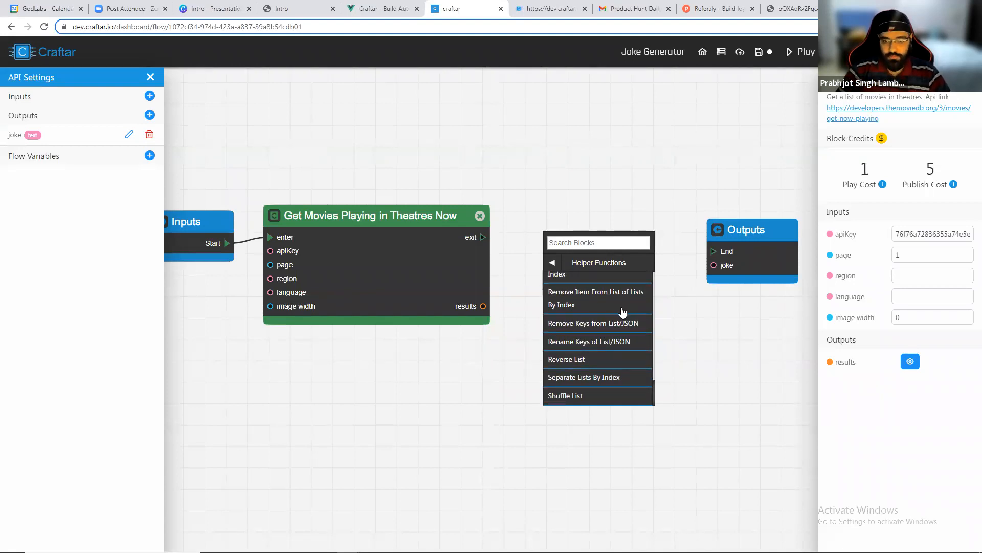
left_click(600, 324)
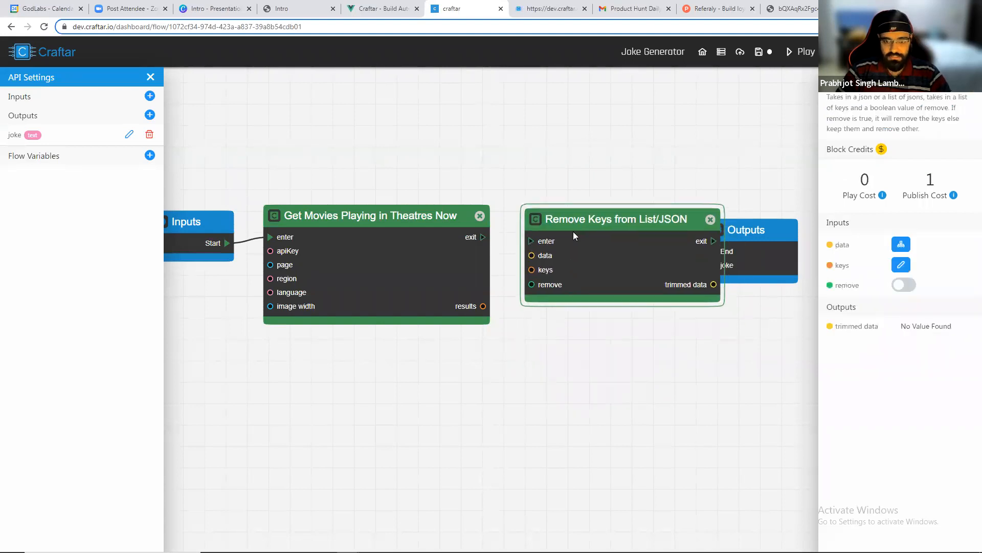
Connect the movies block's exit to Remove Keys' enter and its results to Remove Keys' data.
left_click_drag(482, 237, 522, 240)
scroll(615, 270, "up", 3)
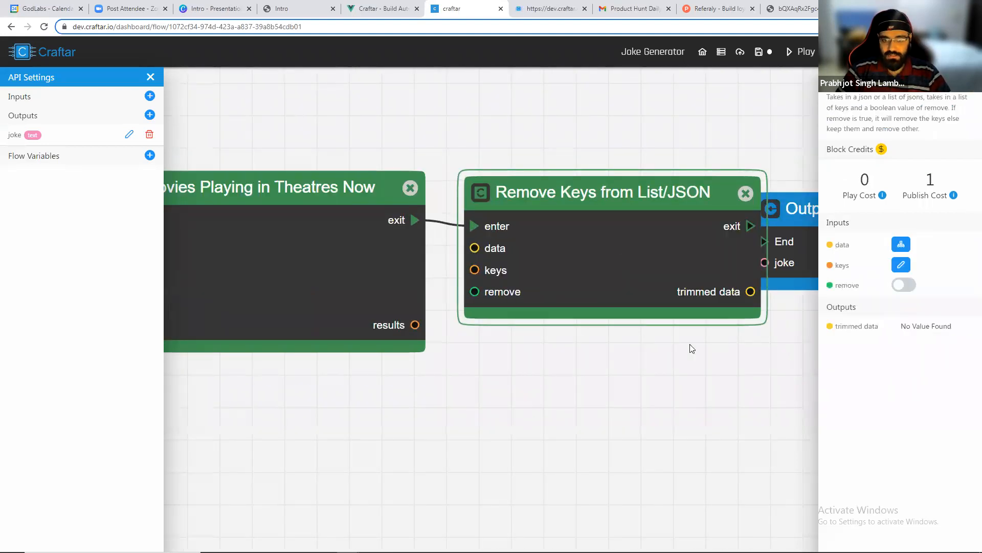
left_click_drag(415, 325, 475, 248)
scroll(581, 340, "right", 3)
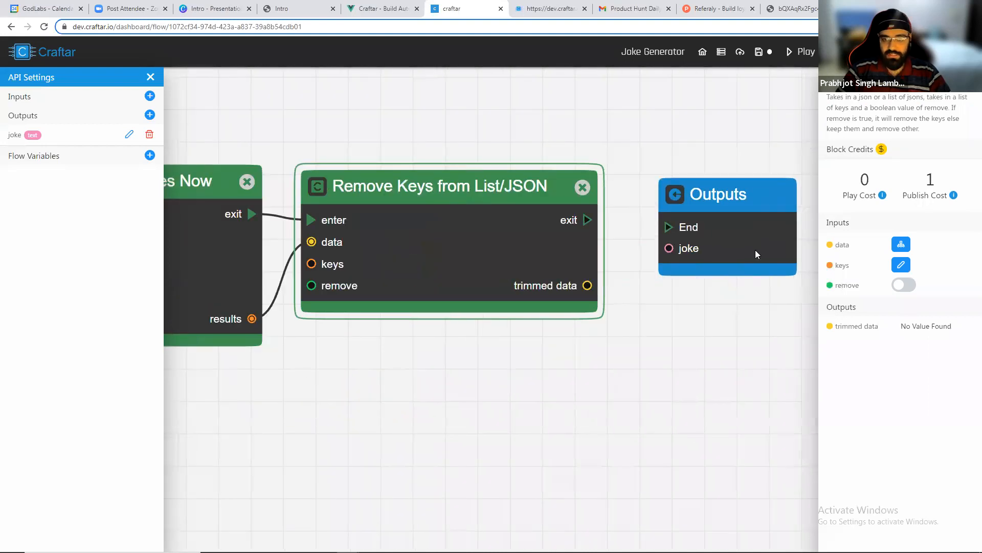
Review the key names in the movies block's results data, then close the viewer.
left_click(203, 245)
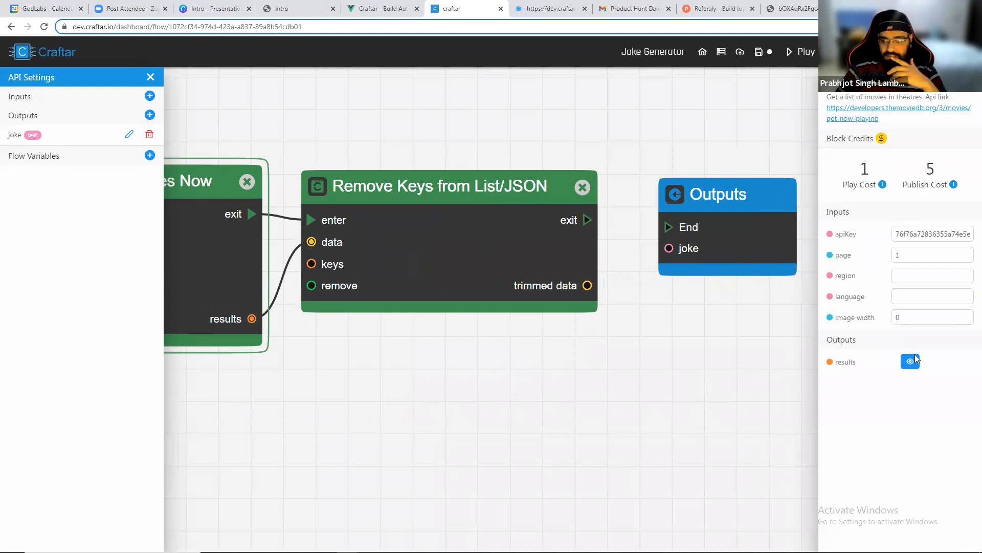
left_click(910, 362)
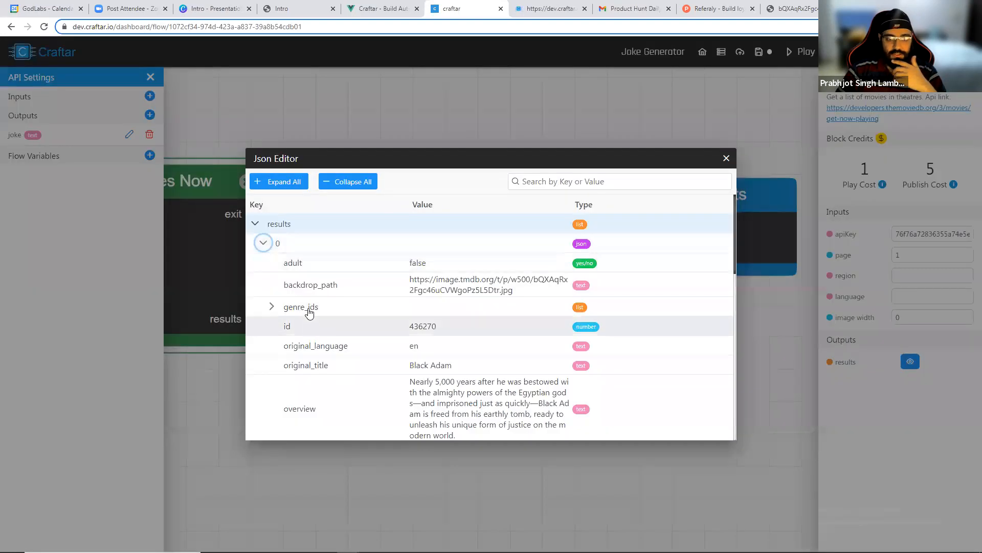
scroll(294, 327, "down", 1)
left_click_drag(282, 313, 329, 314)
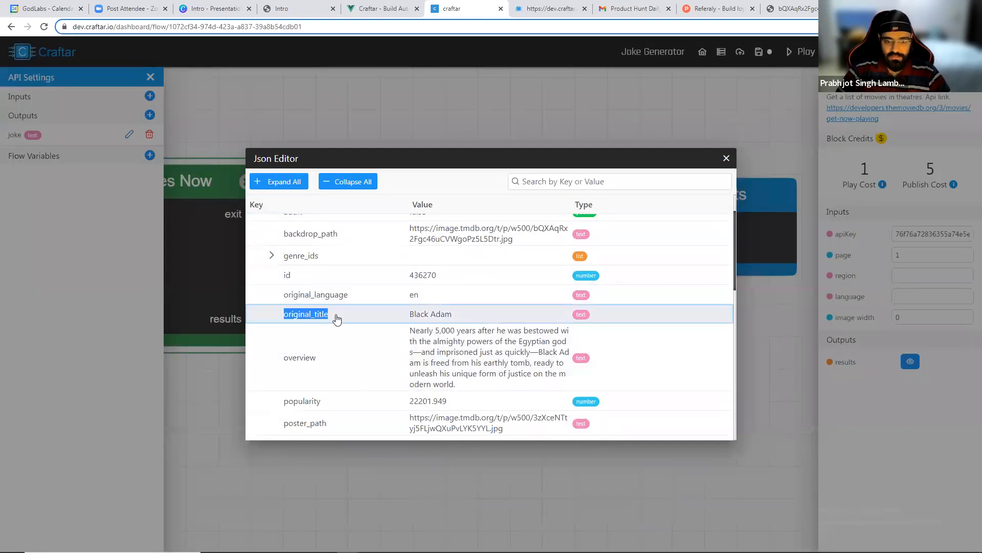
left_click_drag(280, 357, 323, 370)
scroll(327, 368, "down", 5)
left_click_drag(283, 248, 379, 262)
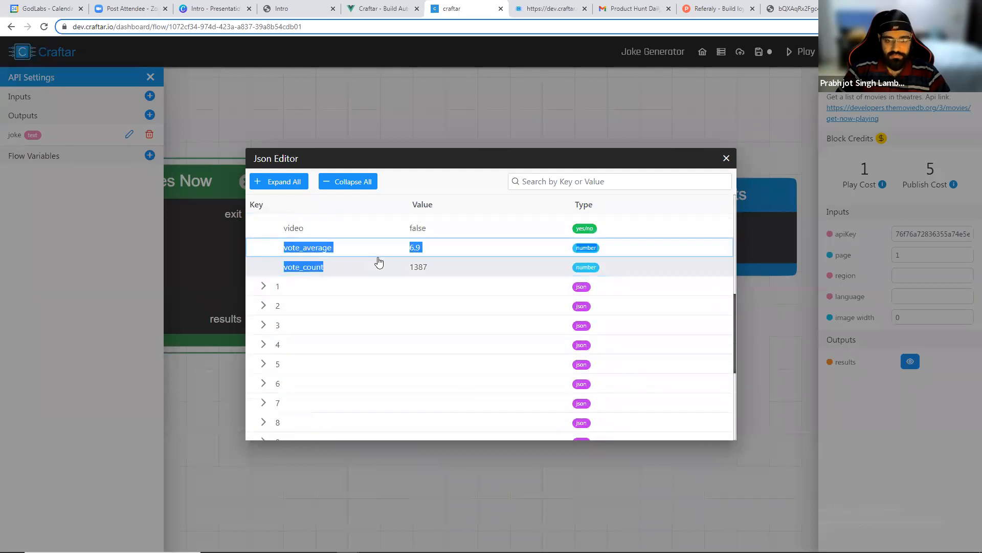
left_click(726, 158)
Set the Remove Keys block's keys list to original_title, overview and vote_average.
left_click(373, 250)
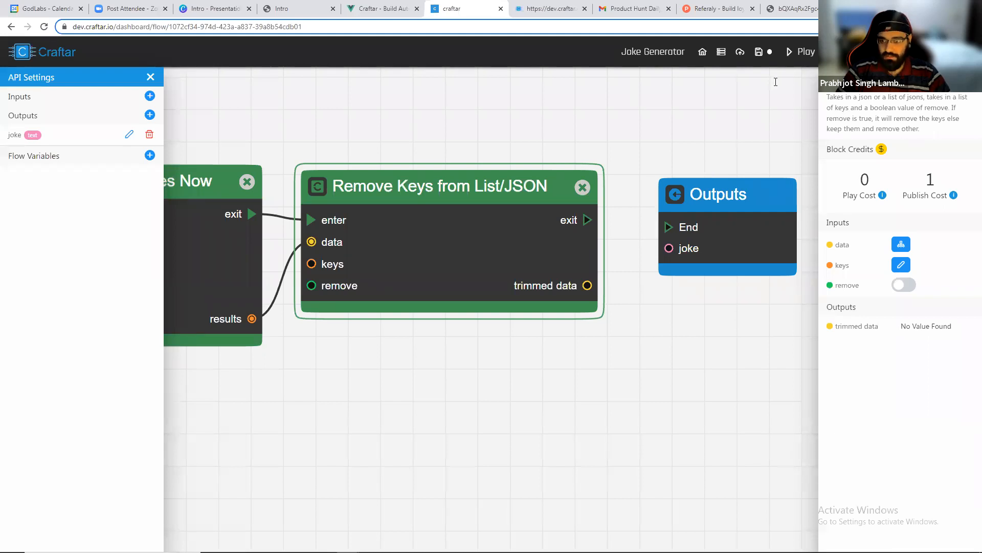
type("original_title")
key("Return")
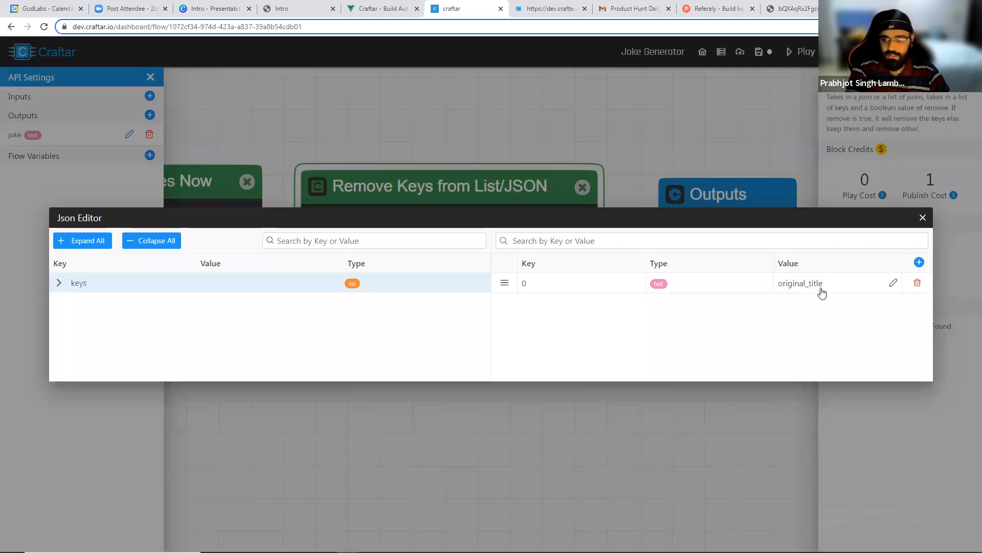
left_click(919, 262)
left_click(835, 305)
type("overview")
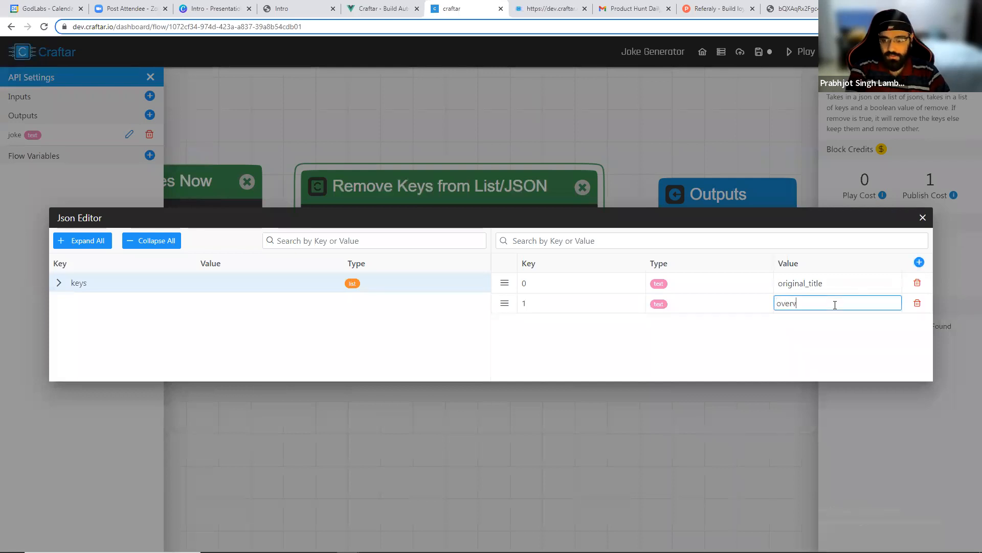
key("Return")
left_click(919, 262)
left_click(855, 318)
type("vot")
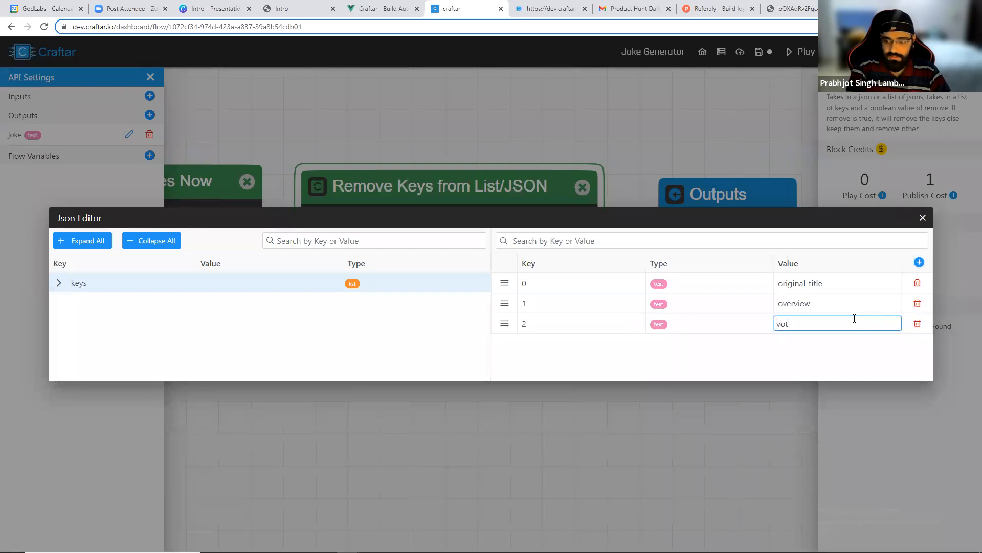
type("e_average")
key("Return")
left_click(923, 219)
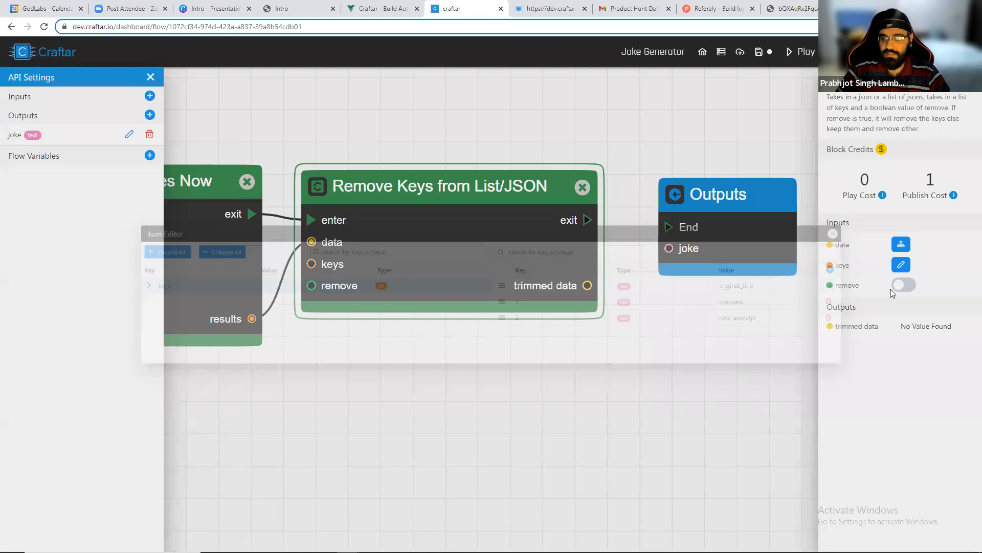
Leave the Remove Keys block's remove option off and run the flow.
left_click(902, 286)
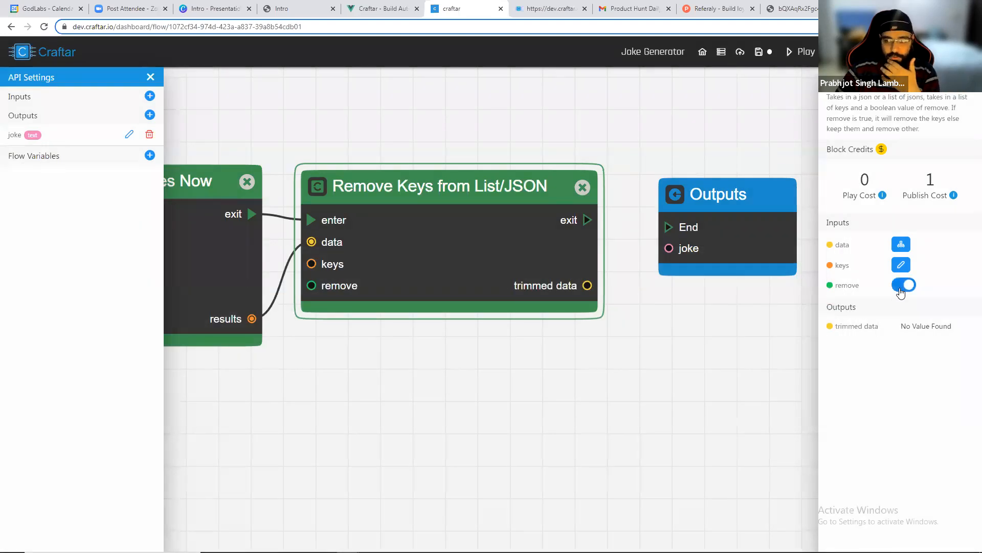
left_click(903, 286)
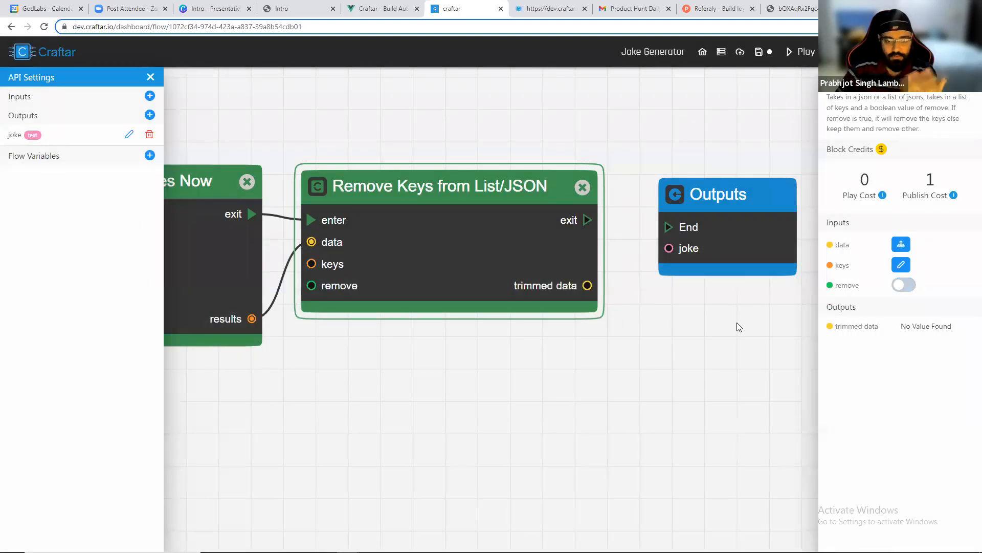
scroll(476, 369, "down", 3)
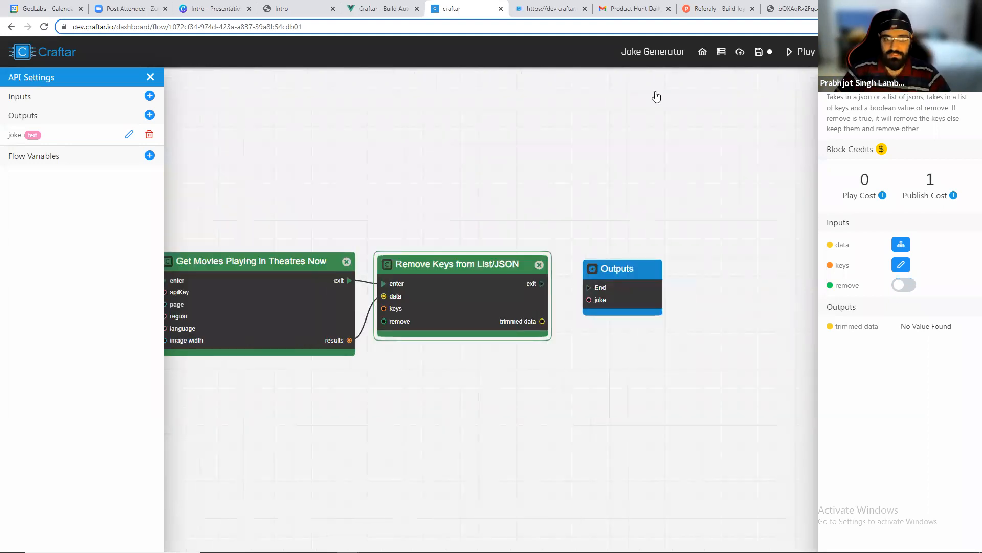
left_click(801, 52)
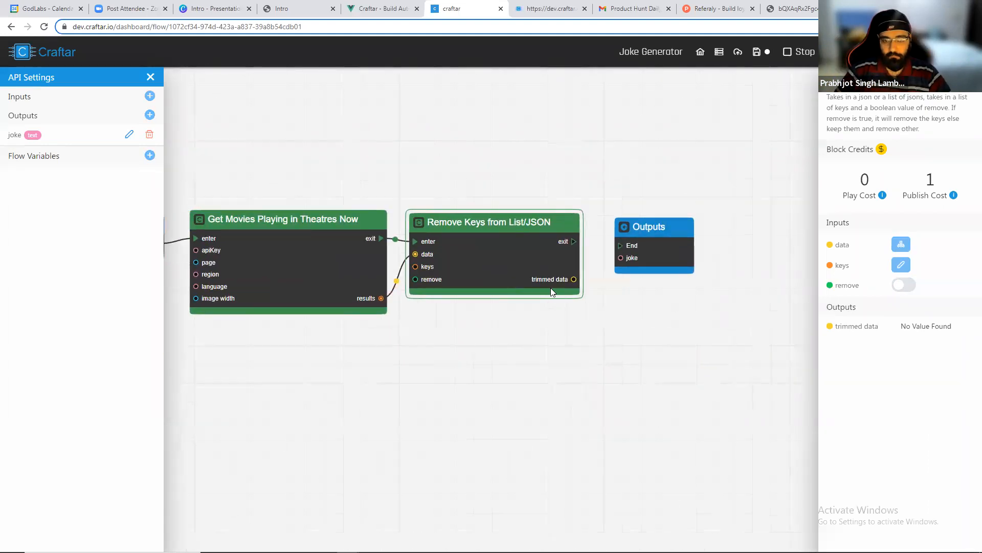
Inspect the Remove Keys block's trimmed data output, expanding its first item, then close the viewer.
scroll(551, 288, "up", 3)
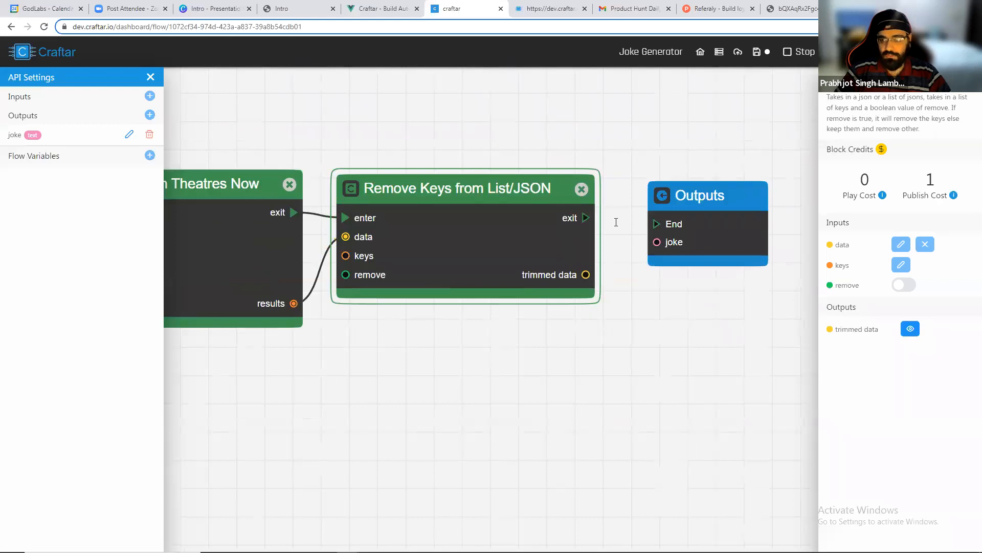
left_click(910, 328)
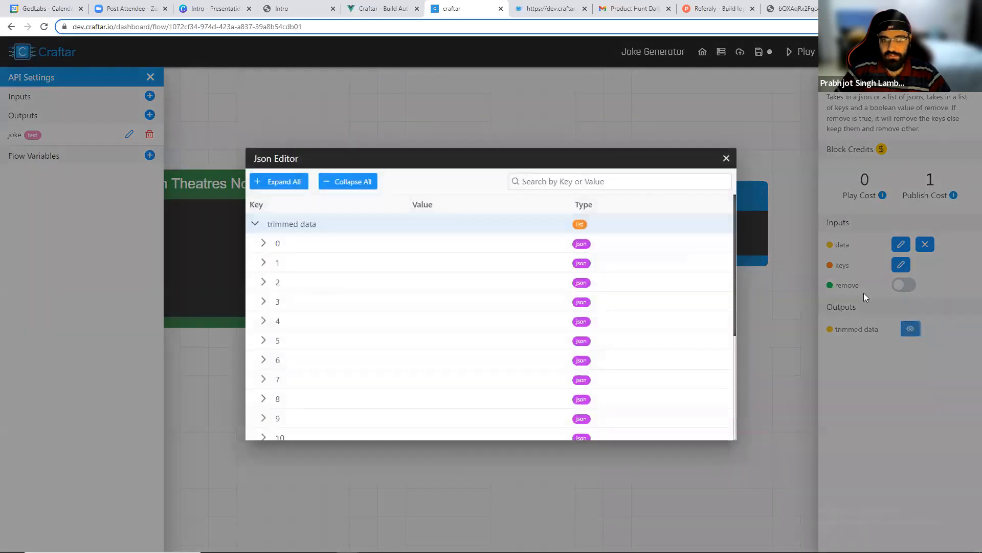
left_click(263, 243)
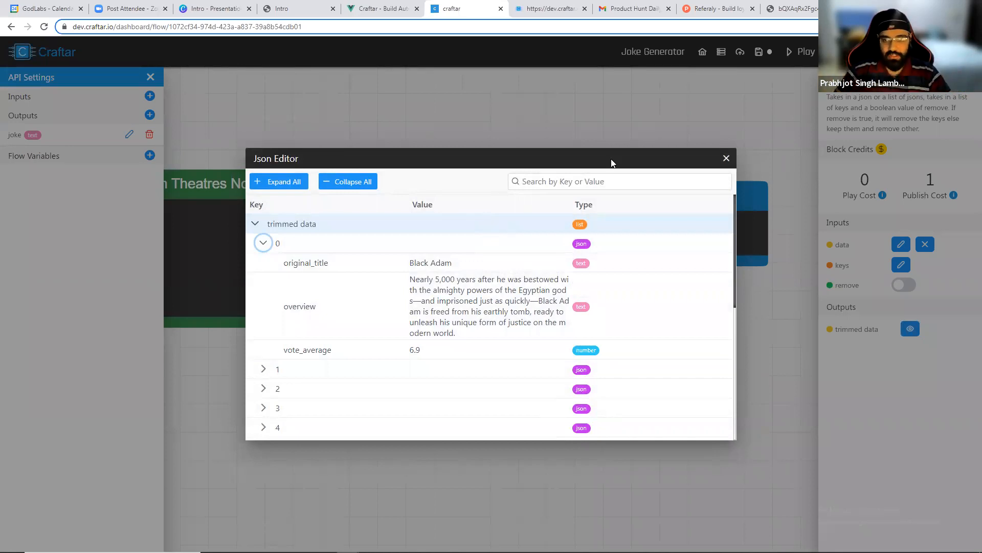
left_click(726, 158)
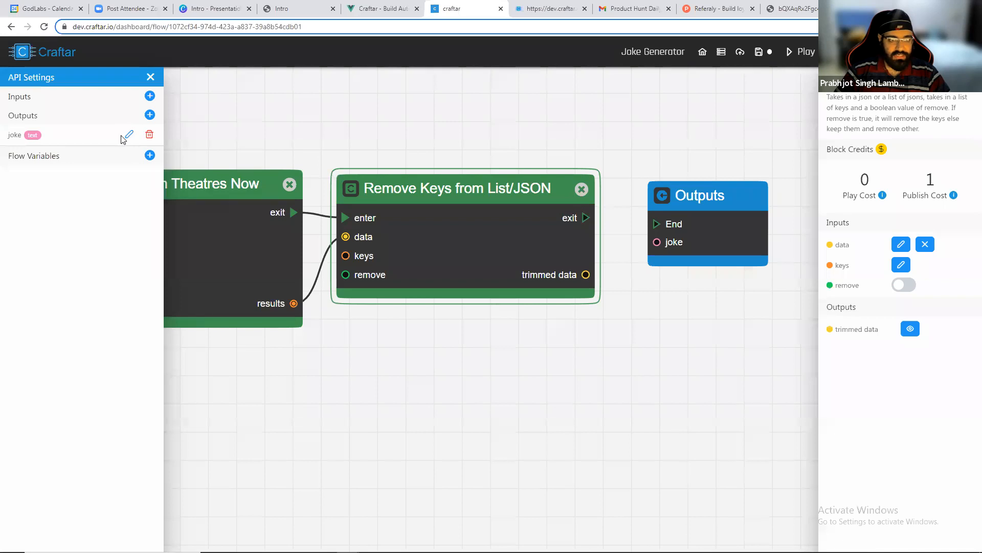
Rename the joke output to movies and set its data type to List.
left_click(129, 134)
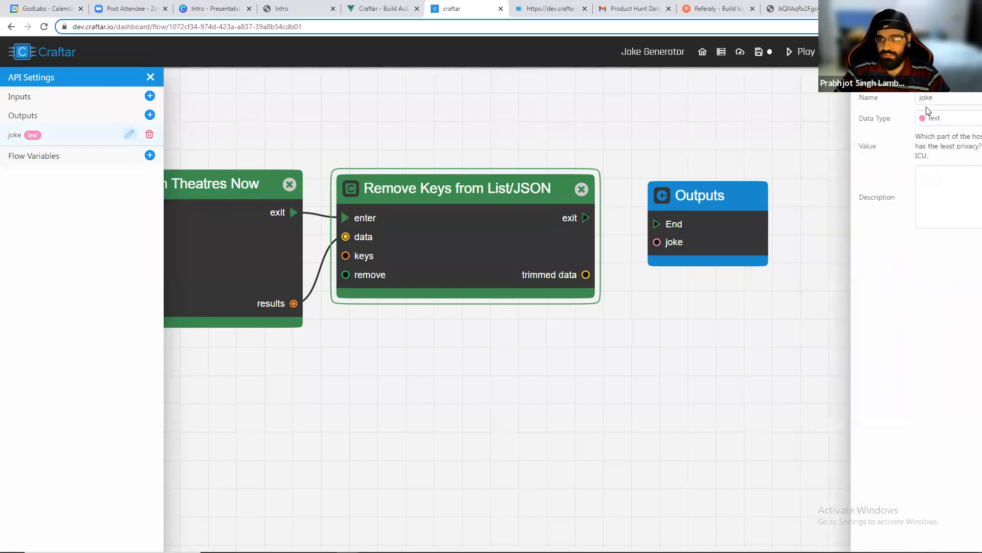
double_click(920, 98)
type("movies")
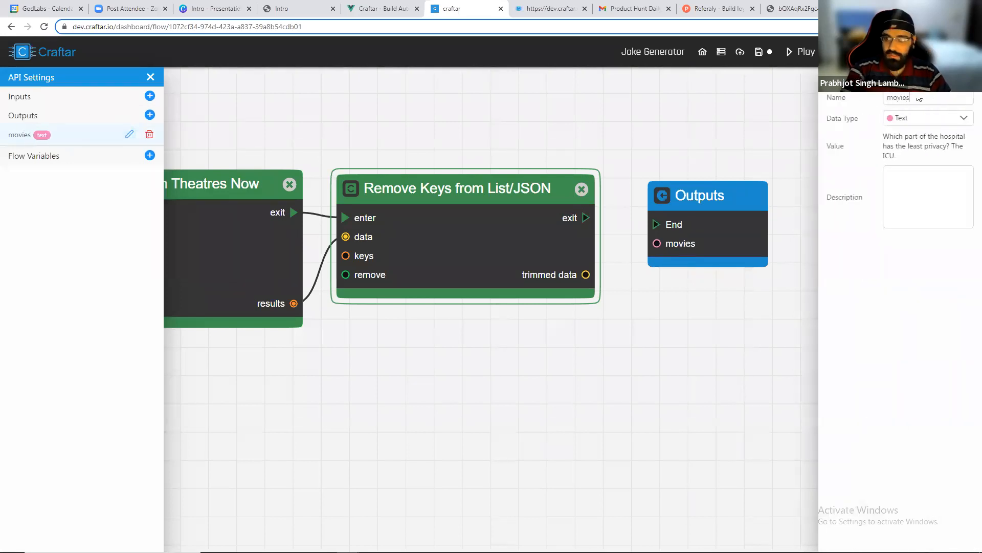
left_click(897, 118)
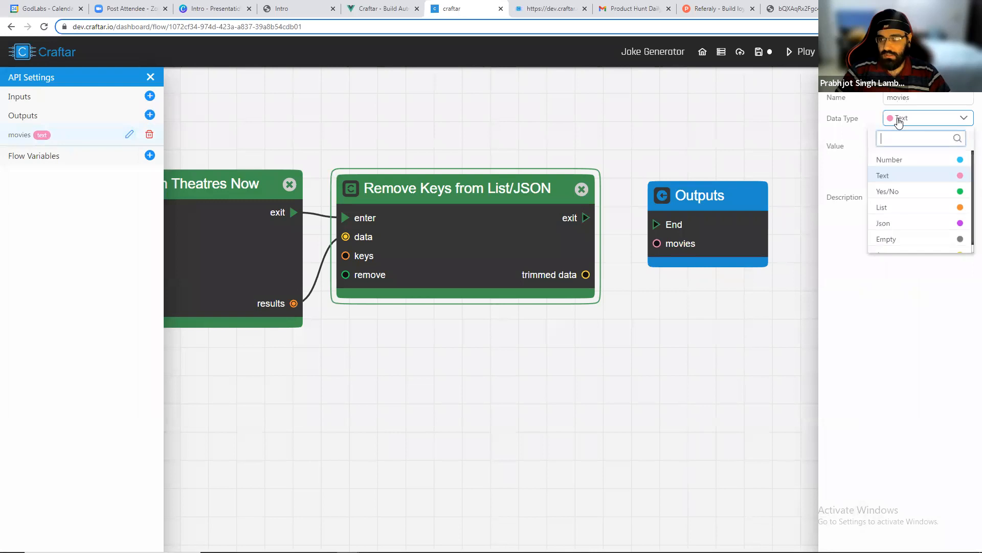
left_click(895, 208)
Connect the Remove Keys exit to the Outputs End and its trimmed data to movies.
left_click_drag(586, 218, 660, 225)
left_click(661, 226)
left_click_drag(586, 275, 657, 244)
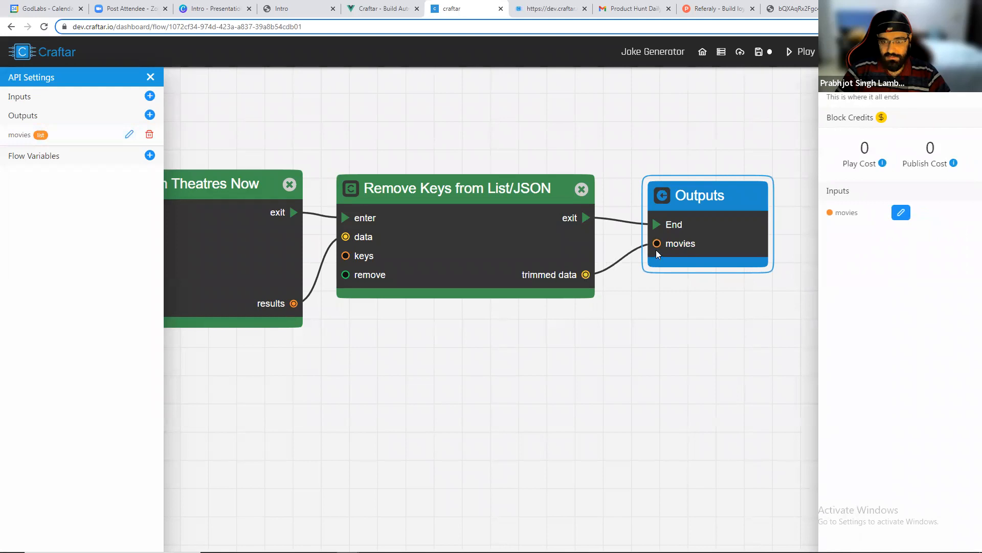
Save the flow and publish the API.
scroll(657, 248, "down", 3)
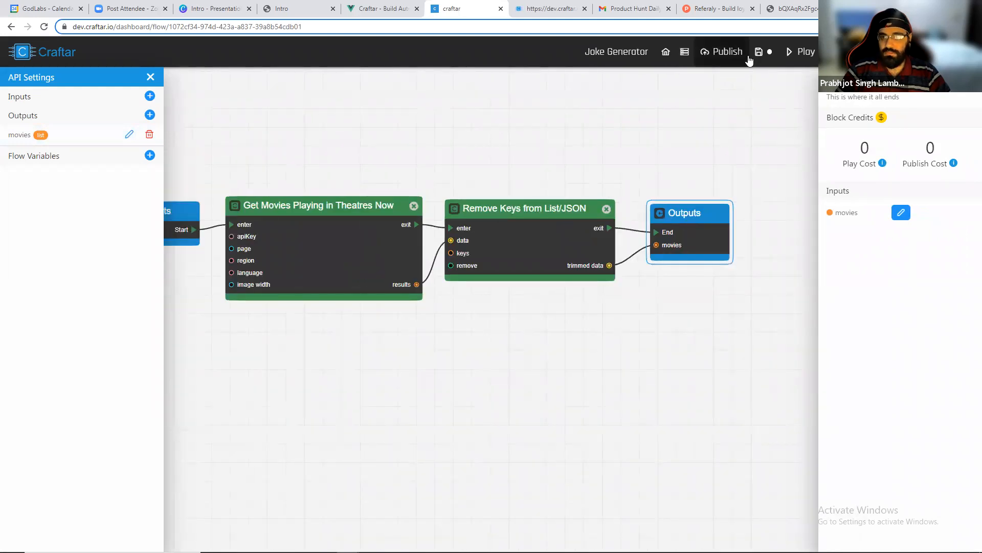
left_click(766, 51)
left_click(928, 107)
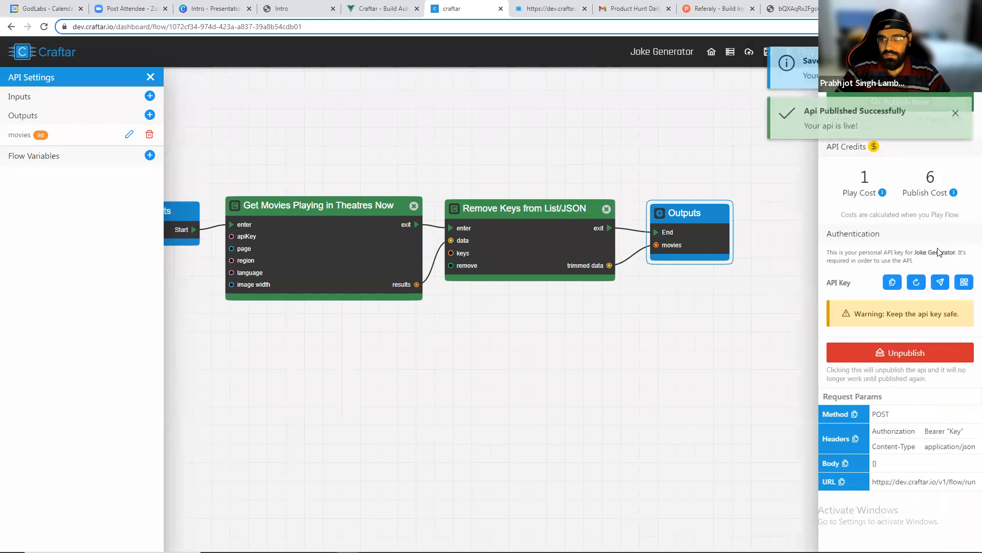
Open the published API's run link in a new tab, review the returned movies list, and return to the flow.
left_click(940, 282)
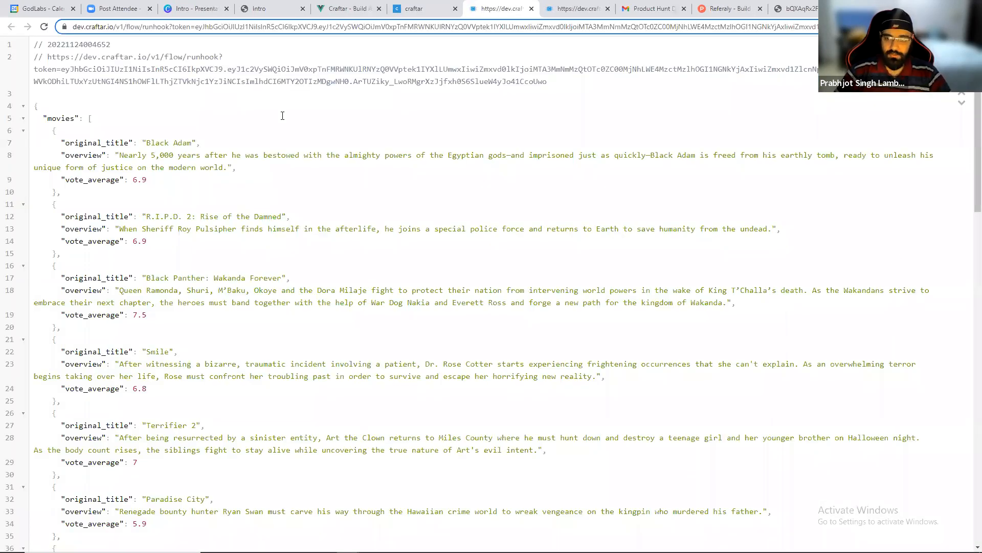
scroll(269, 164, "down", 15)
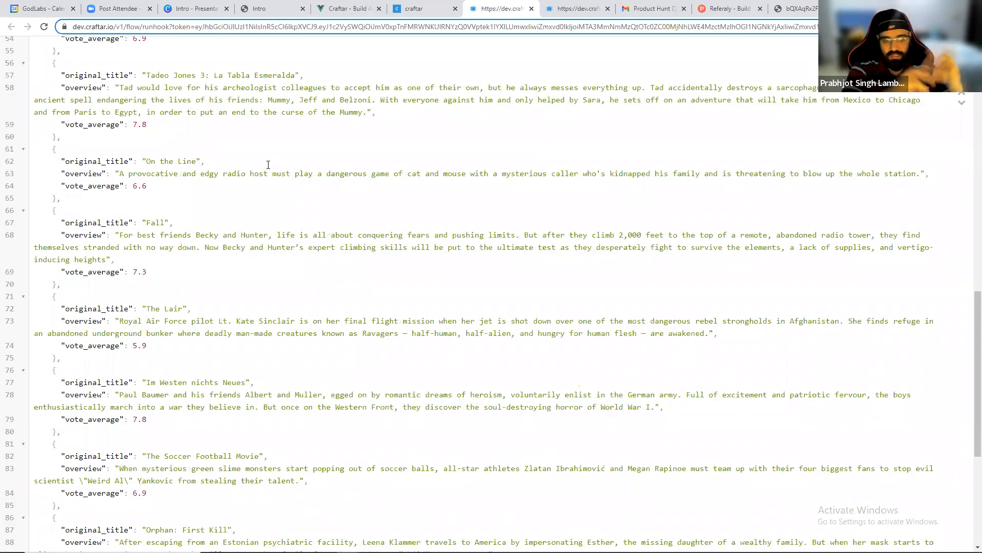
scroll(268, 164, "down", 3)
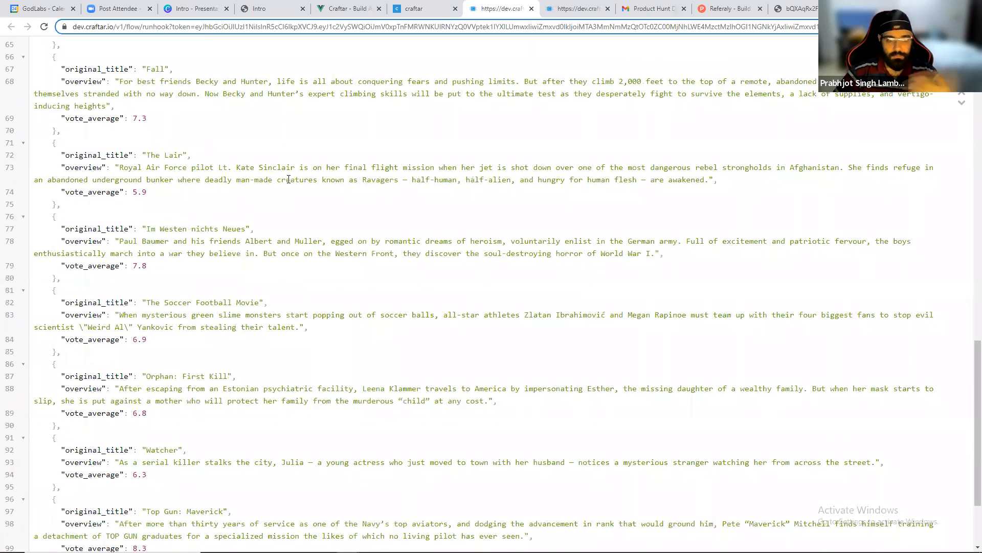
left_click(425, 6)
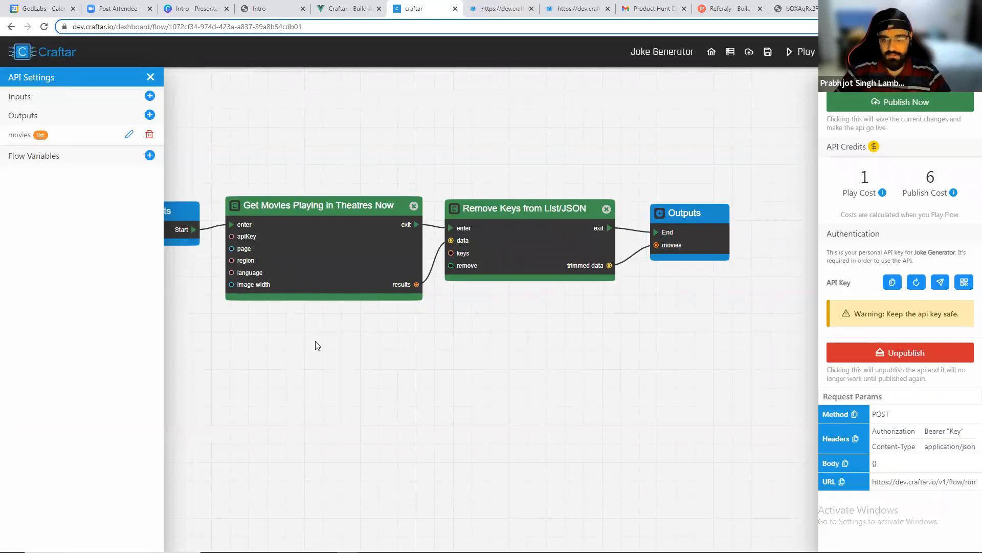
scroll(315, 340, "down", 2)
scroll(315, 340, "up", 1)
left_click_drag(315, 341, 392, 355)
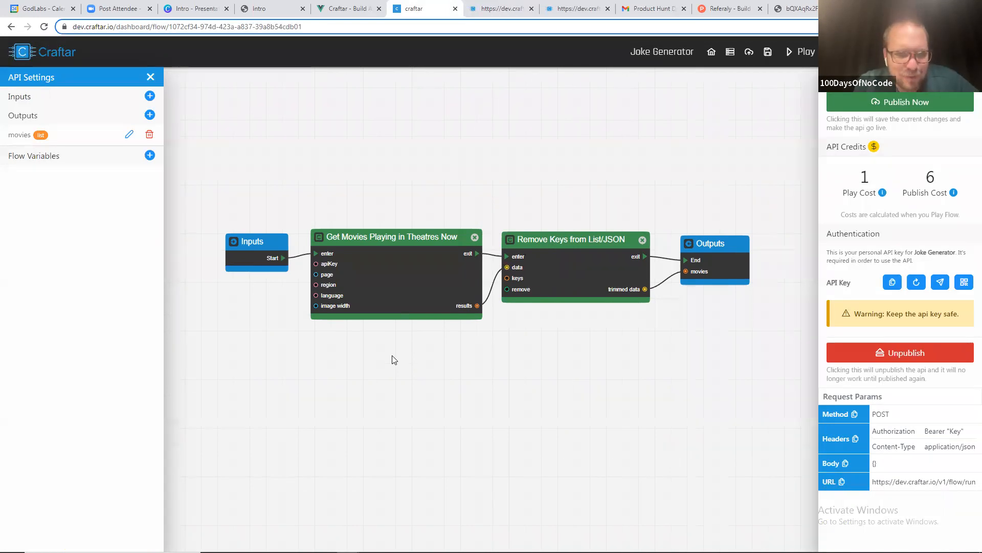
scroll(394, 360, "up", 1)
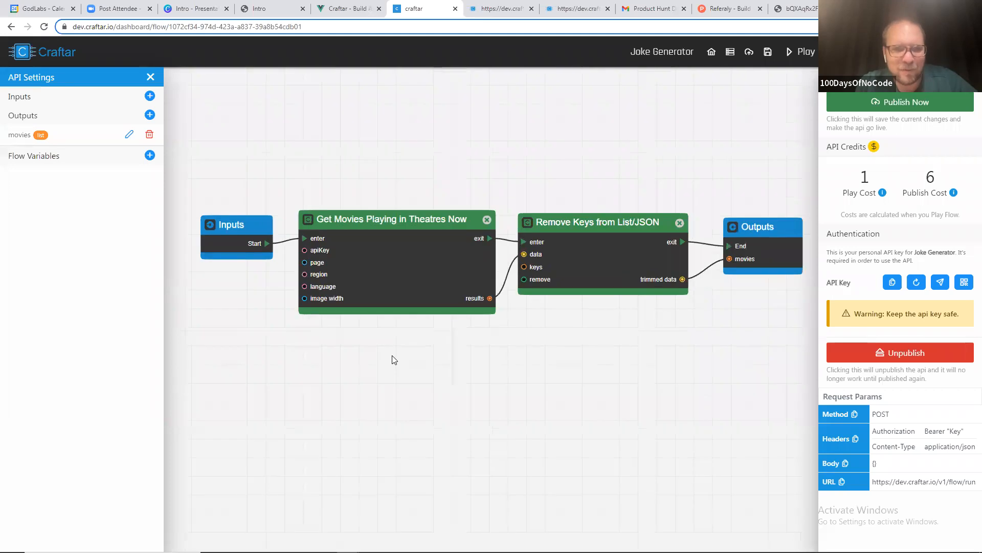
scroll(409, 354, "up", 1)
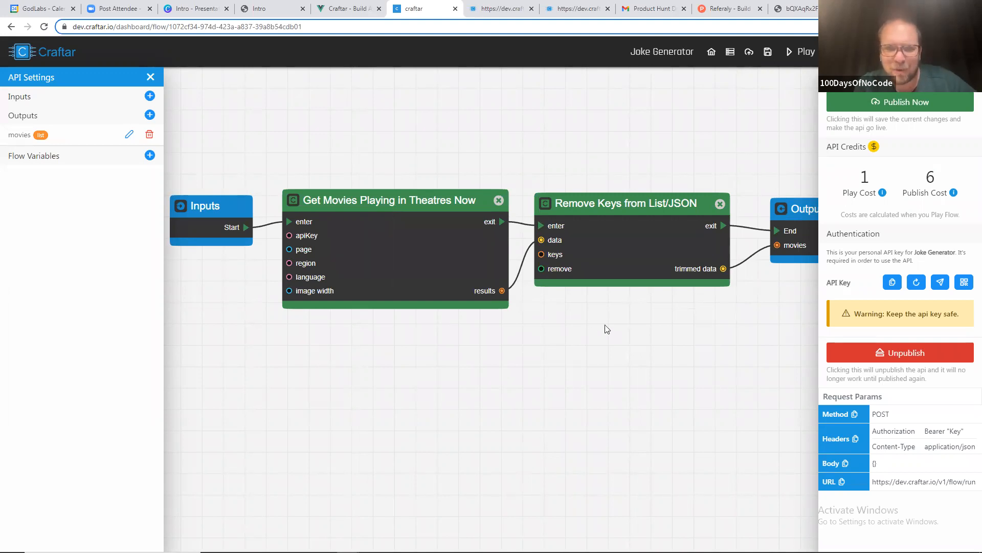
left_click(634, 203)
scroll(434, 333, "up", 1)
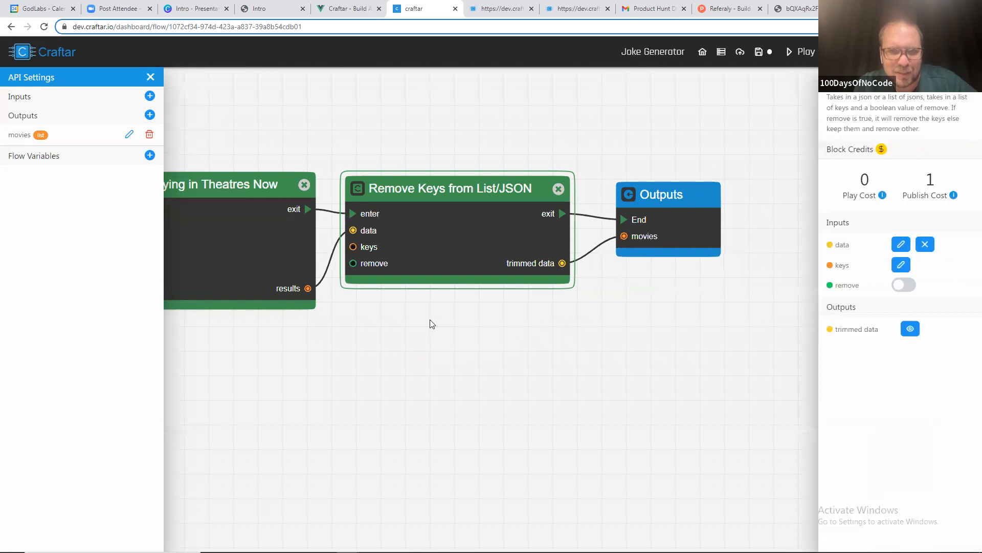
scroll(421, 306, "up", 1)
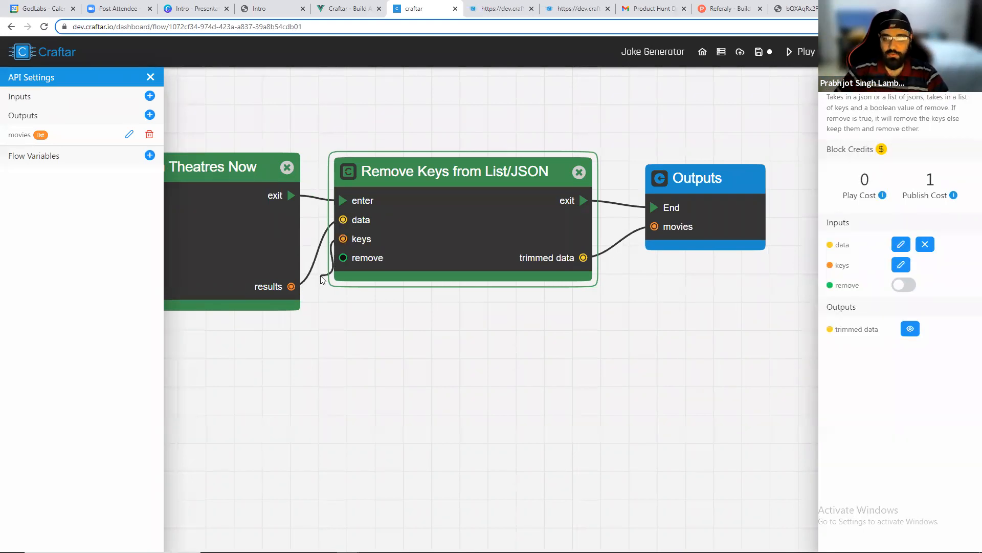
left_click(340, 308)
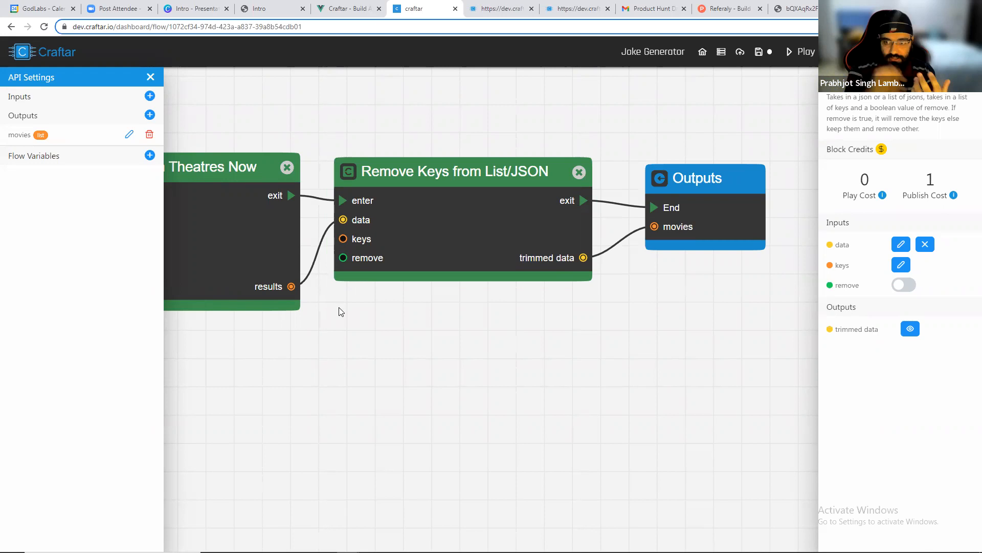
Try to add a Get Airtable Records block by searching the block list for get air.
right_click(361, 327)
type("get air")
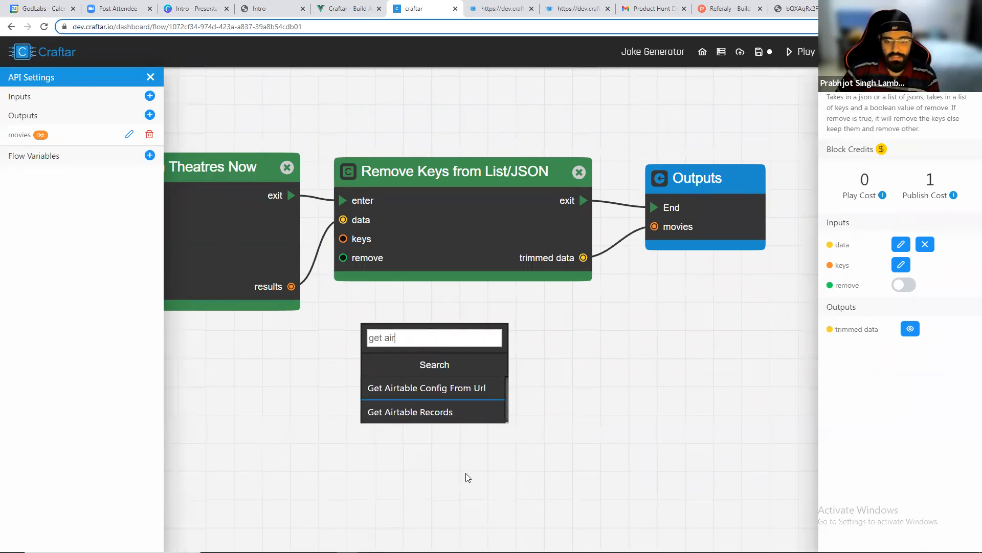
left_click(454, 412)
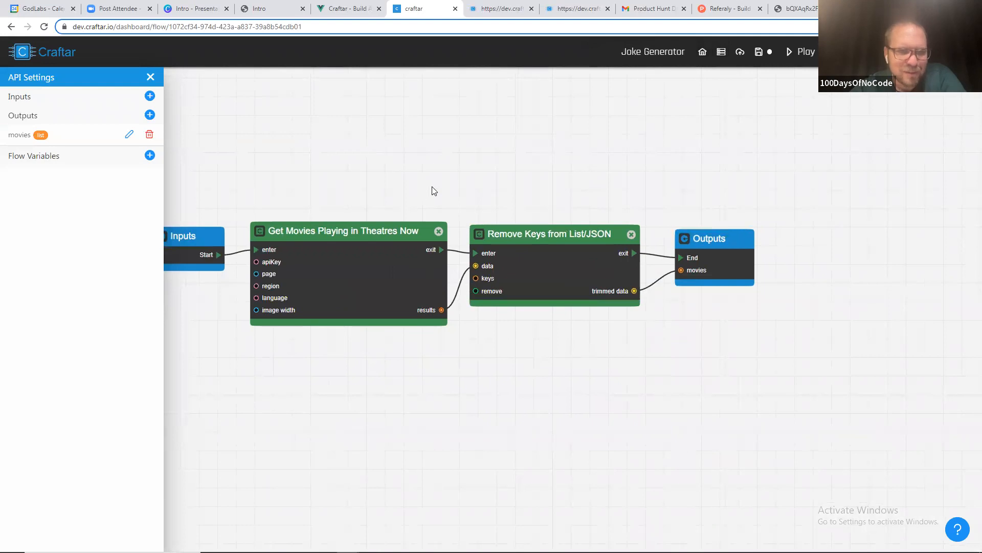
Open the color index for data types, review the entries, and close it.
scroll(495, 280, "up", 4)
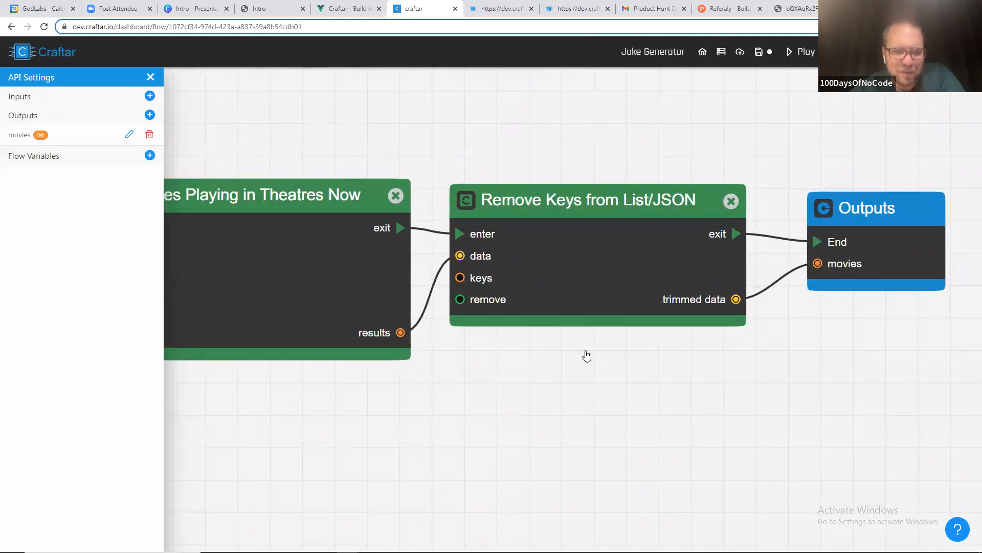
mouse_move(957, 529)
left_click(907, 528)
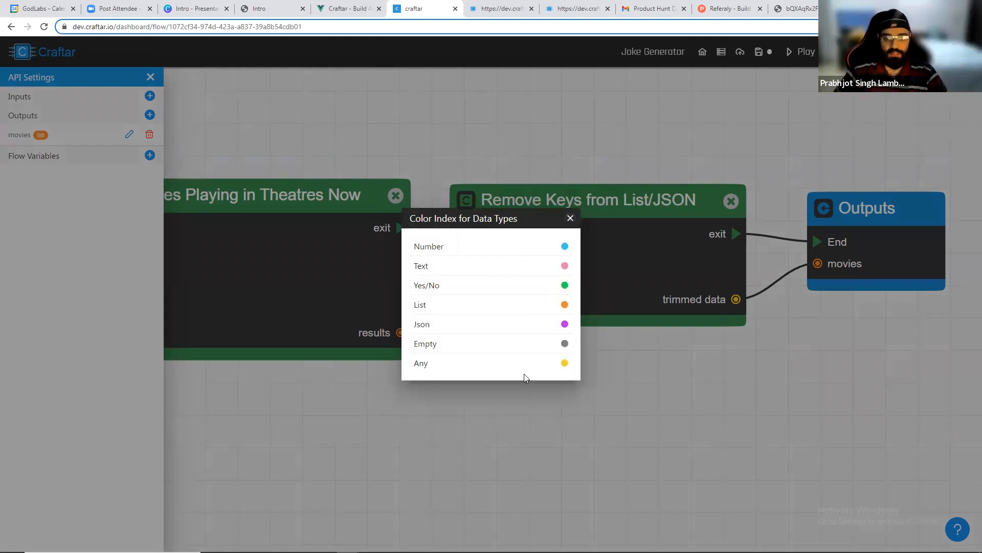
left_click_drag(428, 364, 412, 363)
left_click(415, 363)
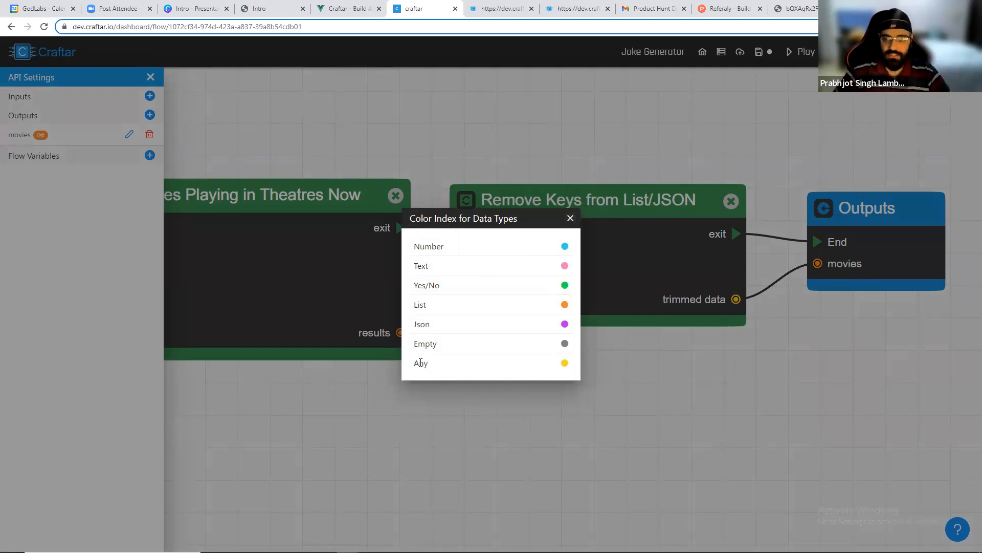
left_click(570, 223)
scroll(547, 386, "down", 3)
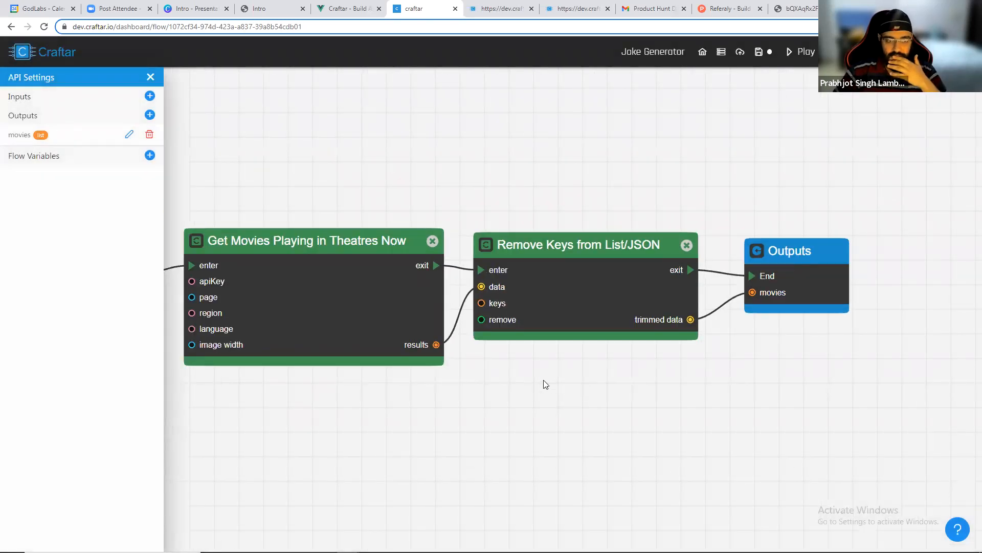
Return to the dashboard, create a new API named PH Newsletter, and reposition its Inputs and Outputs blocks.
left_click(693, 49)
left_click(541, 86)
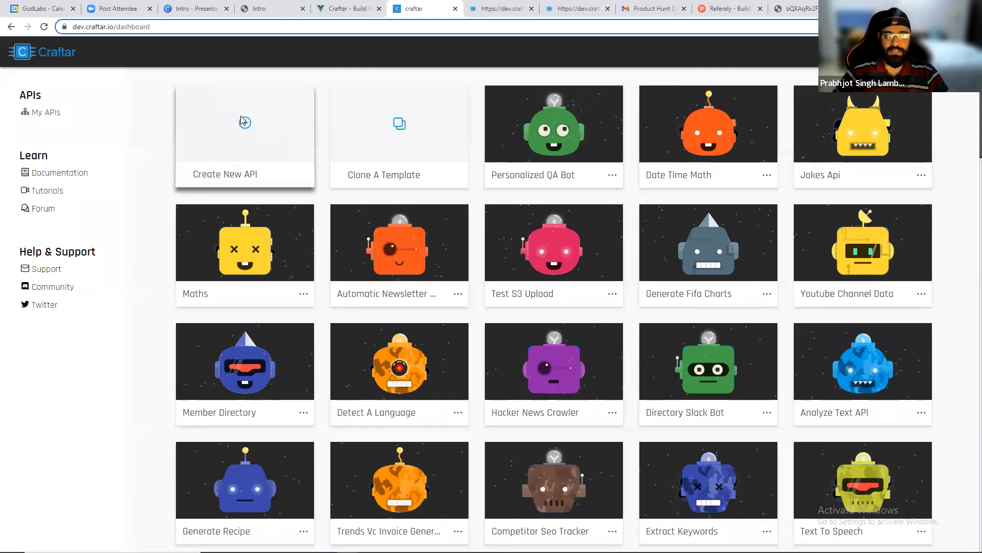
left_click(241, 122)
type("PH Newsletter")
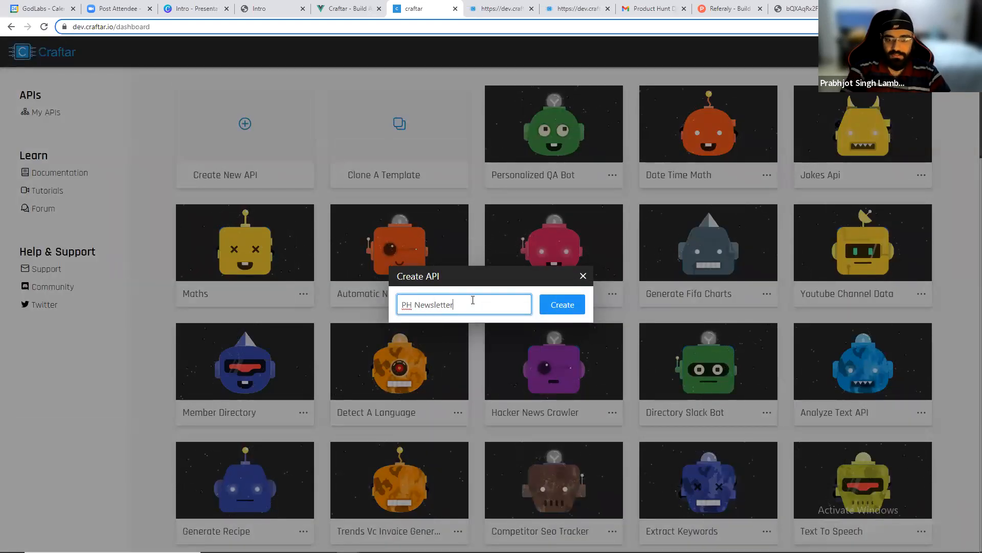
left_click(584, 310)
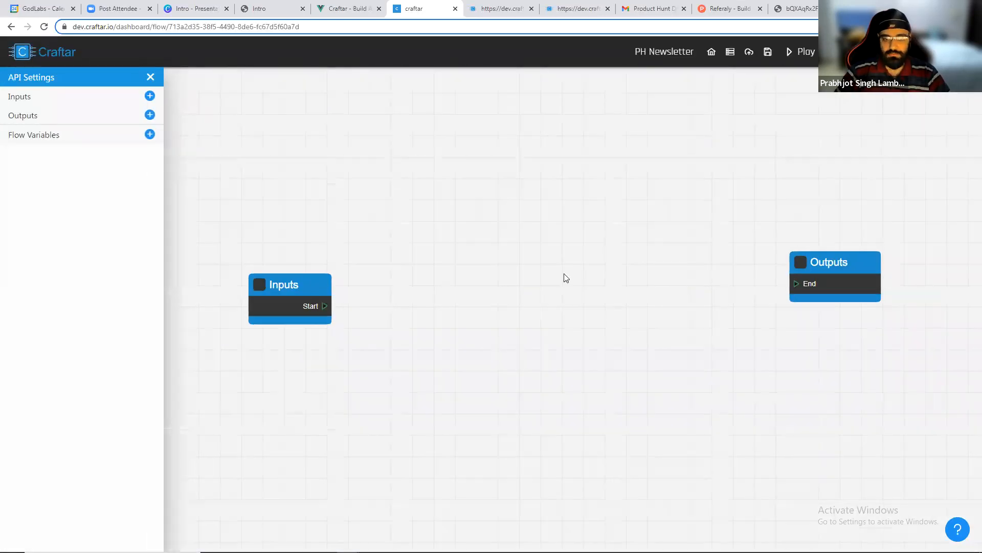
left_click_drag(218, 285, 256, 229)
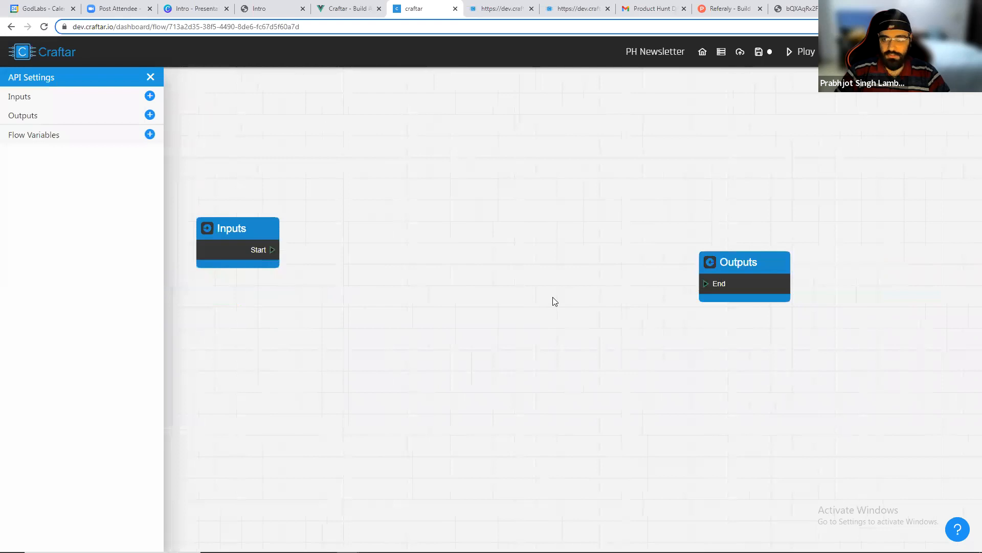
left_click_drag(757, 278, 761, 208)
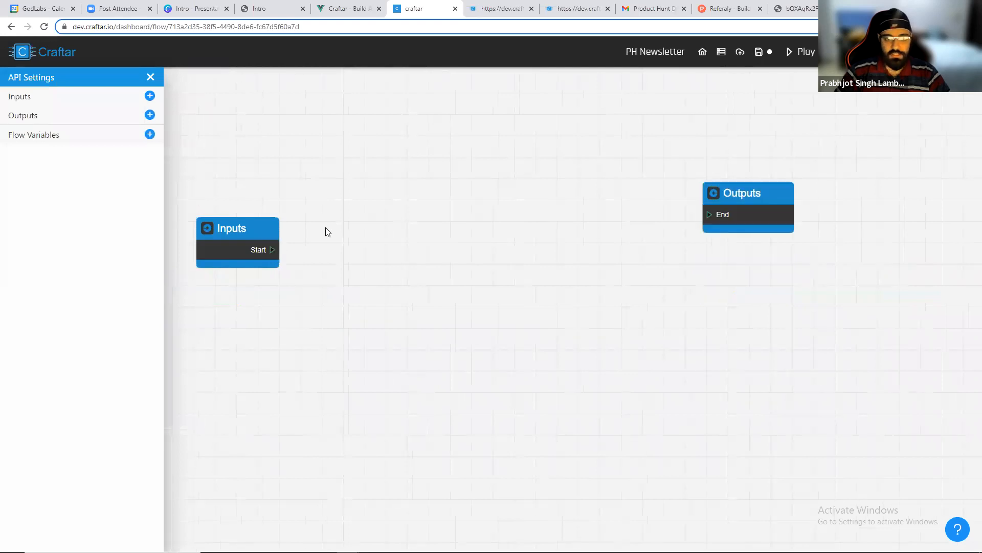
Add a Get Data From RSS Feed block and connect the Inputs block's Start to its enter.
scroll(327, 229, "up", 3)
right_click(360, 223)
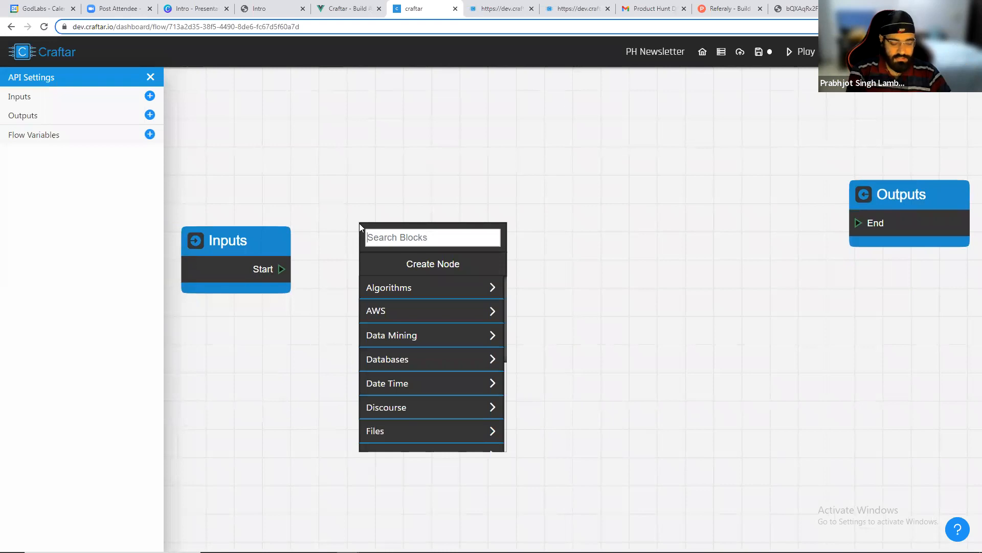
type("rss")
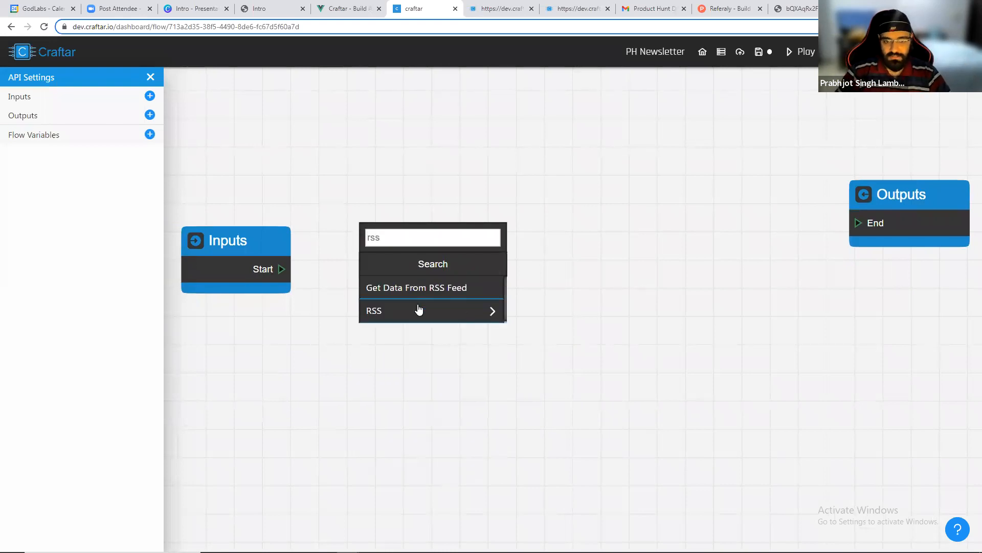
left_click(417, 288)
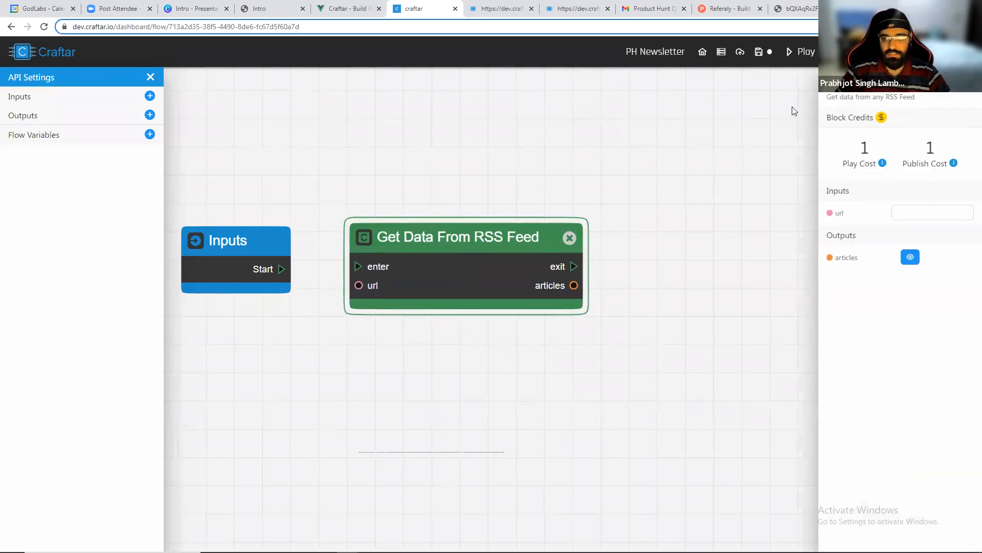
left_click_drag(281, 268, 357, 266)
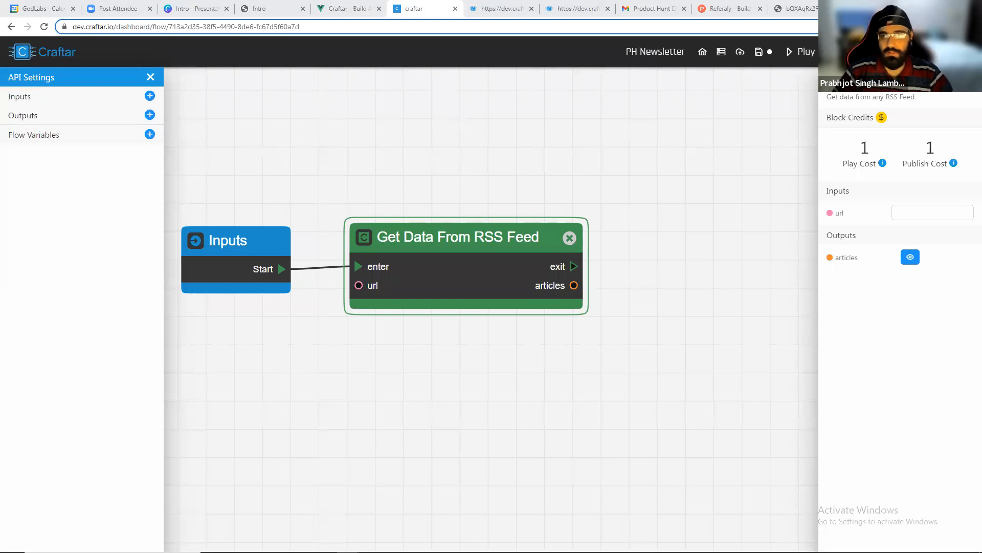
Open producthunt.com/feed in a new tab, scroll through the feed, and copy its address.
key("ctrl+t")
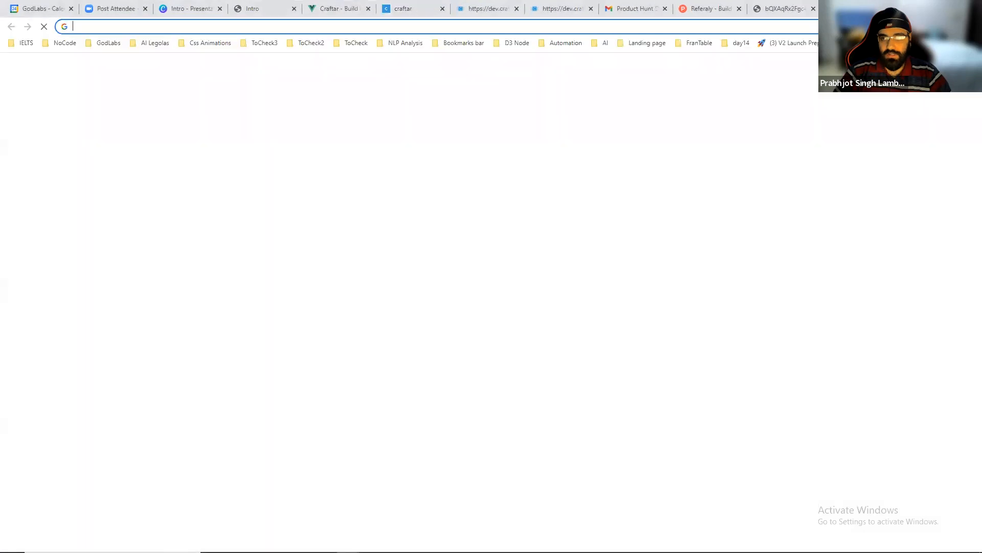
type("https://www.producthunt.com/feed")
key("Return")
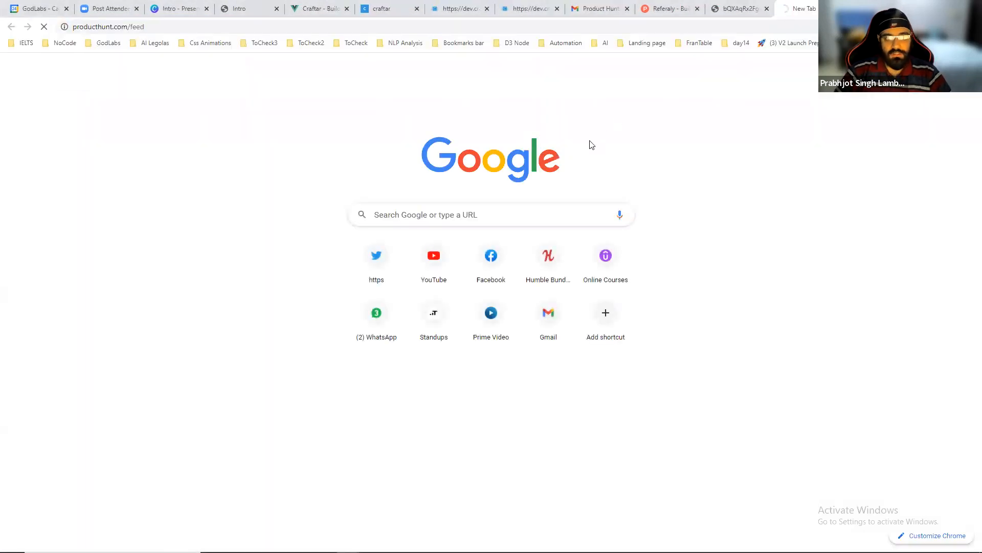
scroll(210, 225, "down", 1)
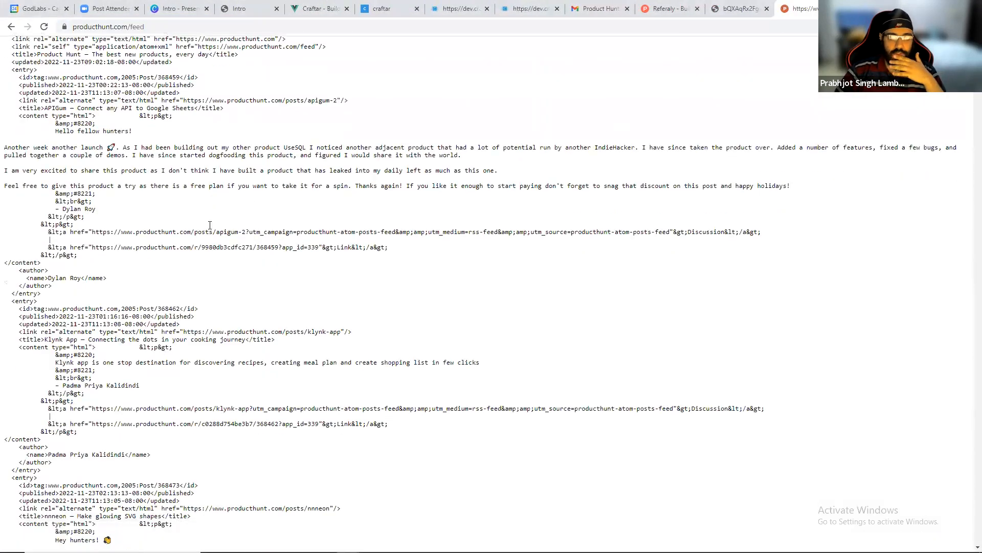
scroll(209, 225, "down", 15)
scroll(209, 222, "down", 20)
scroll(317, 201, "down", 11)
left_click(199, 24)
key("ctrl+c")
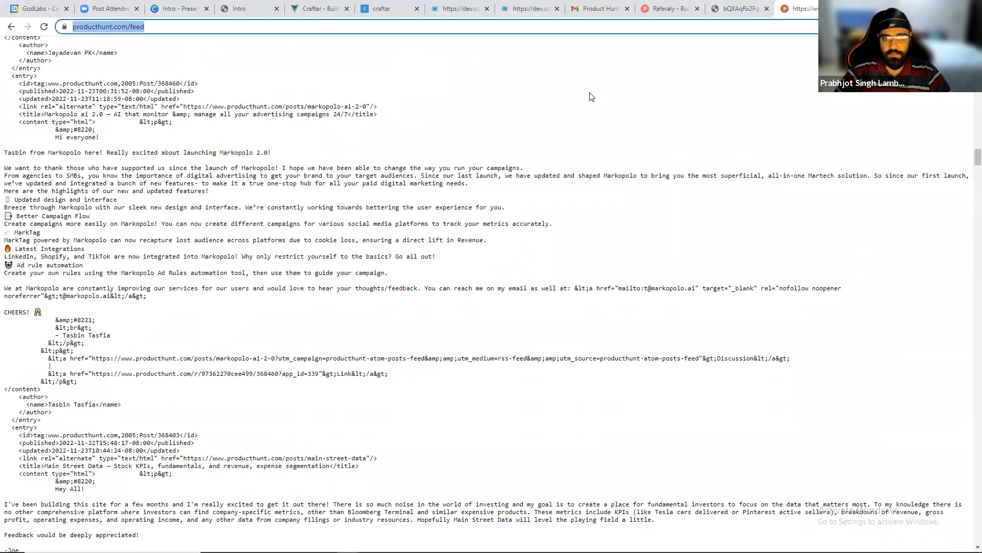
Paste the Product Hunt feed address into the RSS block's url input and play the flow.
left_click(382, 10)
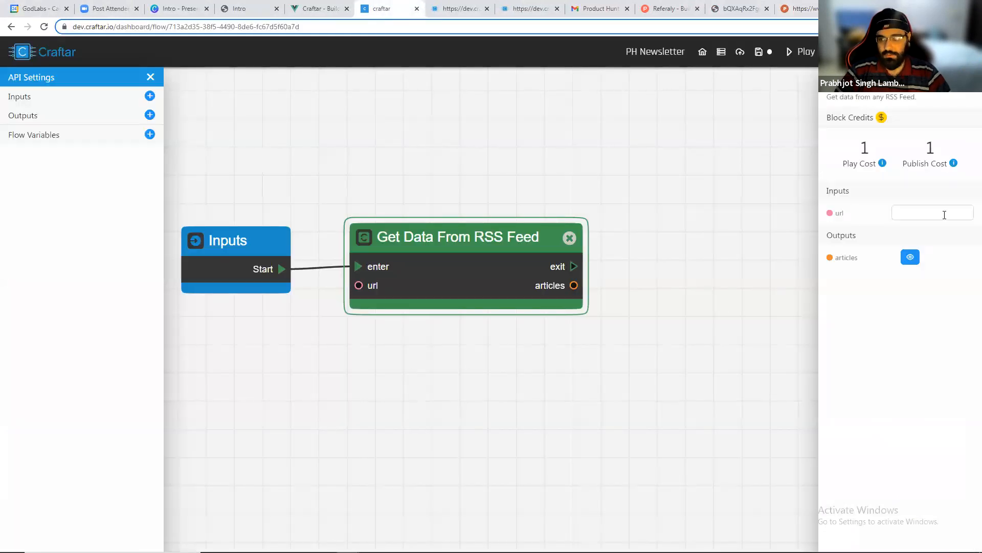
left_click(945, 215)
key("ctrl+v")
left_click(798, 51)
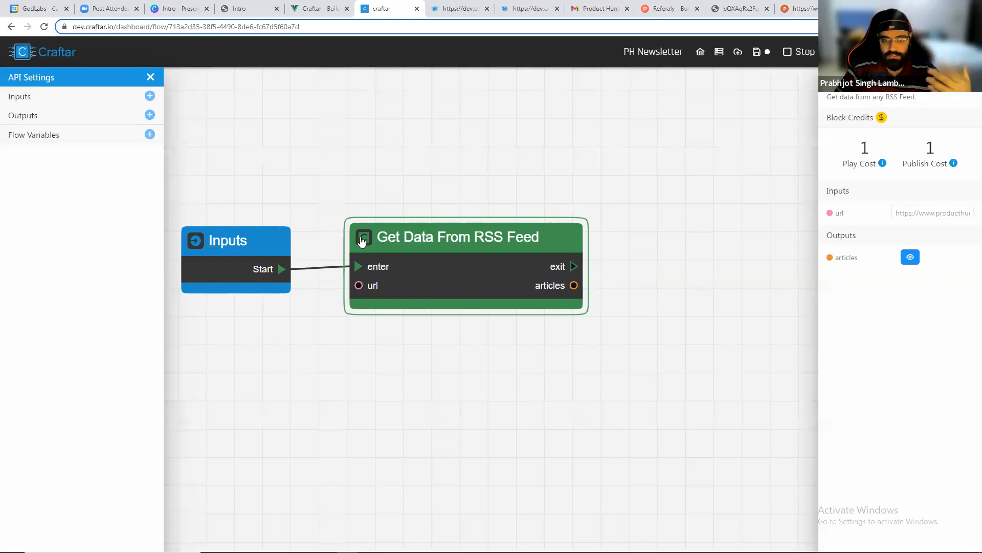
Inspect the RSS block's articles output in the JSON editor, reviewing the first article's fields, then close it.
left_click(362, 241)
left_click(263, 248)
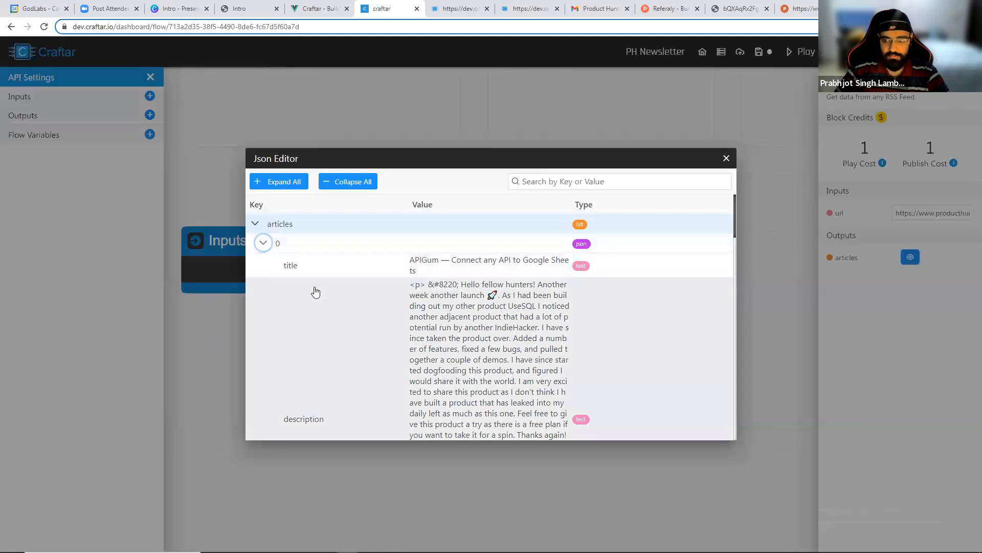
scroll(316, 292, "down", 3)
scroll(315, 291, "up", 4)
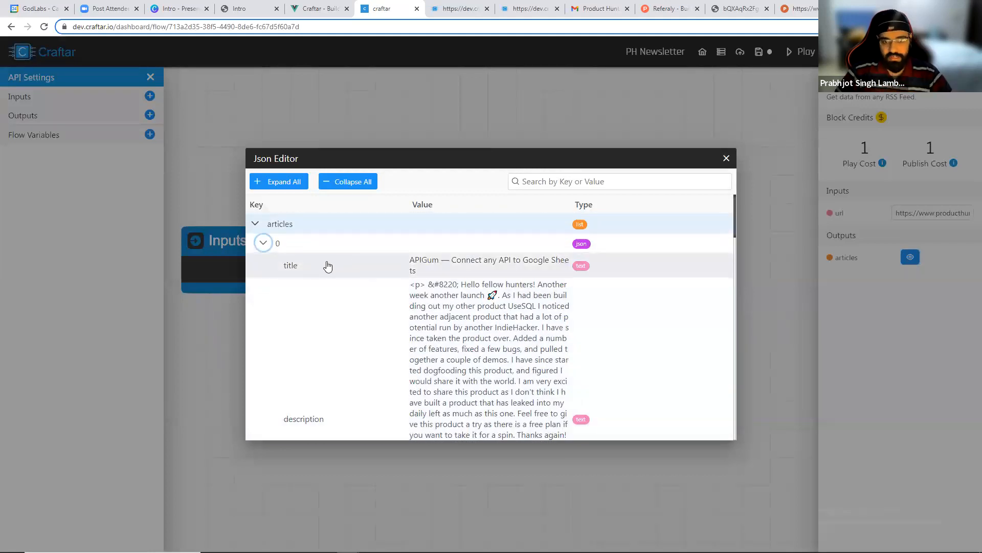
left_click_drag(293, 265, 358, 268)
scroll(444, 285, "down", 2)
left_click_drag(469, 311, 516, 364)
scroll(516, 365, "down", 1)
scroll(440, 317, "down", 3)
left_click_drag(405, 279, 485, 304)
left_click(410, 308)
left_click_drag(413, 307, 466, 332)
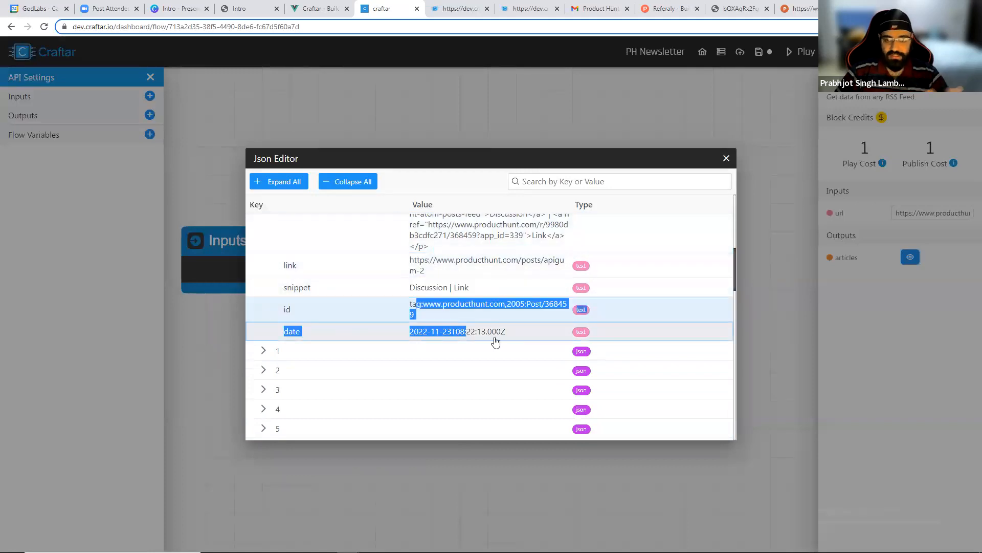
left_click(495, 339)
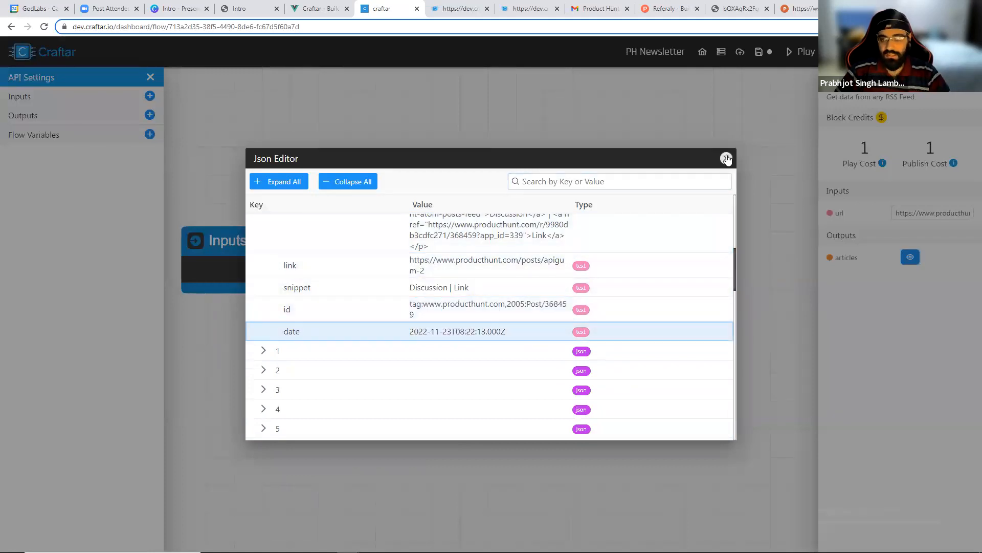
left_click(726, 158)
Search the web for awesome rss and browse the India feed list in the awesome-rss-feeds GitHub repository.
key("ctrl+t")
type("a")
type("moe rs")
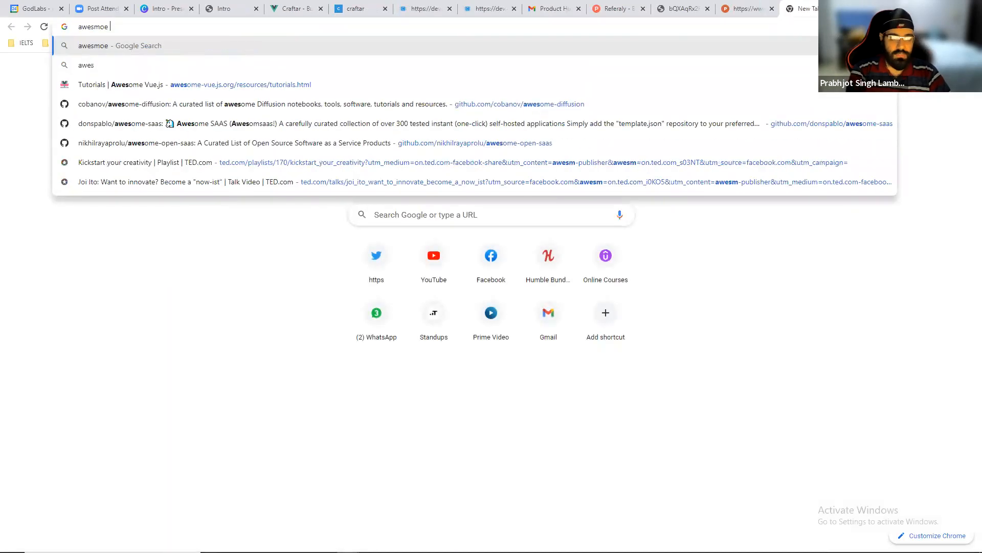
key("ctrl+a")
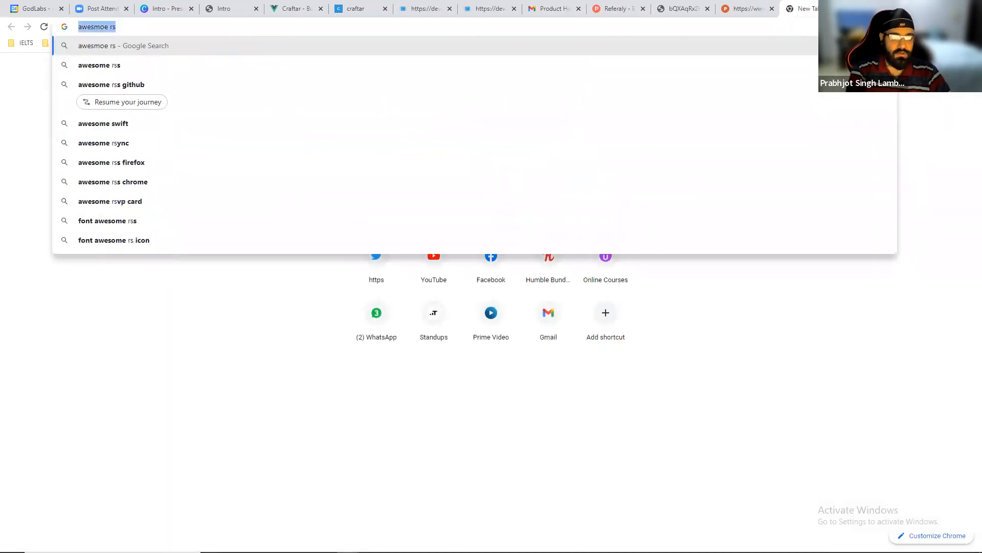
key("Down")
key("Down")
key("Return")
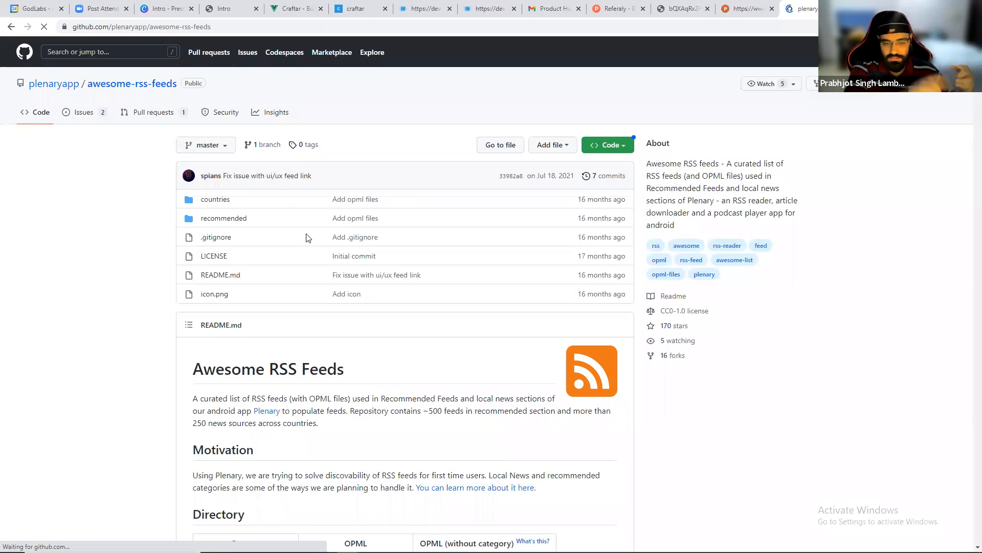
scroll(307, 237, "down", 9)
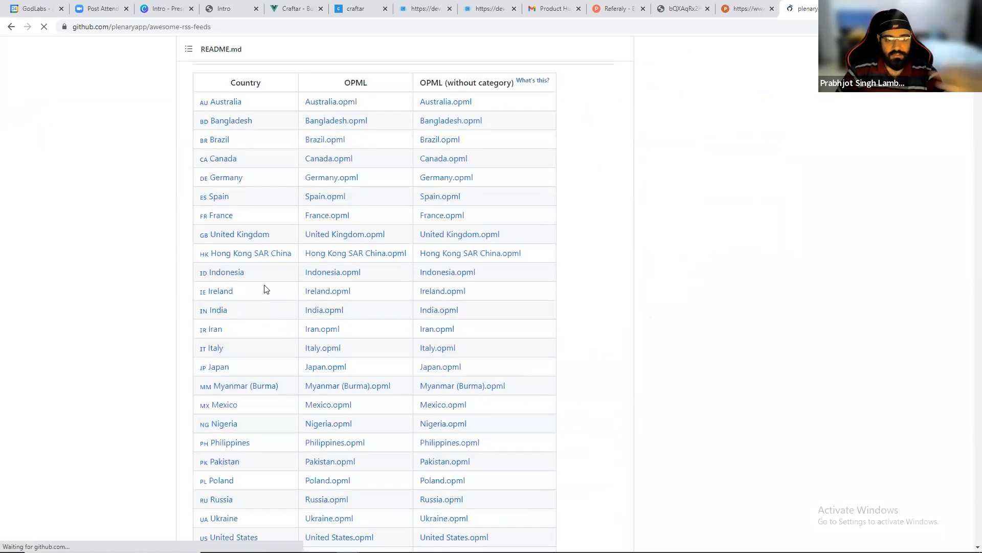
left_click(217, 310)
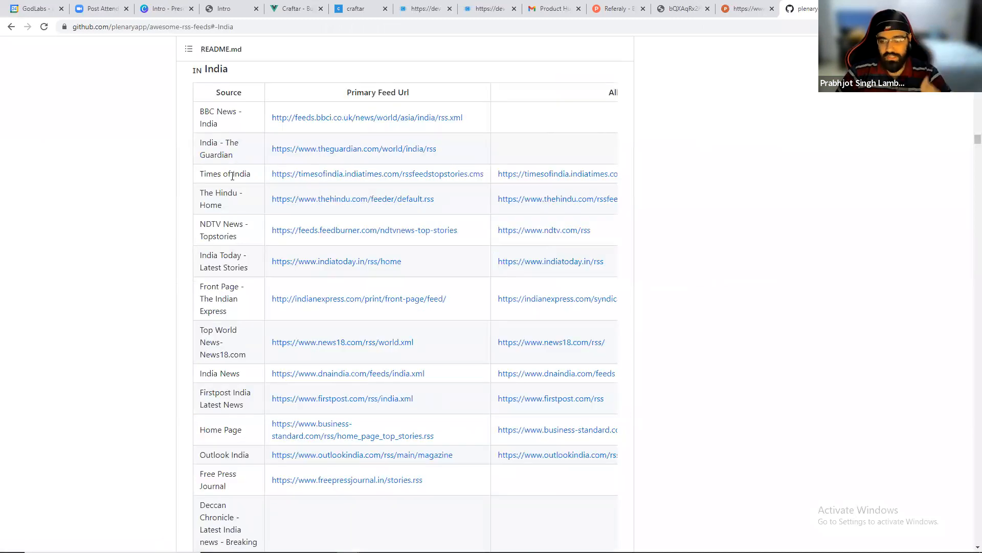
scroll(233, 245, "down", 1)
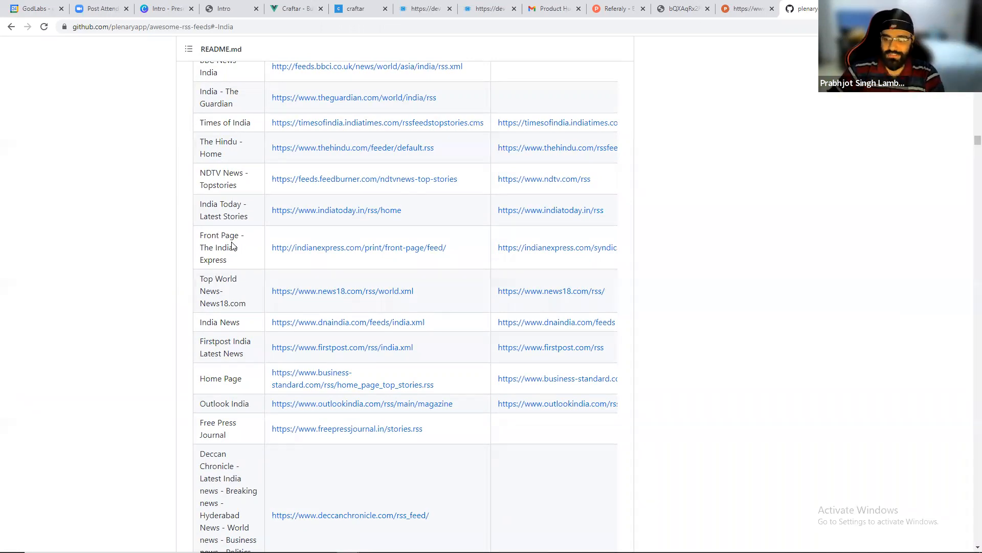
scroll(232, 246, "down", 5)
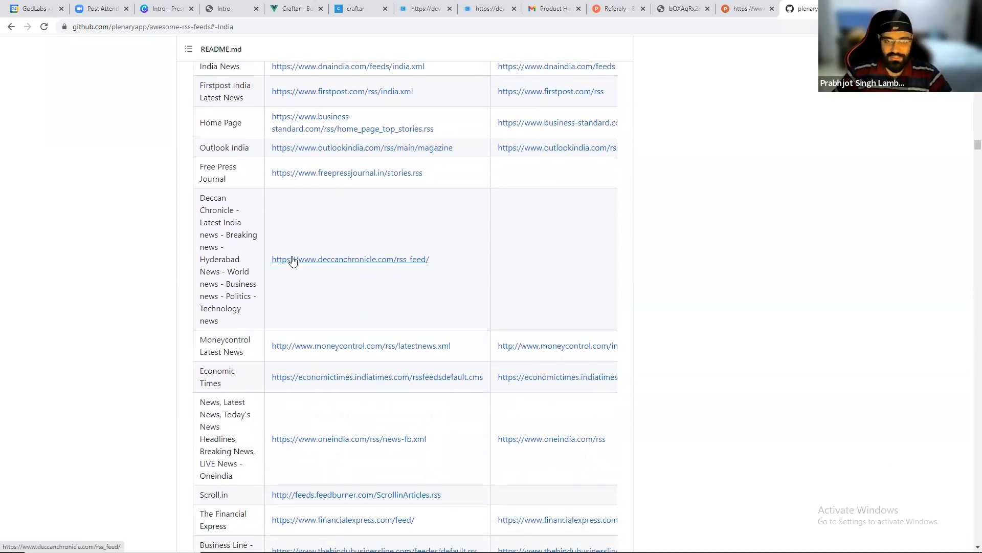
Return to the flow and view the RSS block's articles output list again.
left_click(354, 9)
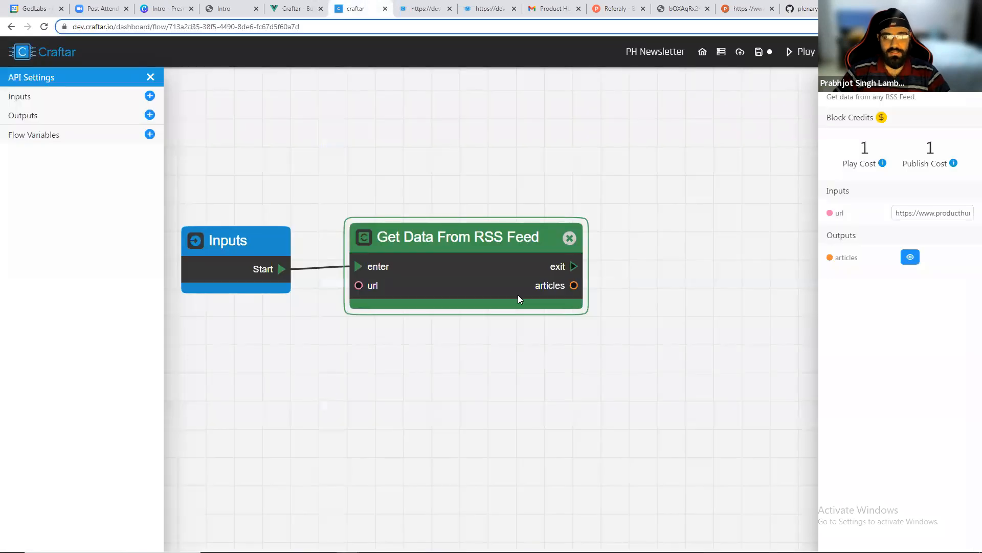
left_click(434, 362)
scroll(436, 361, "down", 1)
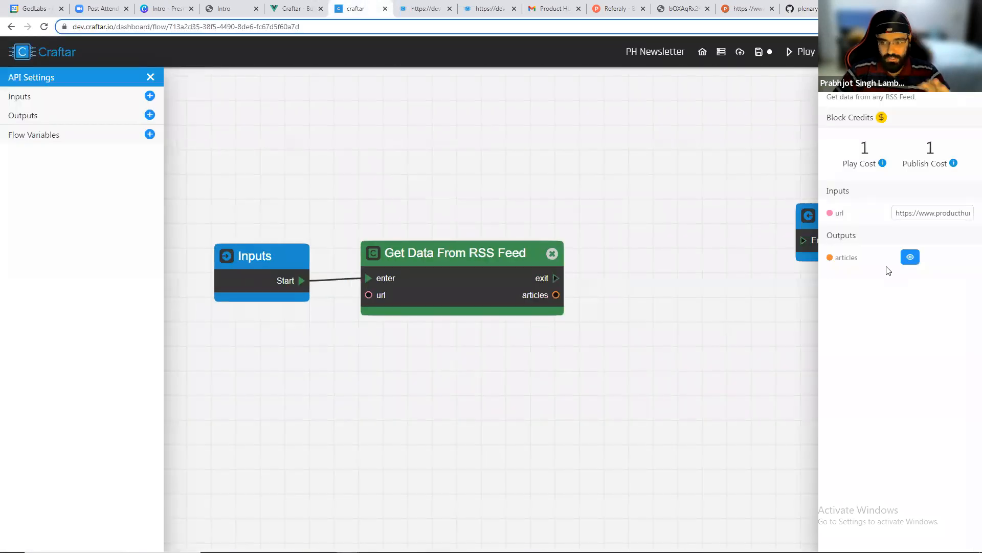
left_click(913, 261)
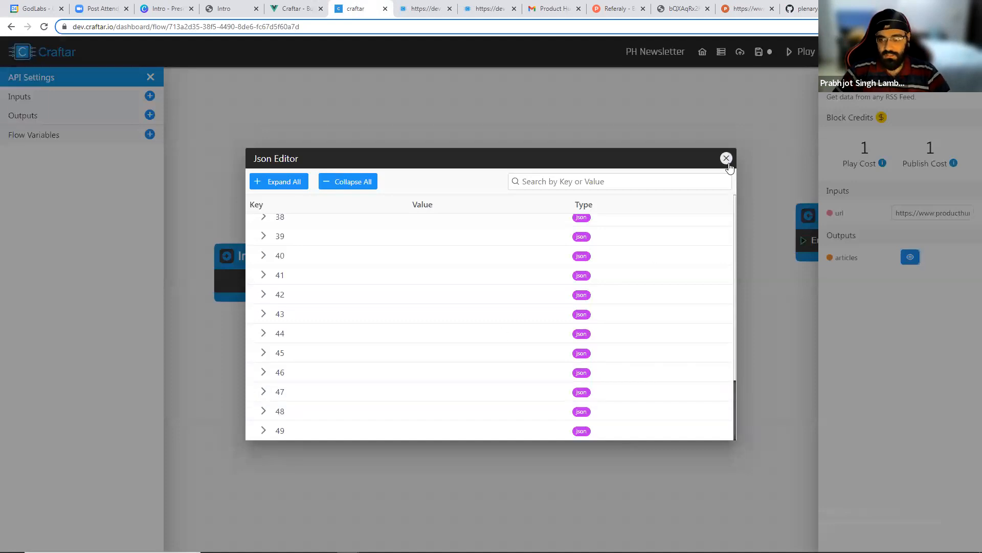
left_click(727, 161)
left_click_drag(273, 168, 280, 183)
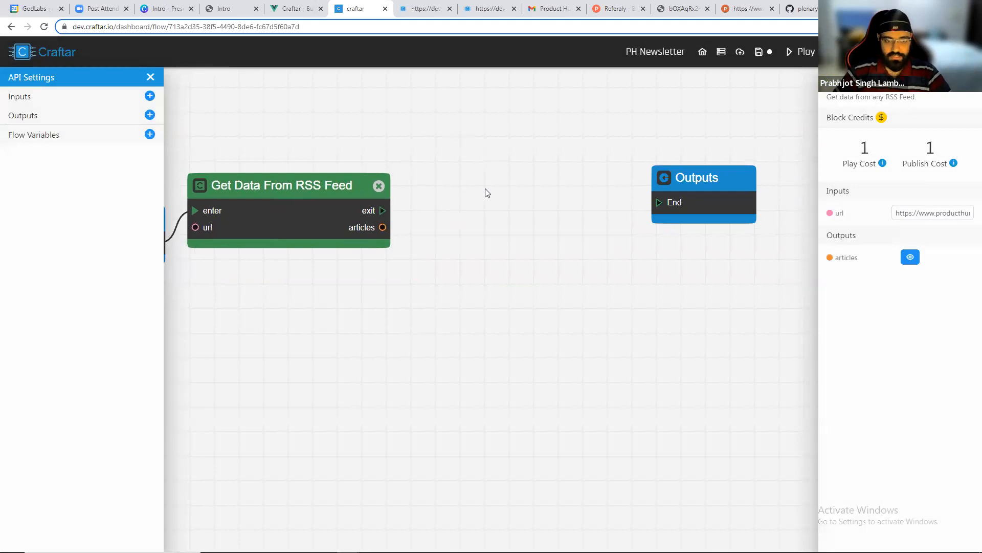
Add a Search a List block from the Algorithms NLP category beside the RSS block.
right_click(441, 193)
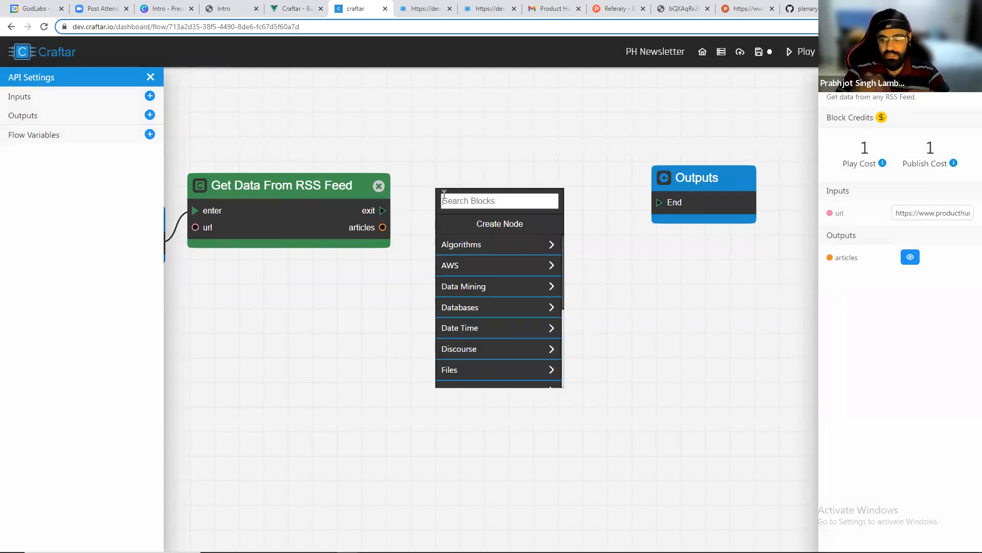
type("Searc")
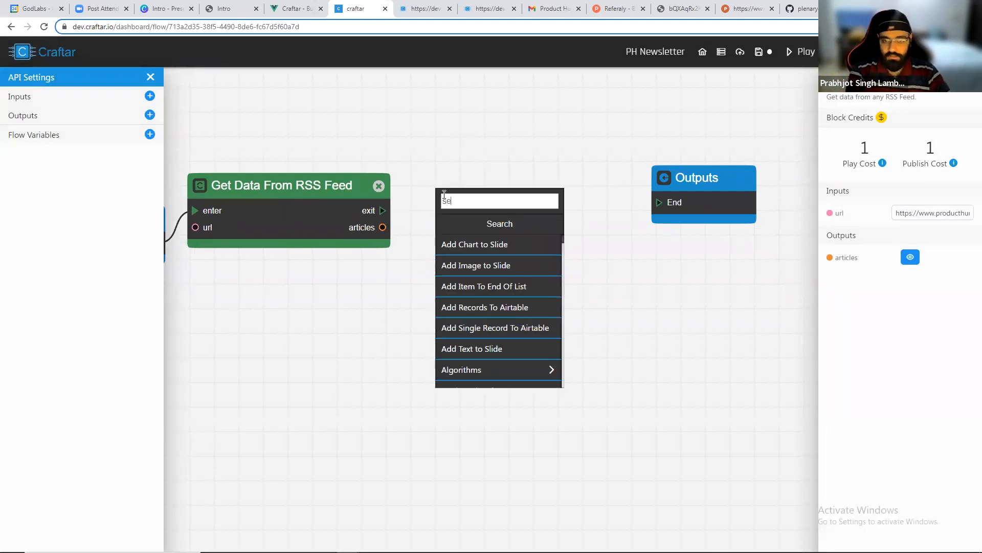
key("BackSpace")
key("BackSpace")
key("BackSpace")
key("BackSpace")
key("BackSpace")
key("BackSpace")
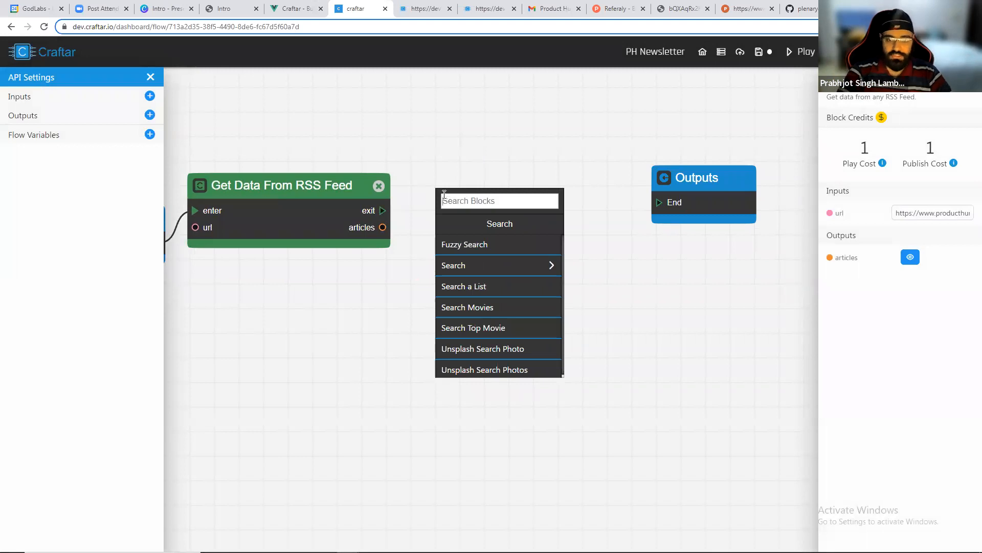
left_click(462, 244)
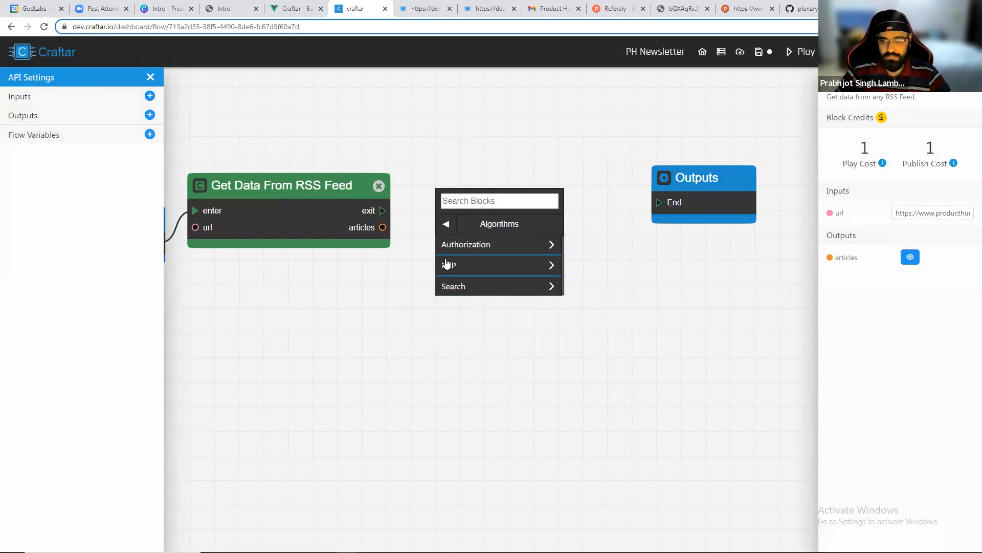
scroll(455, 271, "up", 1)
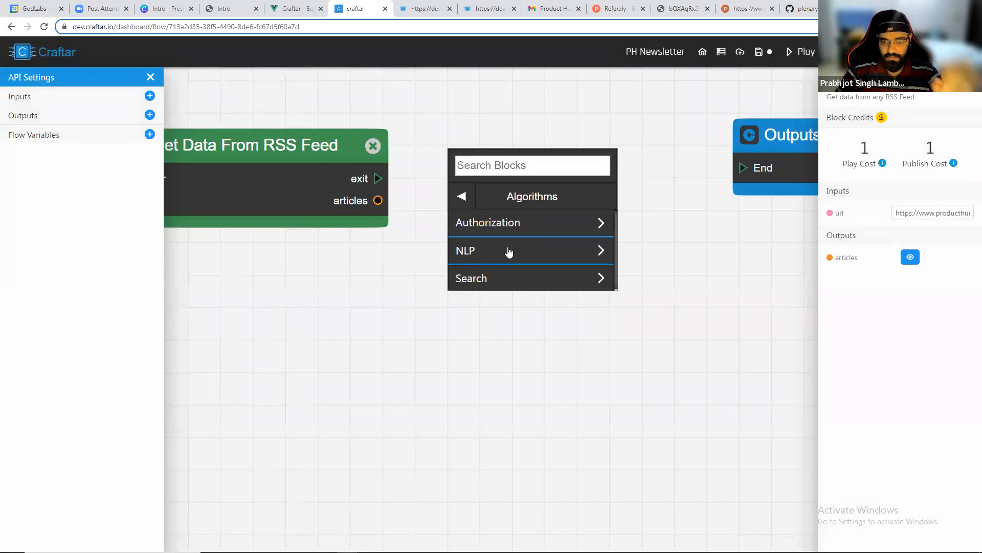
left_click(509, 251)
scroll(548, 272, "down", 3)
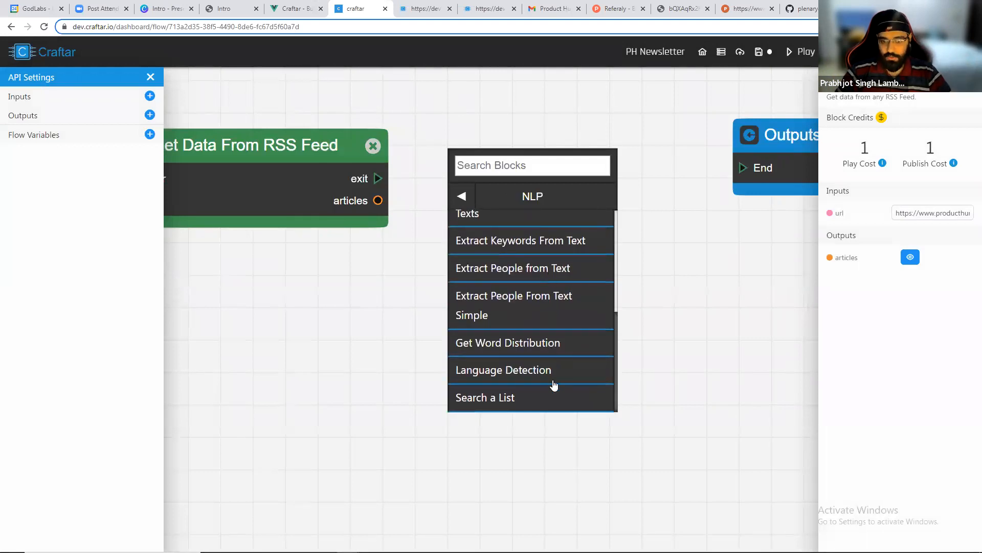
scroll(553, 381, "up", 3)
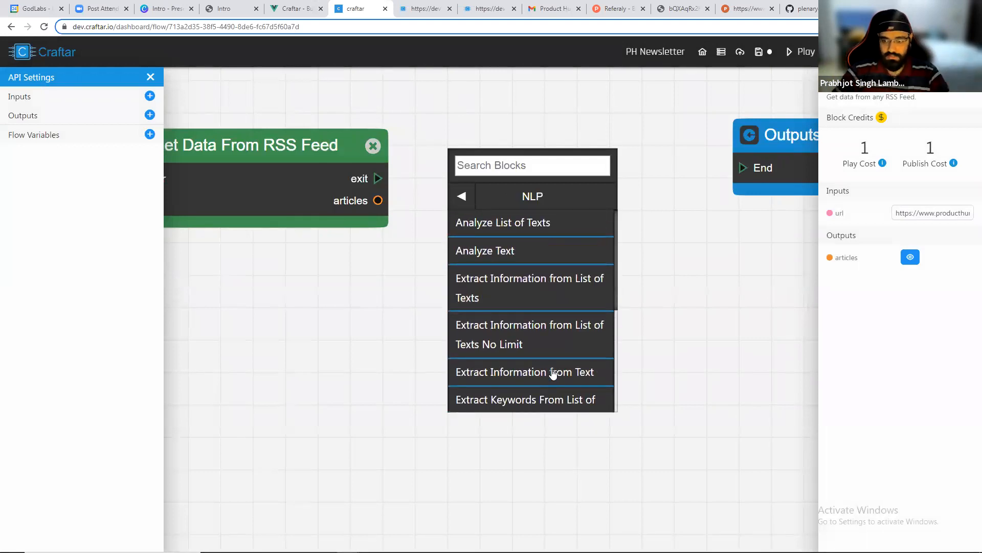
scroll(542, 368, "down", 3)
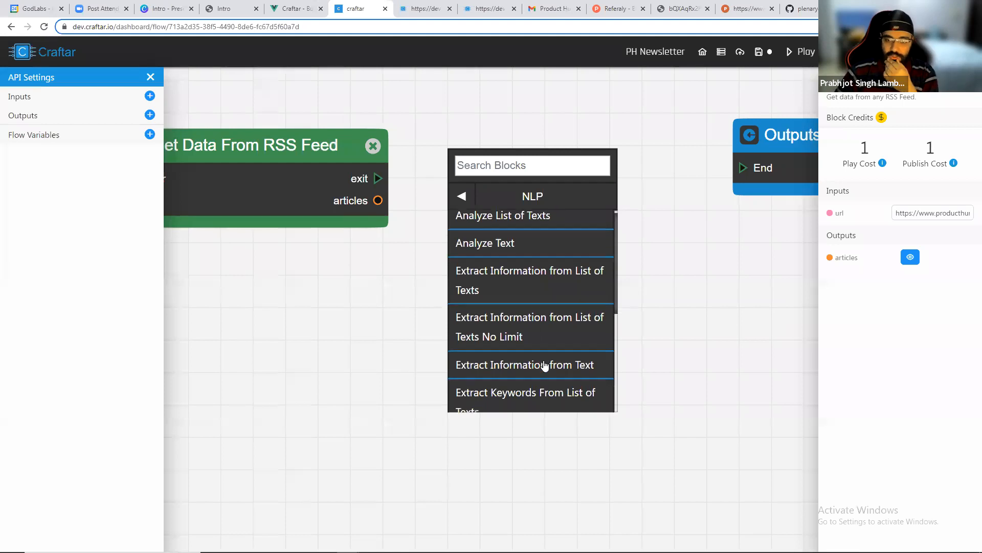
left_click(492, 398)
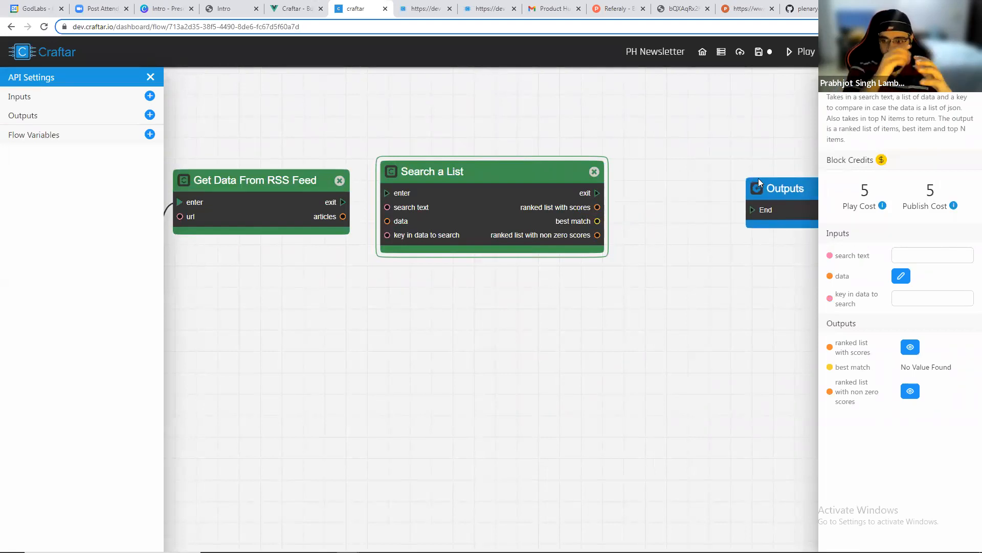
scroll(441, 195, "up", 2)
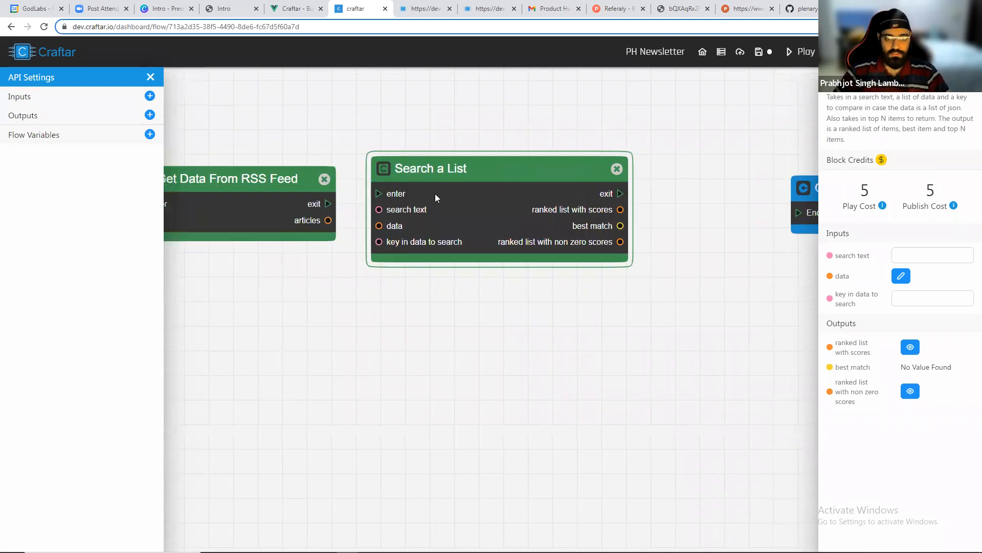
Wire the RSS block's exit and articles into Search a List's enter and data, and set its search text to crypto.
scroll(303, 204, "up", 2)
left_click_drag(301, 203, 367, 191)
left_click_drag(301, 226, 368, 233)
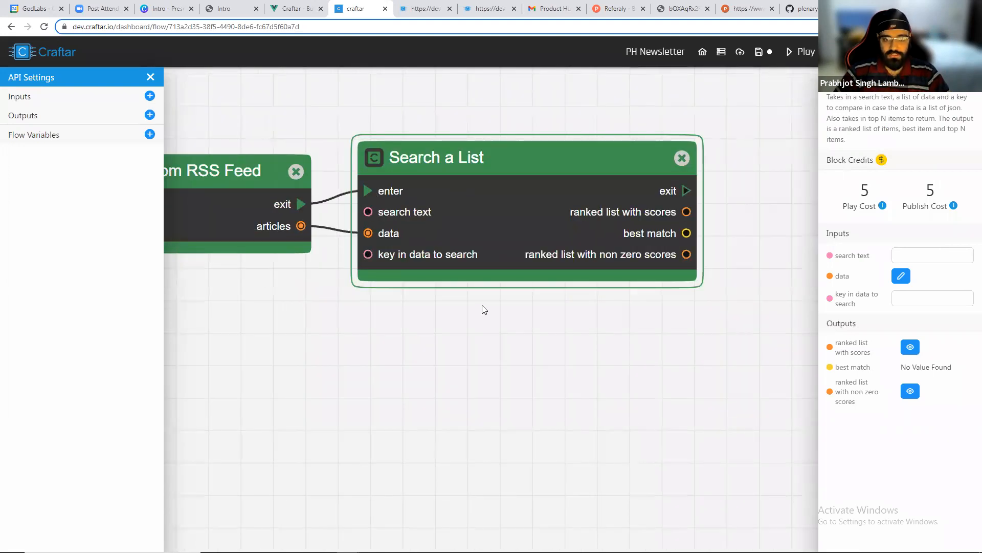
scroll(511, 319, "right", 1)
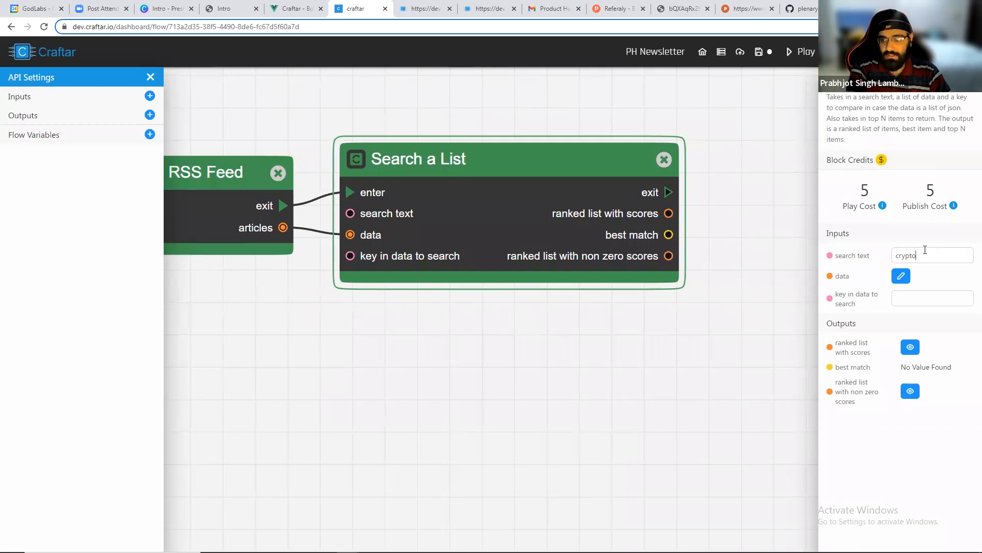
left_click_drag(688, 232, 740, 216)
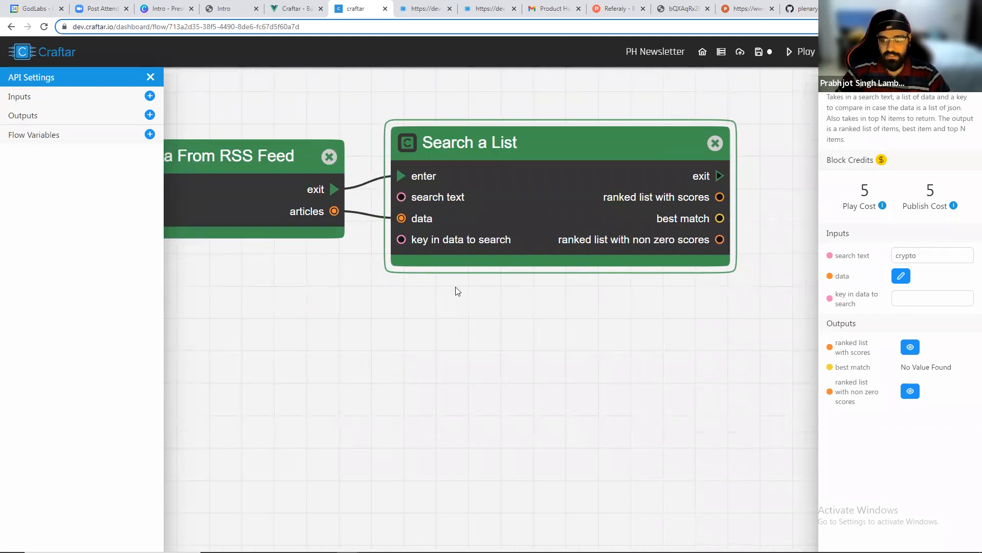
Open the RSS block's articles output and review an article's title and description fields, then close the editor.
left_click(275, 200)
left_click(910, 257)
left_click(262, 243)
scroll(443, 359, "down", 4)
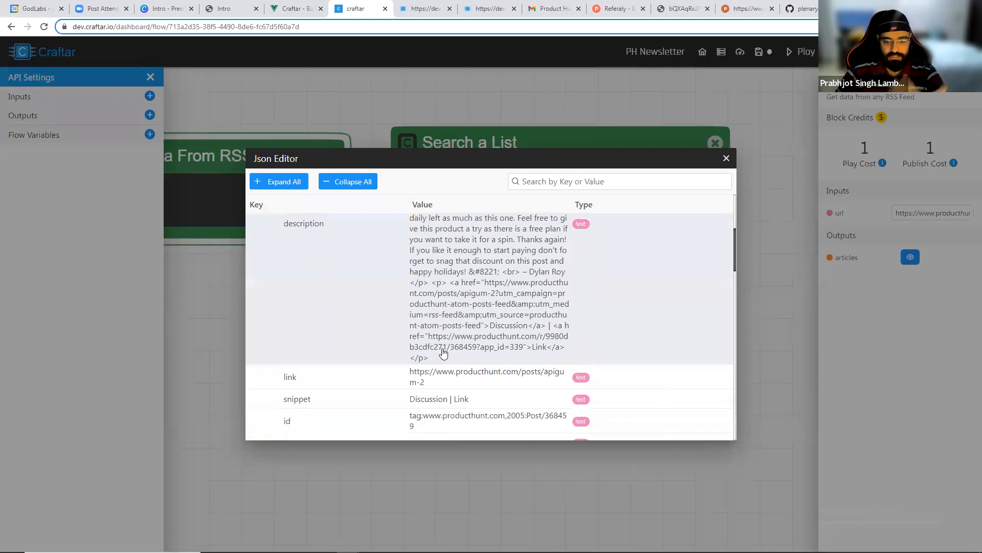
scroll(456, 303, "up", 2)
scroll(456, 303, "up", 1)
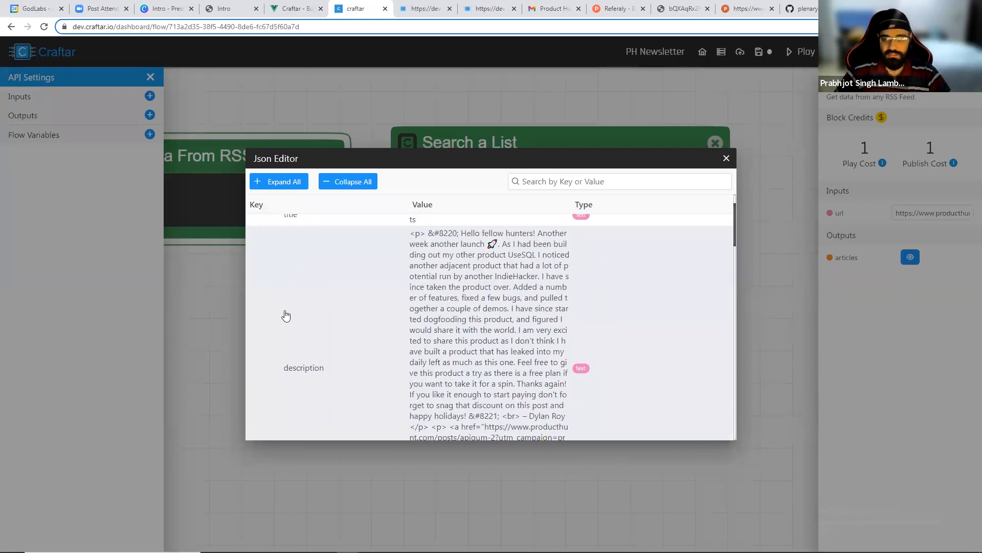
left_click(725, 159)
Set Search a List's key in data to search to description and run the flow.
left_click(895, 294)
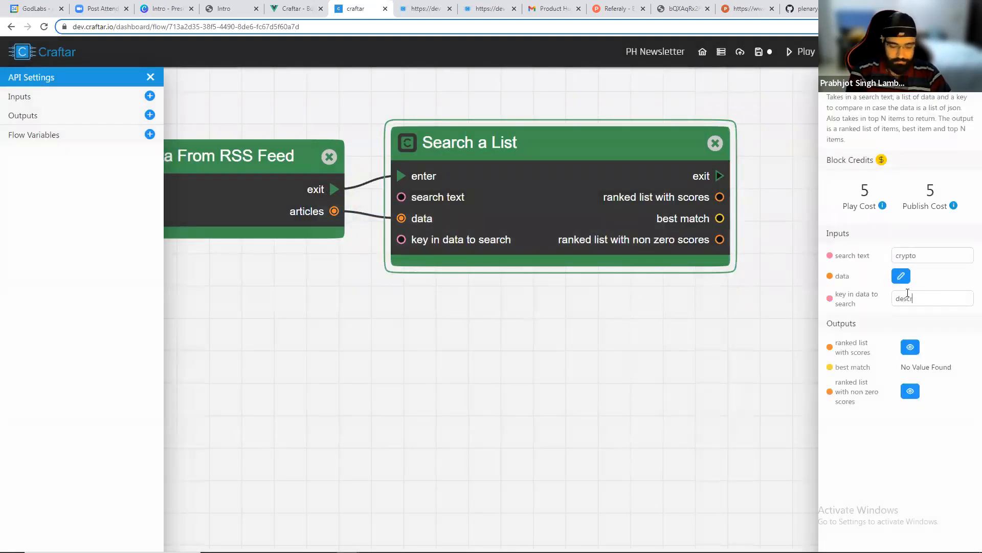
scroll(740, 294, "down", 3)
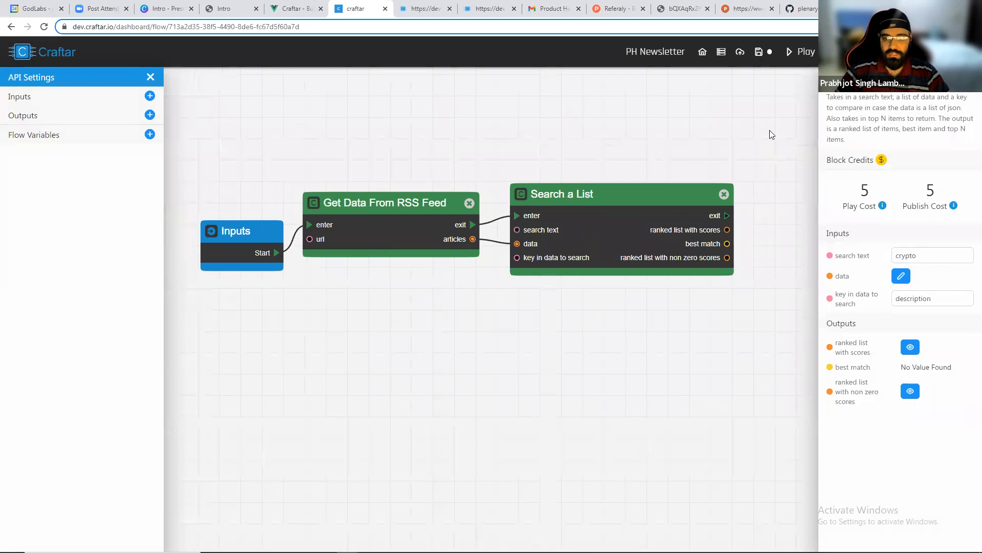
left_click(803, 51)
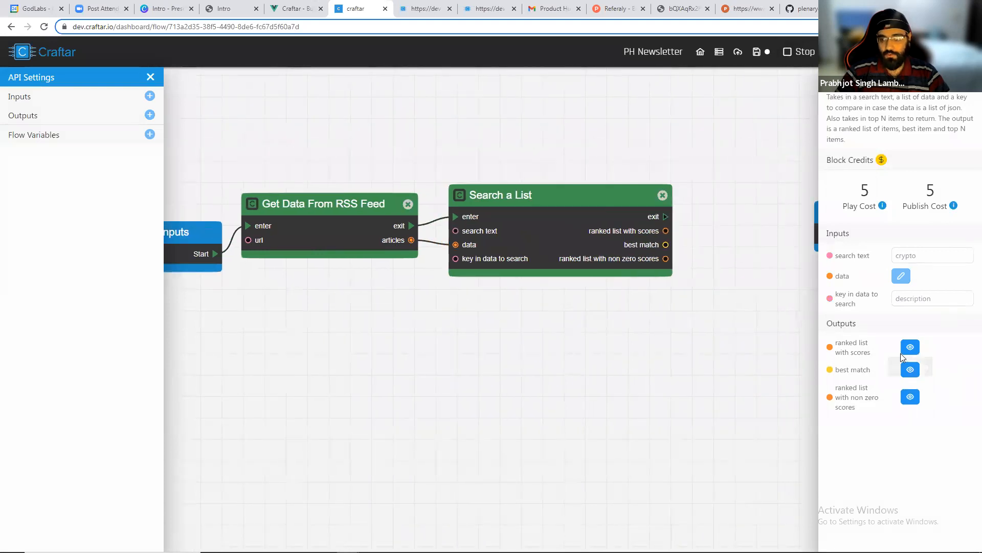
Inspect the ranked list with scores output, expanding the top entries' scores and items, then close it.
left_click(911, 348)
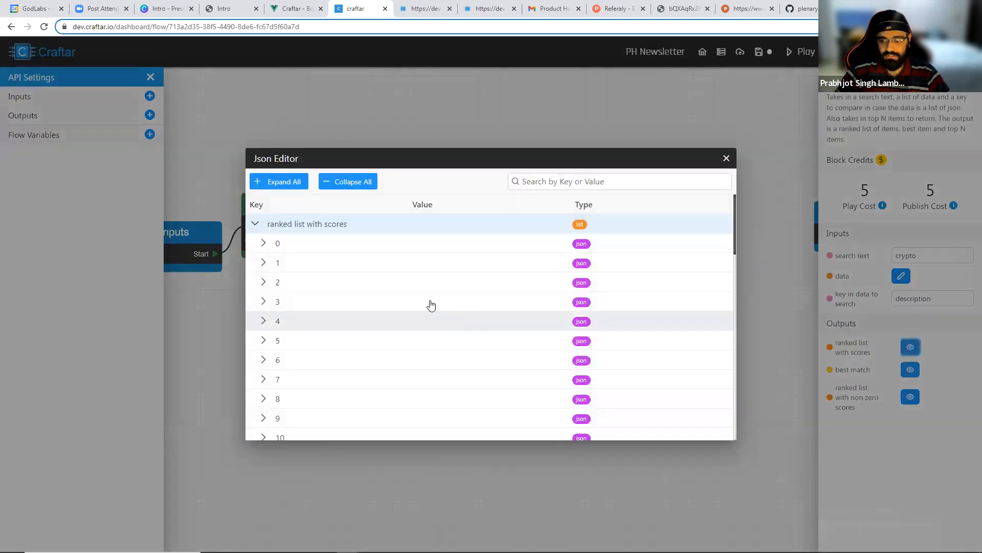
left_click(263, 244)
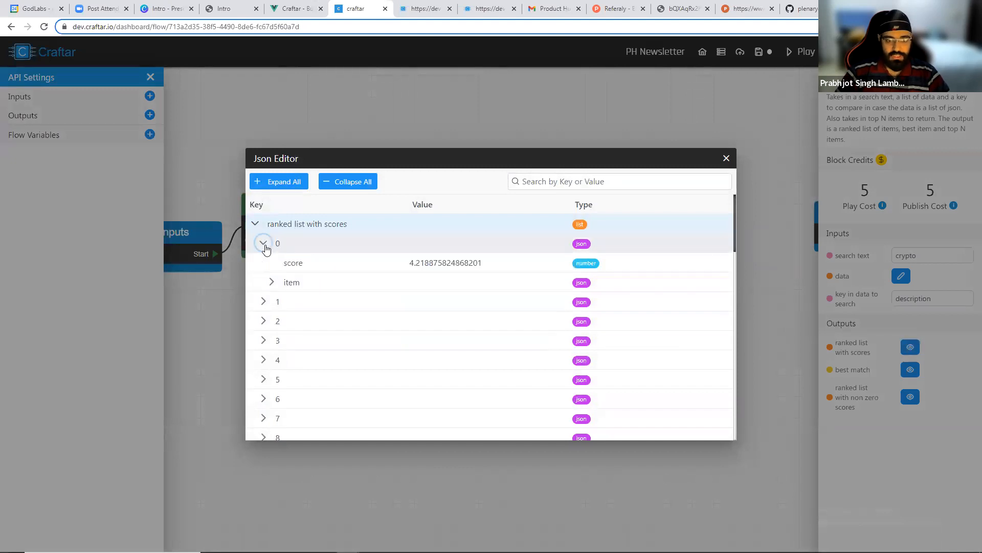
left_click(272, 282)
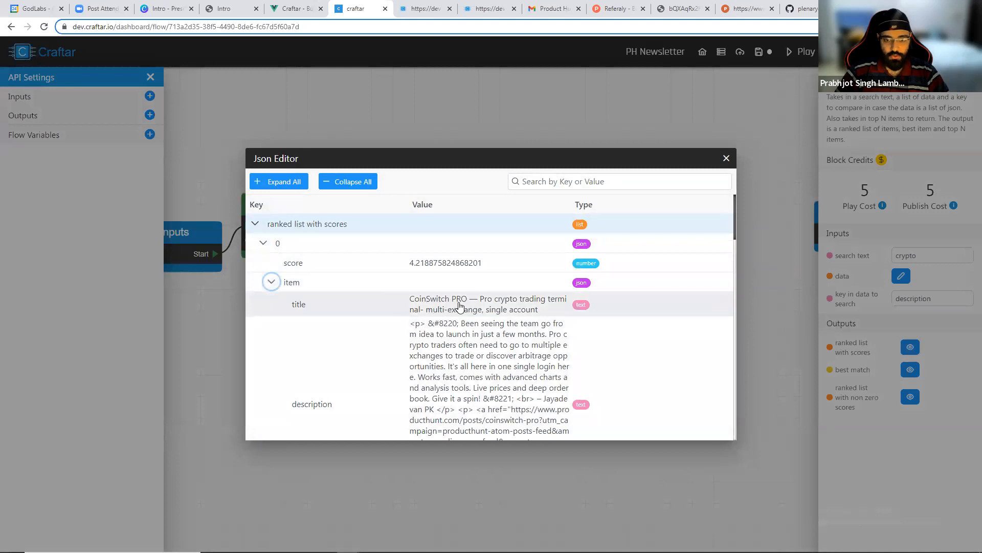
left_click(272, 282)
left_click(264, 302)
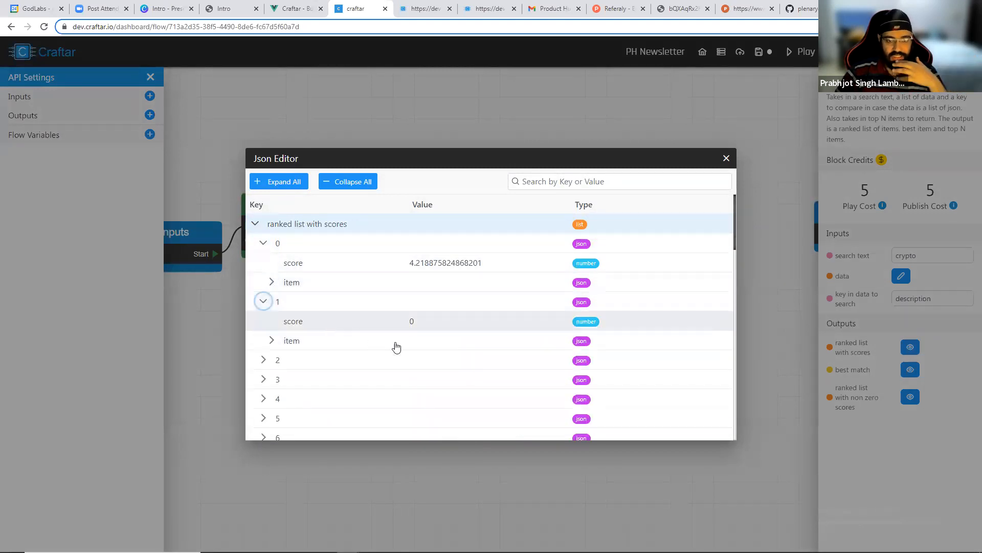
left_click(272, 341)
left_click(271, 342)
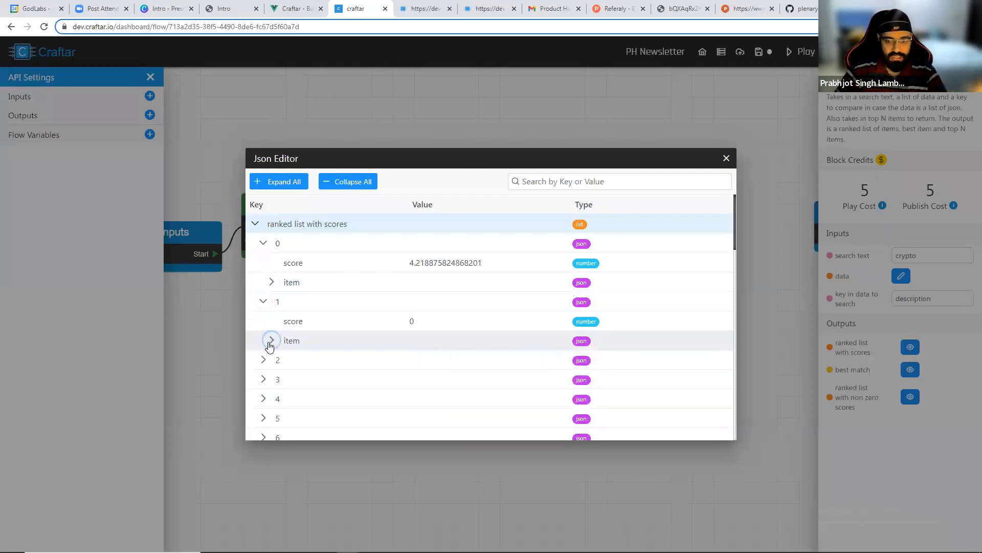
left_click(264, 302)
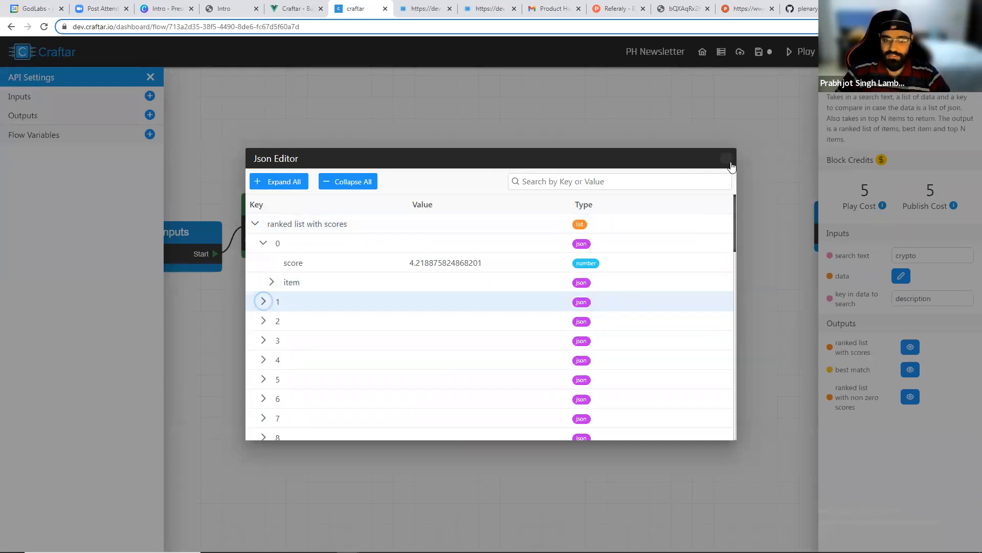
left_click(727, 159)
Replace the search text with nocode and automation and run the flow again.
left_click_drag(950, 256, 881, 255)
key("BackSpace")
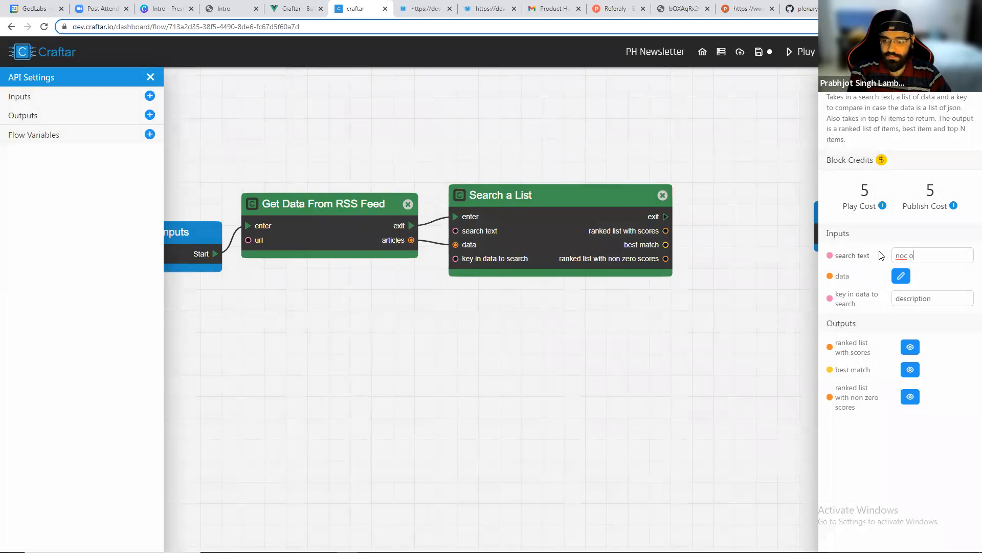
type("nocode and automation")
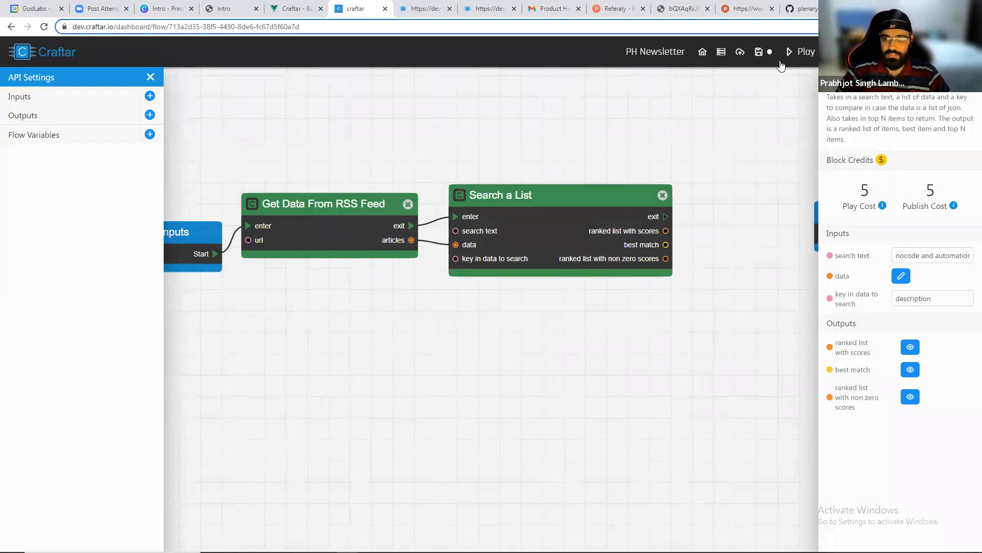
left_click(796, 52)
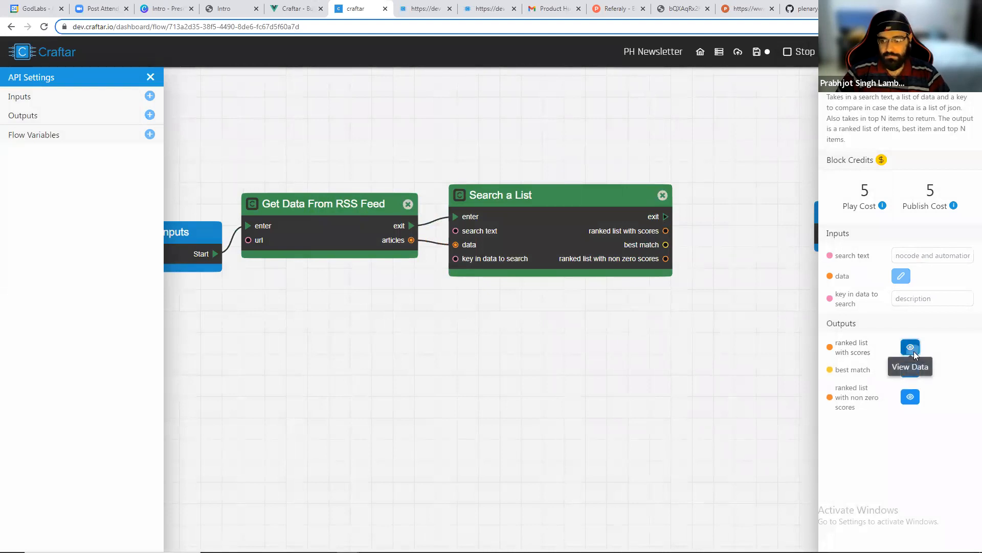
Inspect the ranked list with scores output, expanding the first two entries' scores and items, then close it.
left_click(910, 347)
left_click(270, 245)
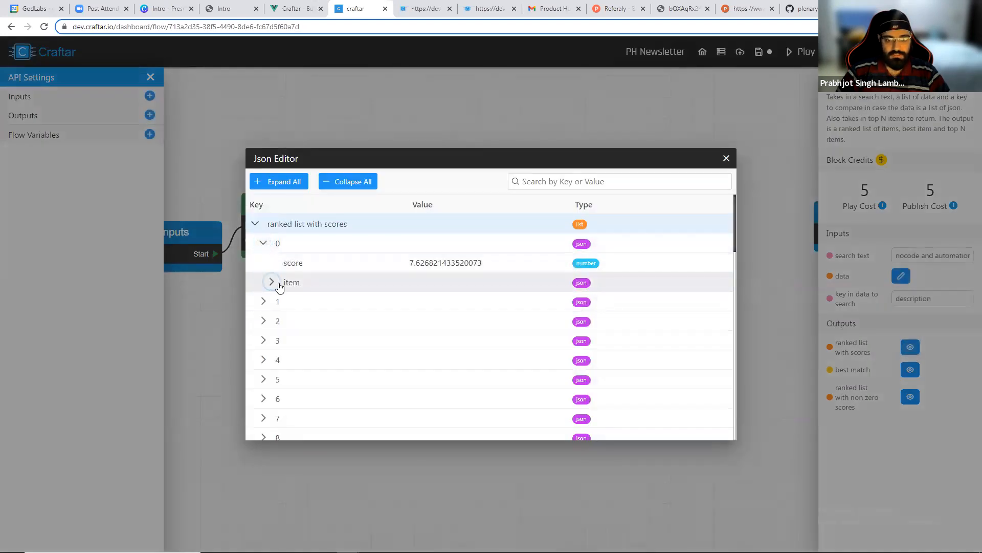
left_click(272, 283)
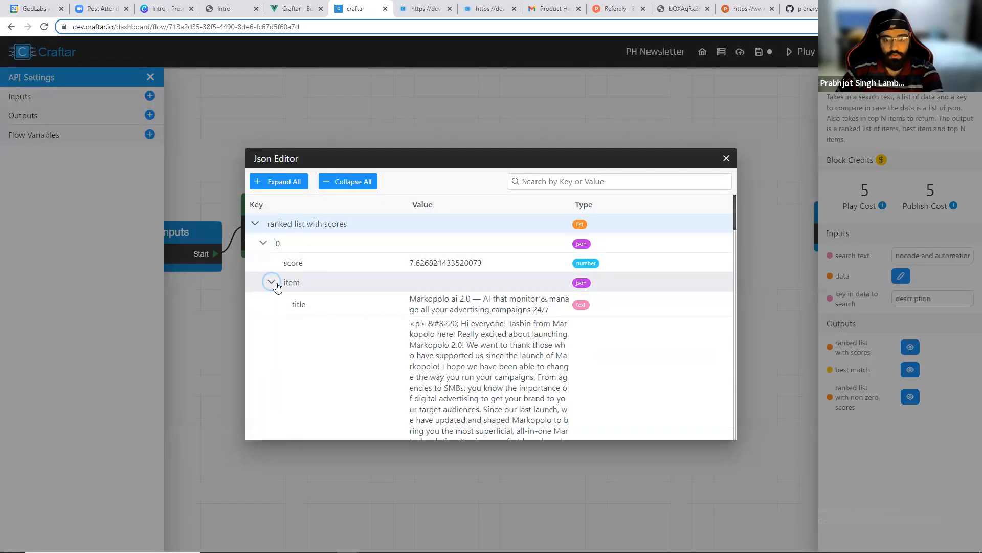
left_click(271, 282)
left_click(263, 243)
left_click(263, 263)
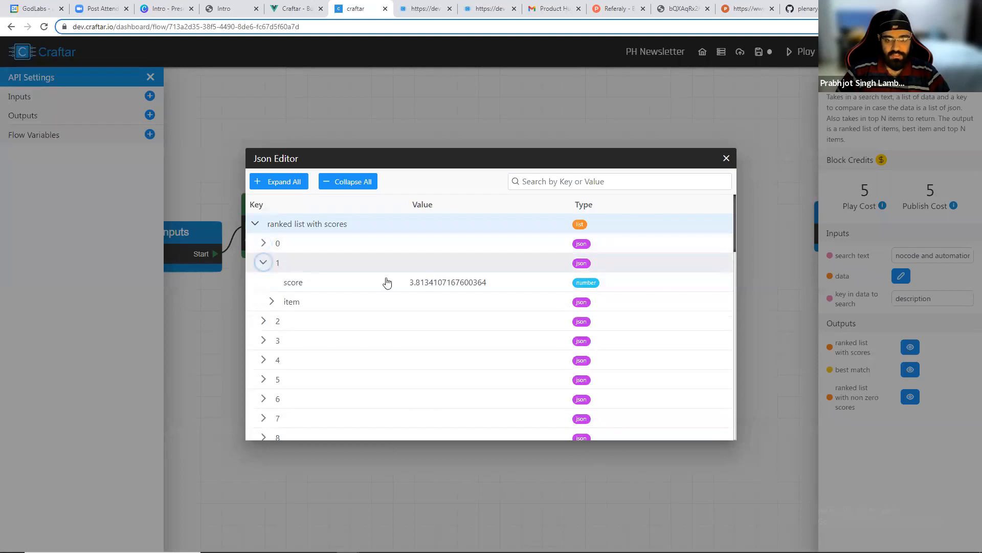
left_click(270, 302)
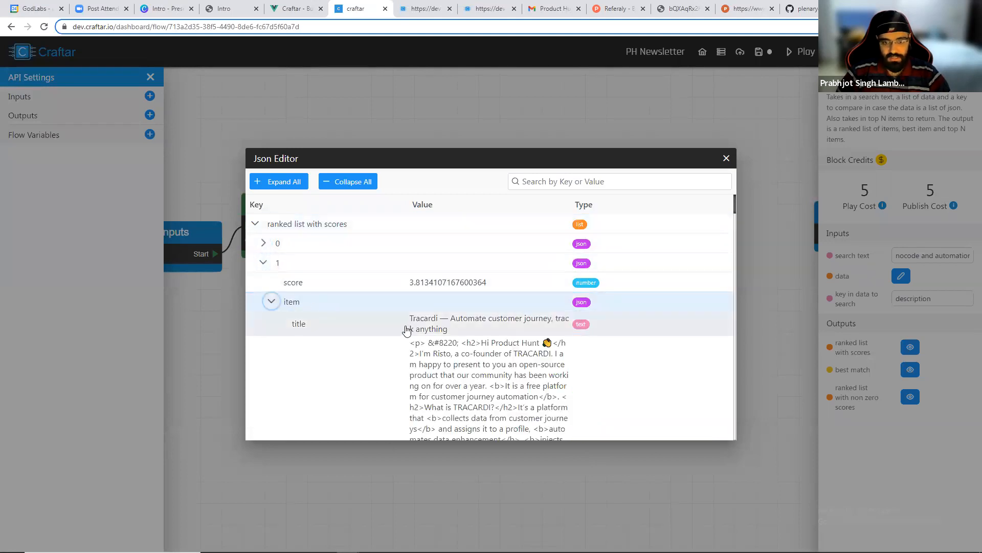
left_click(264, 262)
left_click(726, 158)
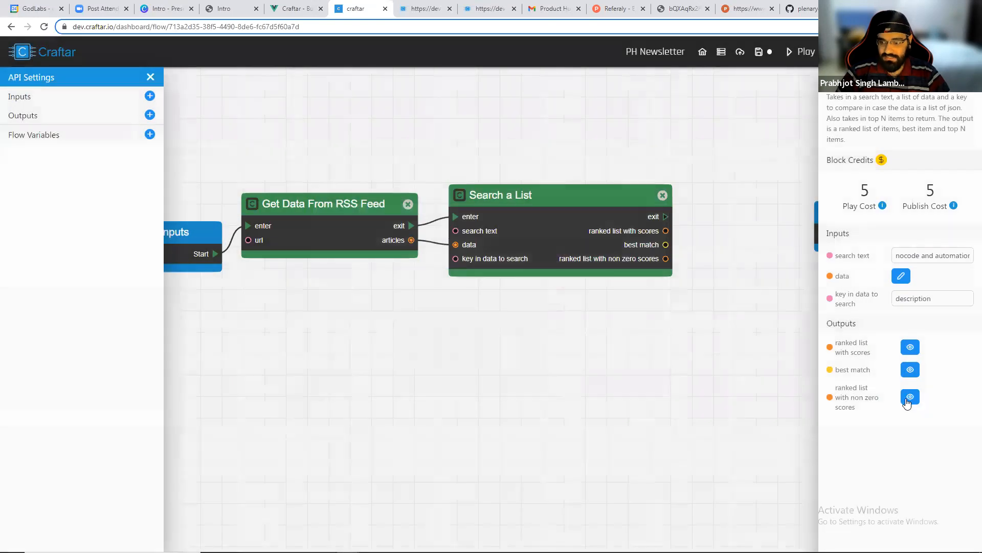
Inspect the ranked list with non zero scores output, expanding its entries, then close it.
left_click(911, 402)
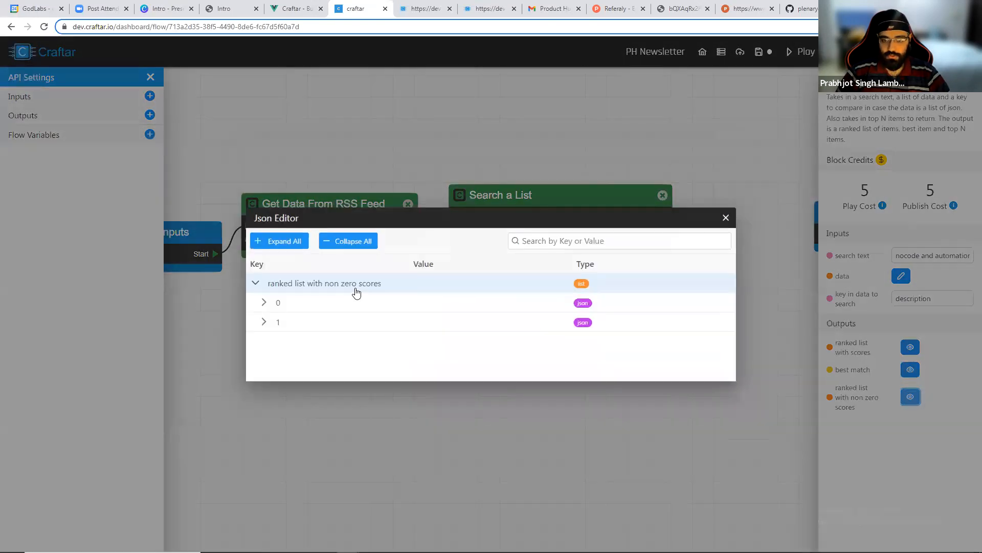
left_click(263, 322)
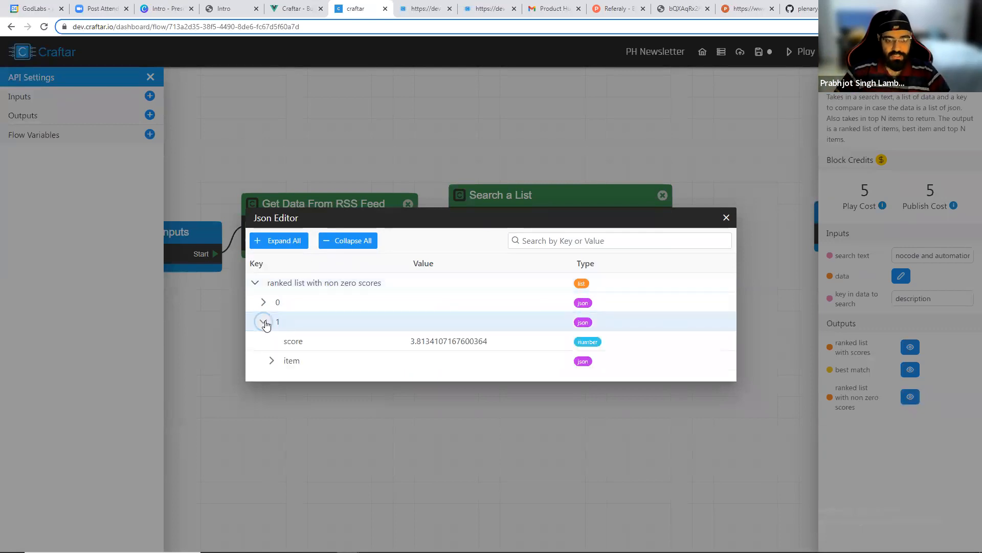
left_click(263, 302)
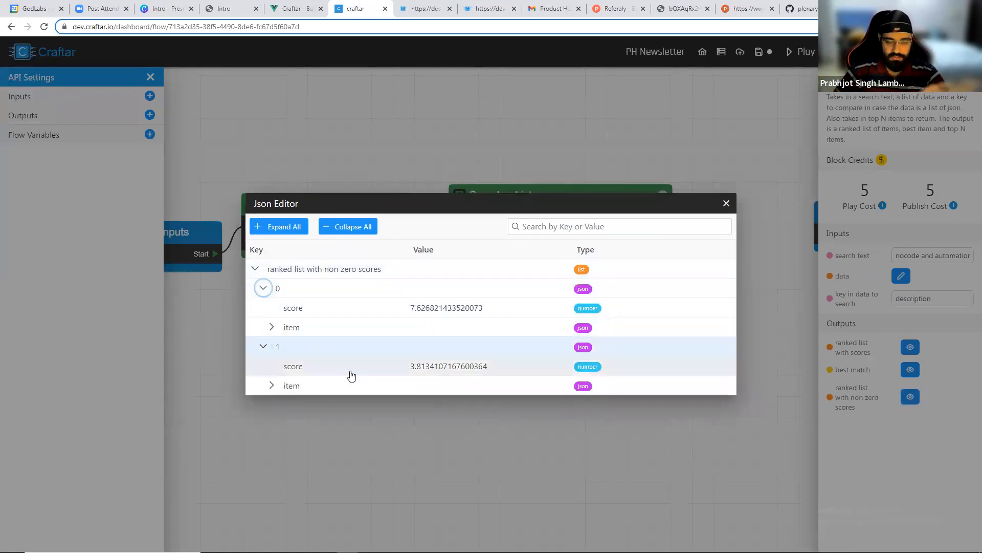
left_click(263, 331)
left_click(262, 331)
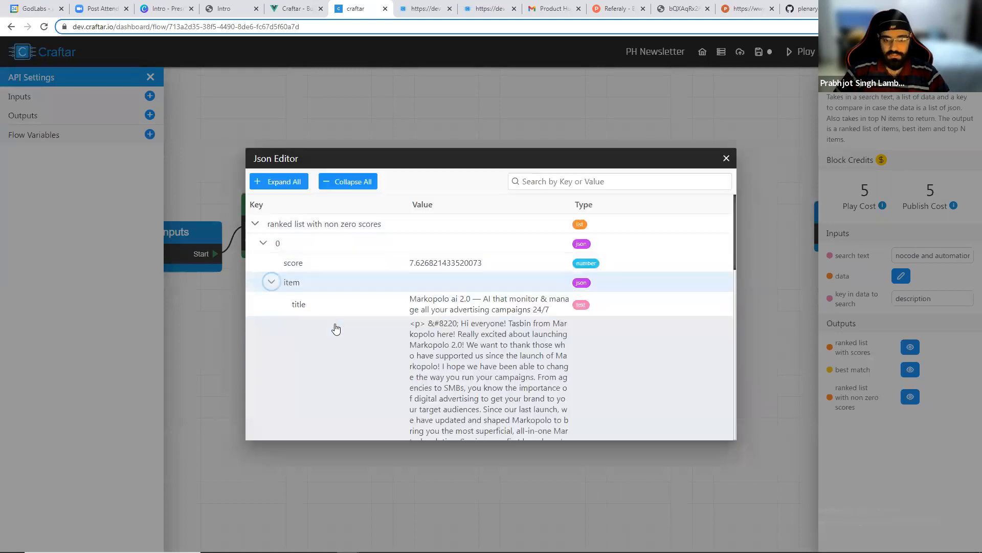
left_click(727, 160)
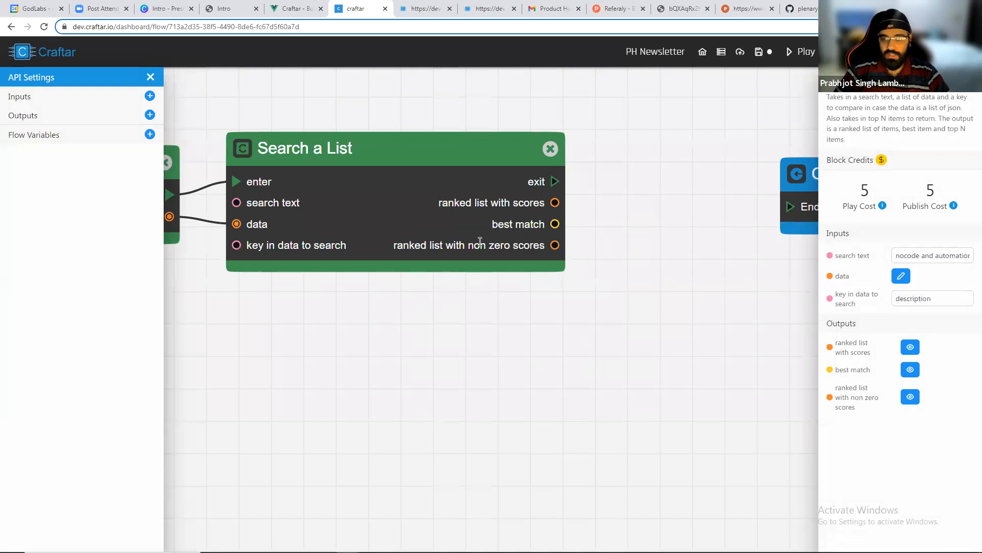
Change the search text to nocode, automate and automation and run the flow again.
scroll(616, 307, "down", 2)
left_click_drag(956, 260, 972, 257)
left_click(971, 255)
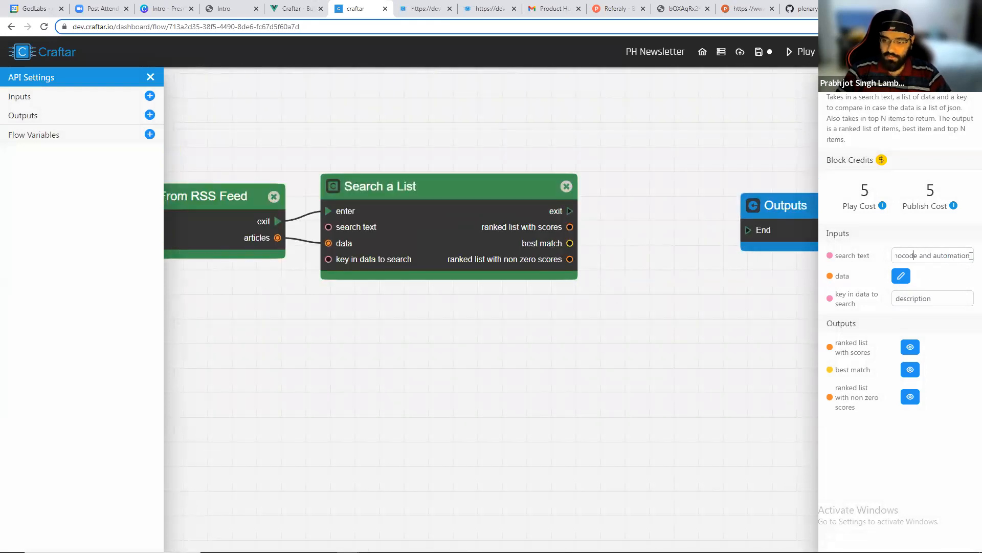
type(", automate and a")
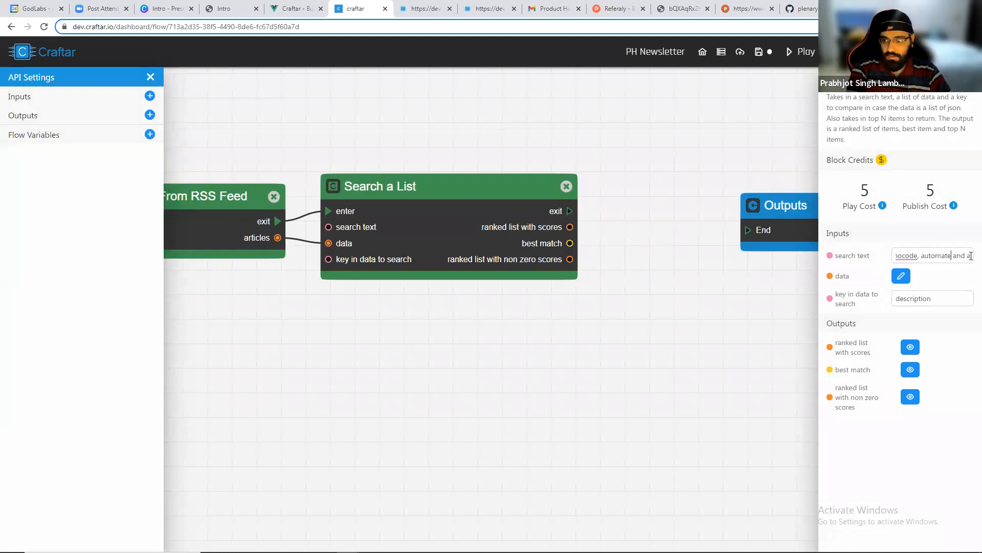
scroll(785, 179, "down", 1)
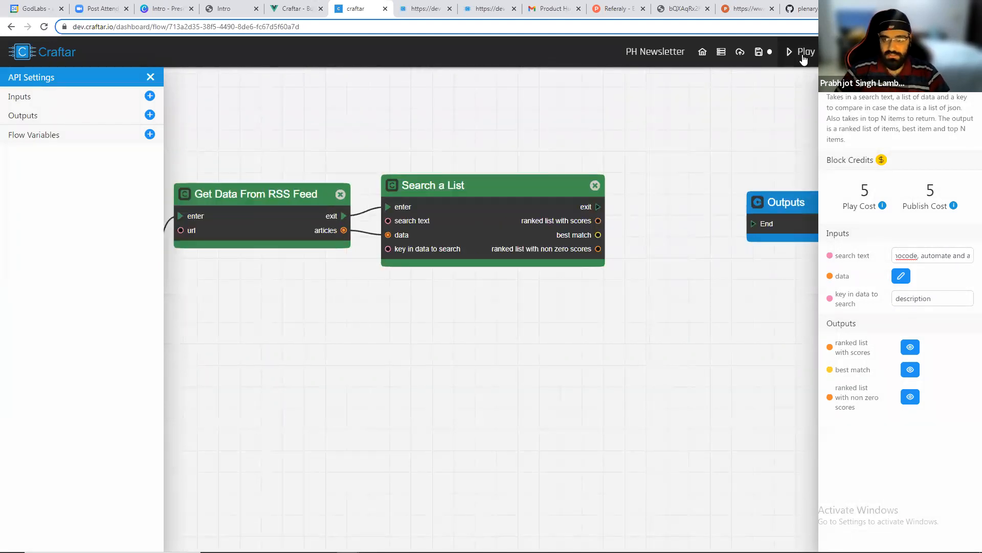
left_click(801, 52)
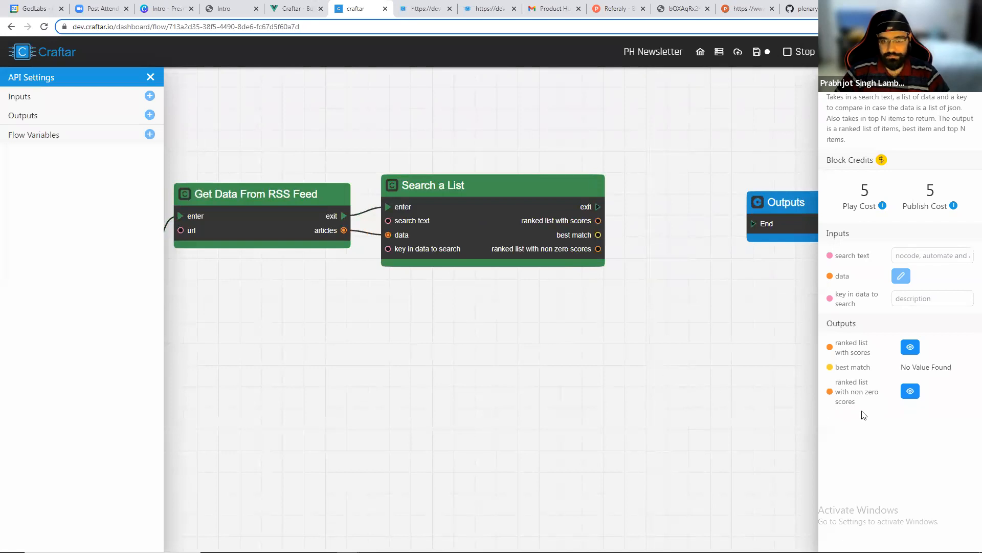
Inspect the ranked list with non zero scores output, expanding each entry's score, then close it.
left_click(915, 403)
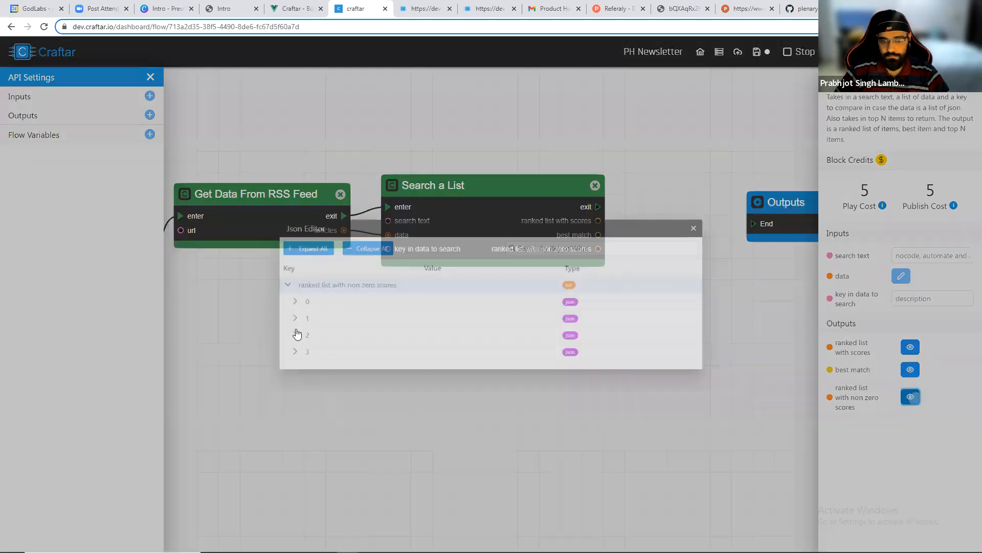
left_click(264, 361)
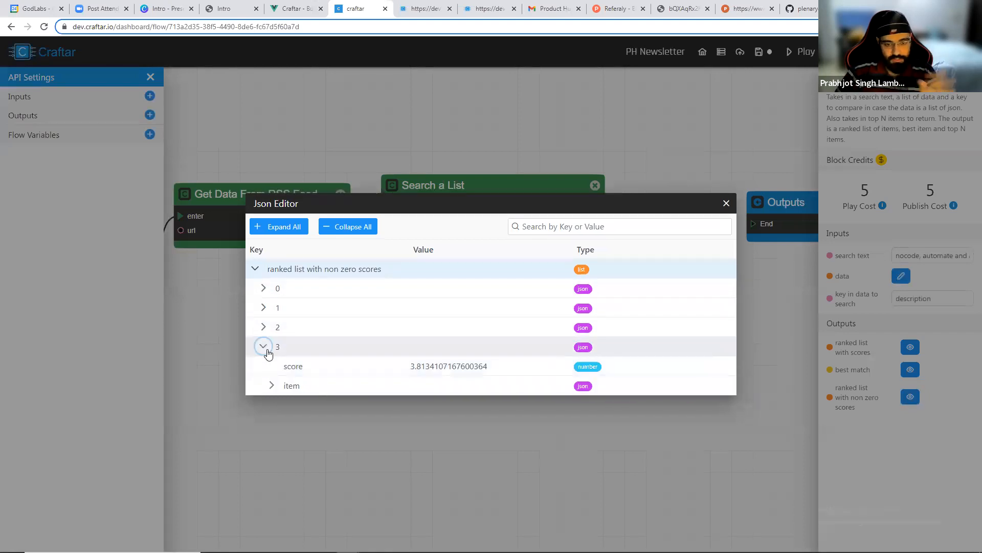
left_click(263, 323)
left_click(264, 287)
left_click(264, 250)
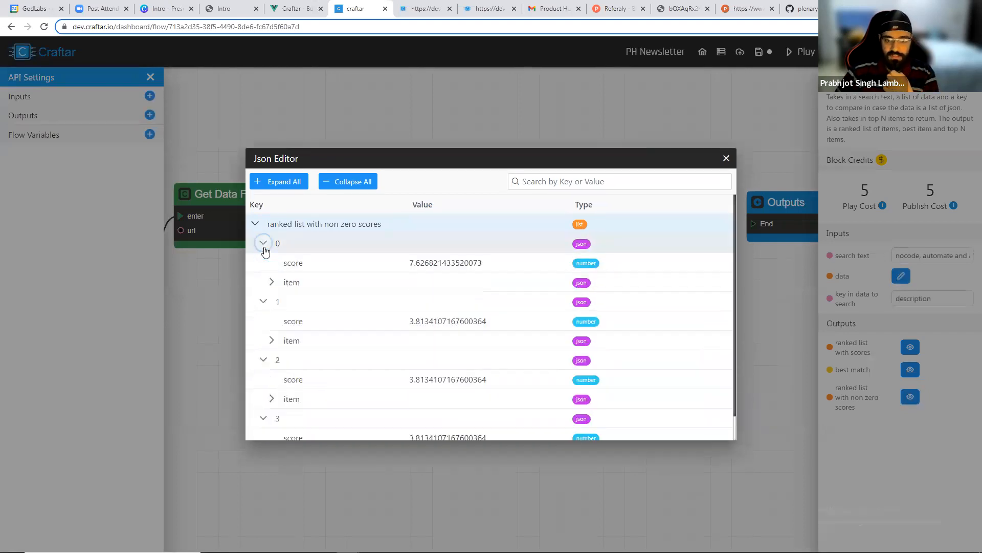
left_click(732, 162)
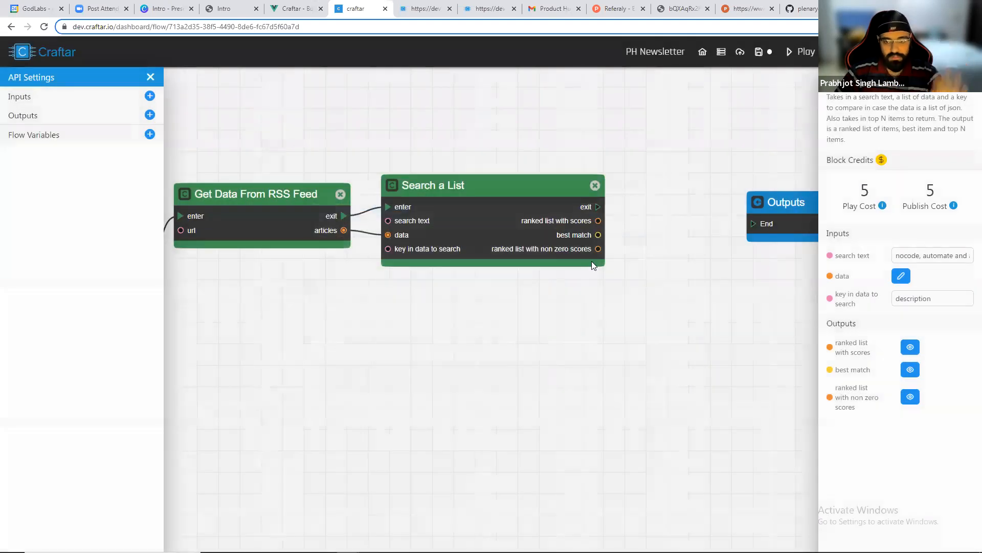
Add a Newsletter Curation 2 block to the canvas beside the Search a List block.
scroll(592, 261, "up", 3)
left_click(910, 370)
scroll(667, 222, "down", 5)
left_click(726, 159)
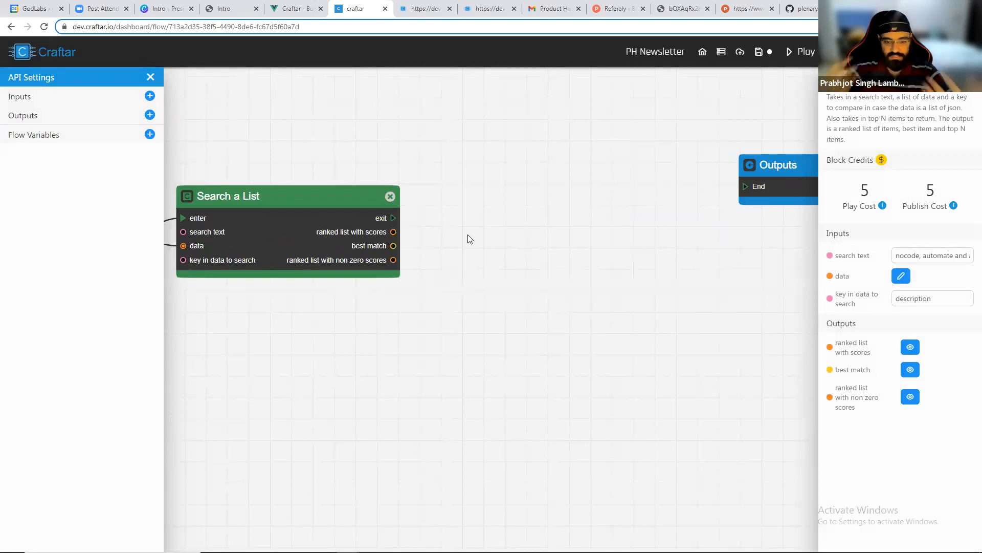
right_click(530, 163)
type("new")
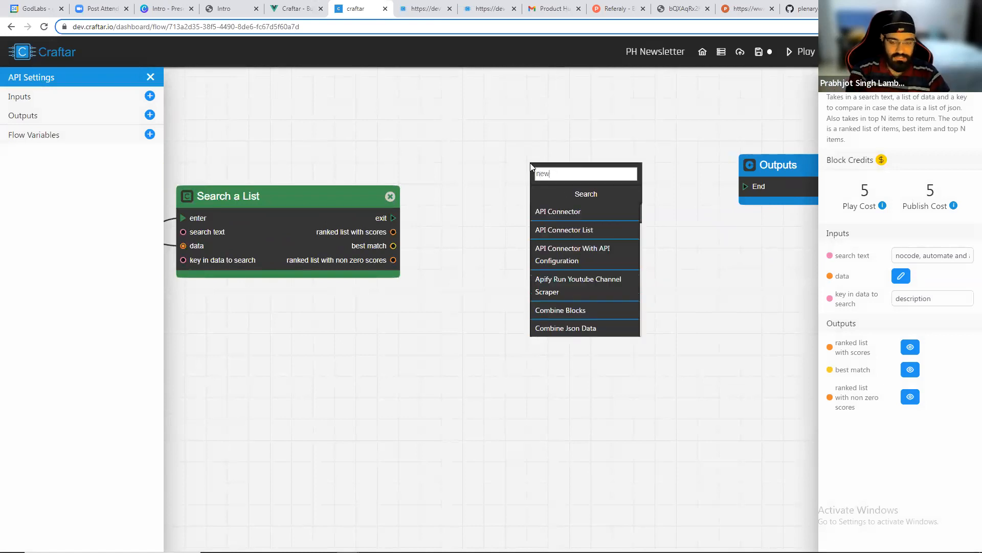
type("slet")
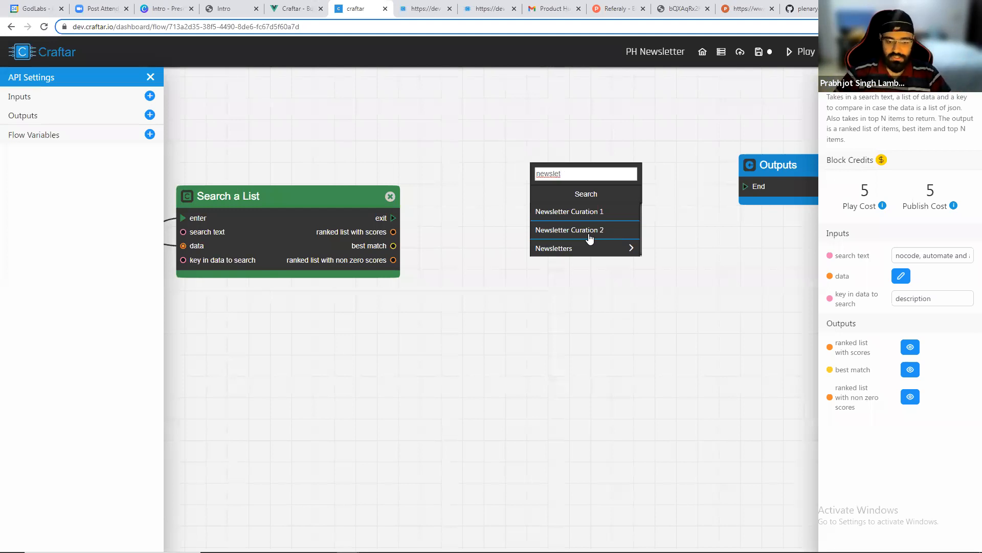
left_click(589, 235)
left_click_drag(576, 214, 544, 230)
scroll(545, 229, "up", 1)
left_click(407, 182)
left_click_drag(501, 228, 464, 220)
left_click_drag(877, 139, 860, 129)
left_click(866, 129)
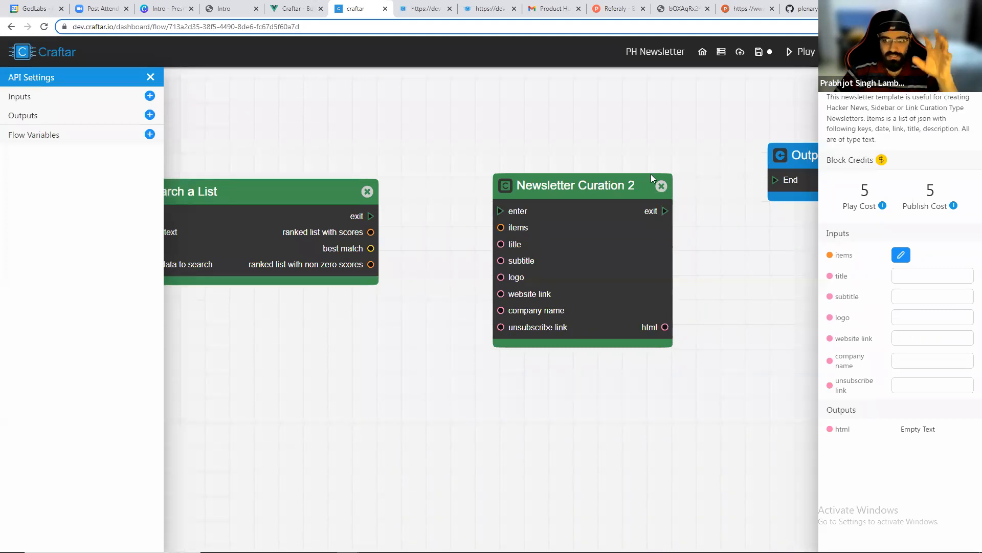
Inspect the Search a List block's ranked list with non zero scores output, expanding the first entry's item, then close it.
left_click(267, 211)
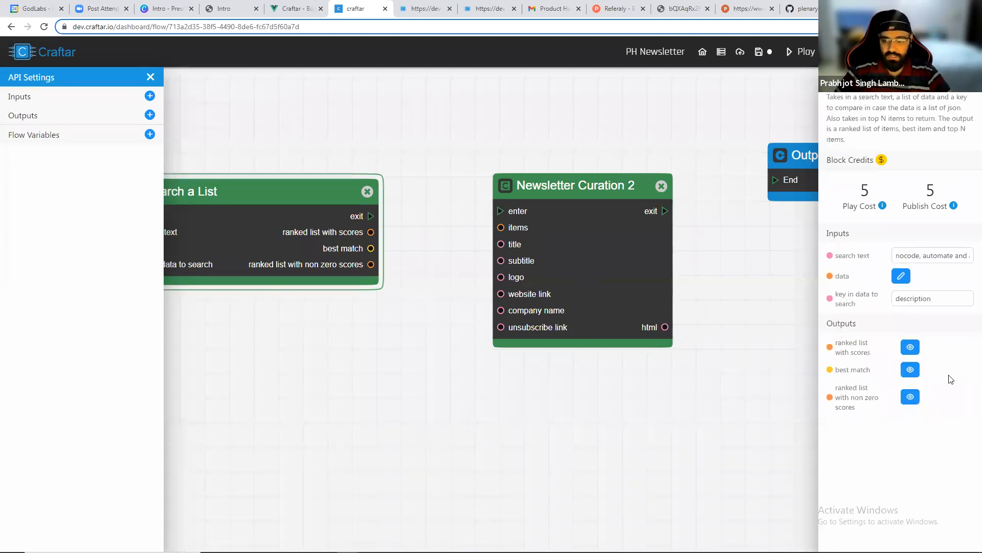
left_click(908, 403)
left_click(266, 302)
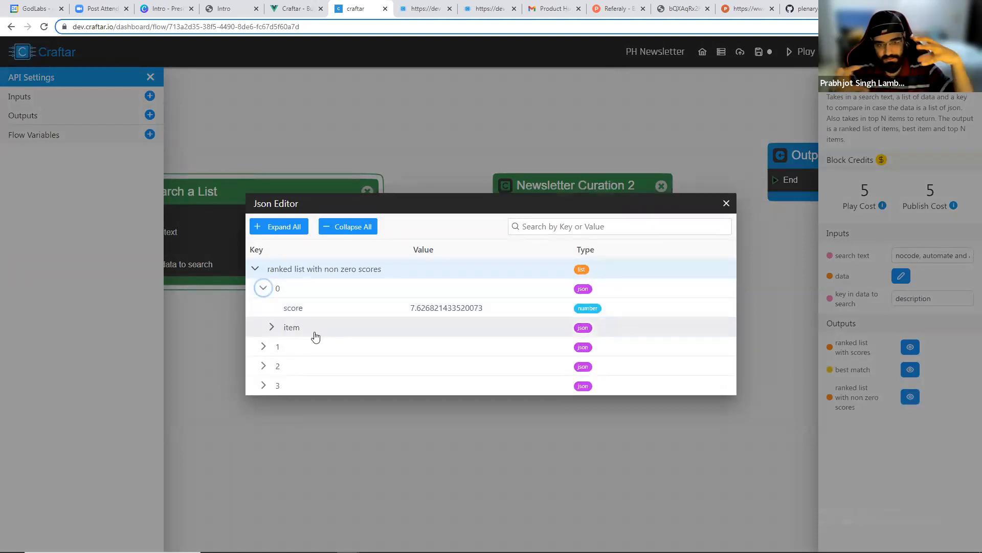
left_click(271, 327)
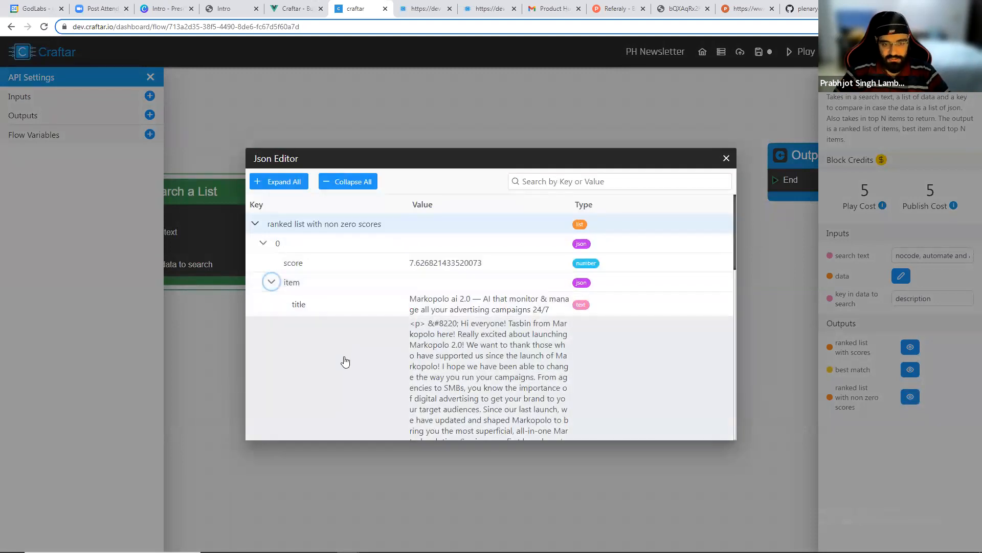
left_click(271, 281)
left_click_drag(292, 307, 357, 309)
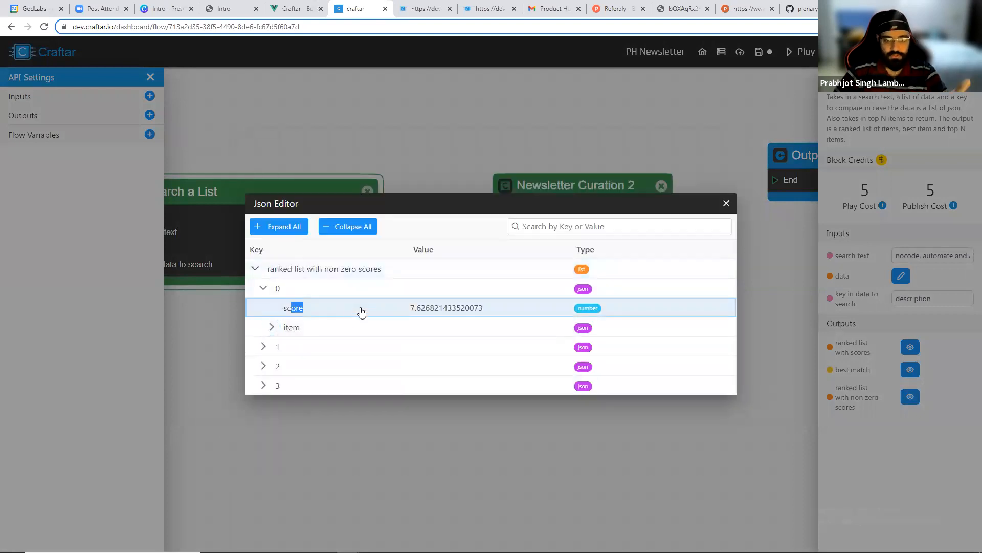
left_click(726, 204)
Add an Extract All Values By Key Name block and connect Search a List's exit and ranked list with non zero scores to it.
left_click_drag(559, 216, 711, 215)
scroll(463, 211, "down", 3)
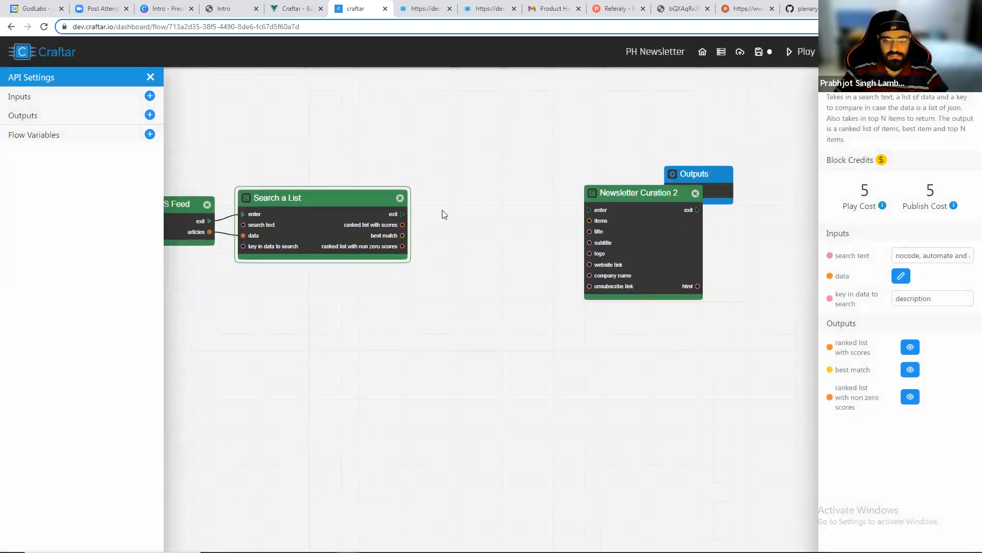
scroll(442, 210, "up", 3)
right_click(442, 211)
type("extra")
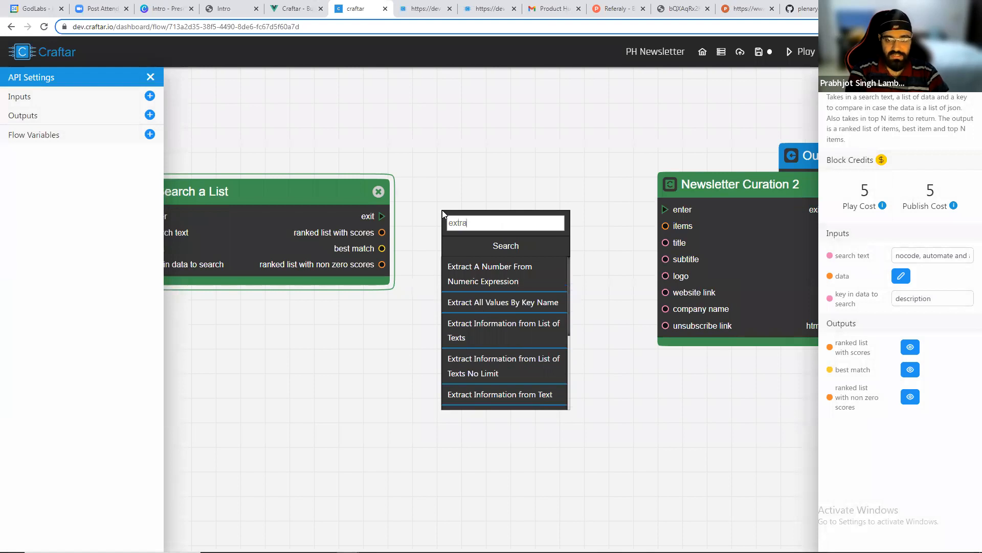
type("ct all")
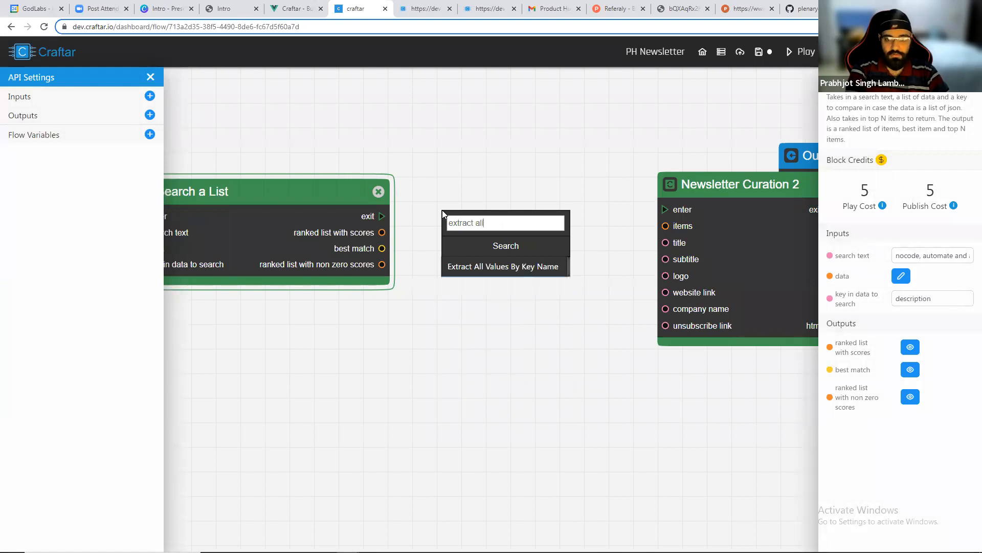
left_click(482, 266)
left_click_drag(382, 216, 431, 214)
left_click_drag(382, 264, 428, 234)
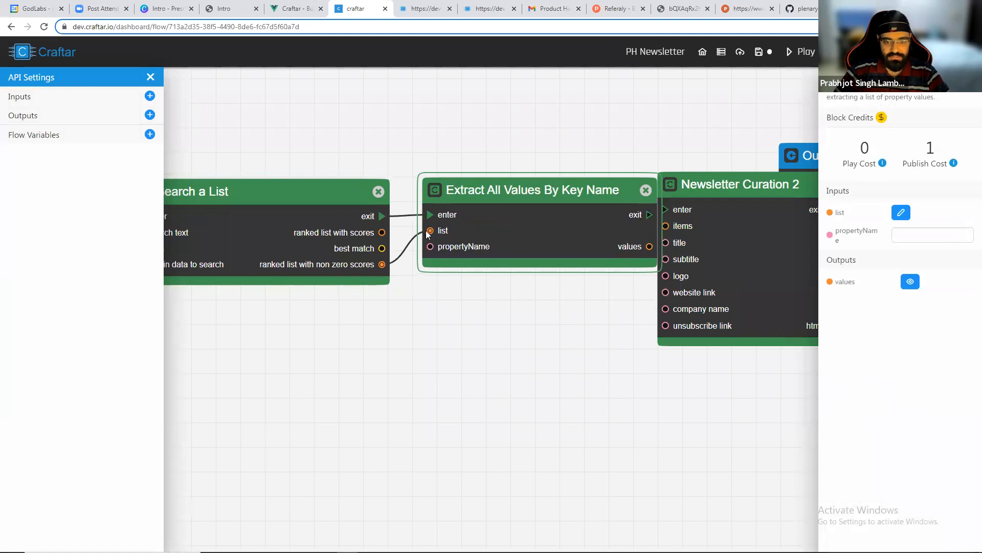
Set the extract block's propertyName to item and run the flow.
left_click(928, 234)
type("item")
left_click_drag(569, 328, 571, 328)
scroll(570, 328, "down", 3)
left_click_drag(720, 294, 793, 295)
left_click(802, 53)
left_click_drag(367, 131, 427, 135)
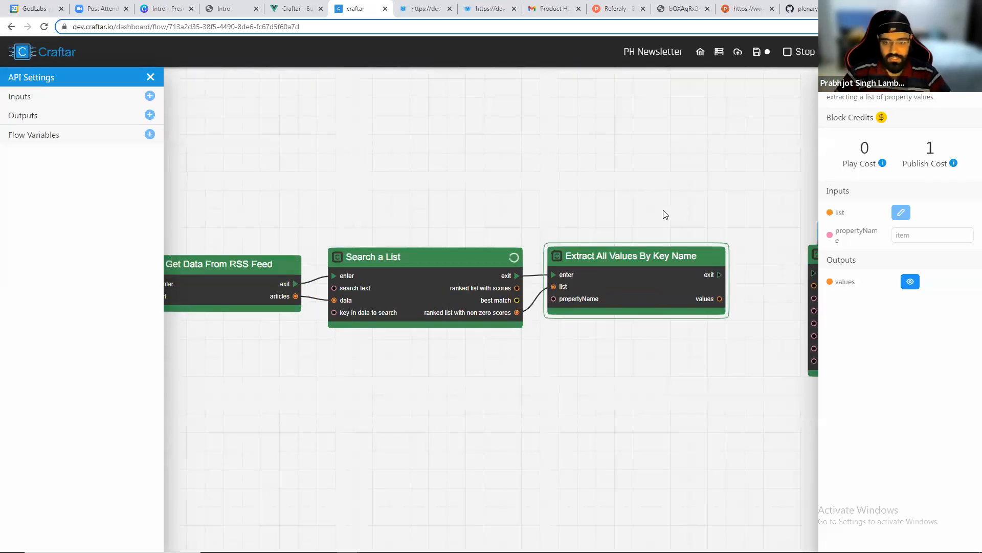
Inspect the extract block's values output, expanding the first entry, then close it.
scroll(613, 188, "up", 3)
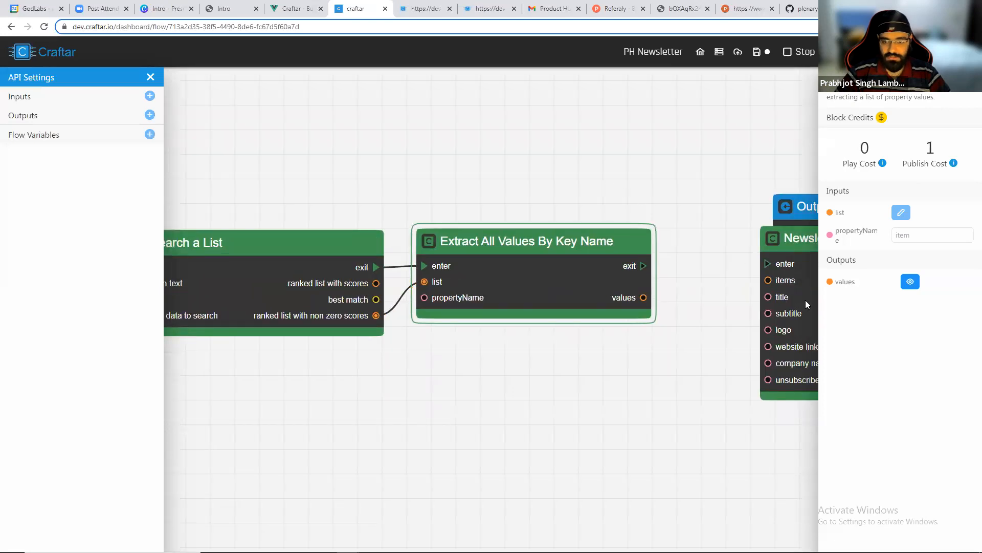
left_click(916, 285)
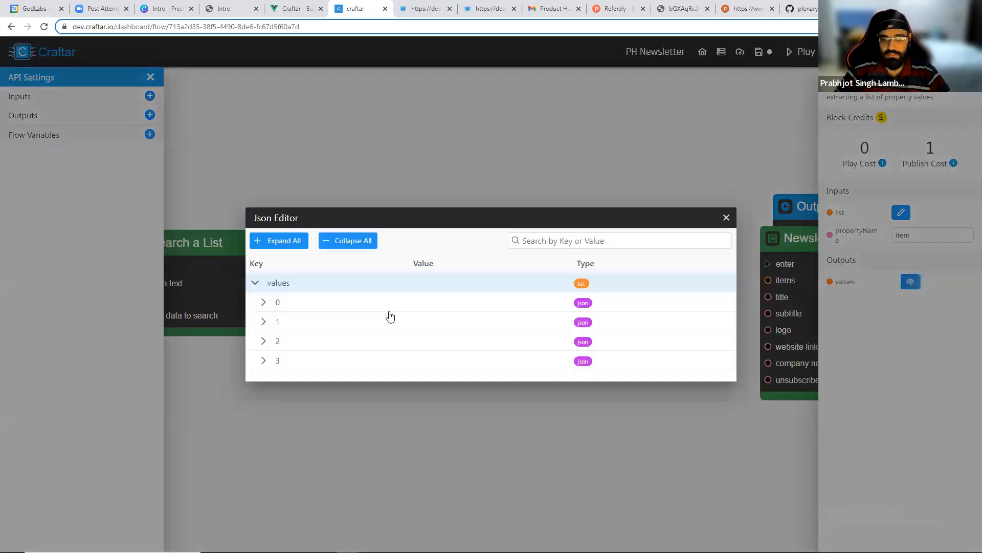
left_click(261, 301)
left_click(264, 245)
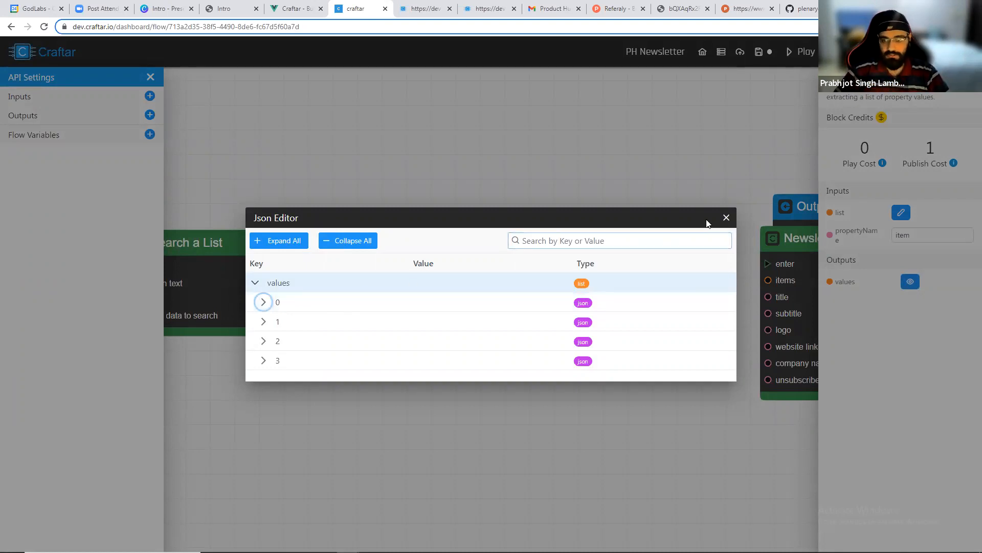
left_click(726, 217)
Connect the extract block's values to the newsletter block's items and its exit to the newsletter's enter.
scroll(604, 238, "up", 3)
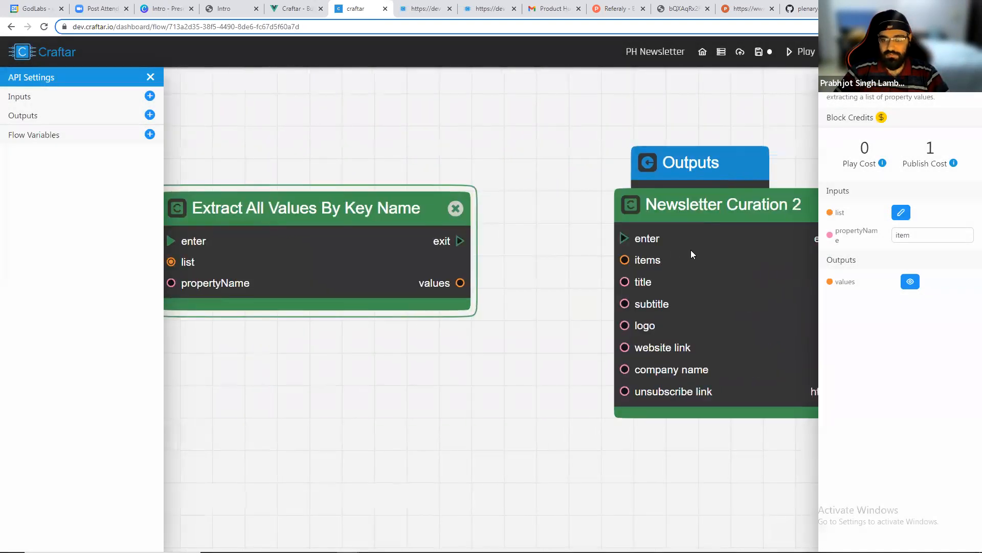
left_click_drag(460, 283, 549, 242)
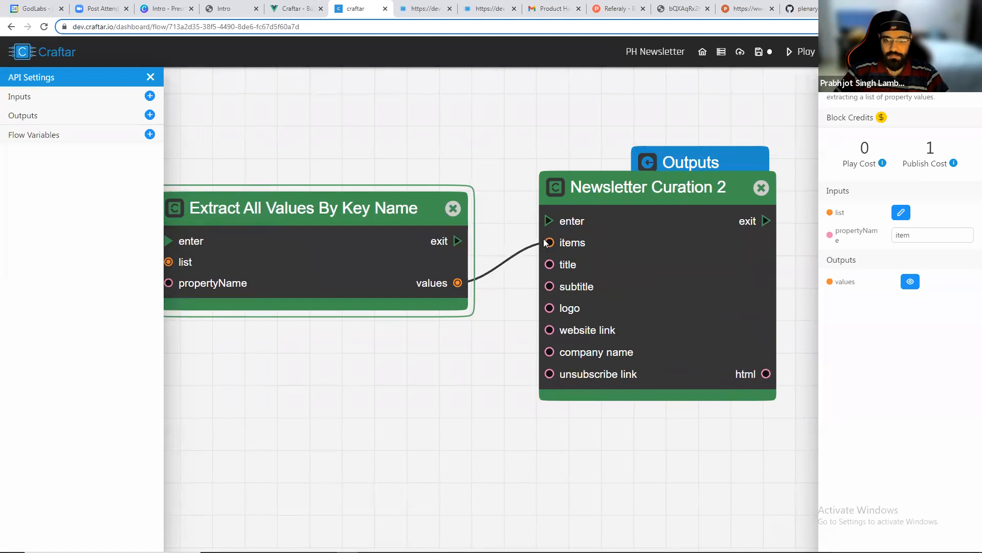
left_click_drag(457, 241, 549, 221)
Set the newsletter block's title to Automation Daily #1 and subtitle to Your daily automation product newsletter.
left_click(614, 187)
scroll(490, 178, "down", 4)
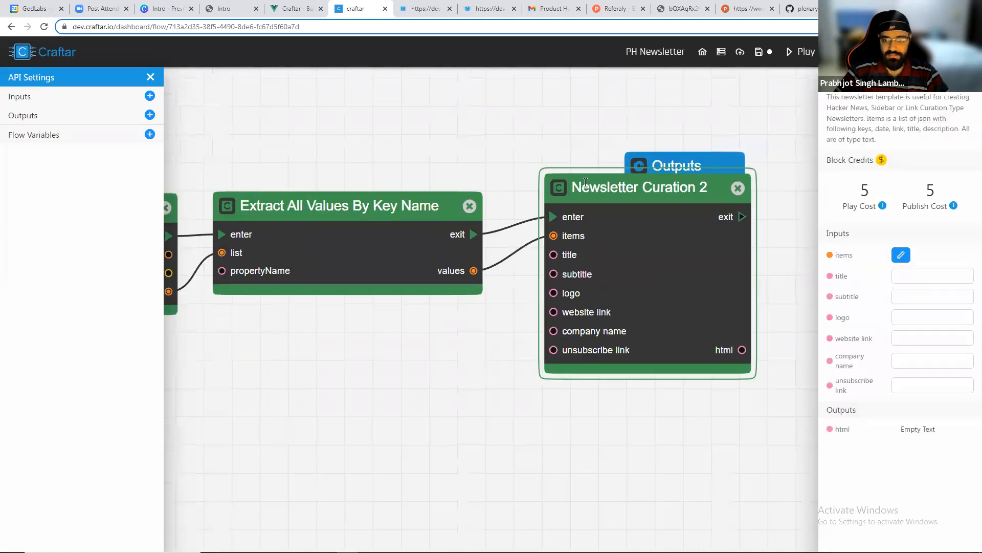
mouse_move(626, 163)
left_mouse_down()
mouse_move(714, 163)
mouse_move(756, 176)
left_mouse_up()
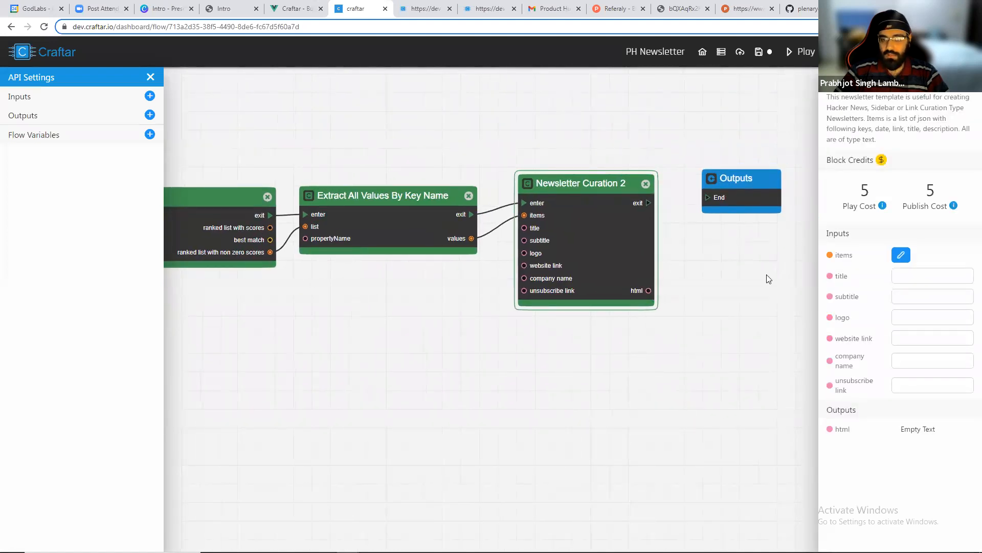
scroll(767, 278, "up", 3)
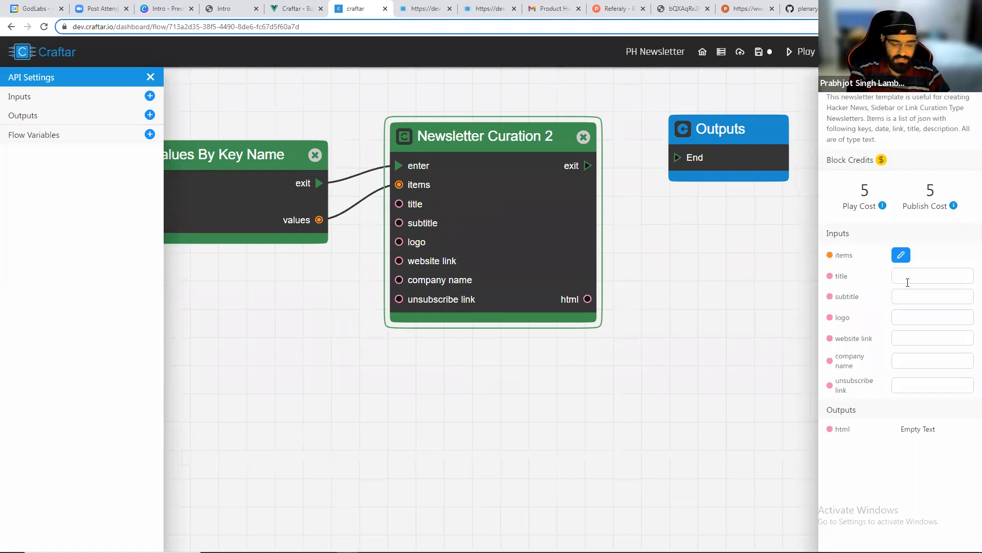
left_click(907, 281)
type("Automati")
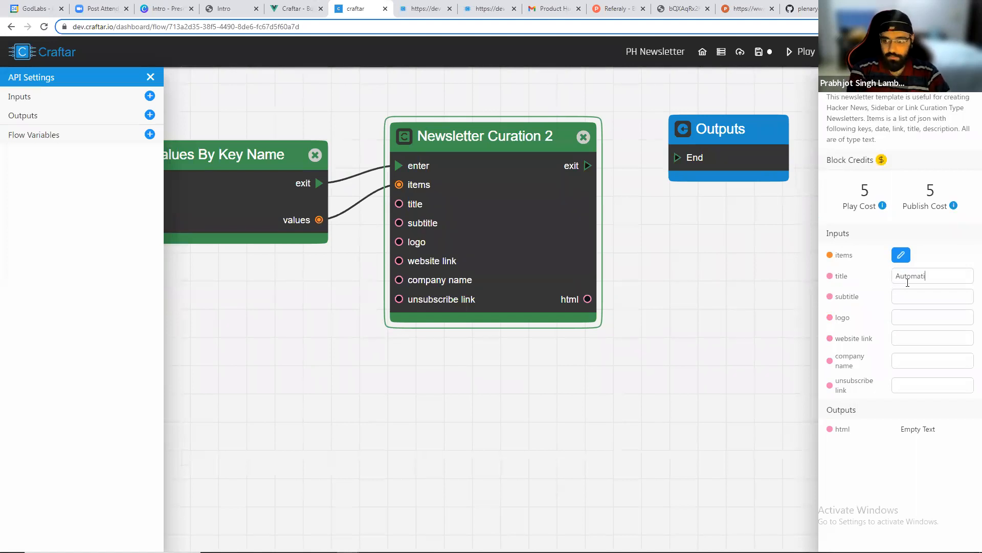
type("on Daily #")
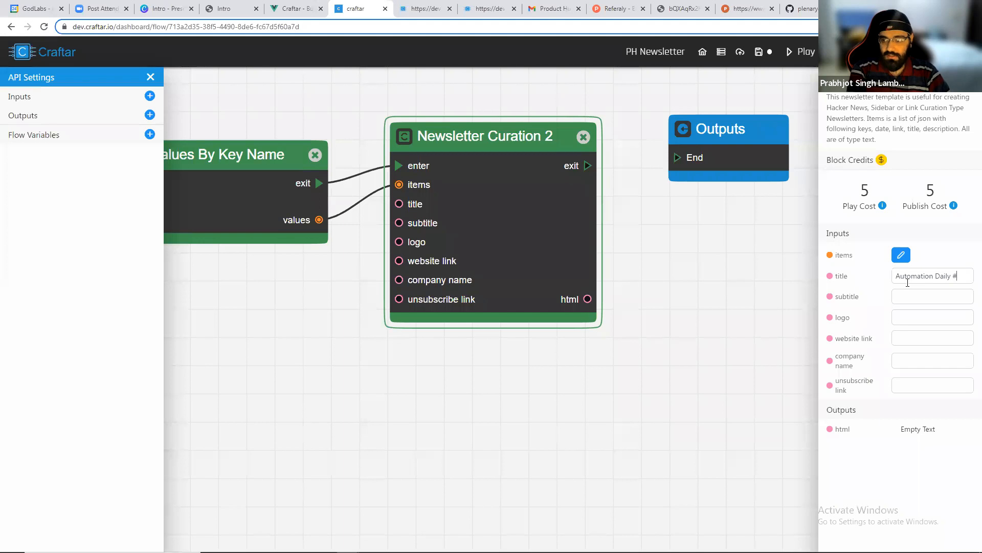
type("Your daily automation produc")
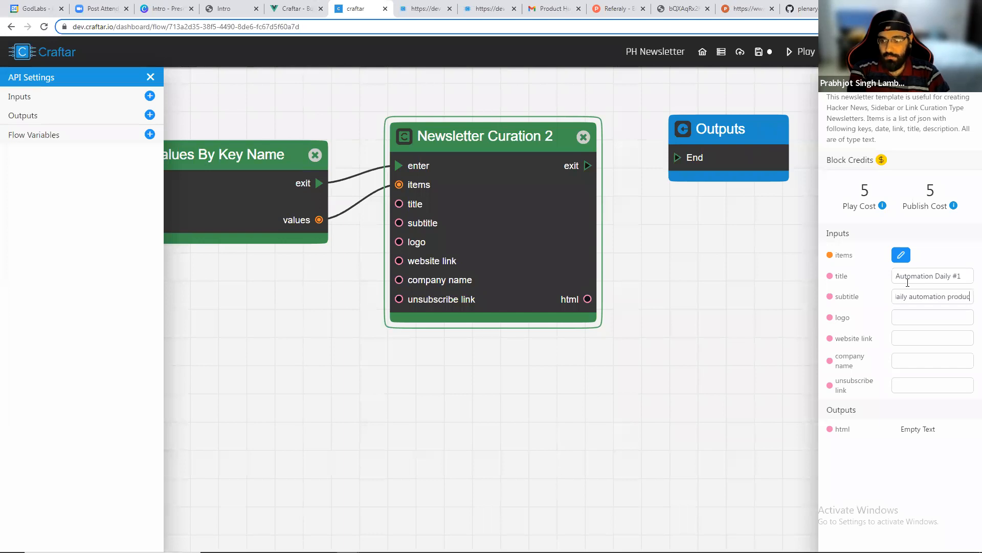
type("t newsletter")
Paste the Craftar logo URL into the logo field and set the company name to Craftar.
key("Tab")
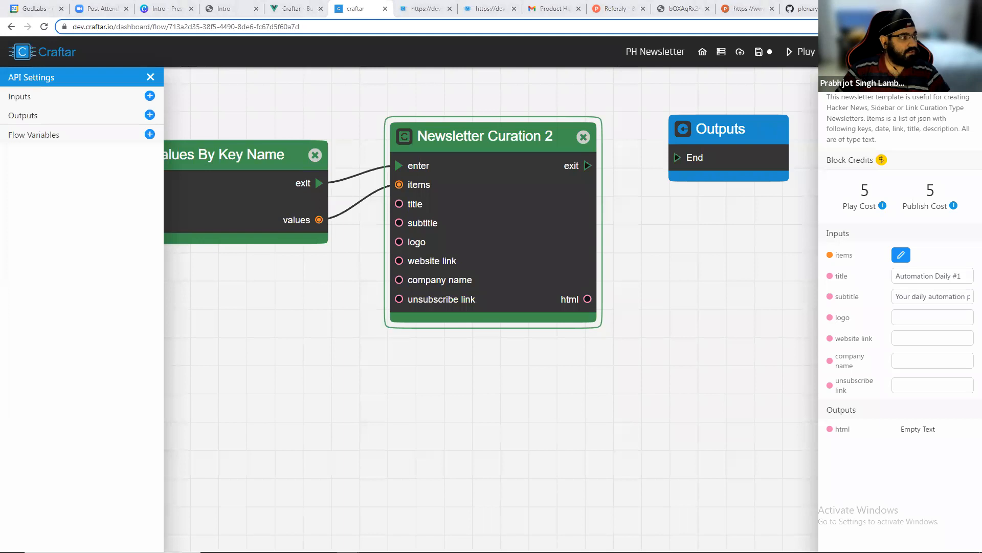
key("ctrl+v")
left_click(918, 338)
type("https://c")
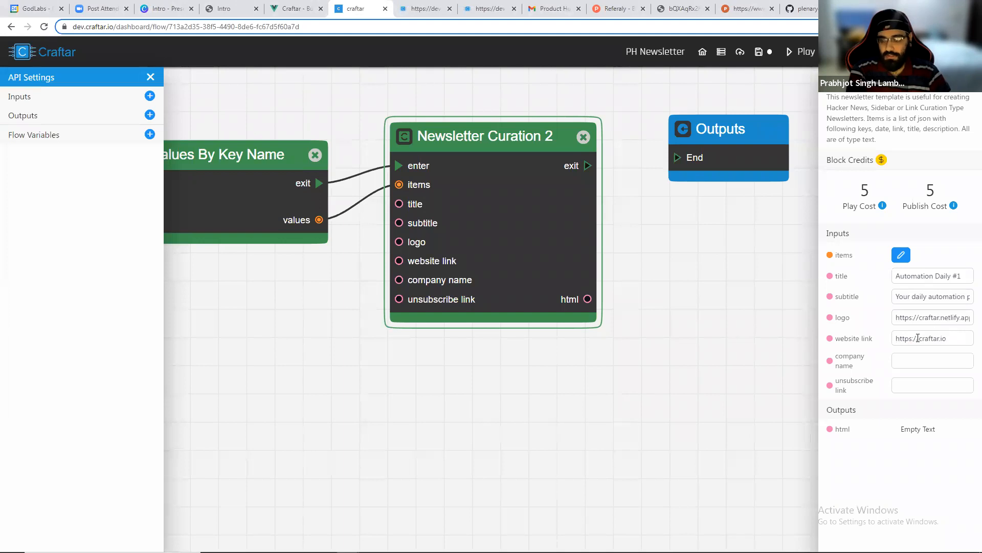
type("Craftar")
key("Tab")
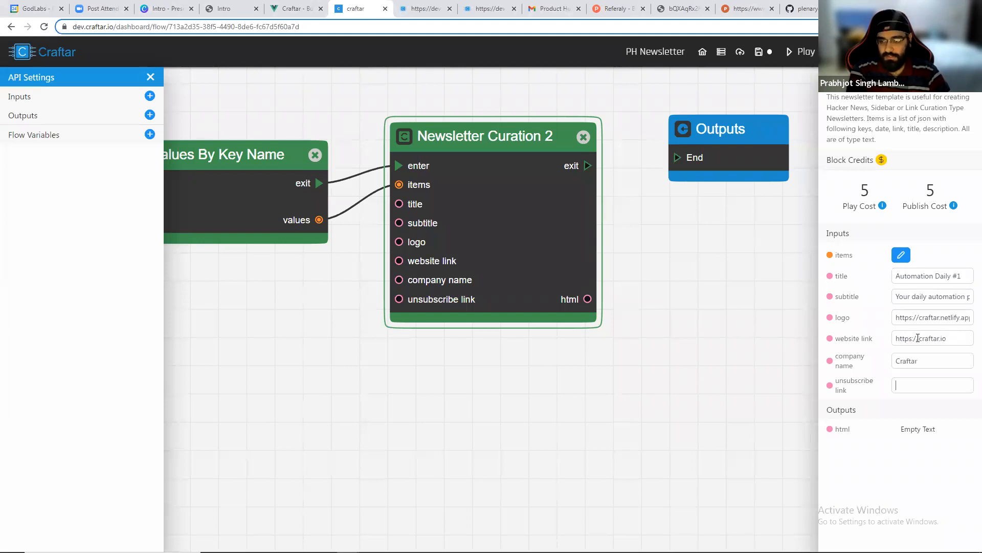
key("ctrl+v")
key("ctrl+z")
triple_click(918, 337)
key("ctrl+v")
left_click(905, 393)
key("ctrl+v")
key("ctrl+a")
key("BackSpace")
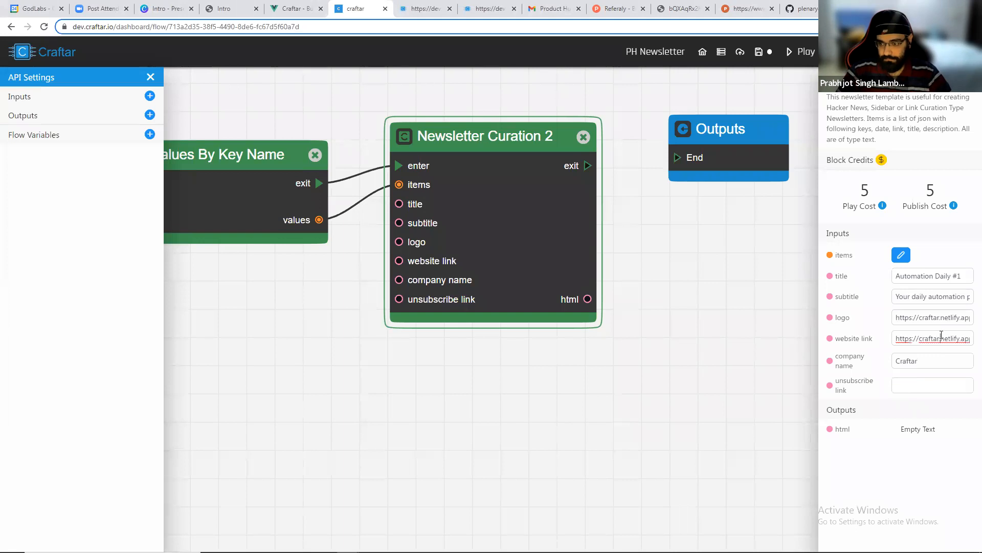
triple_click(937, 338)
left_click(923, 385)
key("ctrl+v")
key("BackSpace")
key("BackSpace")
key("BackSpace")
key("BackSpace")
key("BackSpace")
key("BackSpace")
key("BackSpace")
key("BackSpace")
key("BackSpace")
key("BackSpace")
key("BackSpace")
key("BackSpace")
key("BackSpace")
key("BackSpace")
key("BackSpace")
key("BackSpace")
key("BackSpace")
key("BackSpace")
key("BackSpace")
key("BackSpace")
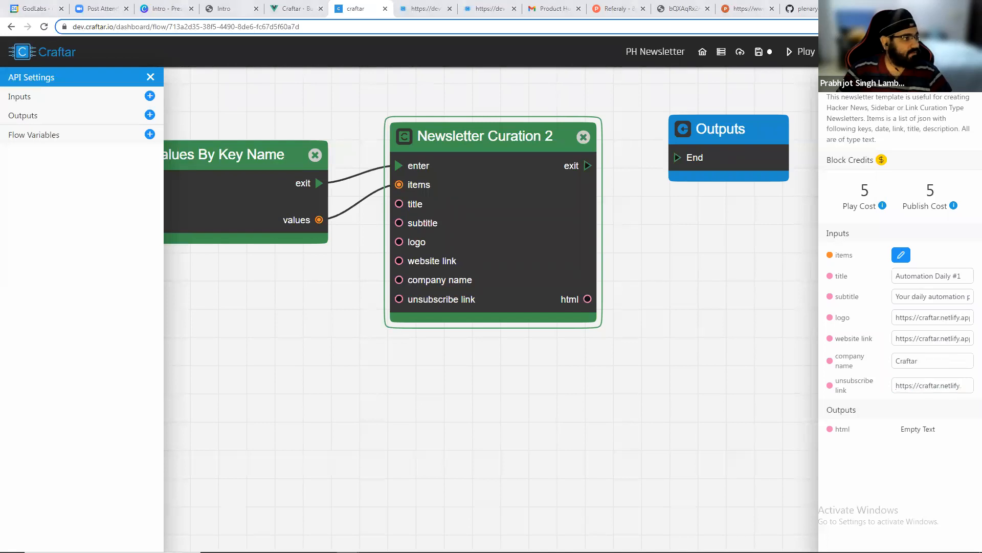
triple_click(939, 339)
type("https://craftar")
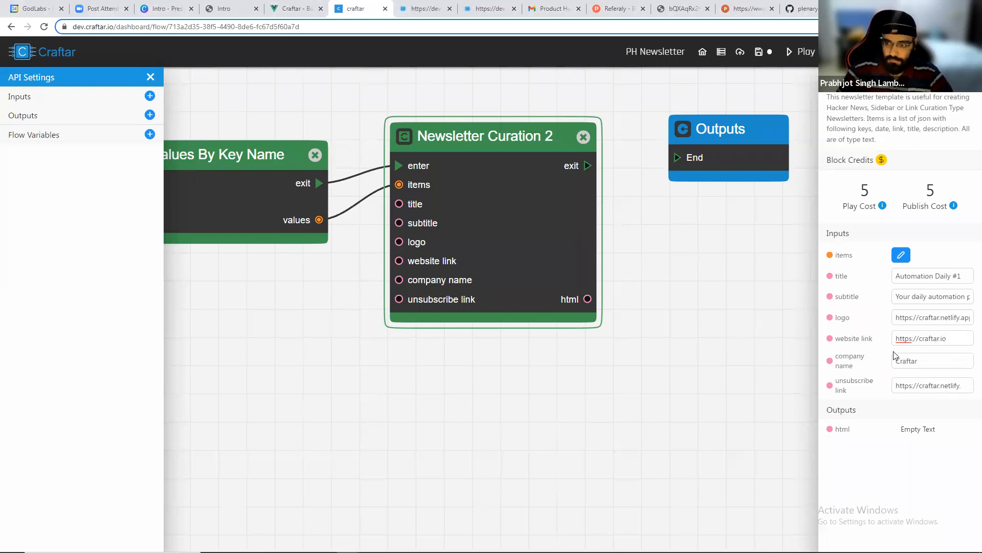
triple_click(924, 383)
type("https")
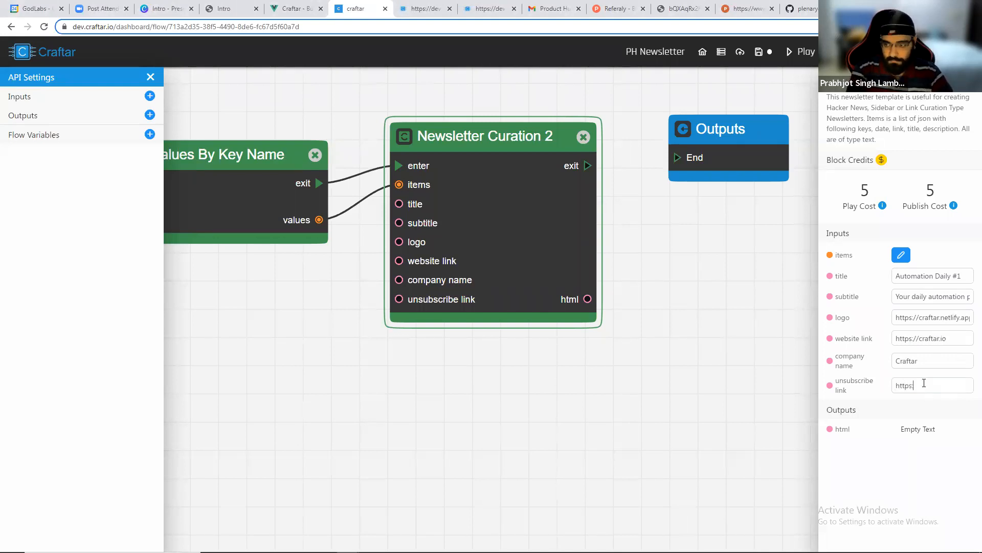
type("://unsubscribe.craftar.io")
left_click(614, 362)
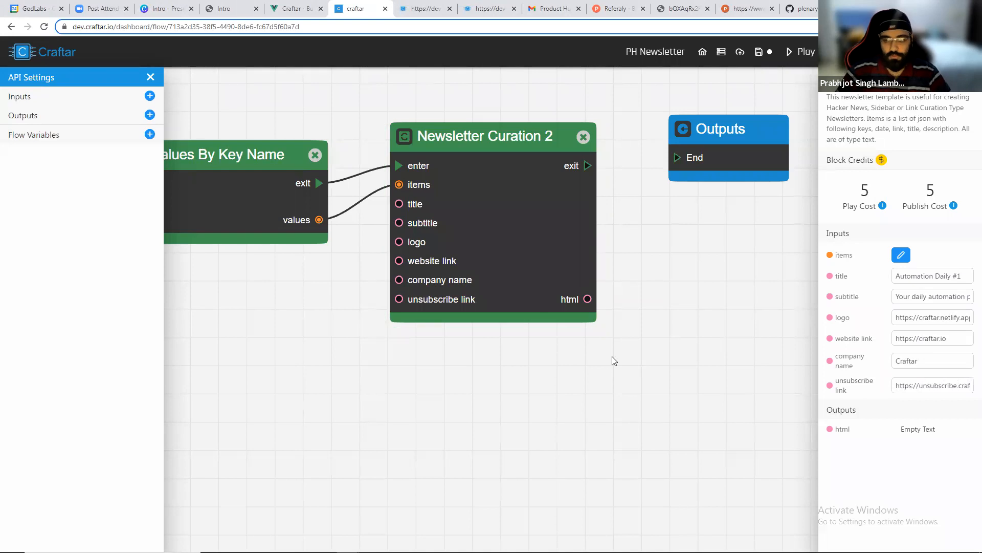
Run the flow again.
scroll(586, 361, "down", 2)
scroll(663, 207, "down", 2)
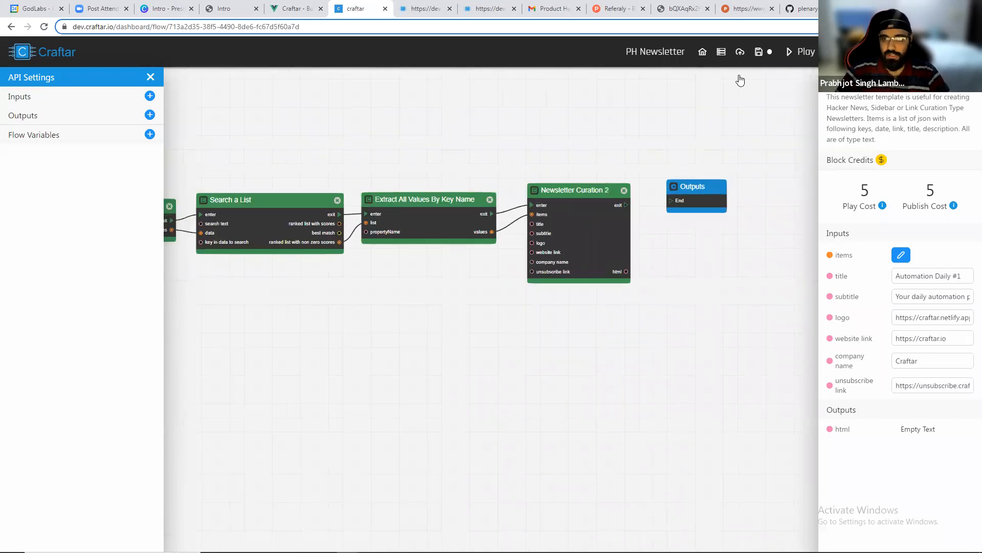
left_click(800, 52)
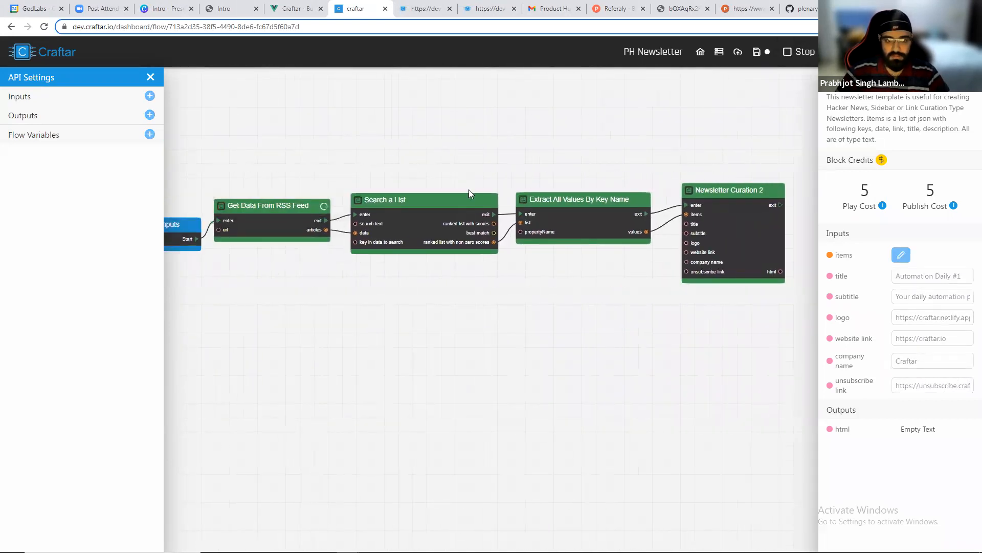
scroll(467, 148, "up", 2)
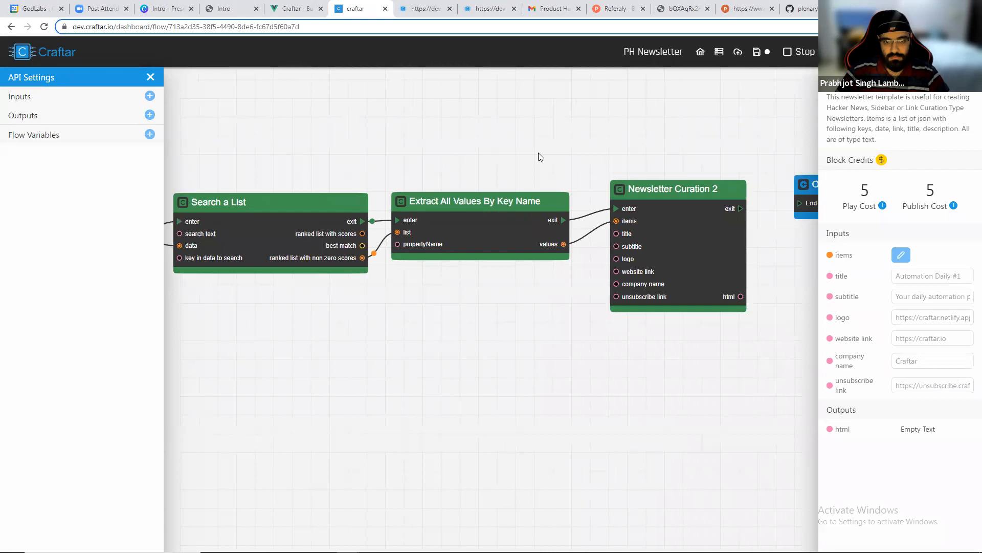
Review the generated newsletter HTML in the curation block's output.
scroll(380, 148, "up", 2)
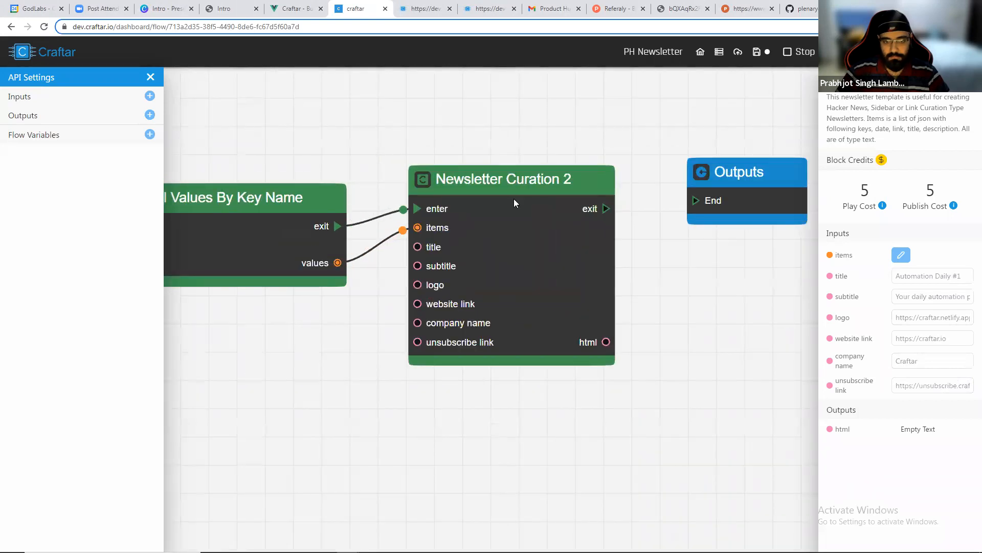
scroll(914, 408, "down", 20)
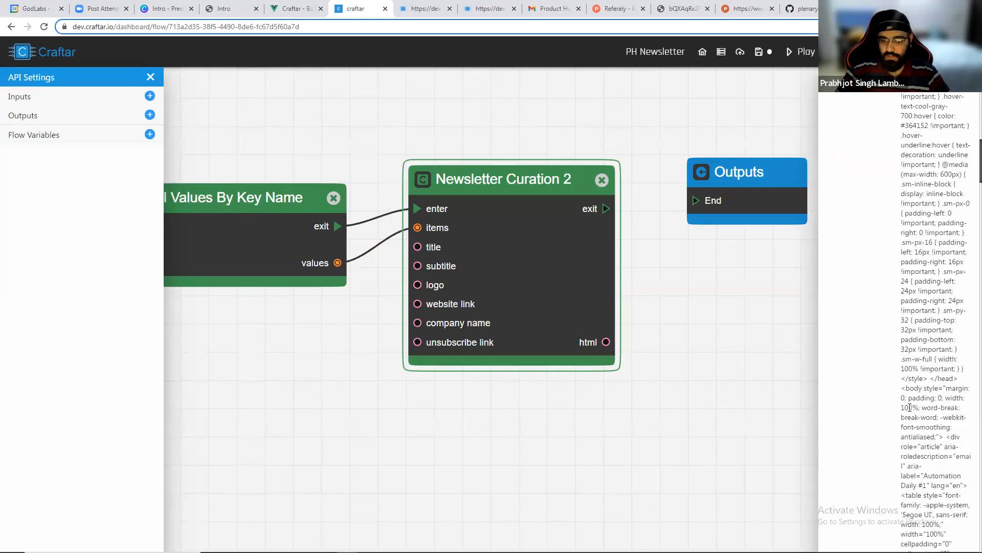
scroll(969, 194, "down", 20)
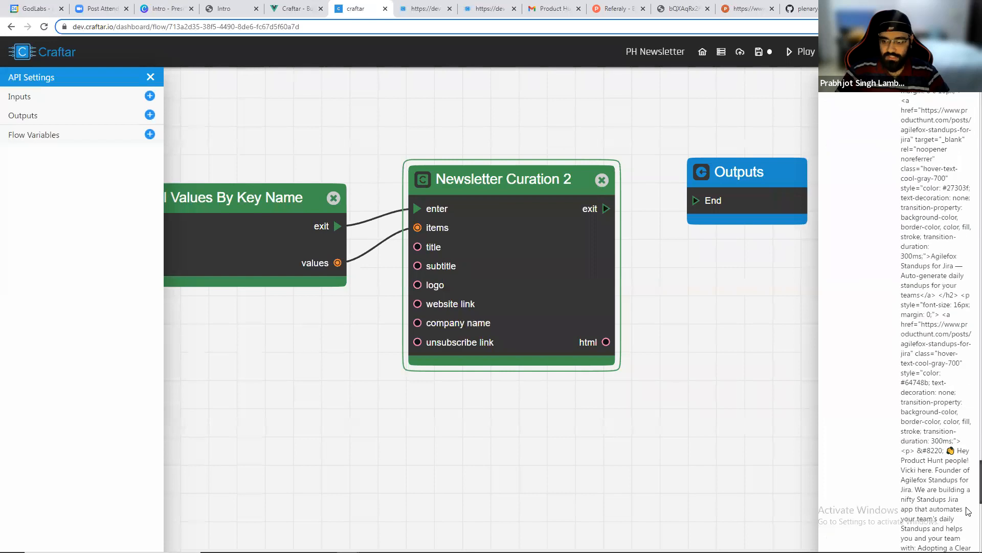
scroll(969, 293, "up", 20)
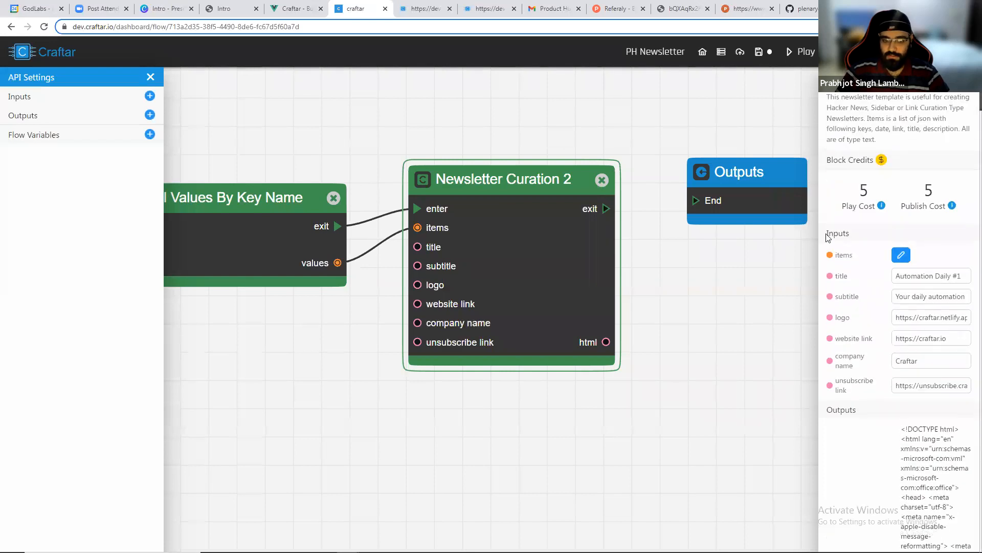
scroll(688, 372, "down", 3)
Add a Mailchimp Add Template block beside the Newsletter Curation 2 block.
left_click_drag(568, 370, 298, 310)
left_click_drag(474, 161, 655, 176)
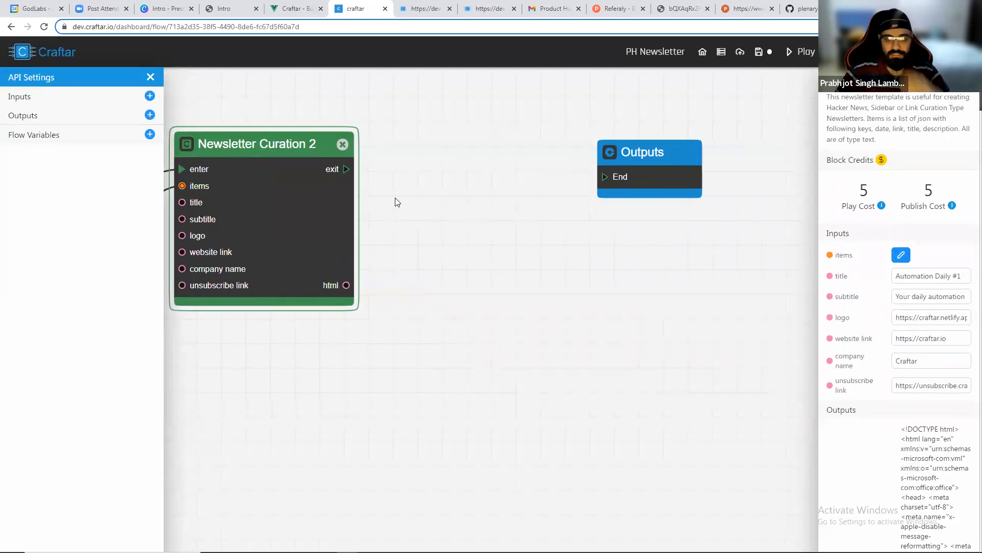
right_click(418, 182)
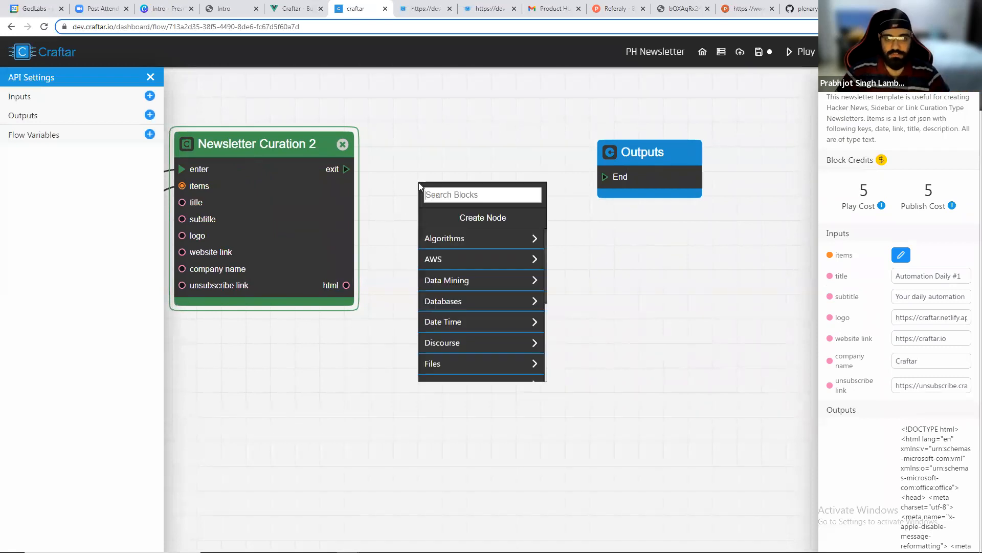
type("a")
key("BackSpace")
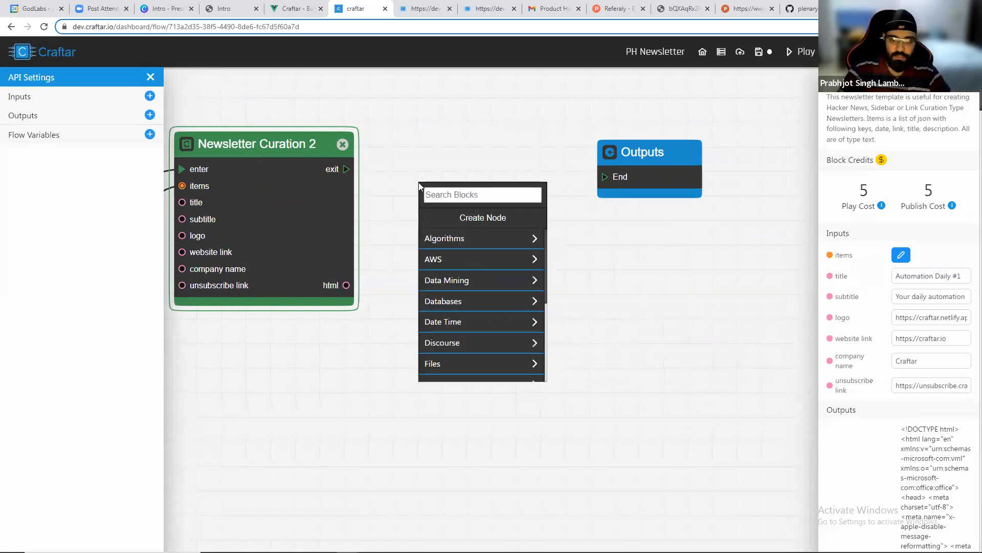
scroll(451, 261, "down", 2)
scroll(455, 296, "down", 3)
left_click(456, 310)
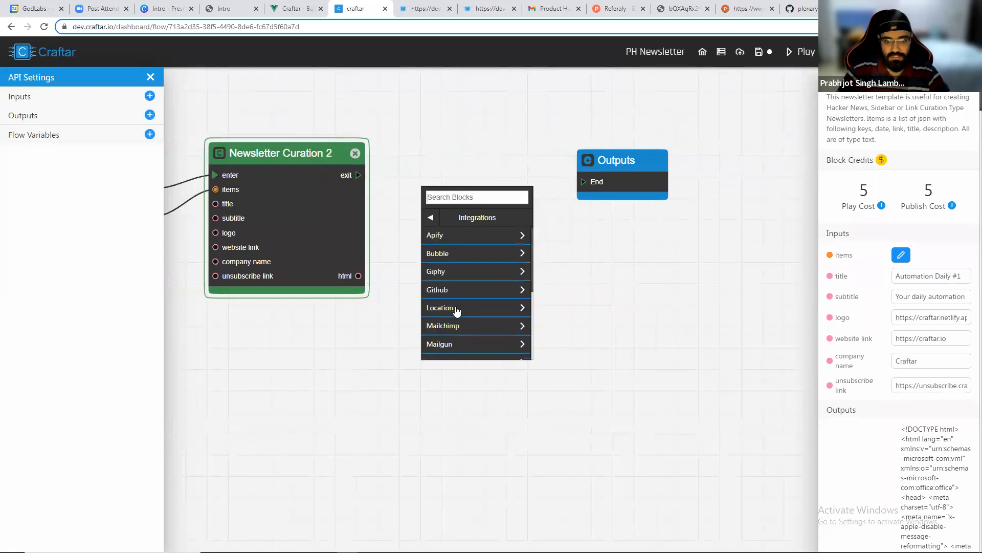
scroll(455, 266, "down", 2)
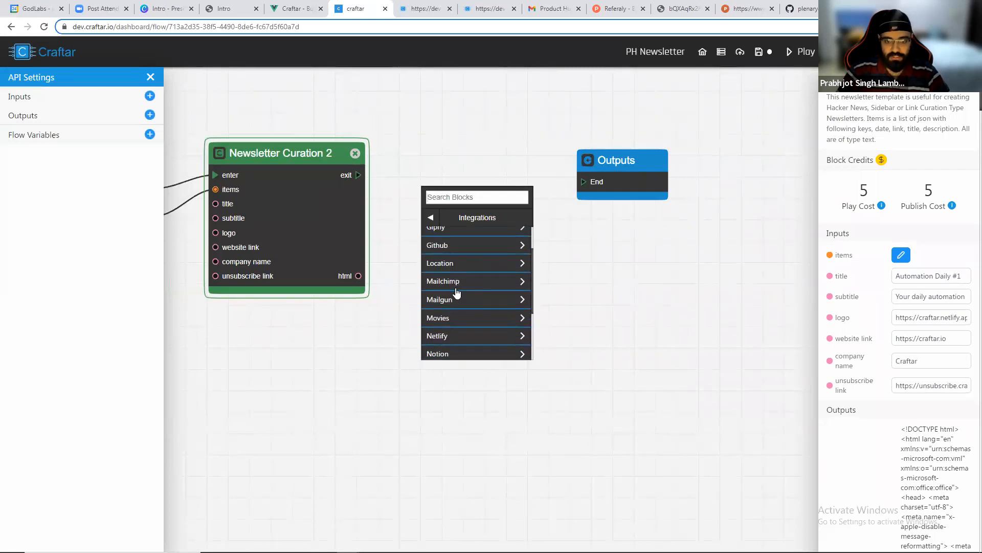
left_click(456, 287)
left_click(454, 238)
left_click(456, 235)
left_click_drag(463, 214, 458, 183)
scroll(440, 151, "up", 3)
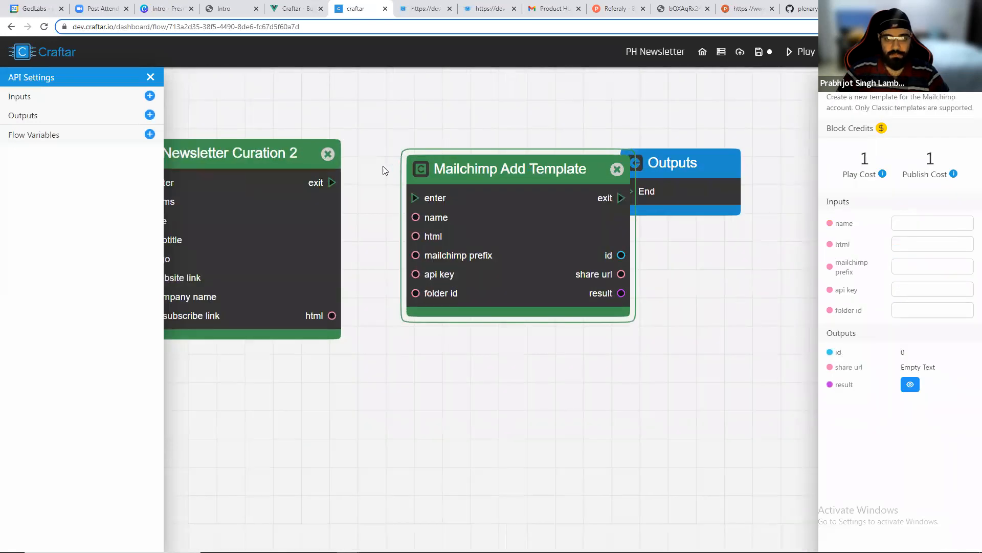
Connect the curation block's exit and html output to the Mailchimp block's enter and html inputs, and reposition the Outputs block.
mouse_move(333, 182)
left_mouse_down()
mouse_move(396, 185)
mouse_move(413, 199)
left_mouse_up()
mouse_move(332, 316)
left_mouse_down()
mouse_move(347, 266)
mouse_move(452, 216)
left_mouse_up()
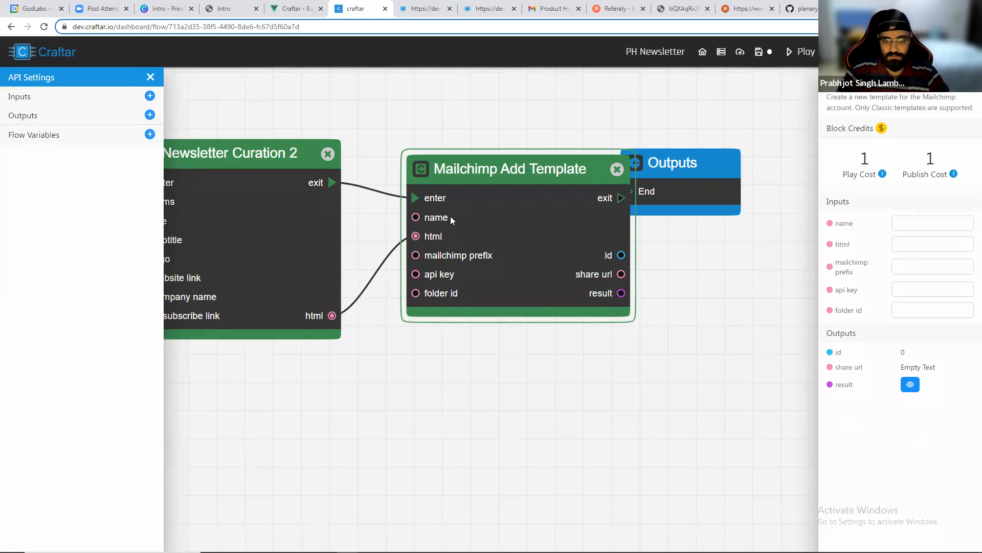
left_click_drag(743, 181, 826, 178)
left_click_drag(749, 182, 796, 174)
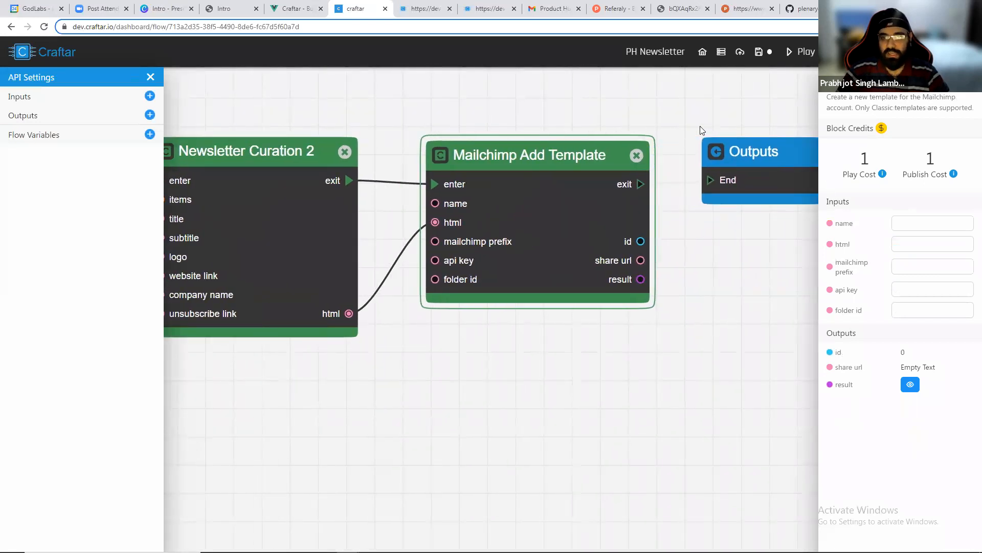
Set the Mailchimp template name to Automation Weekly.
left_click_drag(626, 124, 581, 121)
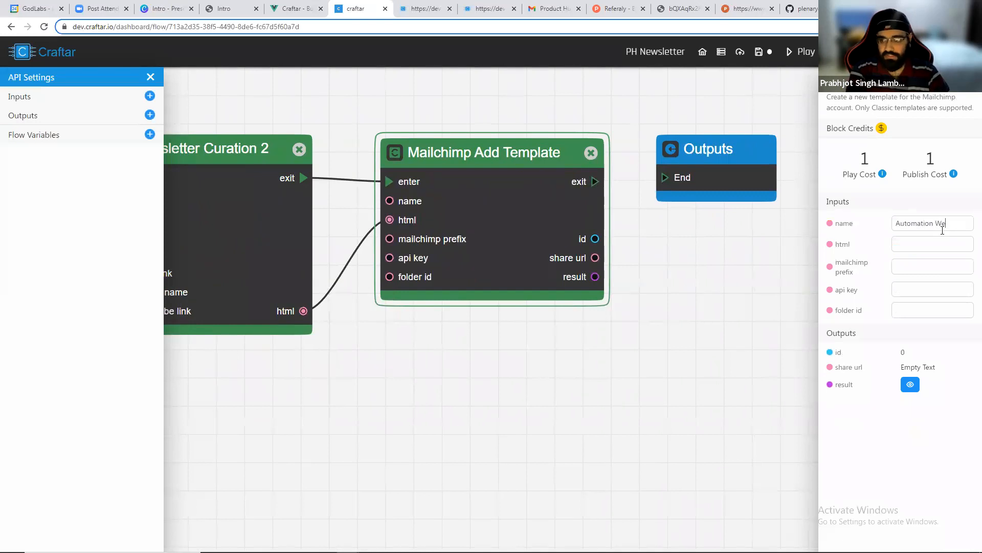
left_click(755, 305)
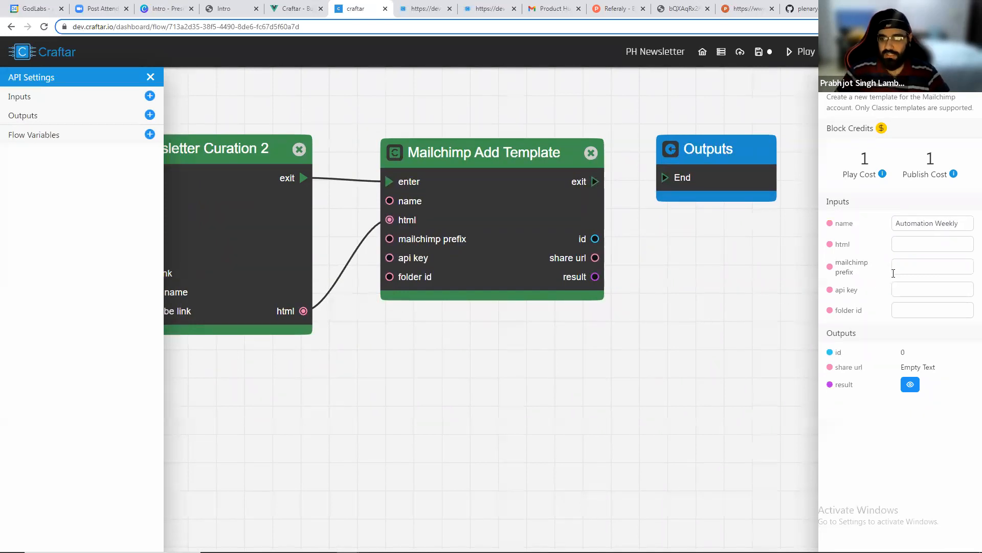
Set the Mailchimp prefix to us6, checking the prefix in the Mailchimp account URL.
key("alt+Tab")
key("alt+Tab")
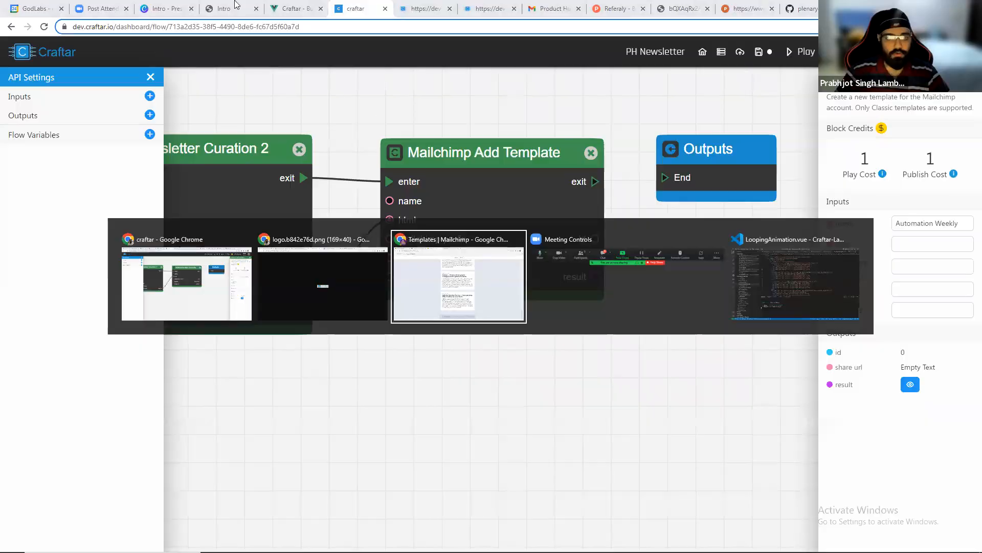
left_click_drag(84, 27, 71, 31)
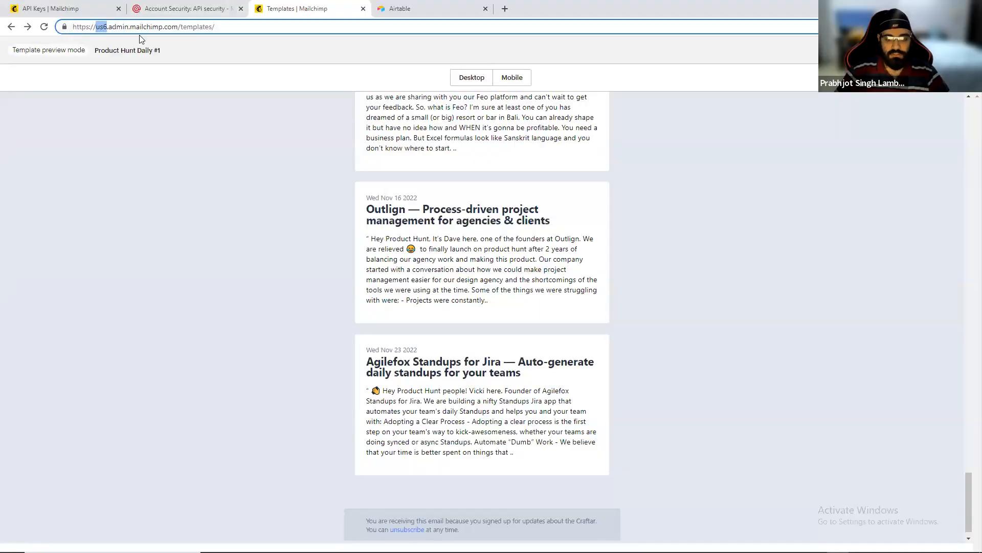
key("alt+Tab")
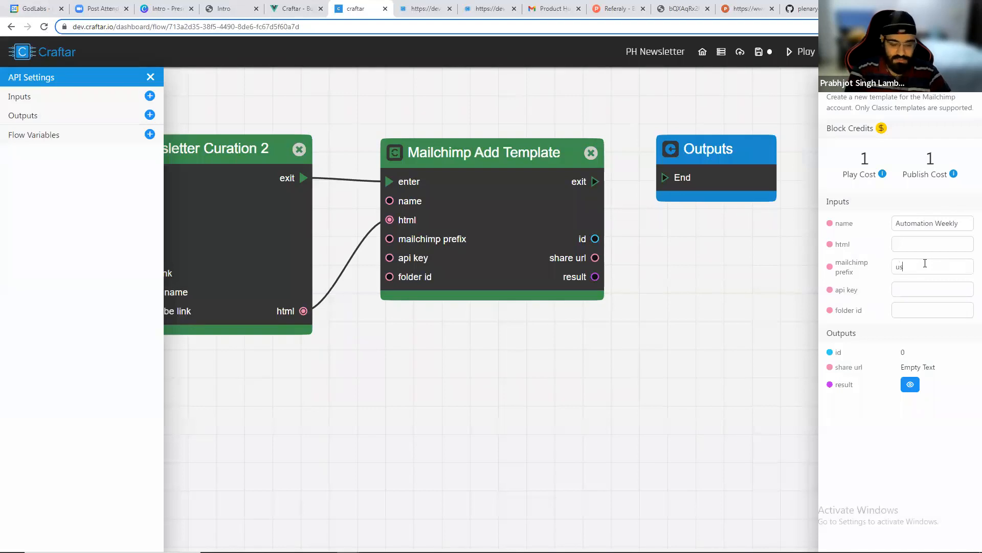
key("Tab")
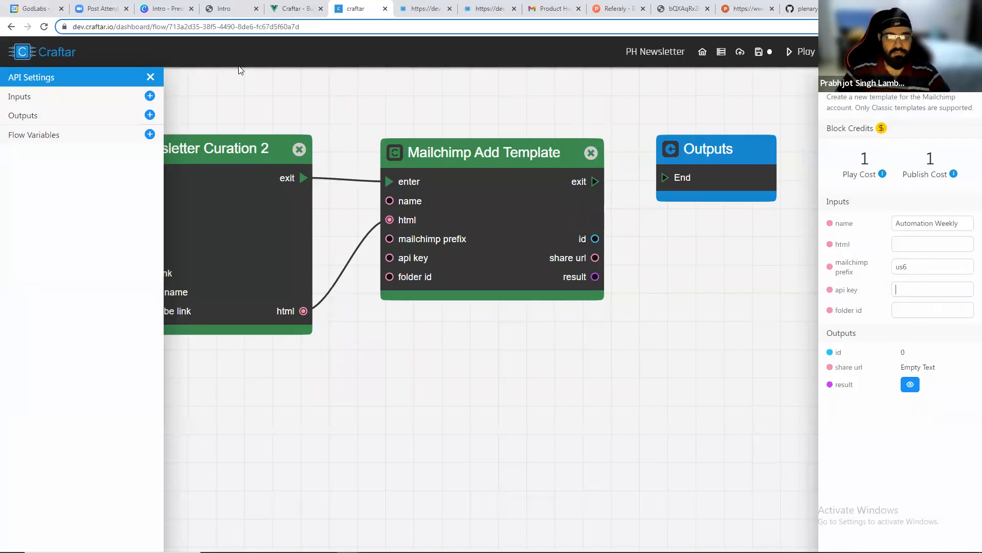
Copy the account's Mailchimp API key from the API keys page and paste it into the block's api key field.
key("alt+Tab")
left_click(12, 28)
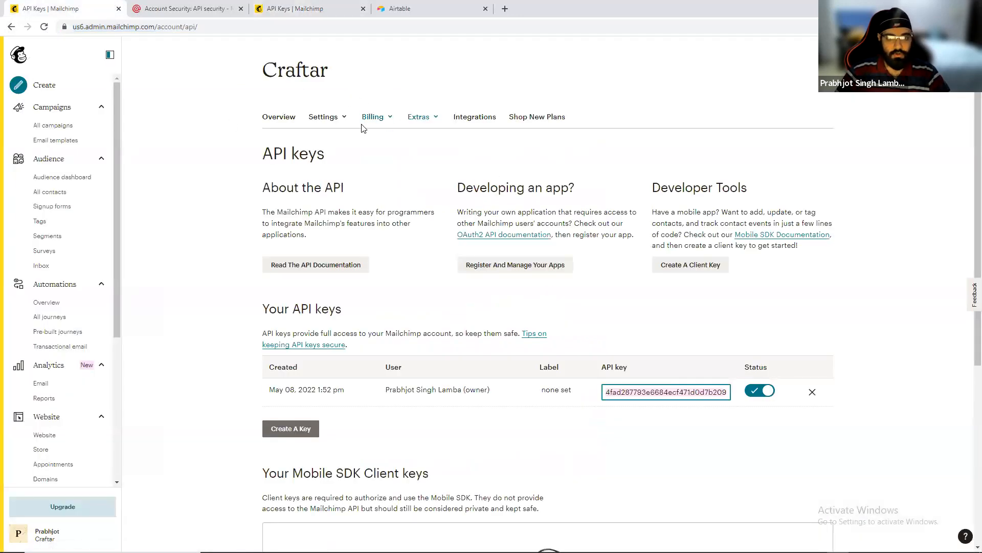
left_click(18, 531)
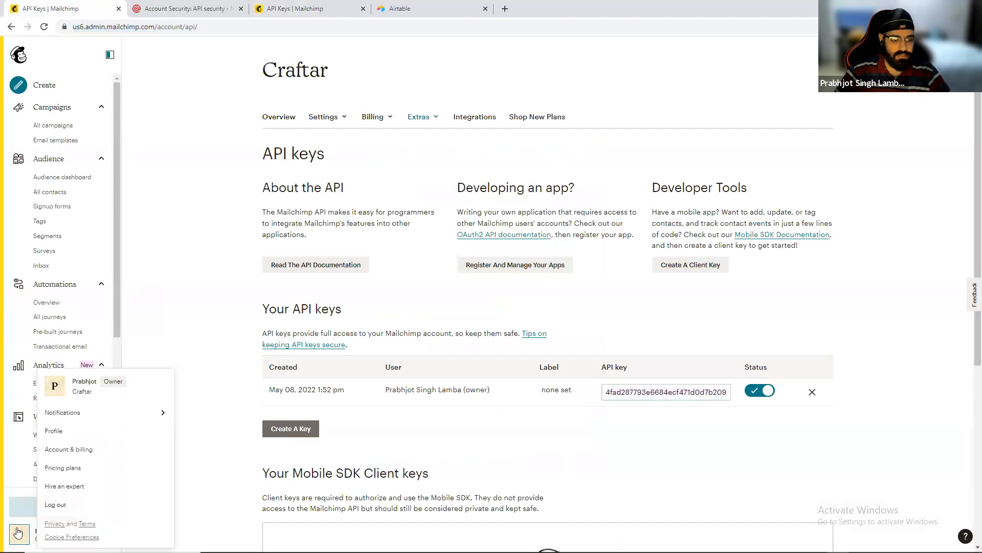
left_click(419, 117)
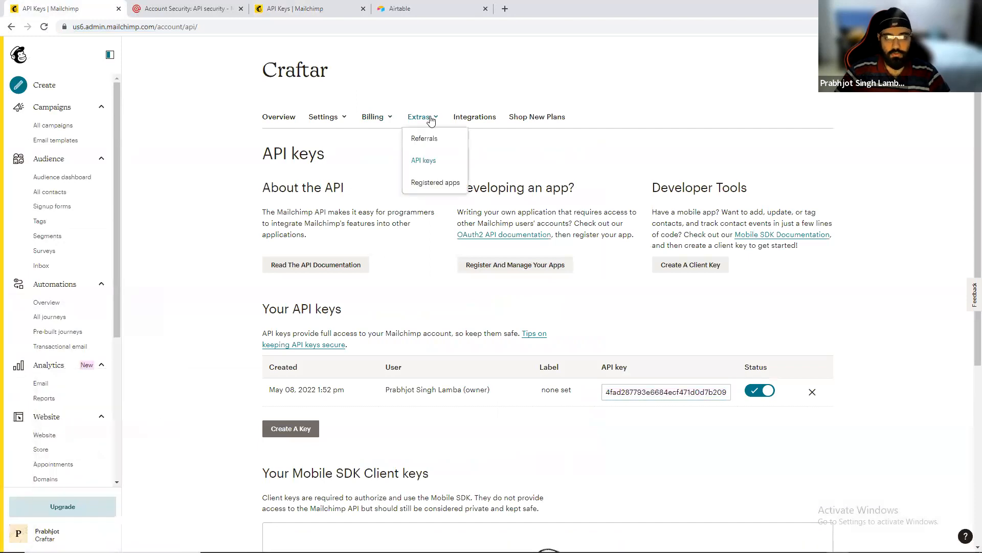
left_click(619, 389)
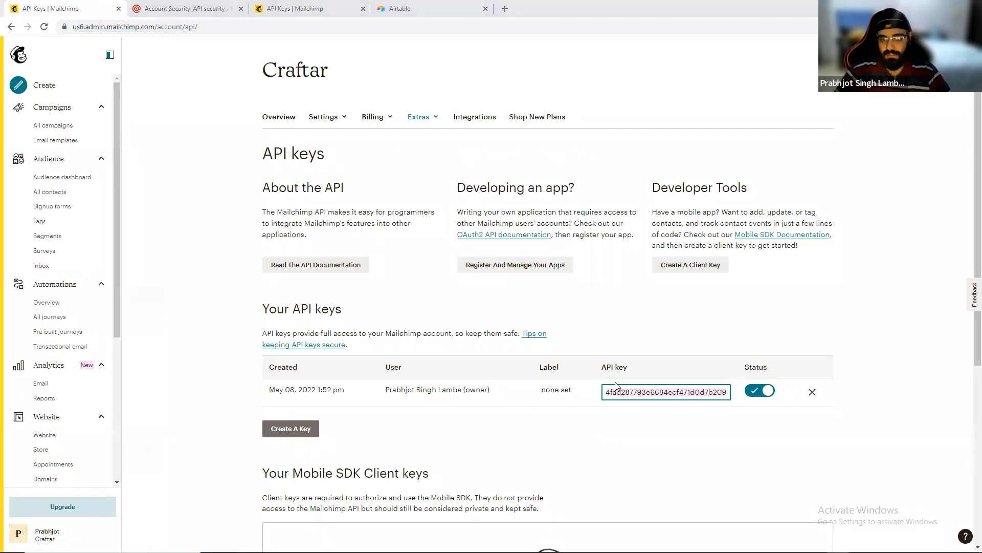
key("alt+Tab")
left_click(910, 289)
key("ctrl+v")
left_click(874, 332)
scroll(611, 321, "down", 1)
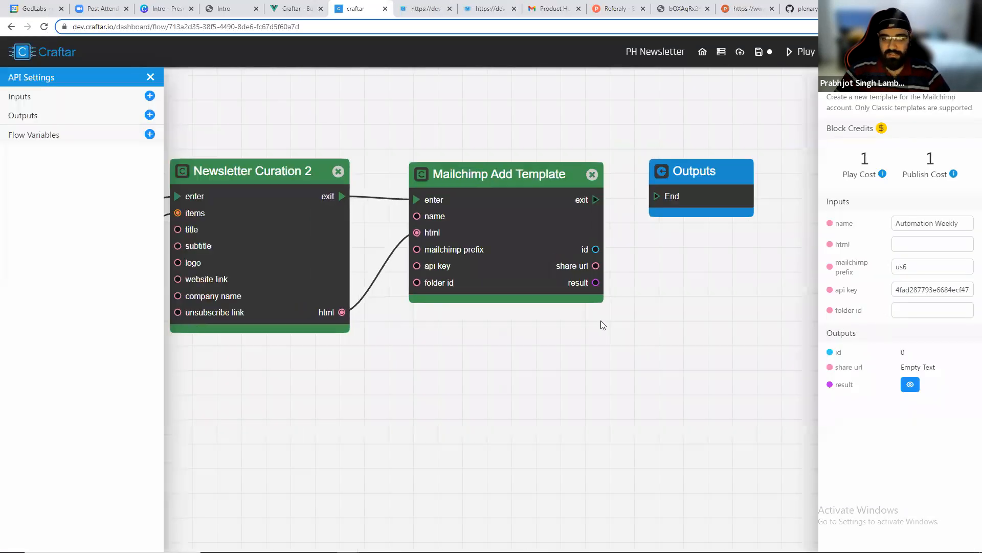
Open the email templates list in Mailchimp.
key("alt+Tab")
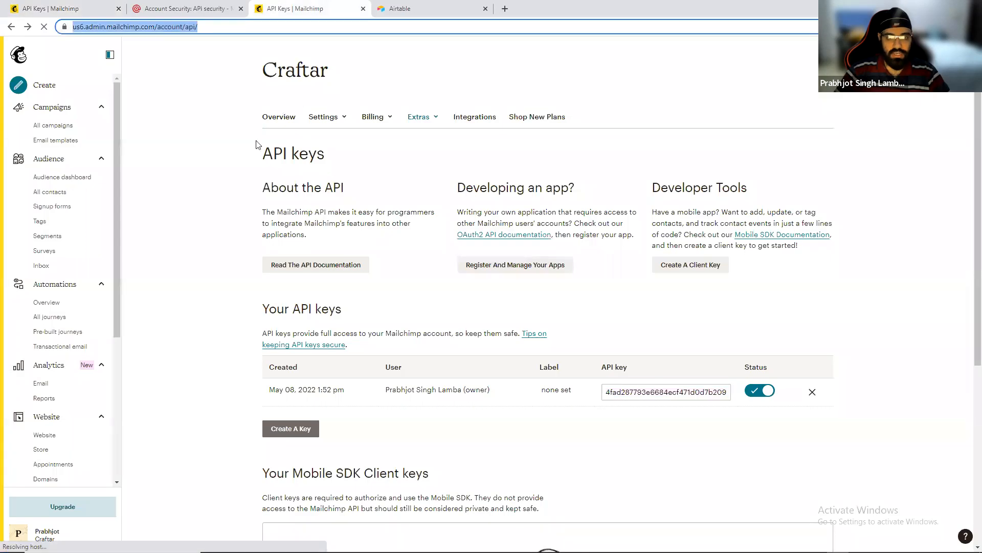
left_click(51, 140)
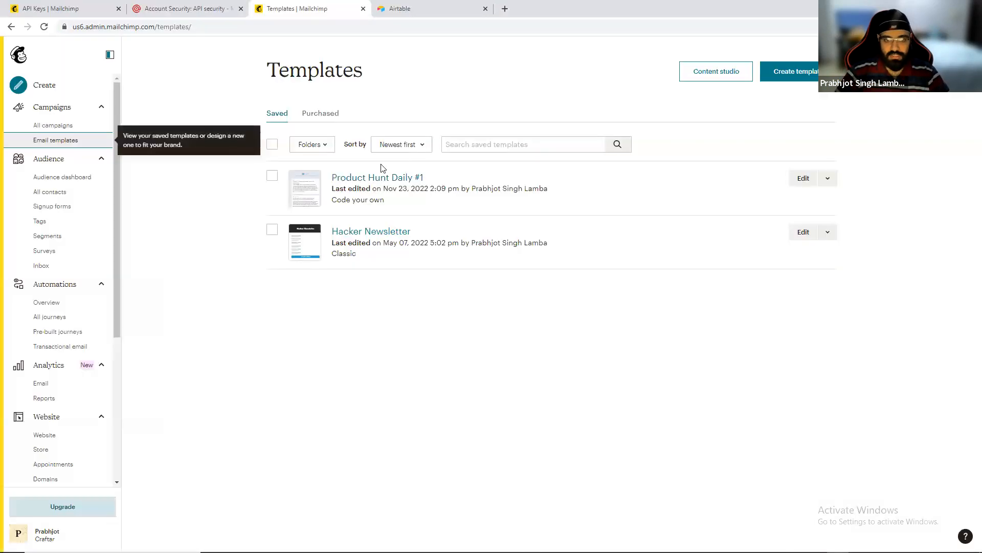
Connect the Mailchimp Add Template block's exit to the Outputs block's End.
key("alt+Tab")
scroll(501, 191, "down", 3)
left_click_drag(565, 198, 608, 199)
scroll(511, 123, "down", 2)
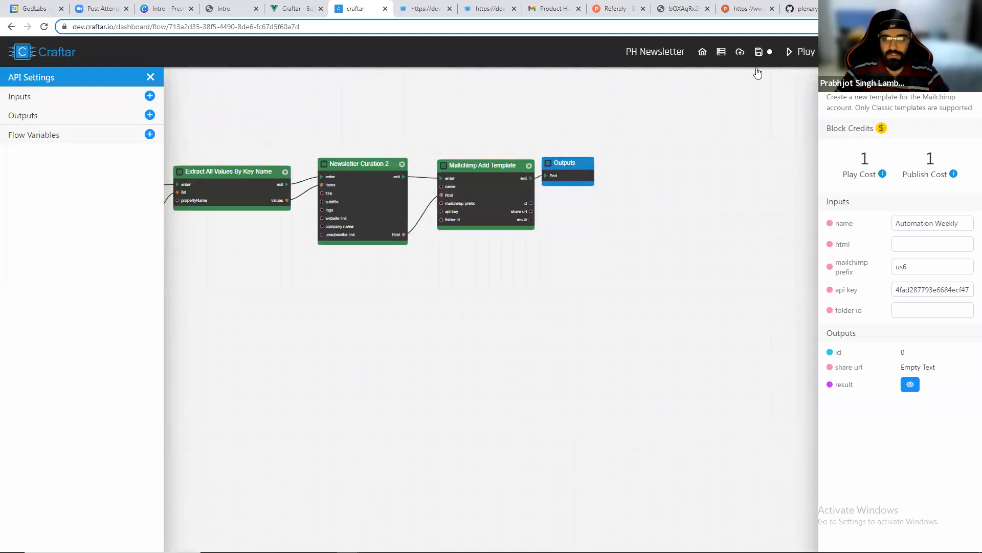
Run the flow.
left_click(800, 52)
left_click_drag(247, 135, 475, 140)
left_click_drag(330, 136, 419, 141)
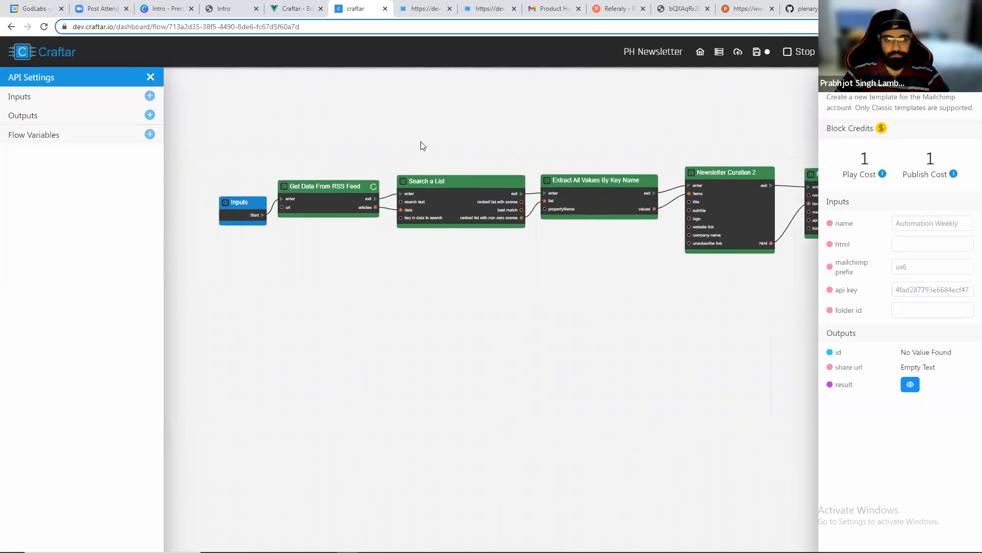
scroll(463, 218, "up", 5)
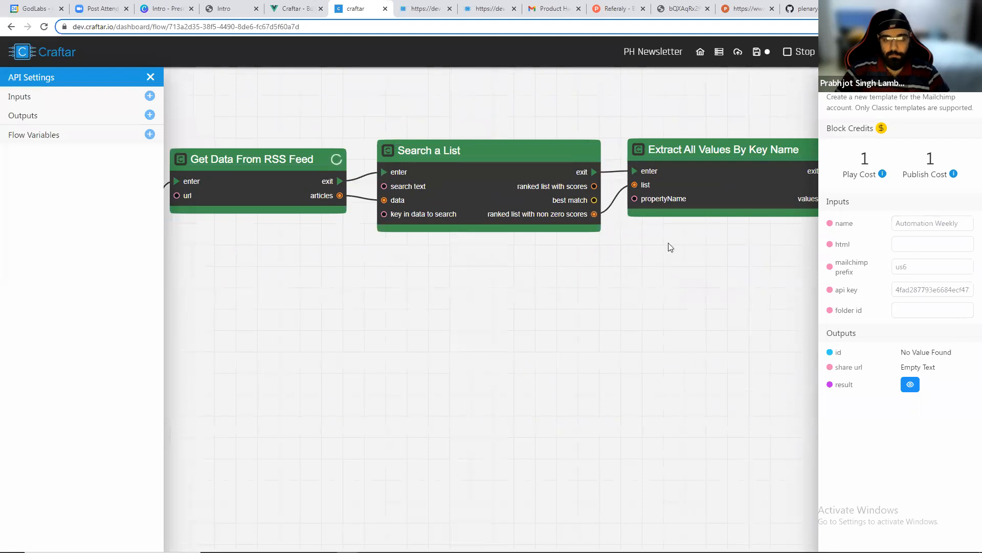
left_click_drag(746, 243, 567, 281)
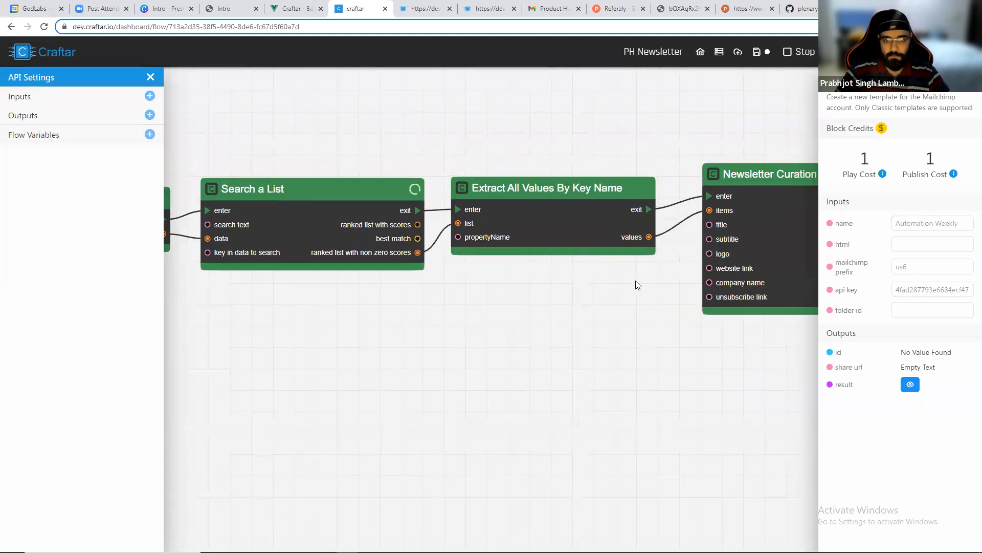
left_click_drag(710, 351, 522, 411)
left_click_drag(758, 385, 532, 391)
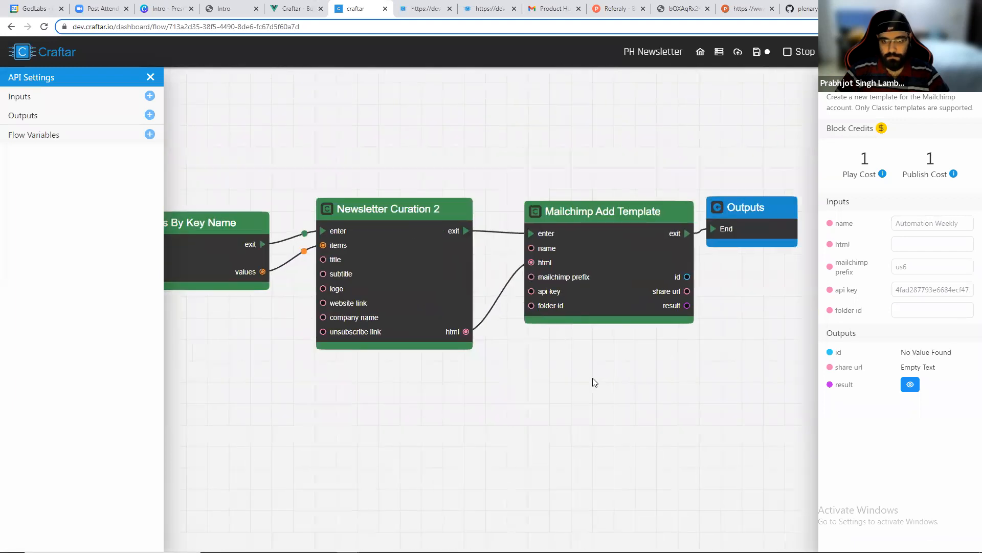
left_click_drag(680, 384, 521, 377)
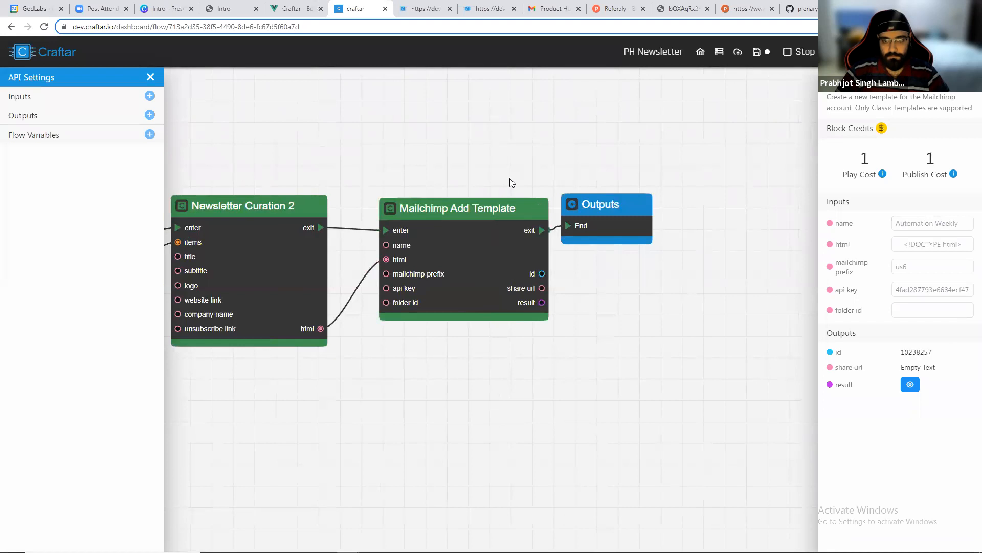
Refresh the Mailchimp templates list and preview the Automation Weekly template.
key("alt+Tab")
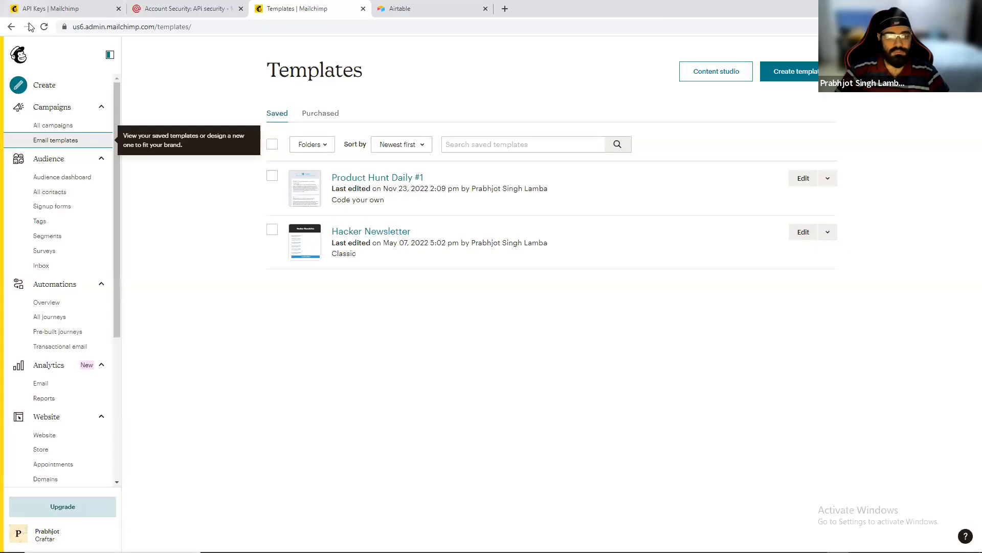
left_click(44, 27)
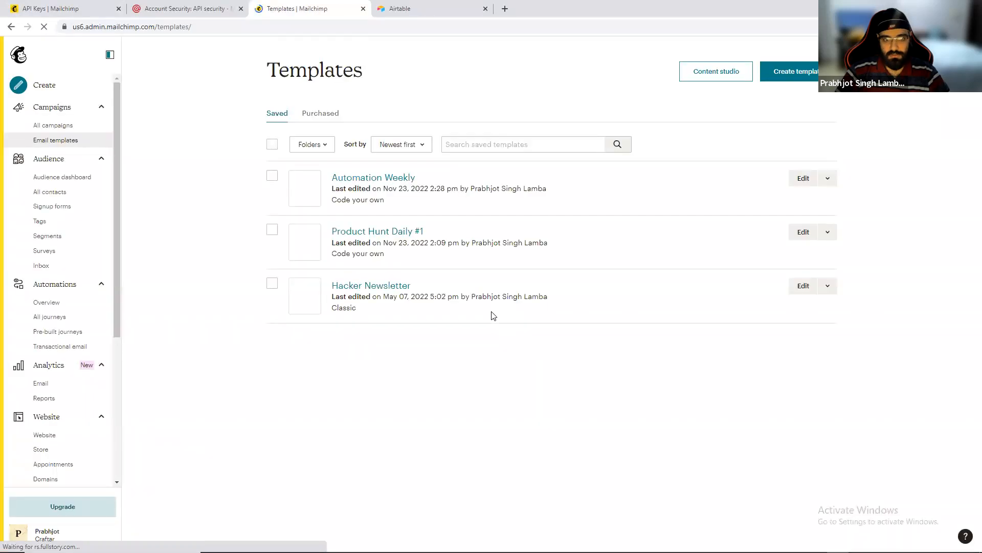
left_click(304, 187)
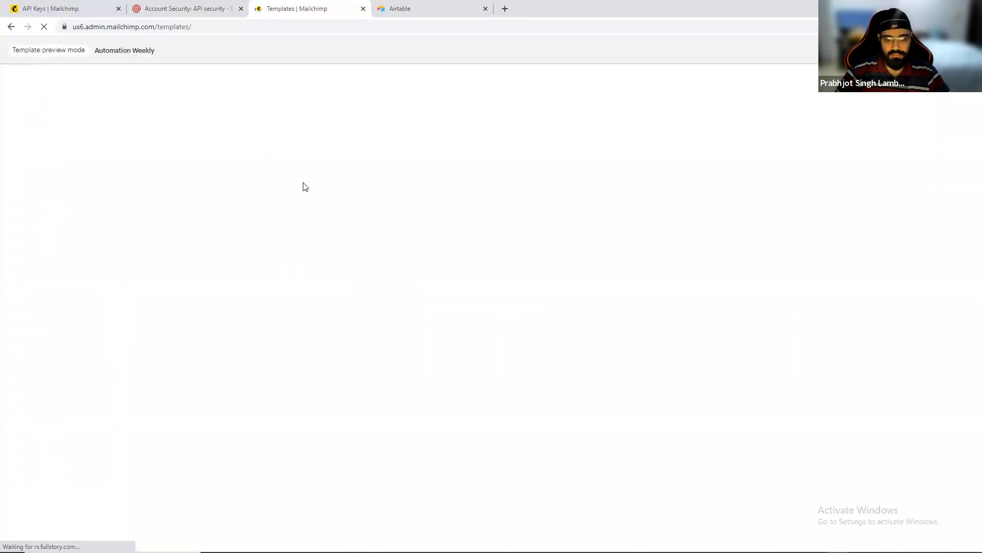
scroll(449, 245, "down", 9)
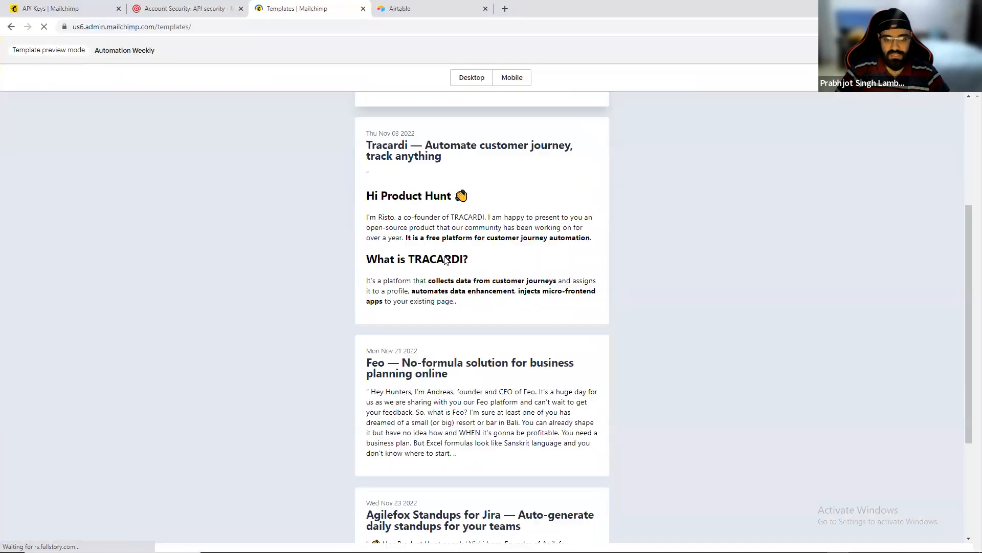
scroll(459, 316, "up", 9)
scroll(459, 316, "down", 7)
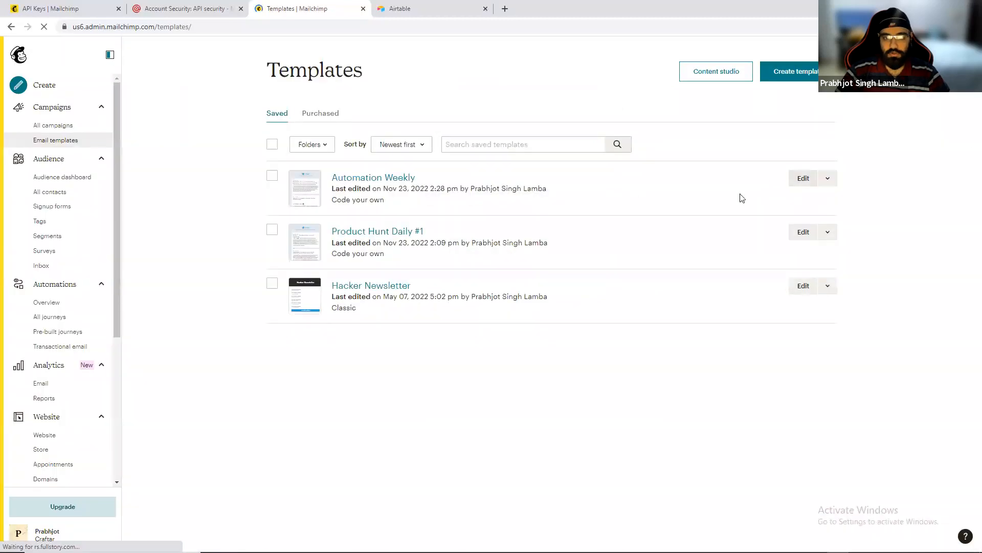
left_click(830, 179)
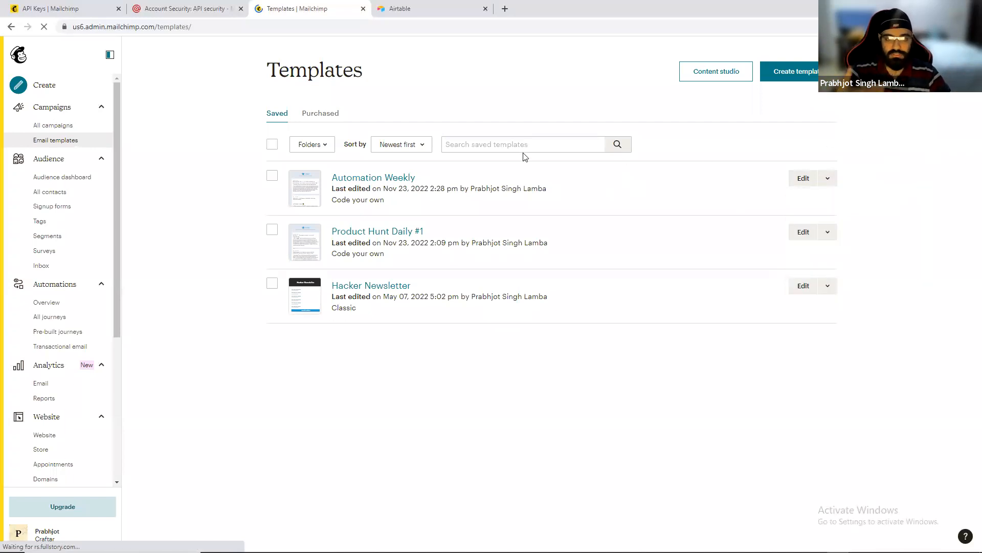
Publish the PH Newsletter API.
key("alt+Tab")
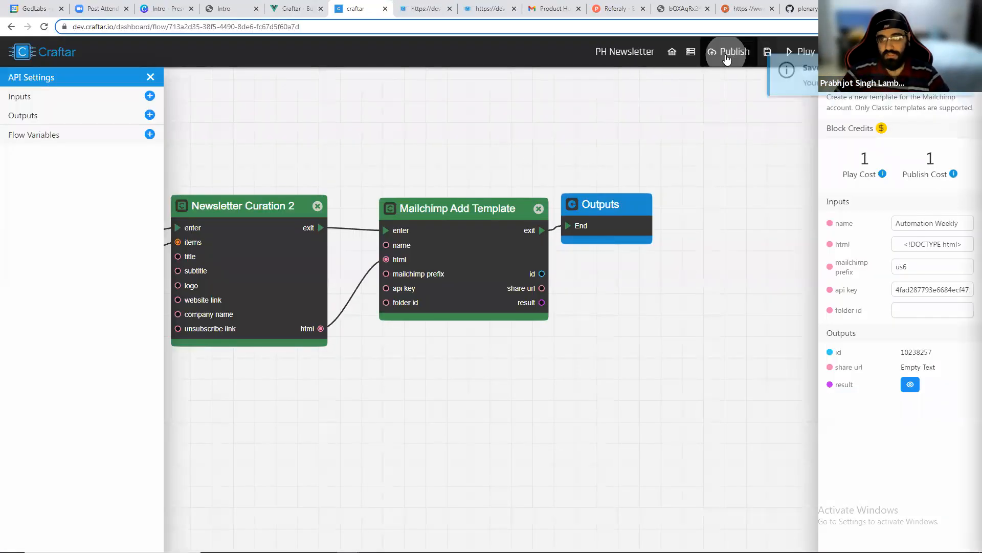
left_click(720, 52)
left_click(918, 103)
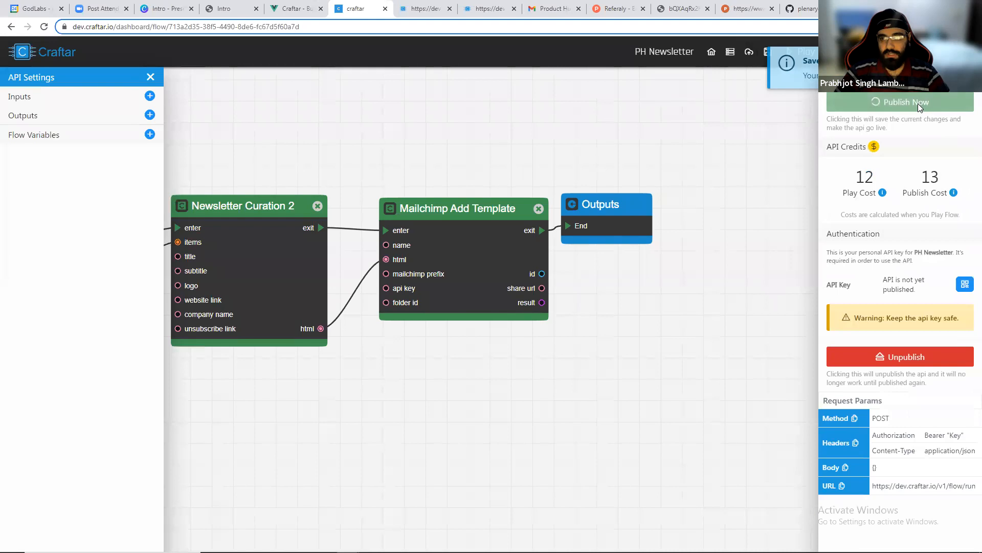
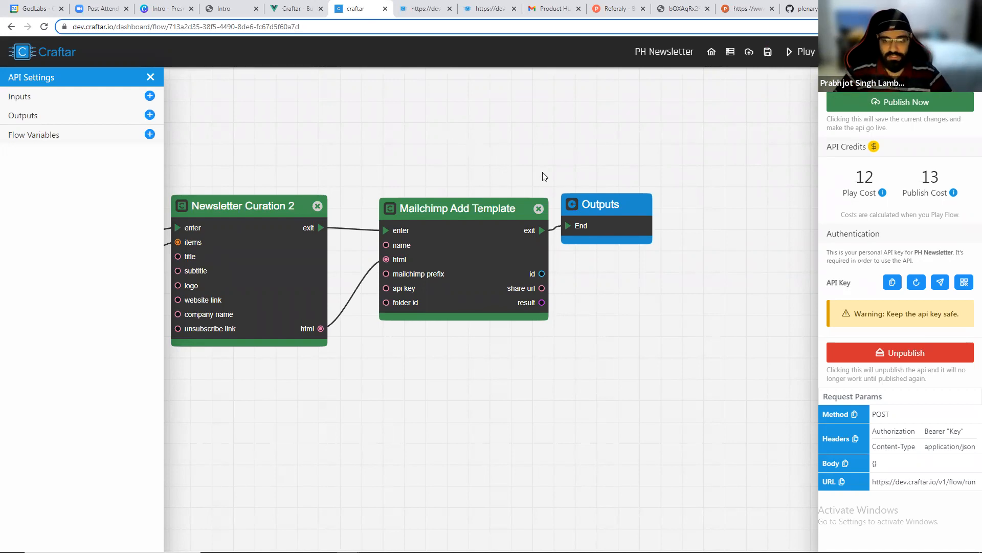
Delete the Mailchimp Add Template block from the flow.
left_click_drag(593, 212, 605, 216)
scroll(567, 209, "down", 4)
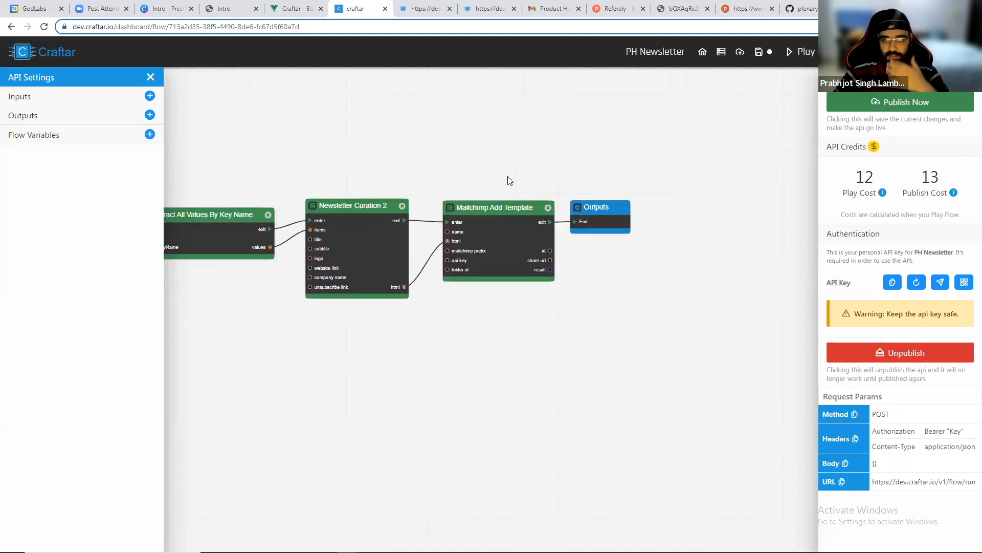
left_click_drag(414, 165, 549, 171)
scroll(596, 205, "up", 3)
scroll(696, 209, "up", 1)
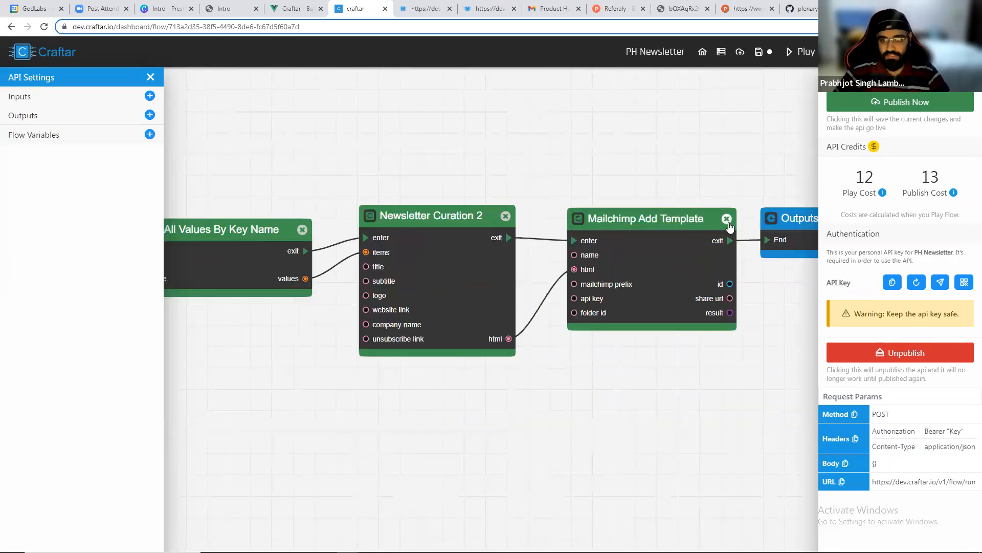
left_click(727, 219)
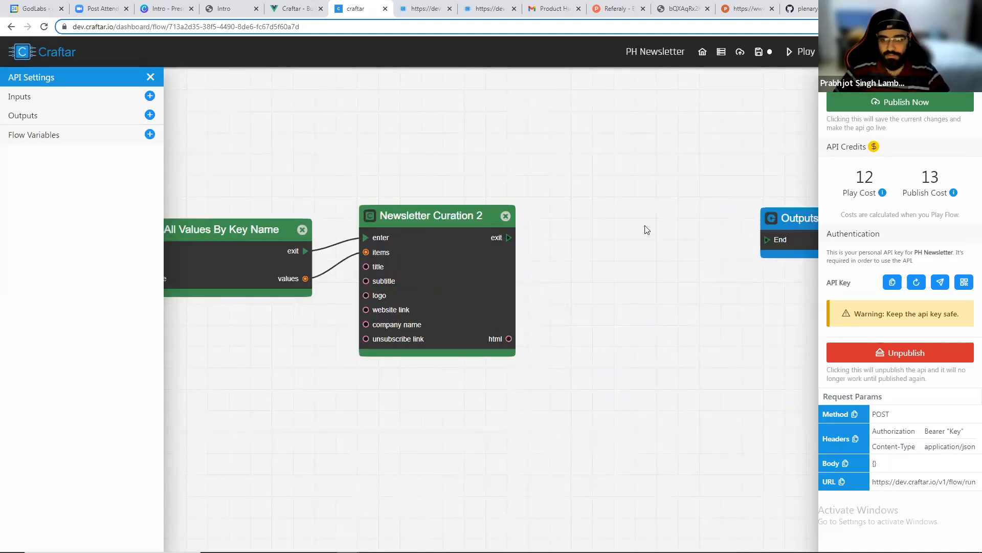
Add a Mailgun Send Email block next to Newsletter Curation 2 by searching for mailgun.
left_click_drag(561, 197, 502, 195)
right_click(500, 191)
type("mailgun")
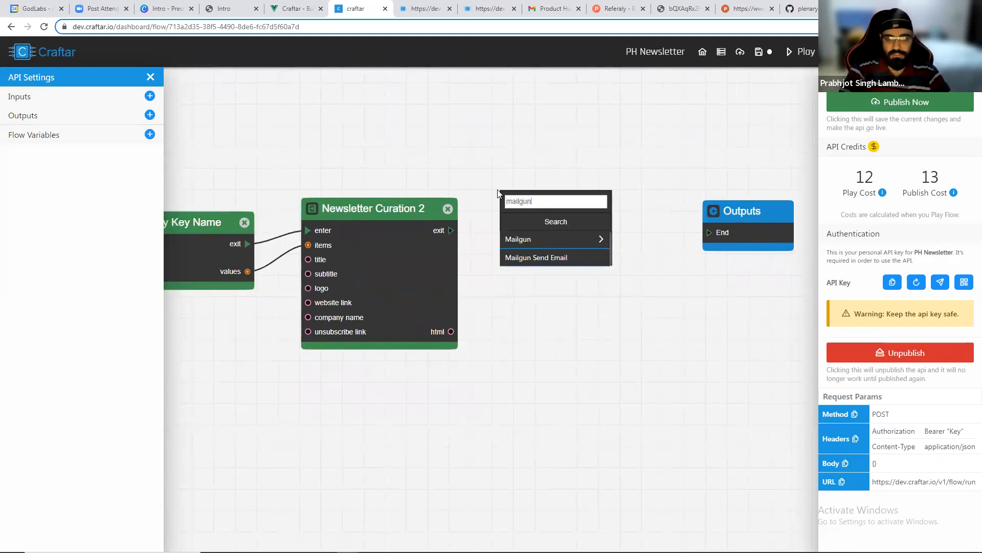
left_click(561, 260)
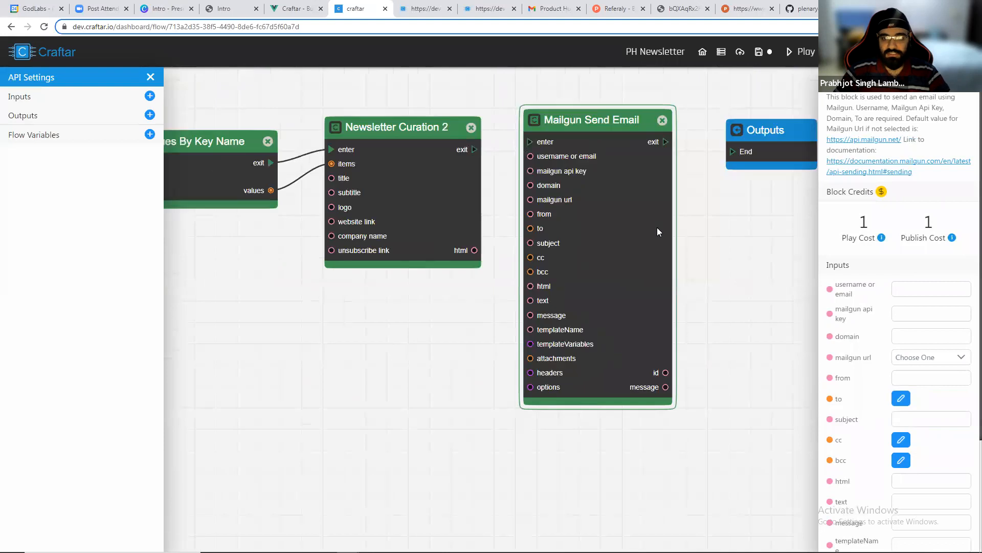
Copy the Mailgun private API key from the Mailgun account security page and paste it into the block's mailgun api key field.
scroll(659, 225, "up", 1)
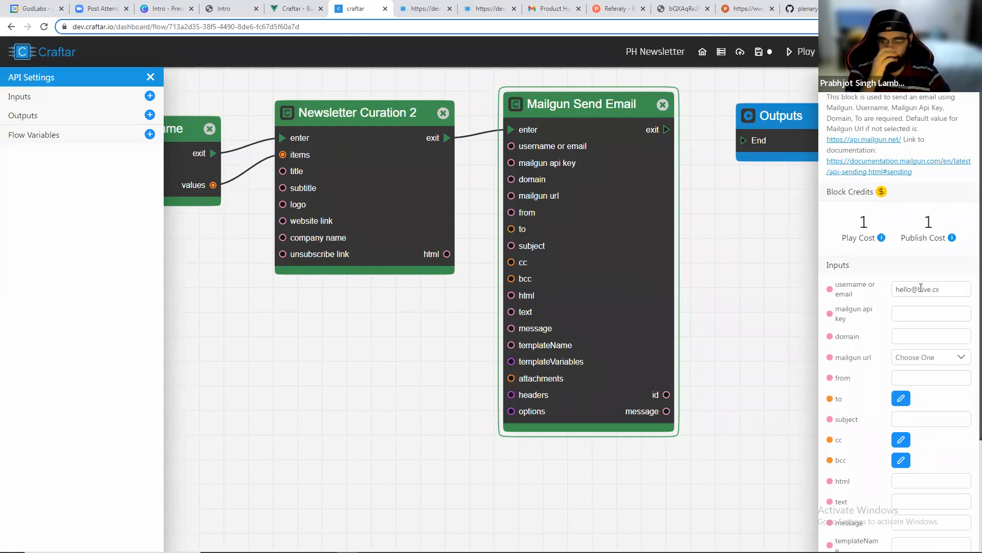
key("alt+Tab")
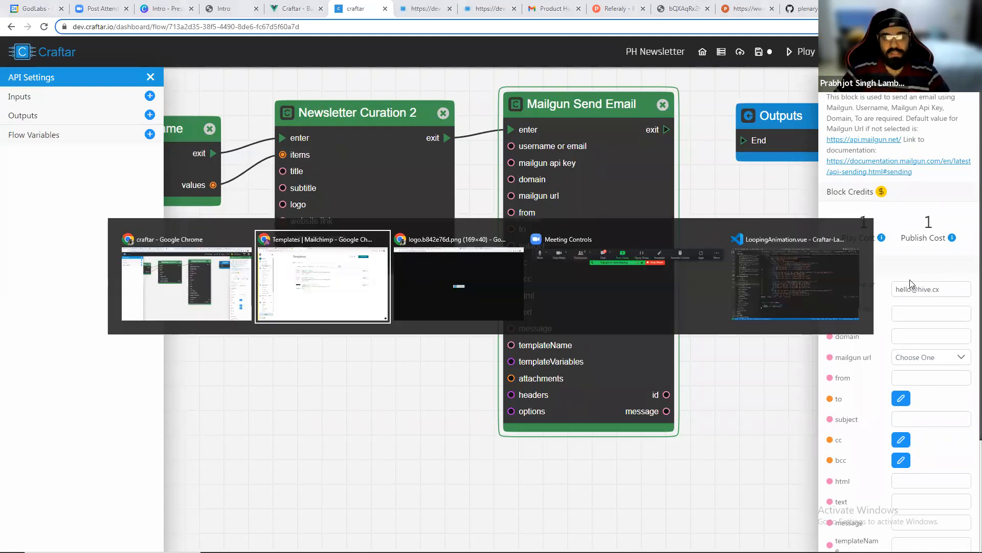
key("ctrl+shift+Tab")
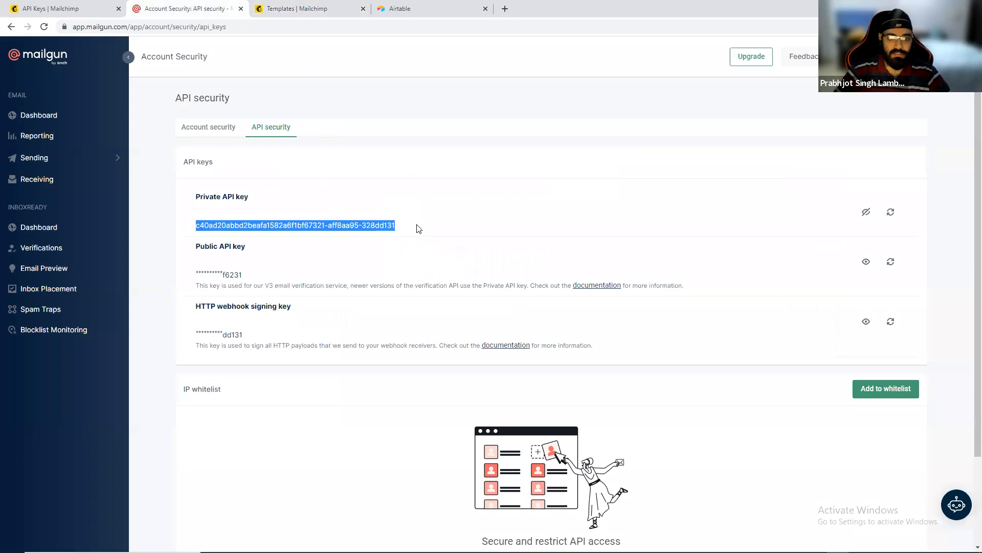
left_click(335, 192)
left_click(920, 58)
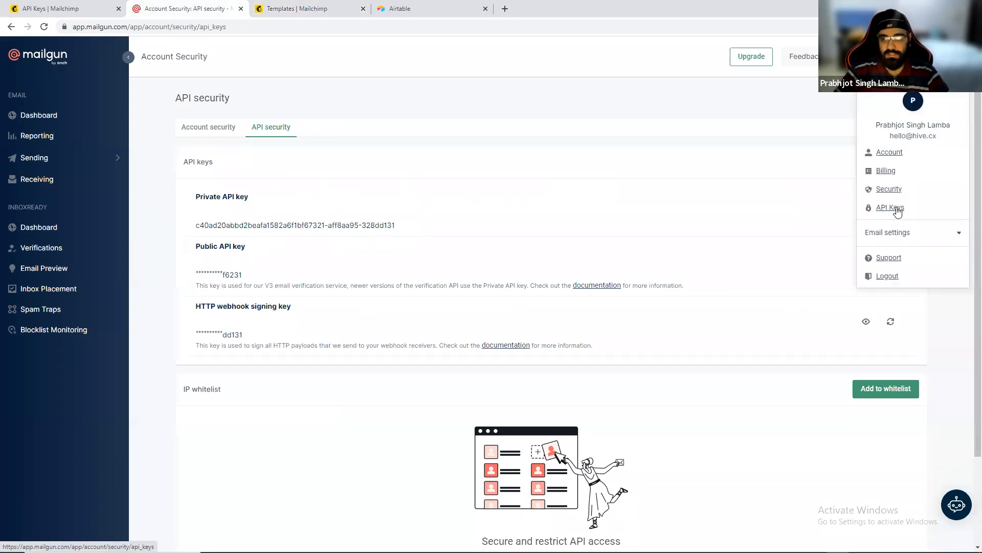
left_click(352, 178)
left_click_drag(203, 202, 326, 226)
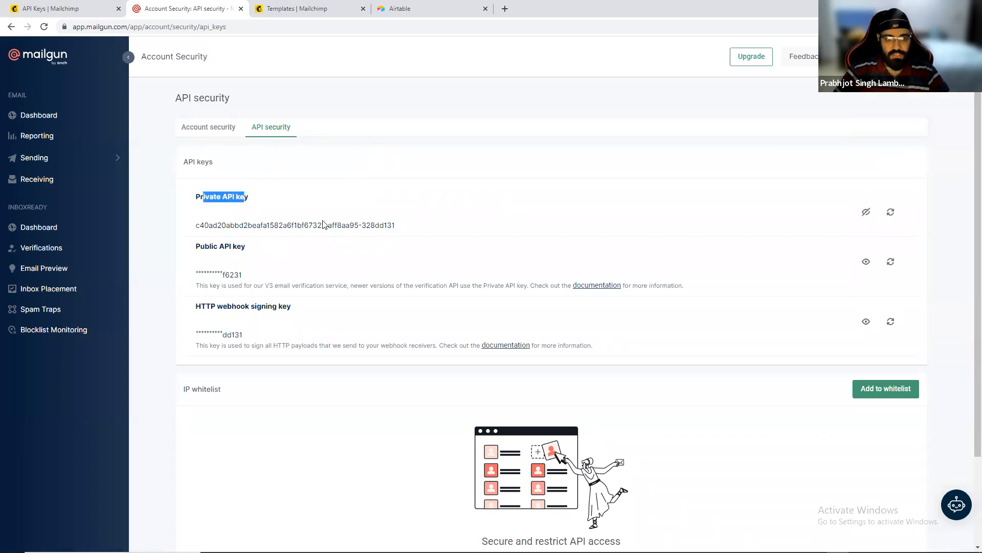
left_click_drag(397, 227, 195, 231)
key("ctrl+c")
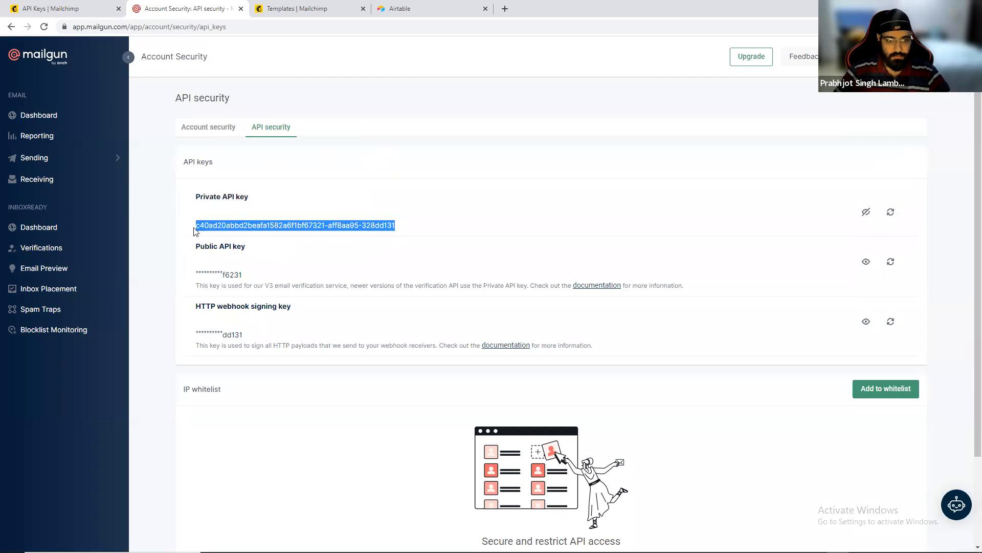
key("alt+Tab")
key("ctrl+v")
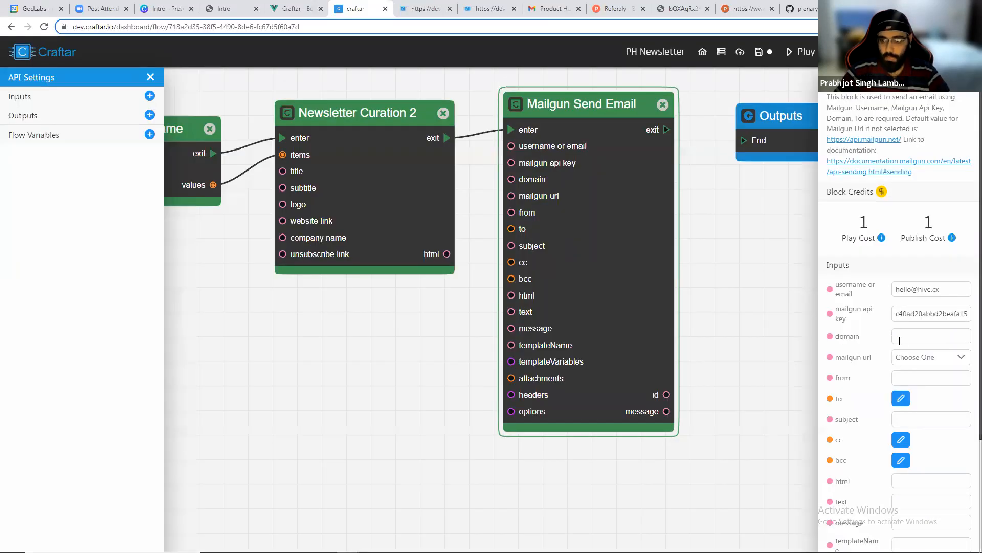
Set the Mailgun block's domain to hive.cx.
key("alt+Tab")
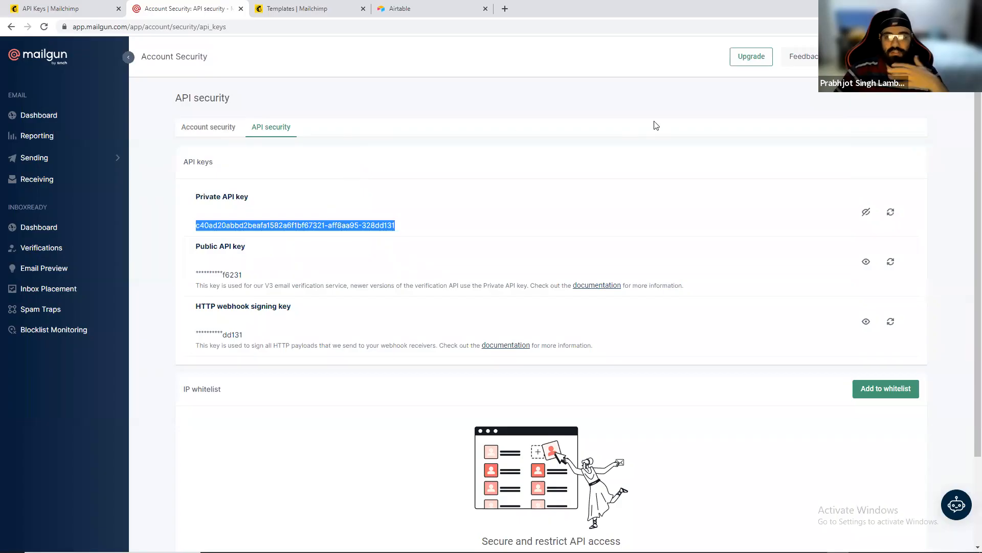
left_click(93, 132)
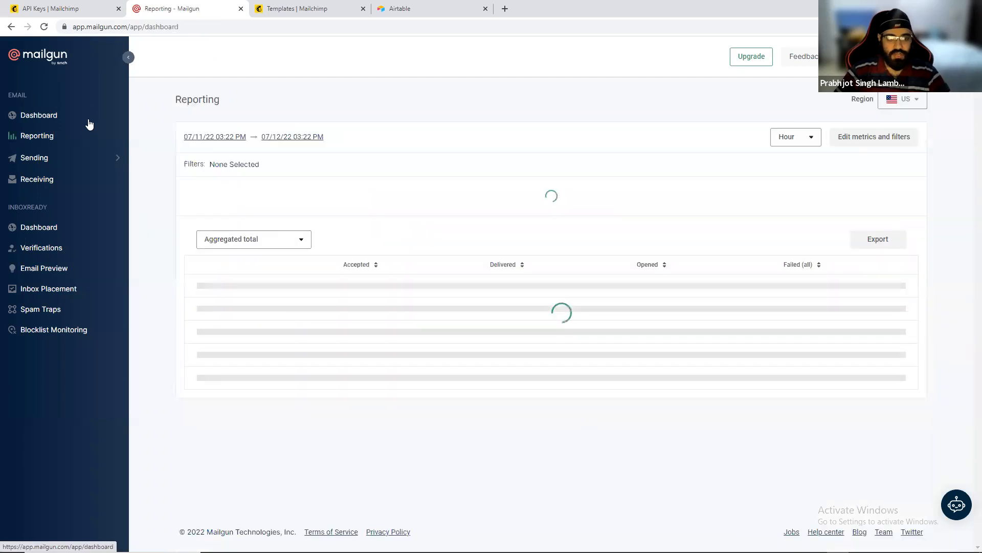
left_click(89, 124)
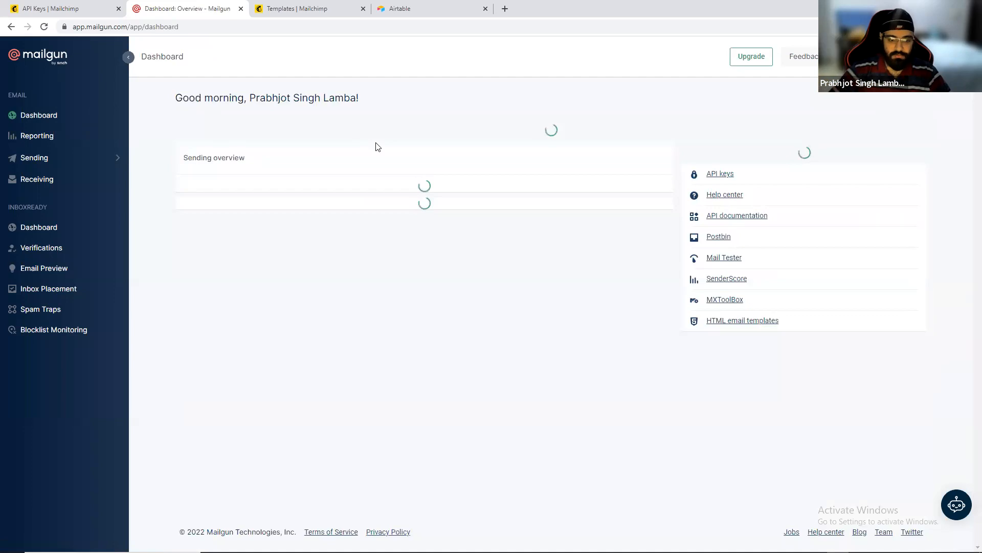
key("alt+Tab")
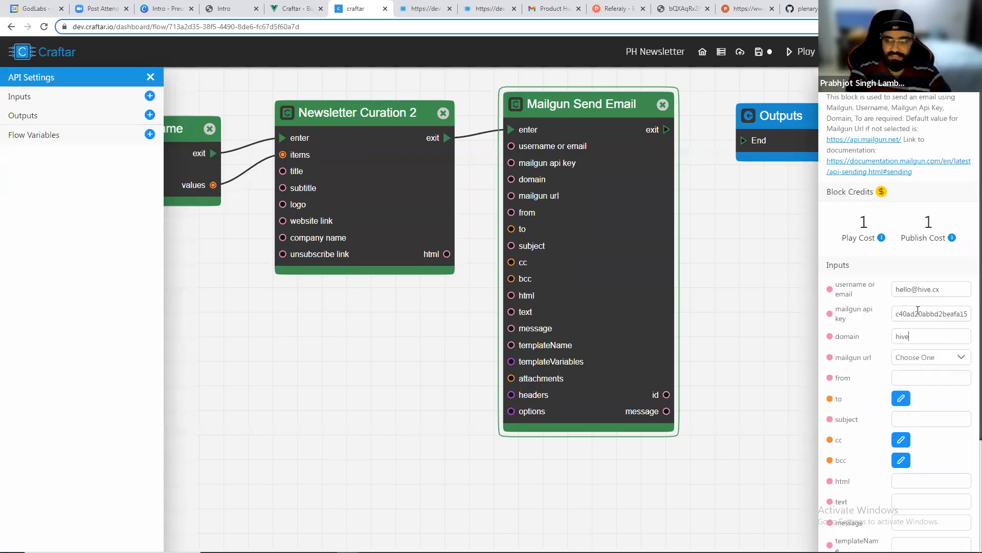
key("Tab")
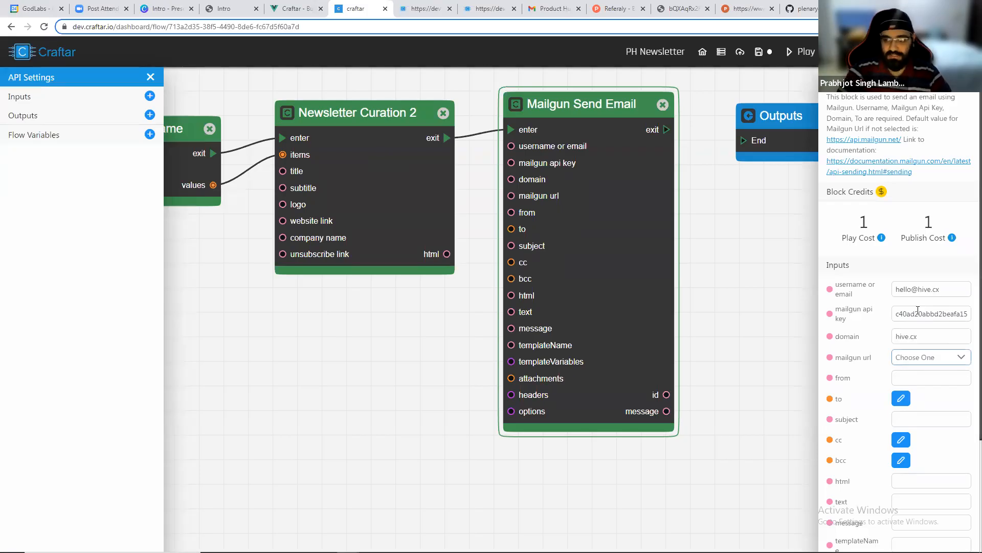
left_click(947, 357)
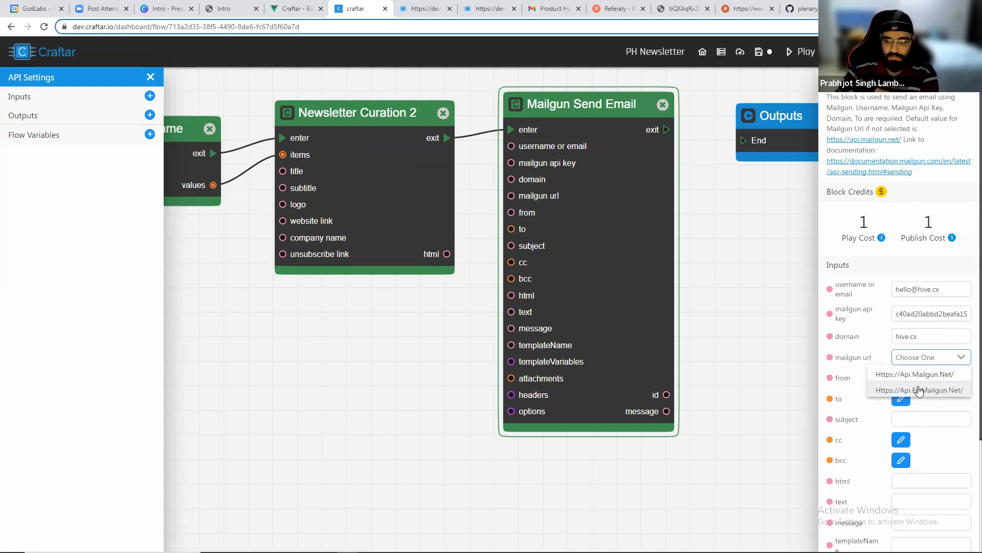
left_click(920, 376)
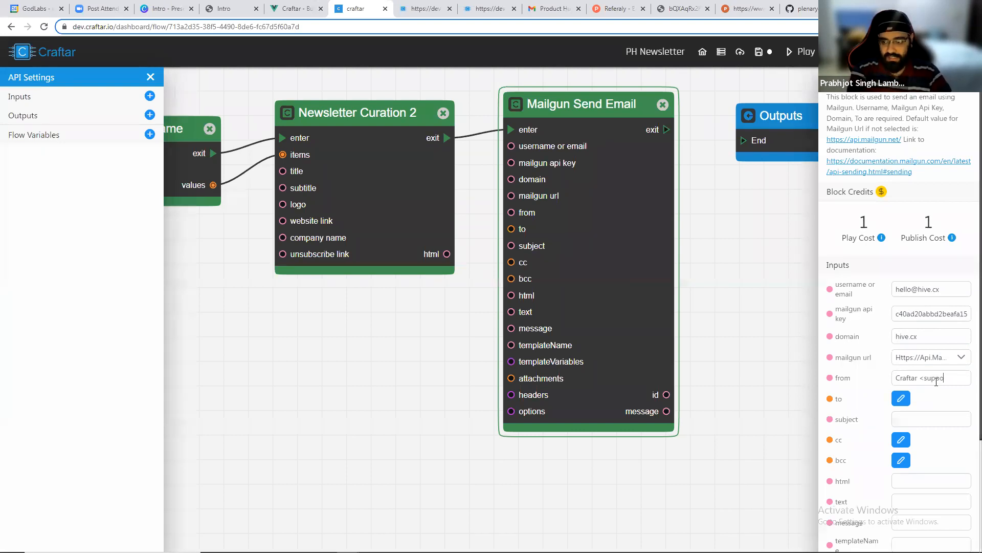
type("tar.io>")
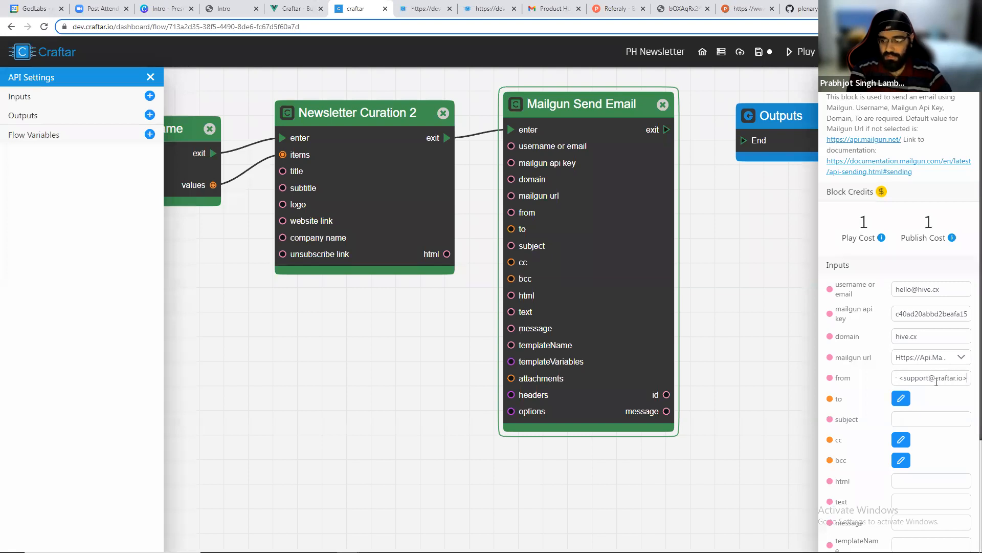
Add the recipient's e-mail address as an entry in the to list.
left_click(902, 398)
left_click(920, 261)
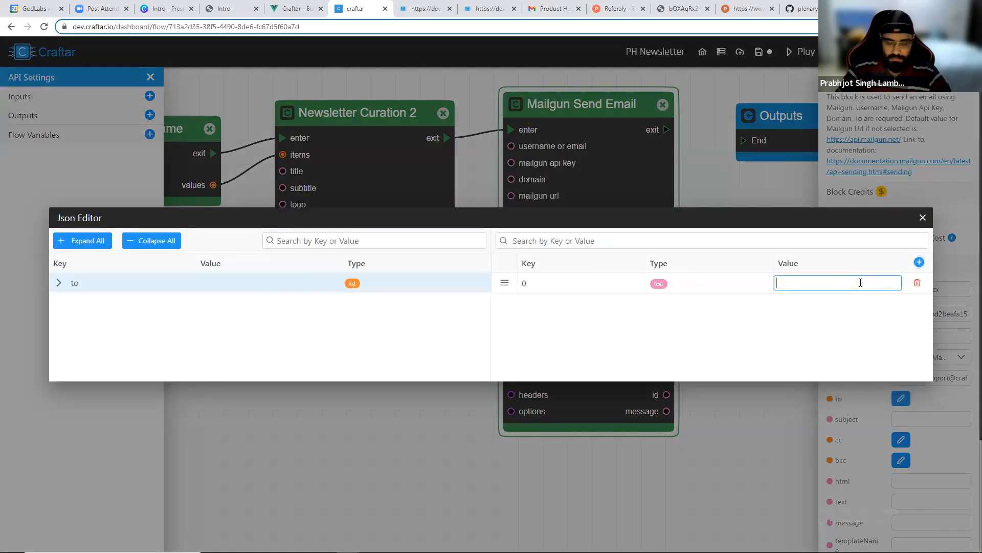
key("Return")
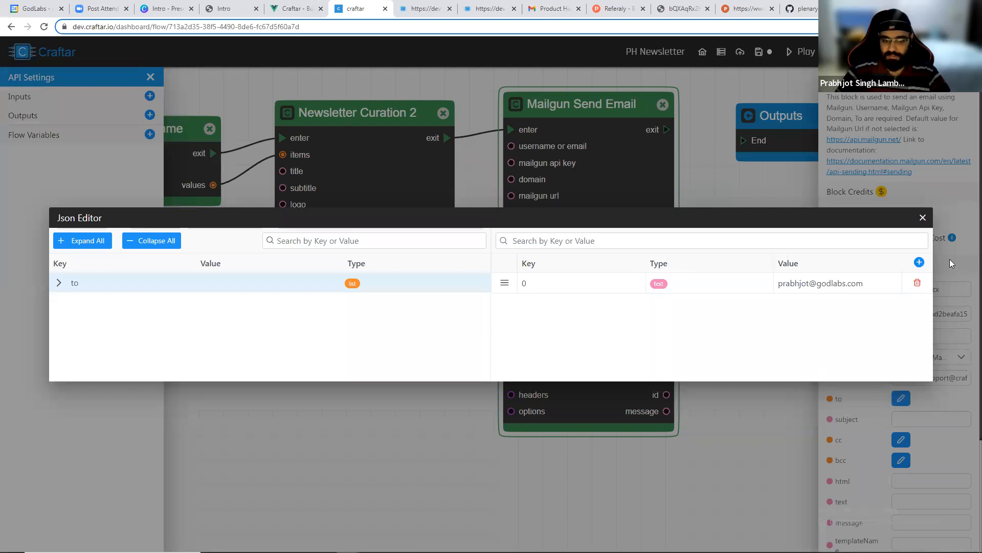
left_click(922, 220)
Set the email subject to Automation Daily #1.
scroll(907, 321, "down", 2)
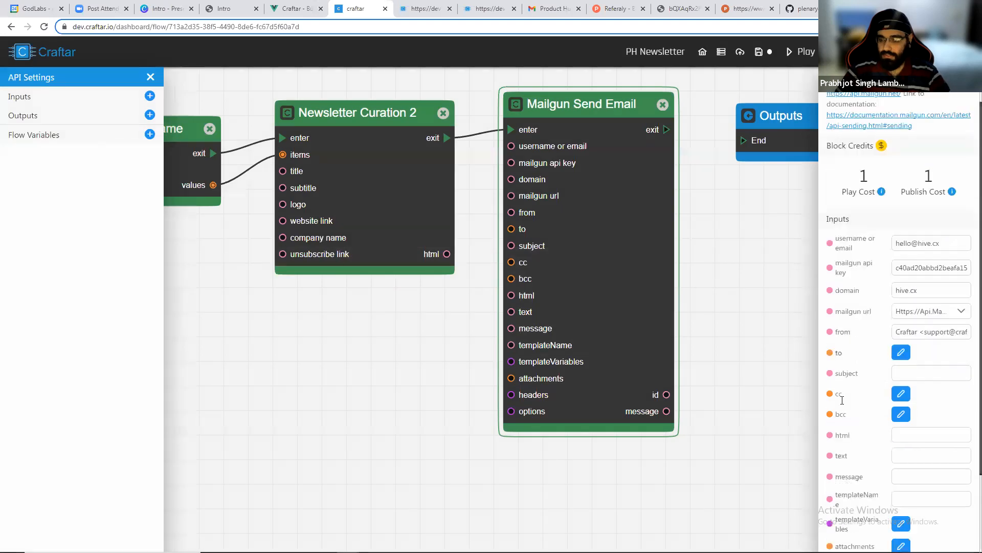
left_click(911, 317)
type("Automatoin")
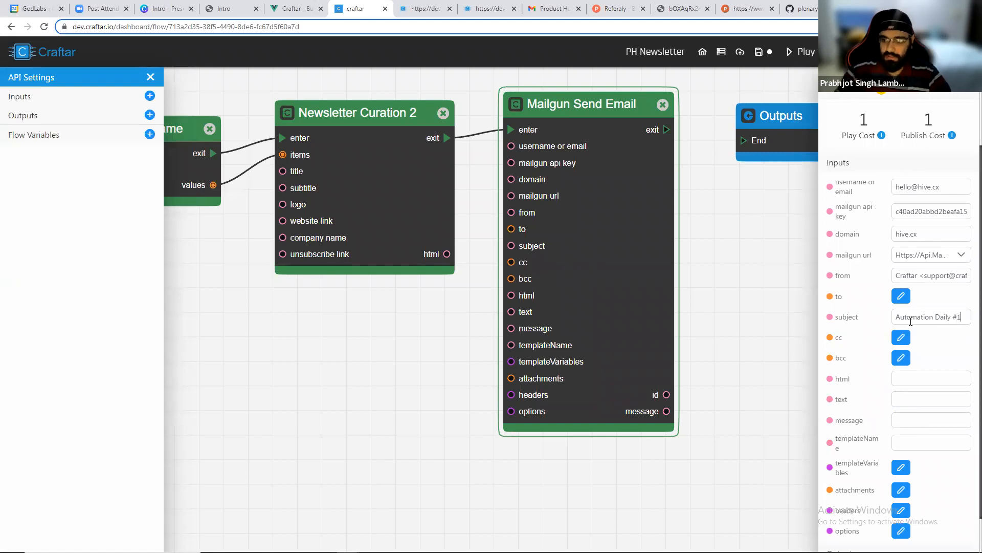
Connect Newsletter Curation 2's html output to the Mailgun Send Email block's html input.
scroll(911, 321, "down", 1)
scroll(734, 367, "down", 3)
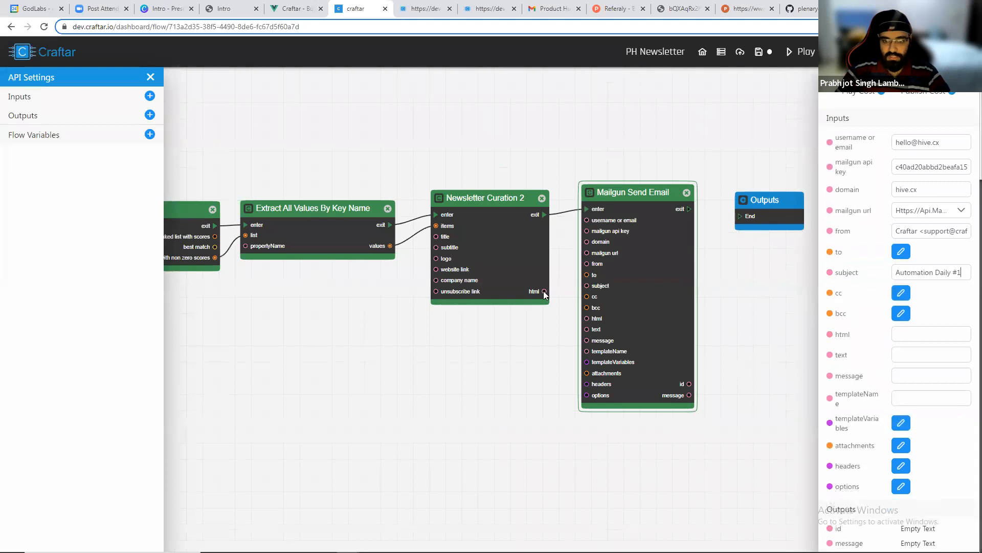
scroll(543, 291, "up", 3)
left_click_drag(547, 296, 597, 328)
Connect the Mailgun Send Email block's exit to the Outputs block's End.
scroll(546, 369, "down", 2)
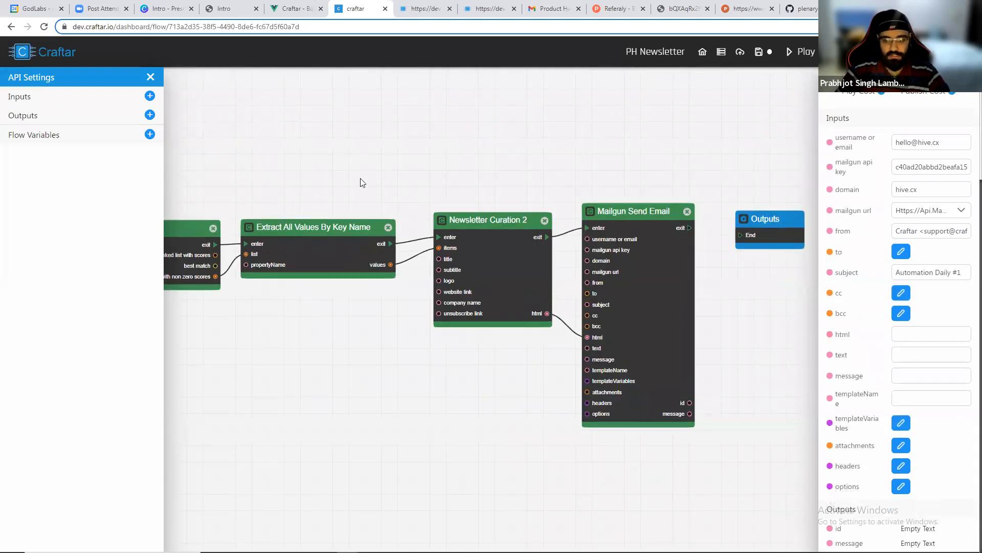
left_click_drag(362, 183, 465, 171)
scroll(465, 171, "down", 2)
left_click_drag(703, 207, 743, 214)
left_click(743, 213)
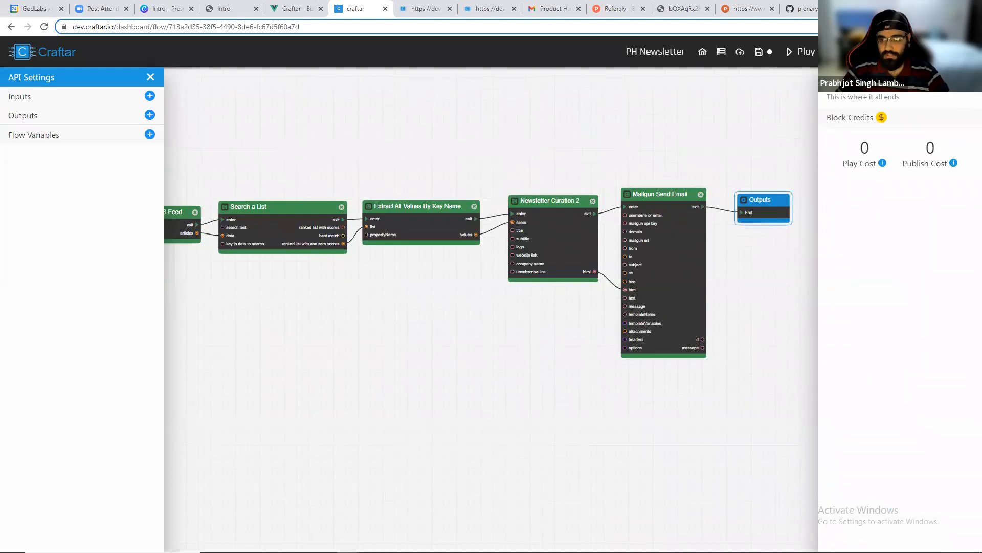
Run the flow.
left_click(801, 51)
scroll(293, 192, "down", 1)
left_click_drag(331, 172, 449, 165)
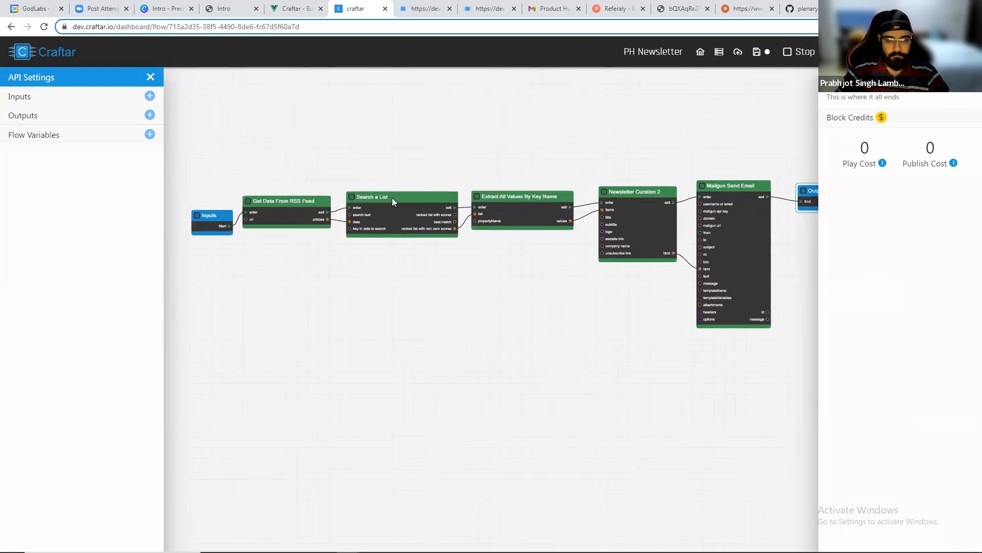
scroll(442, 241, "up", 3)
left_click_drag(567, 270, 417, 268)
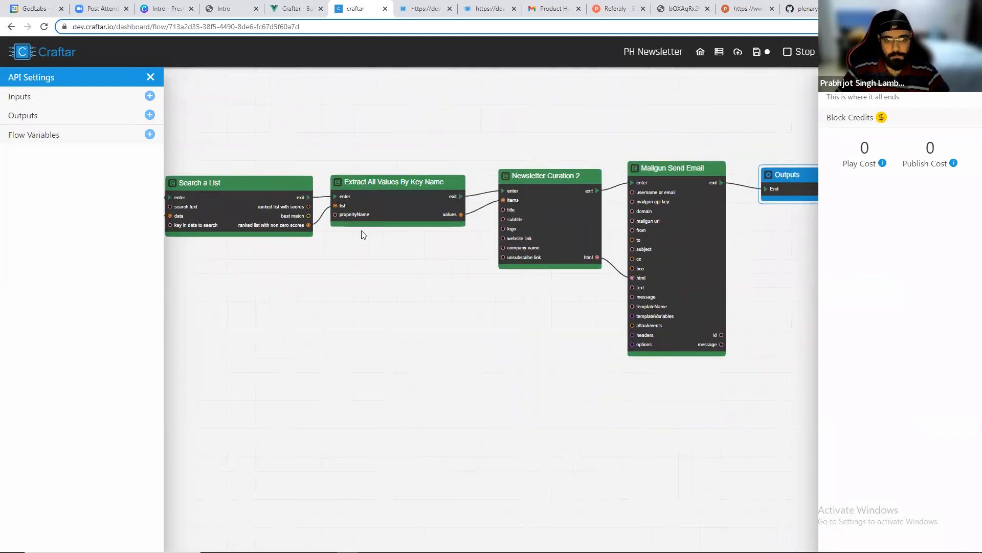
scroll(361, 234, "up", 2)
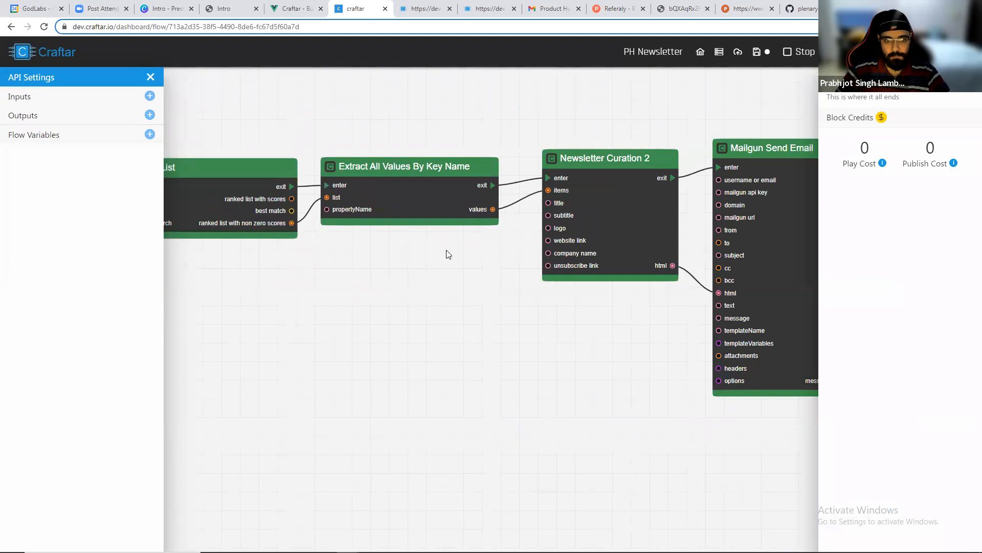
left_click_drag(520, 257, 346, 265)
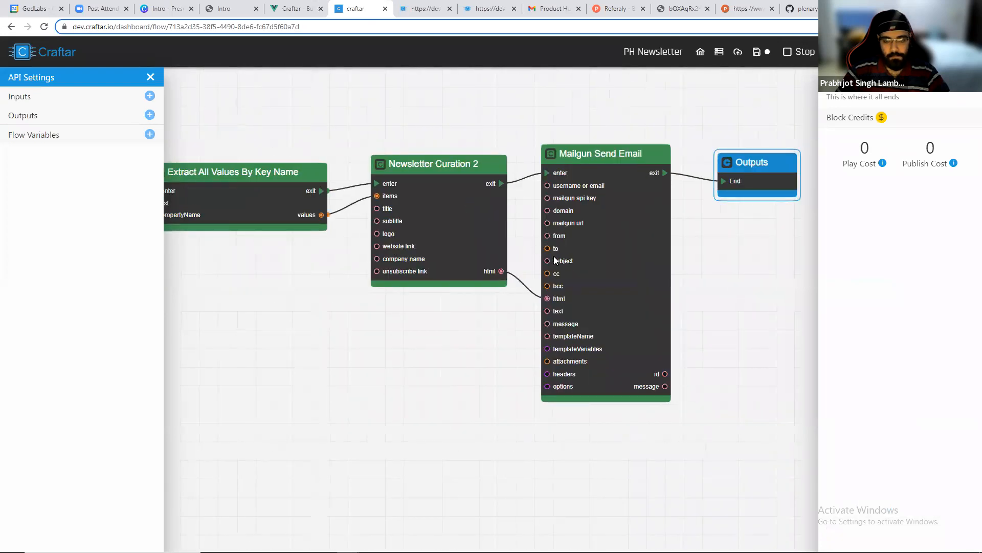
scroll(721, 241, "up", 1)
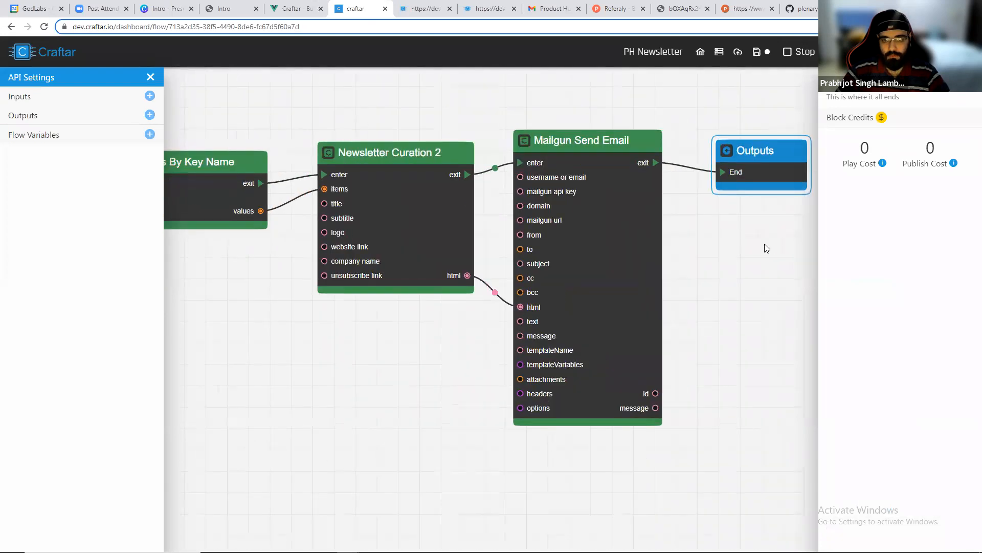
left_click_drag(762, 246, 604, 247)
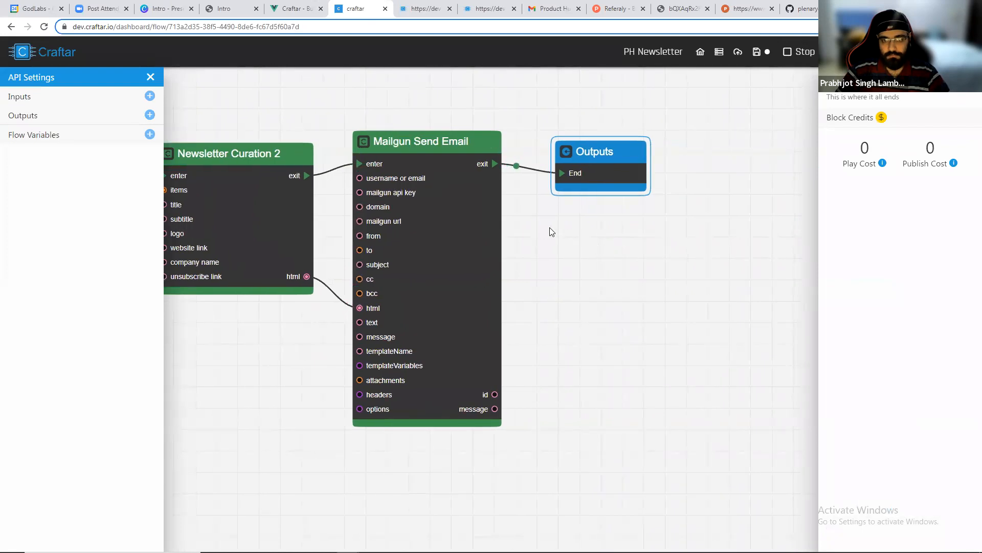
Switch to the Gmail tab and open the inbox to check for the Automation Daily #1 email.
left_click(549, 7)
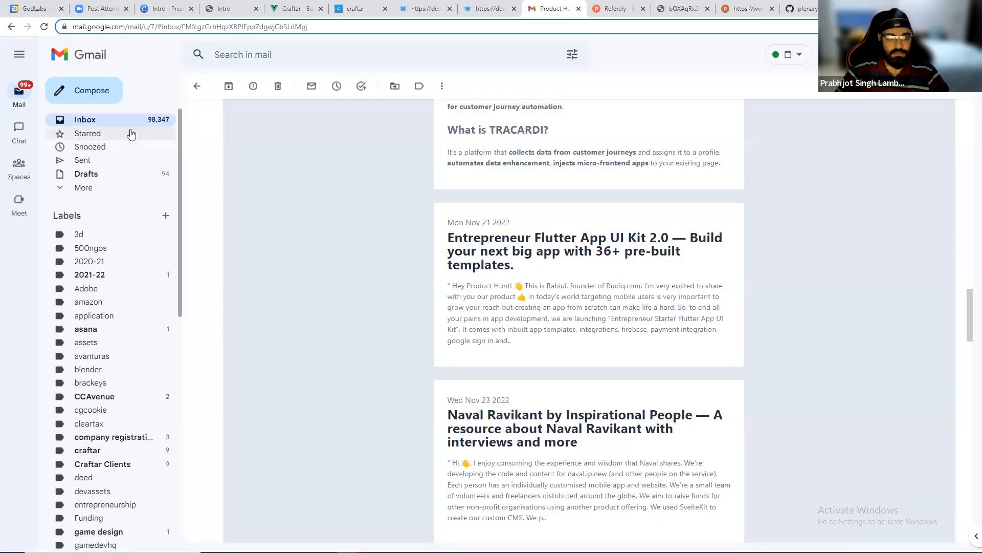
left_click(116, 123)
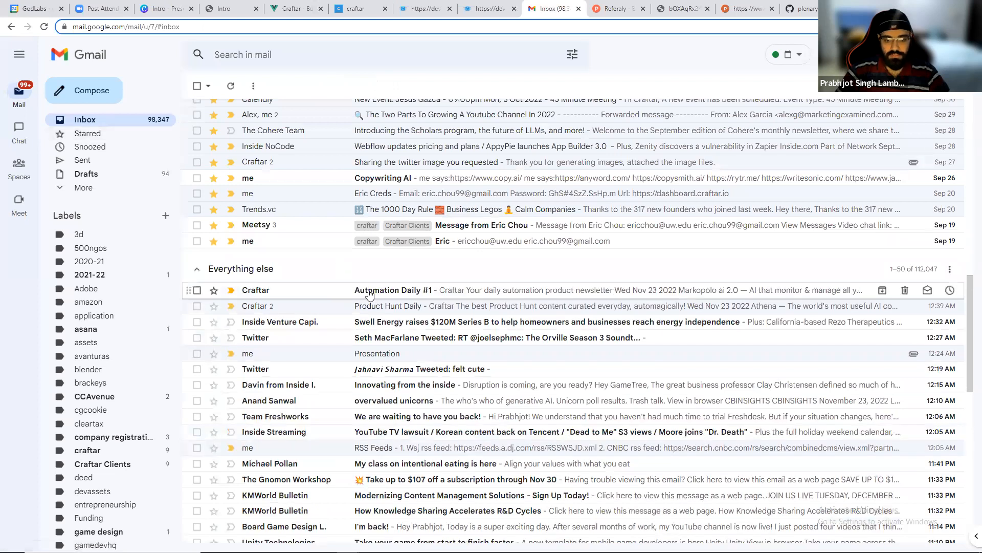
Open the Automation Daily #1 email, scroll through it, and follow the Markopolo ai 2.0 link before returning to the inbox.
left_click(371, 291)
scroll(544, 267, "down", 15)
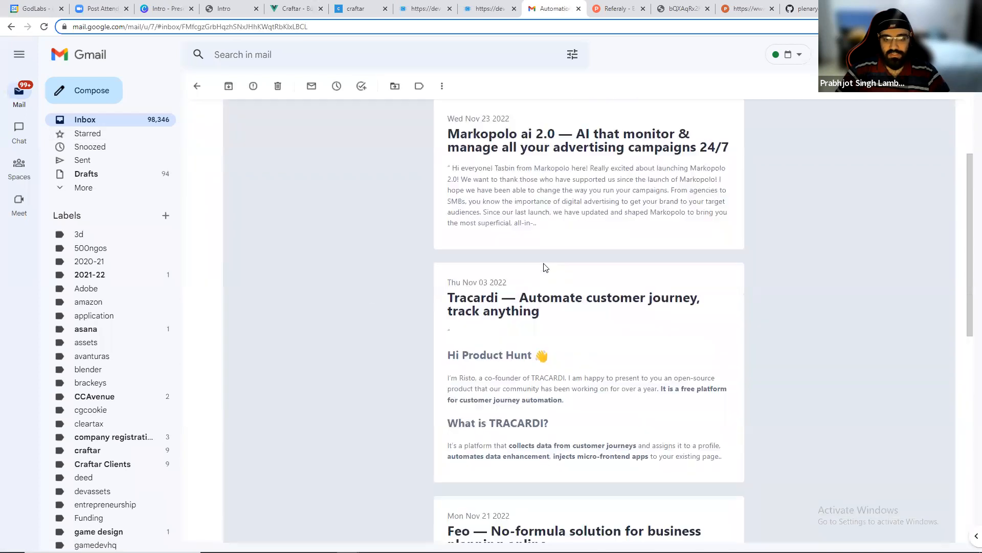
scroll(593, 361, "up", 15)
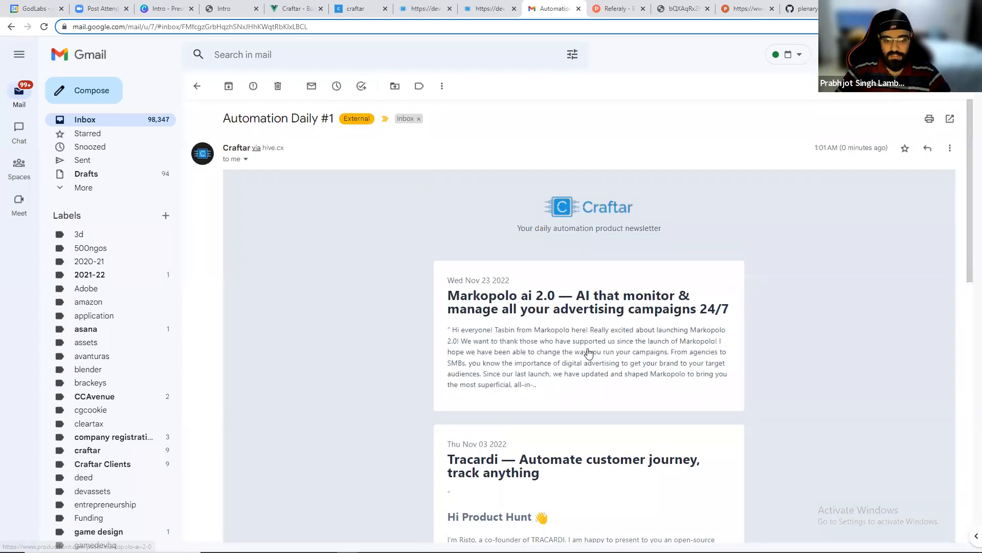
left_click(524, 305)
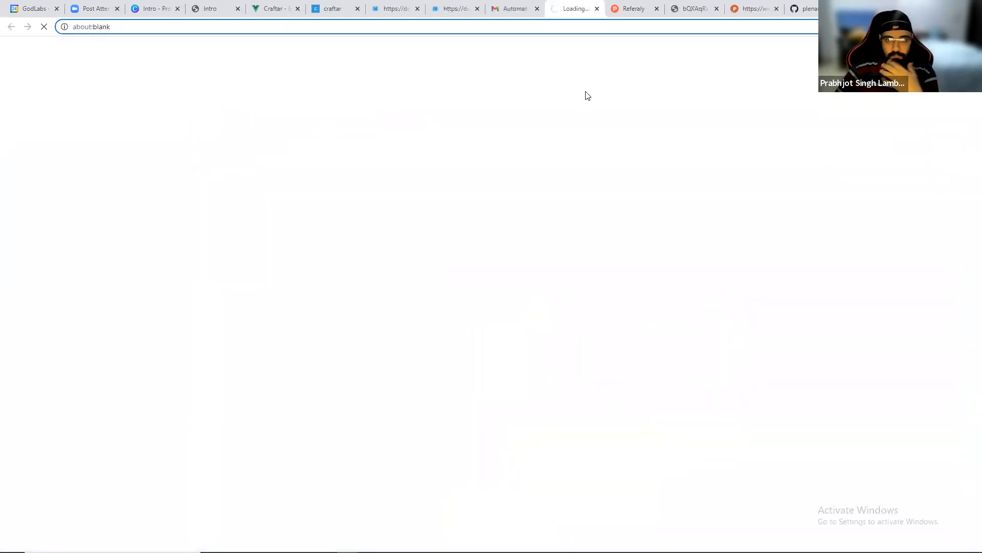
left_click(508, 7)
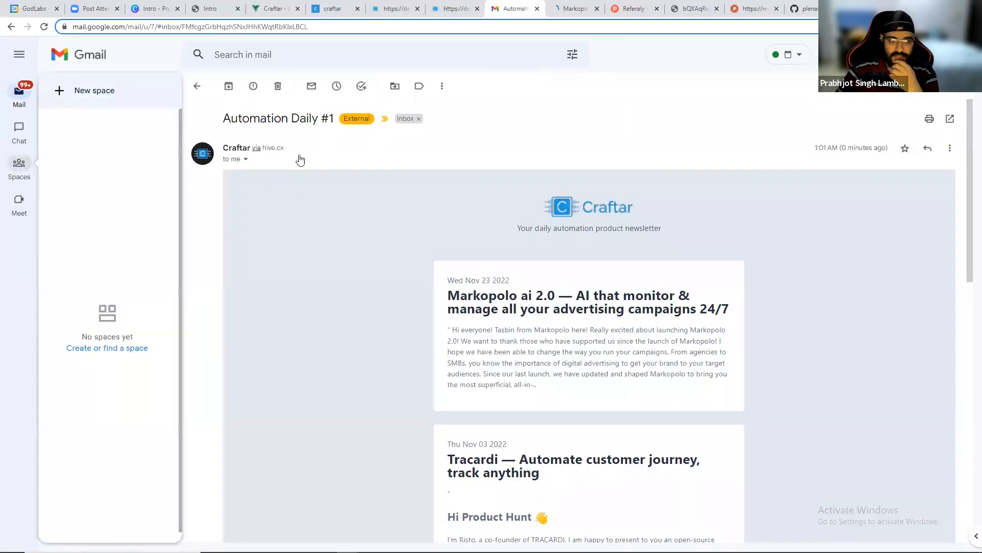
left_click(114, 121)
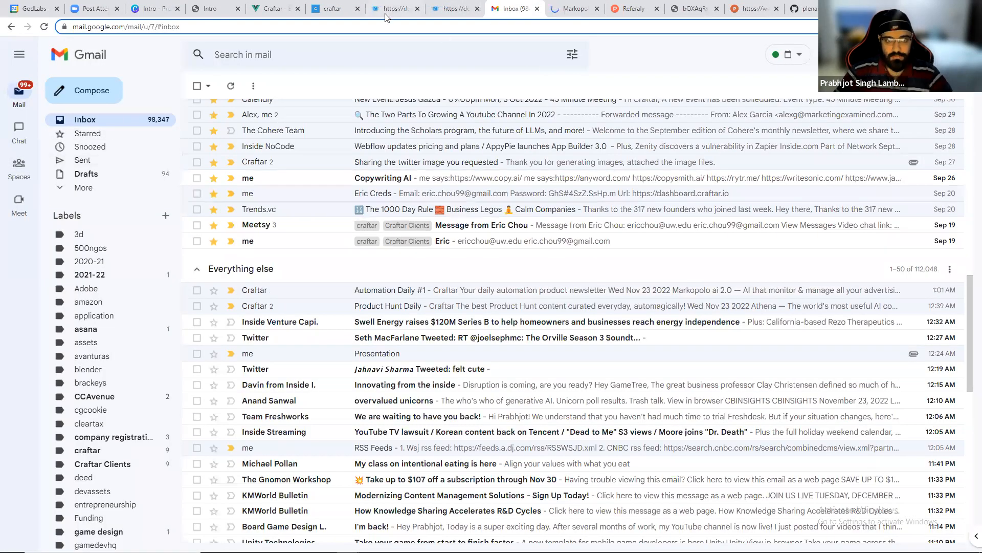
Return to Craftar and pan across the PH Newsletter flow to review its connected blocks.
left_click(325, 6)
scroll(400, 310, "down", 1)
left_click_drag(241, 355, 471, 317)
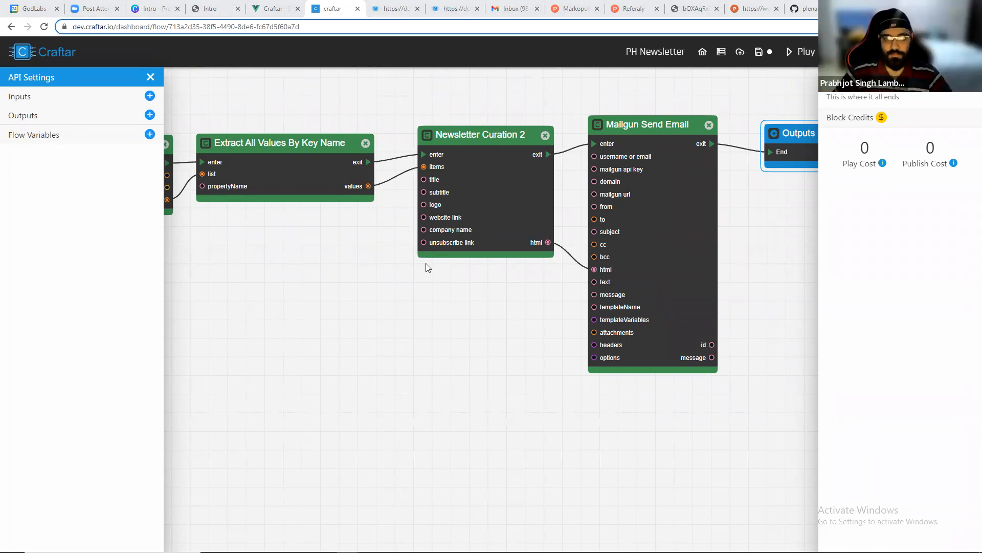
scroll(451, 353, "down", 3)
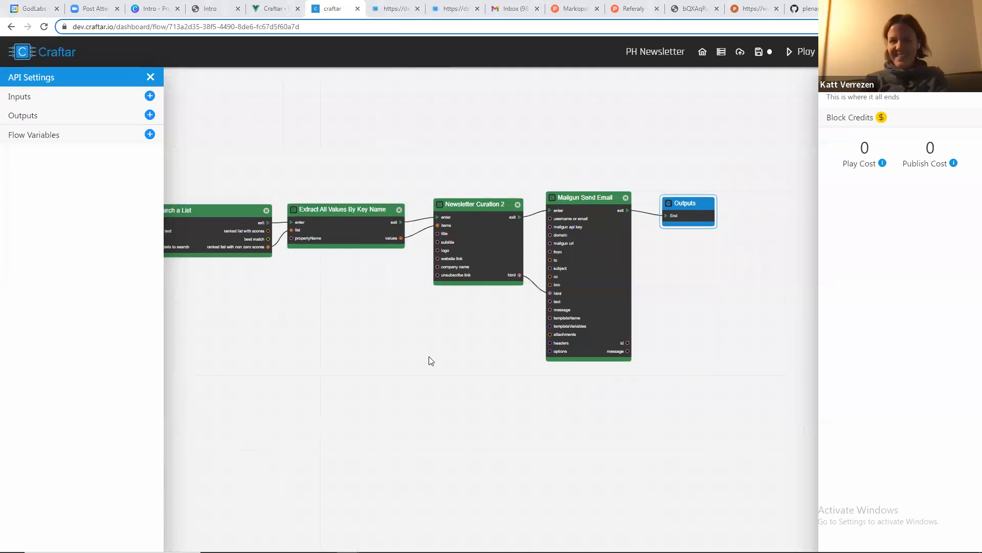
left_click_drag(428, 361, 495, 366)
scroll(465, 341, "up", 2)
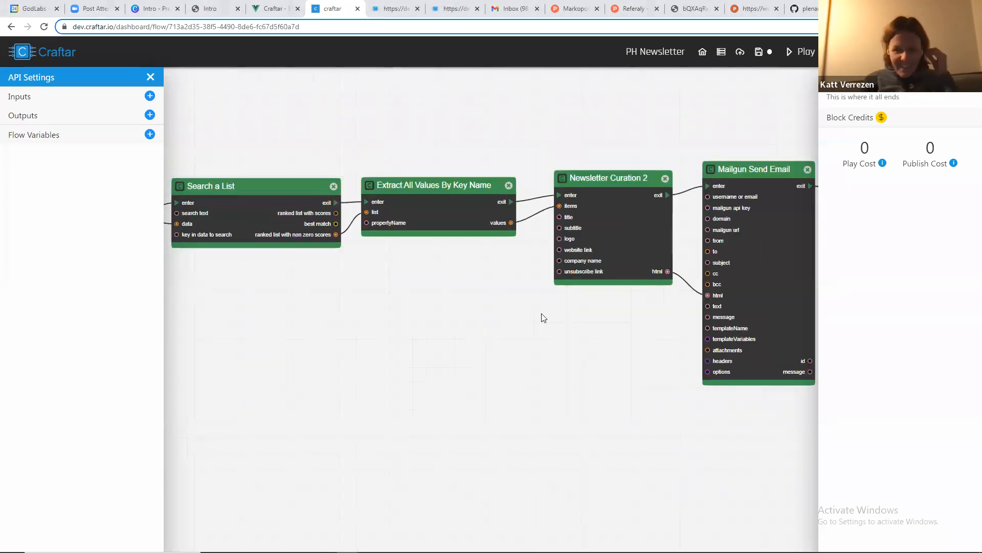
scroll(563, 337, "down", 2)
left_click_drag(228, 336, 460, 339)
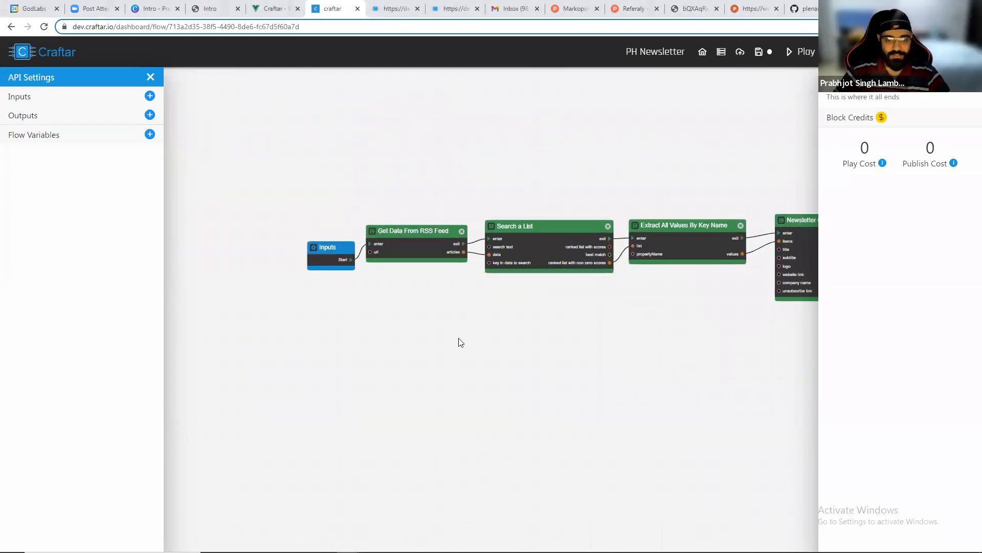
scroll(460, 340, "up", 1)
Leave the flow without saving and open the Automatic Newsletter Generation API from the dashboard.
left_click(681, 53)
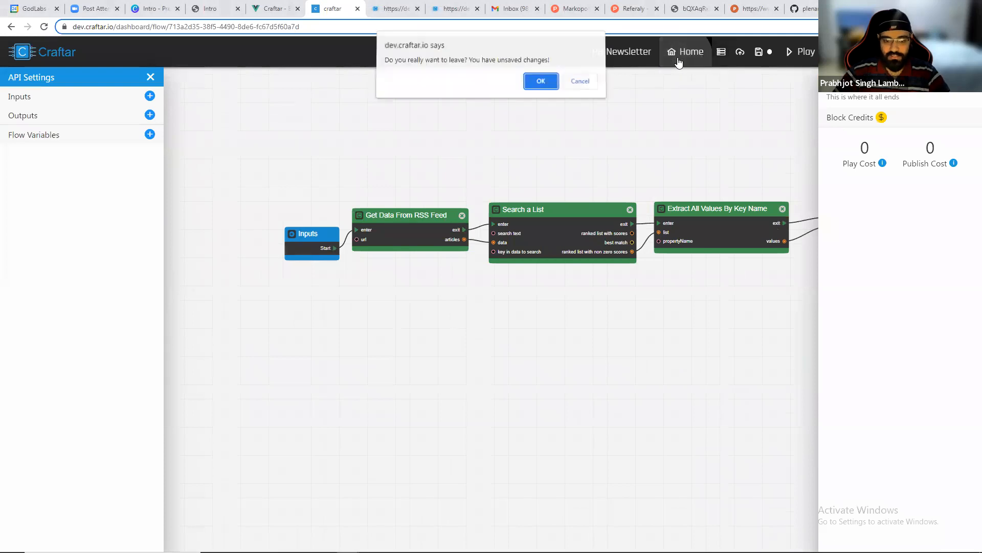
left_click(541, 85)
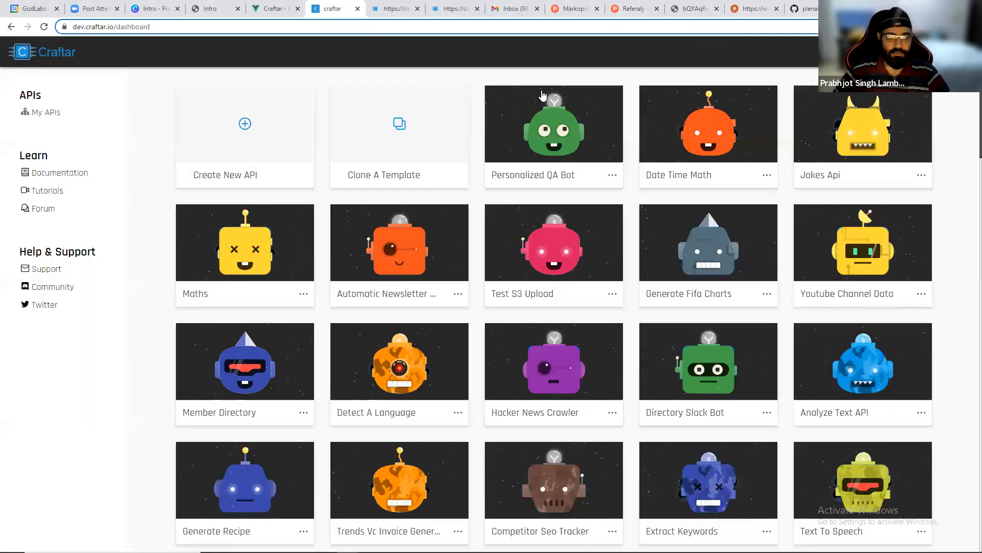
left_click(381, 255)
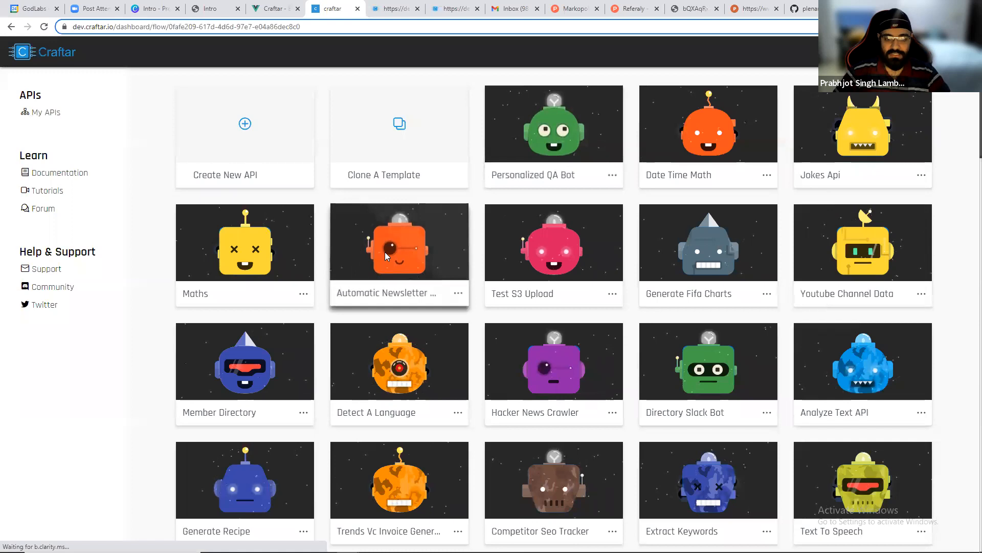
scroll(494, 240, "up", 3)
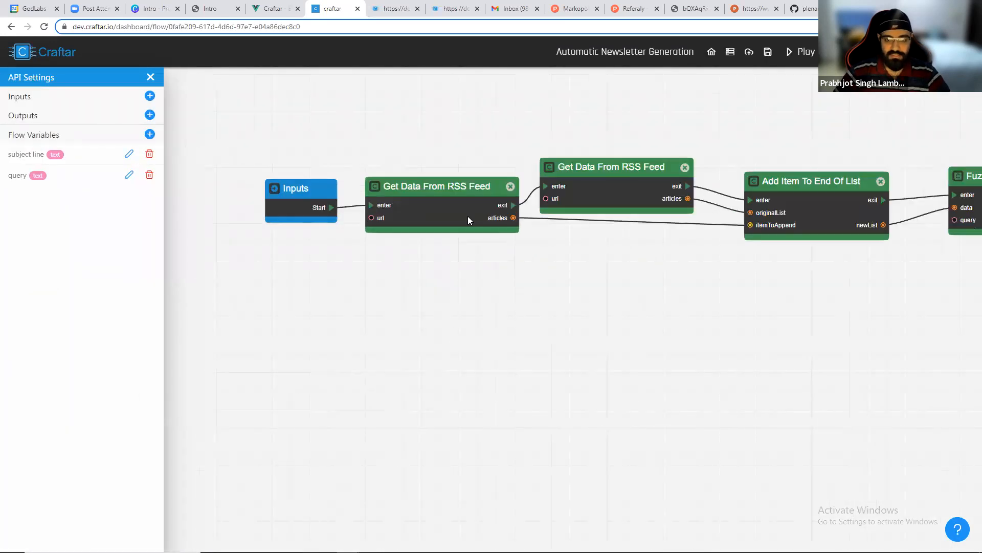
scroll(486, 222, "down", 2)
scroll(460, 194, "up", 3)
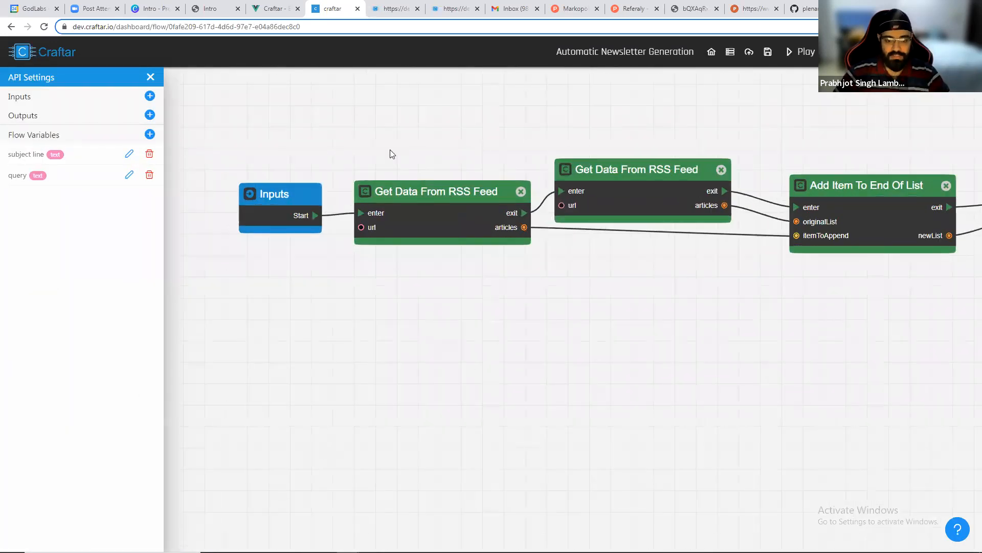
Inspect the url inputs of both Get Data From RSS Feed blocks.
left_click(438, 207)
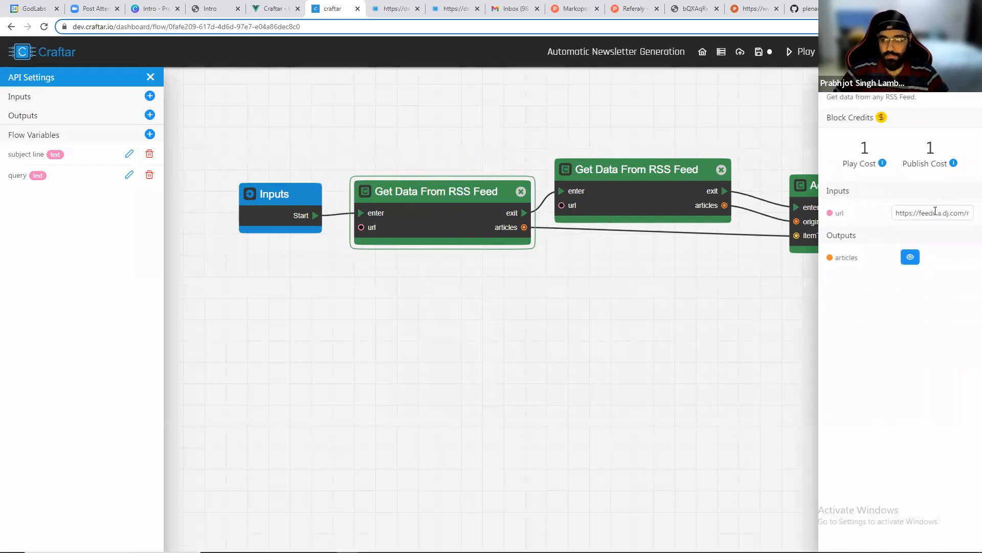
double_click(935, 210)
left_click_drag(936, 212, 967, 216)
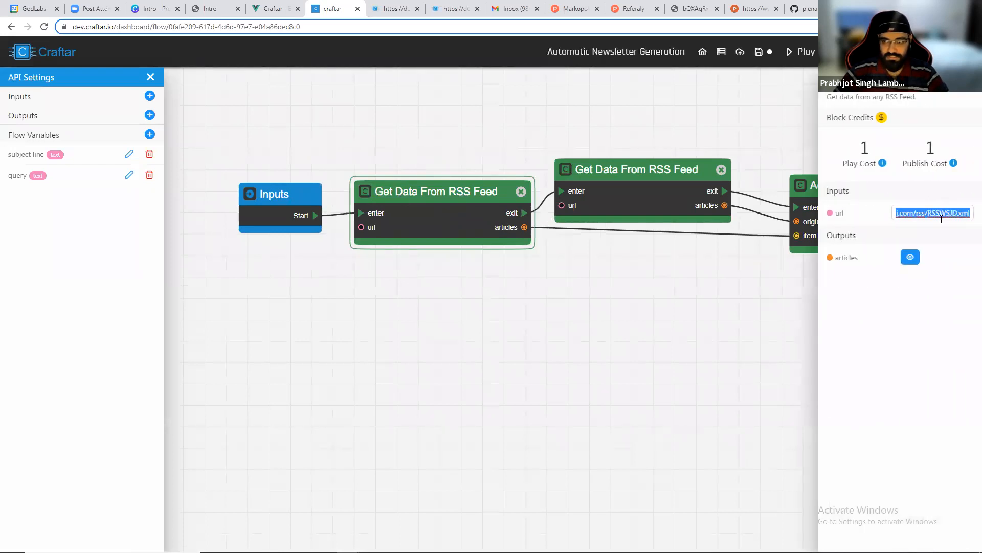
left_click(941, 215)
left_click(606, 211)
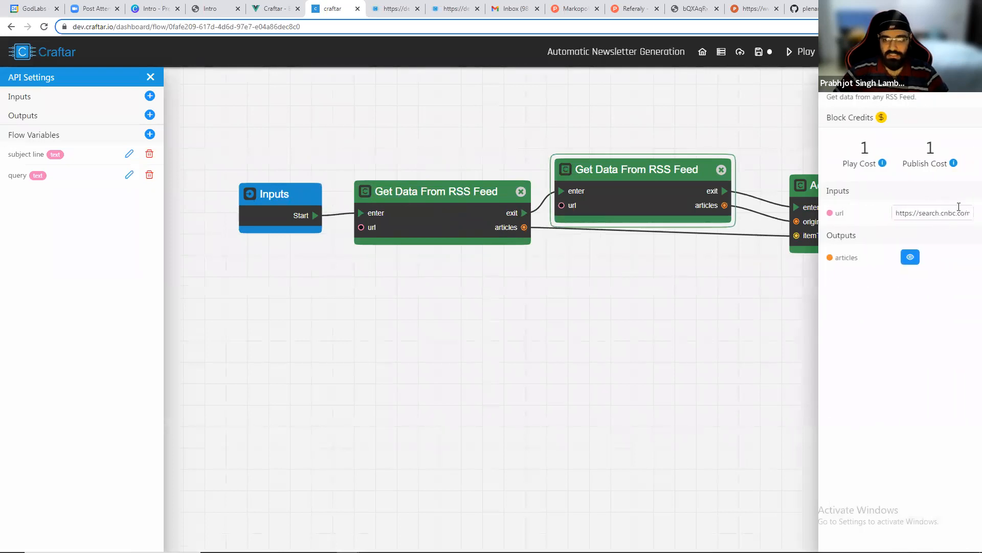
left_click_drag(944, 218, 968, 223)
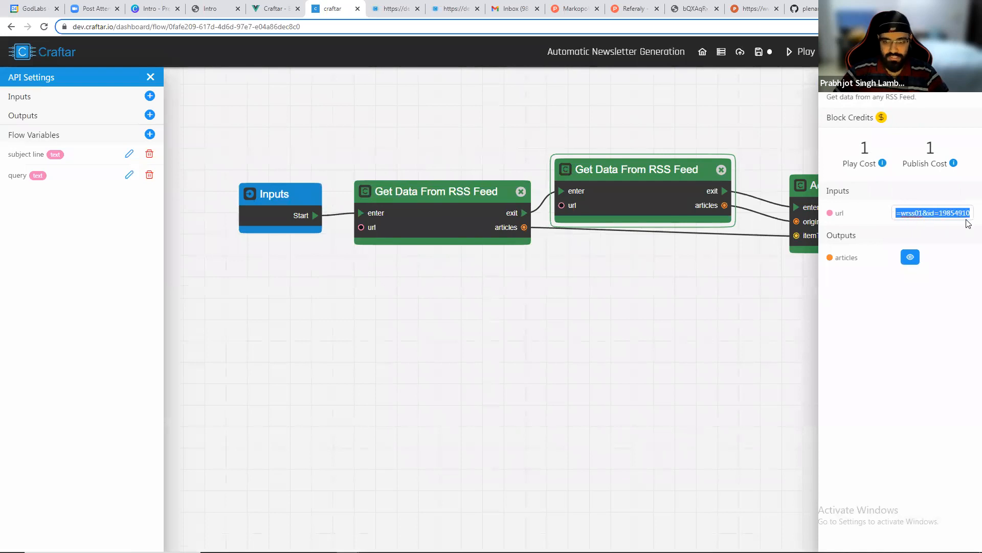
Disconnect both RSS feed blocks from the Add Item To End Of List block.
left_click(747, 271)
left_click_drag(756, 245, 656, 244)
left_click(664, 199)
left_click(652, 212)
left_click(646, 233)
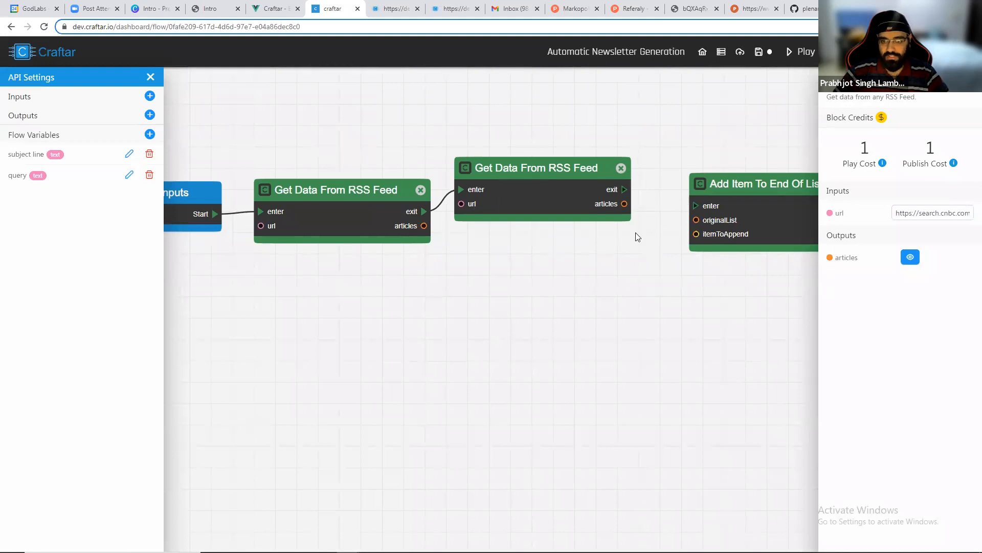
Run the flow.
scroll(390, 313, "down", 3)
left_click(799, 51)
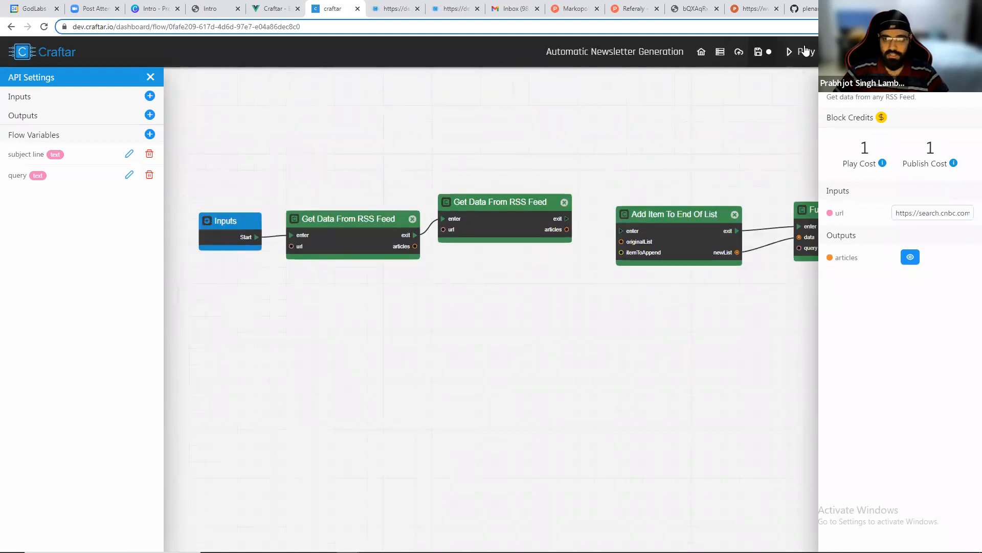
scroll(266, 271, "up", 3)
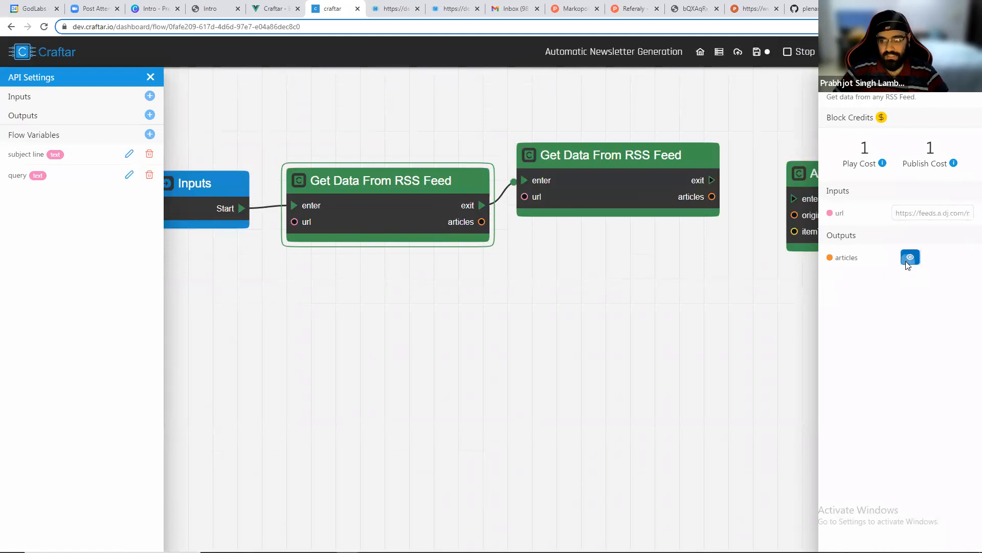
View the first RSS feed block's articles output and open the first article's link in a new browser tab.
left_click(910, 256)
left_click(263, 242)
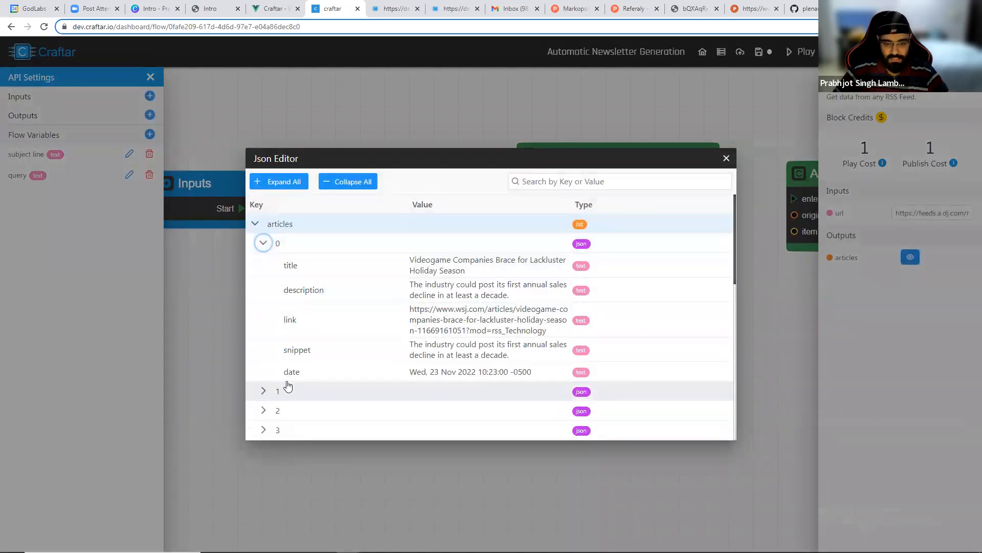
scroll(271, 304, "down", 1)
left_click_drag(409, 257, 546, 280)
key("ctrl+c")
key("ctrl+t")
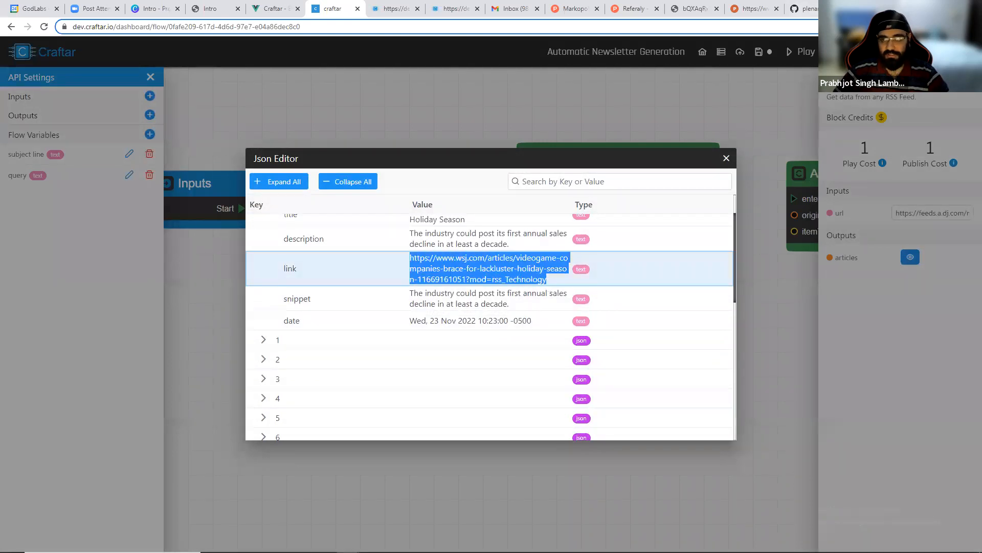
key("ctrl+v")
key("Return")
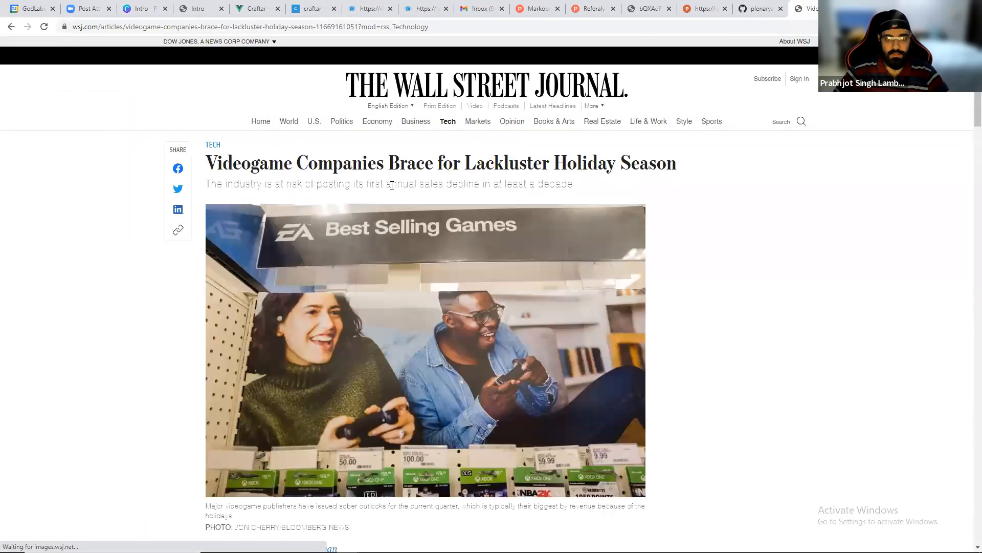
scroll(383, 215, "down", 2)
scroll(383, 215, "up", 2)
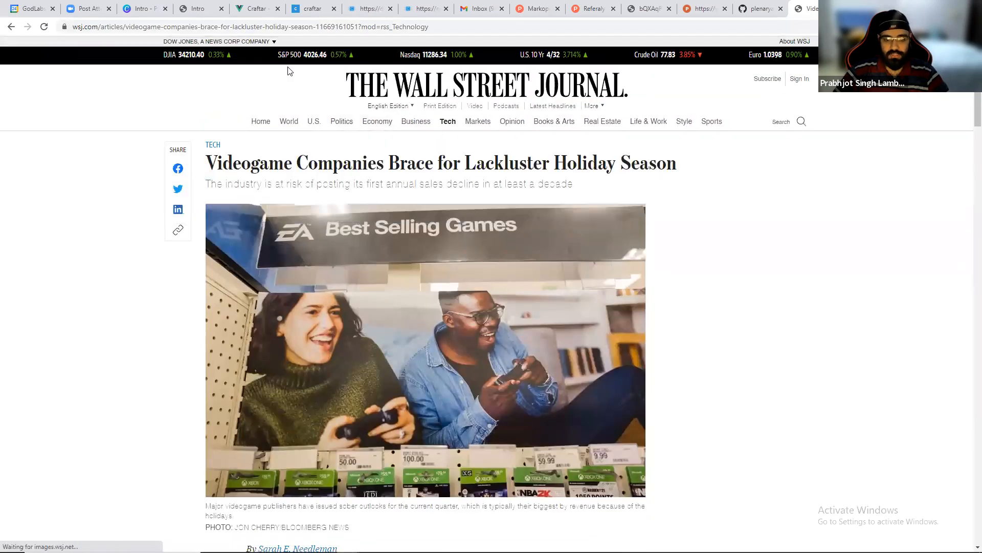
Return to Craftar and view the second RSS feed block's articles output.
left_click(313, 9)
scroll(449, 358, "down", 7)
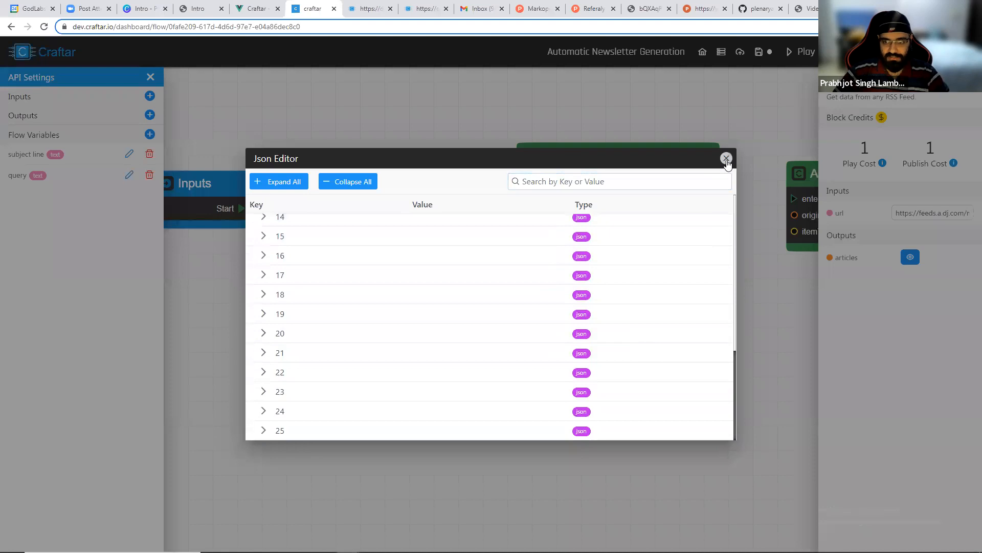
left_click(726, 158)
left_click(592, 198)
left_click(910, 257)
scroll(456, 346, "down", 7)
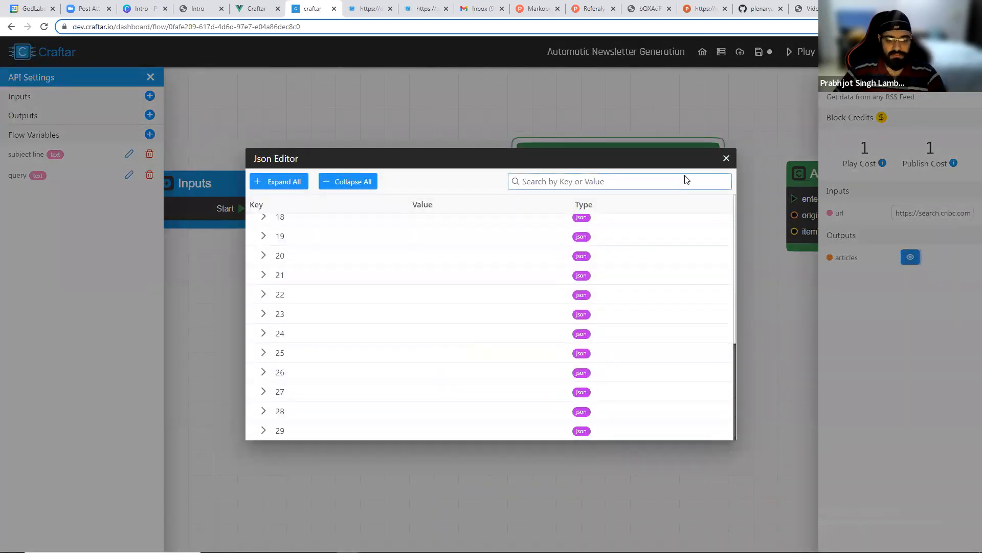
left_click(726, 158)
Reconnect both RSS feed blocks to Add Item To End Of List's enter, originalList and itemToAppend inputs.
scroll(499, 233, "right", 5)
scroll(499, 233, "up", 1)
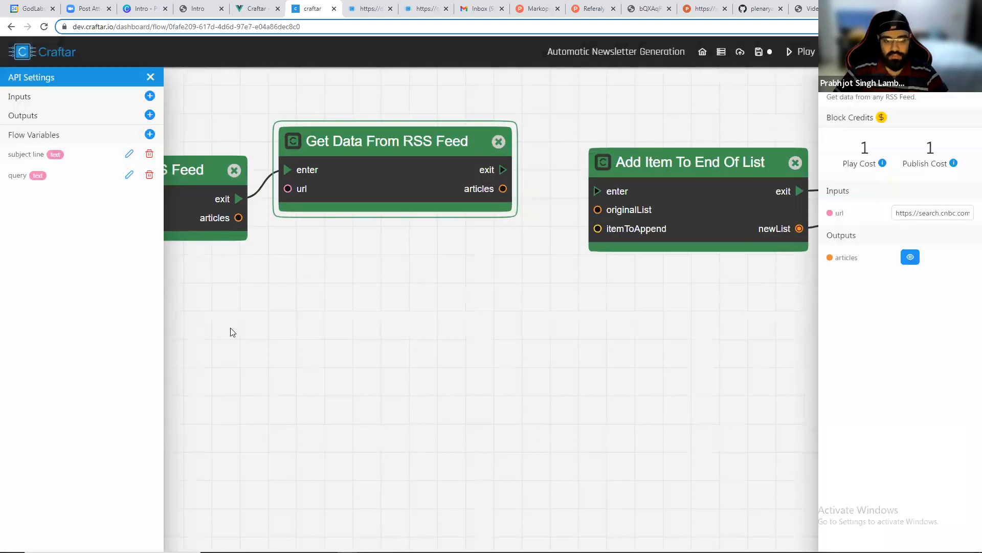
scroll(401, 309, "down", 2)
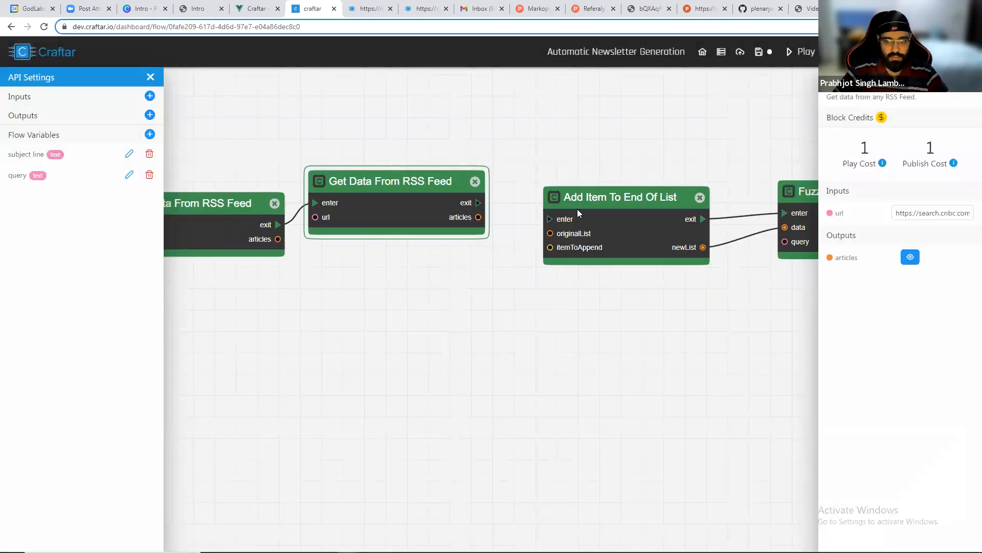
left_click_drag(479, 203, 549, 223)
left_click_drag(478, 216, 551, 234)
left_click_drag(282, 238, 550, 248)
left_click_drag(404, 321, 109, 328)
left_click(449, 223)
left_click(444, 247)
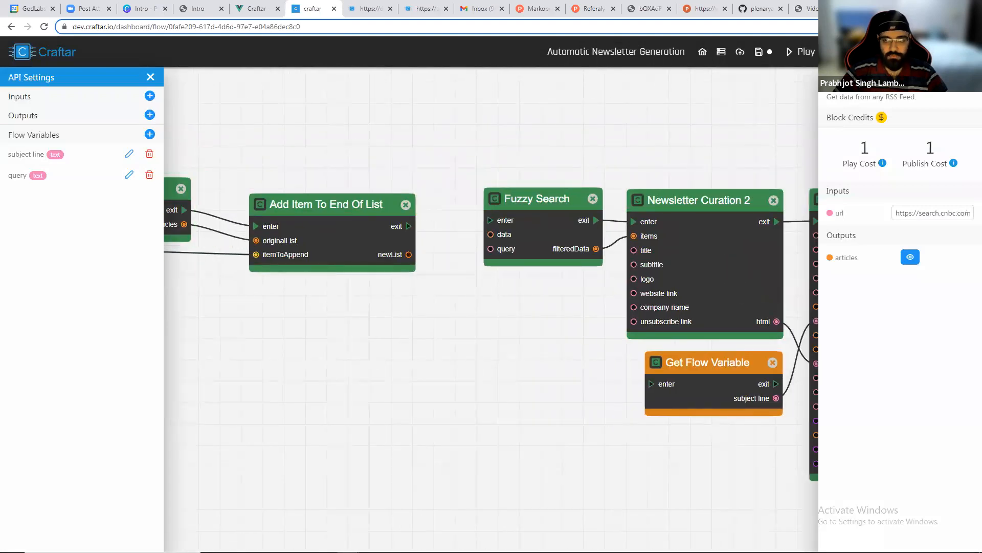
Run the flow and inspect the Add Item To End Of List block's newList output.
left_click(798, 51)
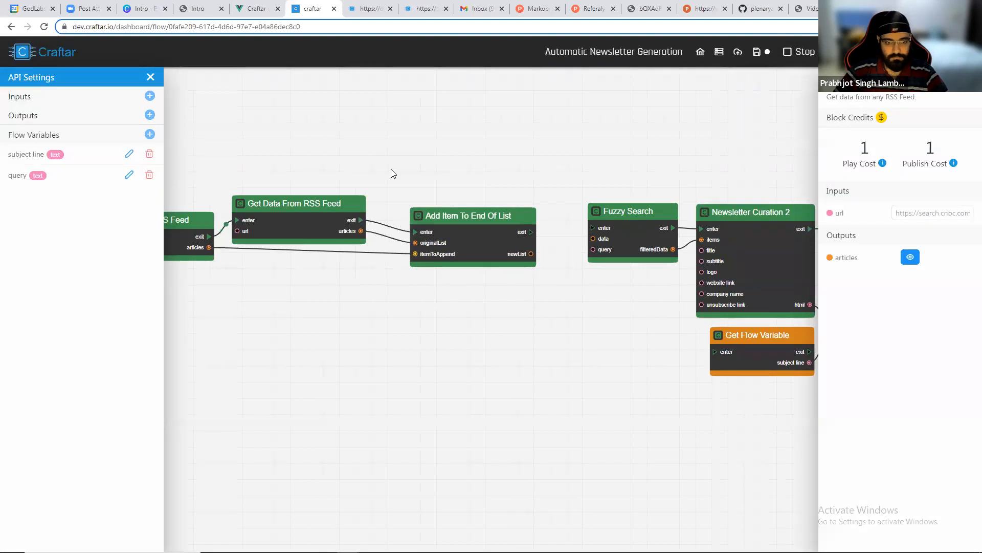
scroll(399, 175, "up", 2)
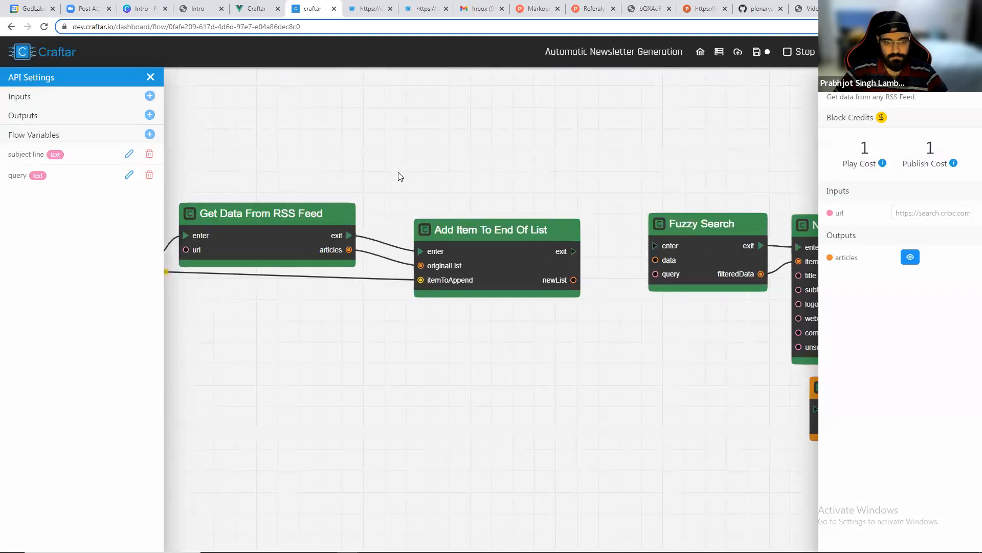
left_click(508, 264)
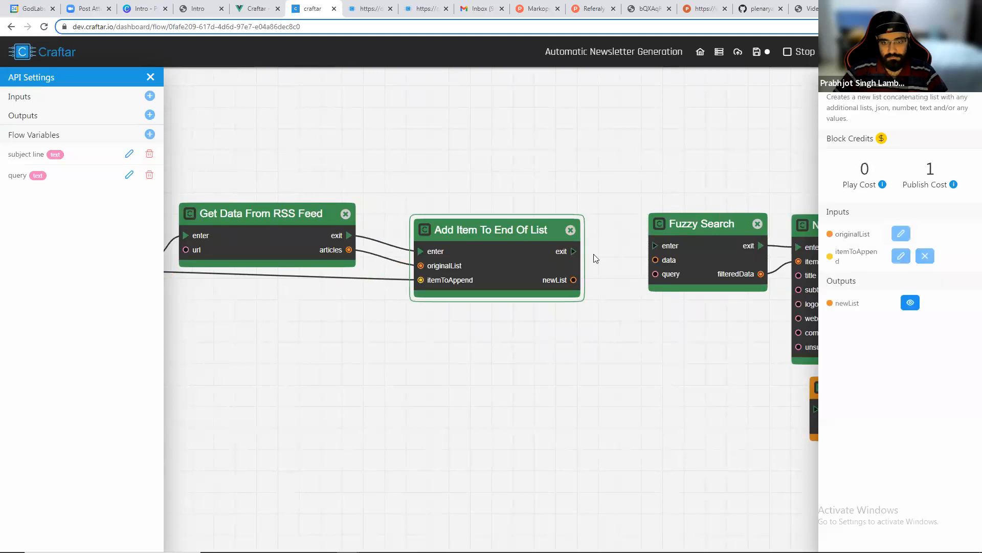
left_click(910, 302)
scroll(402, 312, "down", 10)
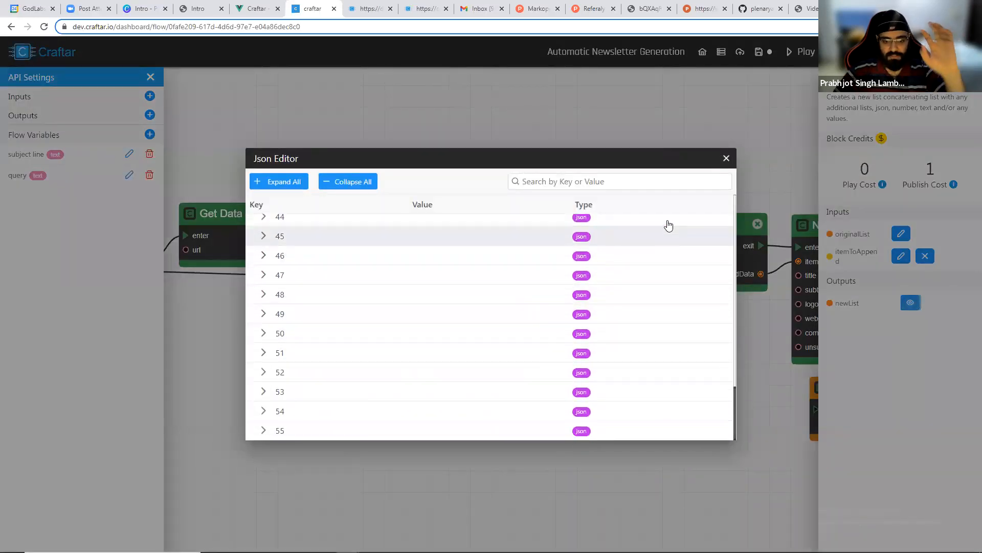
left_click(726, 158)
scroll(556, 261, "down", 4)
left_click_drag(571, 322, 462, 289)
scroll(503, 283, "up", 3)
left_click_drag(614, 312, 420, 307)
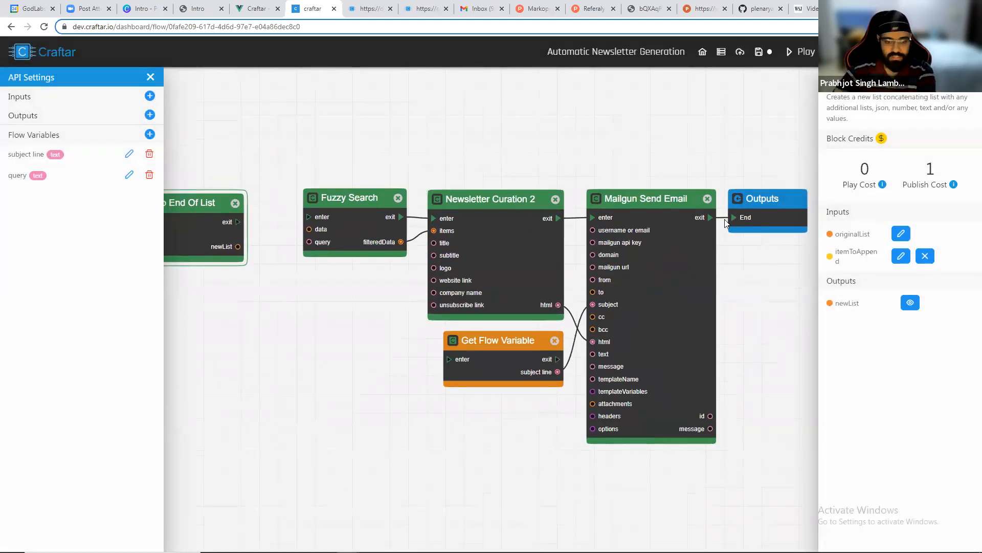
Survey the whole flow canvas, including the Airtable blocks above the RSS and newsletter blocks.
left_click_drag(432, 115, 622, 136)
scroll(562, 180, "down", 3)
left_click_drag(414, 217, 379, 359)
scroll(403, 219, "down", 2)
scroll(403, 219, "down", 3)
left_click_drag(399, 169, 401, 311)
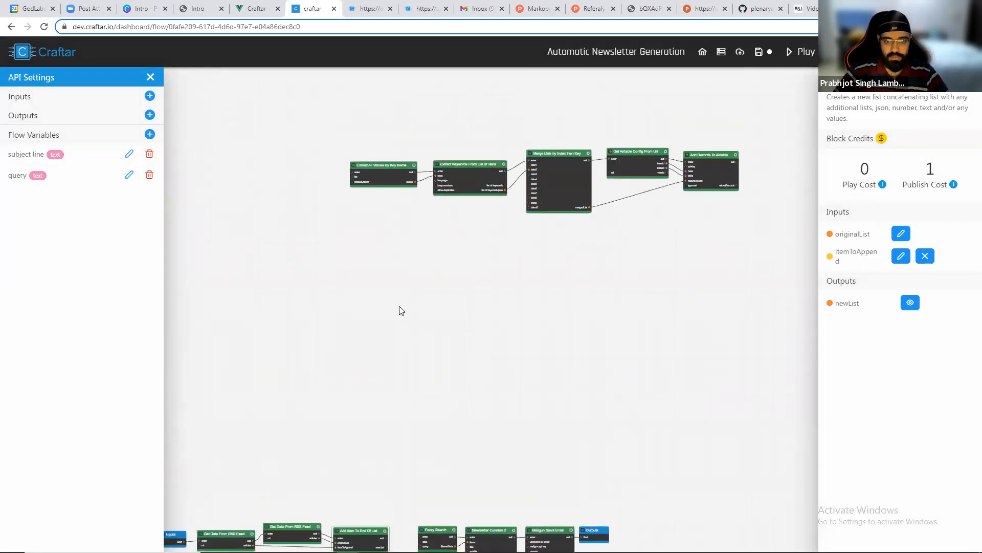
left_click_drag(389, 166, 453, 216)
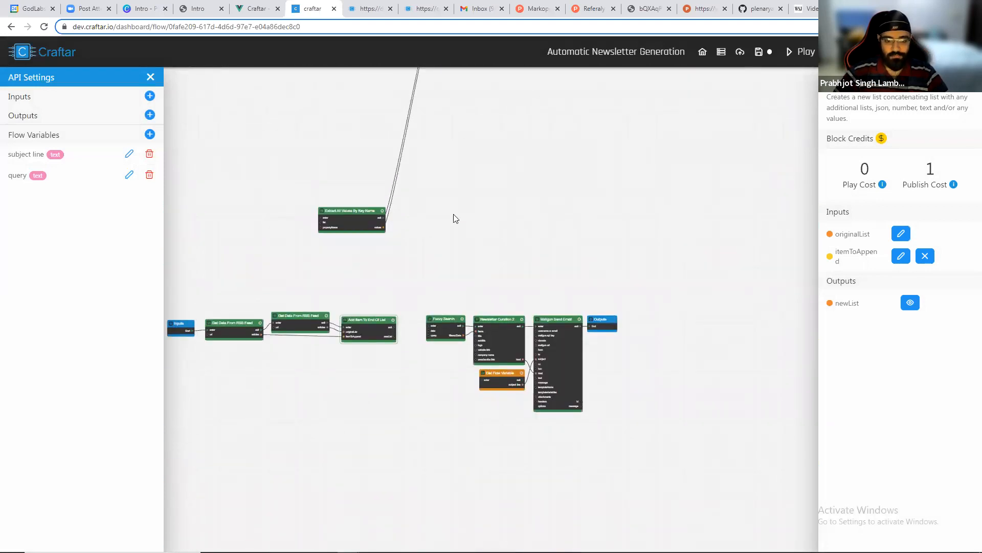
left_click_drag(342, 201, 417, 253)
scroll(432, 281, "up", 4)
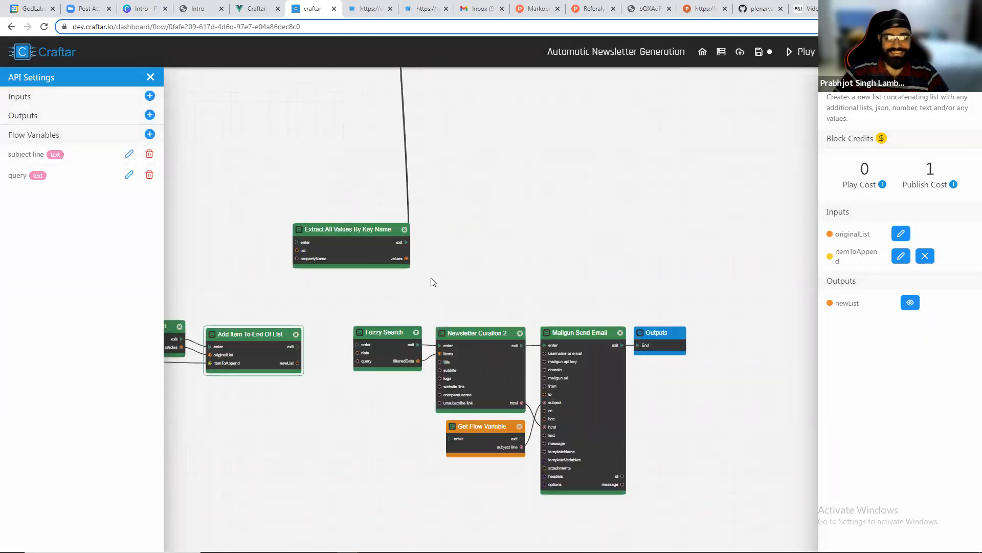
scroll(448, 292, "down", 4)
left_click_drag(408, 89, 440, 348)
left_click_drag(482, 98, 518, 332)
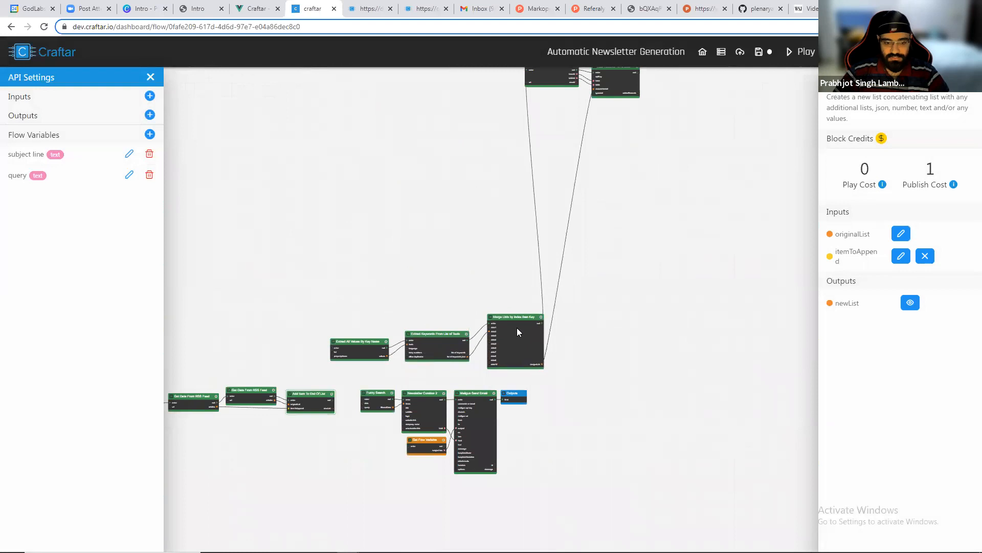
left_click_drag(560, 83, 595, 336)
left_click_drag(607, 86, 654, 345)
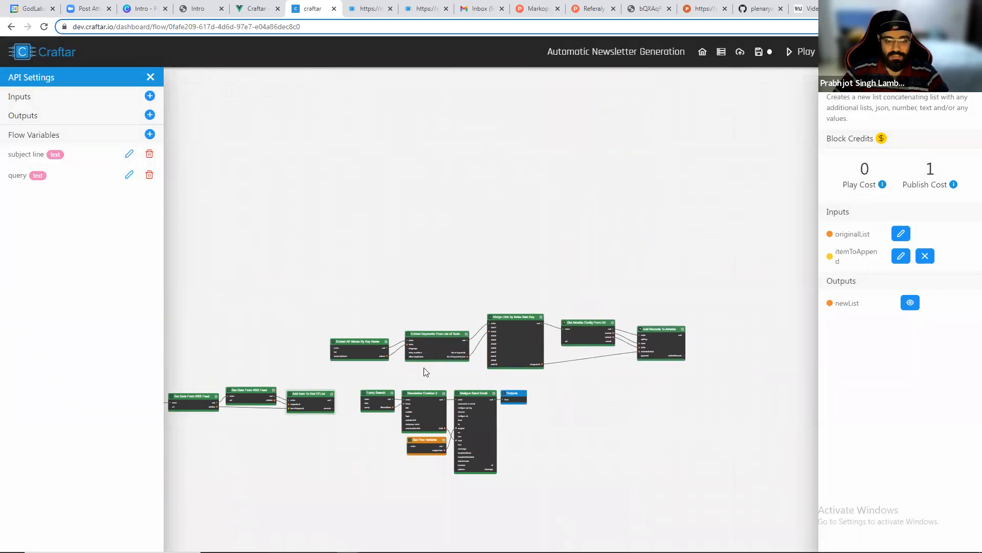
scroll(423, 370, "up", 2)
left_click_drag(336, 256, 439, 138)
scroll(330, 295, "up", 4)
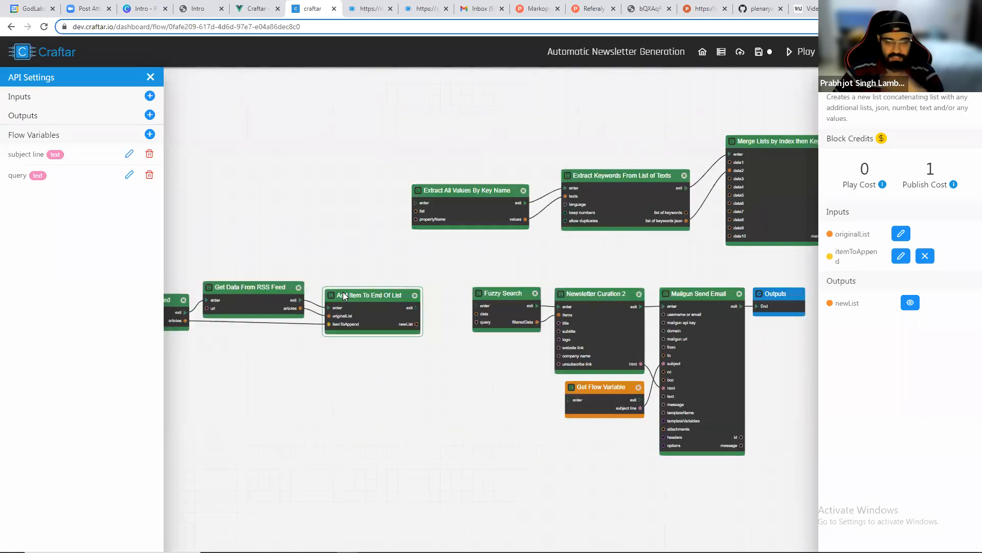
left_click_drag(429, 273, 375, 284)
left_click_drag(440, 198, 446, 248)
scroll(399, 291, "up", 2)
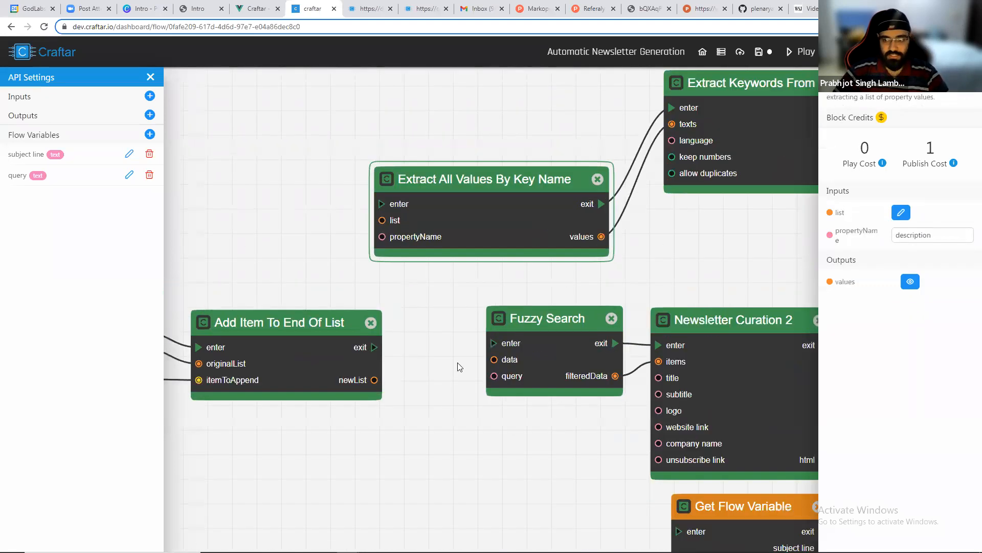
Select the Add Item To End Of List block and inspect the first item of its newList output.
left_click(381, 364)
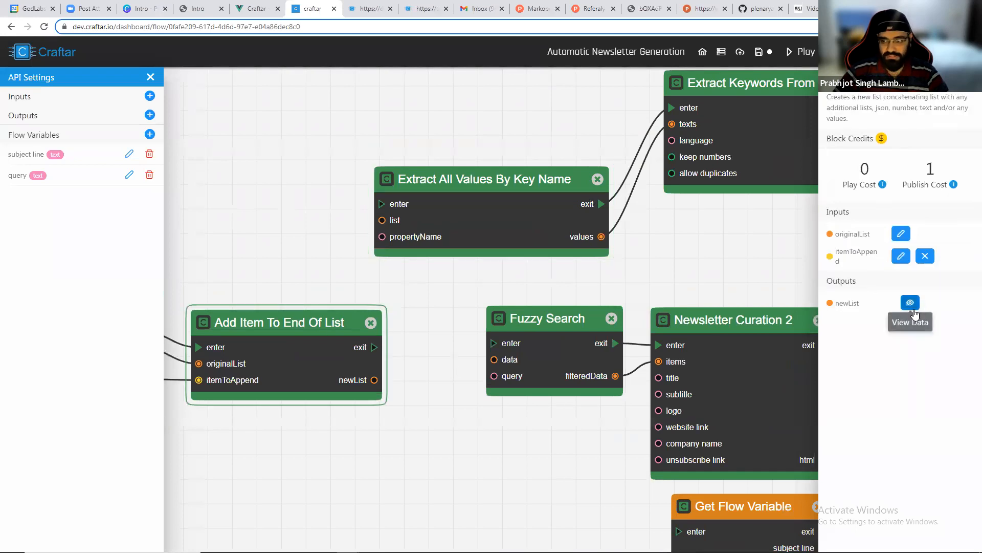
left_click(910, 302)
left_click(263, 248)
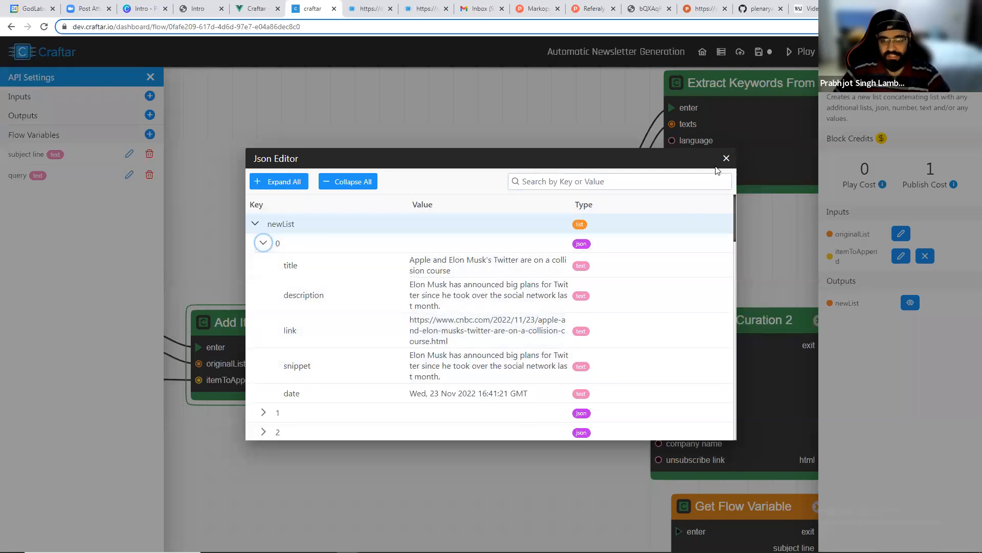
left_click(726, 158)
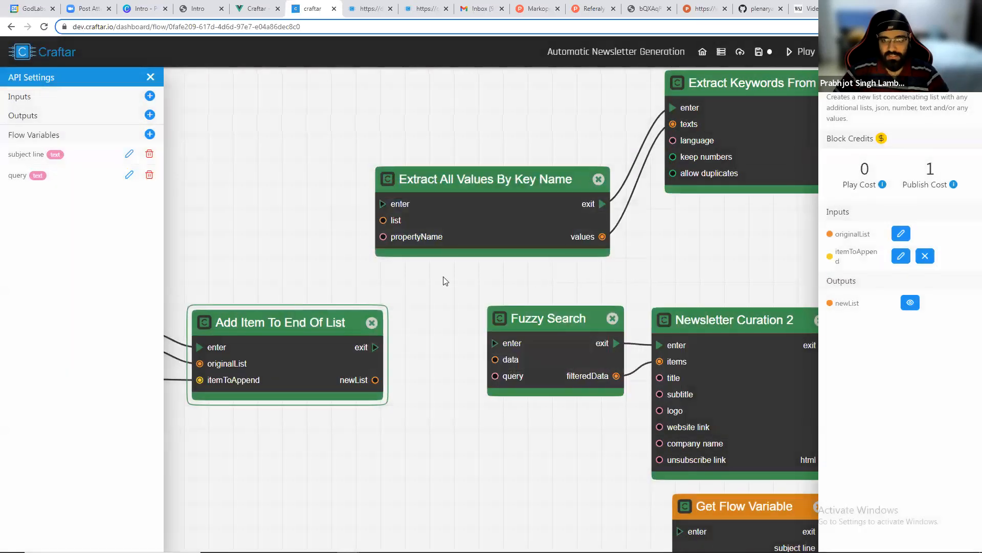
Move the second RSS feed block and the Add Item To End Of List block closer to the first RSS feed block.
left_click_drag(606, 267, 449, 271)
scroll(450, 270, "down", 4)
scroll(450, 274, "down", 2)
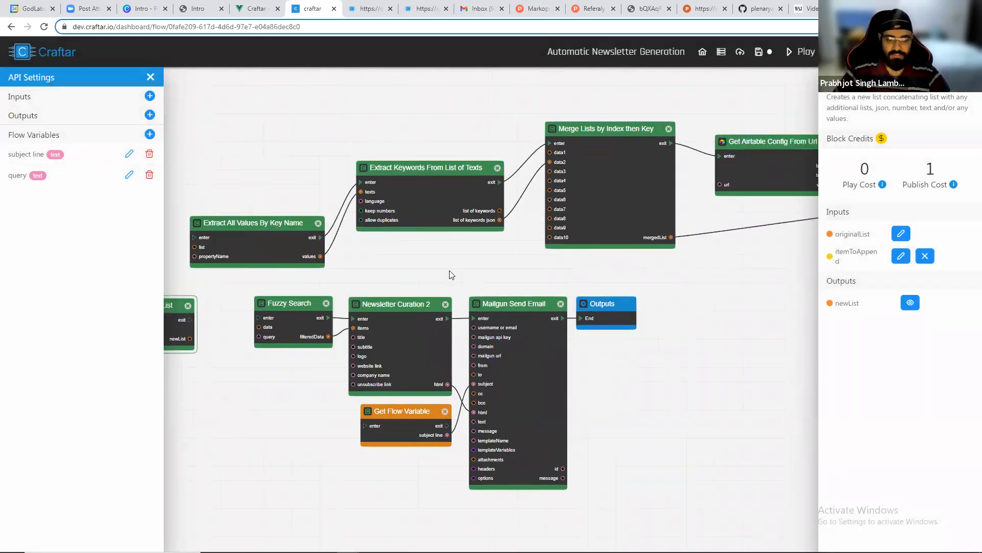
scroll(387, 263, "down", 2)
left_click_drag(297, 248, 295, 188)
left_click_drag(399, 231, 397, 188)
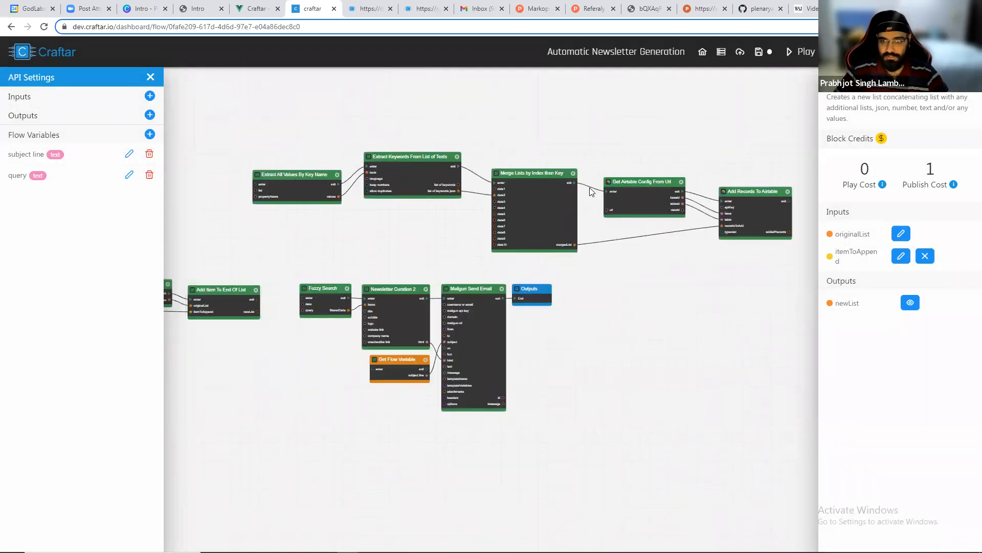
scroll(452, 204, "up", 3)
scroll(393, 266, "up", 3)
left_click_drag(393, 266, 627, 232)
scroll(627, 232, "down", 3)
left_click_drag(171, 258, 382, 241)
left_click_drag(422, 223, 183, 188)
left_click_drag(349, 192, 189, 170)
left_click_drag(338, 197, 225, 162)
left_click_drag(225, 128, 364, 151)
left_click_drag(359, 191, 226, 179)
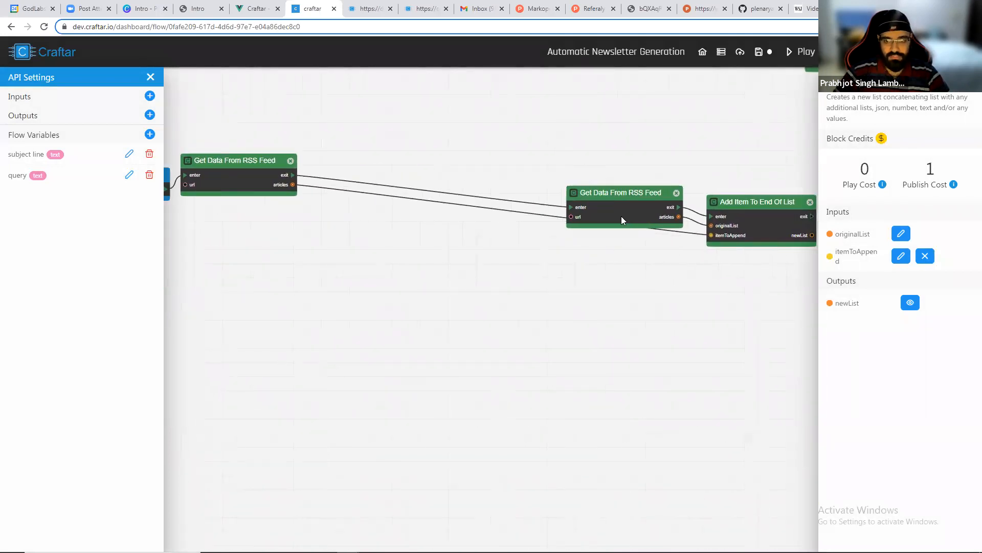
left_click_drag(623, 220, 377, 165)
left_click_drag(737, 216, 513, 179)
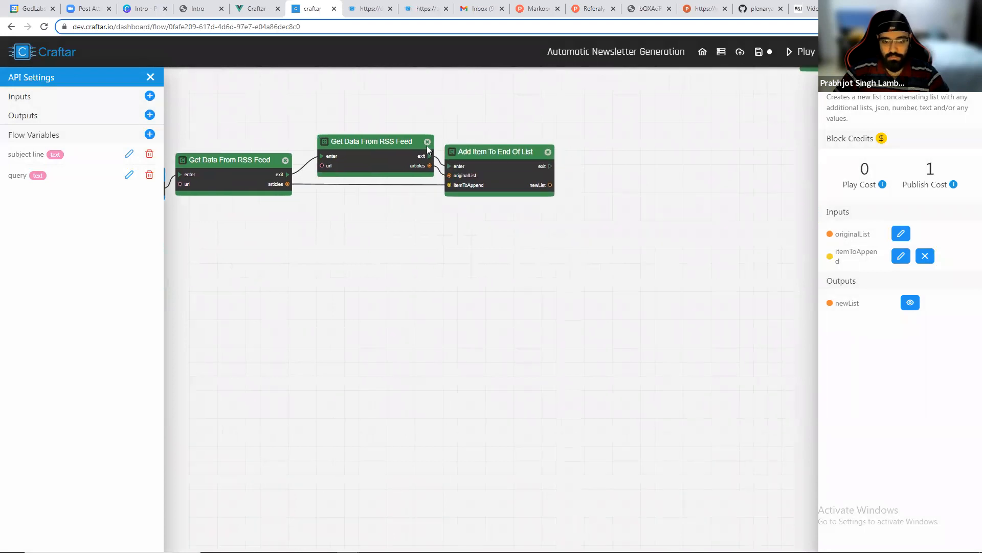
Add a Get Airtable Config From Url block to the right of the Add Item To End Of List block.
scroll(429, 149, "up", 2)
right_click(440, 221)
type("airtable")
key("BackSpace")
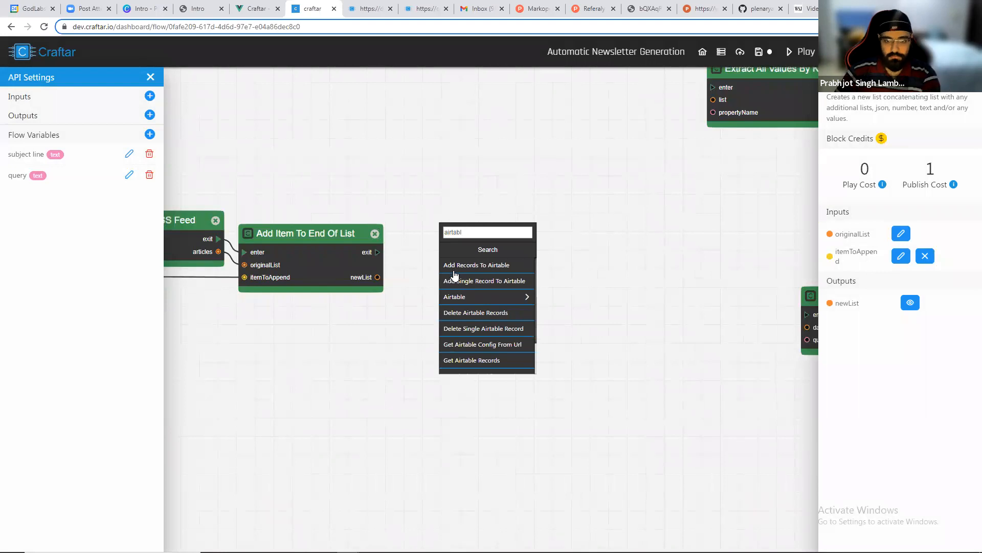
key("BackSpace")
key("BackSpace")
key("BackSpace")
key("BackSpace")
key("BackSpace")
scroll(402, 278, "up", 2)
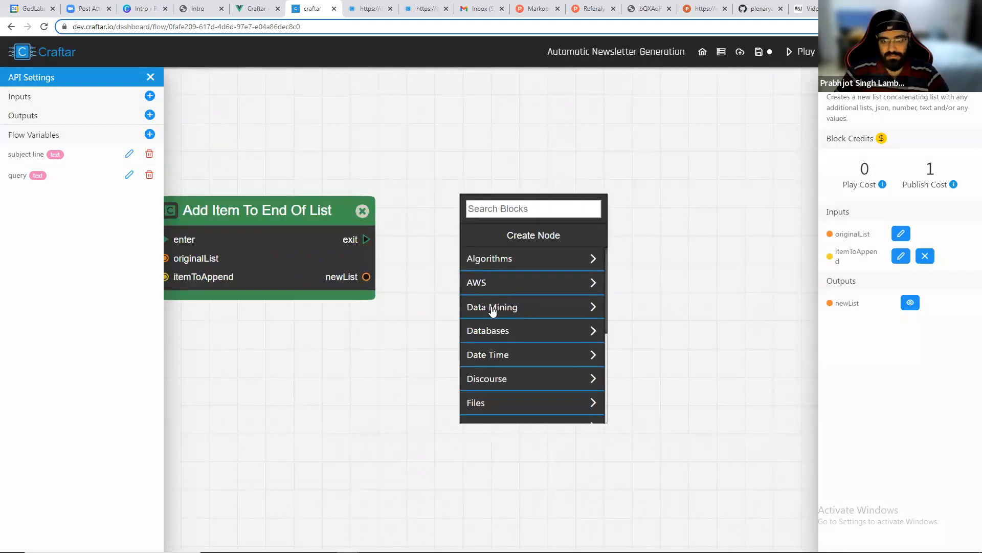
left_click(499, 333)
left_click(491, 261)
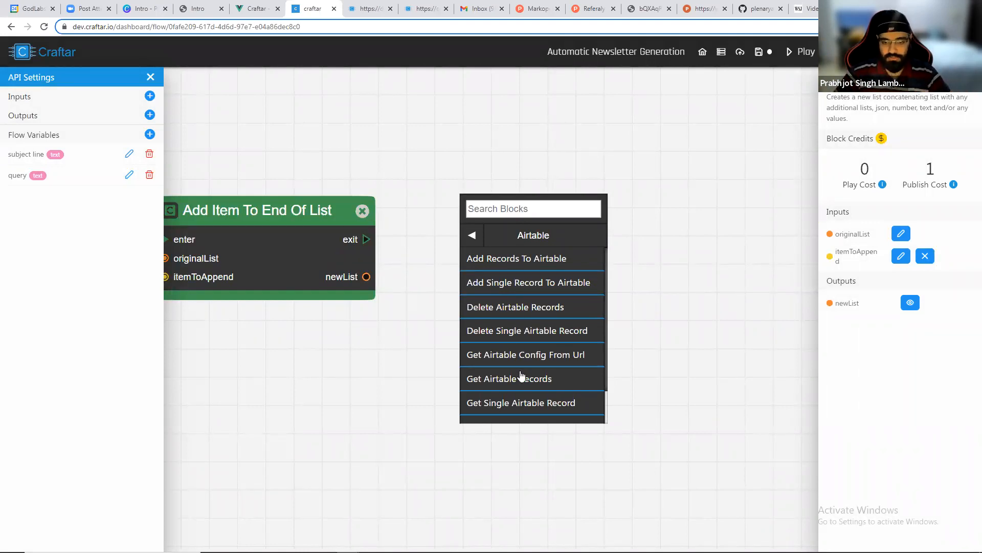
left_click(526, 360)
left_click_drag(563, 248, 538, 234)
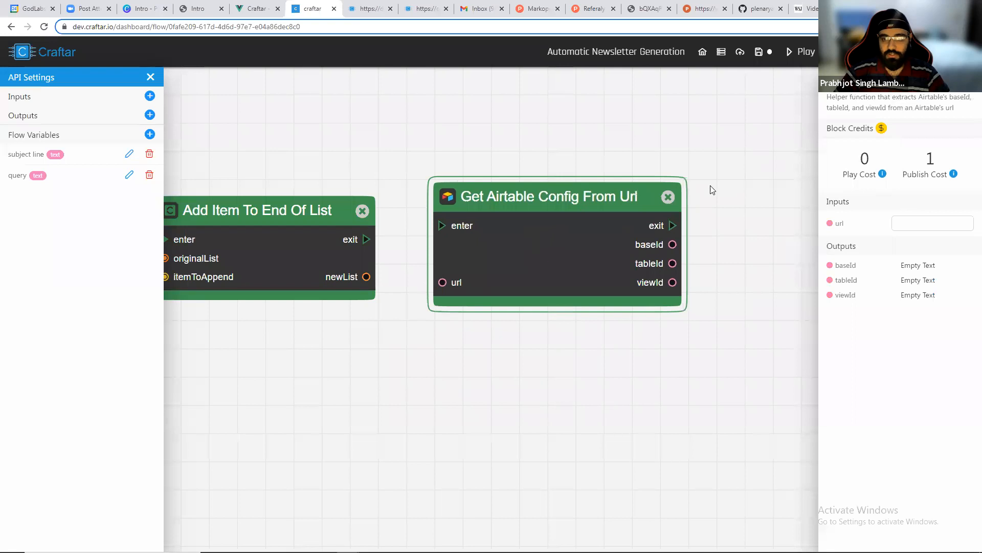
Add an Add Records To Airtable block beside the Get Airtable Config From Url block.
left_click_drag(748, 186, 585, 193)
right_click(584, 193)
type("add rec")
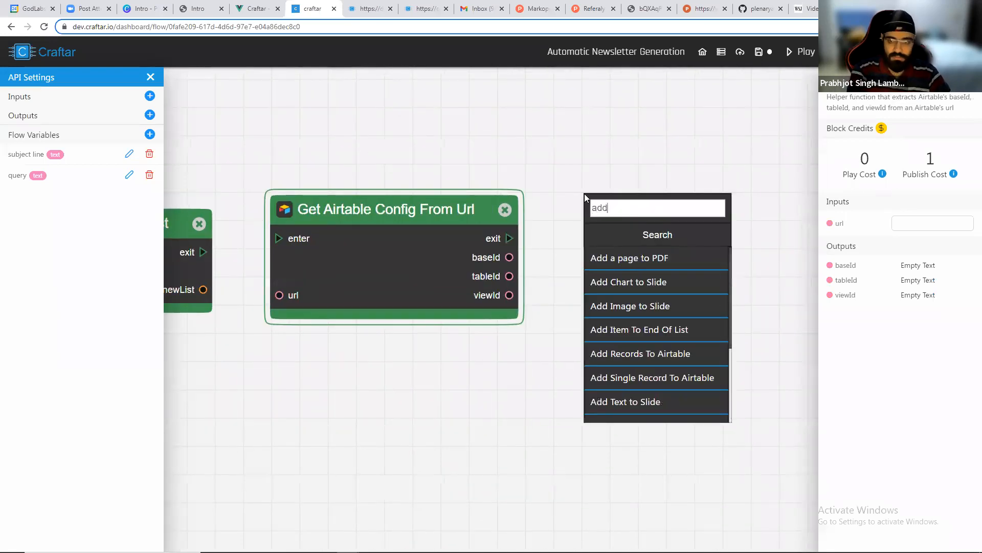
left_click(624, 257)
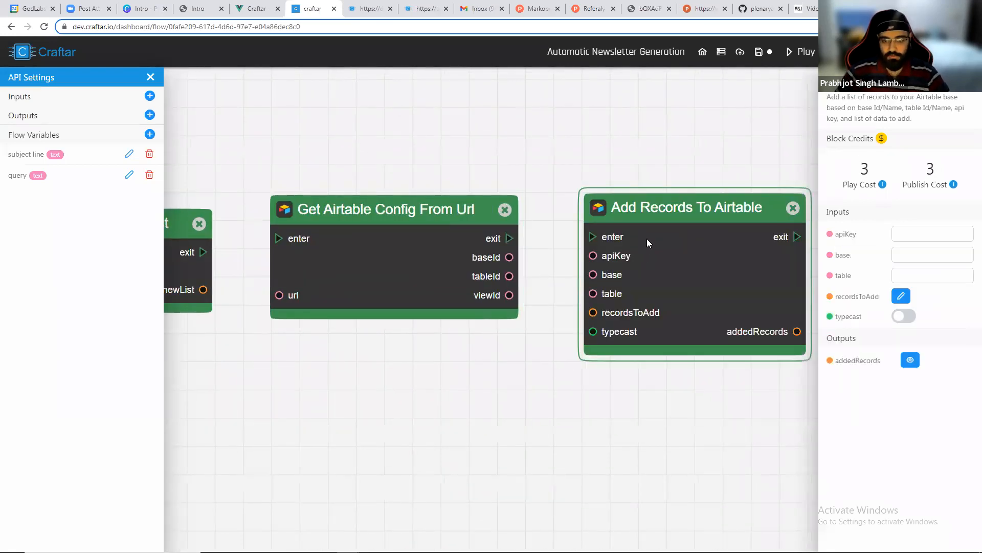
left_click_drag(647, 241, 605, 220)
left_click(548, 164)
left_click_drag(477, 246, 466, 220)
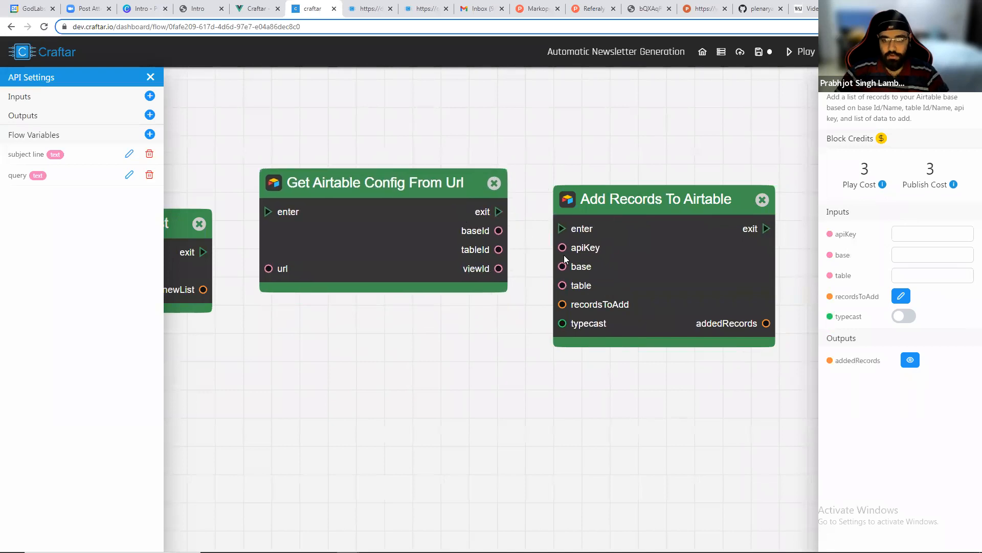
left_click_drag(560, 288, 554, 288)
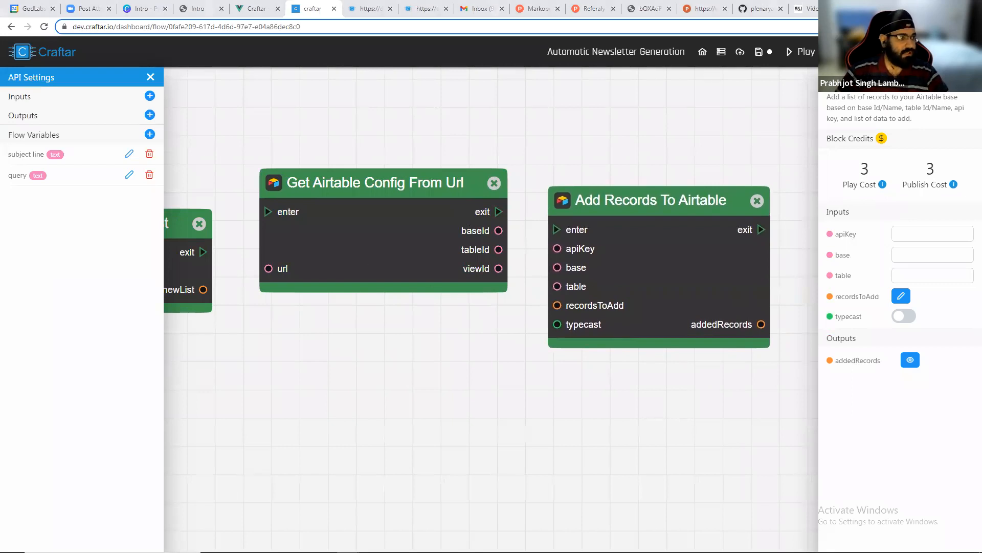
Switch to Airtable and create a new blank base.
left_click_drag(0, 66, 491, 124)
double_click(434, 115)
left_click(19, 50)
left_click(690, 176)
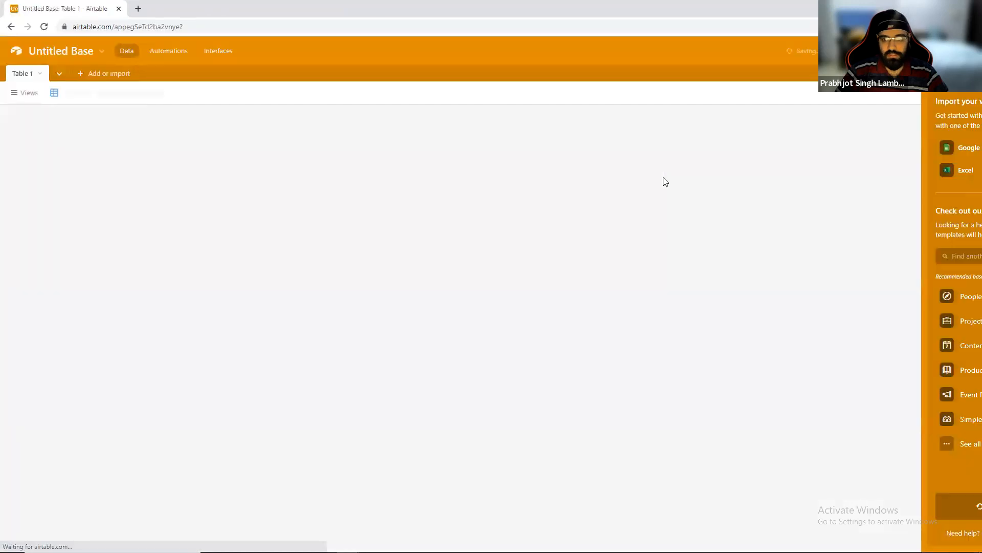
Rename the base News Aggregator and give it a teal colour.
left_click(77, 55)
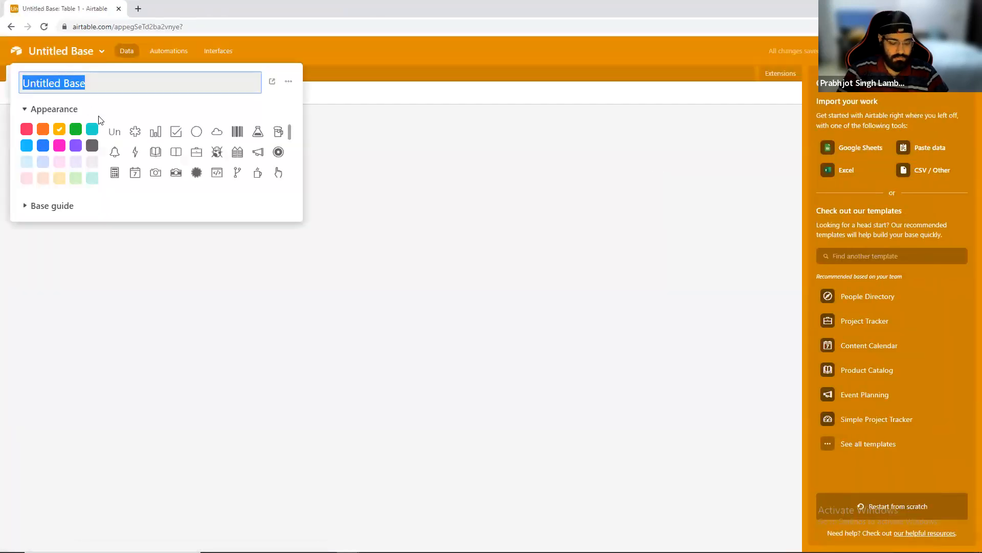
type("News A")
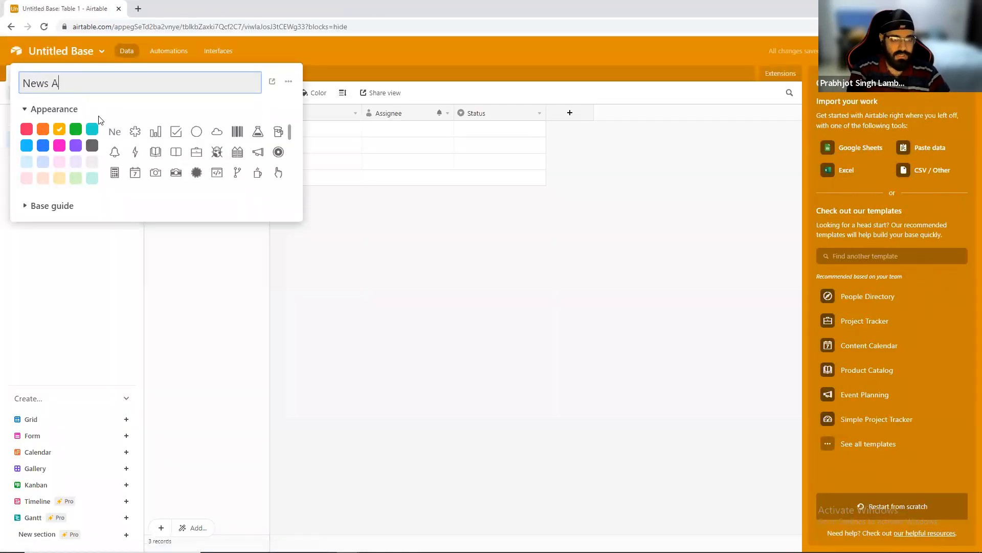
type("ggregator")
left_click(92, 128)
left_click(426, 250)
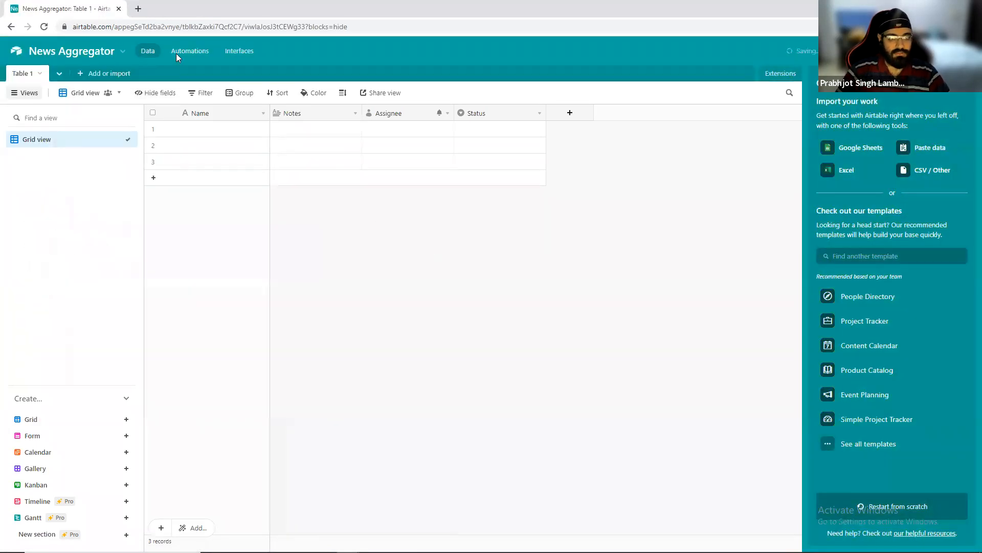
Rename the table's primary Name field to title, copying the key name from the newList output in Craftar.
double_click(244, 116)
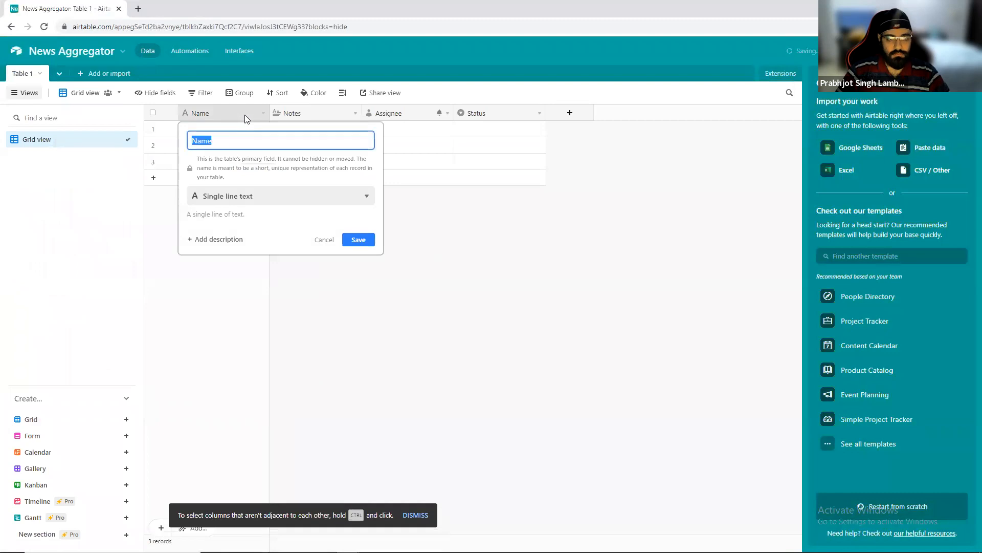
key("alt+Tab")
key("alt+Tab")
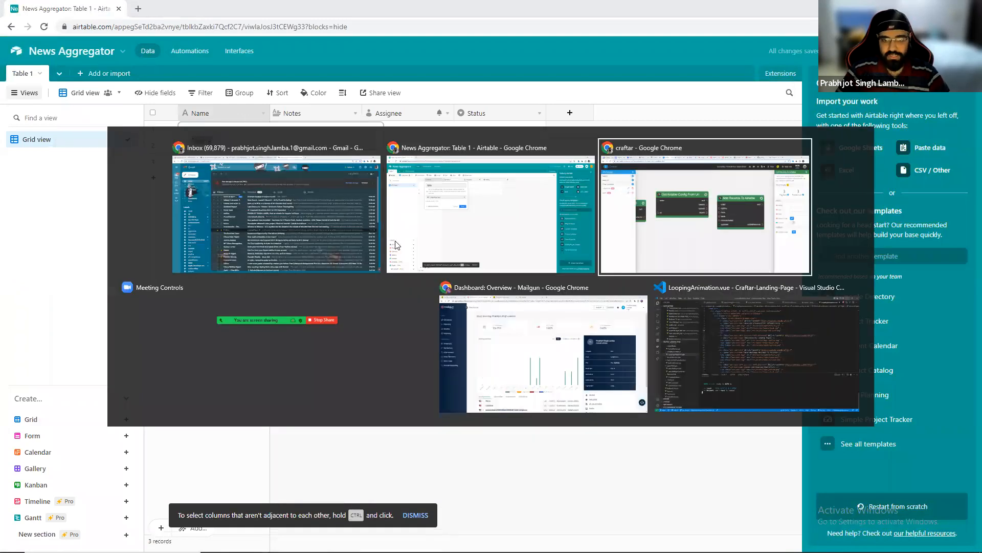
left_click(436, 225)
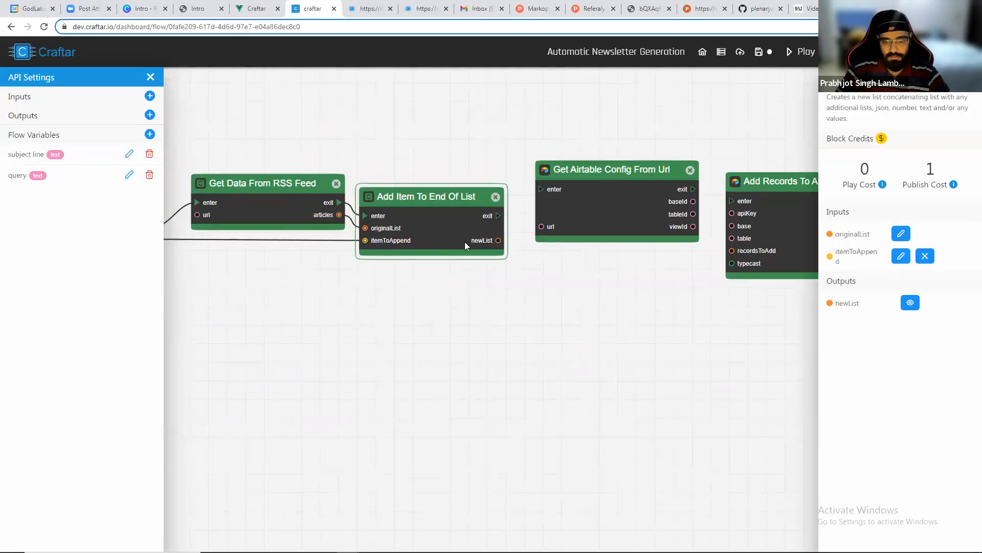
left_click(911, 302)
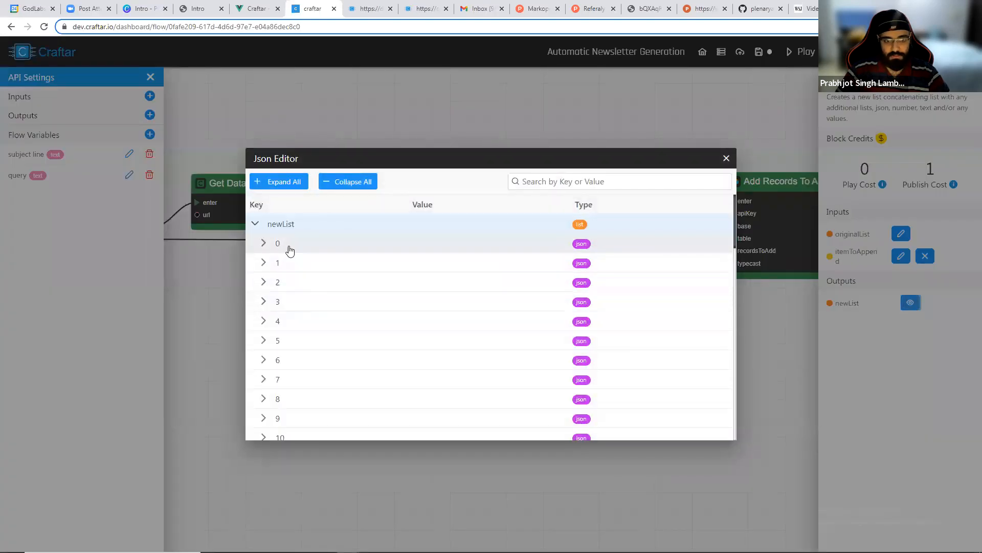
left_click(263, 243)
double_click(289, 264)
key("ctrl+c")
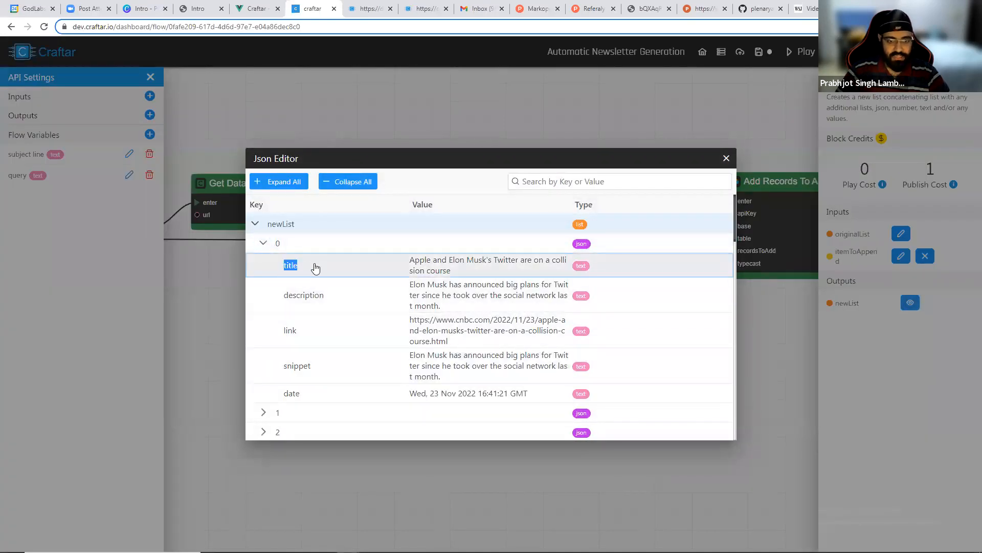
key("alt+Tab")
key("ctrl+v")
left_click(359, 239)
Rename the Notes field to description.
double_click(311, 114)
type("d")
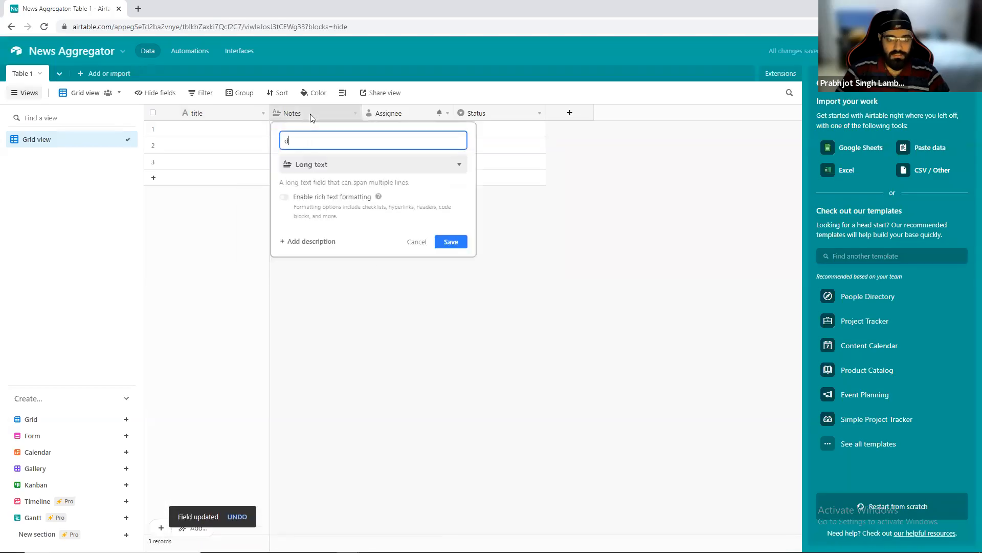
type("escription")
key("Return")
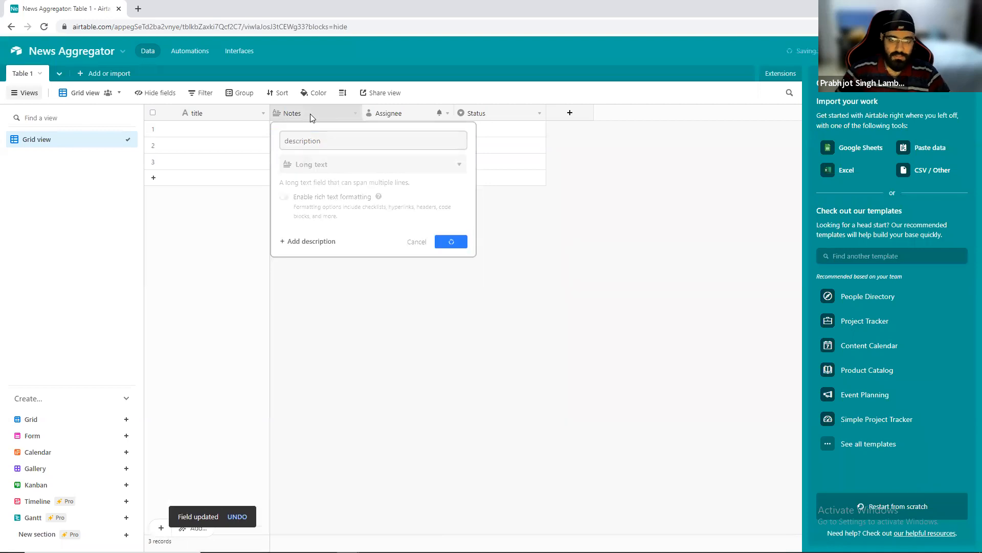
Delete the Assignee and Status fields from the table.
left_click(448, 113)
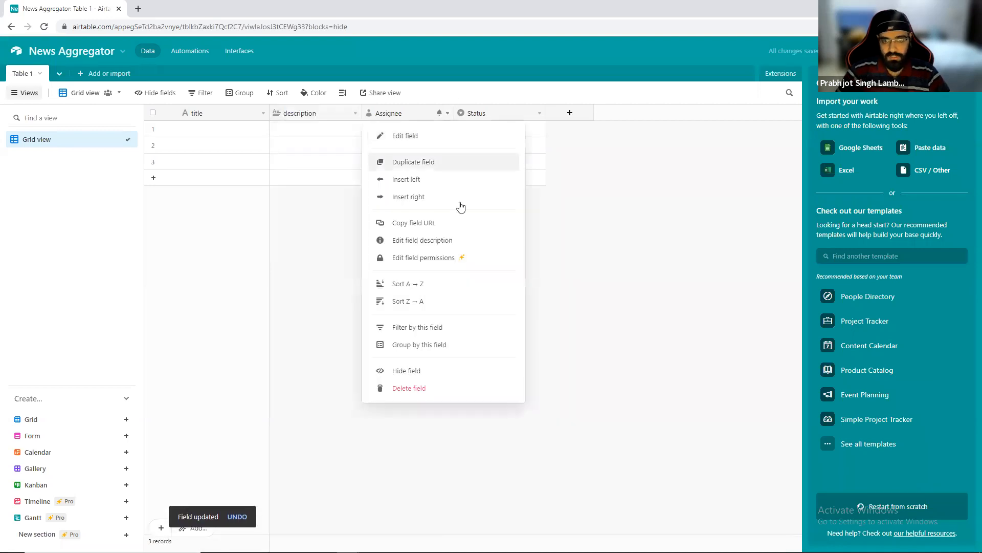
left_click(385, 387)
left_click(446, 114)
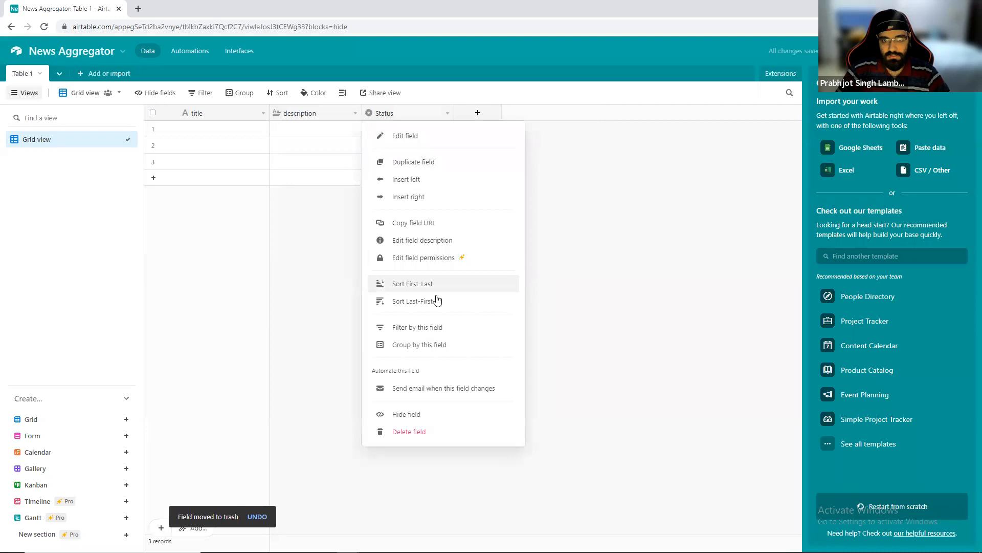
left_click(408, 431)
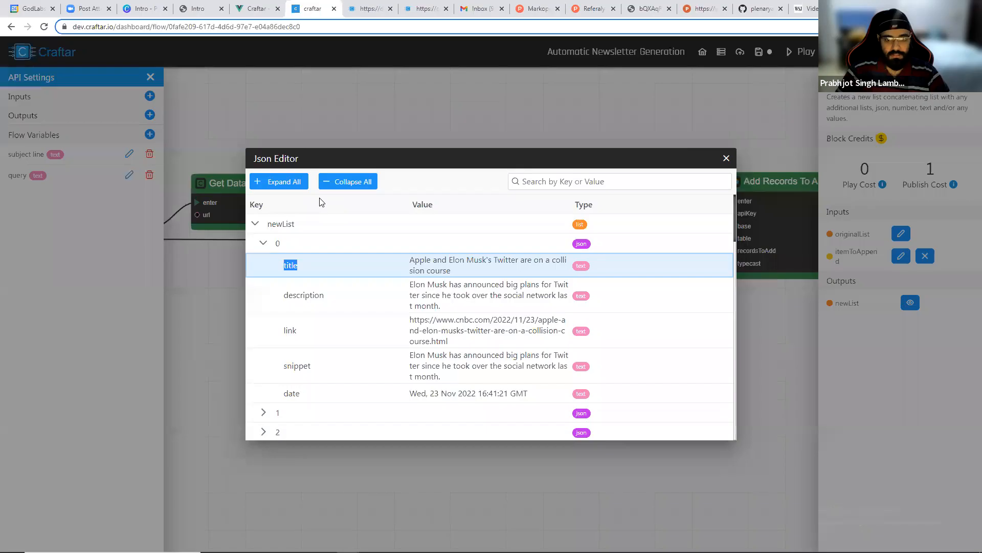
Copy the link key name from the Craftar JSON output and add a URL field named link.
double_click(290, 330)
key("ctrl+c")
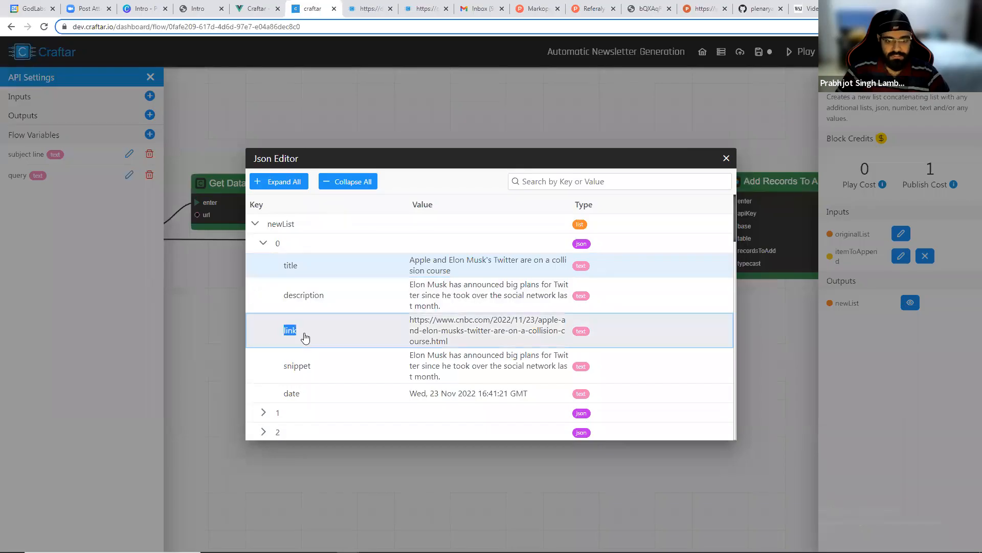
key("alt+Tab")
left_click(409, 113)
key("ctrl+v")
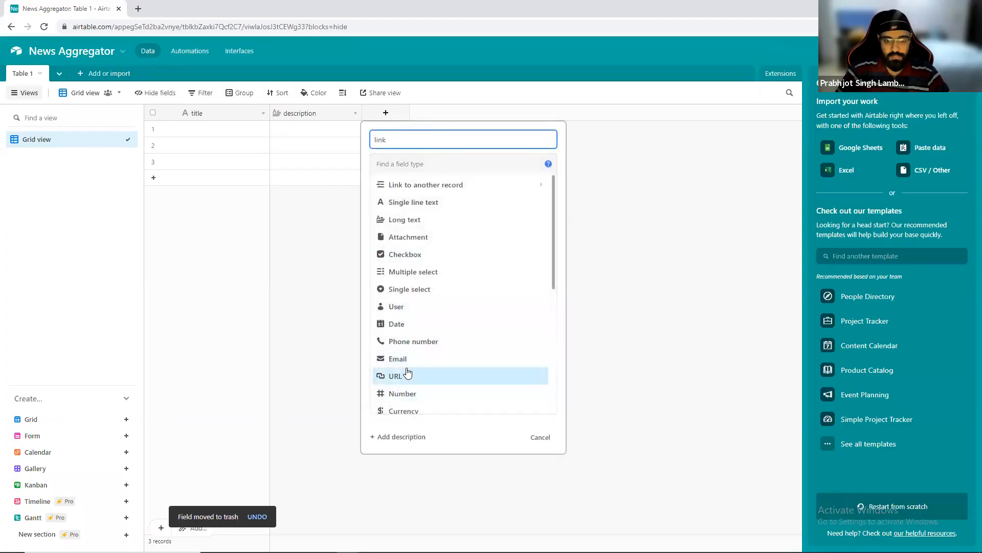
left_click(404, 376)
left_click(537, 210)
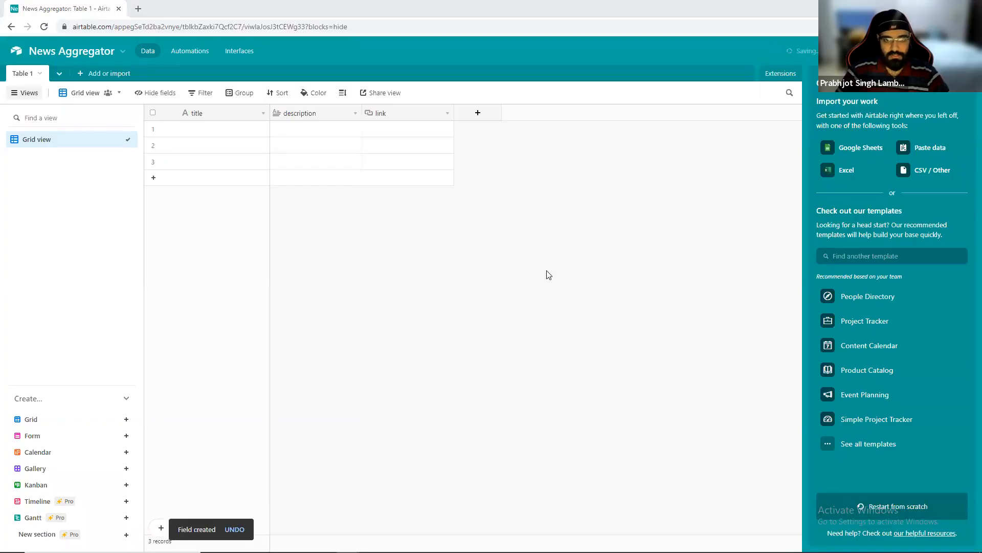
Copy the snippet key name and add a Long text field named snippet.
key("alt+Tab")
double_click(283, 367)
key("ctrl+c")
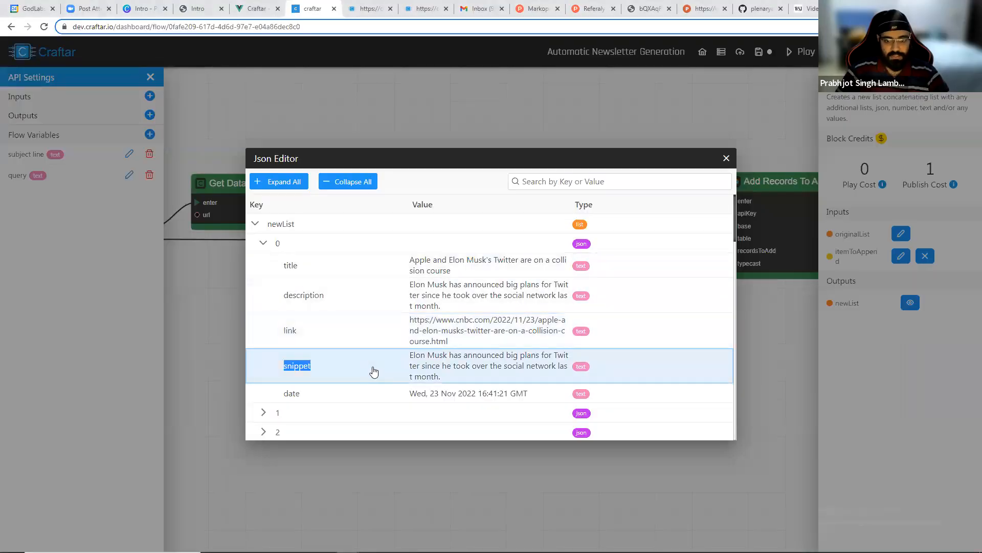
key("alt+Tab")
left_click(478, 113)
key("ctrl+v")
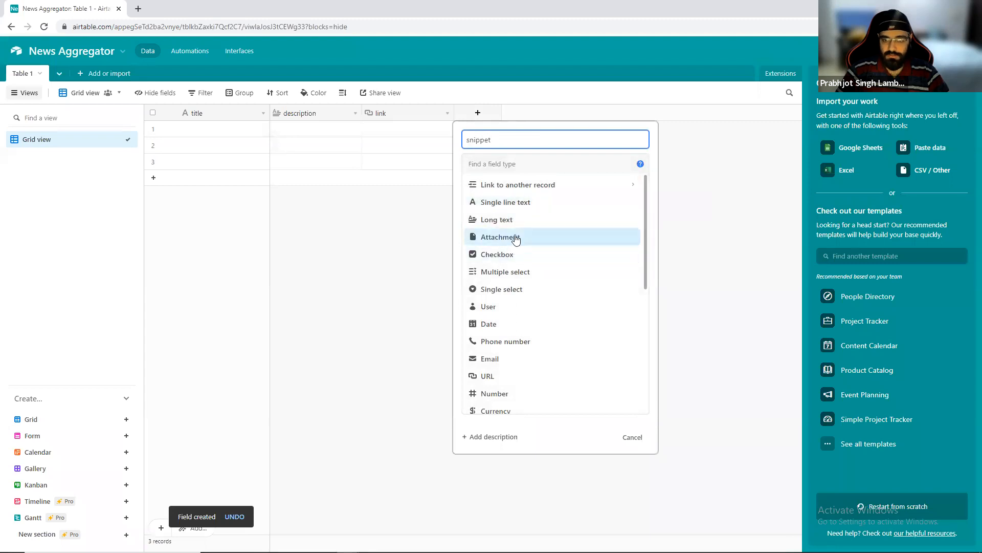
left_click(512, 219)
left_click(624, 243)
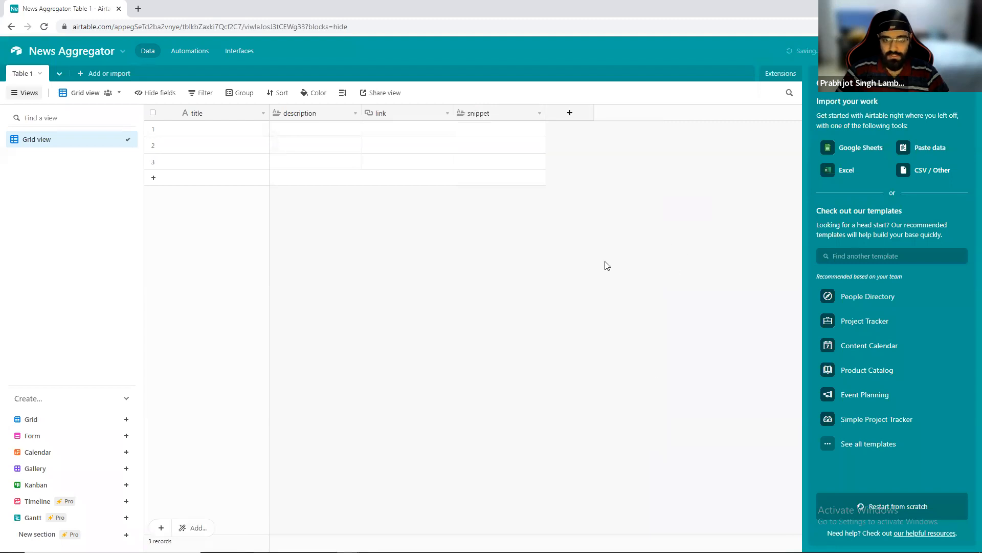
Copy the date key name and add a Single line text field named date.
key("alt+Tab")
double_click(291, 393)
key("ctrl+c")
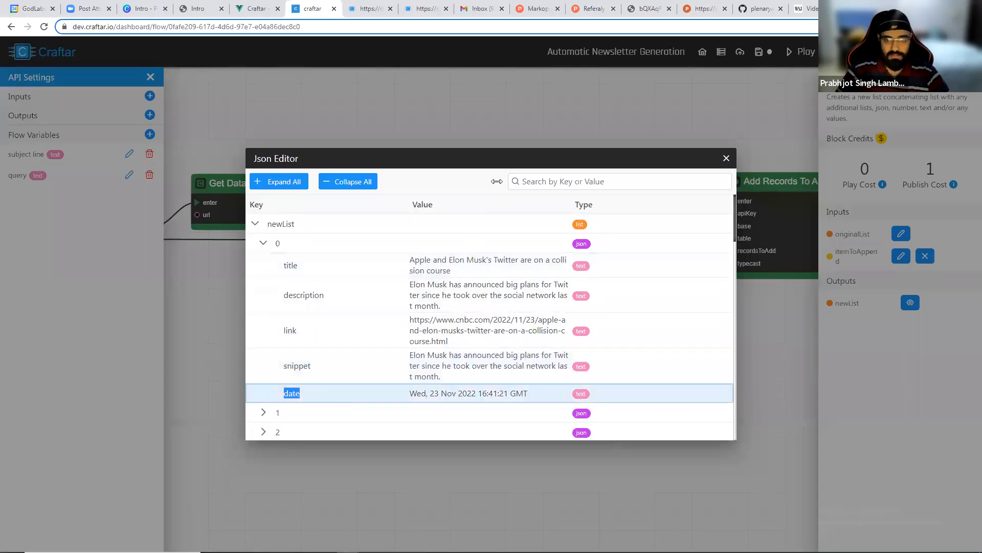
key("alt+Tab")
left_click(570, 113)
key("ctrl+v")
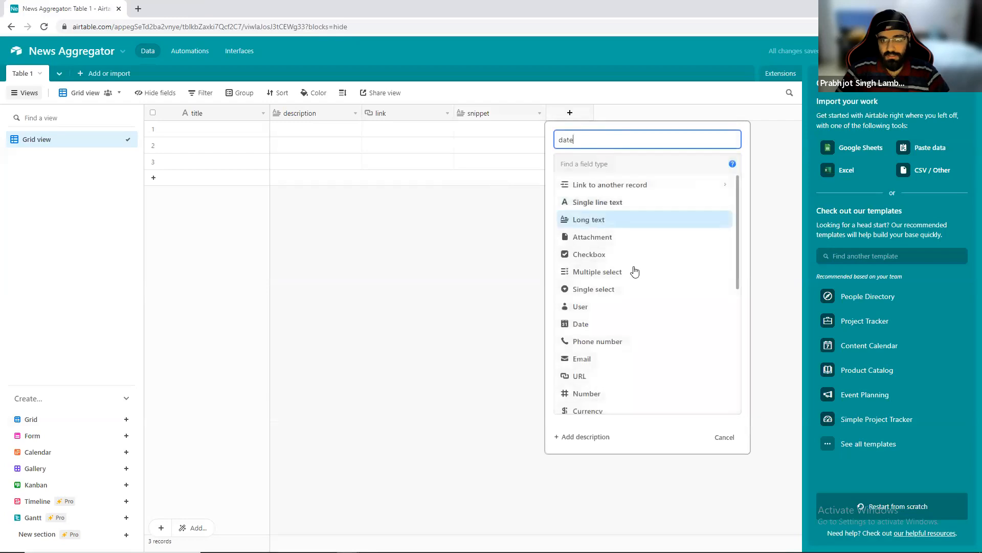
left_click(614, 202)
left_click(714, 244)
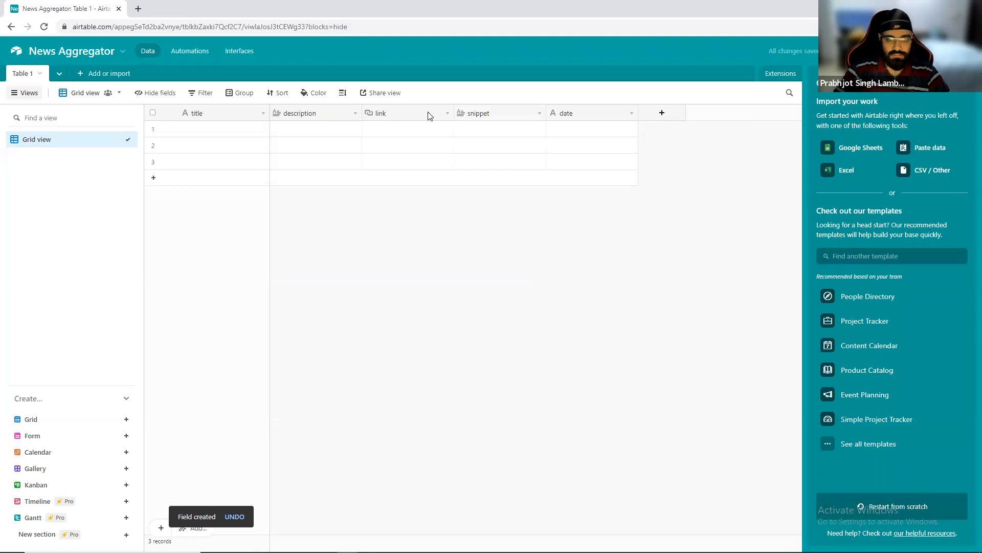
Copy the Airtable table's URL and paste it into the url input of the Get Airtable Config From Url block.
left_click(239, 24)
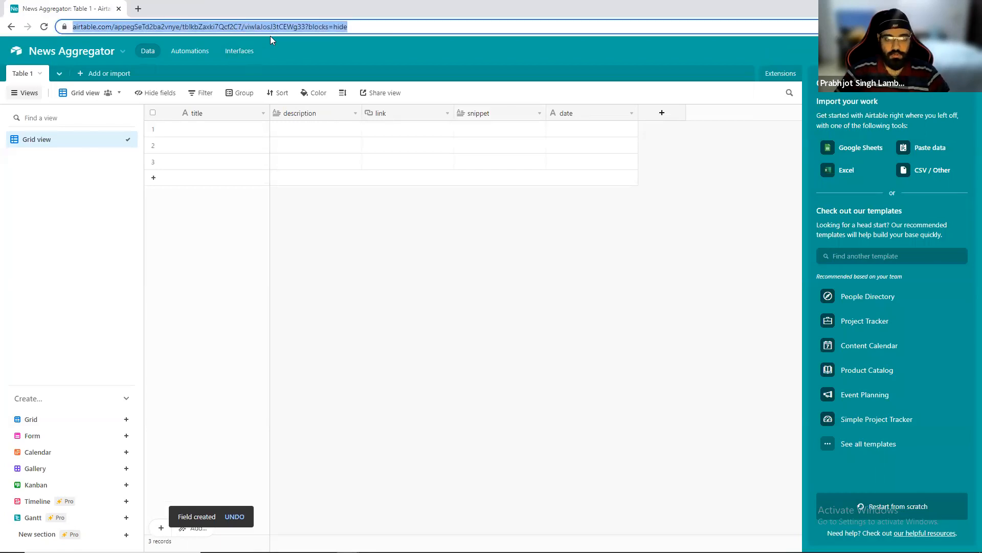
left_click(215, 27)
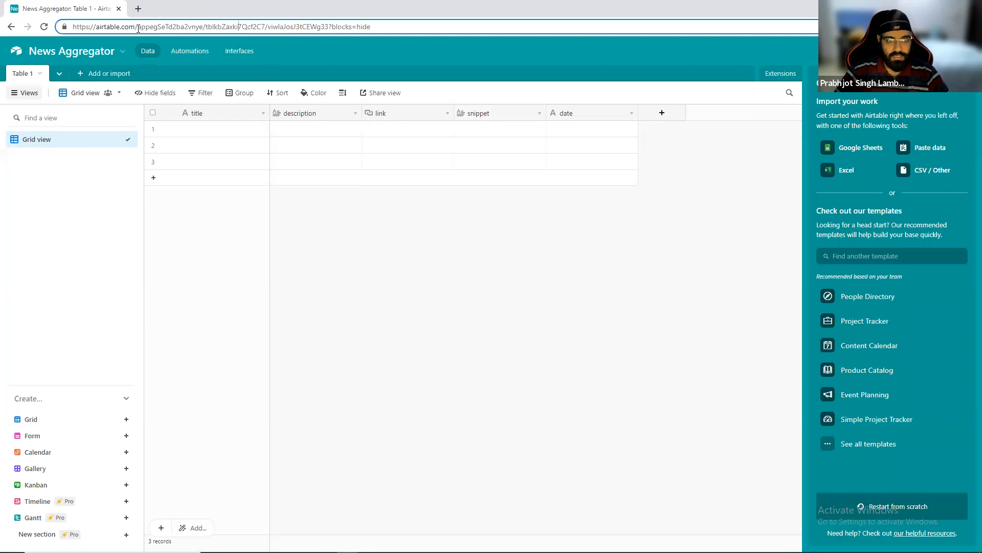
left_click_drag(138, 28, 208, 23)
double_click(212, 27)
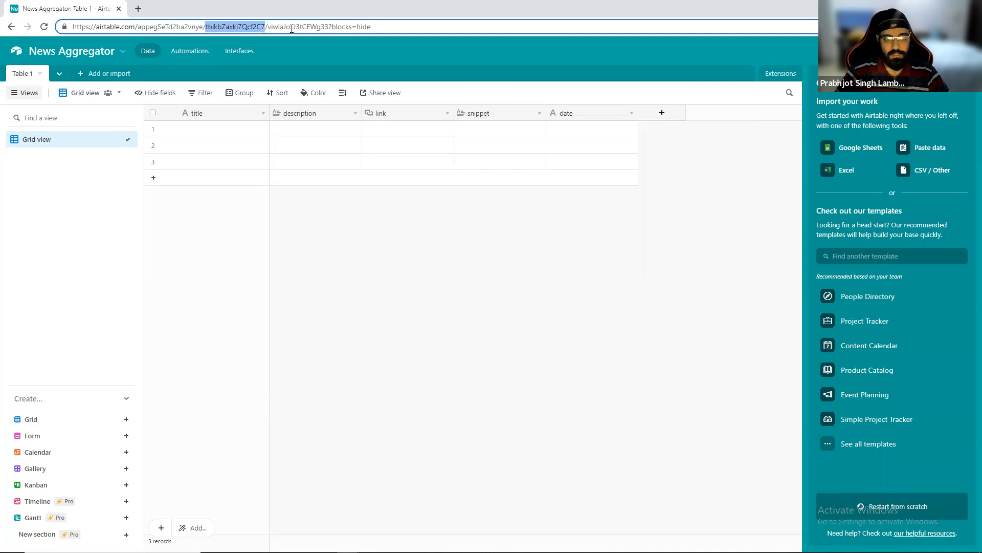
double_click(291, 27)
triple_click(361, 28)
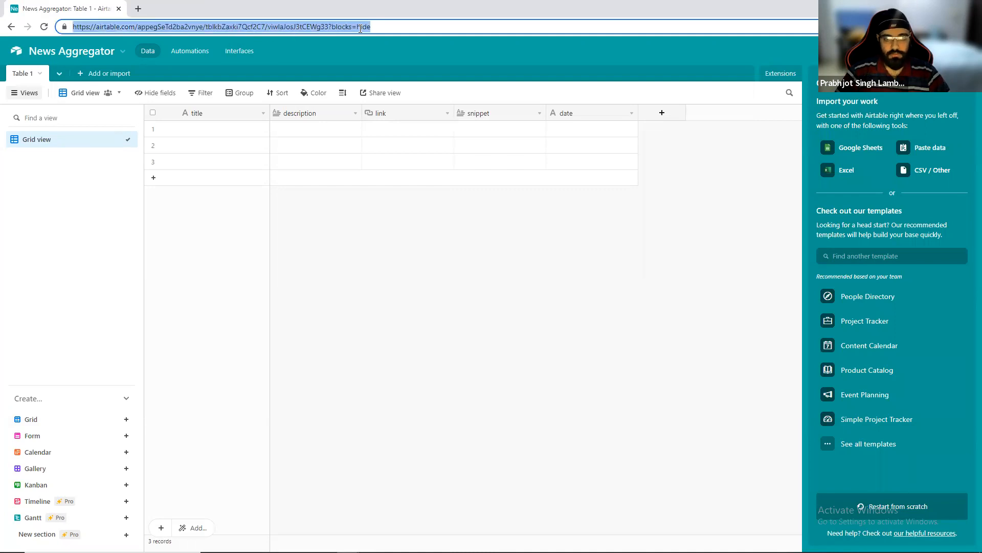
key("alt+Tab")
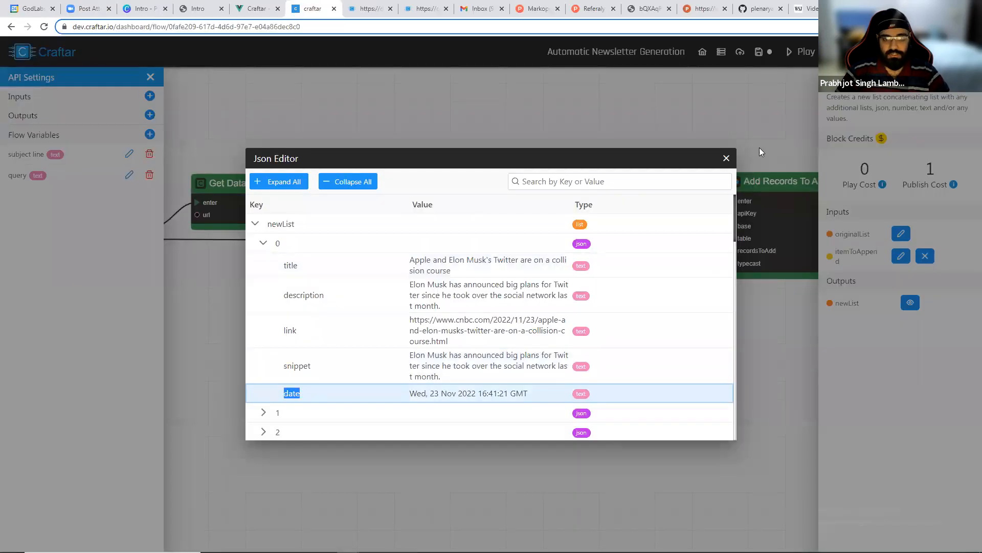
left_click(727, 157)
left_click(587, 194)
key("ctrl+v")
scroll(619, 312, "up", 3)
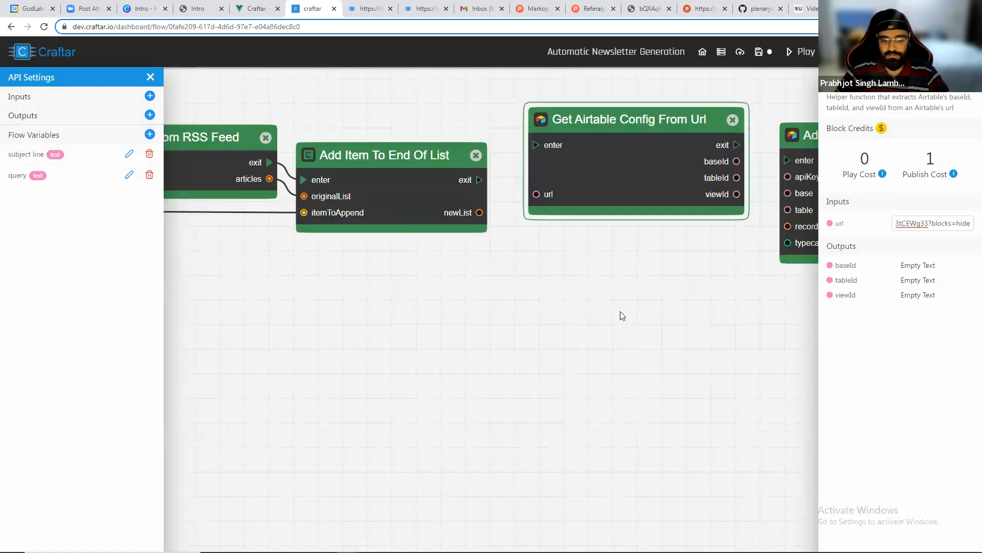
Connect Add Item To End Of List to Get Airtable Config From Url, and its exit and baseId to Add Records To Airtable's enter and base.
left_click_drag(619, 312, 483, 335)
left_click_drag(343, 202, 400, 168)
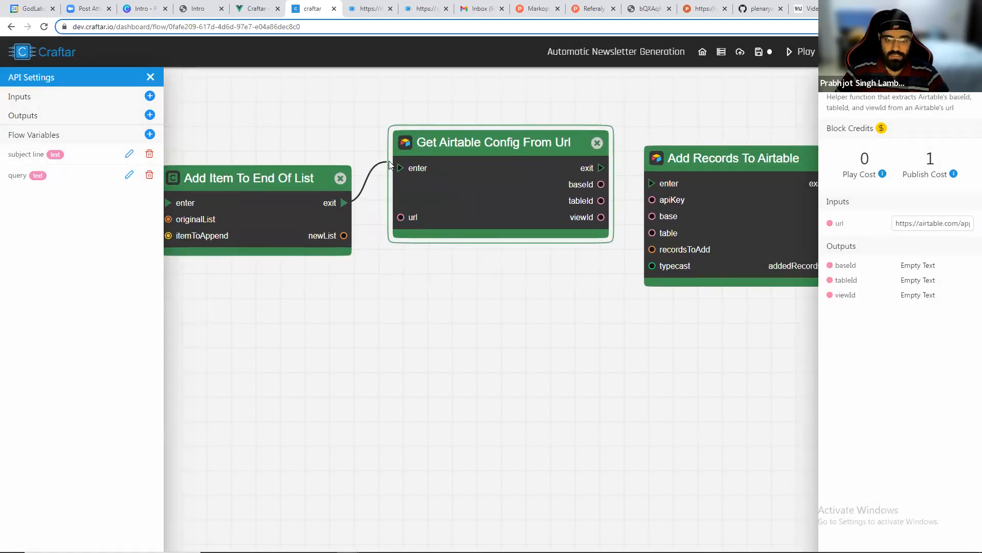
left_click_drag(346, 234, 557, 182)
left_click_drag(582, 148, 652, 183)
left_click_drag(584, 168, 652, 216)
Connect tableId to the table input and newList to recordsToAdd on Add Records To Airtable.
scroll(708, 206, "up", 2)
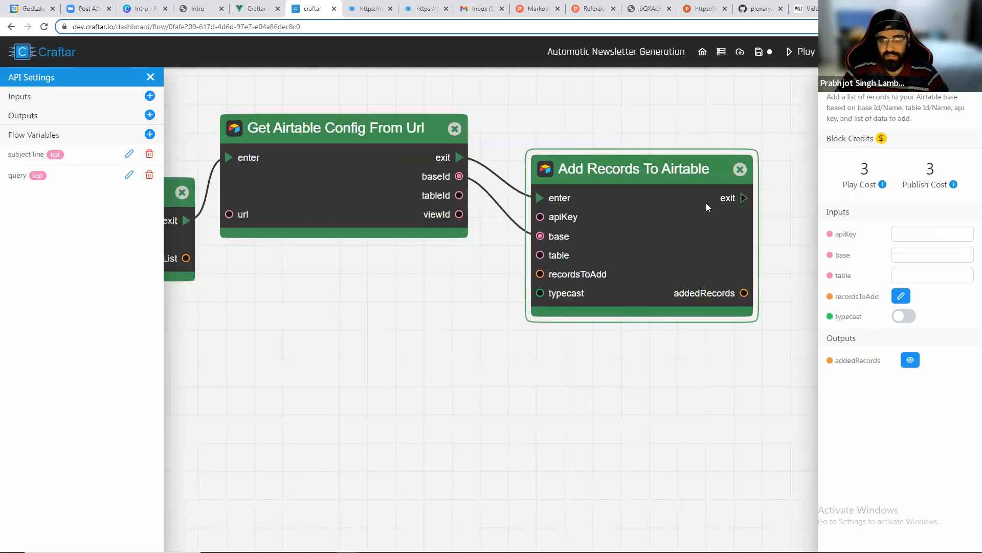
scroll(708, 207, "up", 2)
left_click_drag(379, 193, 487, 274)
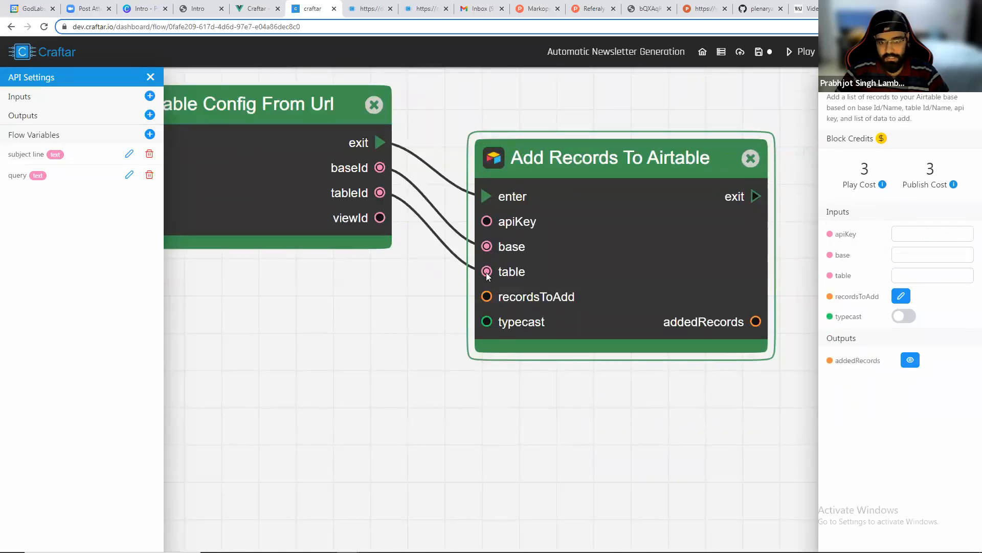
scroll(473, 284, "down", 2)
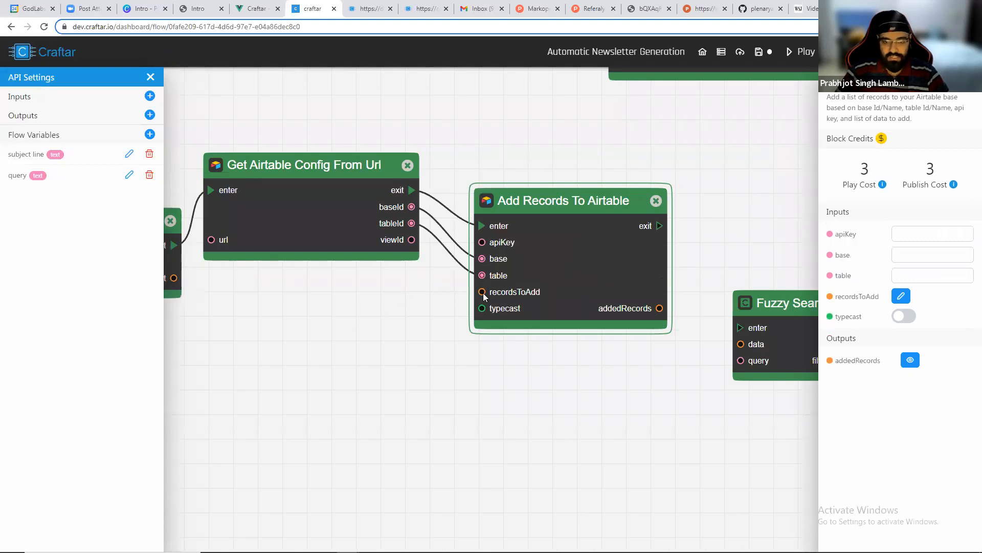
left_click_drag(174, 279, 482, 294)
scroll(463, 362, "up", 2)
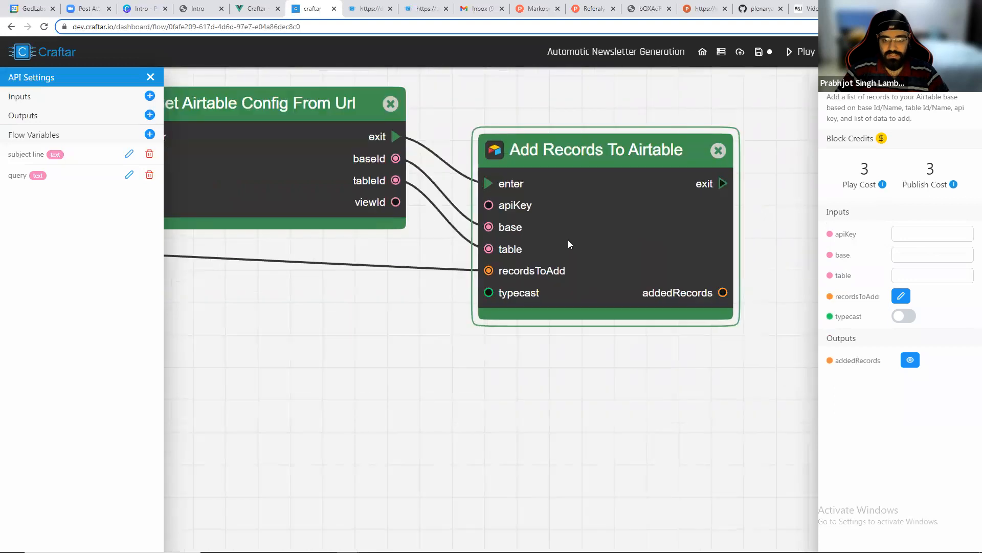
Copy the Airtable API key from the account page and paste it into the Add Records To Airtable apiKey input.
key("alt+Tab")
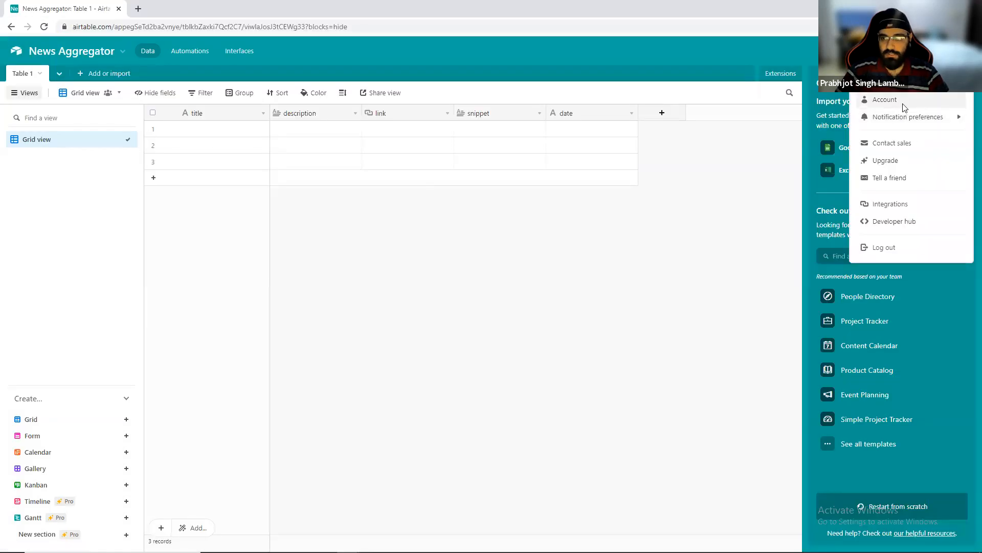
left_click(903, 101)
left_click(403, 440)
key("ctrl+c")
key("alt+Tab")
left_click(892, 234)
key("ctrl+v")
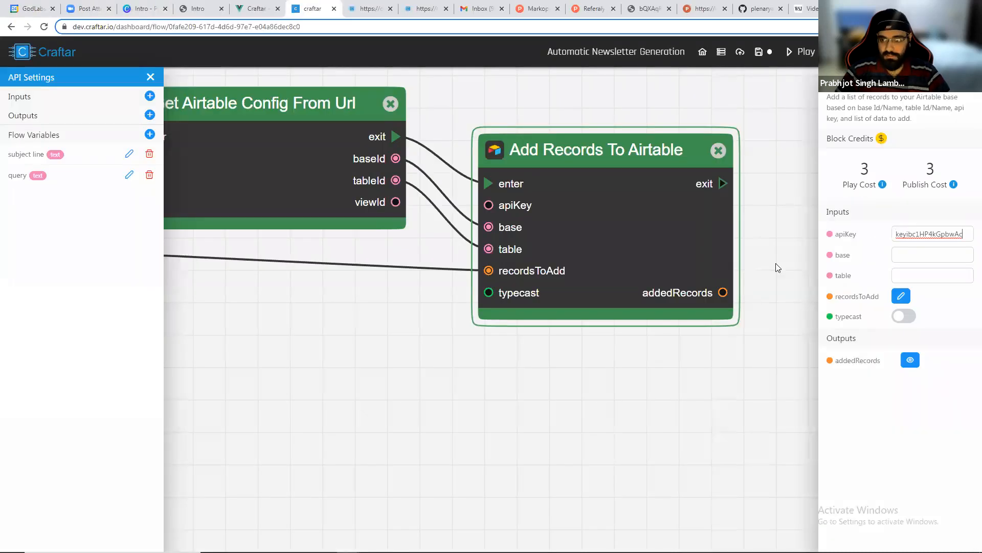
Run the flow and inspect the Get Airtable Config From Url block's outputs.
scroll(388, 353, "down", 4)
left_click(805, 52)
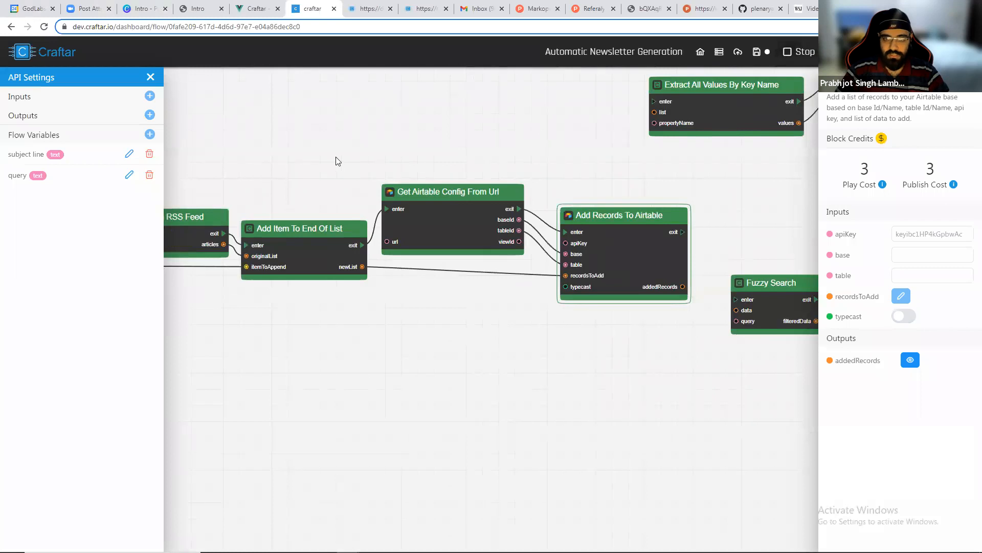
left_click_drag(336, 160, 437, 150)
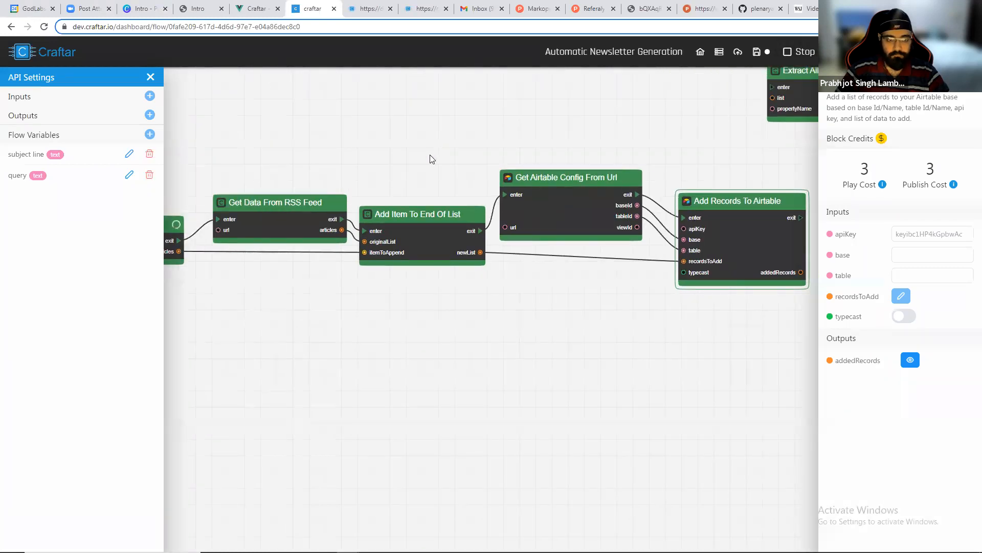
scroll(351, 181, "up", 3)
left_click_drag(250, 175, 363, 164)
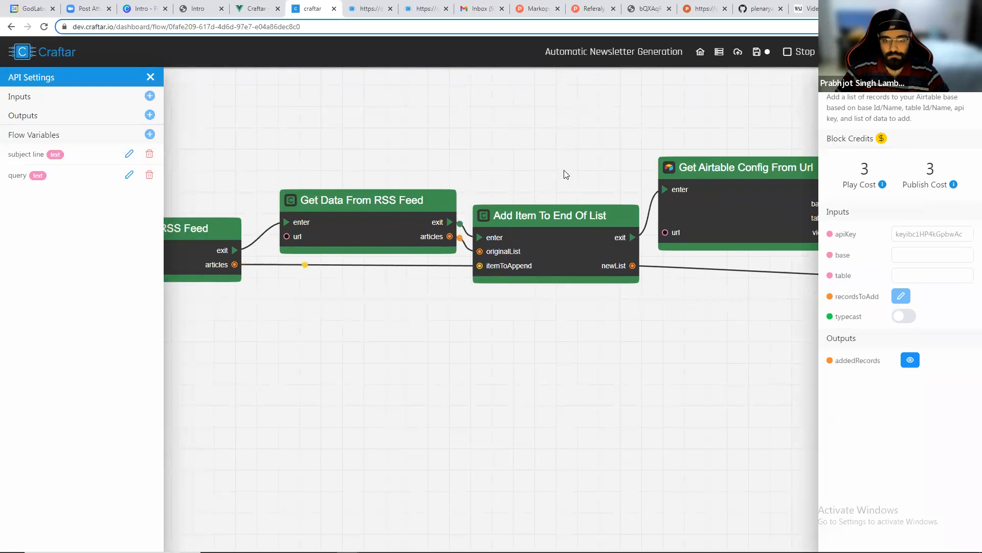
left_click_drag(484, 333, 425, 329)
left_click(434, 203)
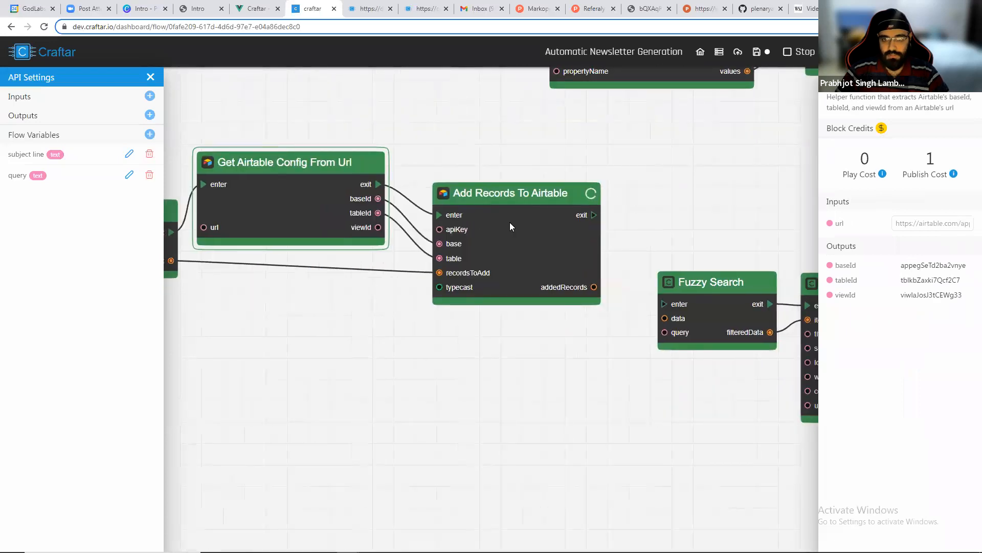
Delete the three empty records at the top of the Airtable table.
key("alt+Tab")
scroll(276, 290, "down", 7)
scroll(277, 291, "up", 7)
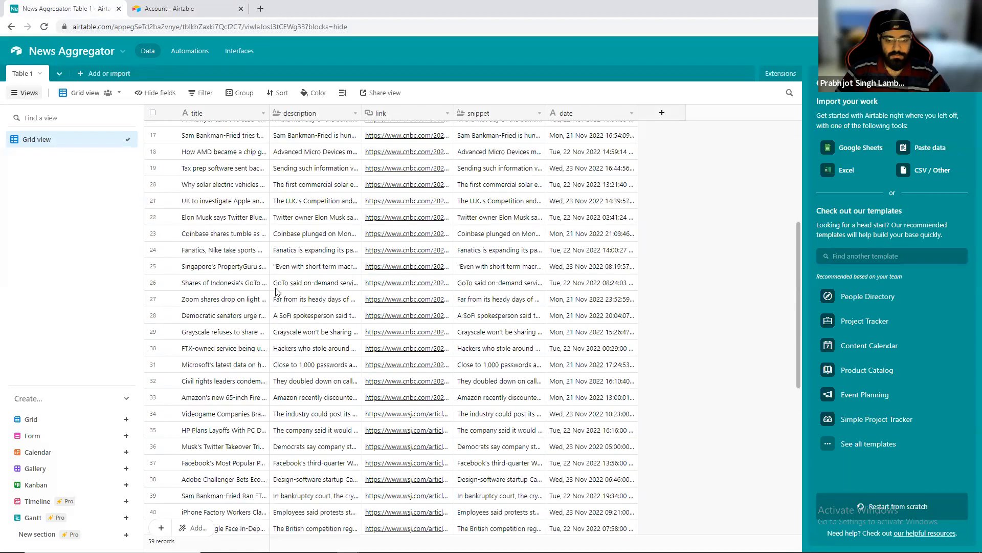
left_click(152, 129)
left_click(152, 145)
left_click(153, 162)
right_click(180, 142)
left_click(214, 173)
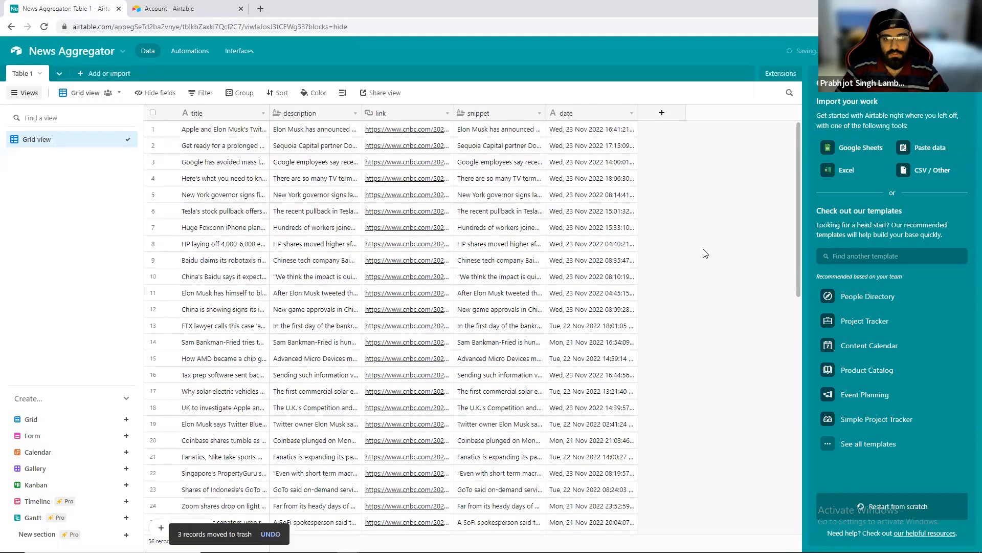
Close the side panel and widen the description, link and snippet columns.
left_click(963, 82)
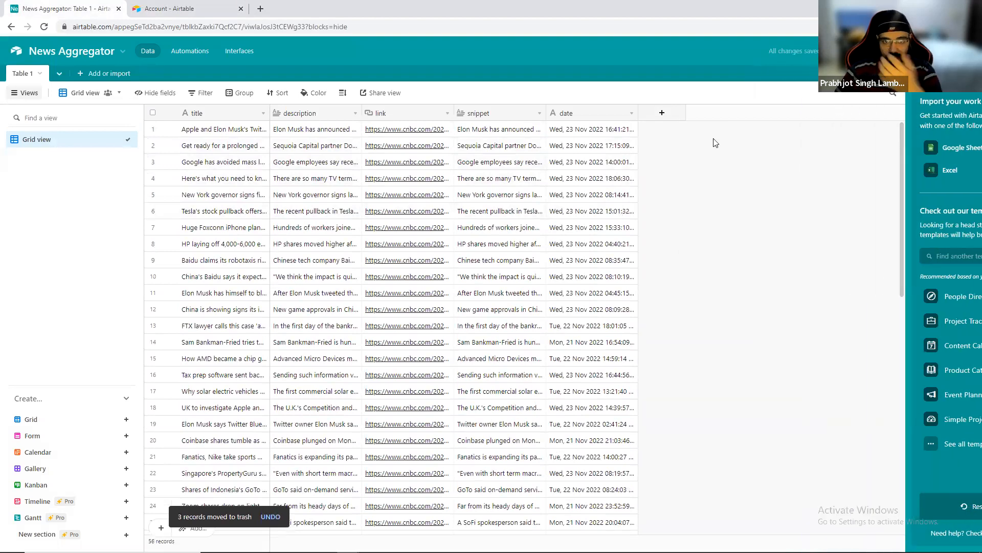
left_click_drag(362, 110, 506, 110)
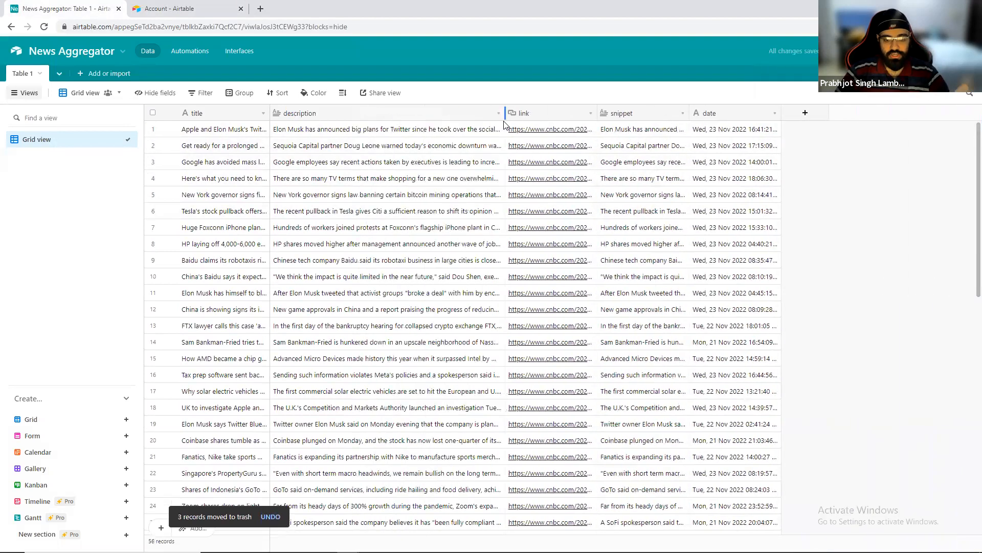
left_click_drag(598, 111, 636, 111)
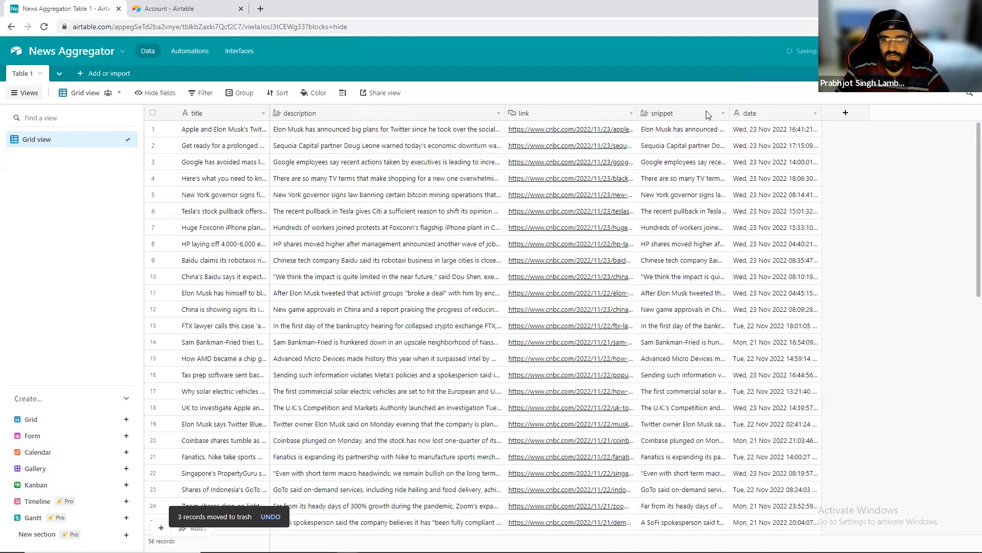
left_click_drag(730, 110, 780, 110)
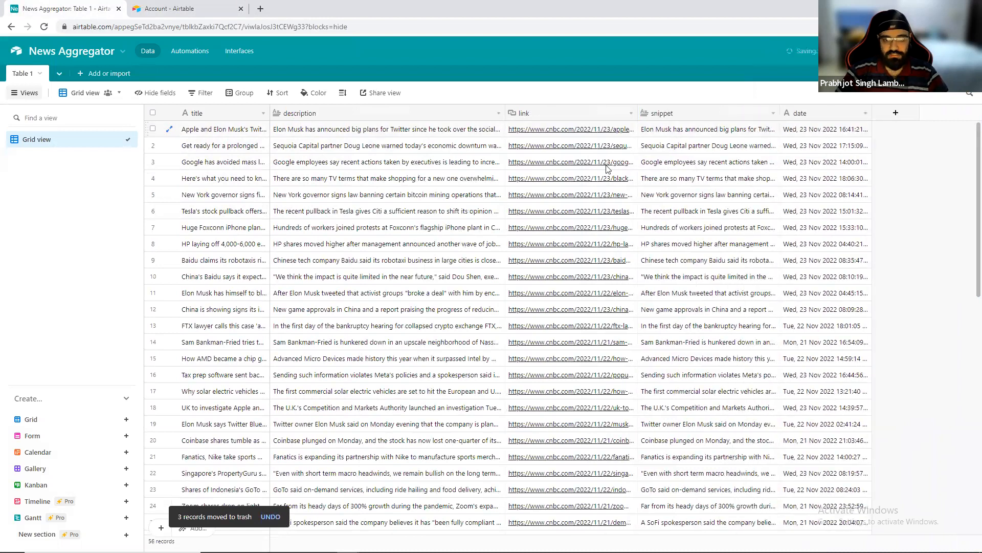
Return to the flow editor and inspect the Add Item To End Of List block's newList output data.
key("alt+Tab")
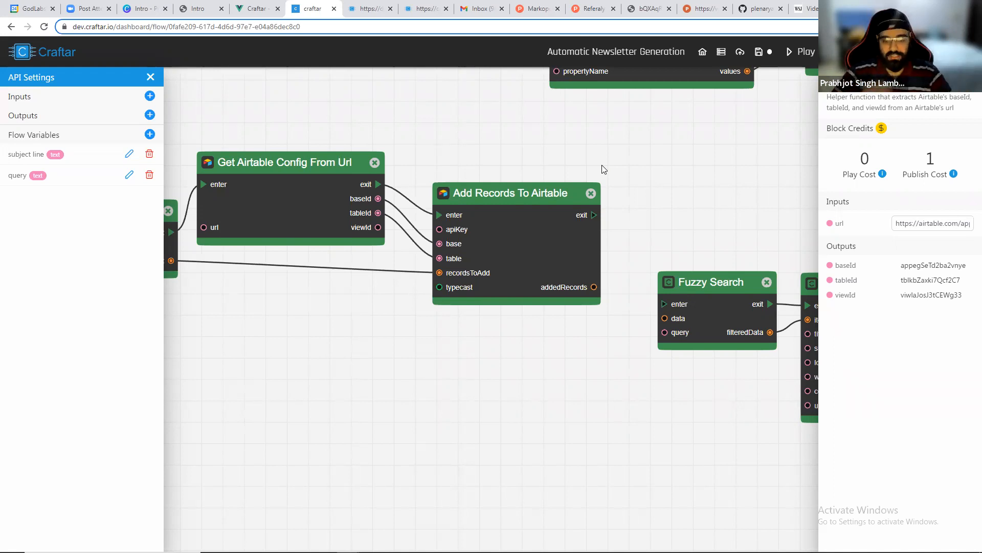
scroll(737, 179, "down", 1)
left_click_drag(672, 189, 430, 214)
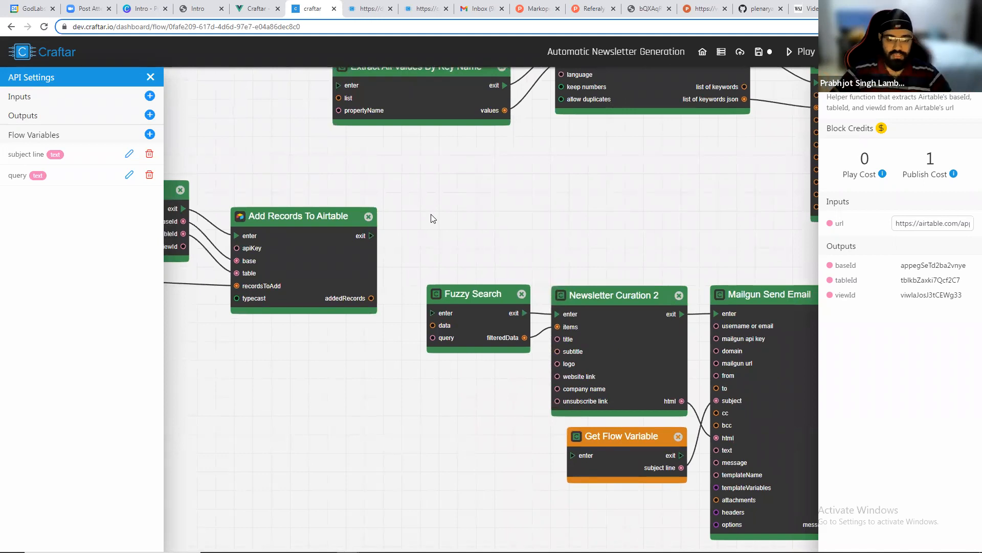
scroll(431, 219, "up", 1)
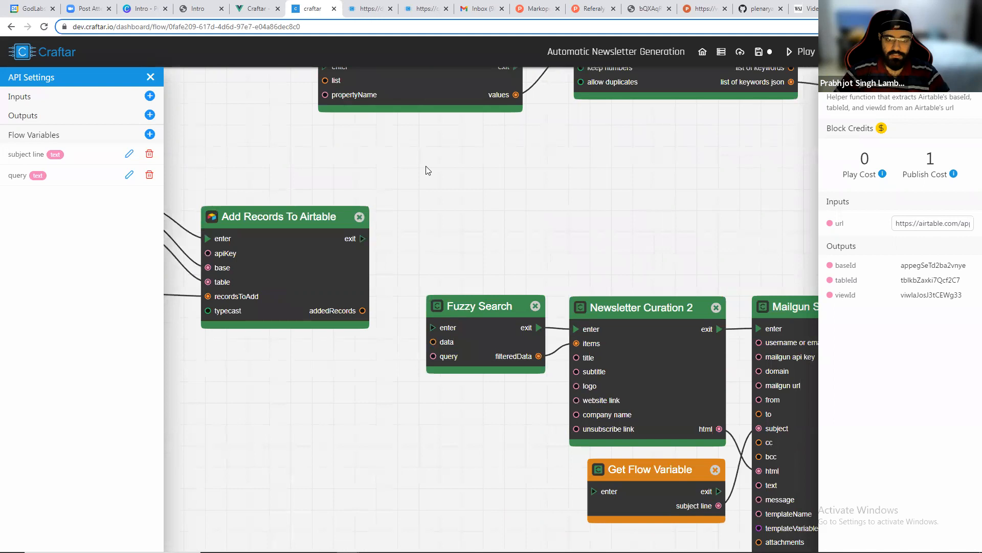
left_click_drag(428, 170, 793, 148)
scroll(649, 179, "down", 2)
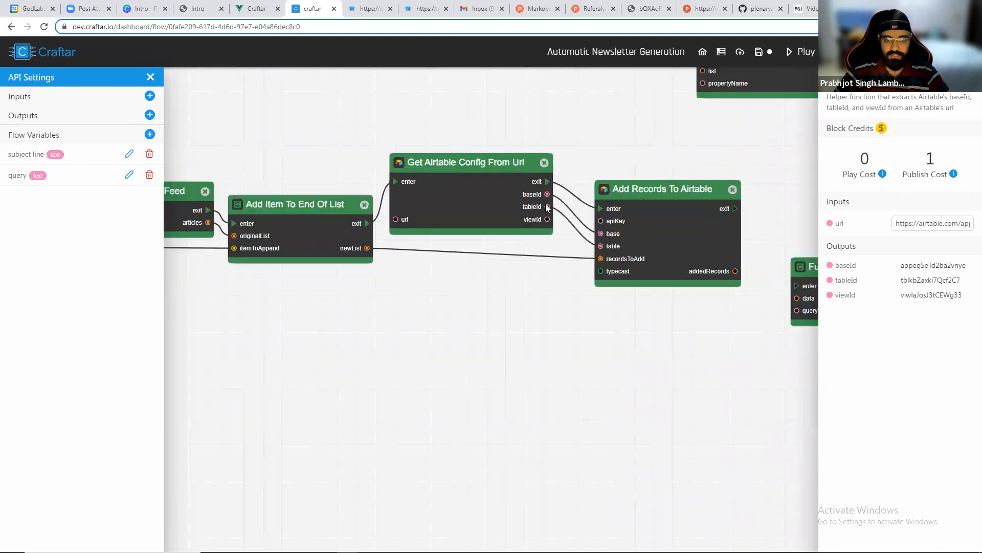
left_click(469, 243)
left_click_drag(588, 293, 384, 307)
left_click_drag(471, 245, 694, 195)
left_click_drag(316, 202, 559, 179)
left_click_drag(665, 174, 774, 183)
left_click_drag(510, 183, 607, 184)
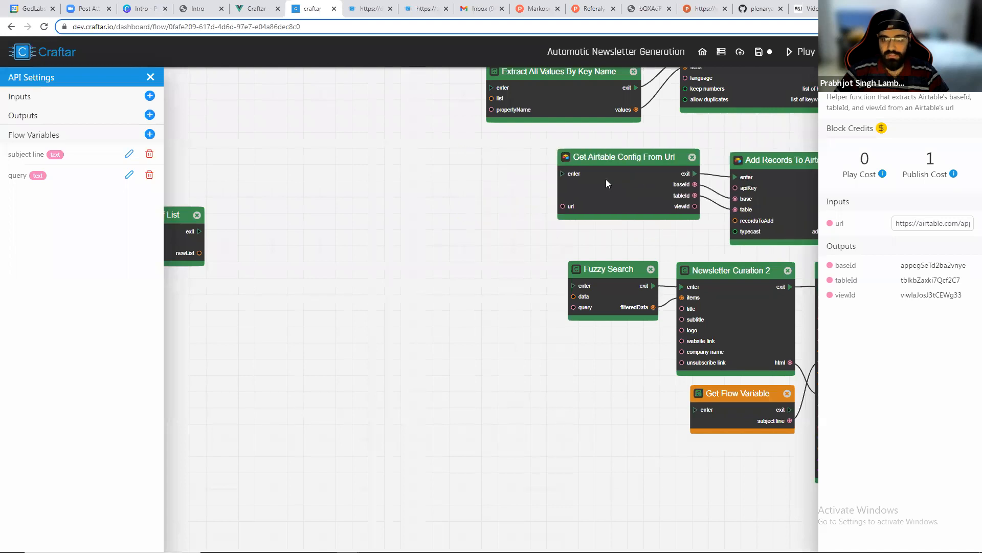
scroll(451, 154, "down", 2)
left_click_drag(355, 187, 423, 200)
scroll(424, 201, "up", 4)
left_click_drag(267, 250, 362, 230)
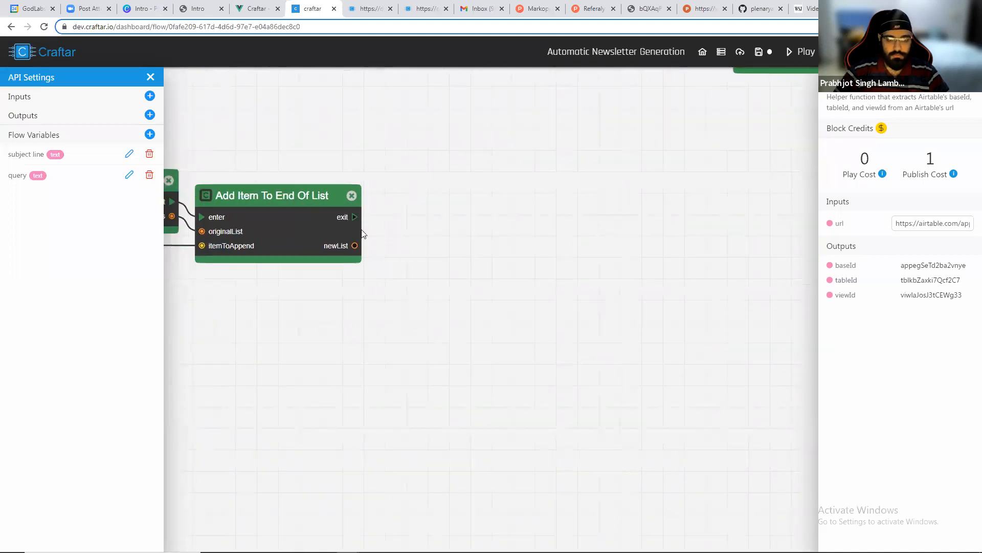
left_click(320, 224)
left_click(910, 302)
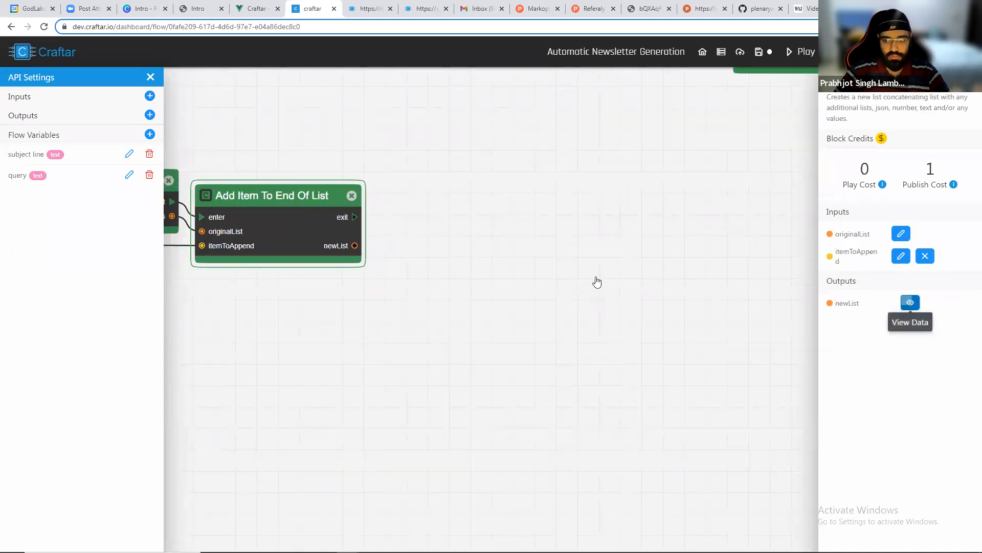
left_click(281, 246)
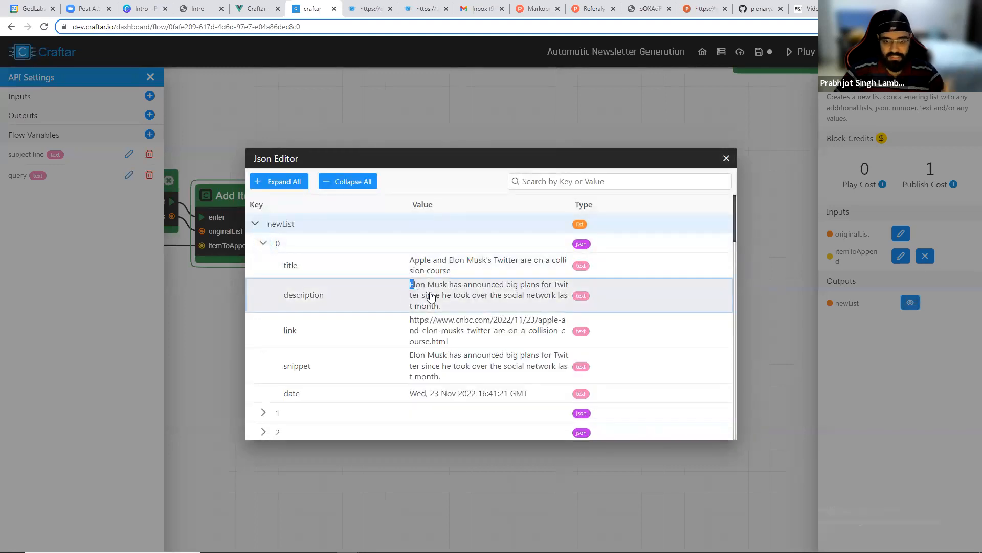
left_click_drag(413, 285, 447, 296)
left_click(470, 312)
left_click(726, 158)
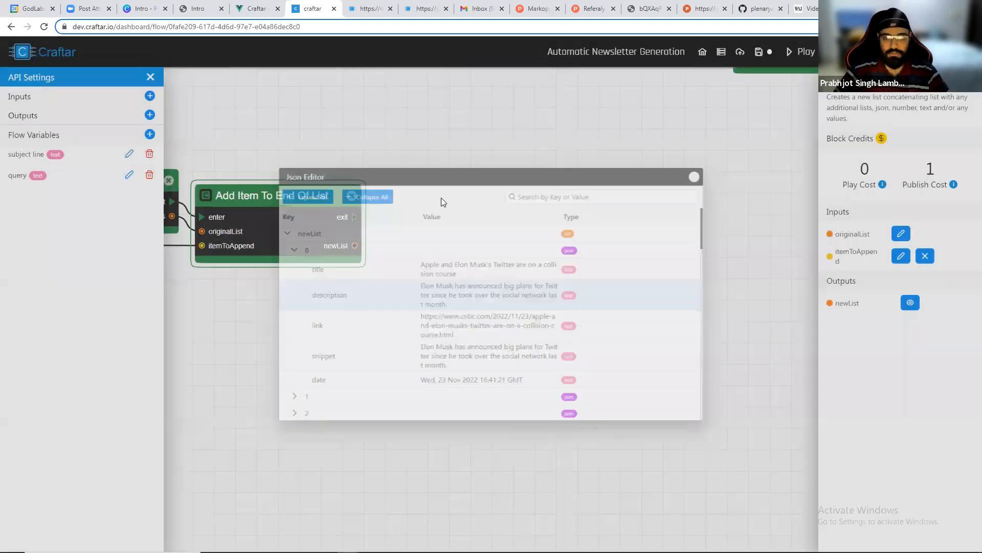
Add an Extract Keywords From List of Texts block and connect it to Add Item To End Of List's exit and newList outputs.
right_click(421, 184)
left_click(442, 230)
left_click(478, 250)
scroll(401, 281, "up", 3)
scroll(504, 276, "down", 3)
scroll(507, 319, "down", 2)
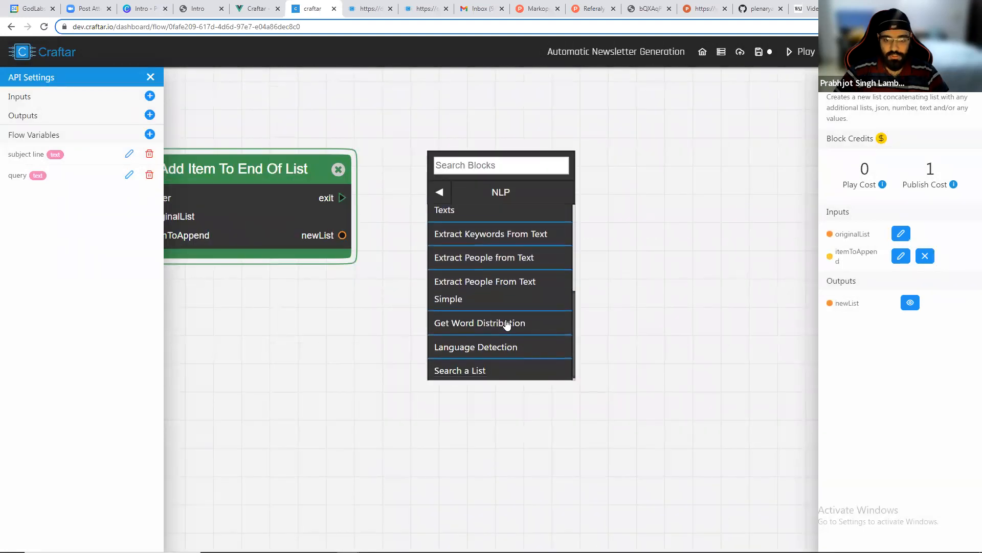
scroll(508, 321, "up", 3)
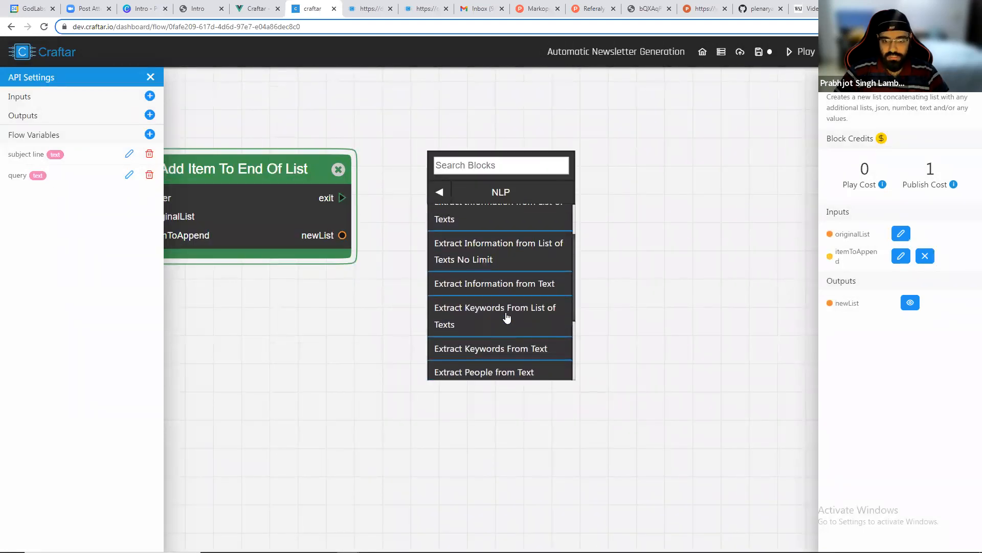
left_click(504, 319)
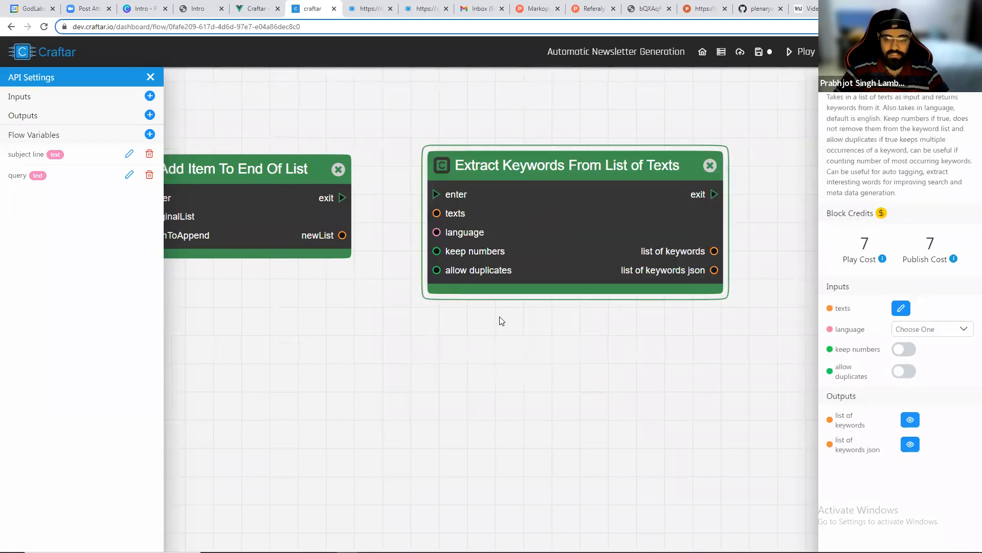
left_click_drag(341, 199, 438, 200)
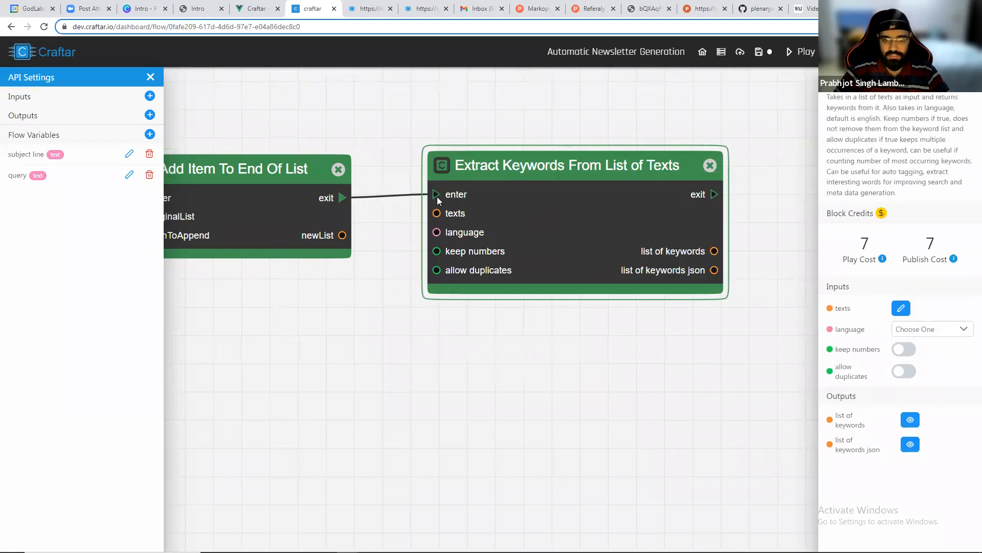
left_click_drag(343, 237, 432, 215)
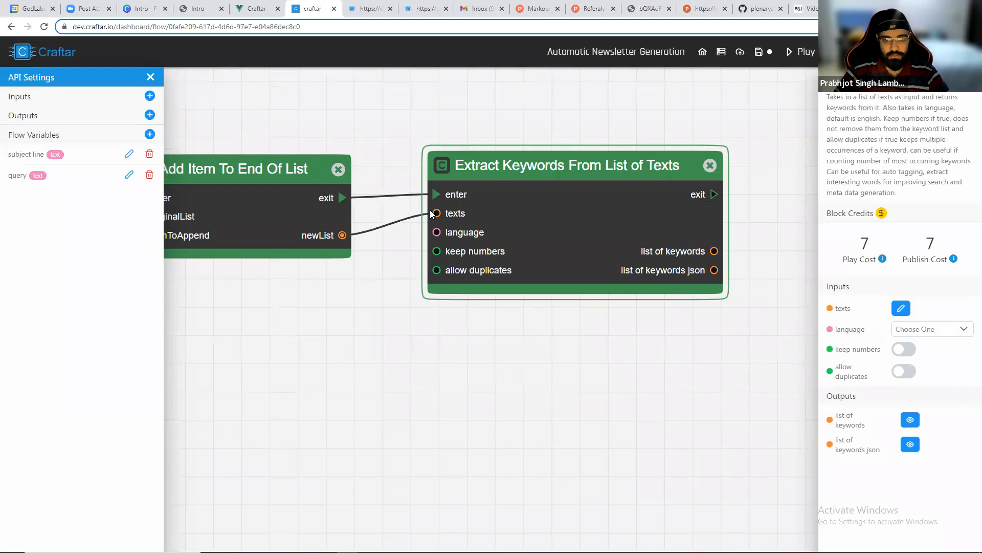
left_click_drag(547, 223, 537, 220)
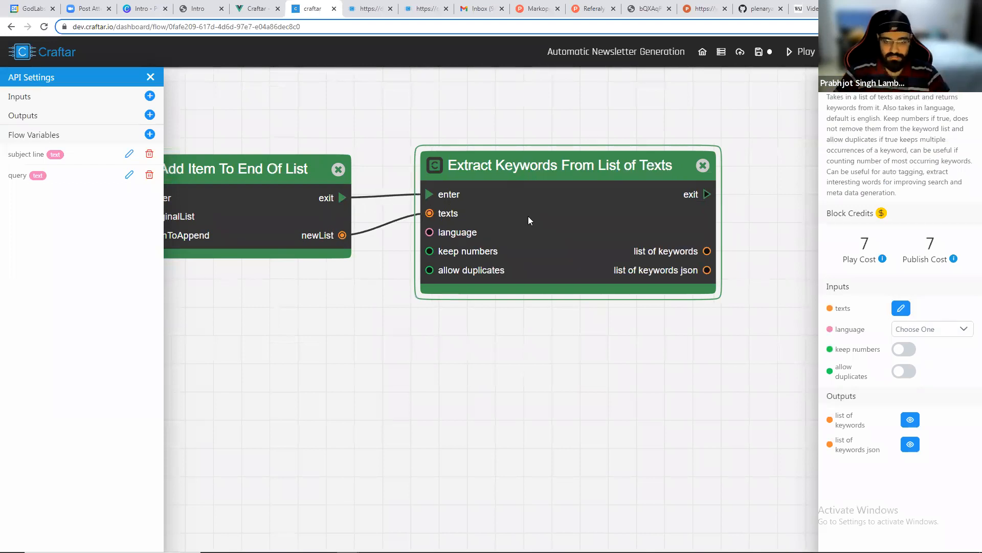
Disconnect Extract Keywords From List of Texts from Add Item To End Of List and move it aside.
scroll(494, 226, "down", 3)
left_click(416, 223)
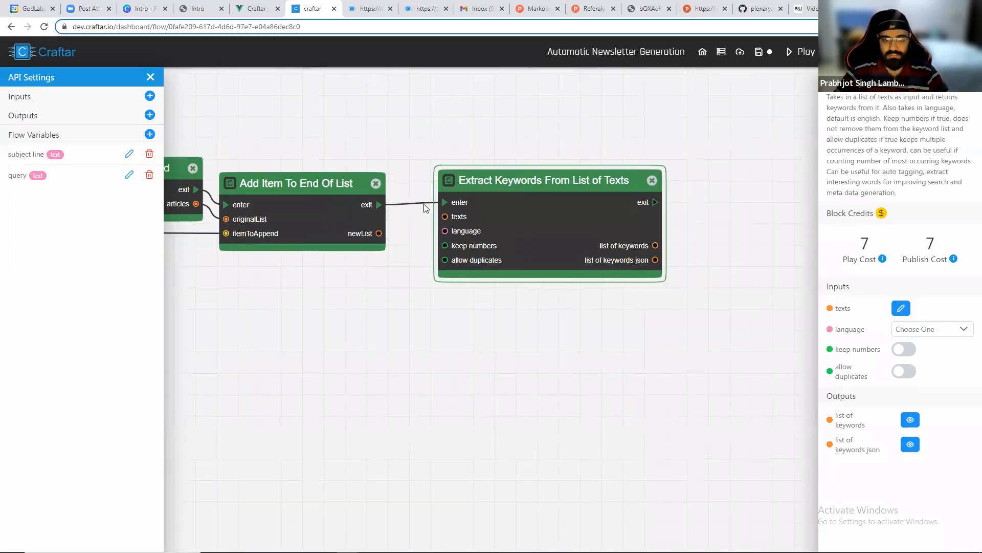
left_click(415, 205)
left_click_drag(559, 216, 760, 212)
Insert an Extract All Values By Key Name block after Add Item To End Of List with propertyName set to description.
right_click(461, 193)
type("extract ")
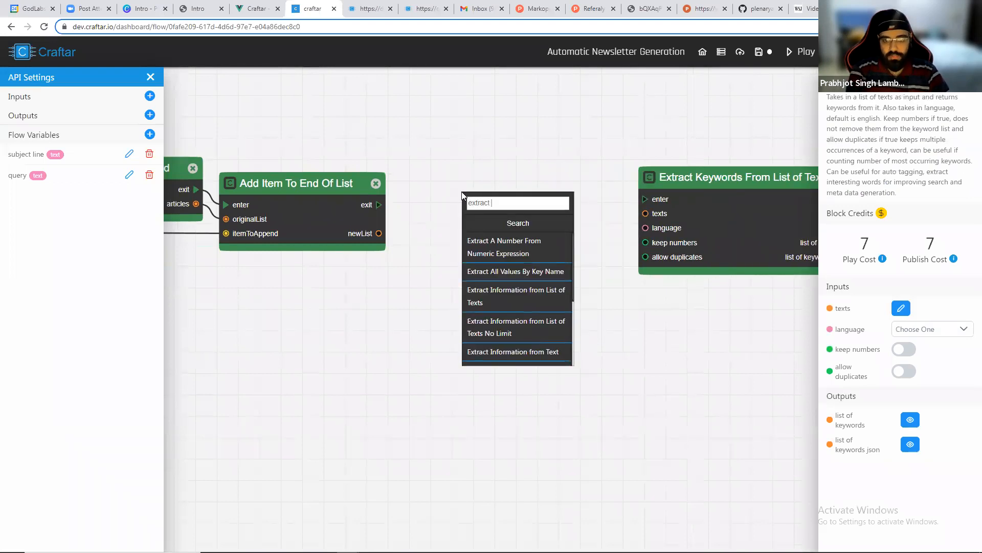
type("all")
left_click(489, 241)
left_click_drag(548, 219, 503, 200)
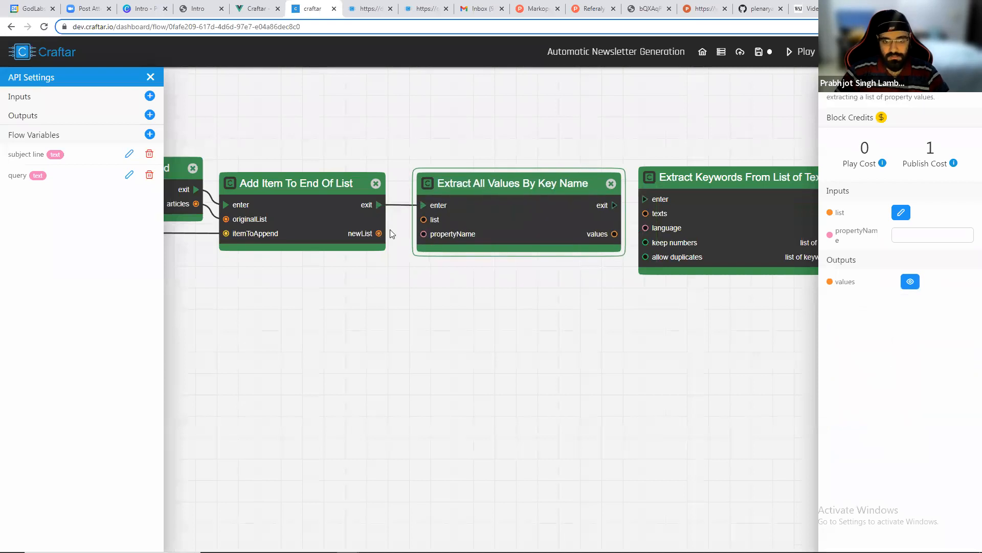
left_click_drag(426, 221, 424, 220)
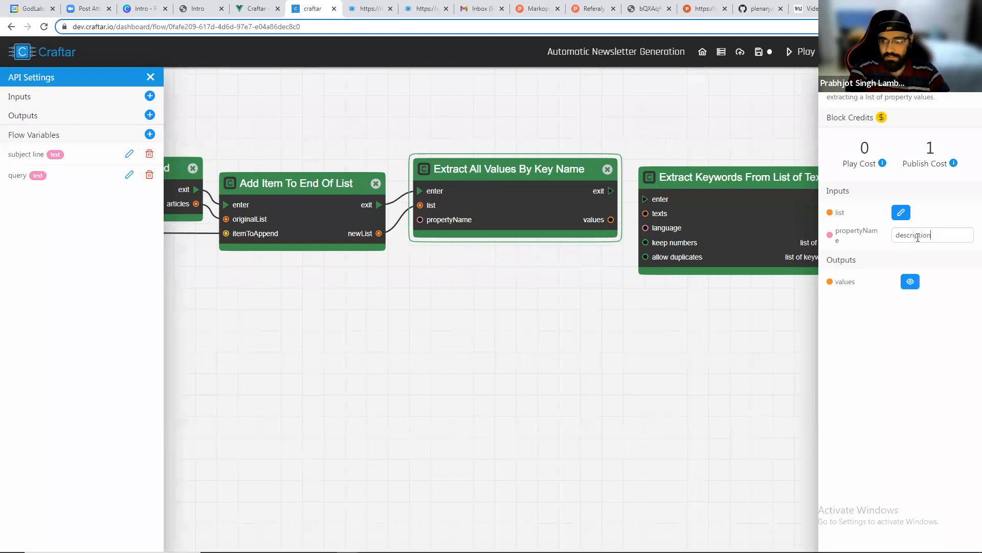
left_click(737, 346)
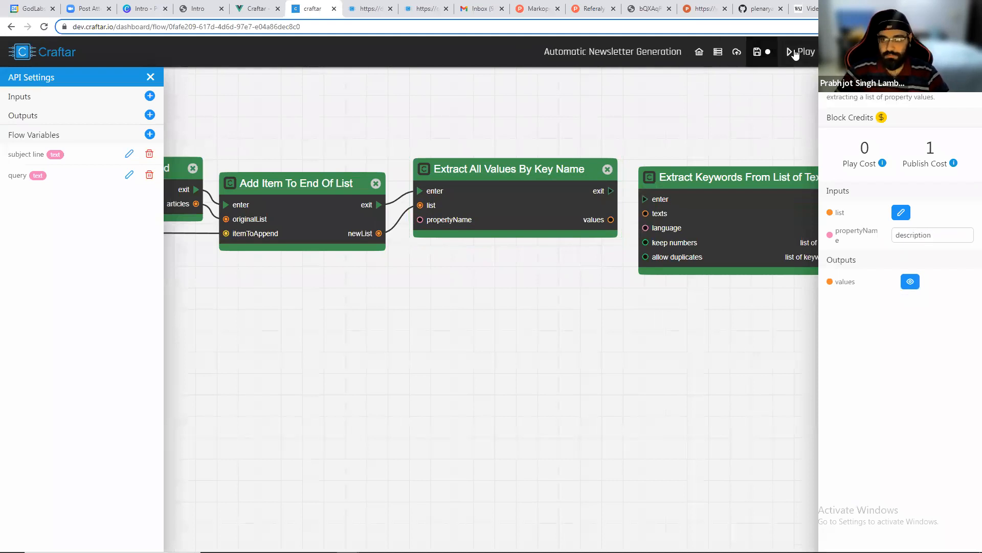
Run the flow and inspect the Extract All Values By Key Name block's values output.
left_click(791, 51)
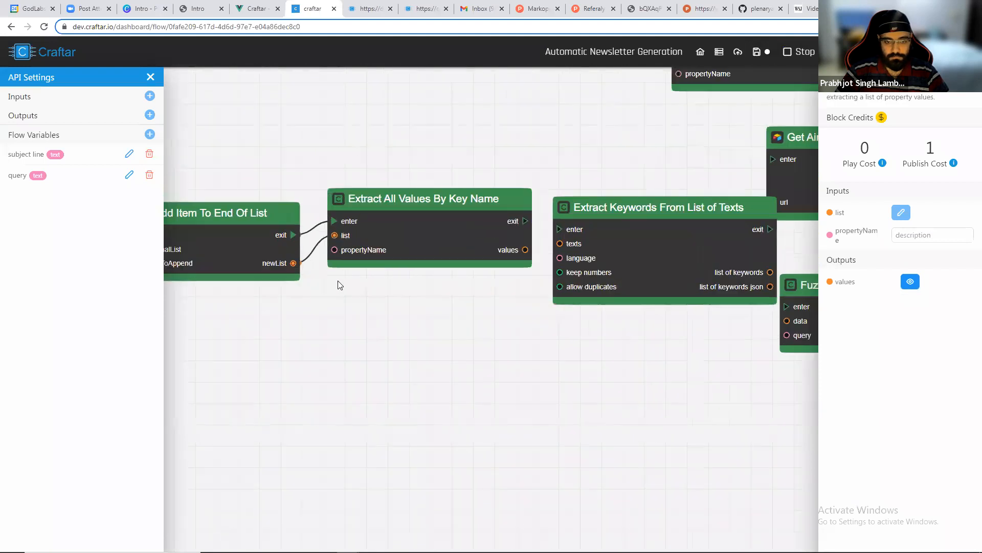
left_click(910, 281)
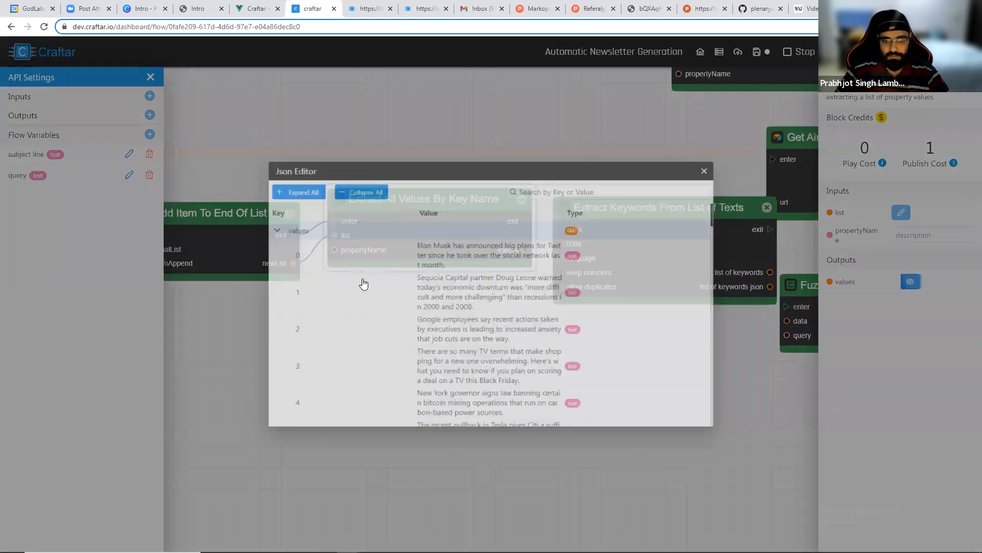
scroll(402, 278, "down", 20)
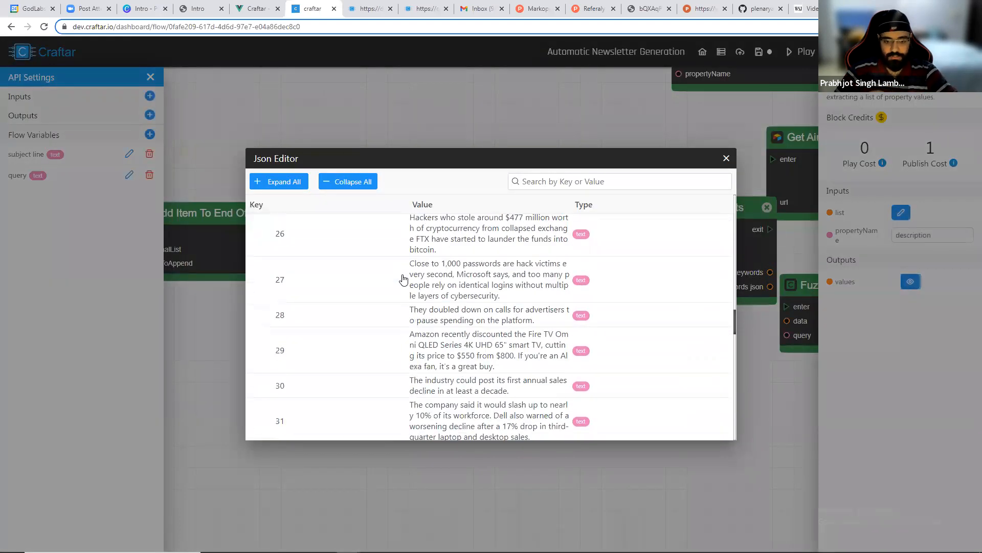
left_click(726, 158)
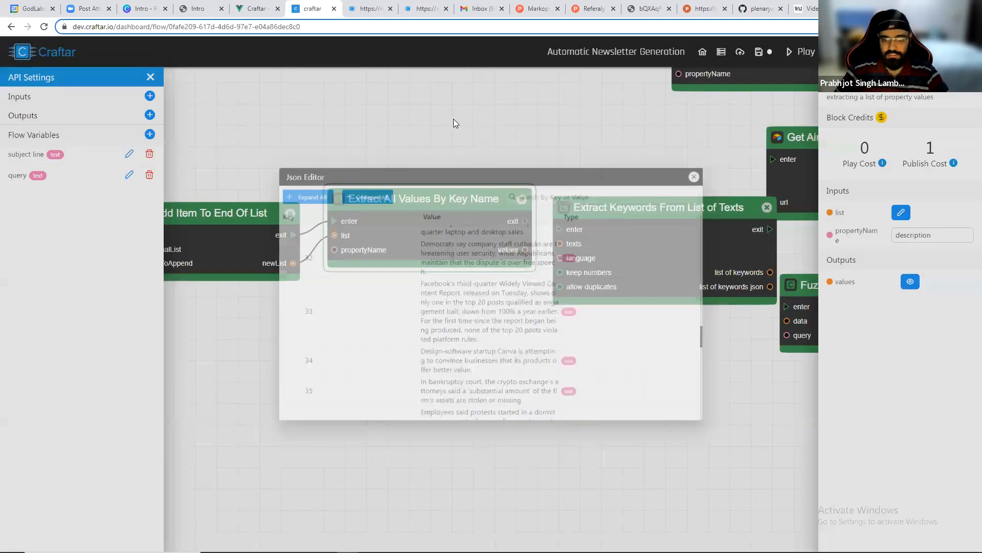
Connect Extract All Values By Key Name to Extract Keywords From List of Texts and set the language to English.
left_click_drag(532, 225, 531, 207)
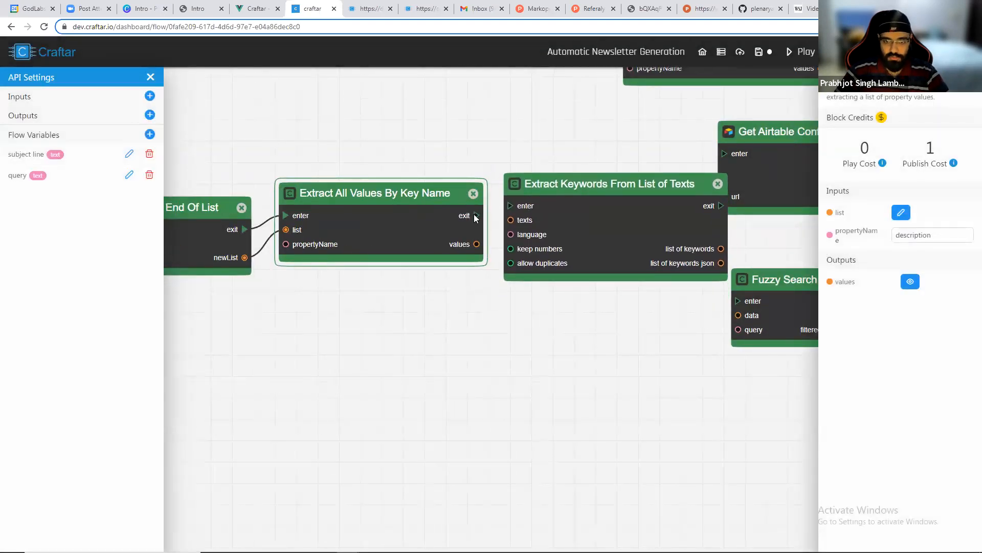
left_click(510, 212)
left_click_drag(476, 244, 512, 221)
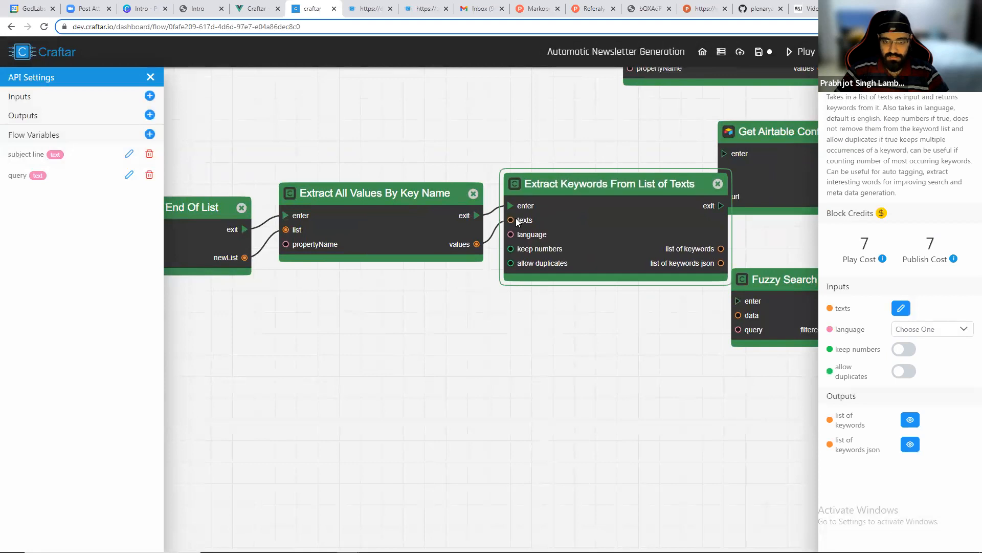
left_click(926, 328)
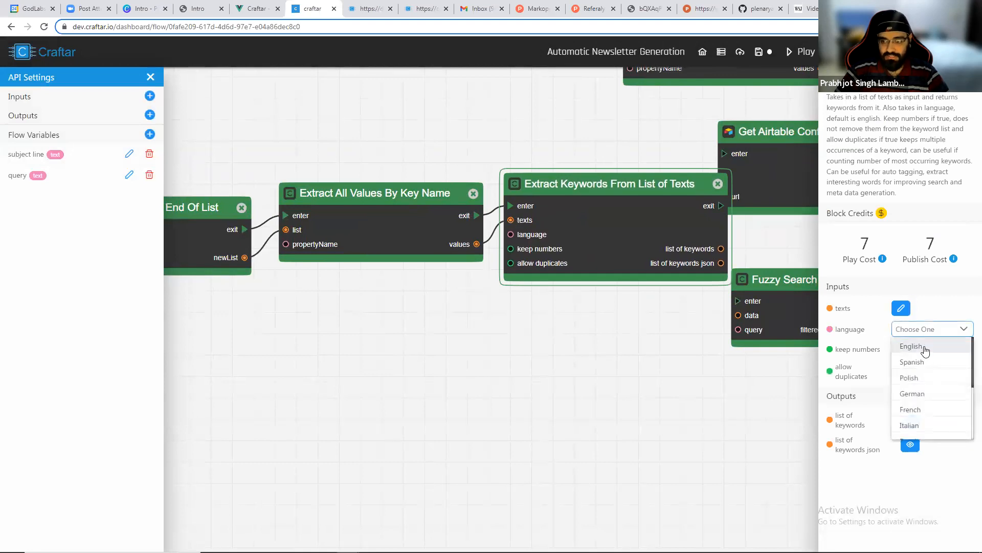
left_click(925, 346)
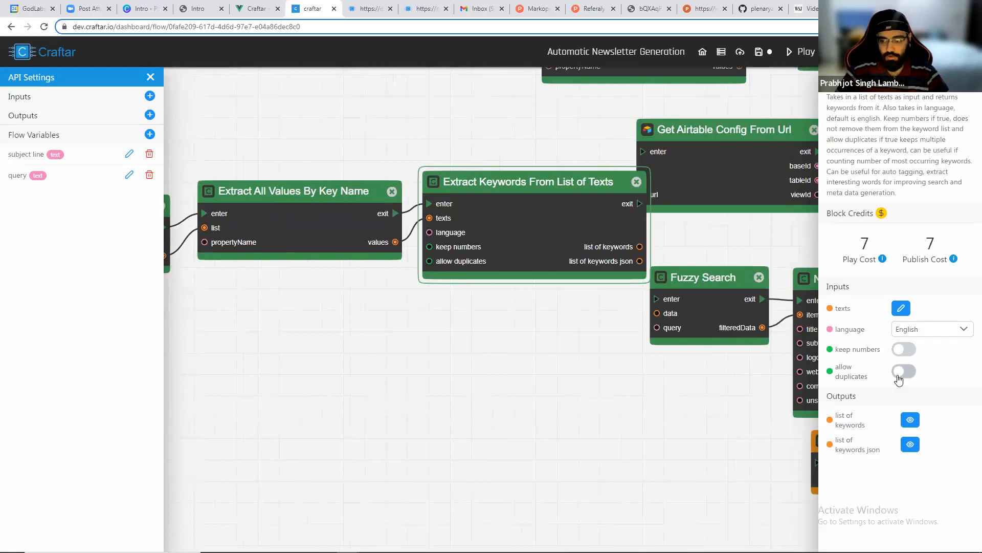
Rearrange the blocks on the flow canvas around the new keyword extraction chain.
left_click_drag(532, 362, 473, 361)
scroll(471, 360, "down", 10)
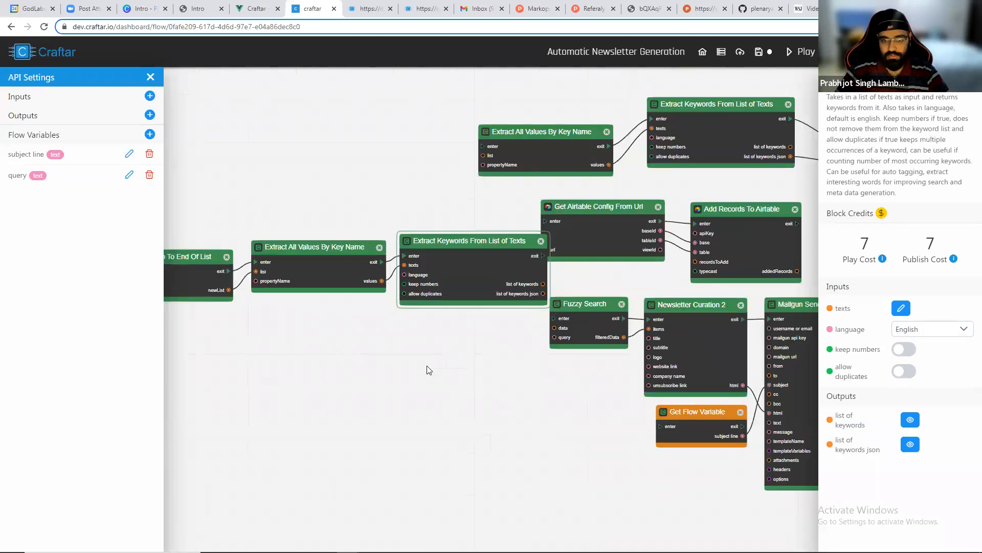
left_click_drag(393, 294, 450, 286)
left_click_drag(353, 266, 214, 233)
left_click_drag(409, 256, 288, 214)
left_click_drag(518, 243, 395, 184)
left_click_drag(629, 249, 506, 201)
left_click_drag(740, 252, 620, 211)
left_click_drag(572, 321, 217, 368)
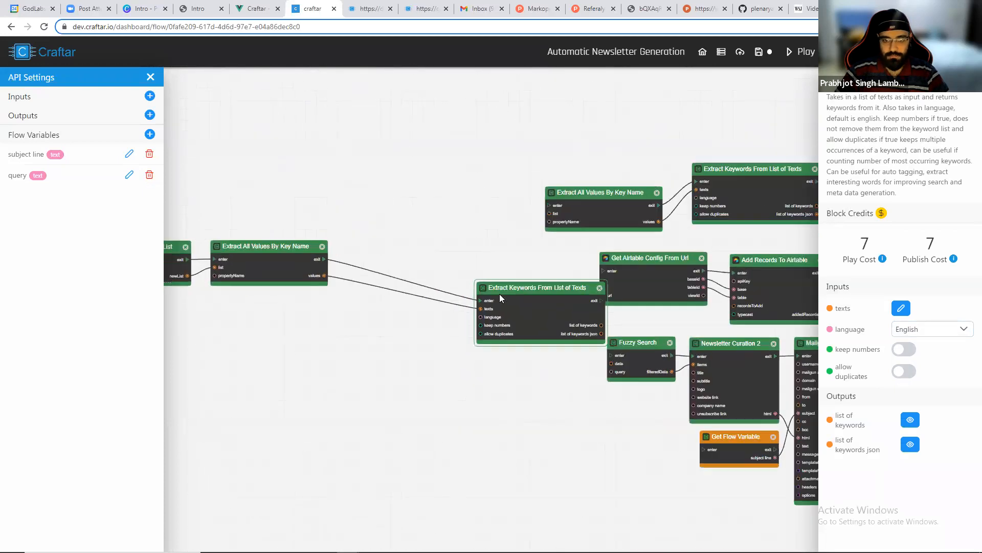
Run the flow and inspect the Extract Keywords From List of Texts block's list of keywords output.
scroll(415, 256, "up", 5)
left_click(801, 52)
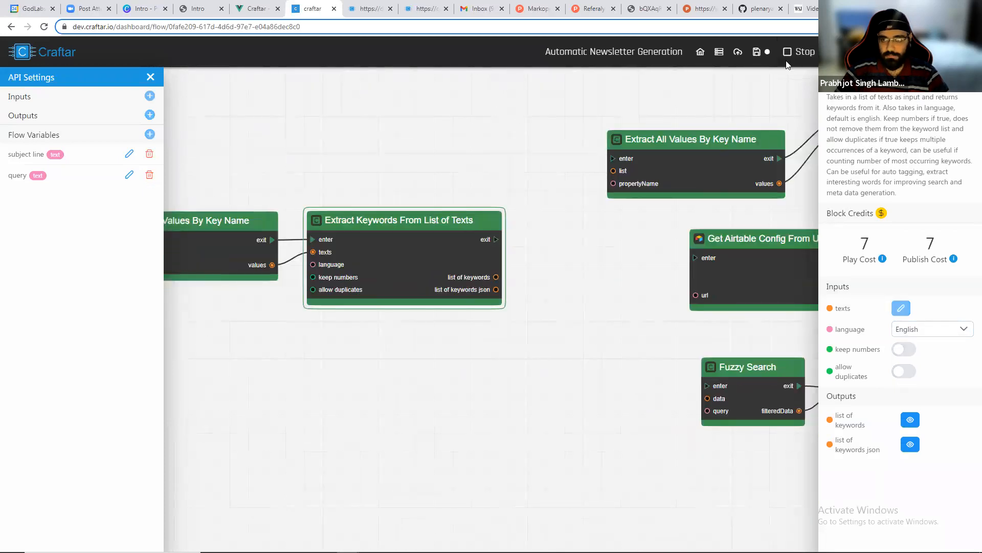
scroll(377, 227, "down", 4)
scroll(222, 294, "up", 2)
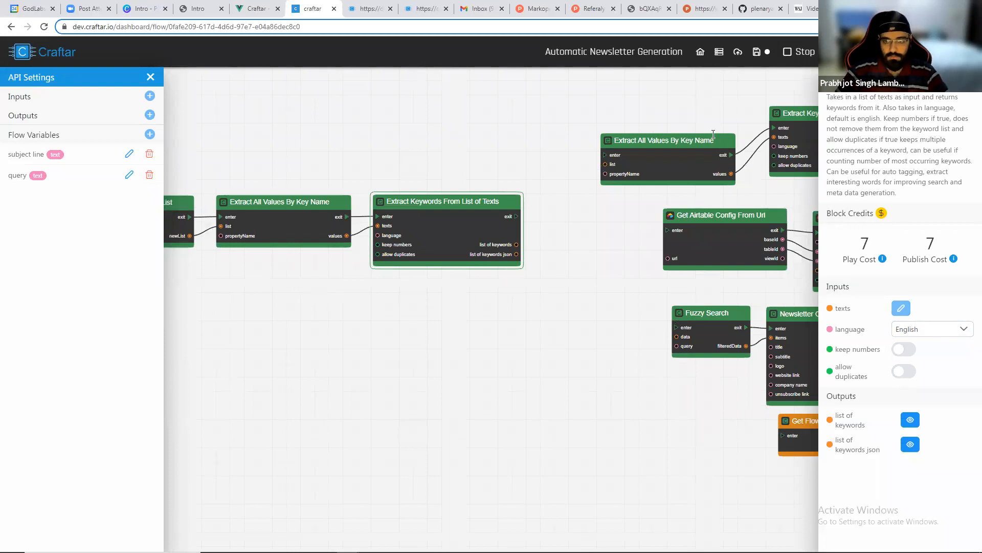
left_click(708, 139)
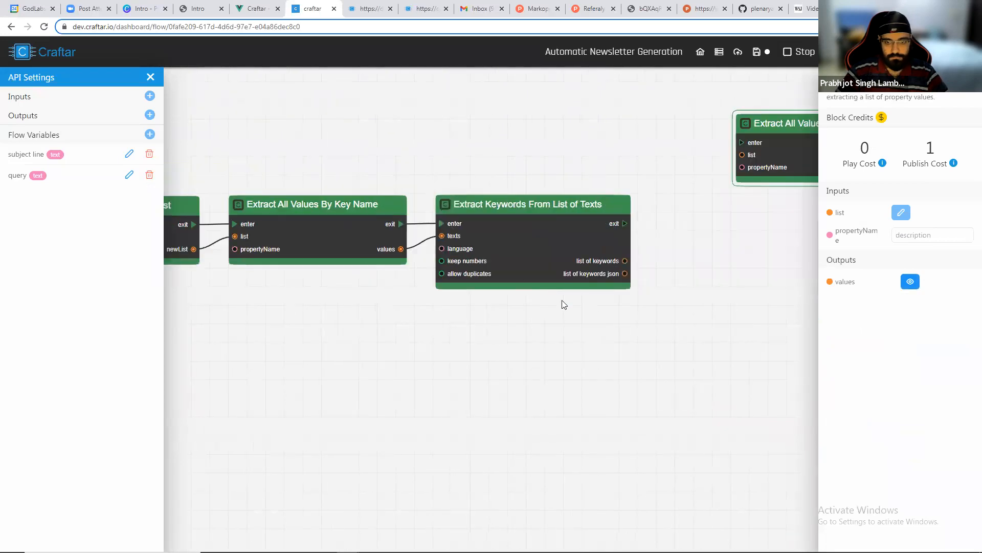
scroll(495, 307, "up", 1)
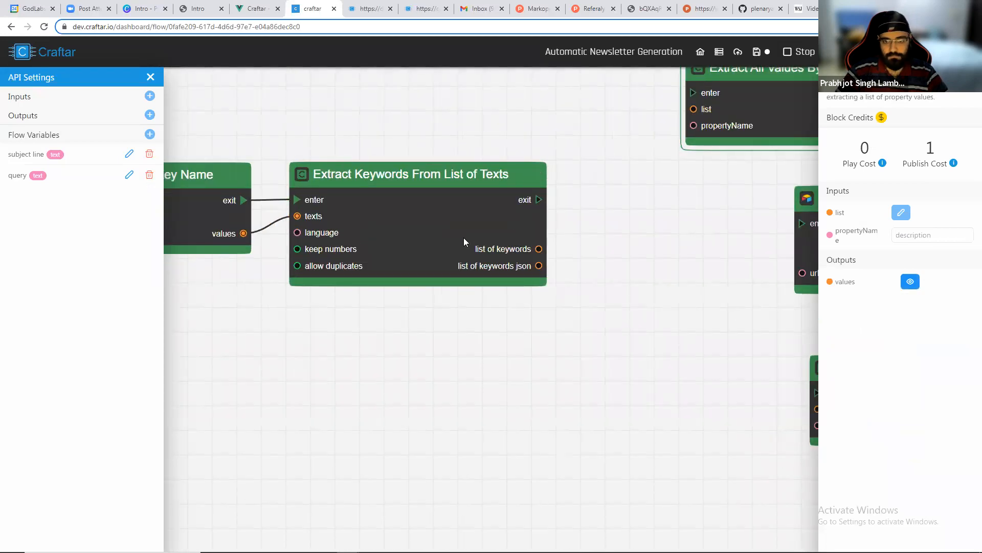
left_click(464, 241)
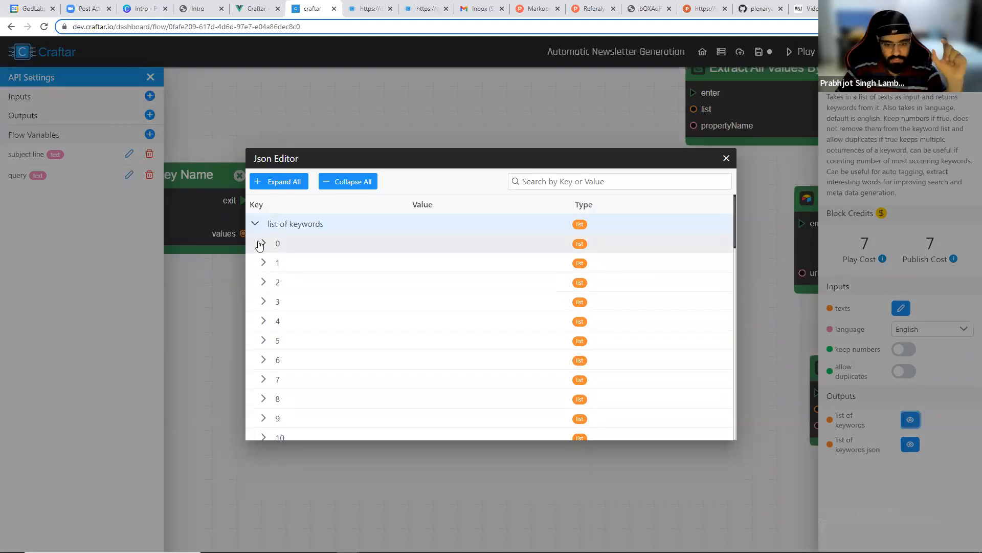
Expand and browse the keyword lists for several articles in the list of keywords output, then close the viewer.
left_click(261, 243)
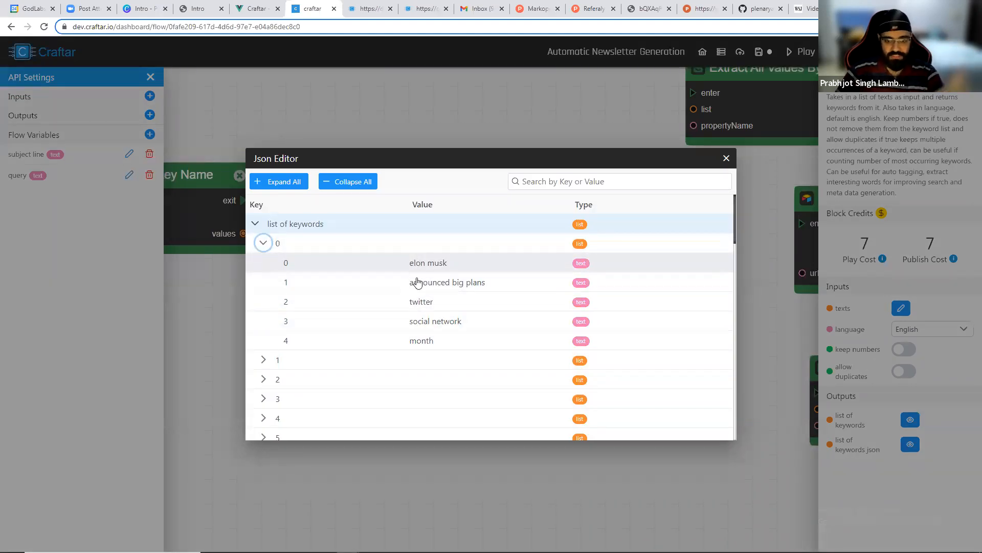
left_click(263, 243)
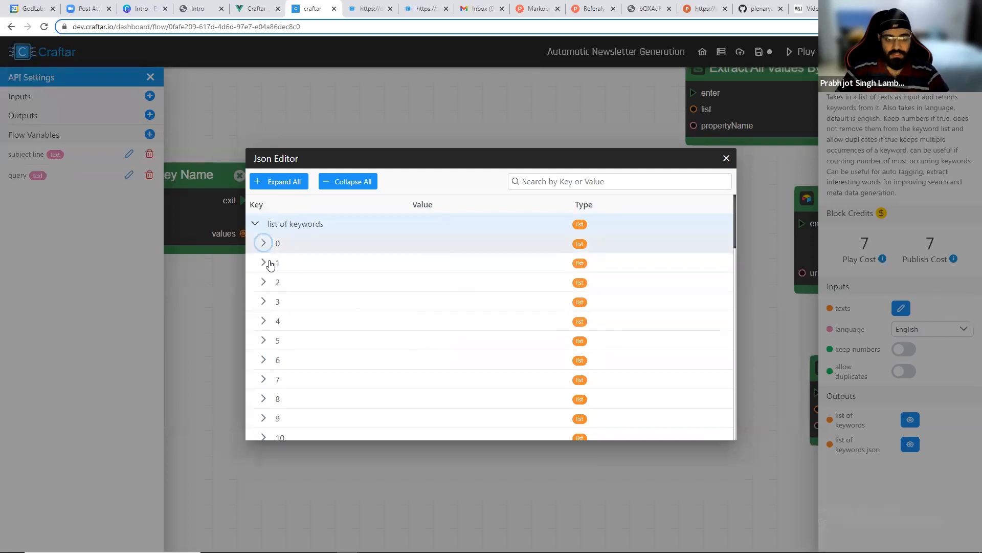
left_click(263, 262)
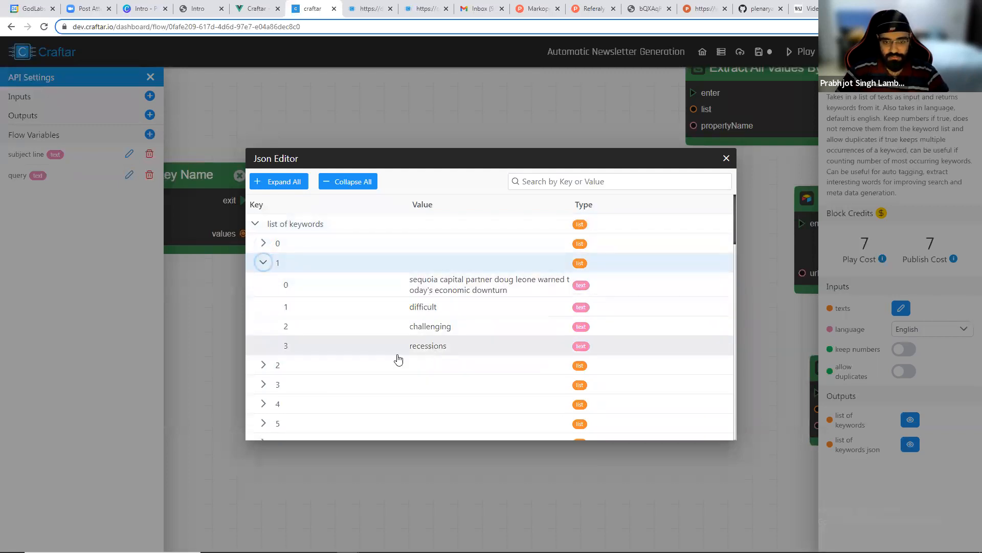
left_click(262, 365)
scroll(409, 312, "down", 3)
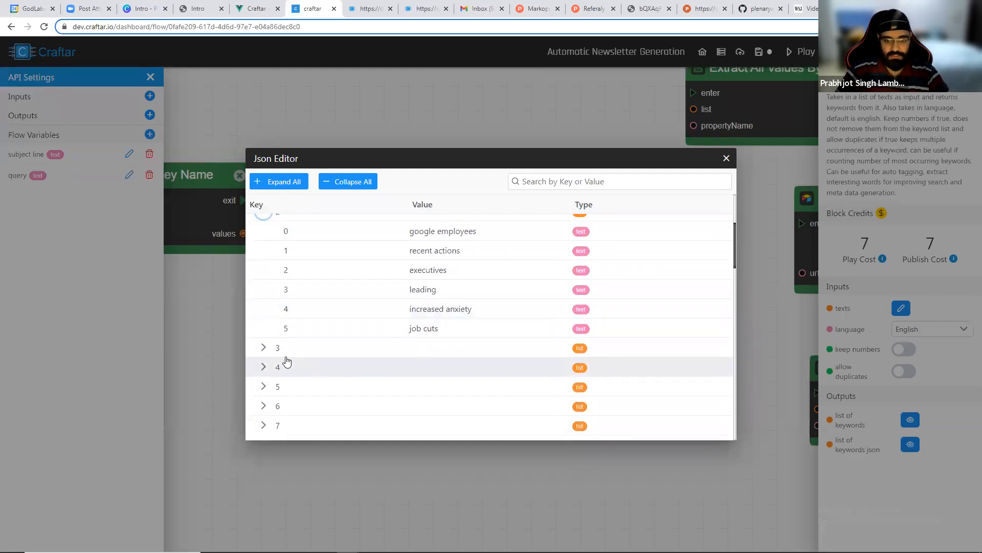
left_click(263, 353)
scroll(397, 335, "down", 4)
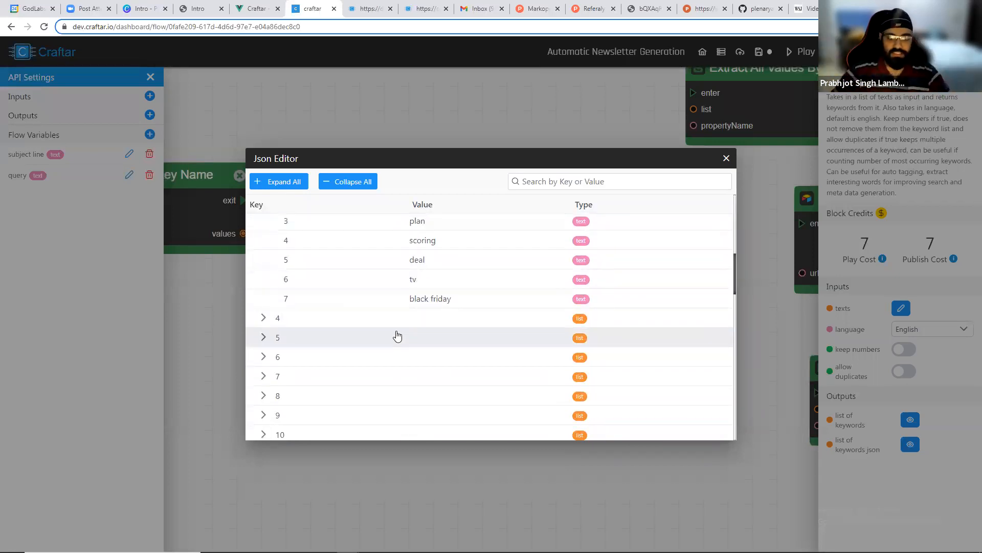
scroll(399, 324, "up", 1)
scroll(400, 322, "up", 1)
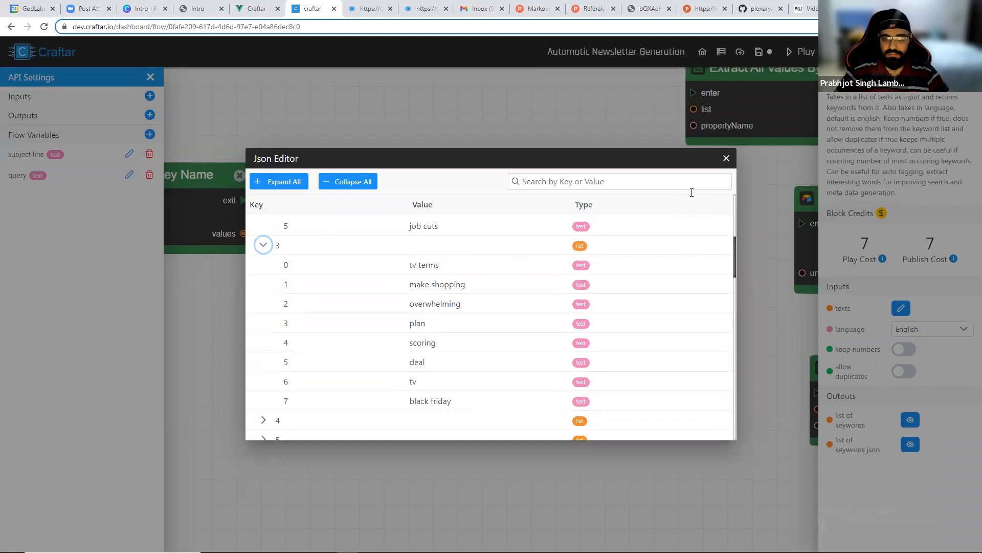
left_click(726, 158)
Switch to Airtable and add a new Multiple select field named Keywords to the News Aggregator table.
key("alt+Tab")
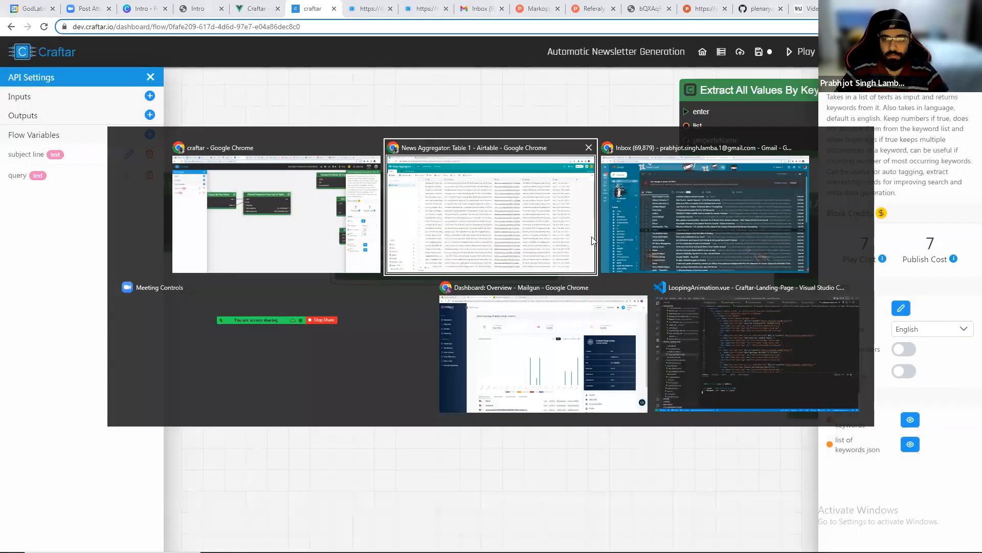
type("keywrod")
key("BackSpace")
key("BackSpace")
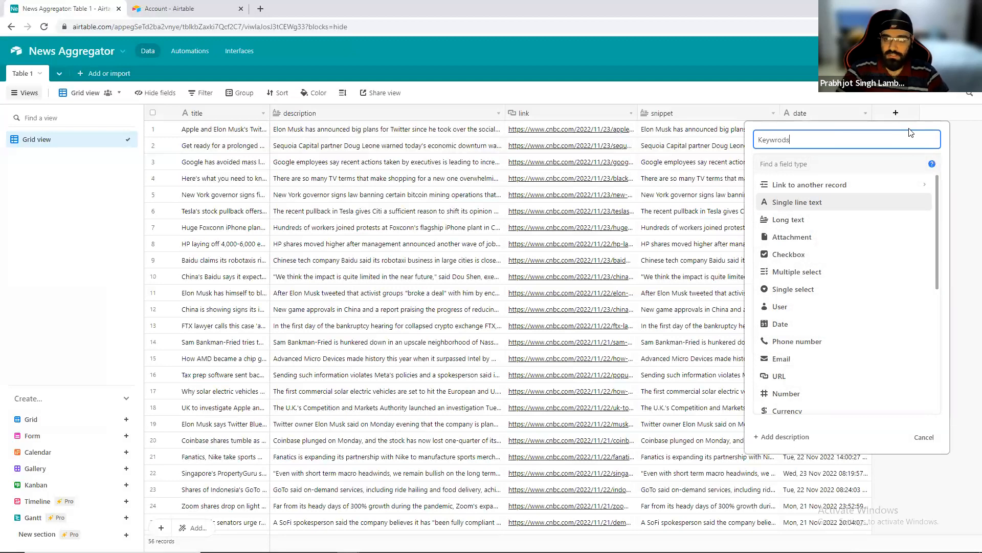
type("ds")
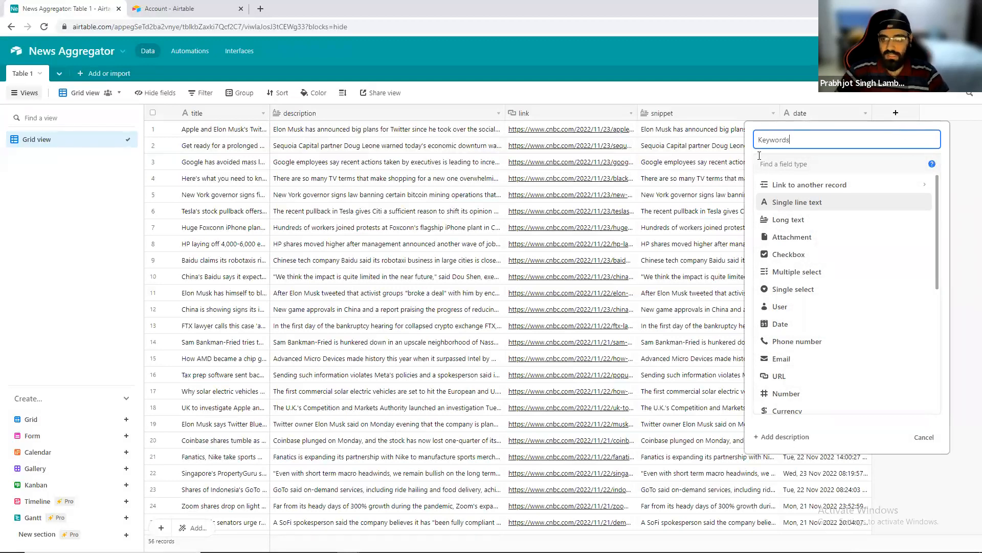
left_click(798, 272)
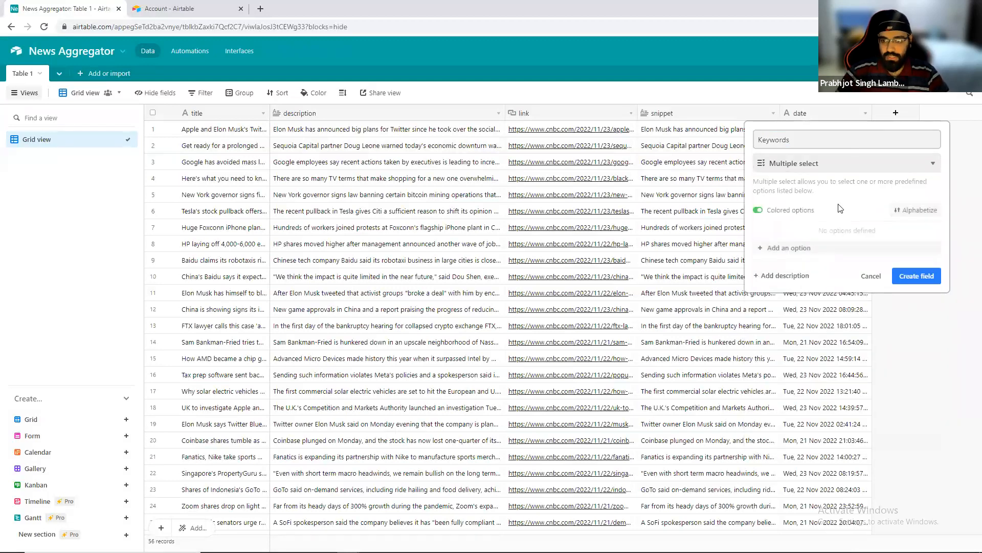
left_click(908, 276)
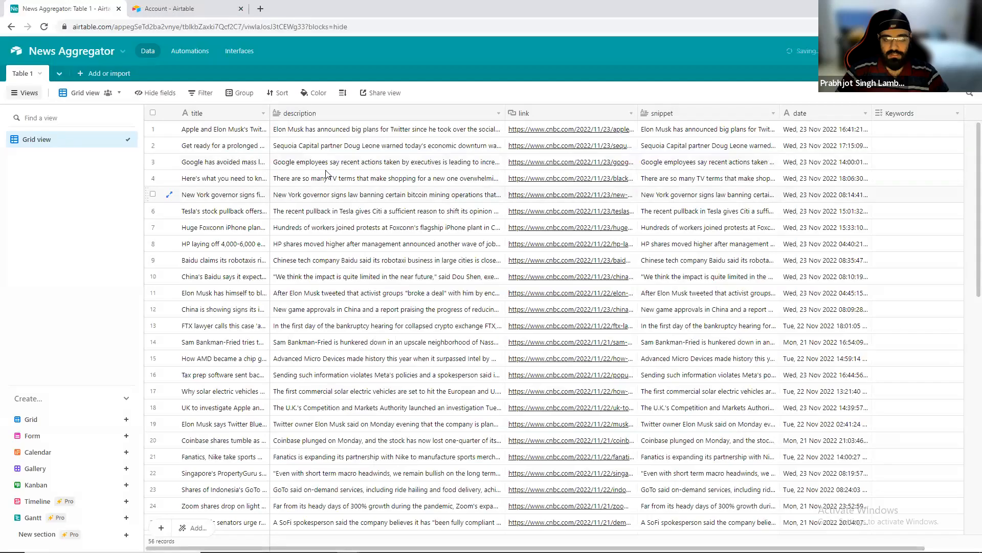
Select all records in the table and delete them.
left_click(153, 113)
right_click(228, 147)
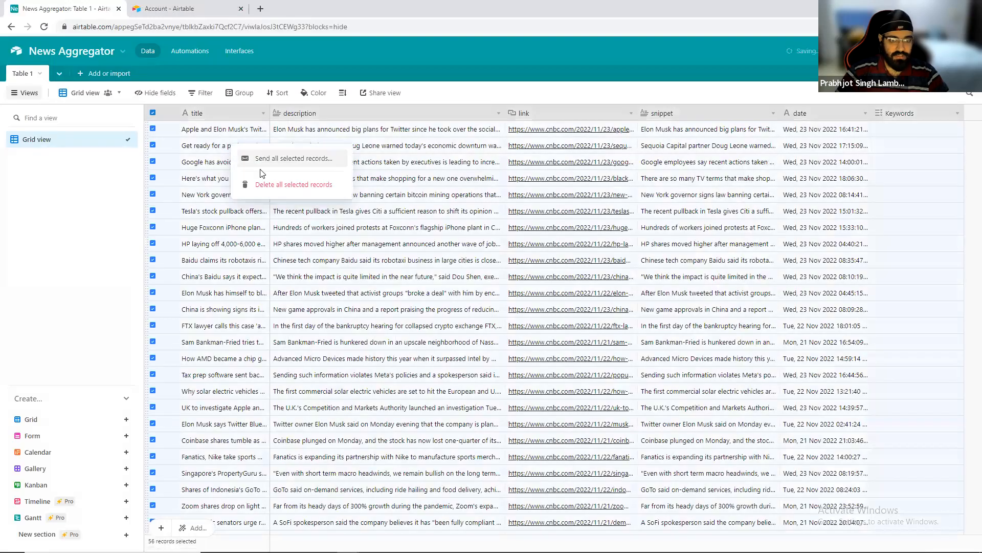
left_click(289, 188)
left_click(576, 318)
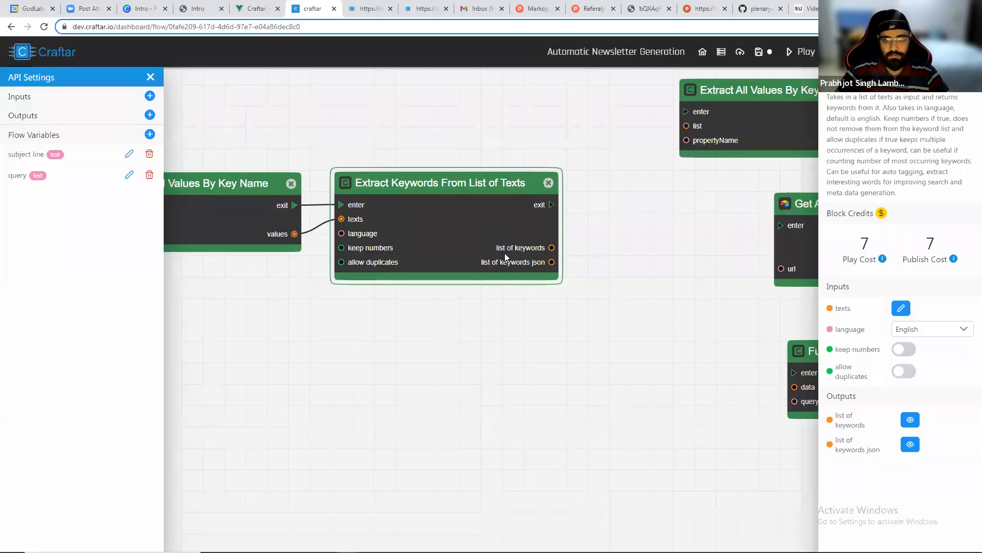
Return to the flow and inspect the Extract Keywords block's list of keywords json output.
left_click_drag(509, 257, 348, 256)
scroll(567, 244, "down", 2)
left_click_drag(531, 242, 424, 270)
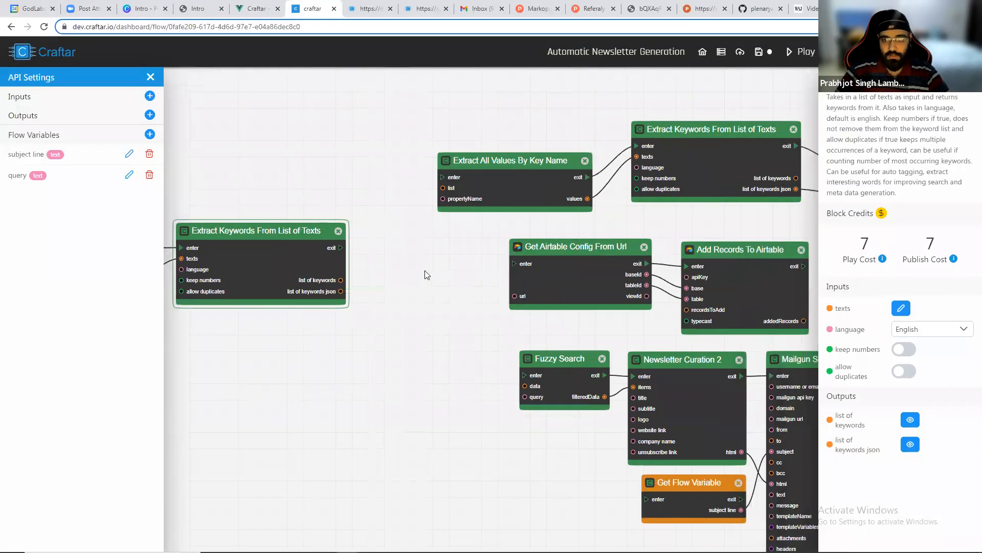
left_click_drag(295, 314, 454, 289)
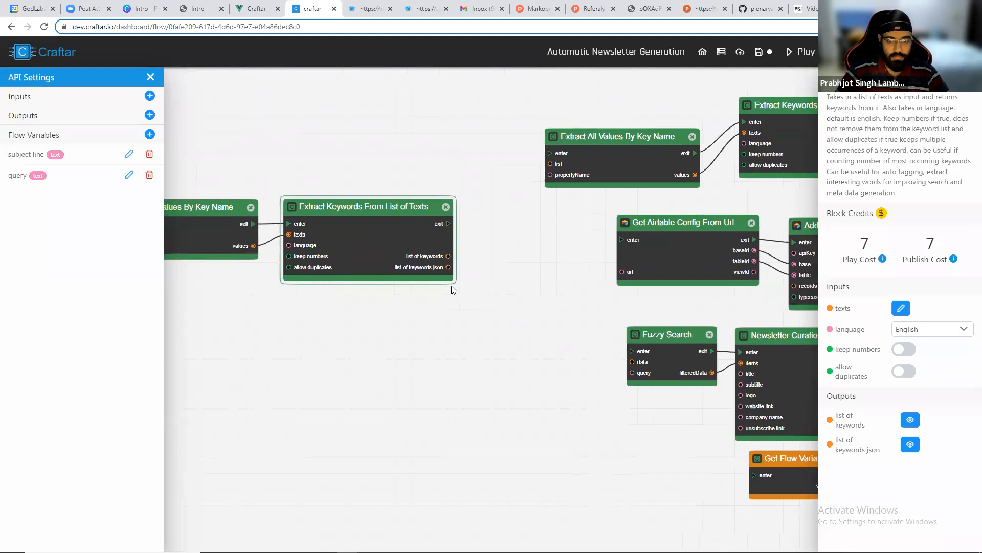
scroll(454, 289, "up", 2)
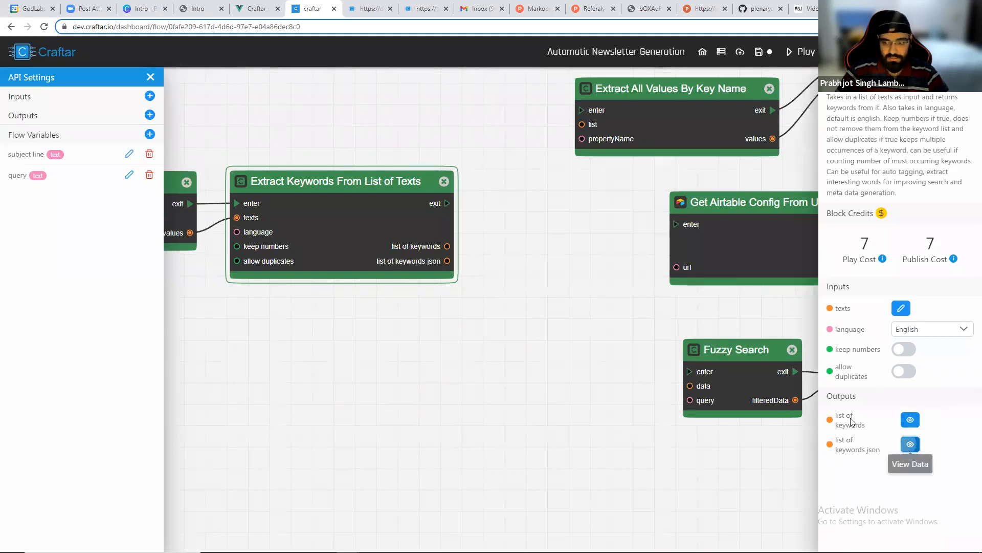
left_click(910, 444)
left_click(262, 243)
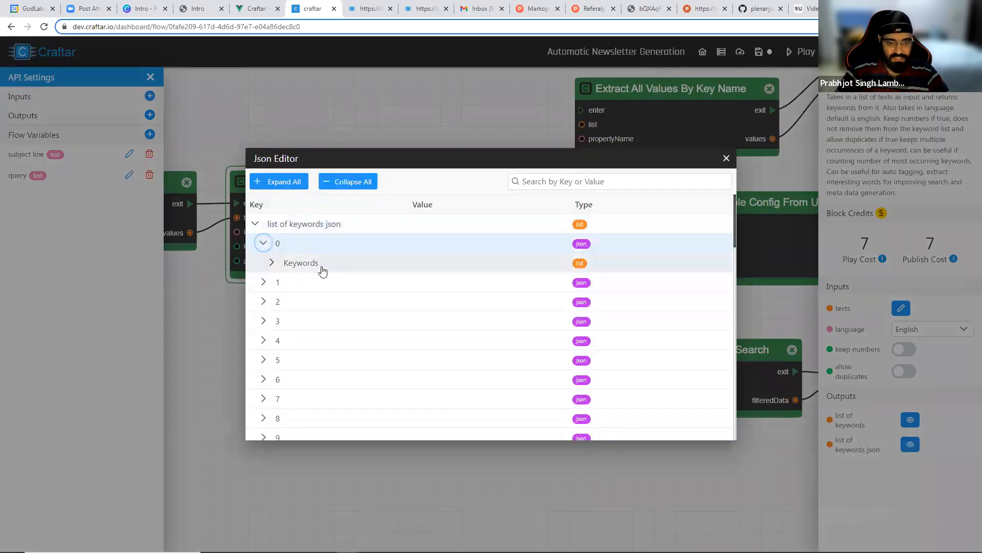
left_click(272, 262)
left_click(726, 158)
Add a Merge Lists by Index then Key block to the canvas beside the keyword extraction block.
scroll(234, 357, "down", 4)
left_click_drag(287, 214, 492, 190)
left_click_drag(505, 228, 499, 193)
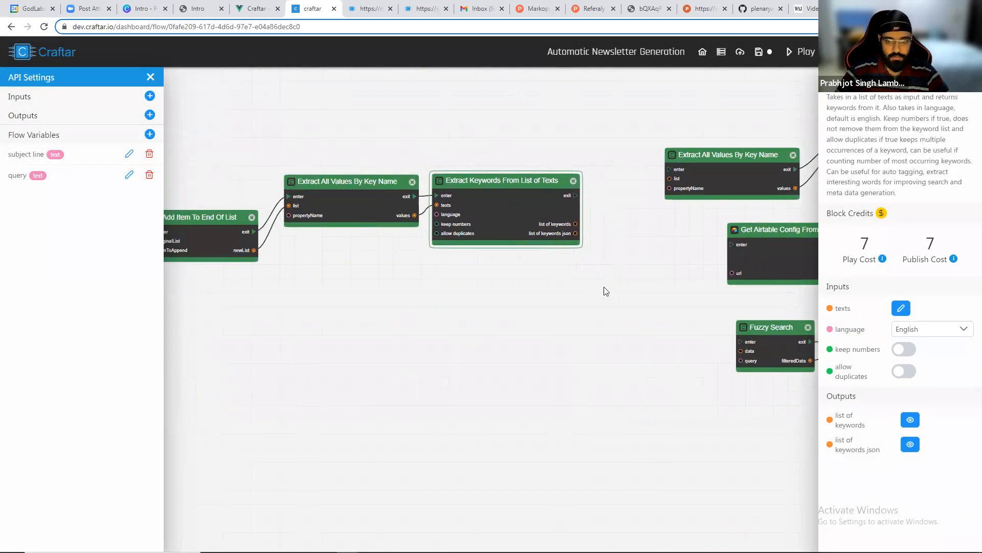
scroll(537, 324, "up", 3)
right_click(530, 260)
type("me")
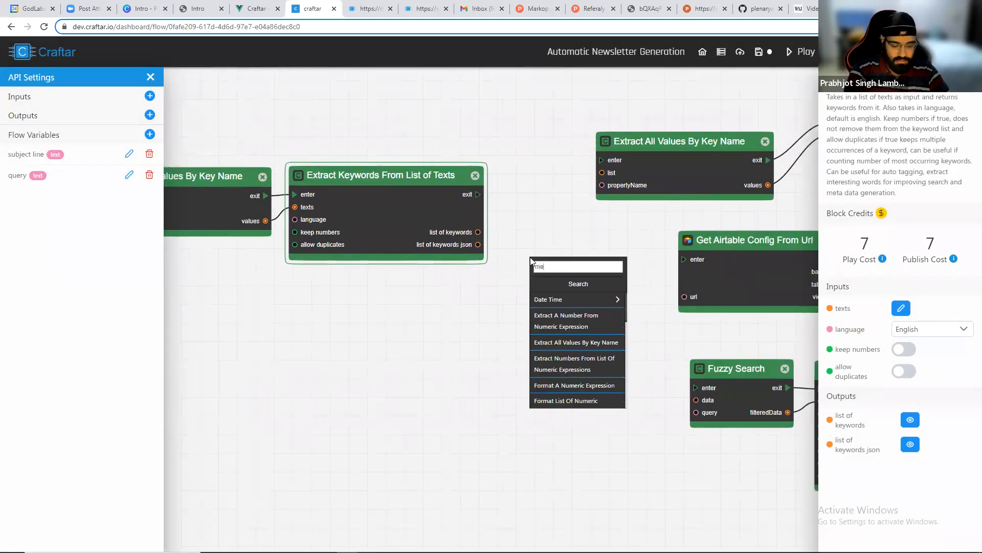
type("rge")
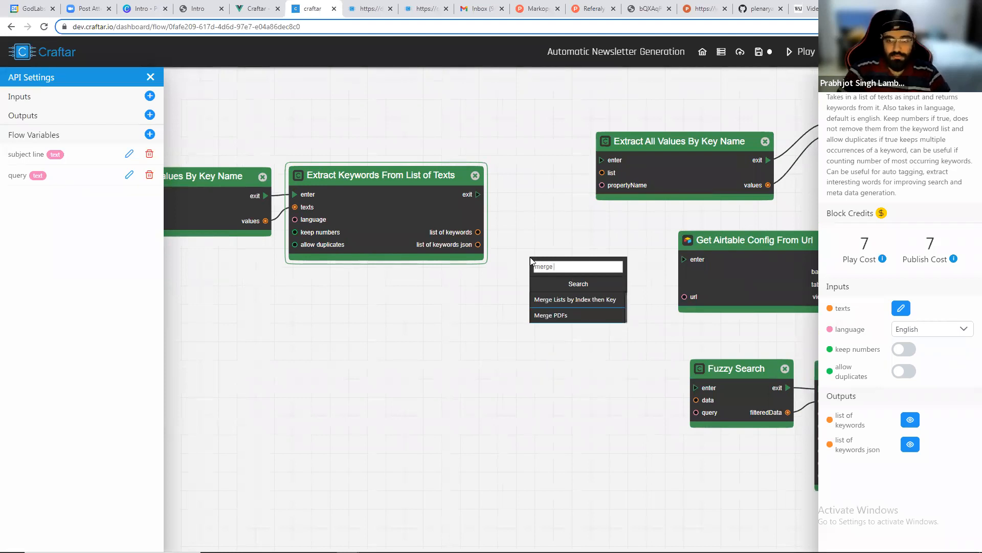
key("BackSpace")
key("BackSpace")
key("BackSpace")
key("BackSpace")
key("BackSpace")
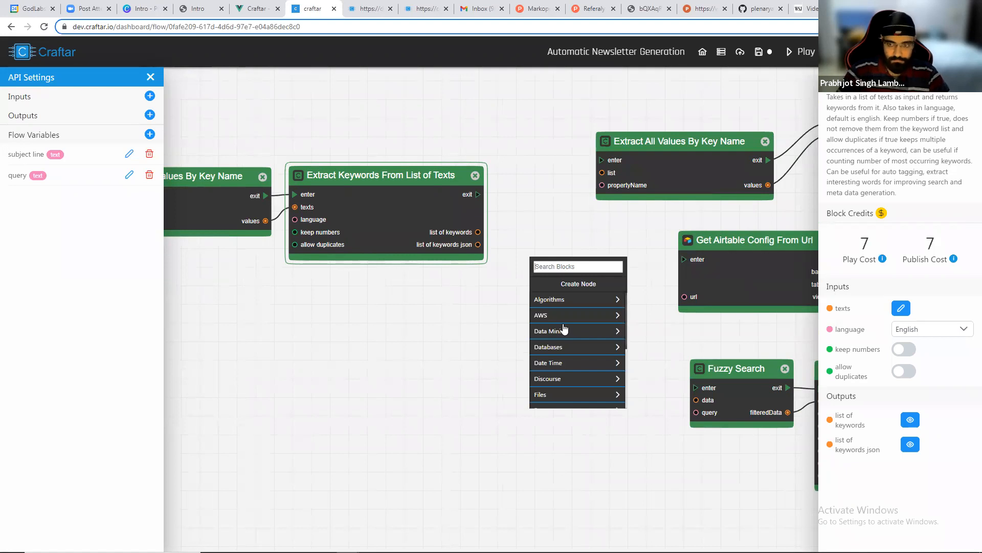
scroll(564, 327, "down", 5)
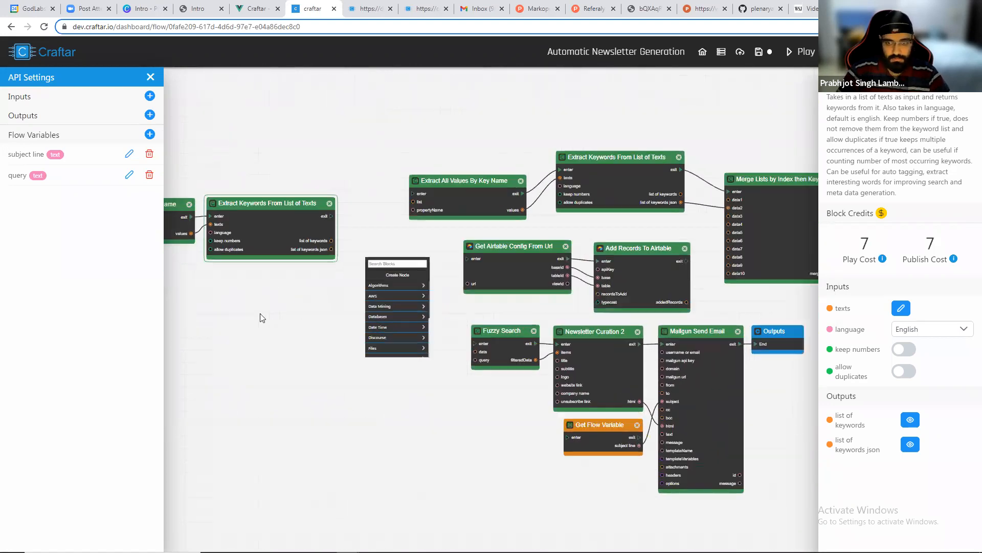
scroll(262, 317, "up", 3)
type("merge")
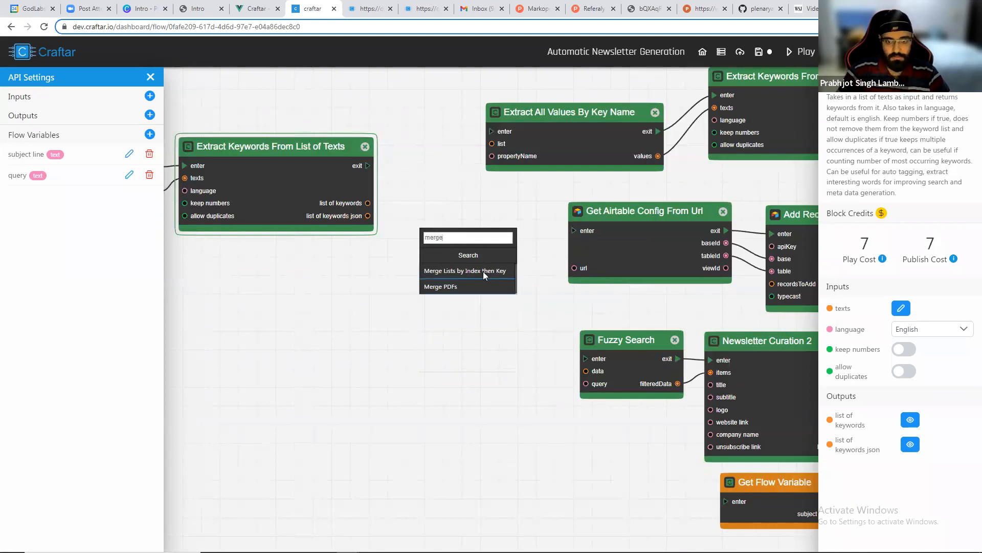
left_click(485, 275)
Wire the merge block: chain its enter after keyword extraction, articles list into data1, list of keywords json into data2.
scroll(482, 267, "up", 1)
left_click_drag(408, 193, 466, 205)
left_click_drag(502, 303, 488, 235)
left_click_drag(411, 165, 462, 205)
left_click_drag(185, 312, 391, 308)
scroll(391, 308, "down", 4)
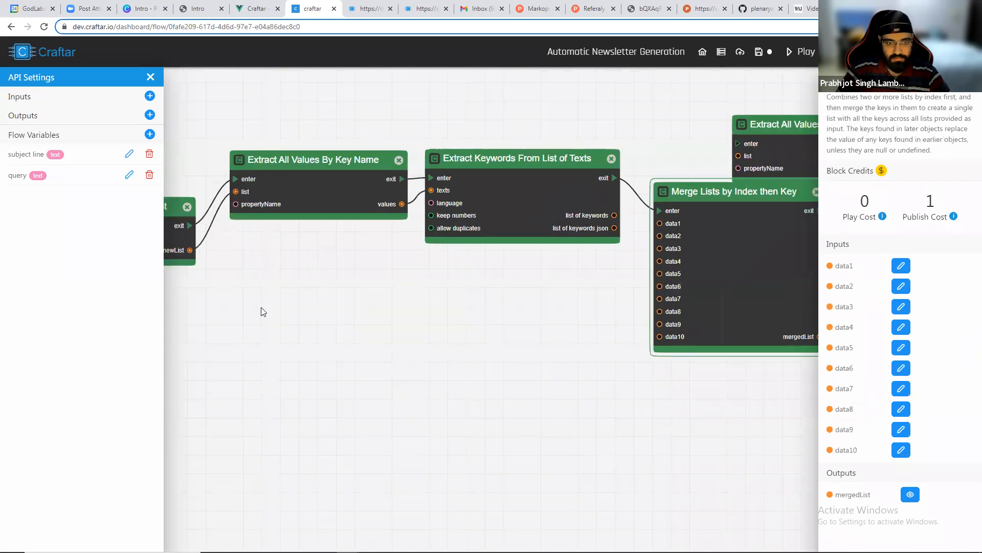
left_click_drag(257, 270, 567, 253)
scroll(550, 285, "up", 3)
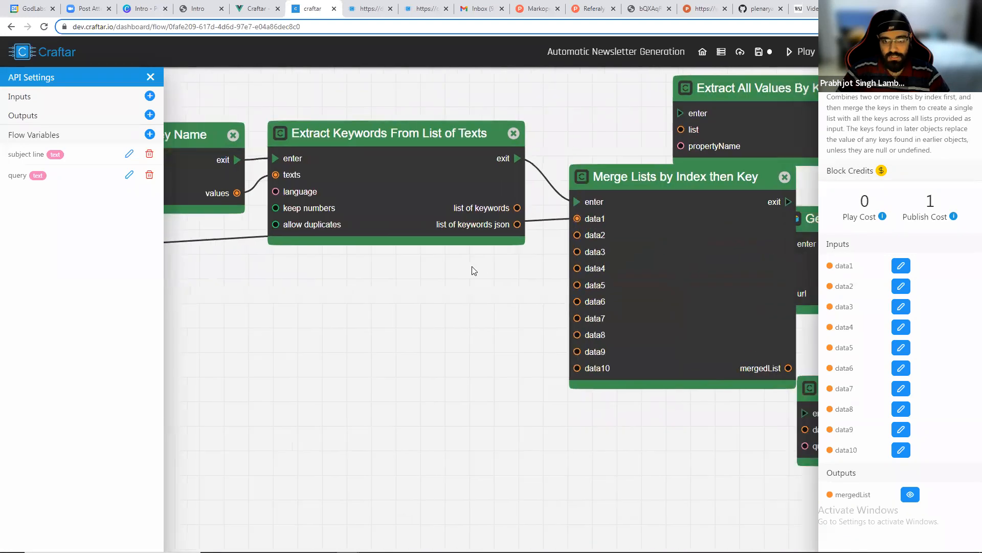
left_click_drag(474, 270, 430, 271)
left_click_drag(473, 224, 533, 234)
left_click_drag(421, 185, 420, 155)
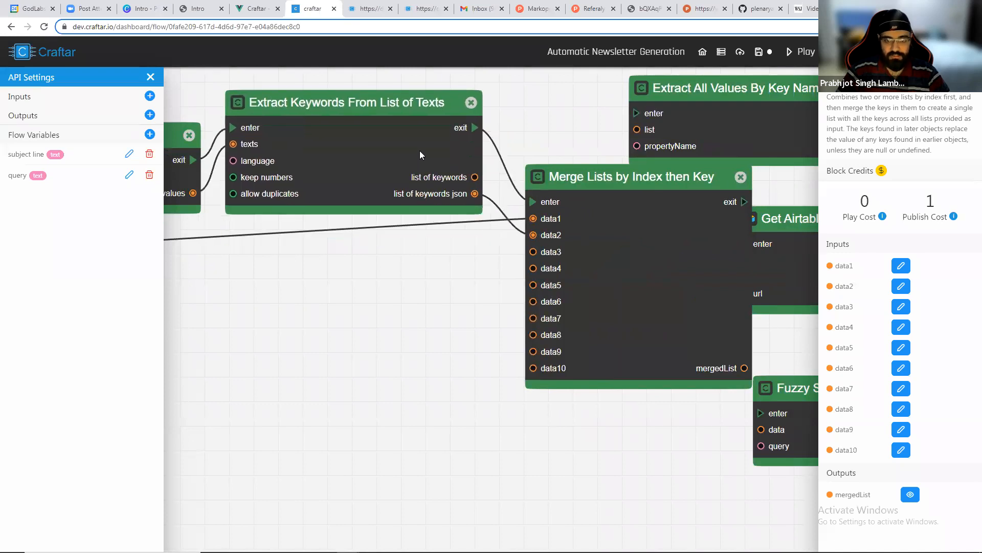
scroll(421, 309, "down", 3)
left_click_drag(292, 350, 588, 309)
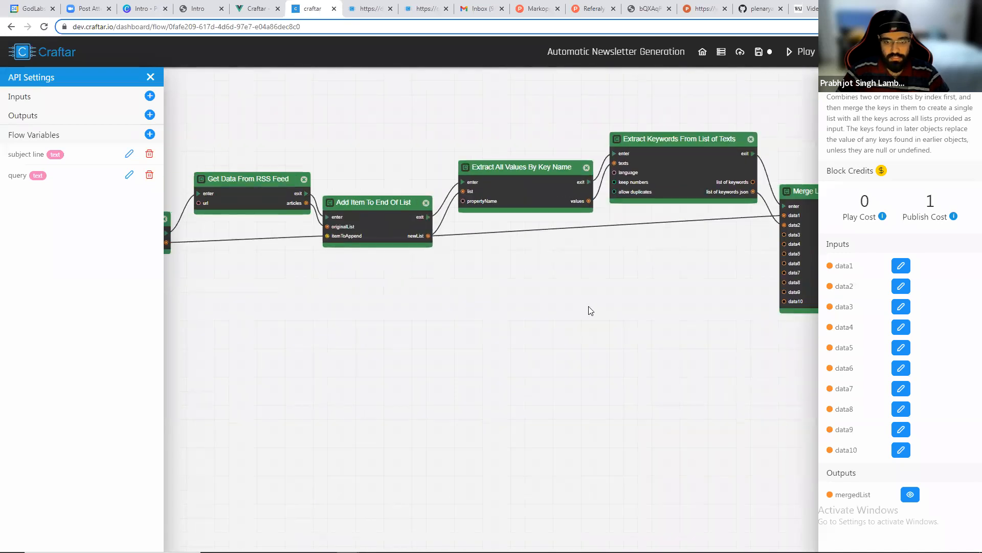
Reposition the new merge block and surrounding blocks on the flow canvas.
scroll(578, 308, "down", 3)
left_click_drag(666, 250, 303, 261)
left_click_drag(427, 206, 516, 109)
left_click_drag(497, 295, 631, 177)
left_click_drag(609, 136, 660, 145)
left_click_drag(512, 223, 466, 306)
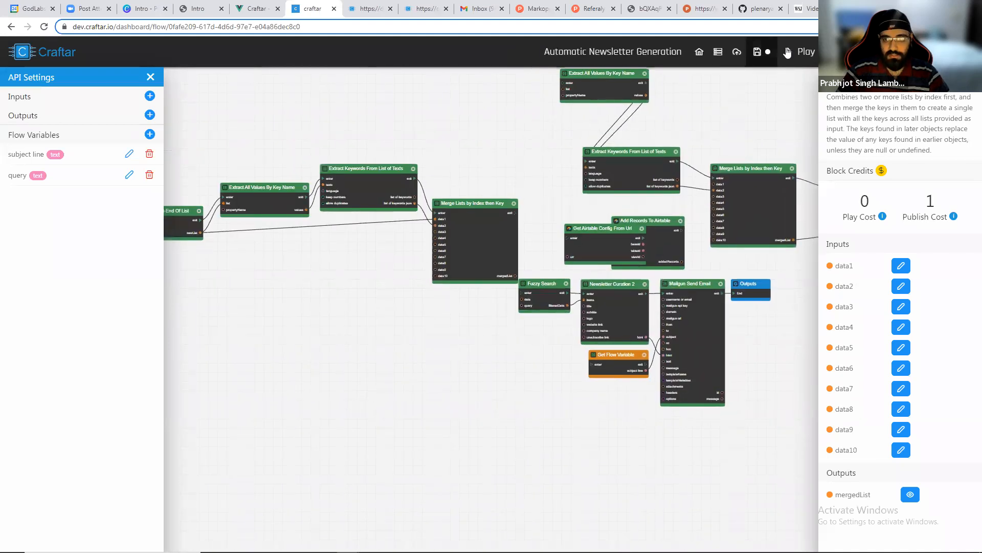
Run the flow and inspect the merge block's mergedList output, expanding the first article.
left_click(788, 53)
left_click_drag(285, 296, 618, 291)
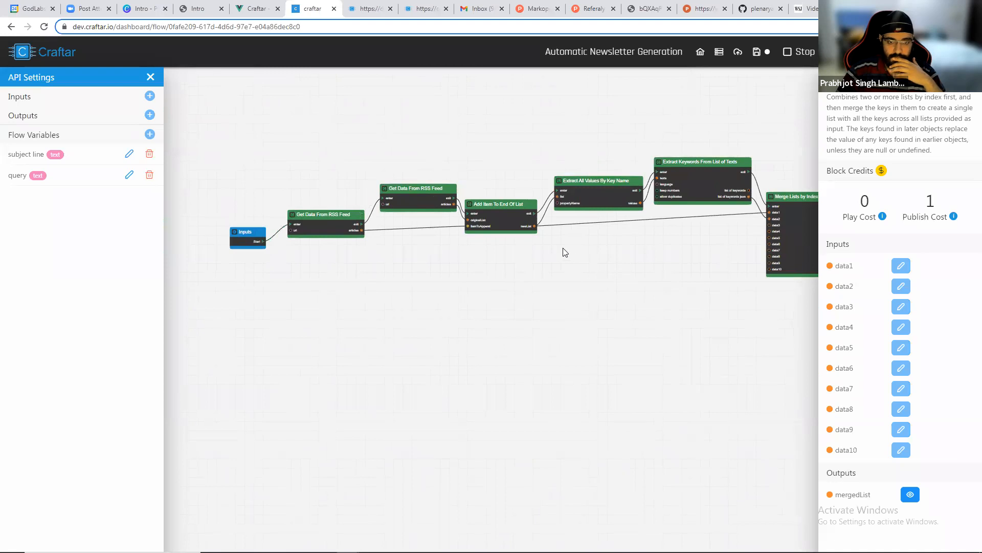
left_click_drag(564, 252, 508, 290)
scroll(508, 289, "up", 3)
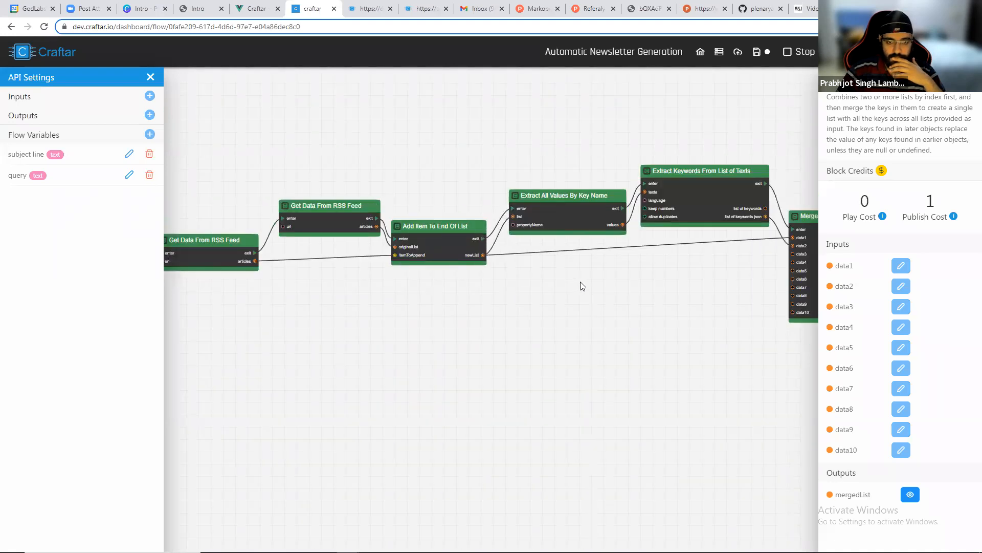
left_click_drag(510, 279, 363, 293)
scroll(459, 288, "up", 3)
left_click_drag(477, 297, 401, 311)
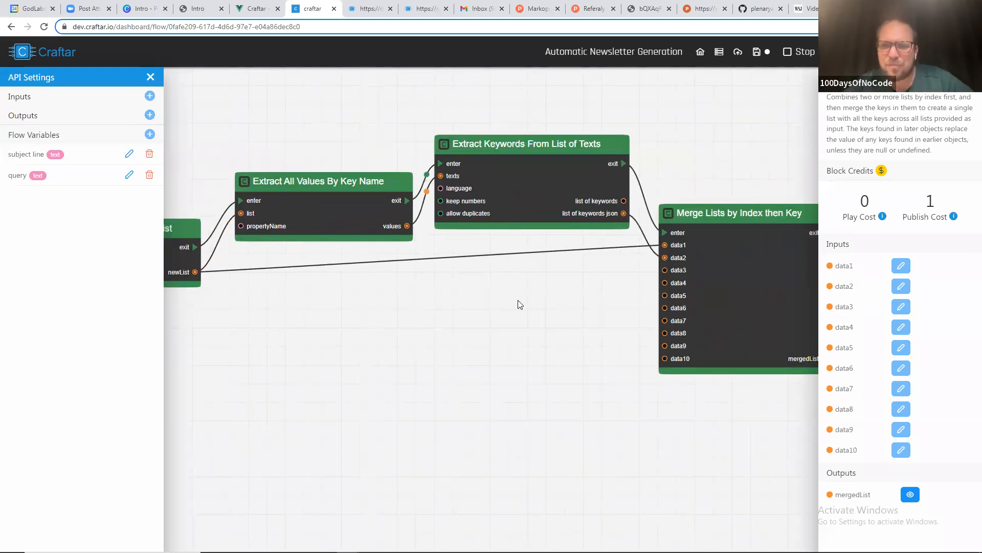
left_click_drag(513, 301, 345, 285)
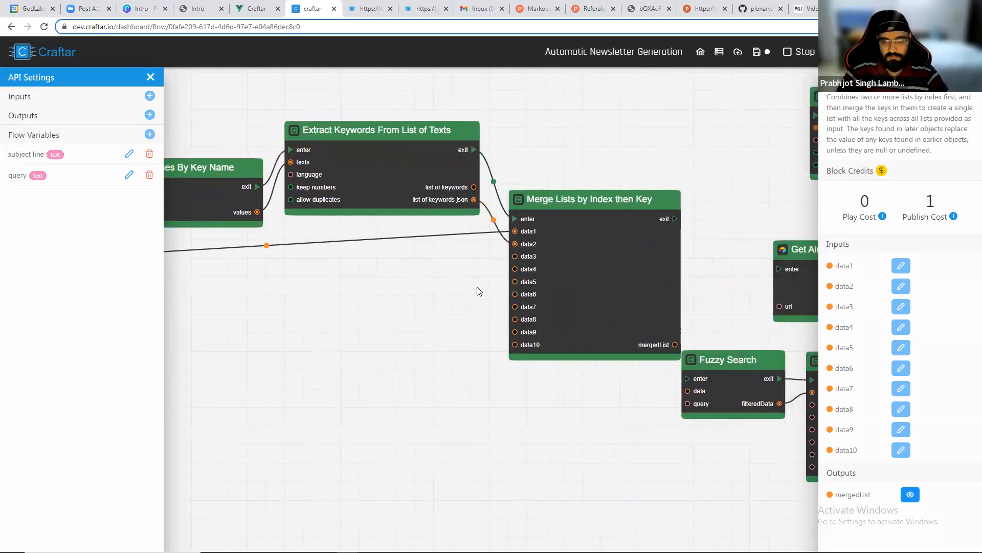
left_click_drag(463, 285, 331, 291)
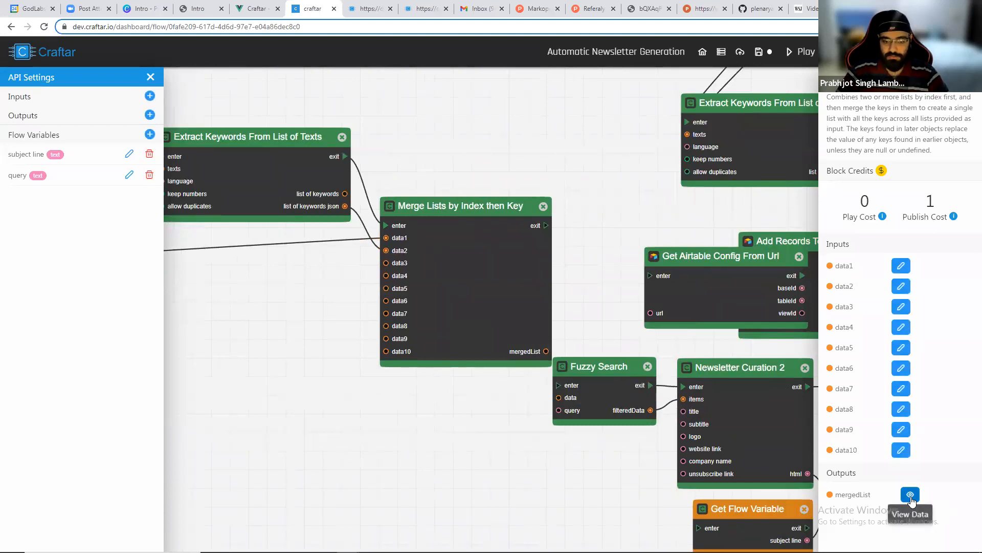
left_click(910, 495)
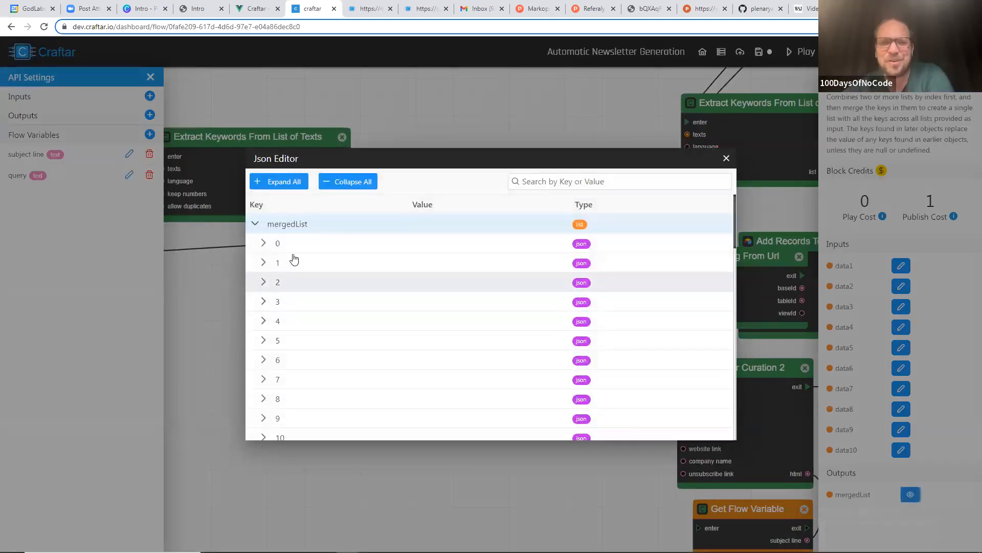
left_click(263, 244)
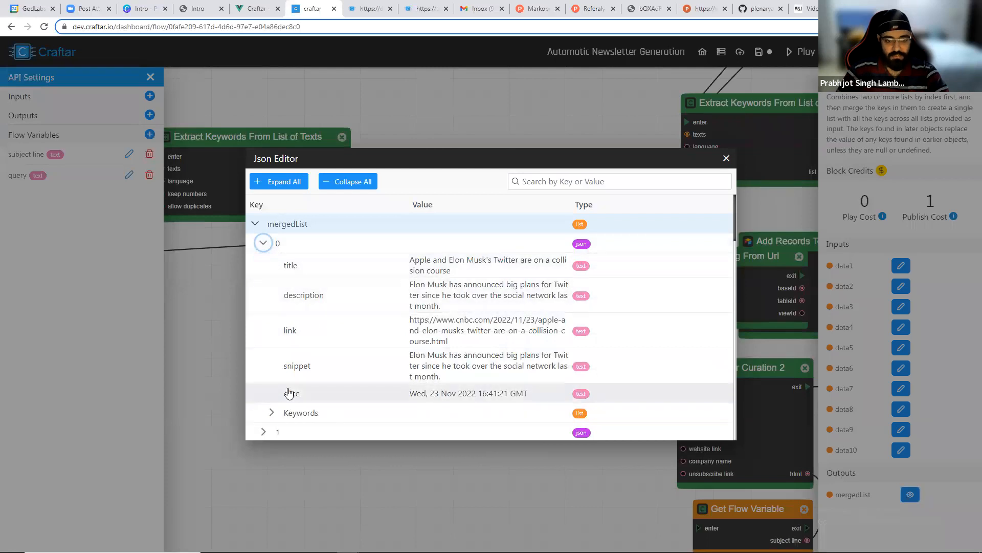
Expand the first merged article's Keywords list in the JSON editor, then close the editor.
scroll(290, 393, "down", 3)
left_click(272, 259)
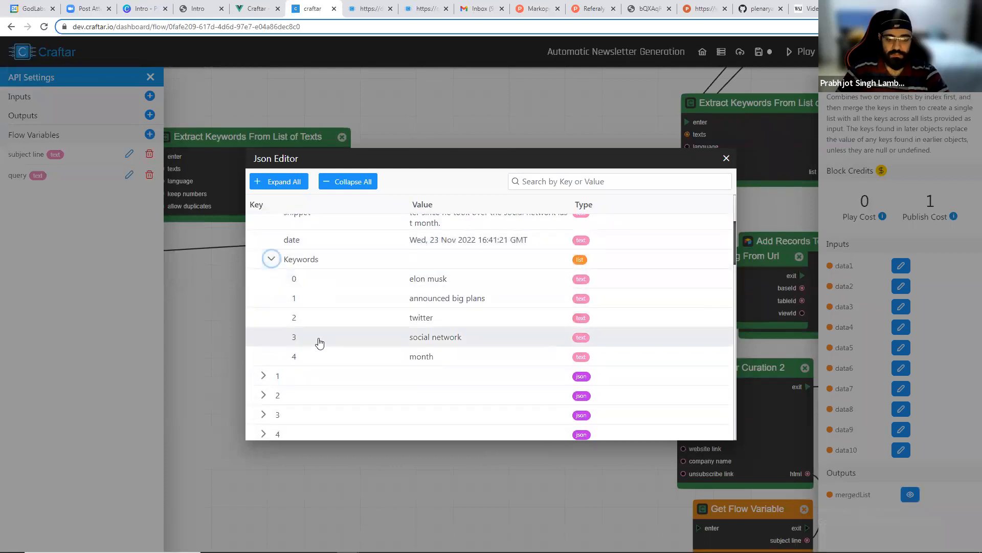
left_click(726, 158)
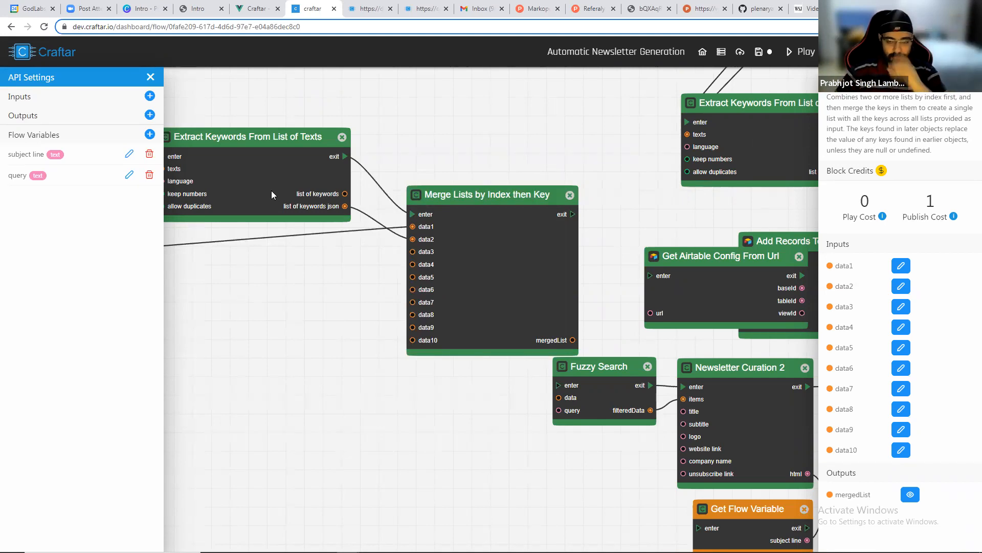
Reopen the merge block's mergedList output to review the merged article list, then close it.
scroll(402, 169, "down", 2)
left_click_drag(445, 173, 401, 192)
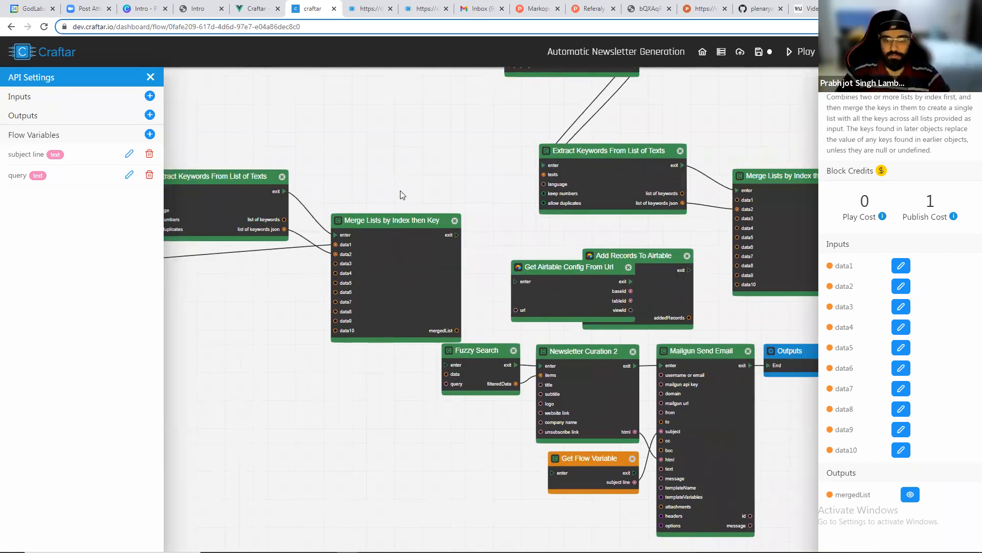
left_click(910, 493)
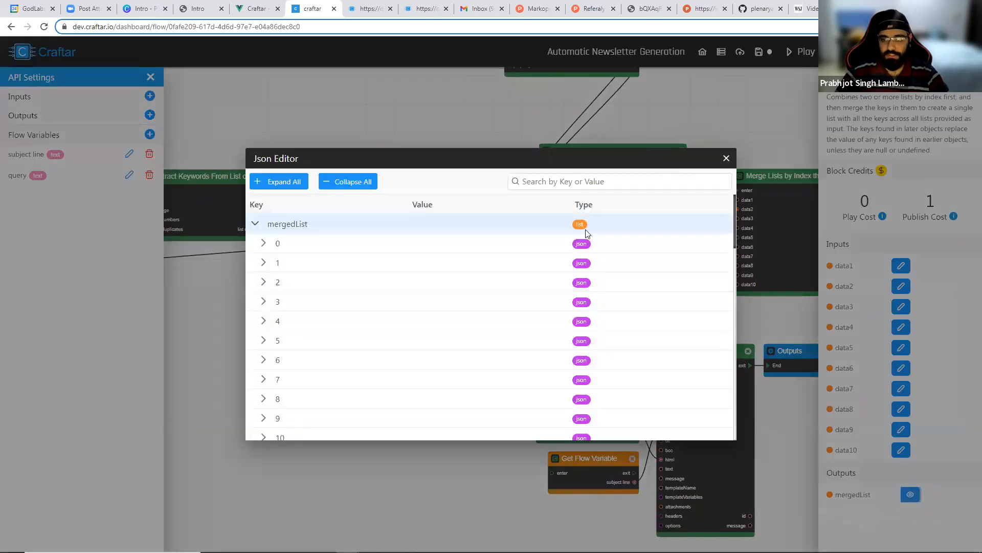
left_click(726, 158)
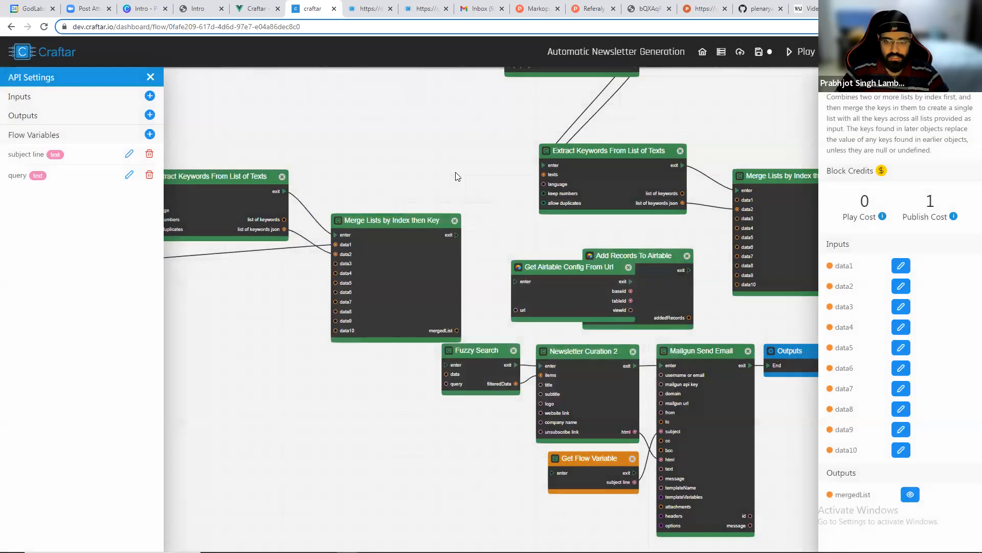
Delete the duplicate Extract All Values, Extract Keywords, Merge Lists, Get Airtable Config and Add Records blocks from the canvas.
scroll(456, 176, "down", 1)
left_click_drag(456, 176, 428, 221)
left_click_drag(481, 291, 439, 230)
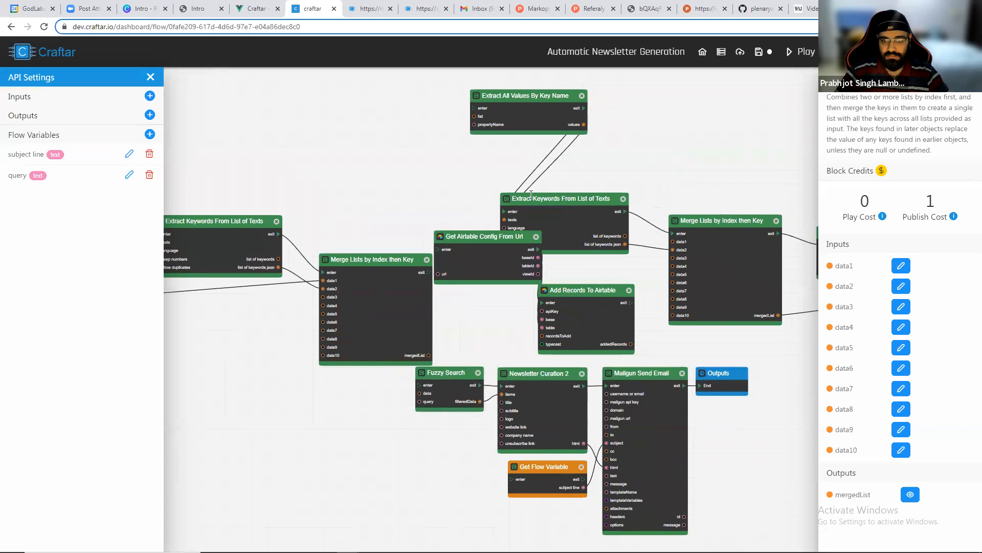
left_click(582, 96)
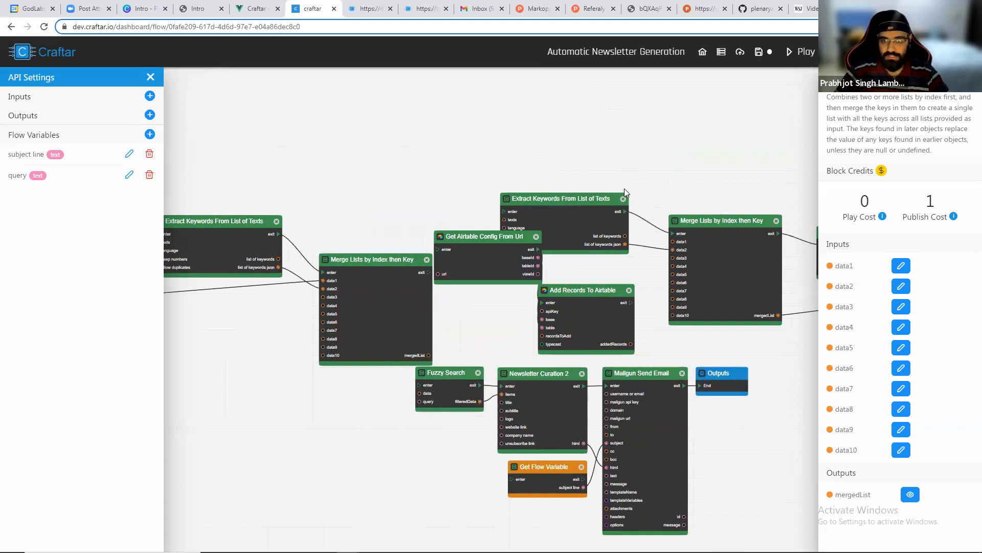
left_click(624, 199)
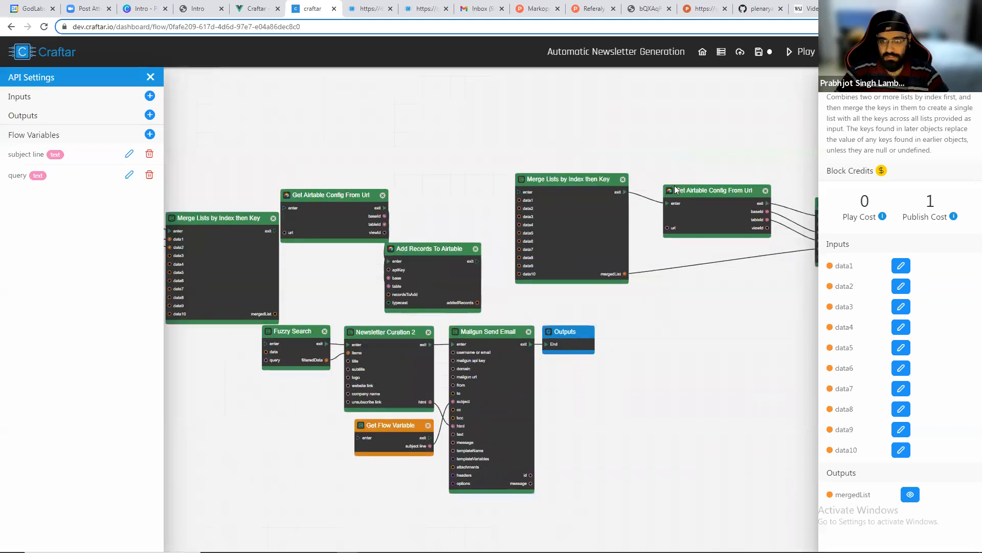
left_click(623, 179)
left_click_drag(769, 185, 604, 176)
left_click(601, 183)
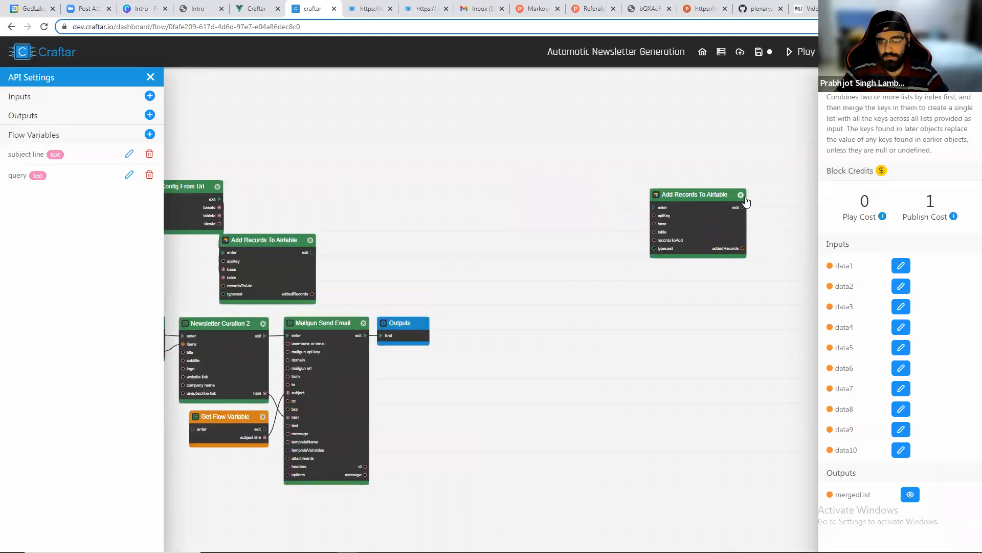
left_click(742, 196)
Reposition the Get Airtable Config From Url and Add Records To Airtable blocks beside the merge block.
left_click_drag(353, 229, 750, 205)
left_click_drag(563, 186, 567, 188)
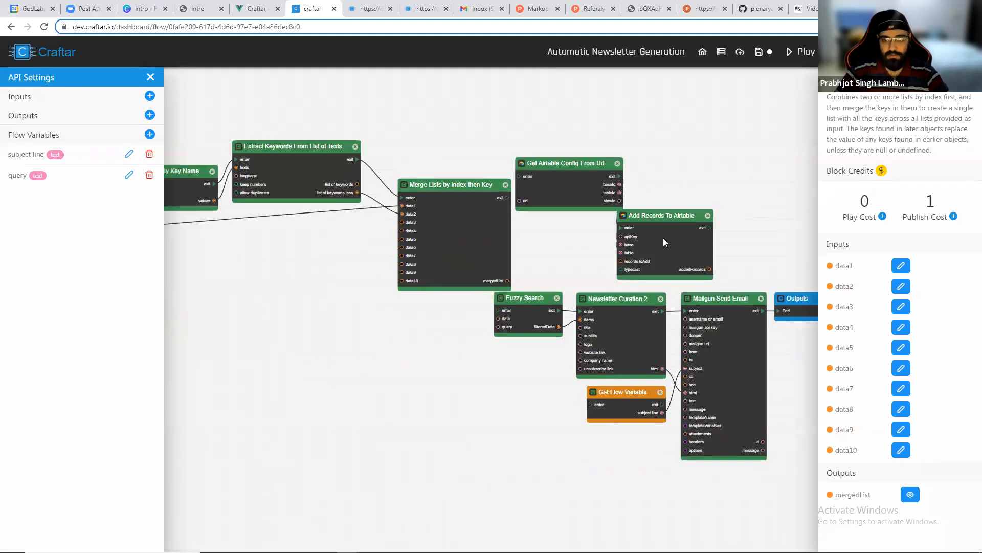
left_click_drag(663, 242, 777, 203)
left_click_drag(512, 182, 549, 215)
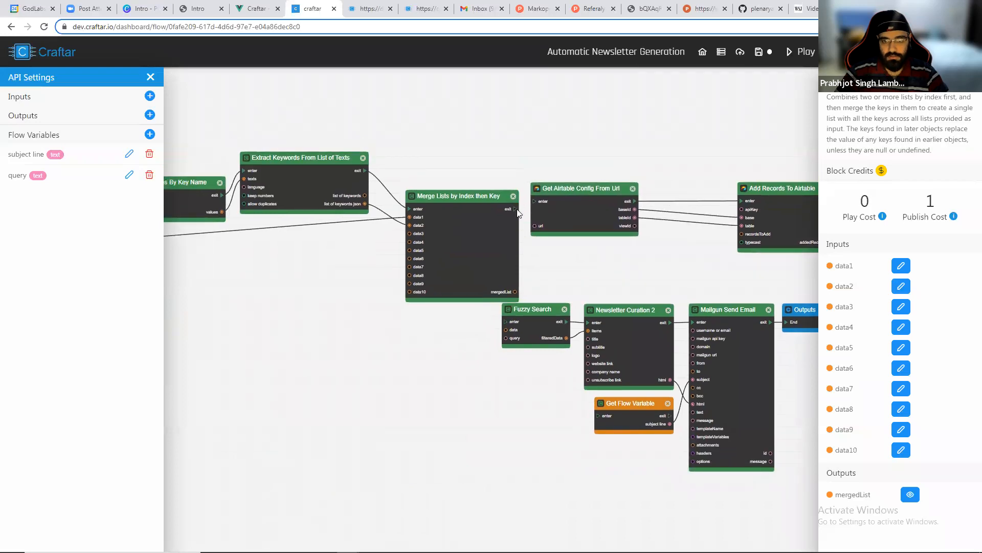
left_click(533, 204)
Connect the merge block's mergedList output to the recordsToAdd input of Add Records To Airtable.
scroll(651, 265, "up", 5)
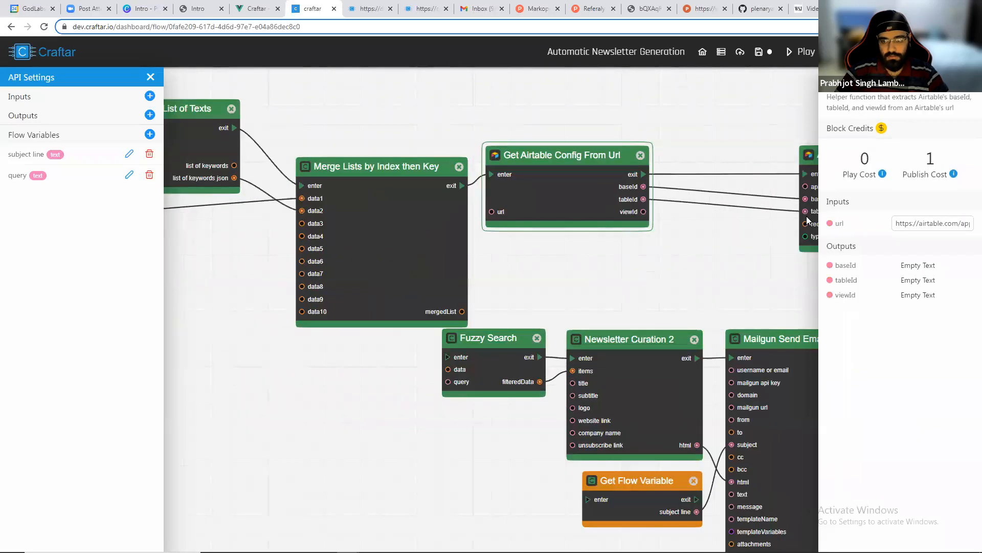
left_click_drag(816, 220, 726, 237)
left_click_drag(462, 312, 716, 241)
scroll(690, 256, "down", 5)
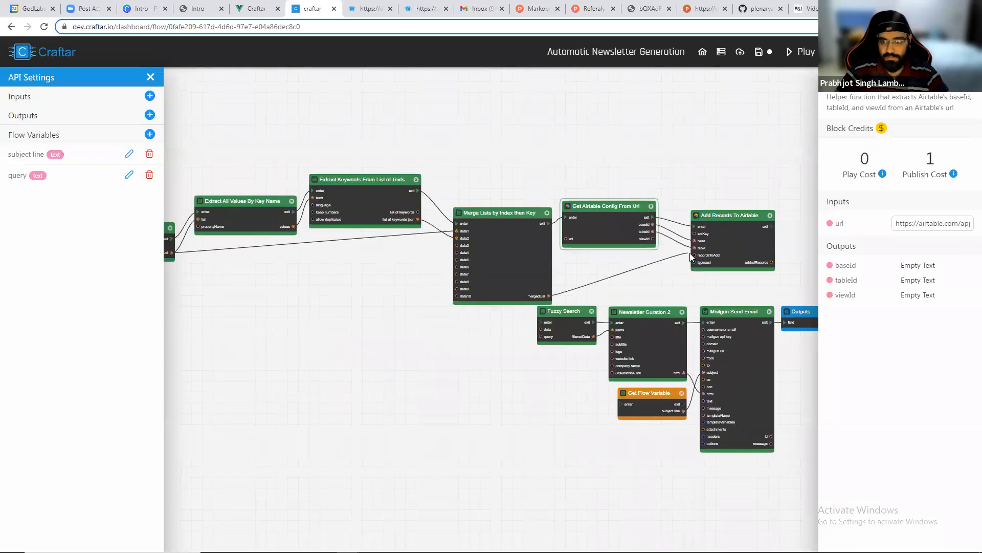
Run the flow and inspect the Get Airtable Config From Url block's outputs.
left_click(801, 52)
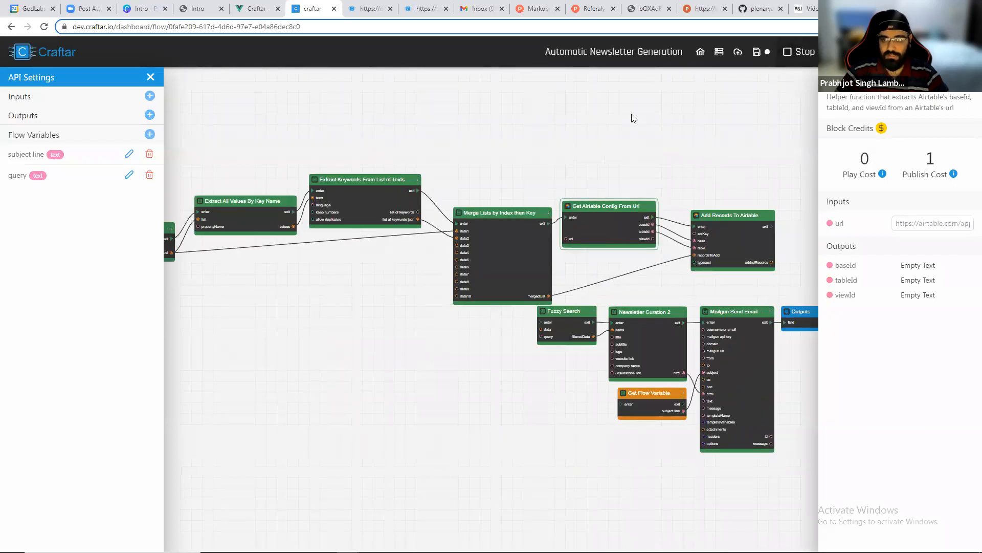
scroll(634, 119, "down", 2)
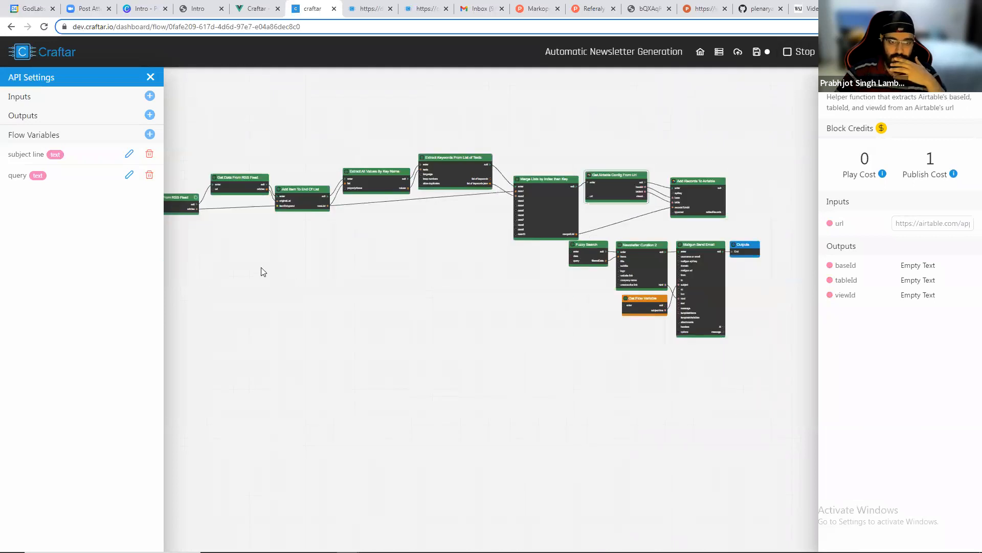
scroll(304, 263, "up", 5)
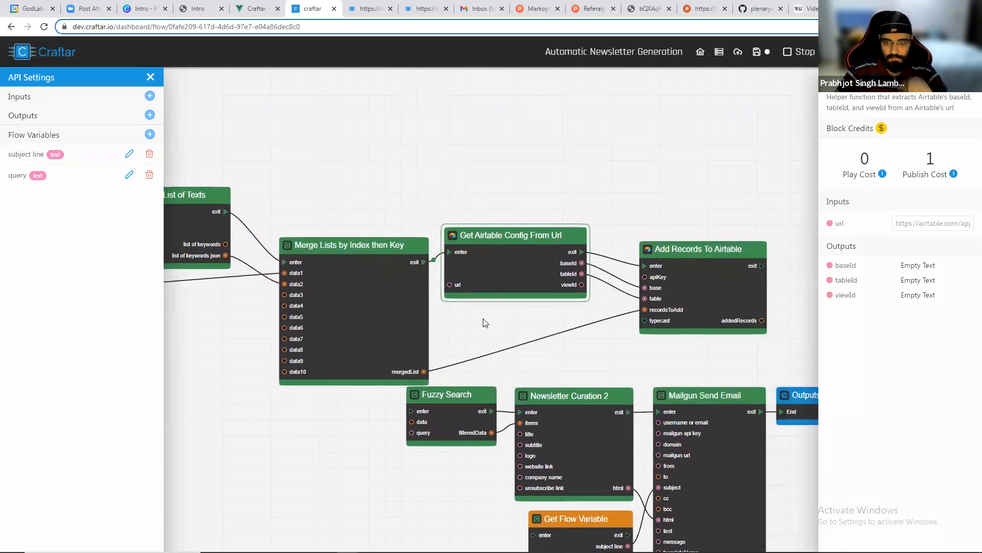
scroll(573, 330, "up", 1)
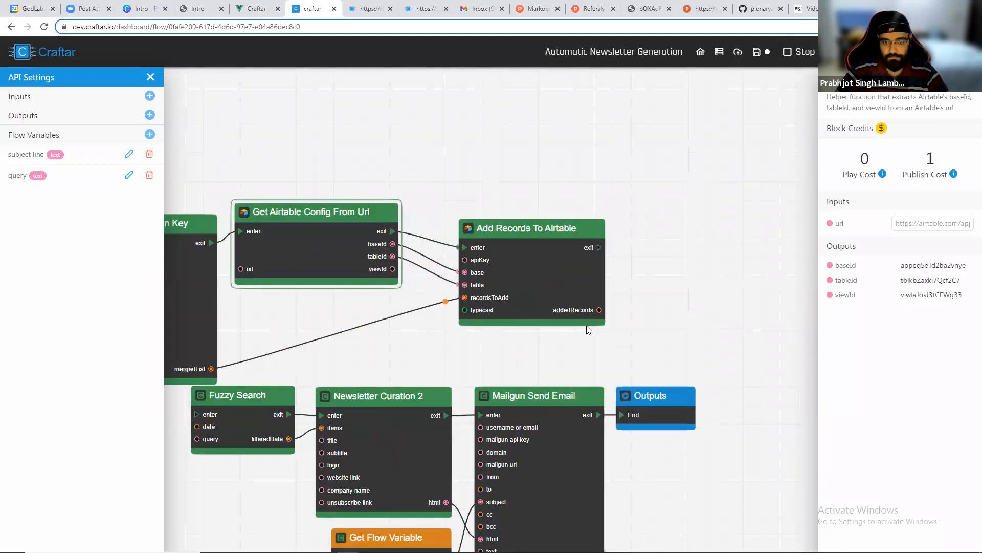
Switch to the Airtable News Aggregator table and widen the Keywords column to read the stored keywords.
key("alt+Tab")
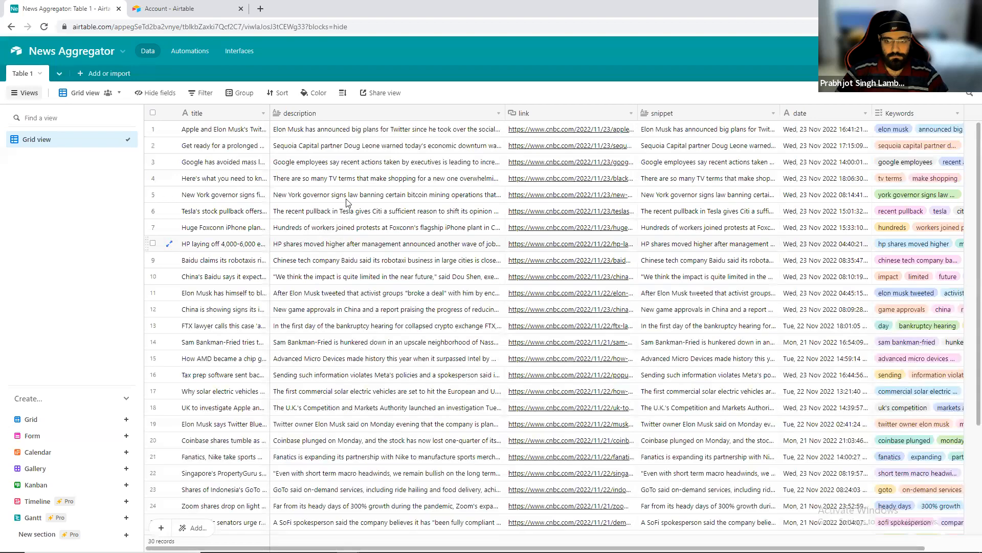
scroll(344, 292, "down", 8)
scroll(360, 225, "up", 5)
scroll(364, 206, "up", 3)
scroll(364, 206, "right", 2)
left_click_drag(900, 112, 978, 112)
scroll(814, 197, "right", 2)
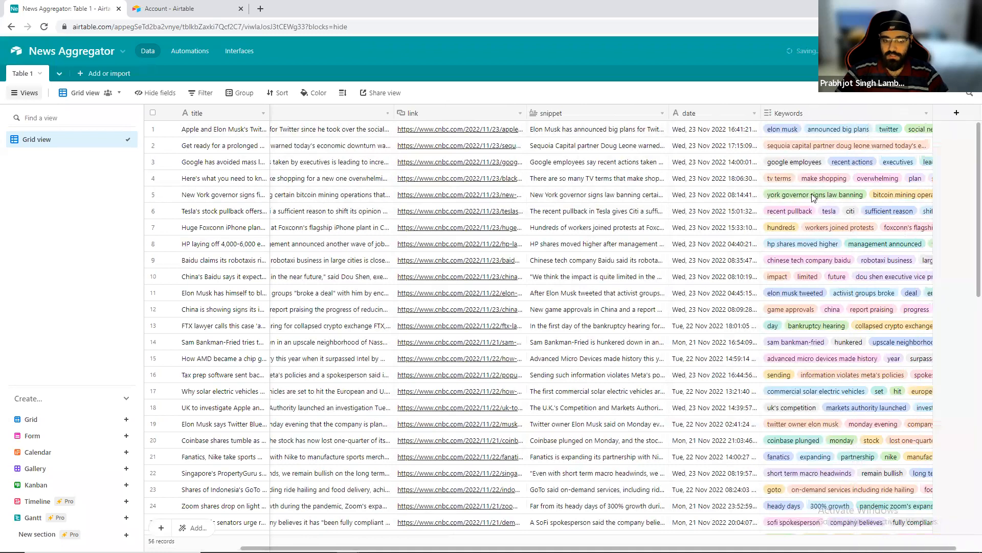
scroll(814, 198, "right", 1)
left_click_drag(904, 114, 978, 115)
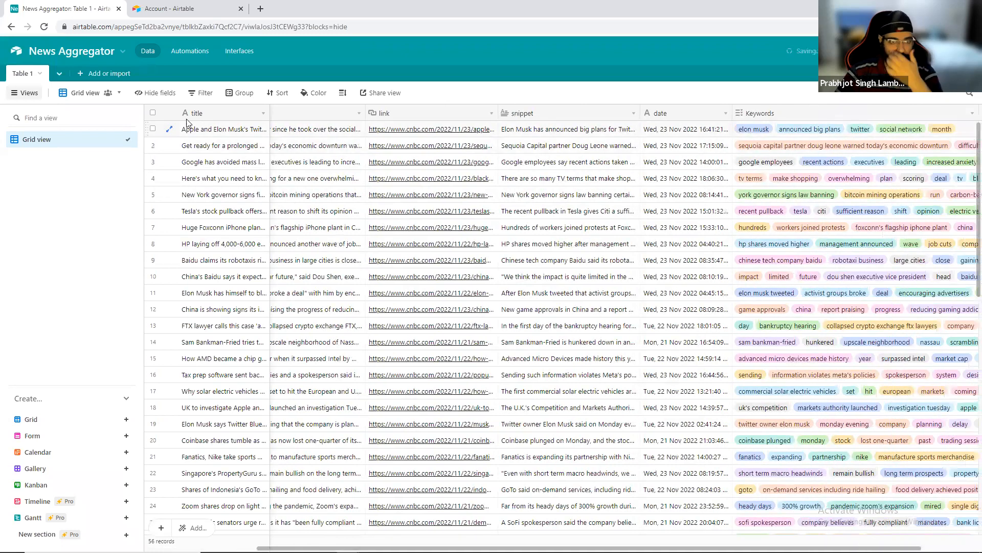
Create a new collaborative grid view named Curated Newsletter.
left_click(53, 420)
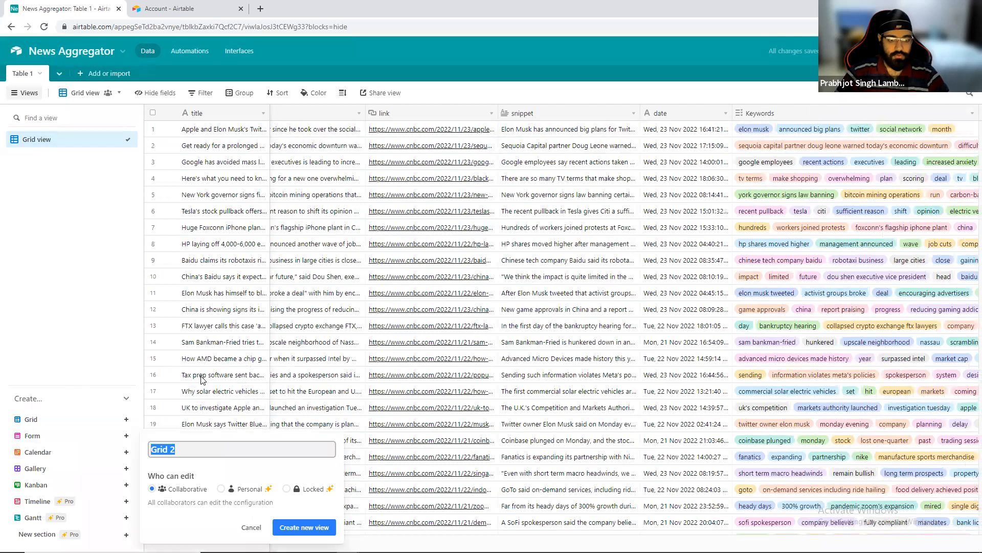
type("Curated ")
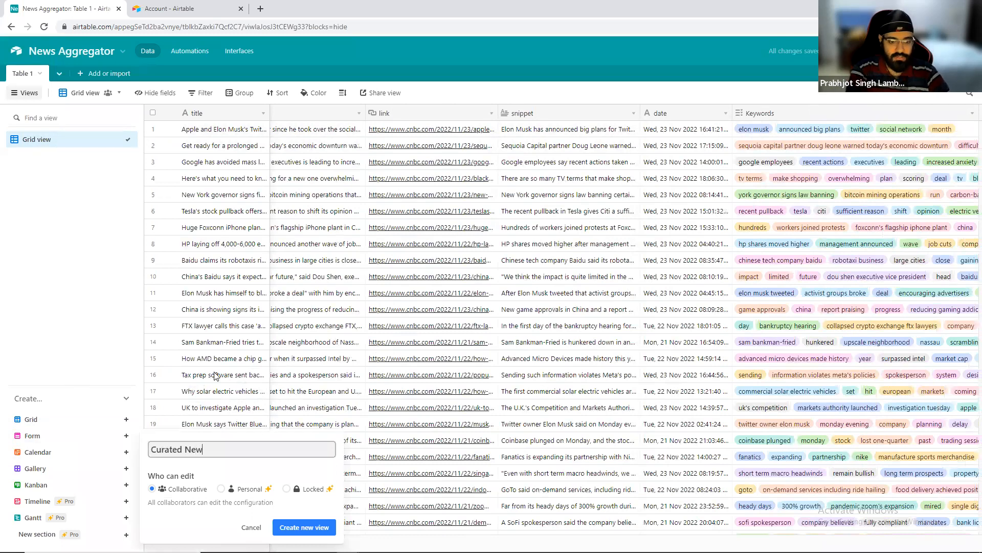
type("Newsletter")
key("Return")
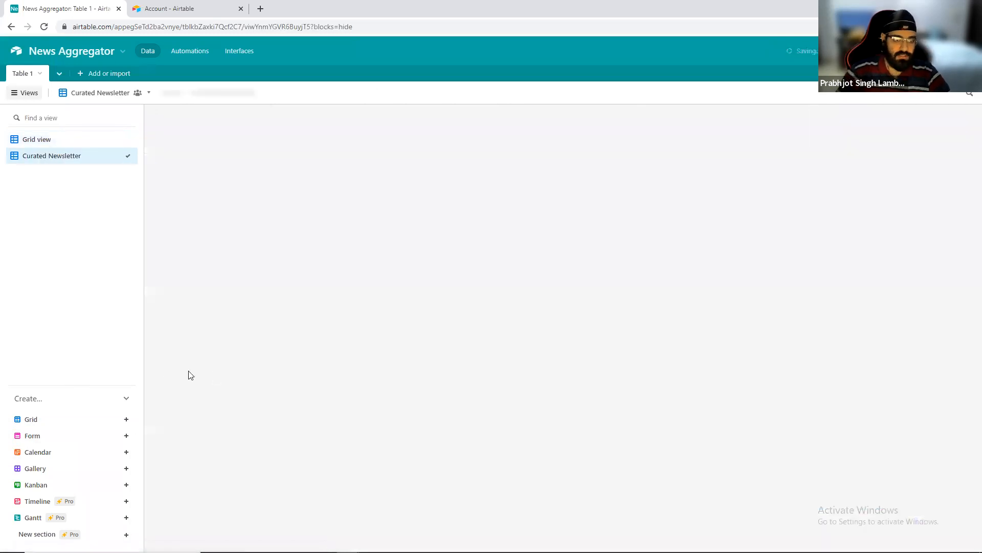
Rename the view to Curated Newsletter #1 and dismiss the view-naming tip.
double_click(87, 156)
type("#1")
key("Return")
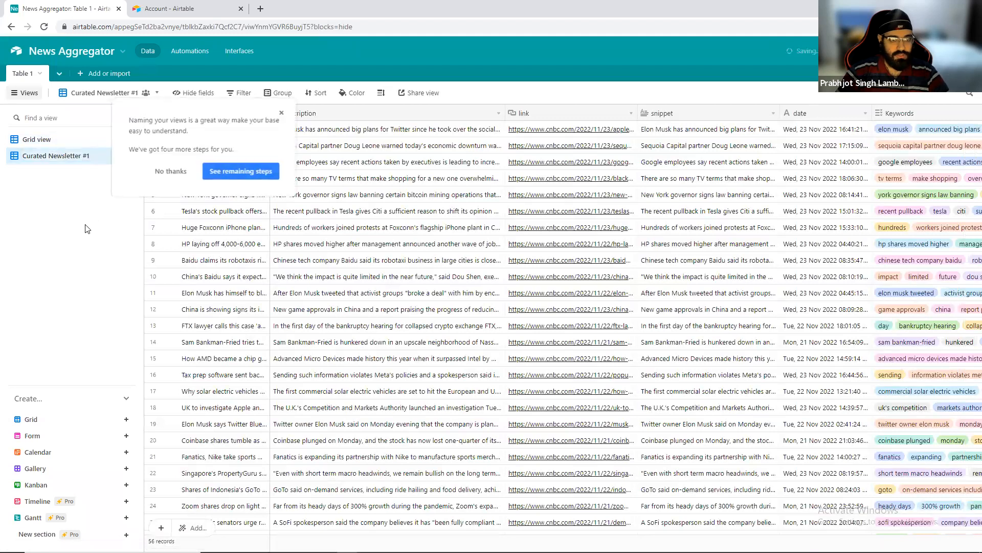
left_click(170, 172)
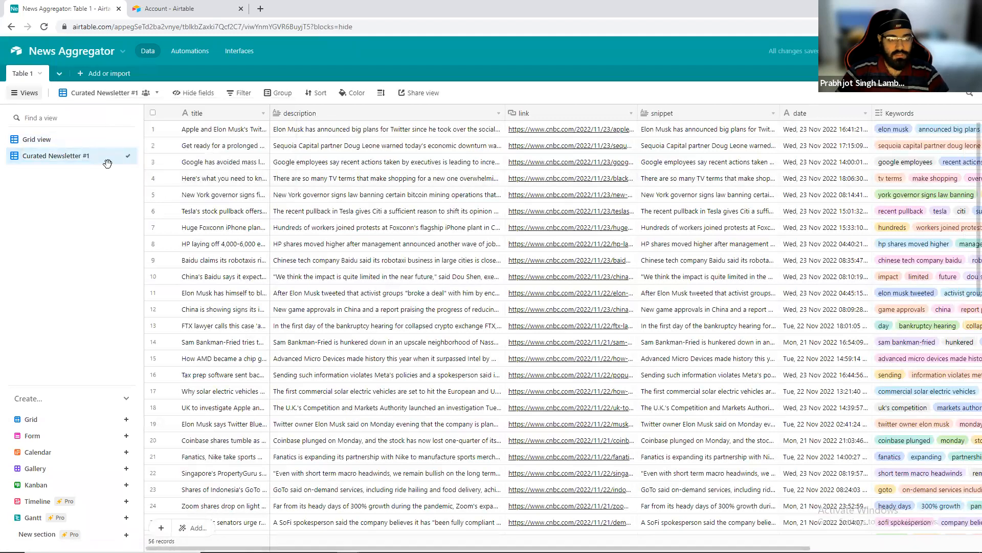
Add a filter condition on the Keywords field using has any of.
left_click(238, 93)
left_click(256, 131)
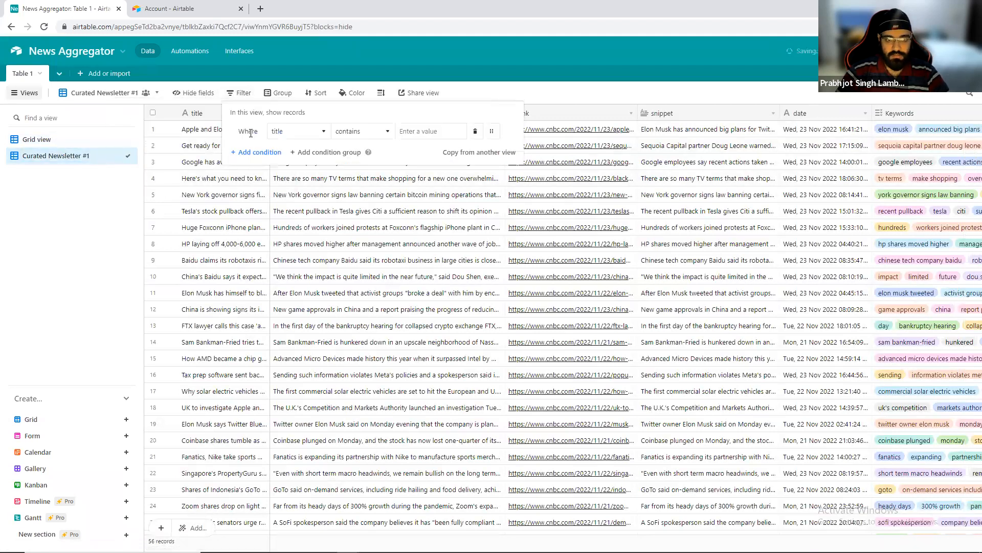
left_click(287, 132)
left_click(294, 252)
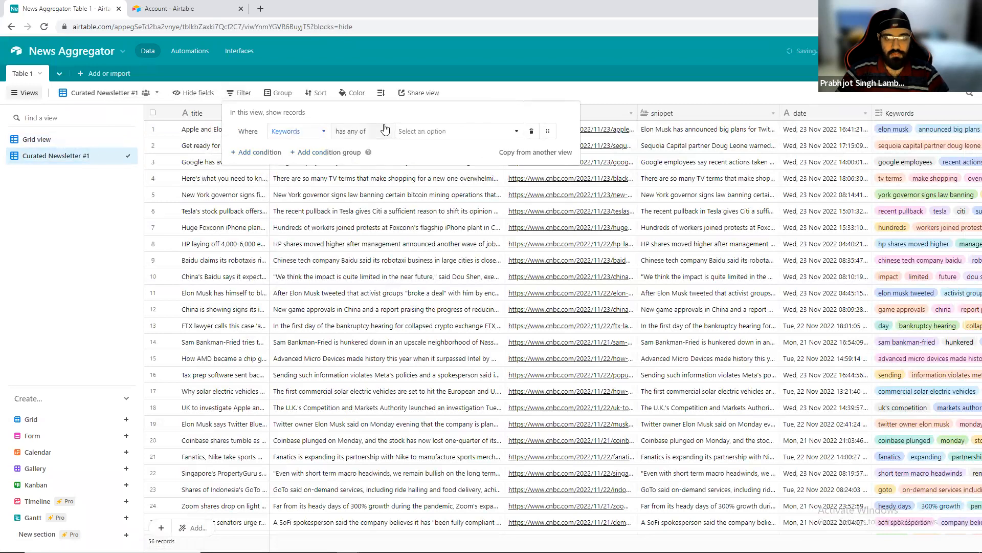
Search the filter options for musk and select elon musk, elon musk tweeted and twitter owner elon musk.
left_click(430, 136)
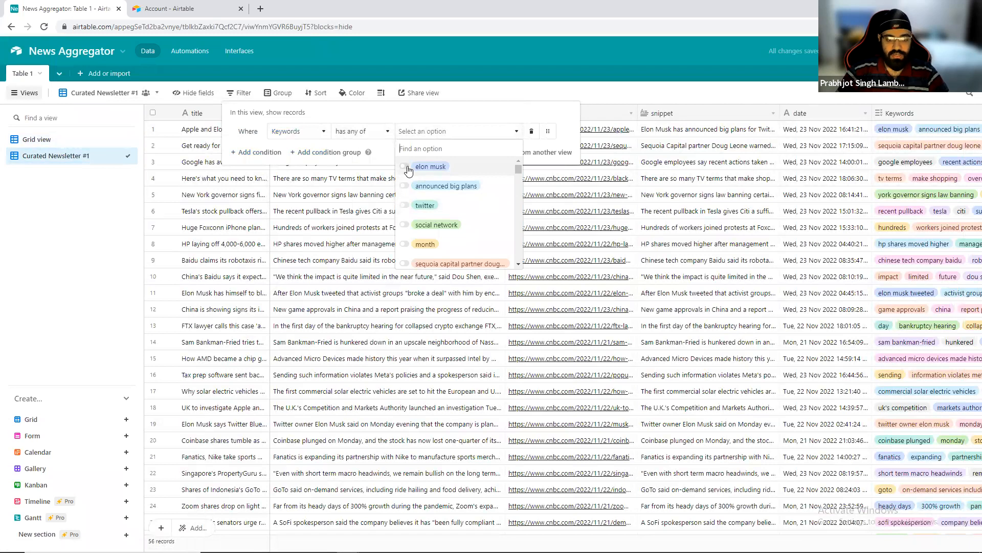
type("musk")
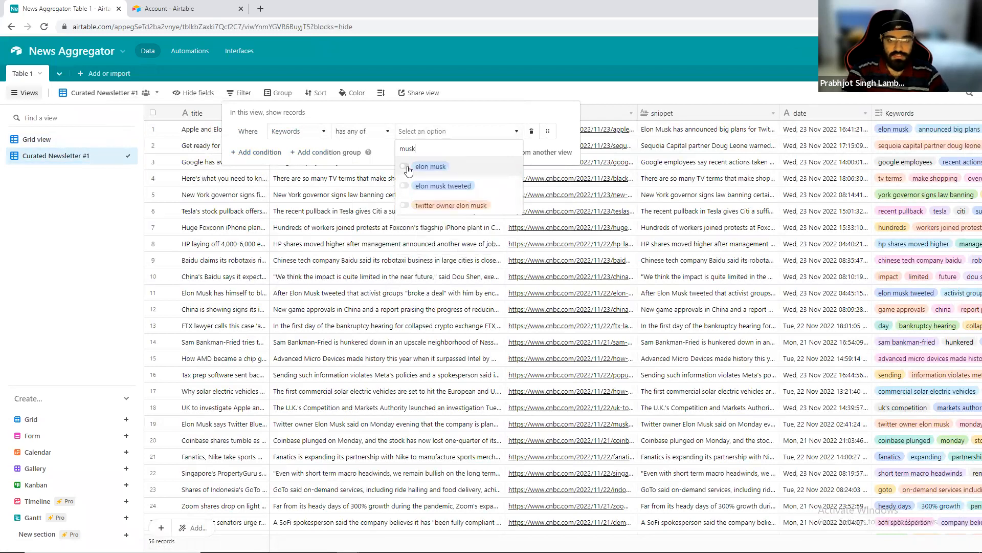
left_click(404, 166)
left_click(404, 186)
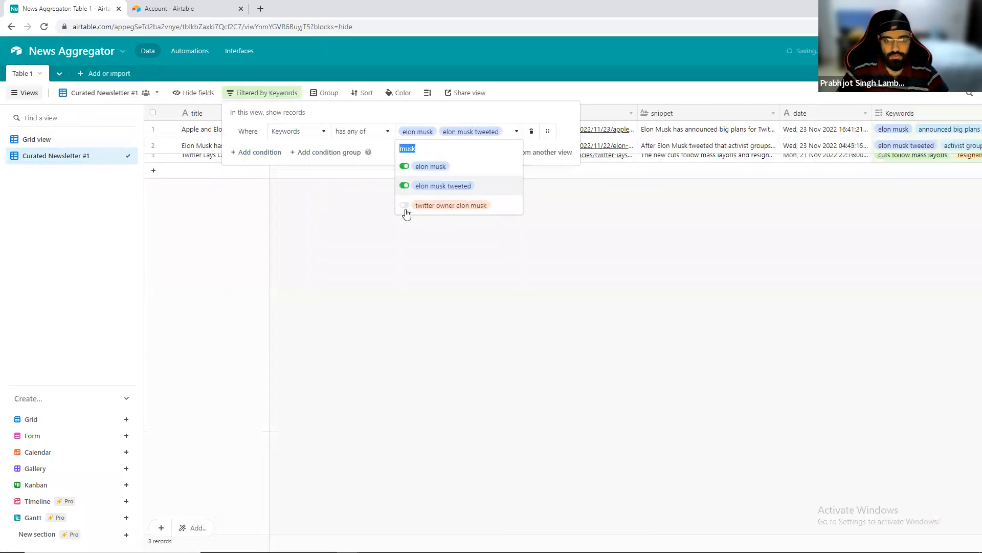
left_click(405, 206)
Add twitter and twitter chiefs unfiltered style to the Keywords filter options.
left_click(506, 132)
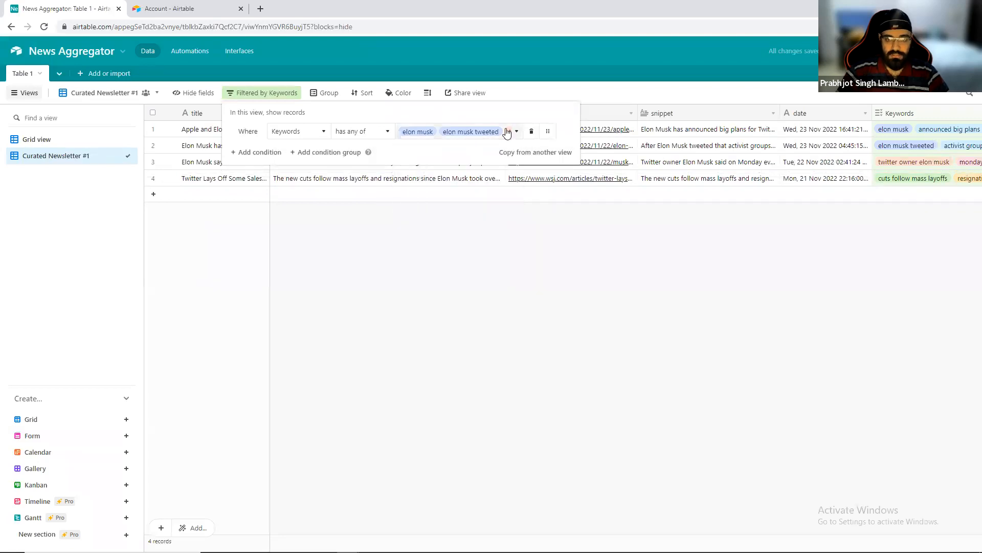
left_click(507, 132)
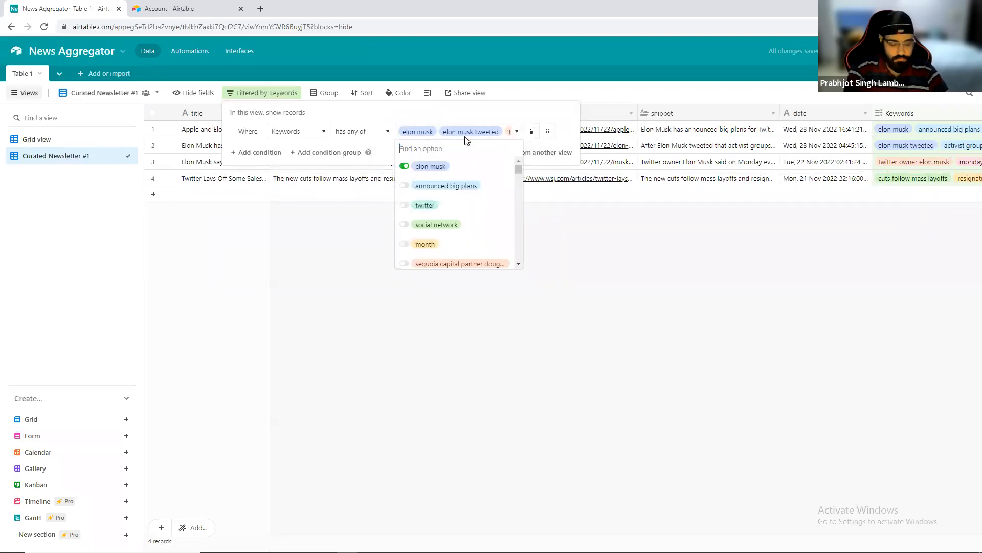
type("twitter")
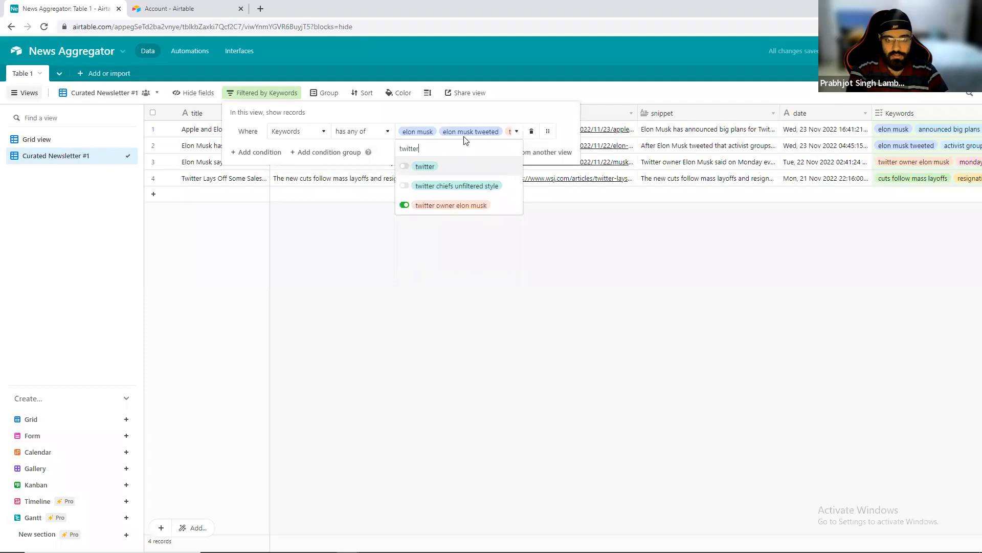
left_click(404, 166)
left_click(408, 185)
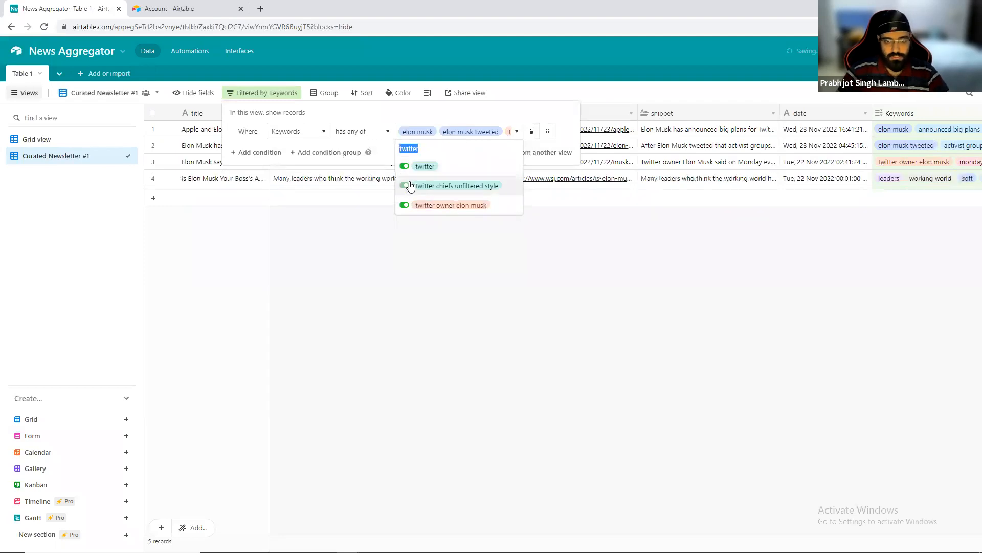
Search the Keywords filter options for tesla and select it.
left_click(441, 133)
left_click(441, 134)
type("te")
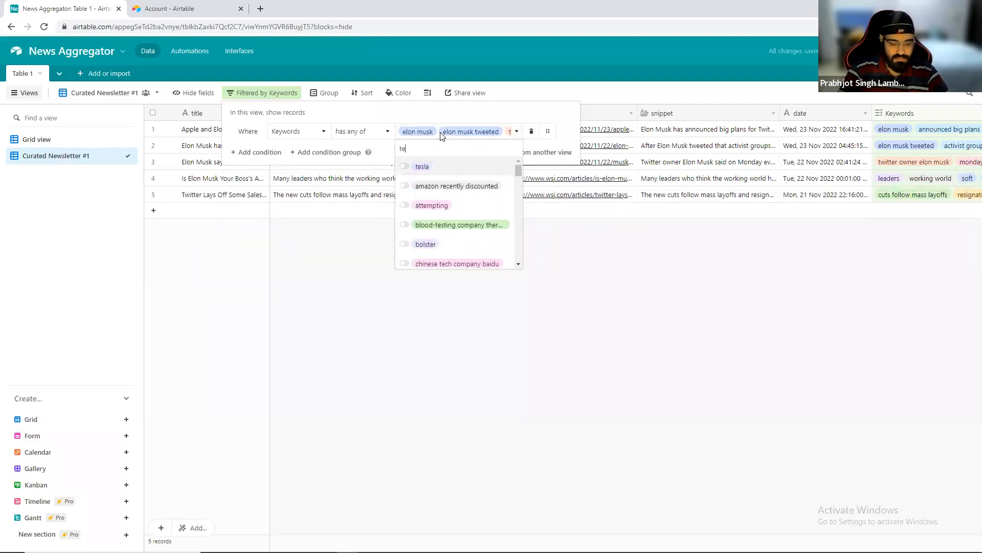
type("sla")
left_click(404, 166)
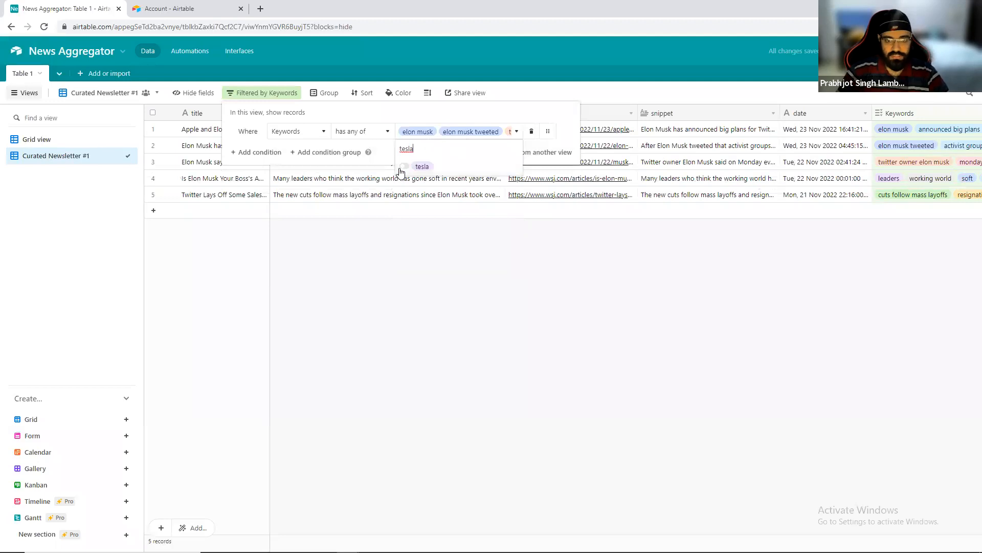
Search the filter options for social, select social media showed, social network and social-media company, and close the filter.
left_click(430, 138)
left_click(429, 138)
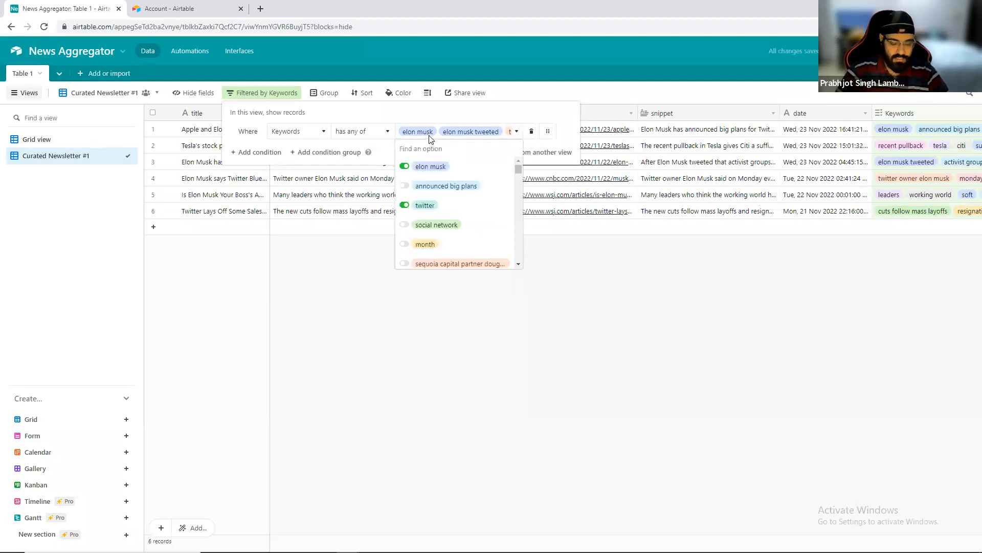
type("social")
left_click(404, 168)
left_click(405, 186)
left_click(405, 206)
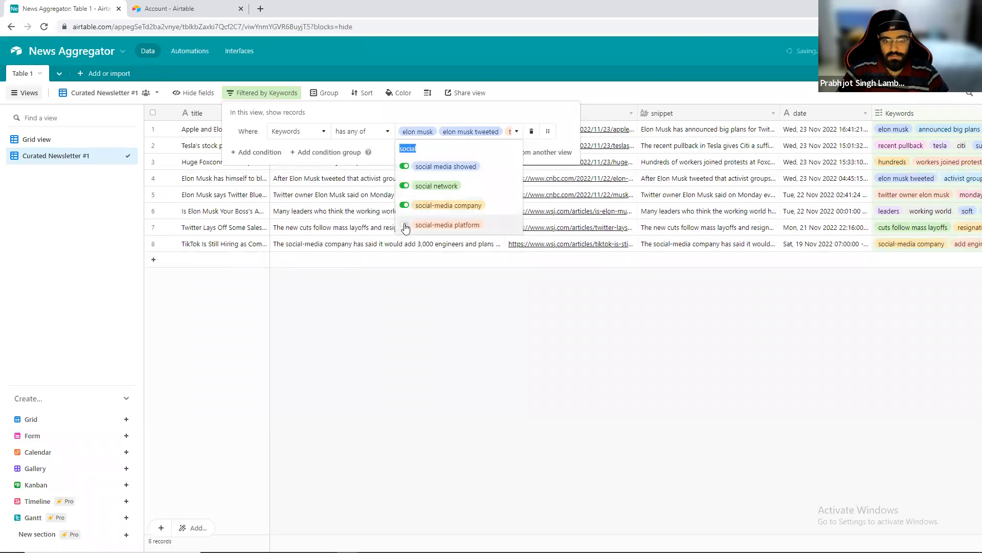
left_click(445, 304)
left_click(457, 280)
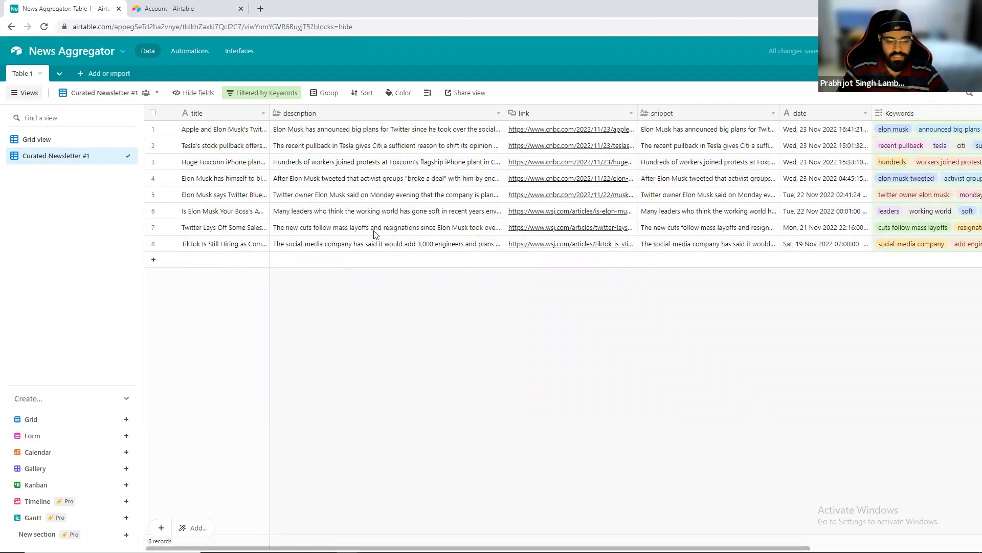
Review the filtered records' keywords and copy the Curated Newsletter #1 view's URL.
scroll(392, 285, "right", 4)
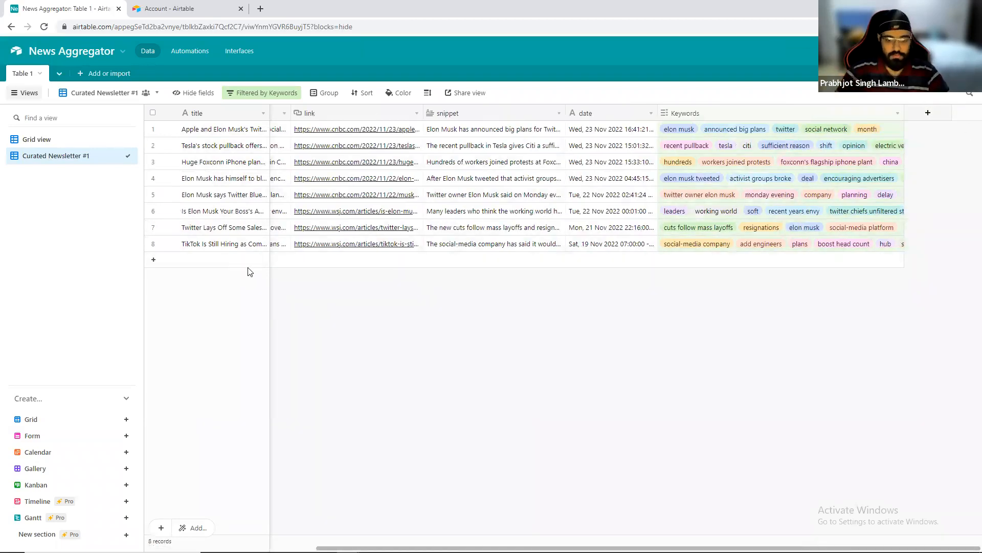
left_click(250, 29)
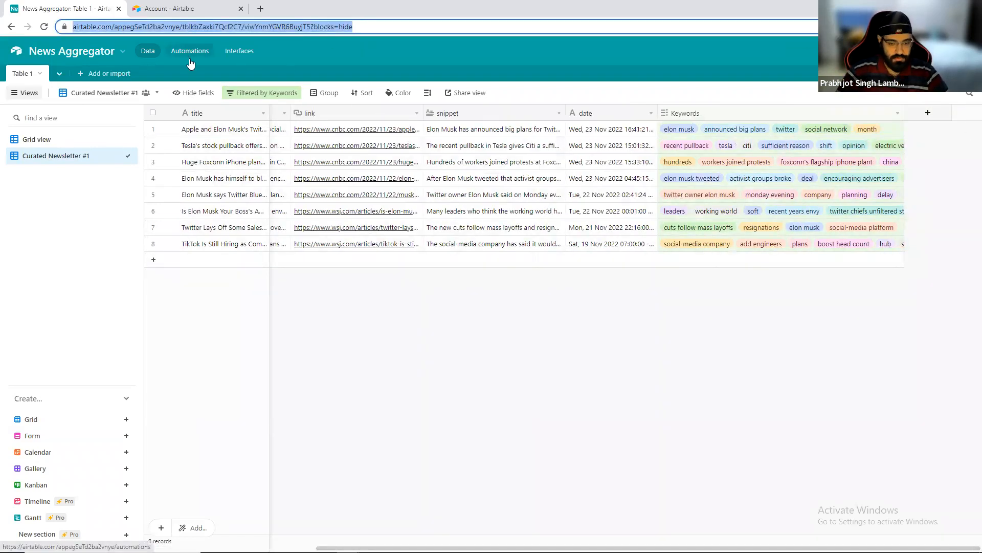
key("alt+Tab")
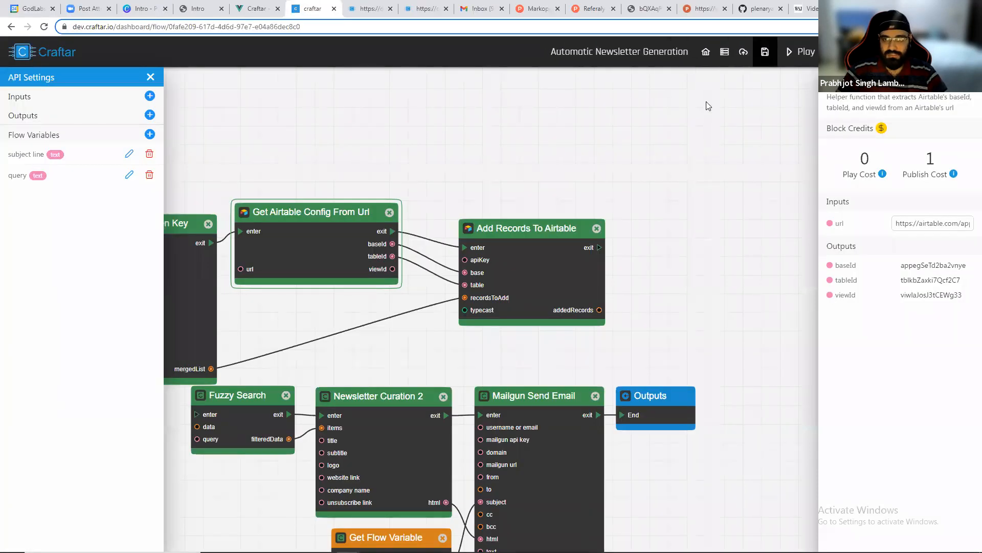
Create a new Craftar API named Newsletter From Manual Curation from the dashboard.
left_click(705, 51)
left_click(285, 109)
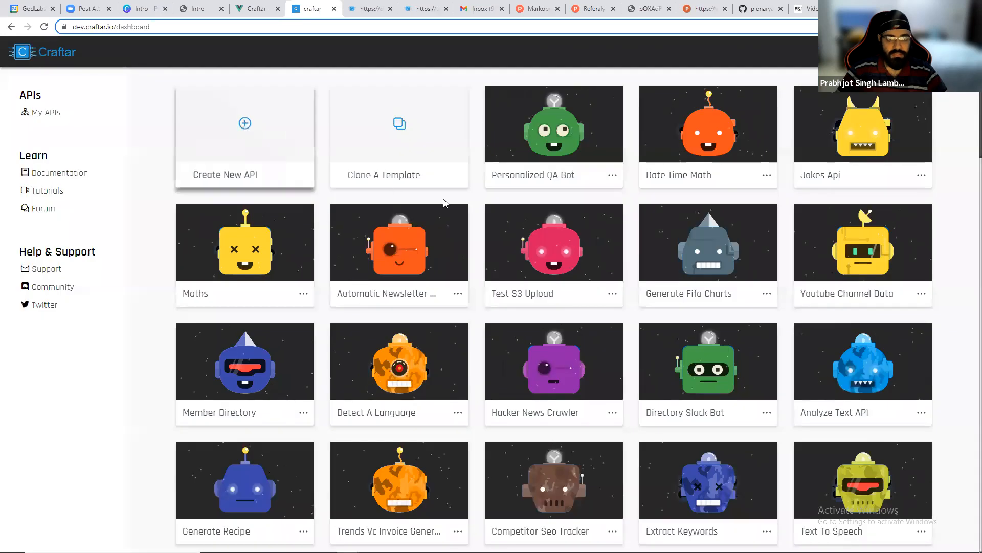
type("New")
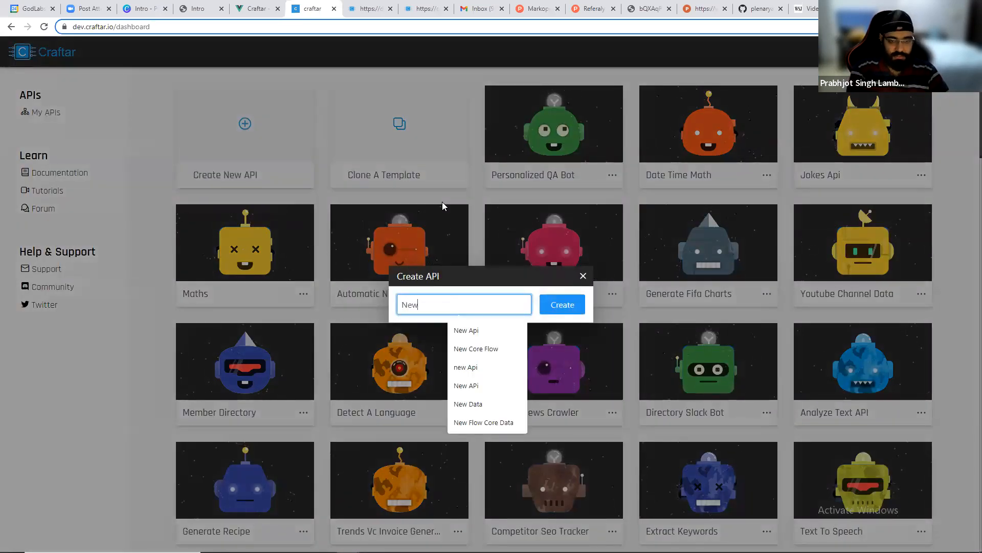
type("sletter F")
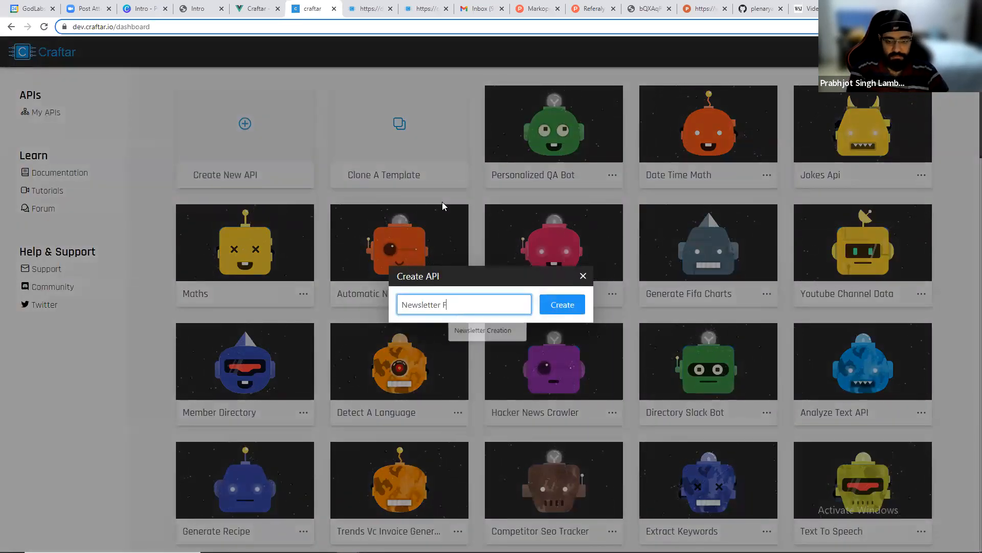
type("rom Manual Curation")
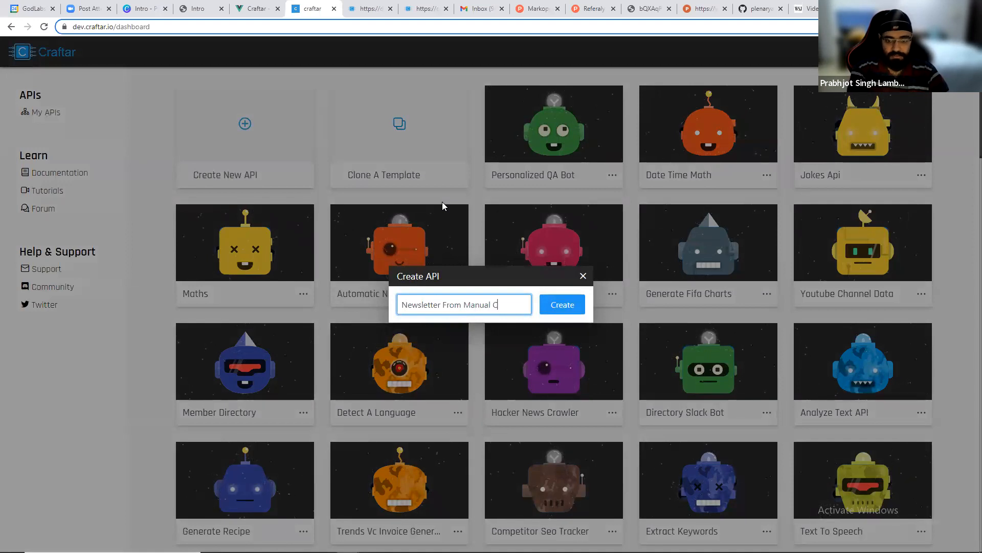
left_click(558, 311)
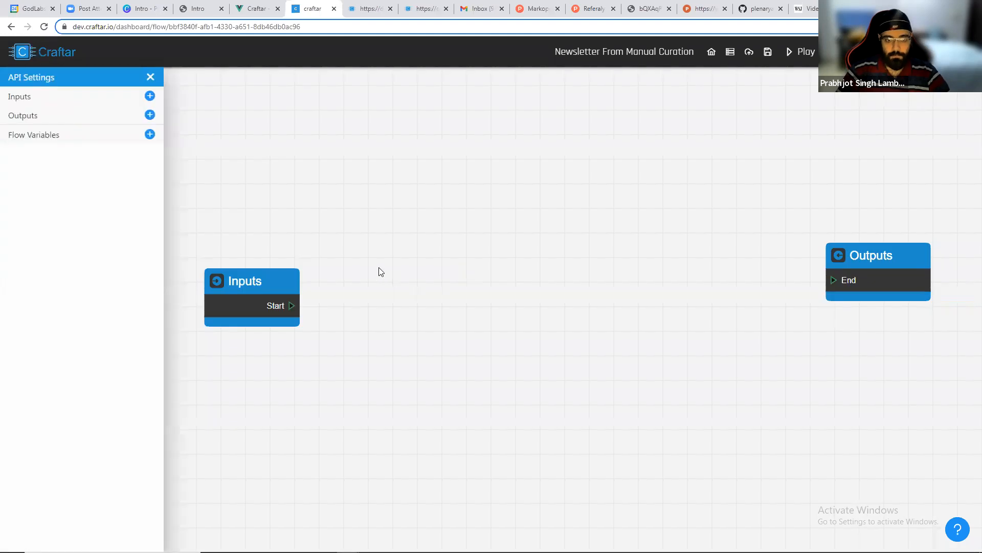
Add a Get Airtable Config From Url block from the Airtable category and paste the view URL as its url.
right_click(394, 255)
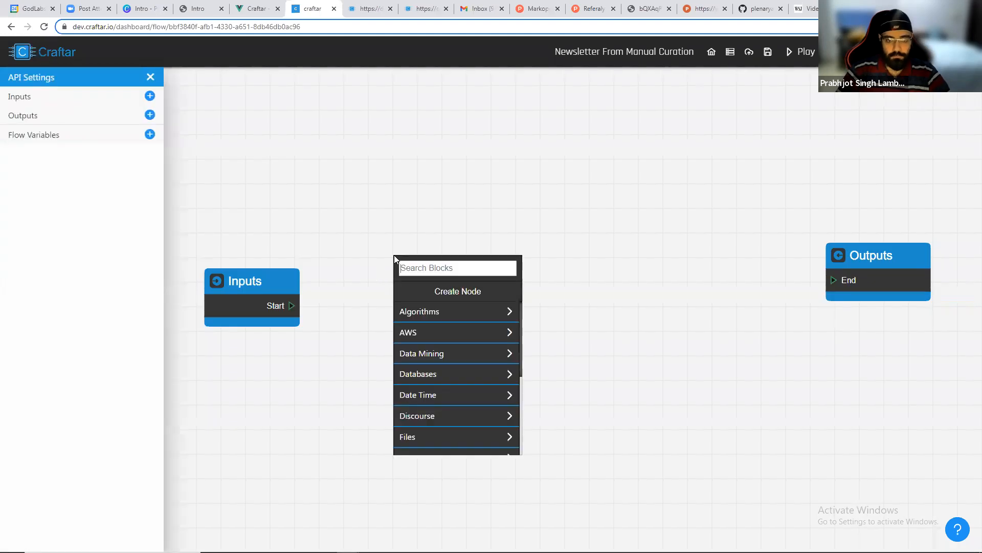
left_click(423, 375)
left_click(431, 318)
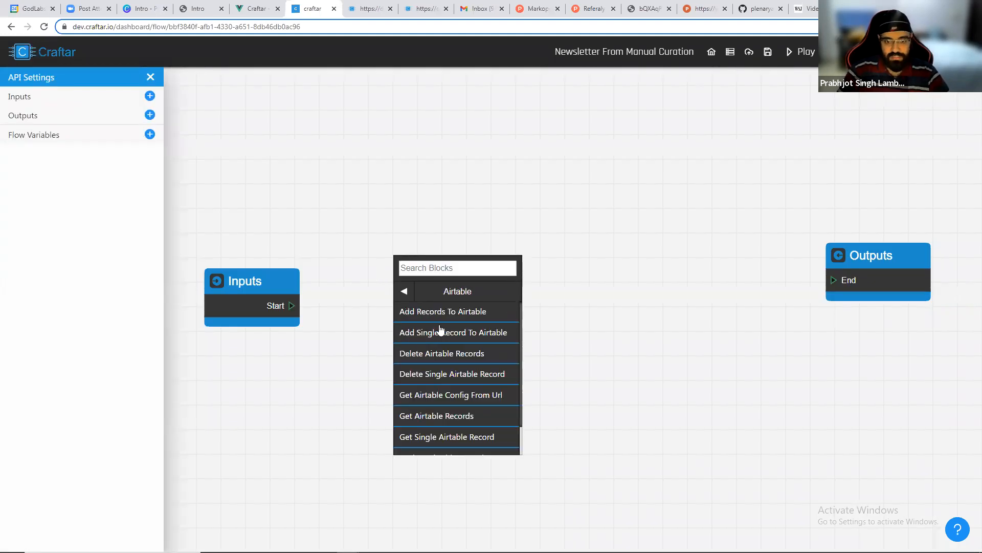
left_click(453, 393)
left_click(921, 223)
key("ctrl+v")
left_click_drag(656, 315, 562, 311)
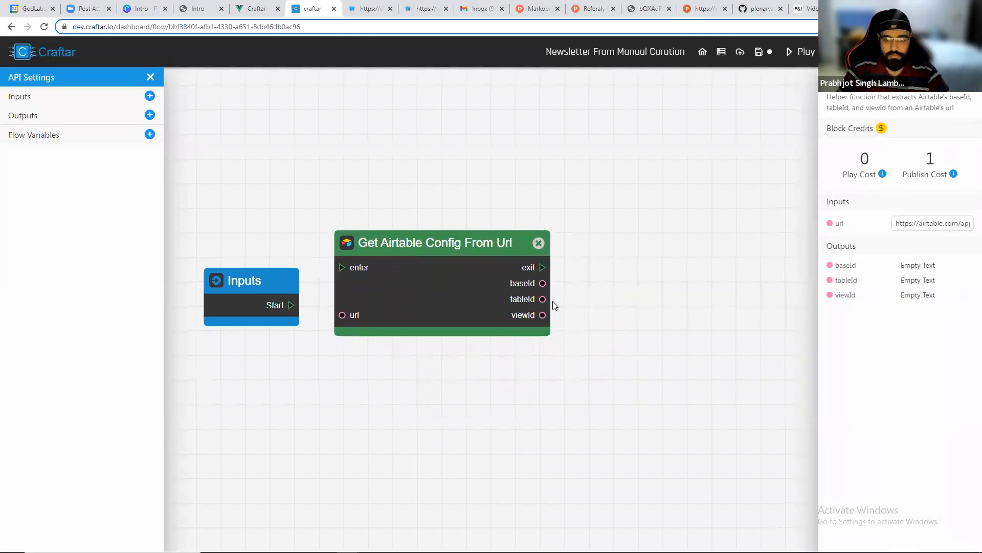
Search the blocks for get airtable and add a Get Airtable Records block beside the config block.
right_click(515, 253)
type("get airtable")
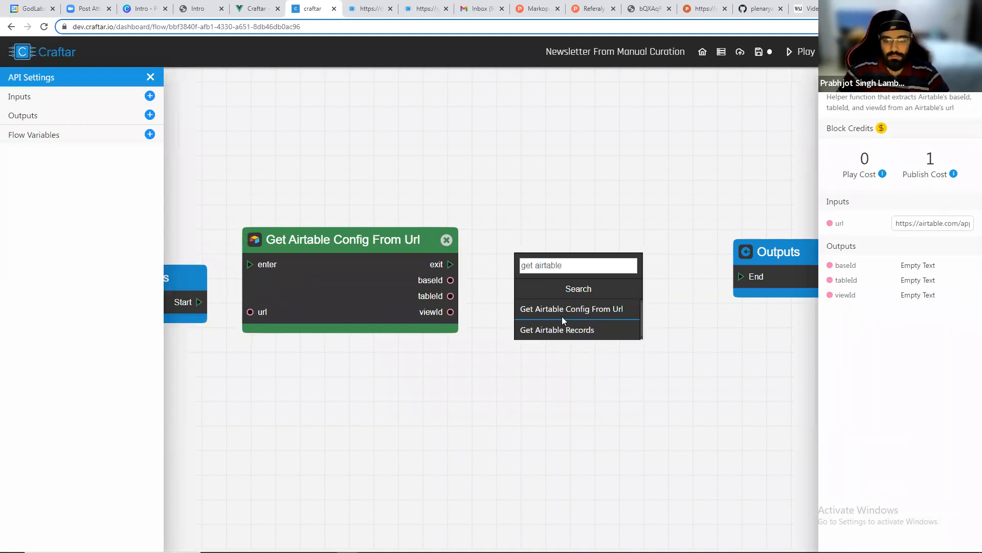
left_click(563, 312)
left_click(717, 264)
right_click(564, 244)
type("get air")
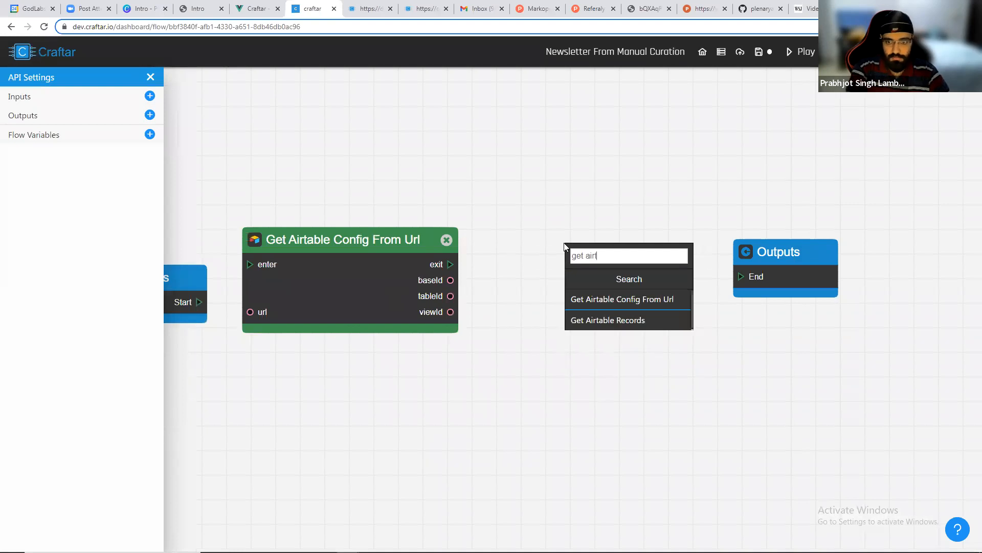
left_click(598, 320)
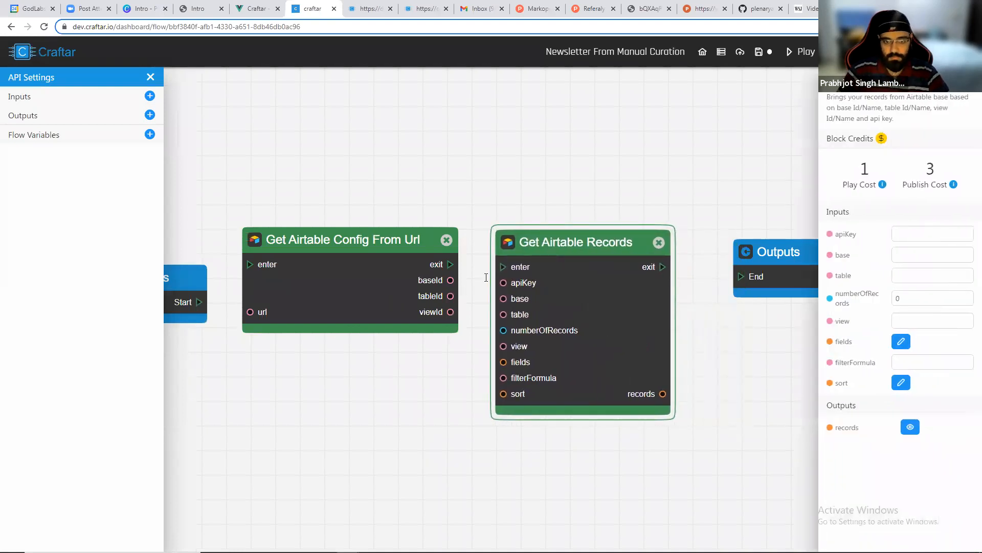
Connect Inputs to the config block, and feed its exit, baseId, tableId and viewId into Get Airtable Records.
left_click_drag(200, 303, 252, 264)
left_click_drag(505, 268, 503, 348)
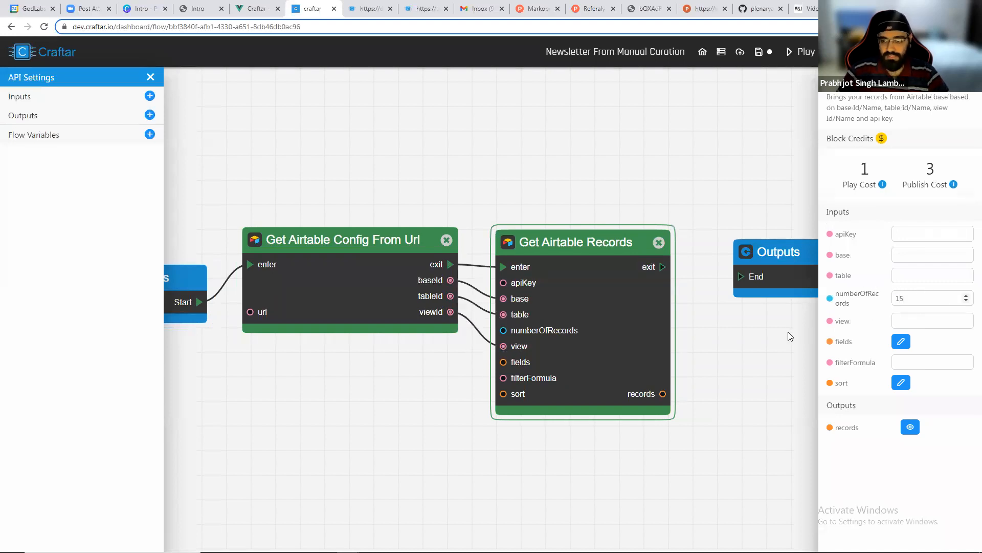
left_click(727, 344)
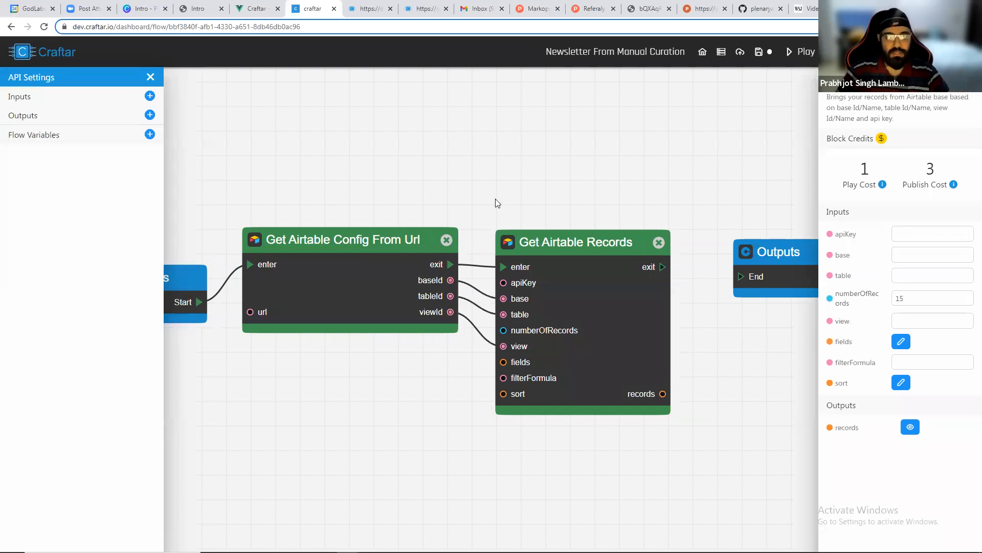
Paste the Airtable API key into the Get Airtable Records apiKey field and play the flow.
key("alt+Tab")
left_click(174, 7)
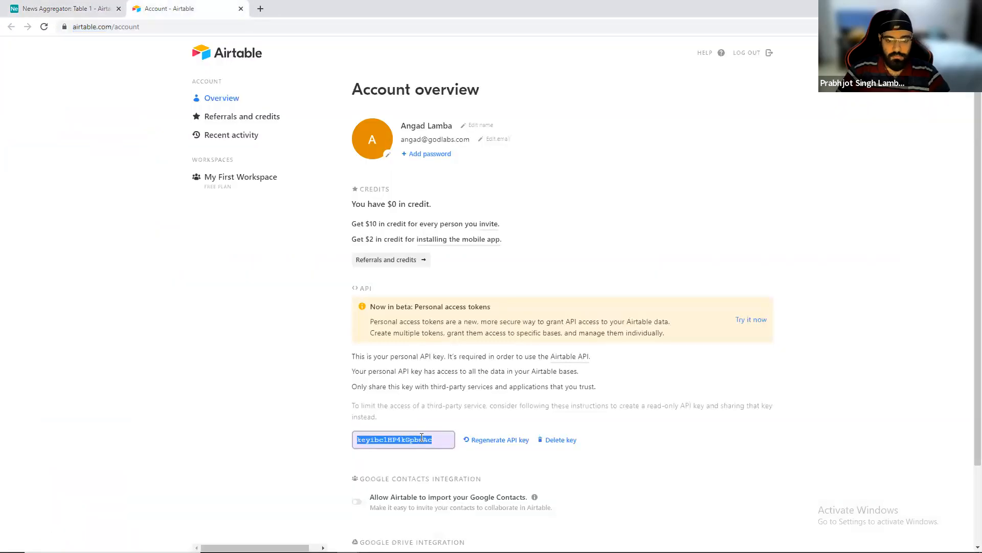
key("alt+Tab")
left_click(943, 240)
key("ctrl+v")
scroll(814, 248, "down", 2)
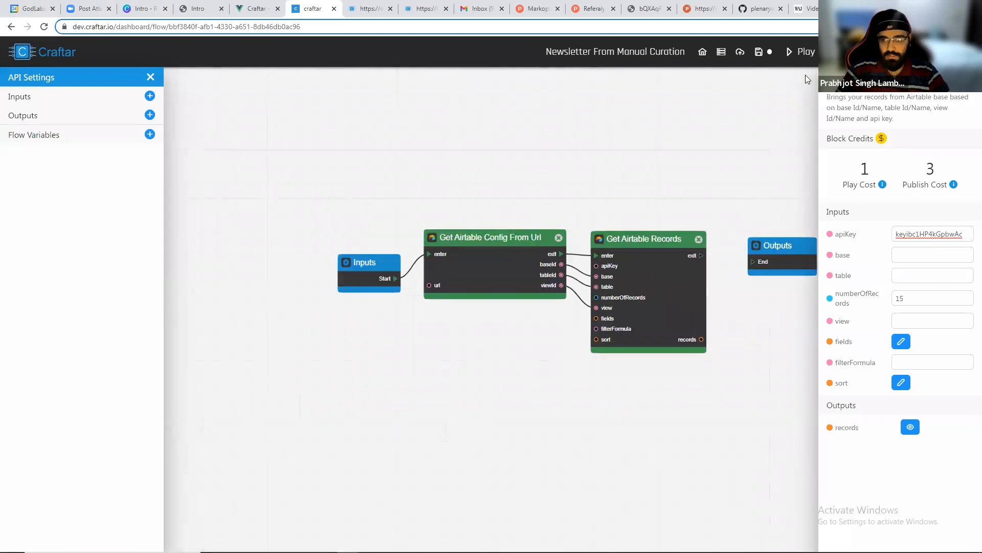
left_click(798, 52)
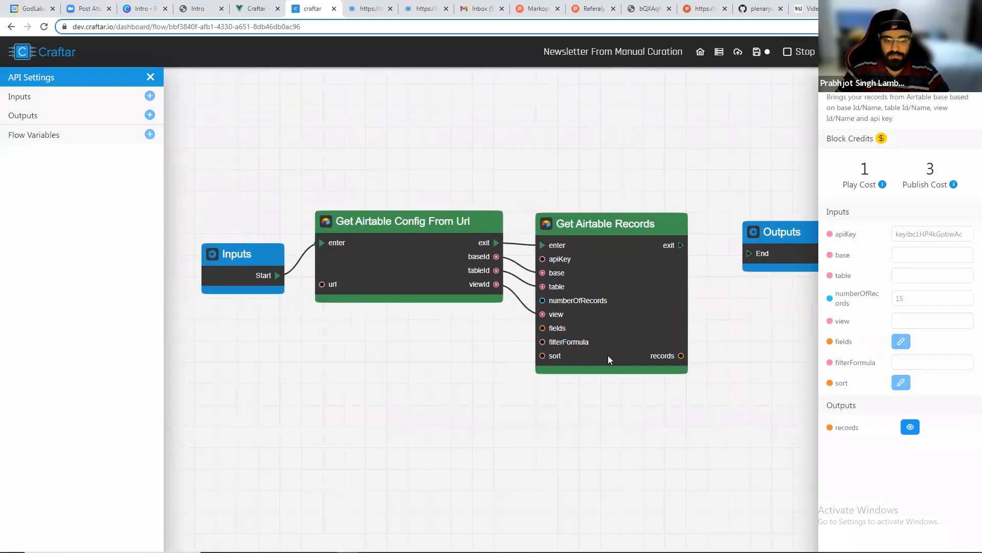
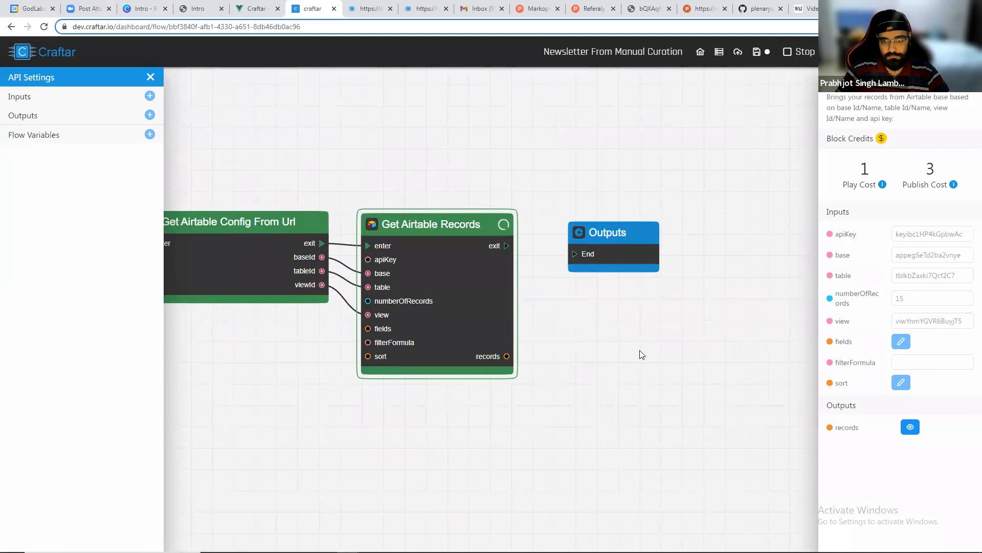
Inspect the records returned by Get Airtable Records in the JSON viewer.
scroll(522, 340, "up", 1)
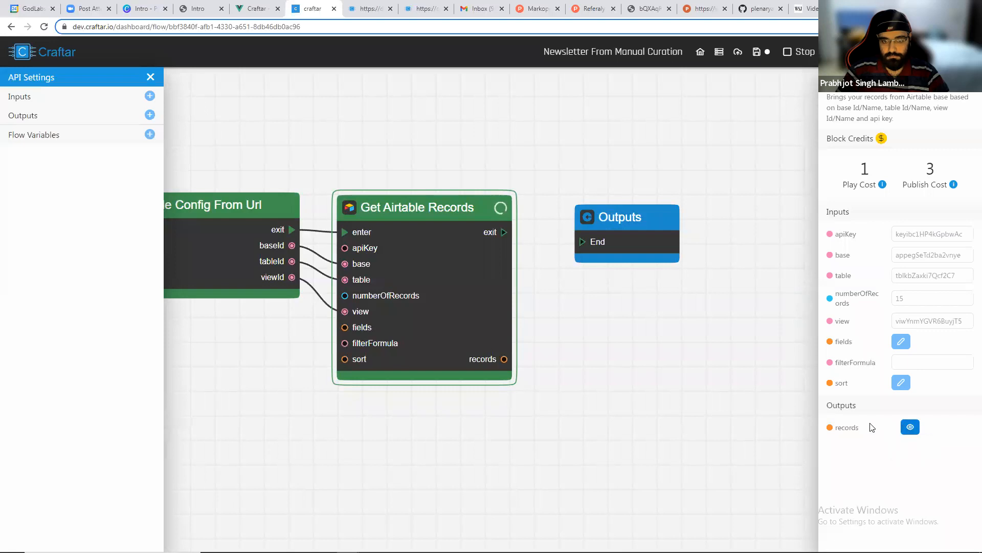
left_click(910, 426)
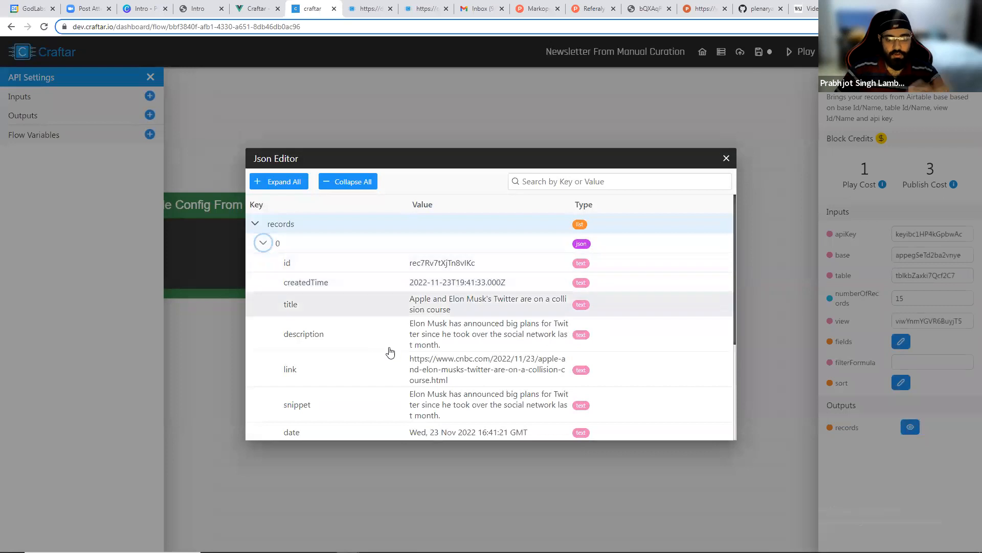
scroll(388, 351, "down", 3)
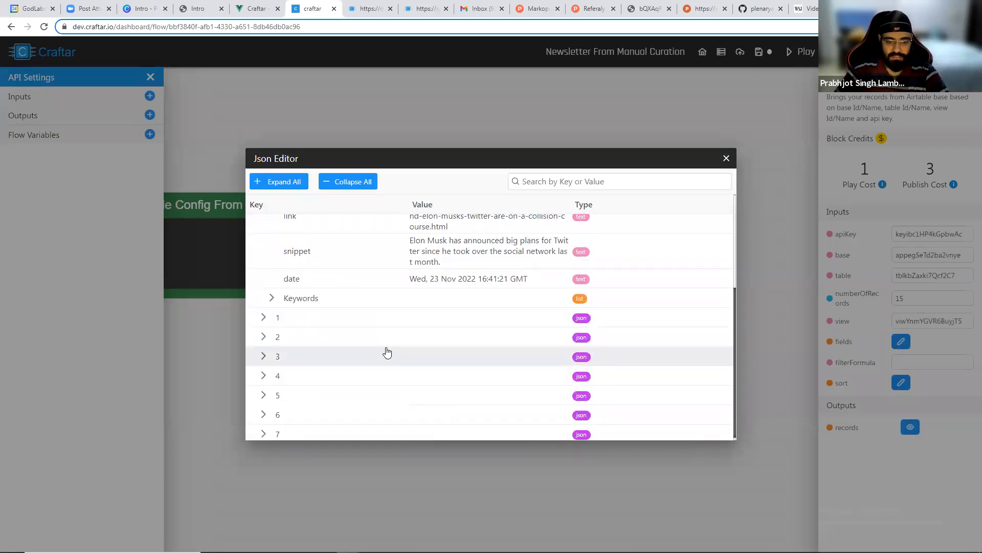
scroll(394, 327, "up", 3)
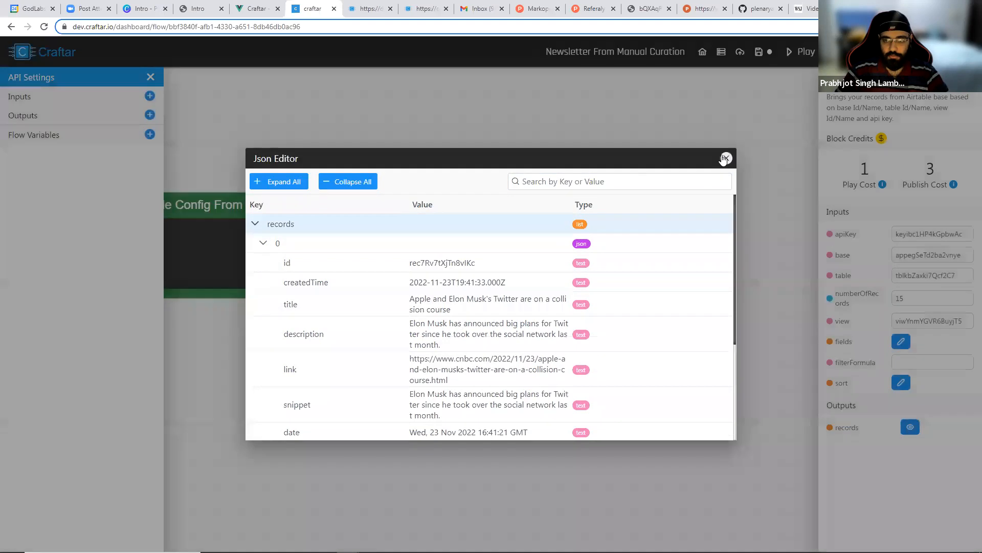
left_click(727, 158)
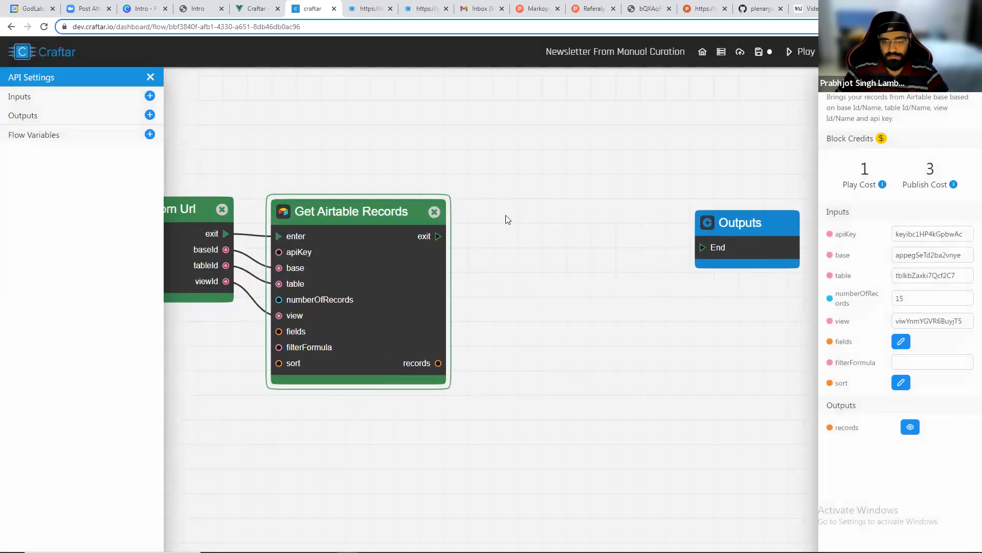
Add a Newsletter Curation 2 block and connect Get Airtable Records' exit and records to its enter and items.
right_click(521, 221)
type("newslet")
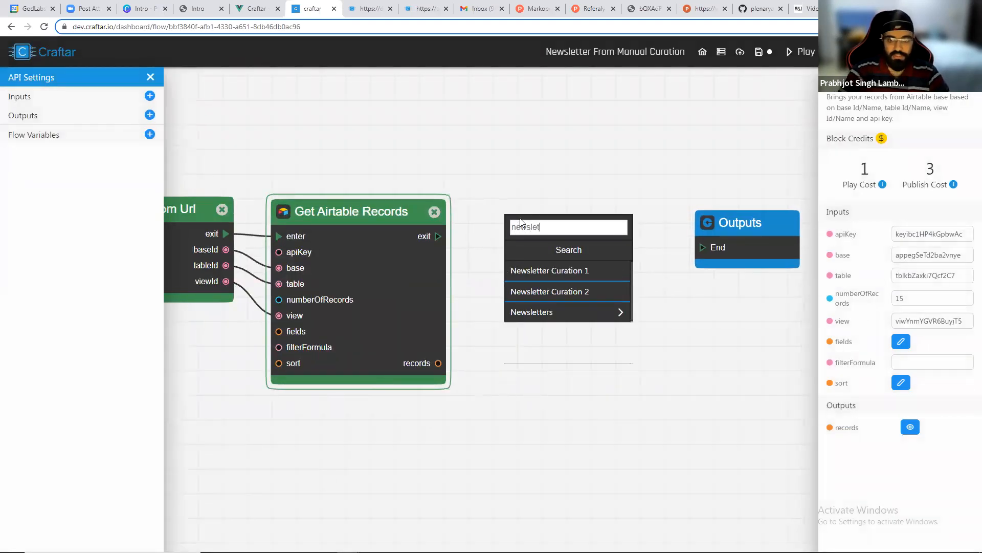
left_click(553, 292)
left_click_drag(438, 236, 511, 252)
left_click_drag(438, 362, 509, 270)
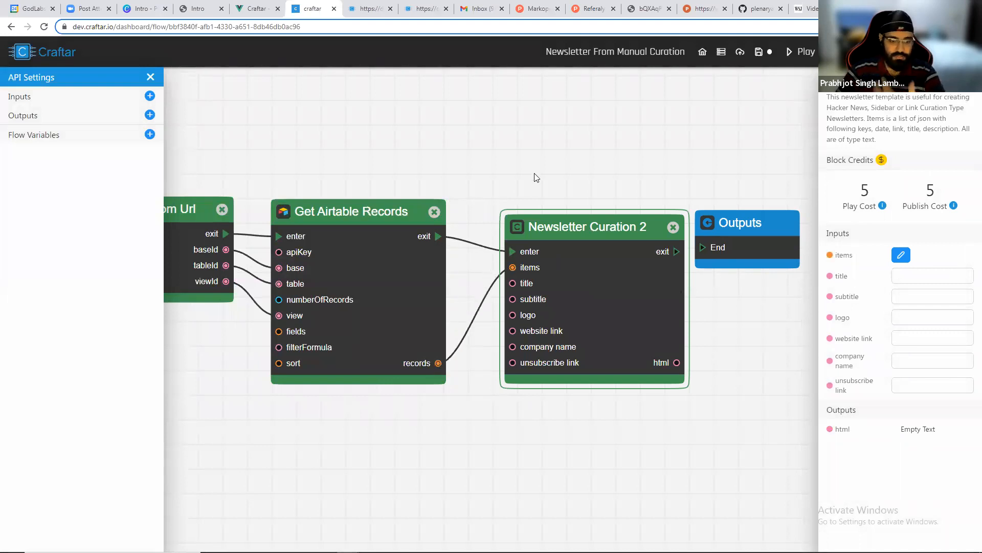
Set the newsletter title to Elon Musk Roundup and the subtitle to Newsletter about Richest Mans Shennanigans.
left_click_drag(573, 296, 546, 265)
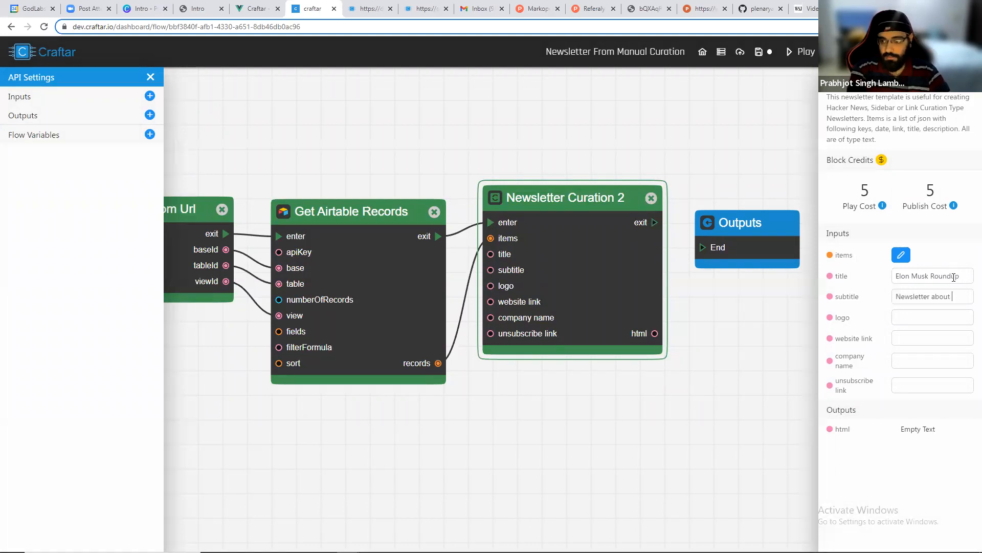
type("est Mans Shenn")
type("anigans")
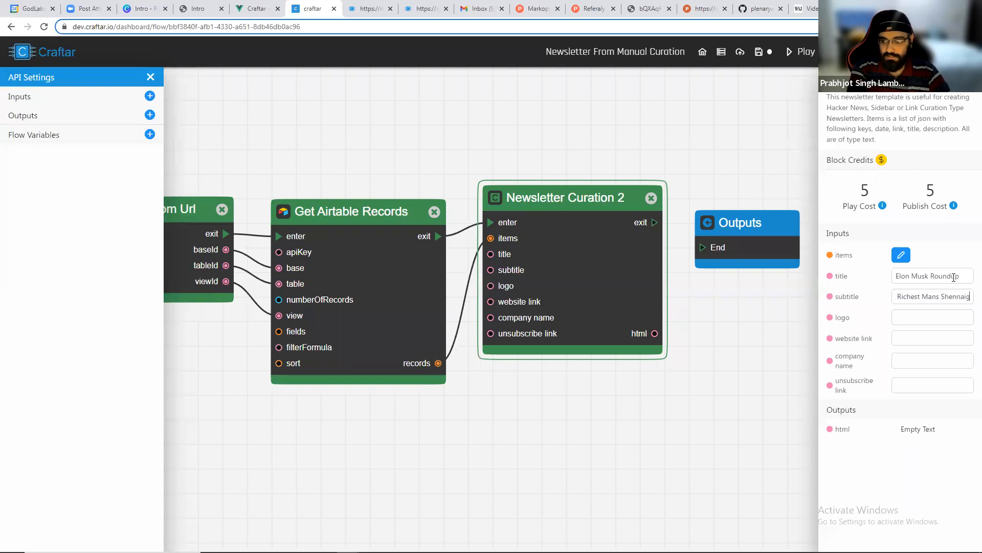
key("Tab")
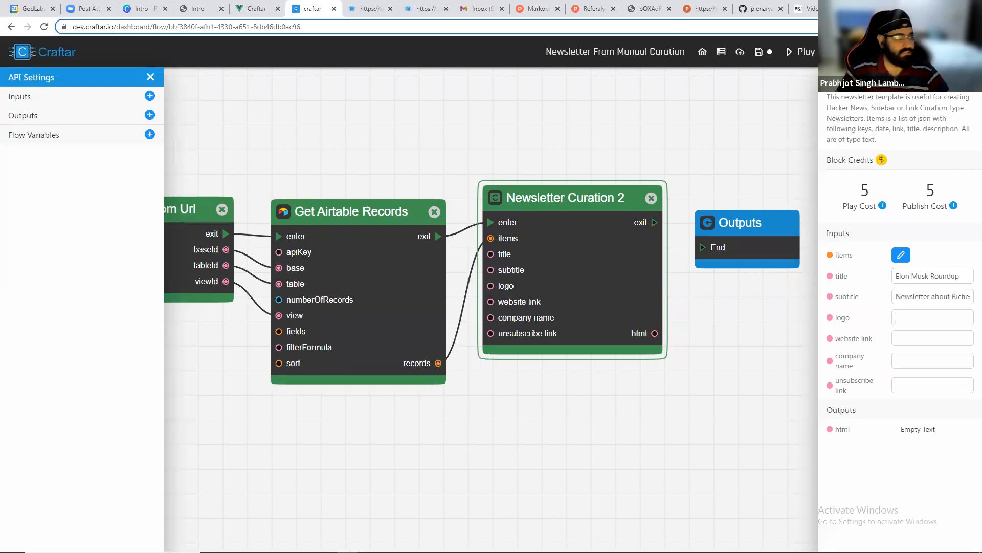
key("ctrl+v")
left_click(920, 343)
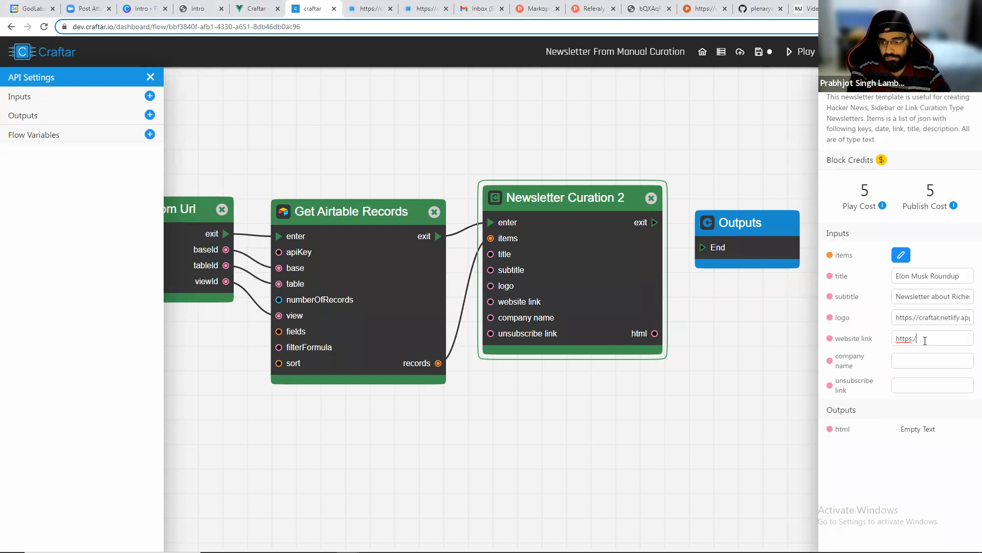
type("https://craftar.netlify.app/assets/logo.b842e76d.png")
key("ctrl+a")
type("https://craftar.netlify.app/assets/logo.b842e76d.png")
key("ctrl+a")
left_click(940, 337)
key("ctrl+a")
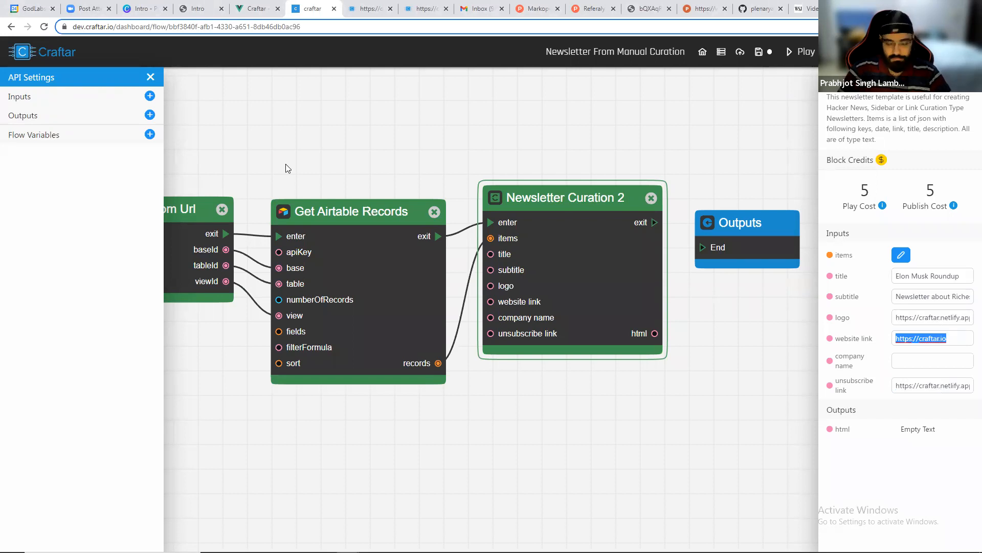
key("ctrl+c")
left_click(947, 386)
key("ctrl+a")
key("ctrl+v")
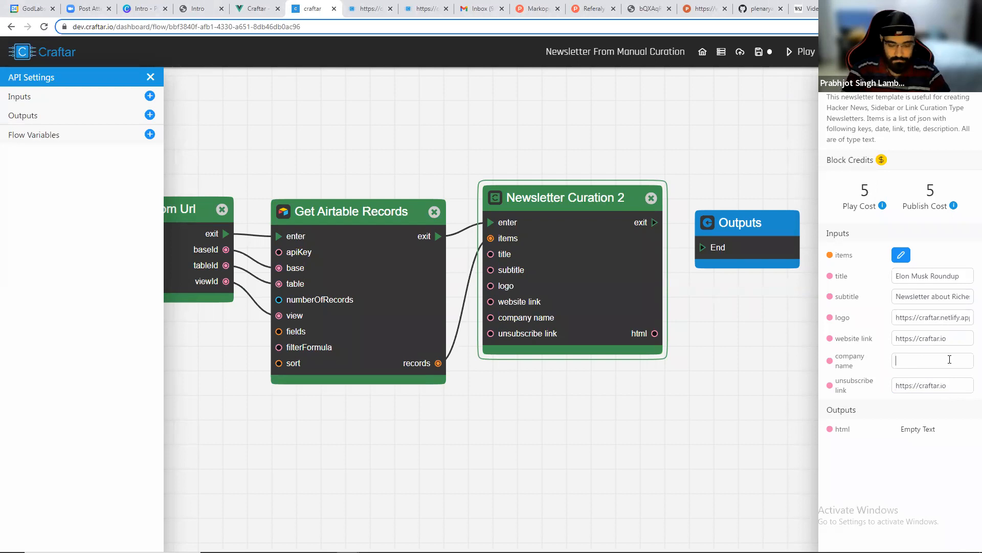
left_click(943, 362)
type("Craftar")
Add a Mailgun Send Email block after Newsletter Curation 2 and feed the newsletter html into its html input.
left_click(713, 315)
scroll(714, 315, "down", 1)
left_click_drag(713, 315, 573, 290)
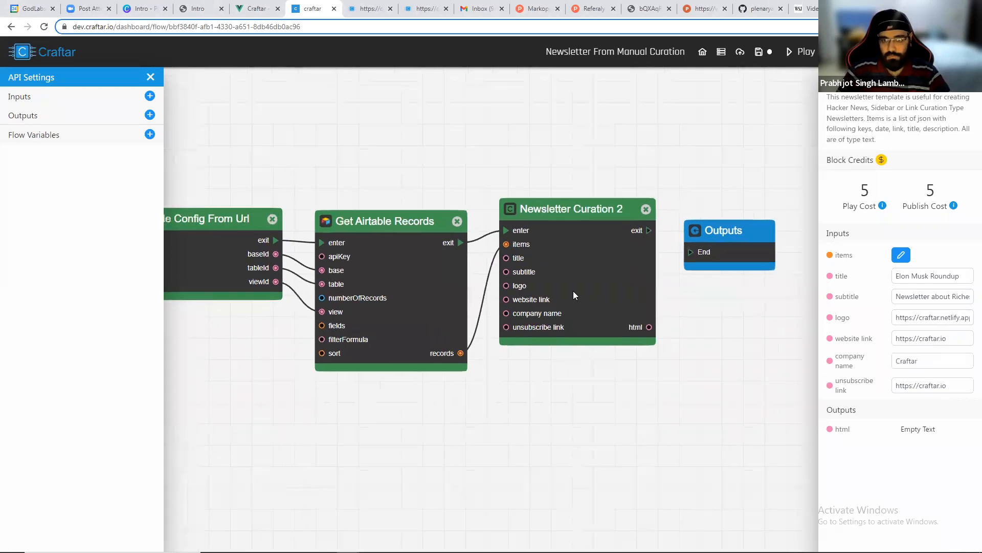
left_click_drag(596, 242, 836, 216)
right_click(605, 188)
type("mailgun")
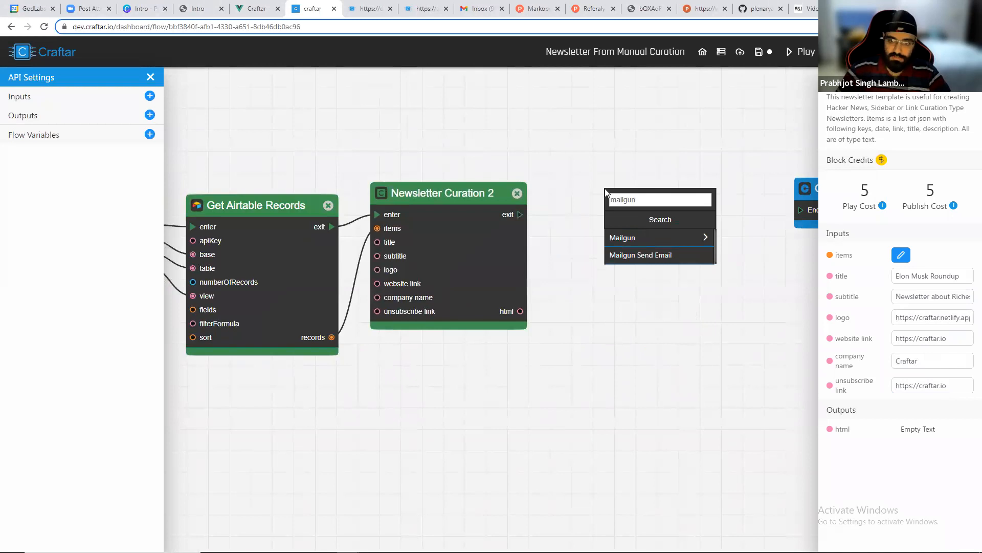
left_click(640, 255)
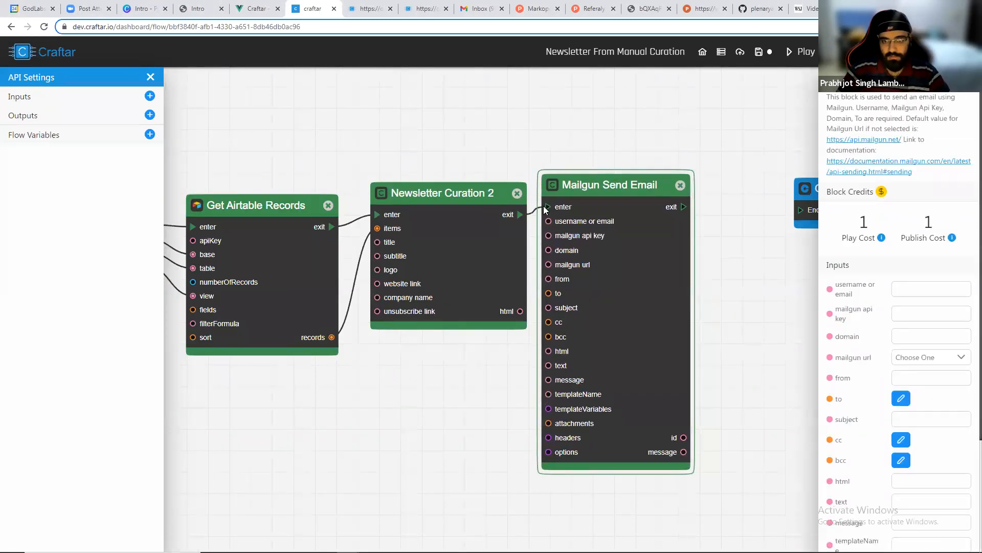
left_click_drag(521, 312, 595, 367)
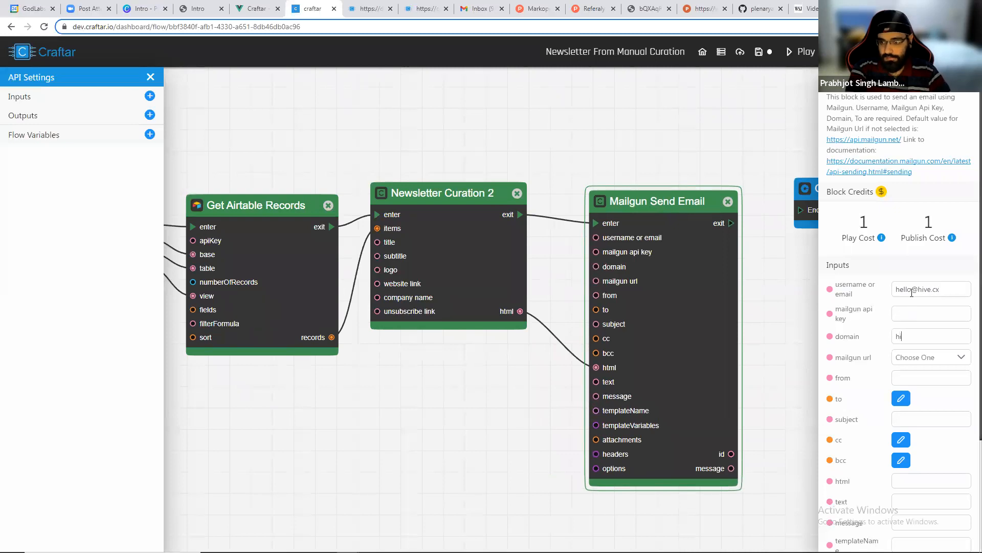
Switch to the Mailgun dashboard, open API keys, and reveal and select the private API key.
key("alt+Tab")
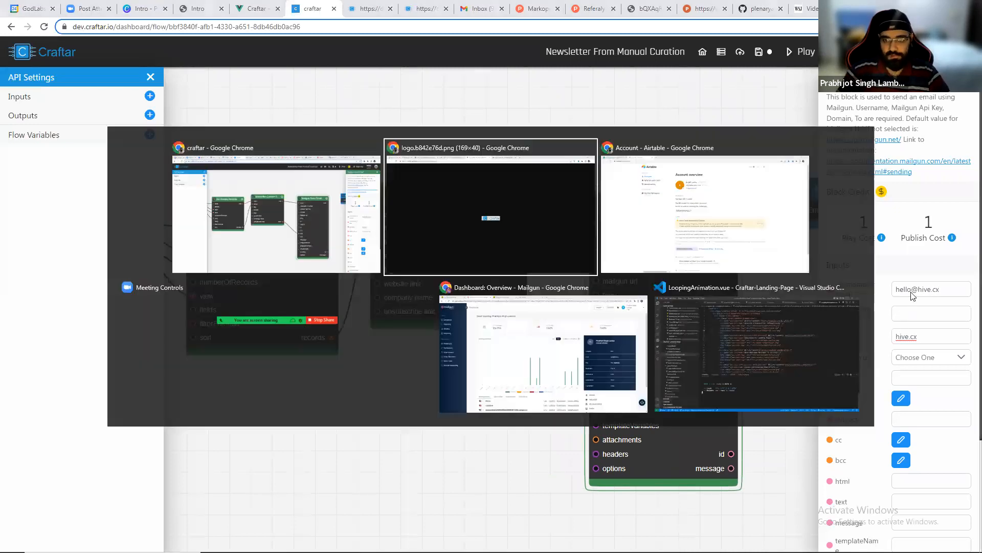
key("alt+Tab")
key("alt+Tab")
key("alt+Tab")
key("alt+Tab")
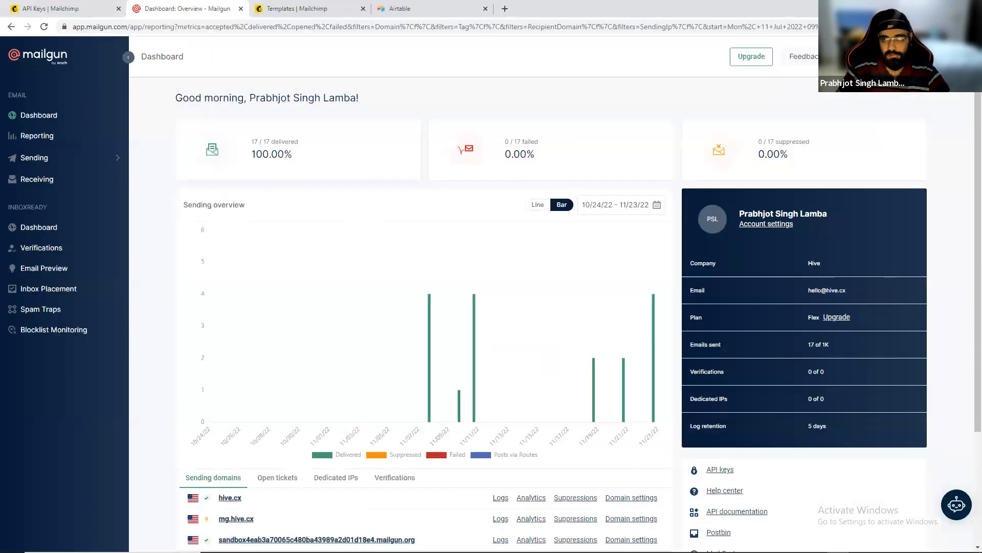
left_click(939, 56)
left_click(892, 208)
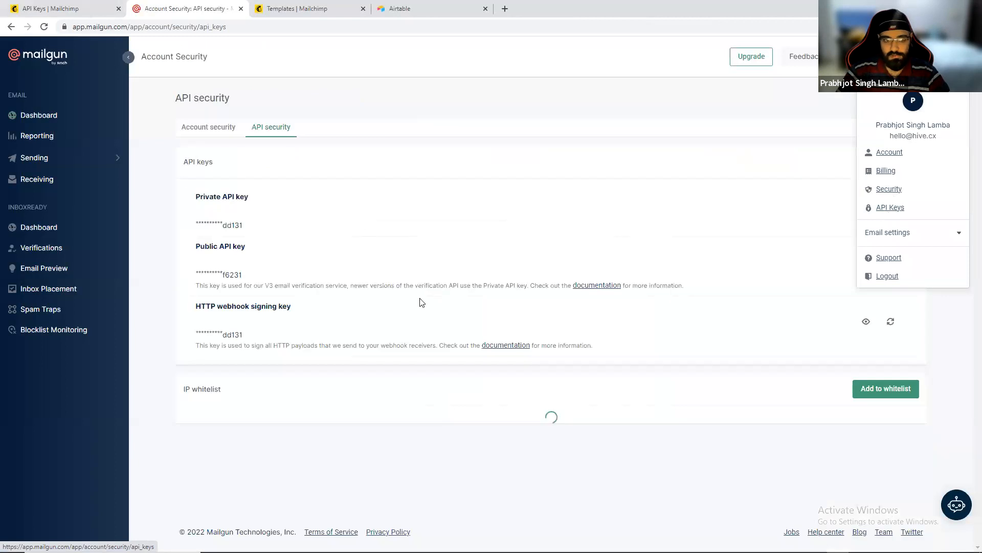
left_click(866, 212)
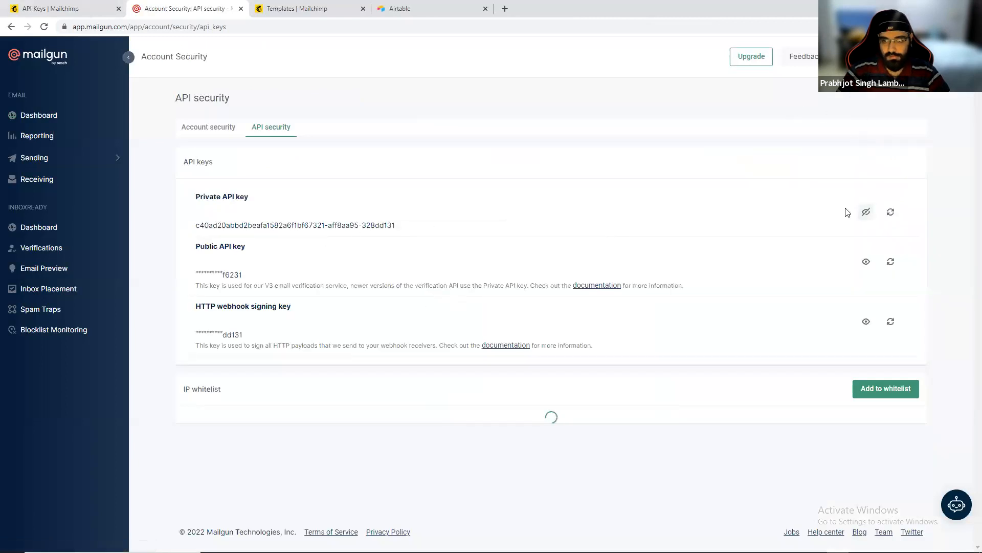
left_click_drag(196, 226, 423, 231)
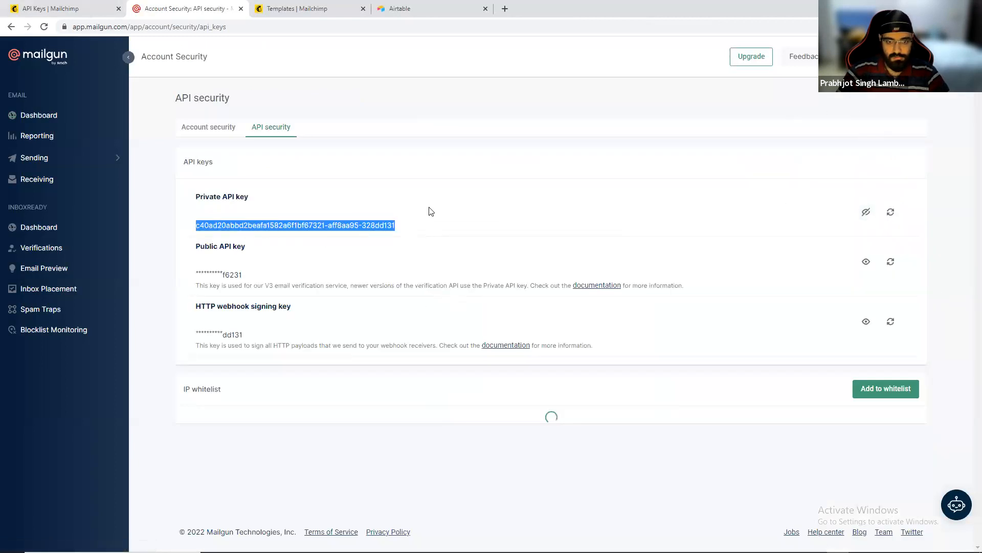
key("alt+Tab")
key("alt+Tab")
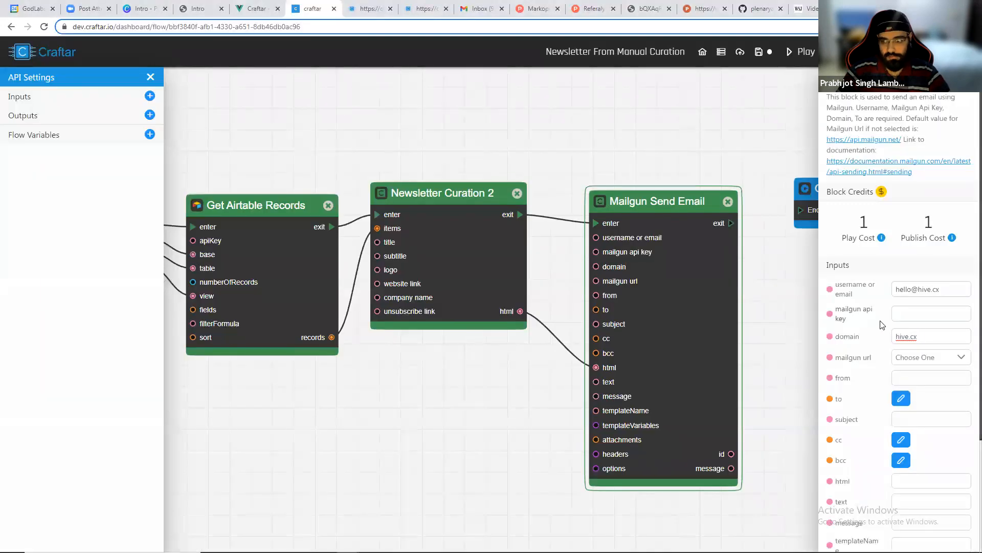
key("ctrl+v")
left_click(921, 357)
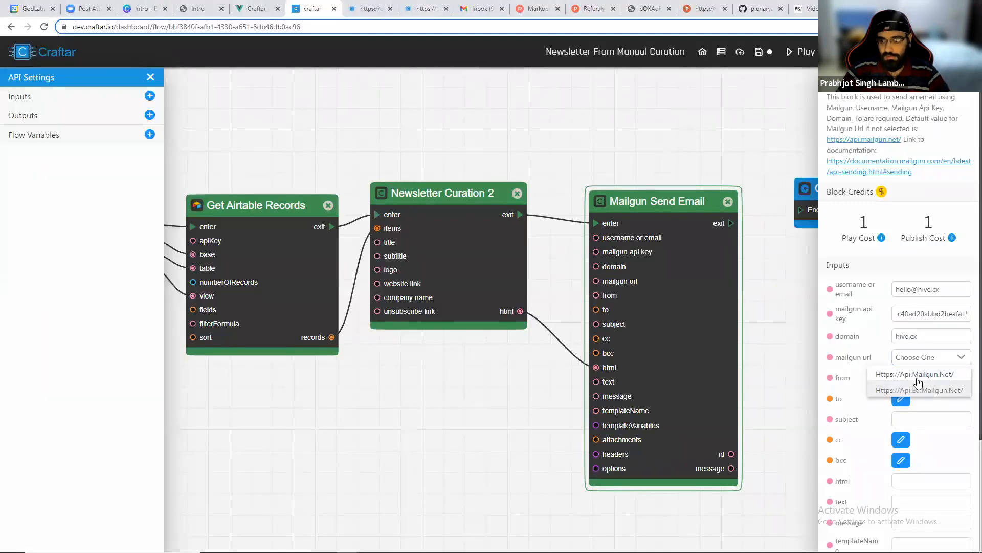
left_click(919, 376)
Set the sender to Craftar with the support e-mail address in angle brackets.
left_click(903, 375)
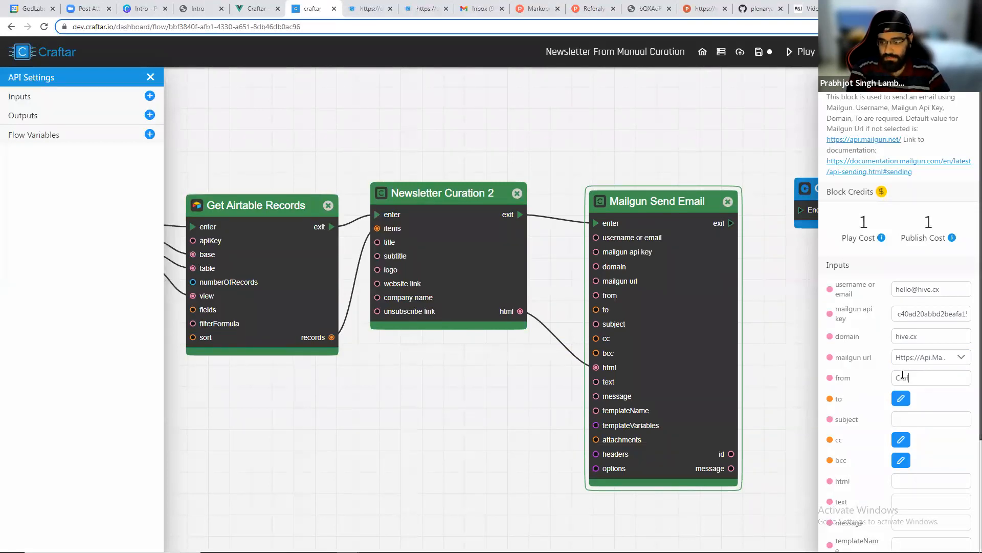
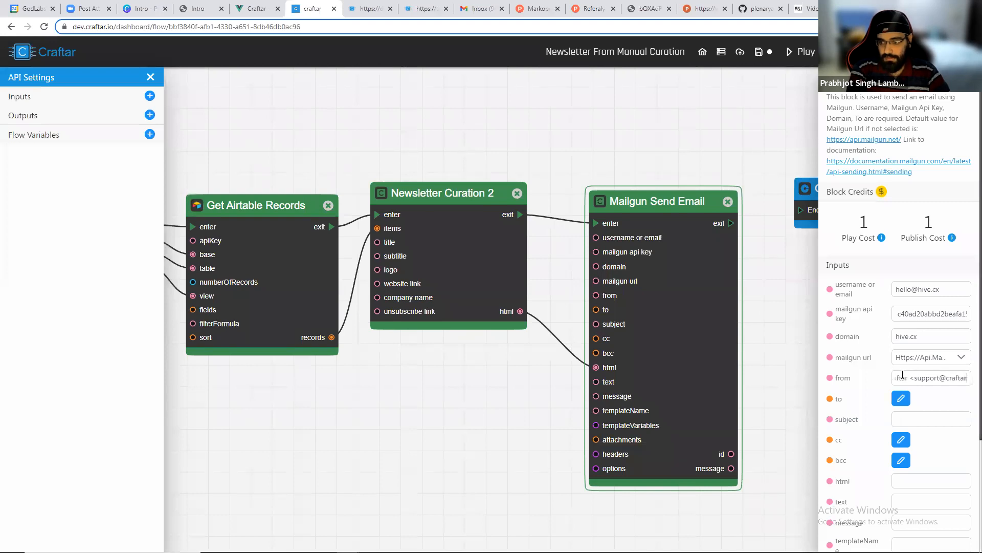
Add the recipient's e-mail address as an item in the to list.
left_click(901, 398)
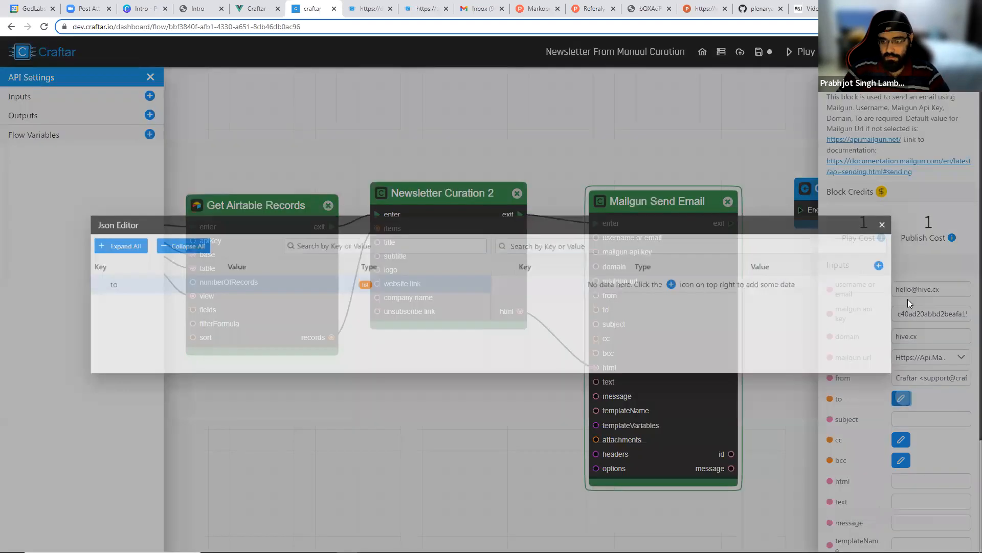
left_click(919, 261)
left_click(851, 284)
key("Return")
left_click(923, 217)
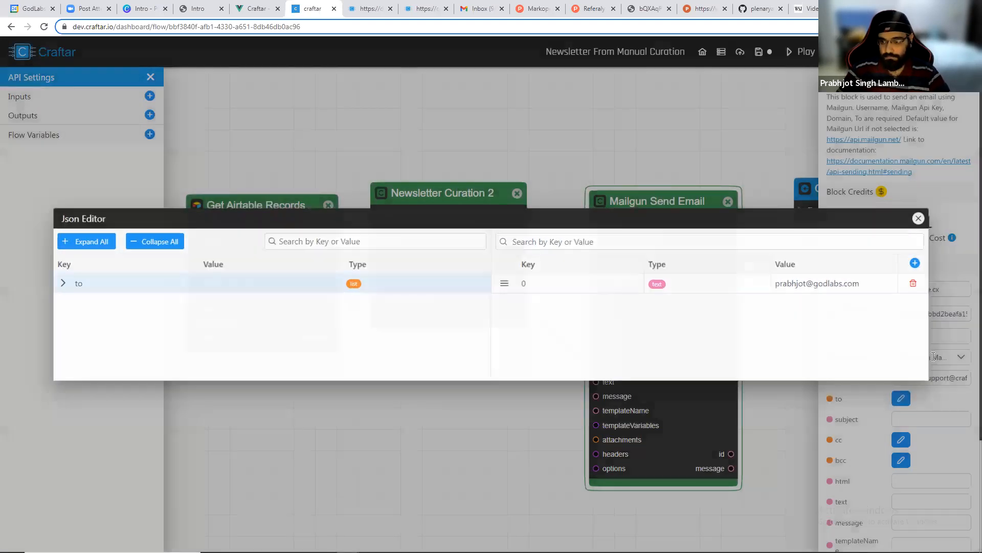
Set the email subject to Elon Musk Roundup and play the flow.
left_click(928, 419)
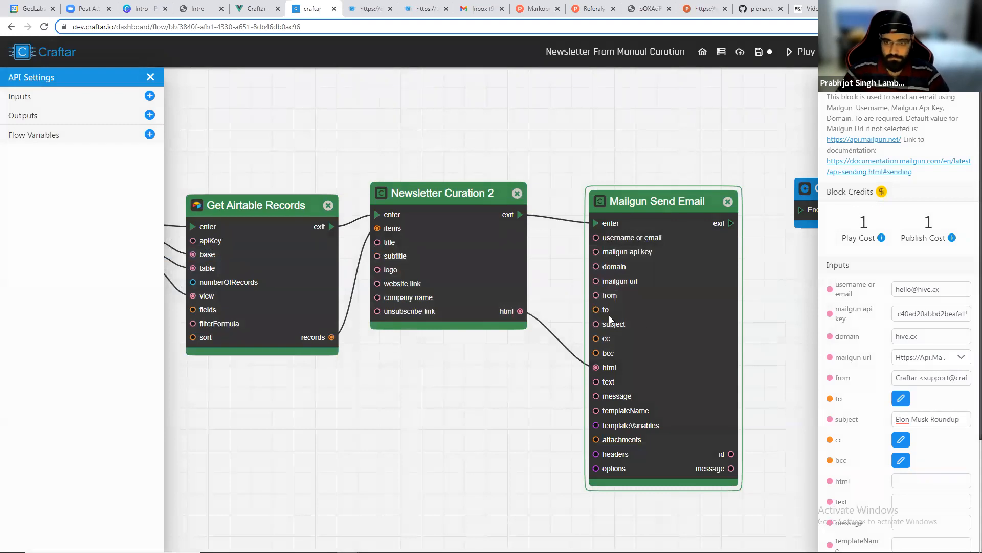
scroll(609, 315, "down", 3)
left_click(733, 246)
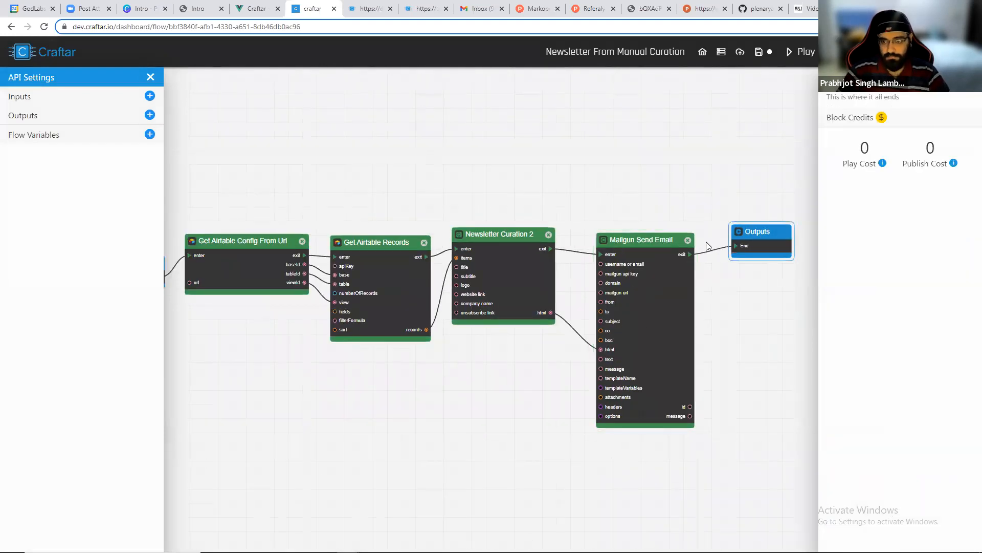
scroll(708, 246, "down", 2)
left_click(801, 52)
Check the mail inbox and inspect the Mailgun Send Email block's inputs after the run.
scroll(394, 389, "up", 2)
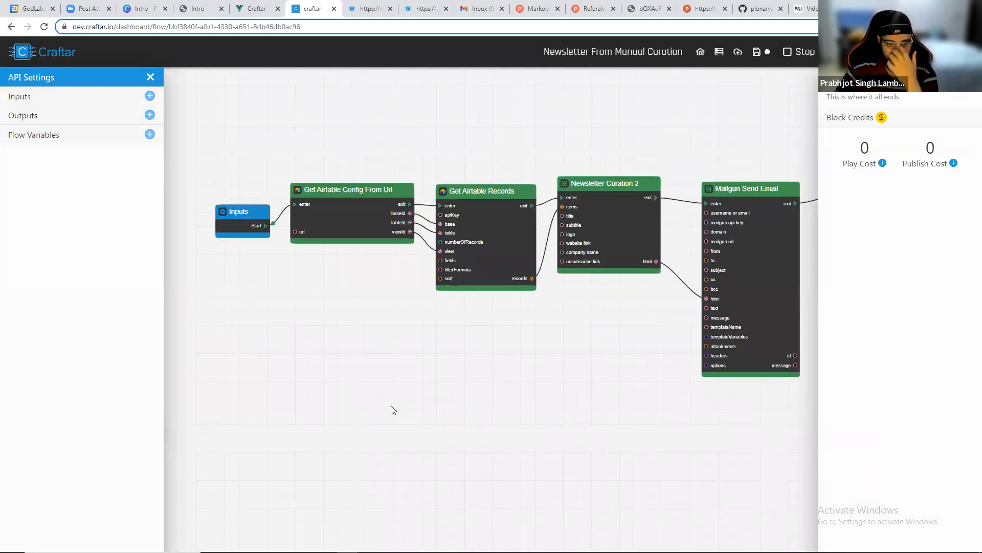
left_click_drag(608, 309, 552, 305)
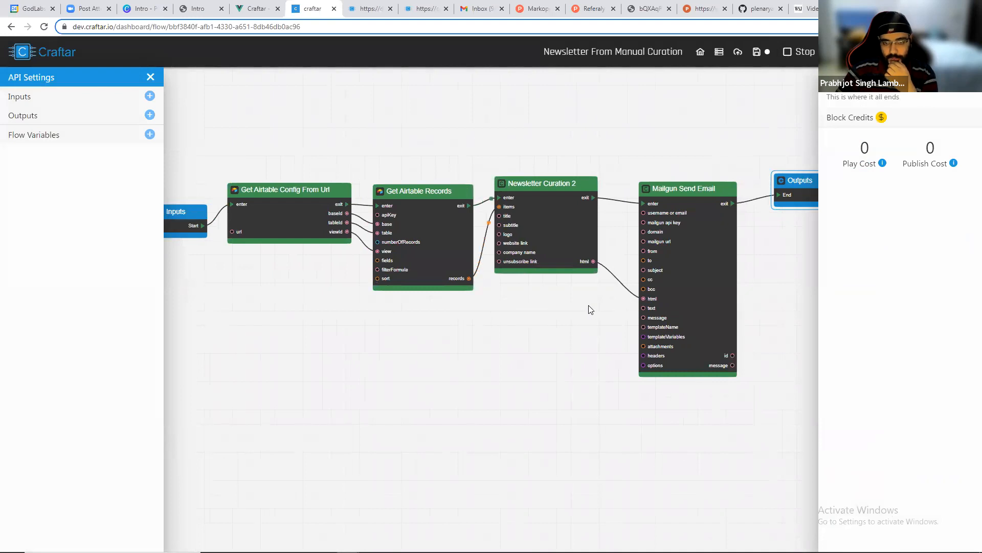
left_click_drag(591, 309, 537, 309)
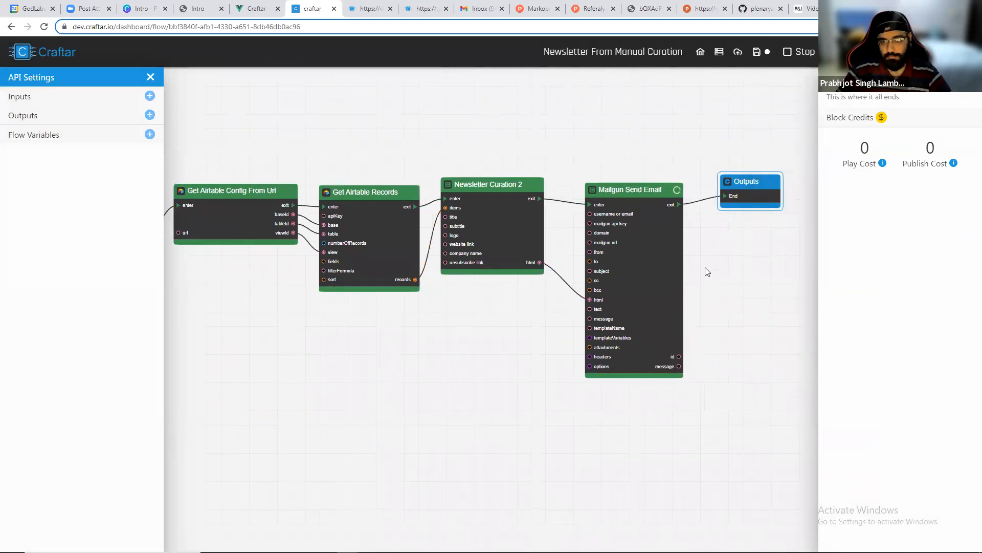
left_click(481, 6)
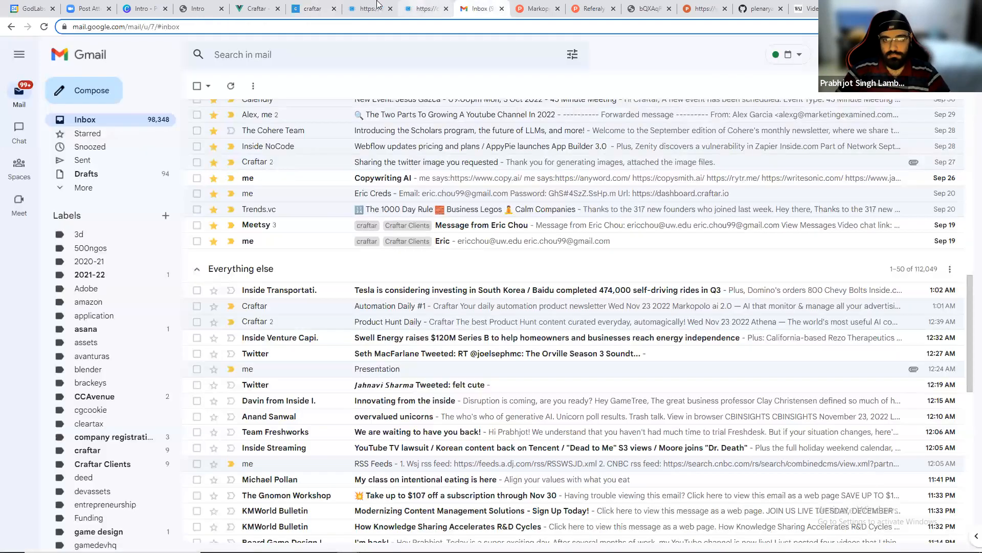
left_click(313, 8)
scroll(613, 254, "up", 3)
left_click(612, 254)
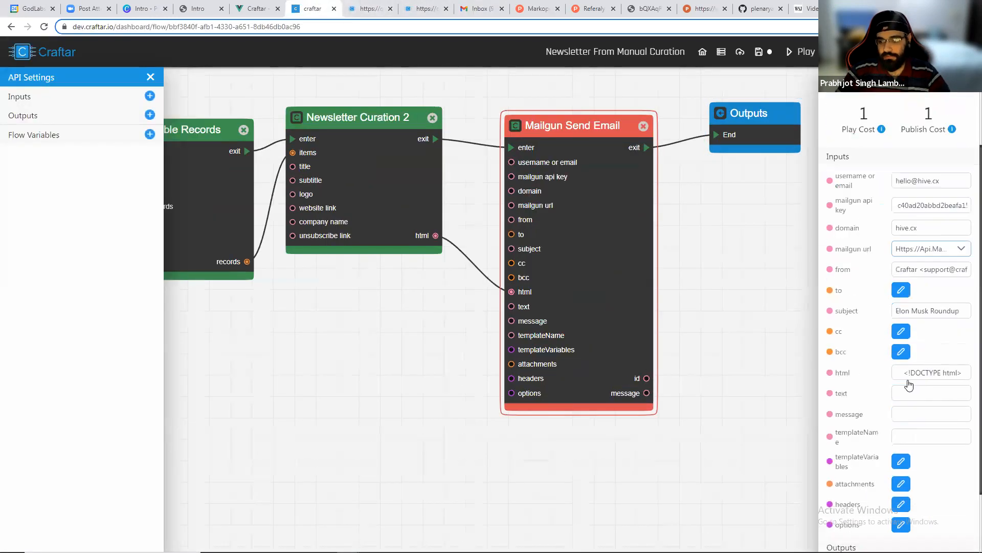
Paste the Mailgun private API key into the Send Email block's api key input and play the flow again.
scroll(900, 409, "down", 2)
scroll(934, 282, "up", 3)
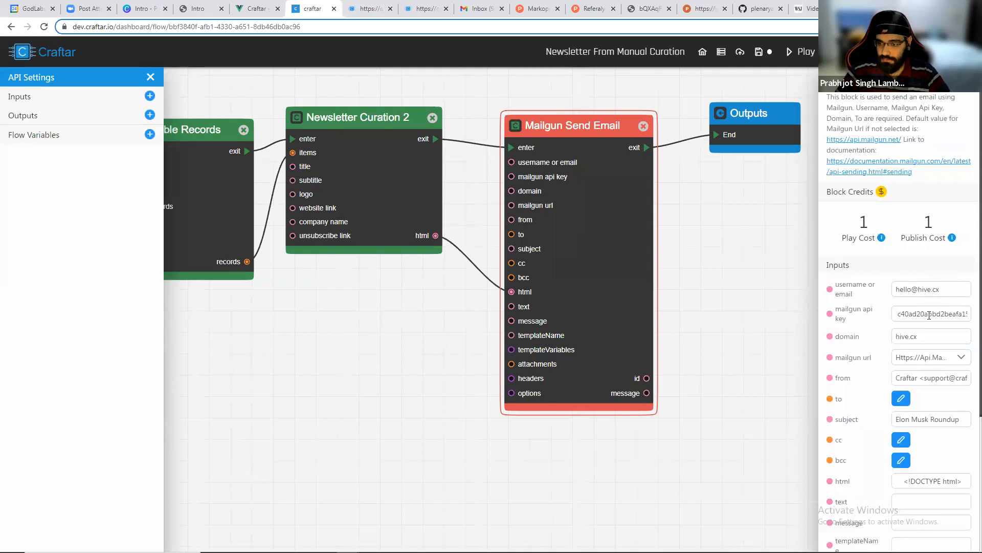
left_click_drag(941, 315, 969, 316)
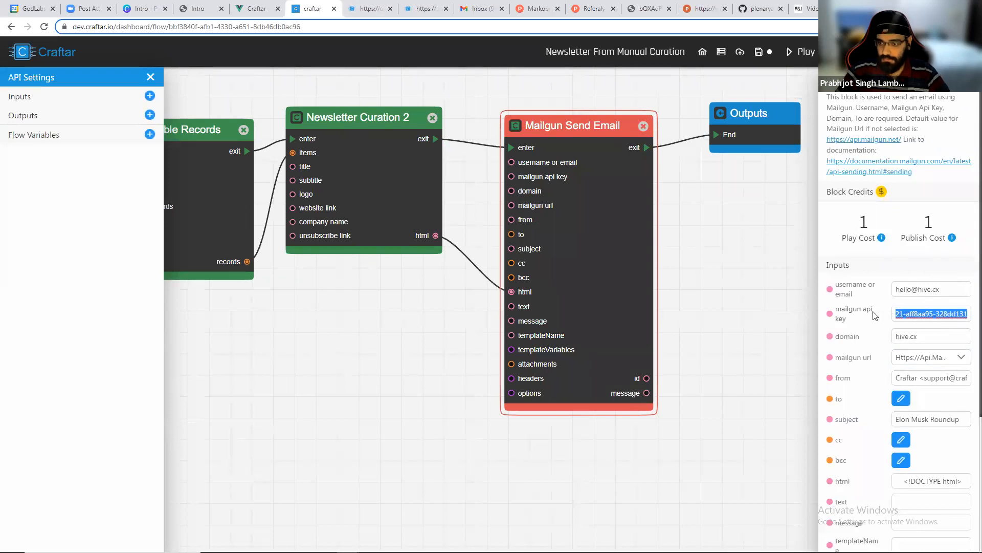
key("ctrl+v")
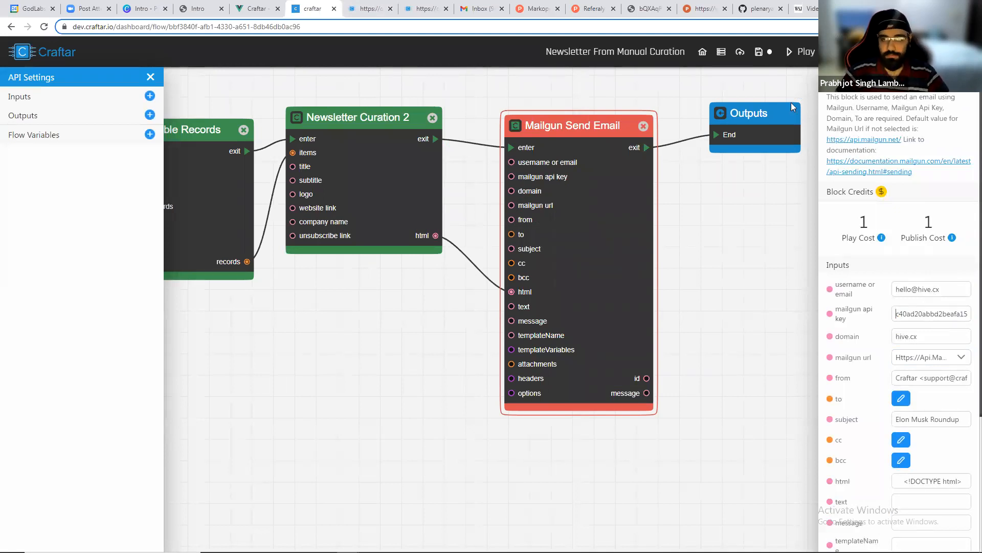
left_click(801, 51)
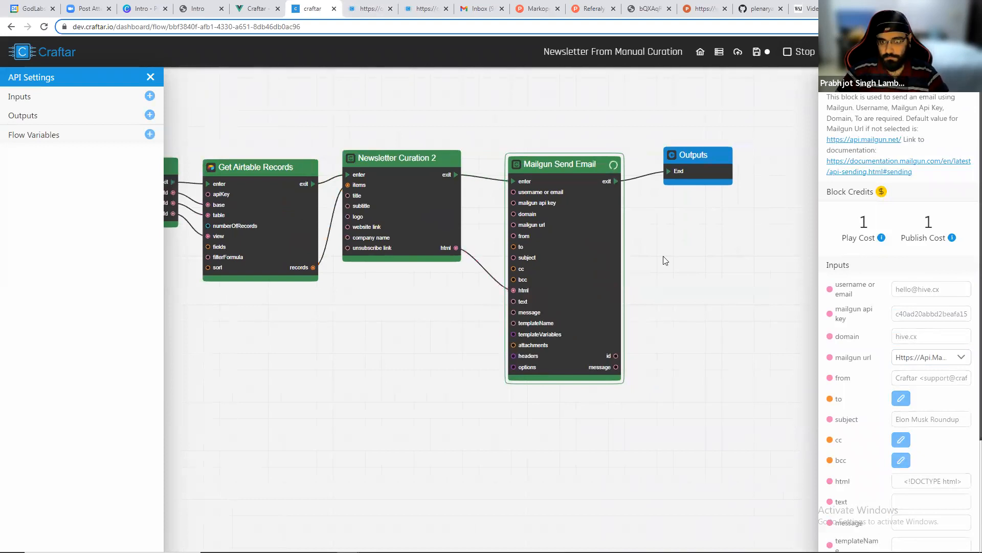
Open the received Elon Musk Roundup email, review the newsletter, and follow one of its article links.
left_click(481, 8)
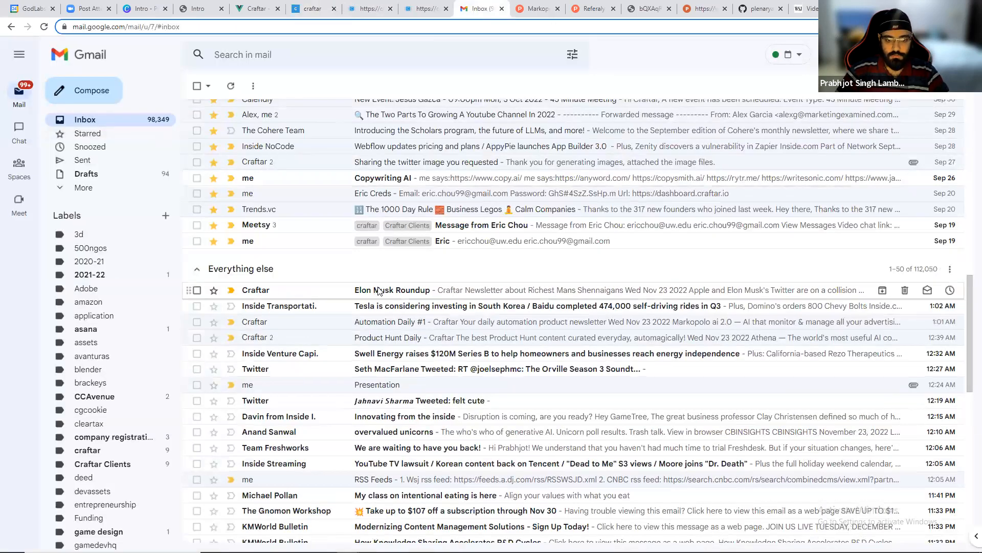
left_click(379, 290)
scroll(380, 284, "down", 15)
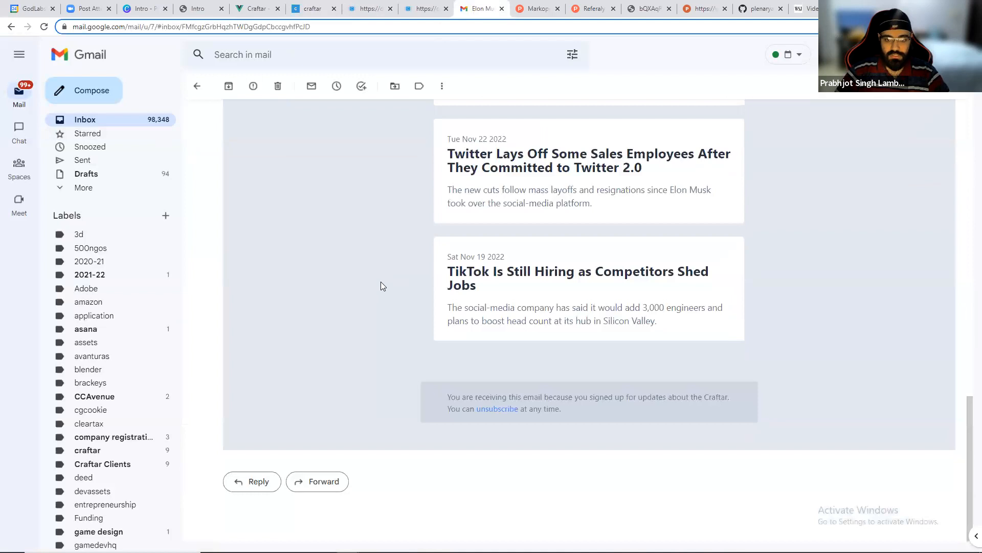
scroll(380, 282, "up", 15)
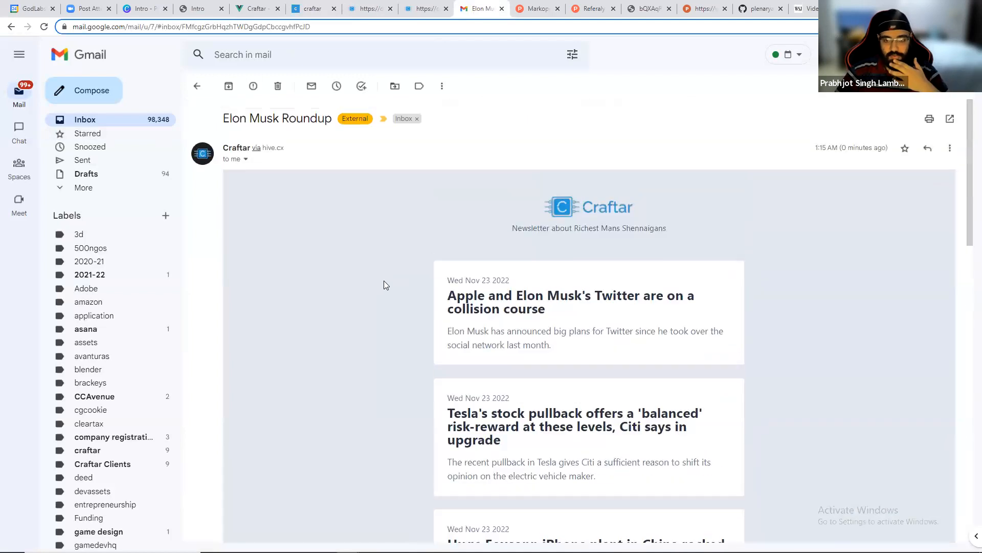
scroll(385, 281, "down", 3)
left_click(488, 266)
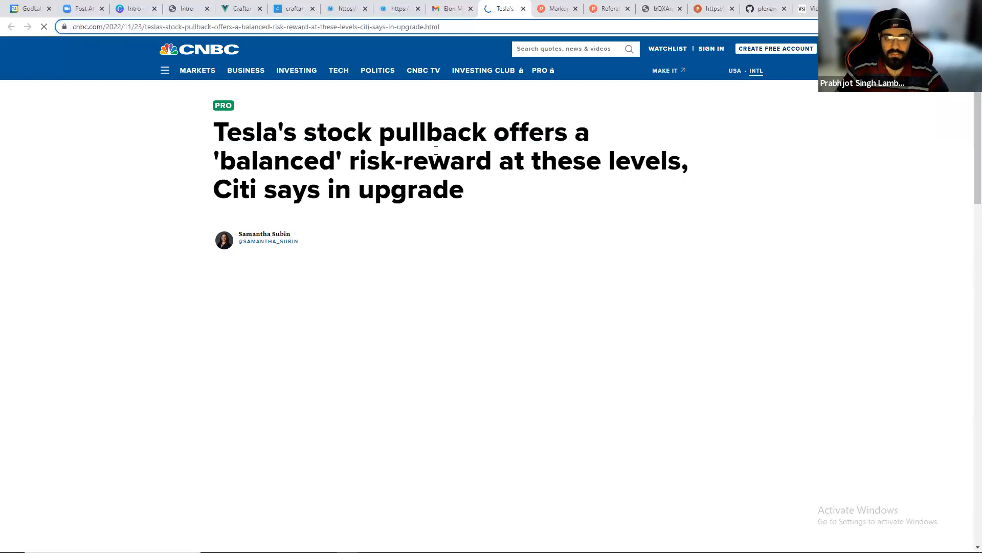
left_click(450, 8)
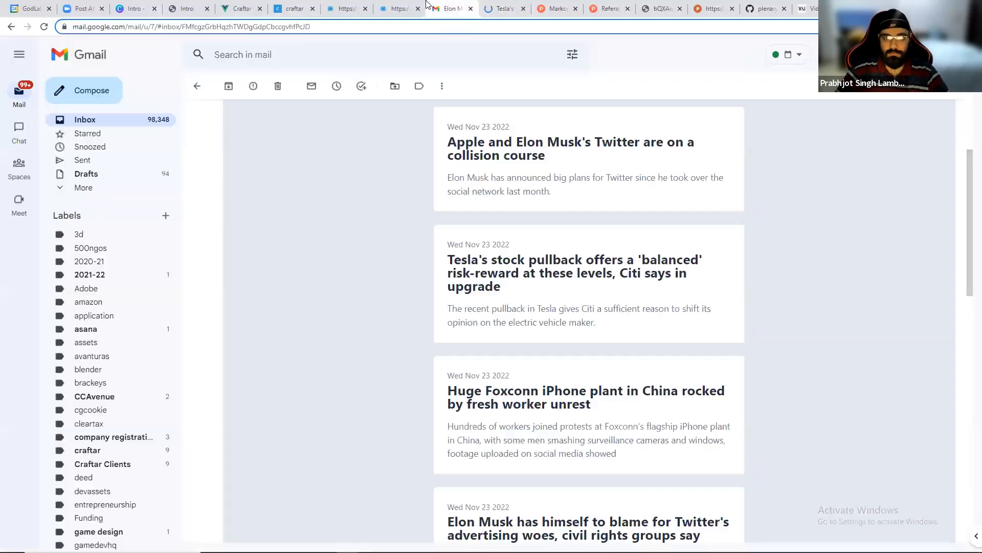
left_click(300, 6)
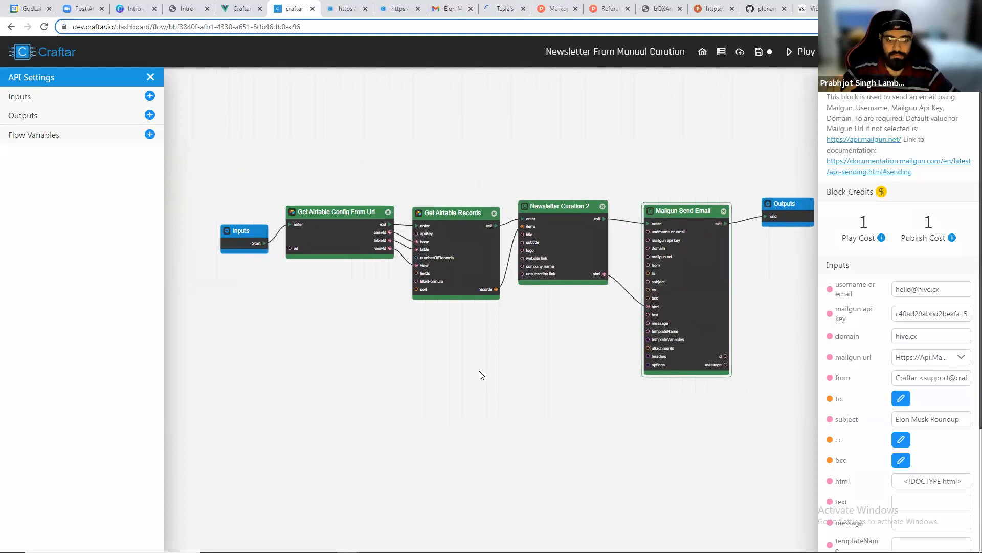
Save the Newsletter From Manual Curation flow and publish it as a live API.
left_click(759, 57)
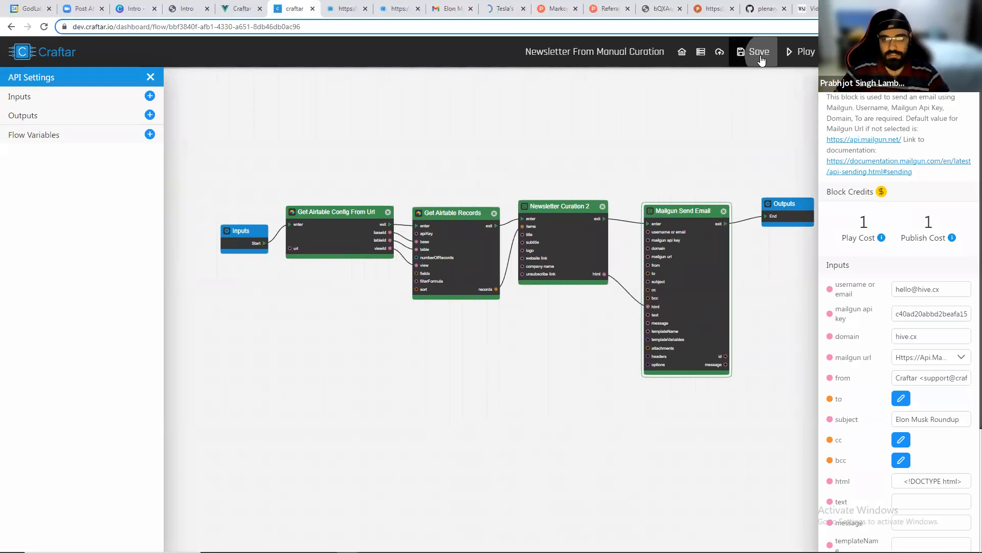
left_click(751, 61)
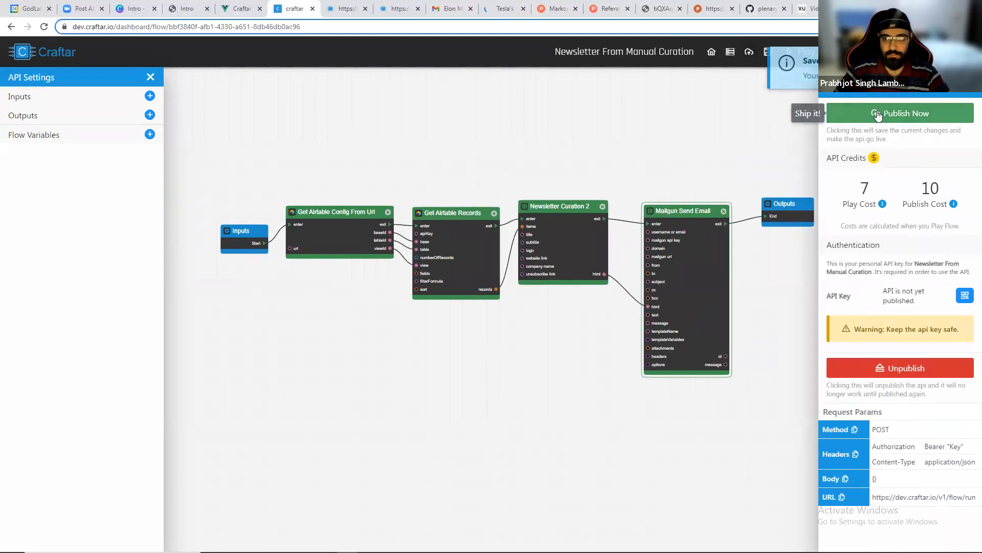
left_click(878, 113)
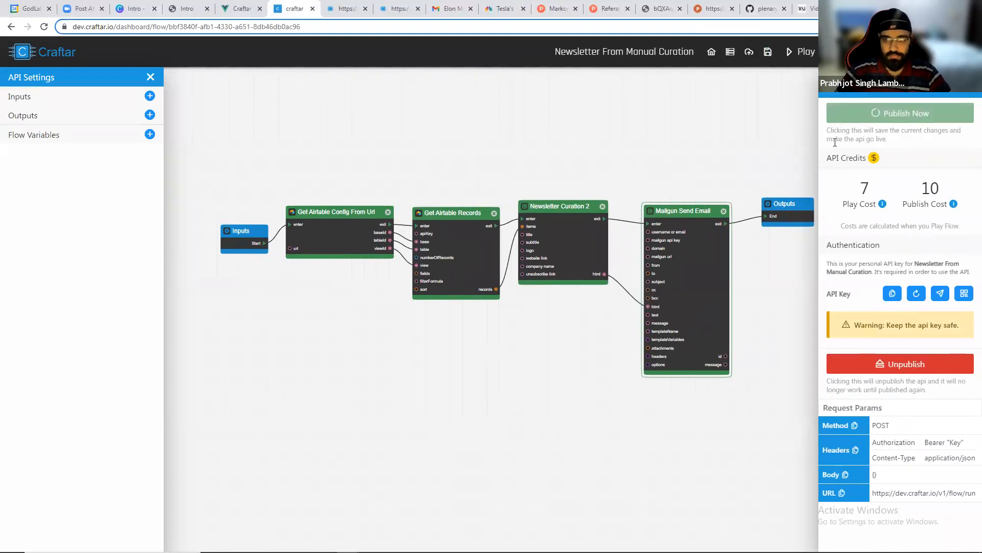
Open the Automatic Newsletter Generation flow from the dashboard, then switch to the News Aggregator Airtable base.
left_click(694, 52)
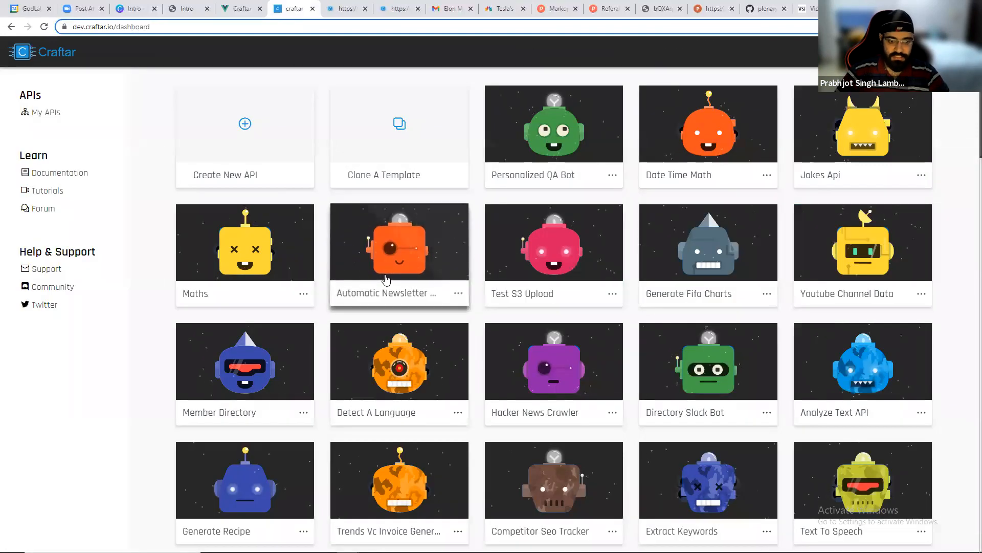
left_click(384, 285)
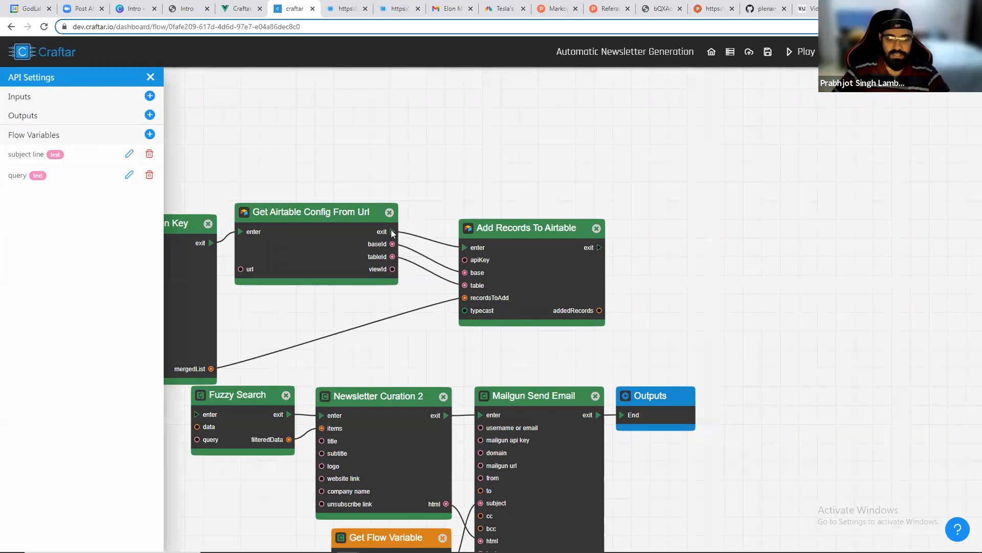
key("alt+Tab")
key("Tab")
key("alt+shift+Tab")
left_click(61, 7)
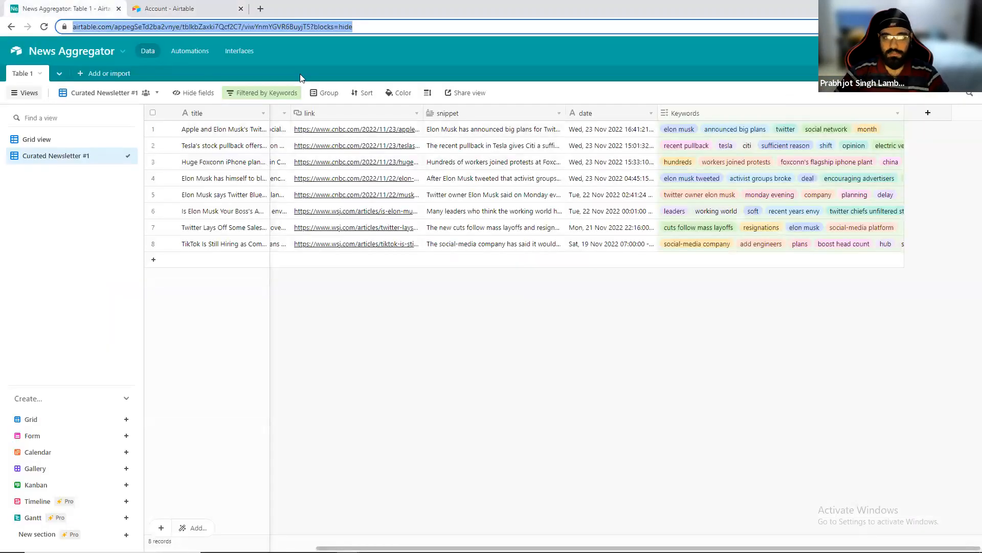
Create a new Airtable automation with an At scheduled time trigger.
left_click(177, 50)
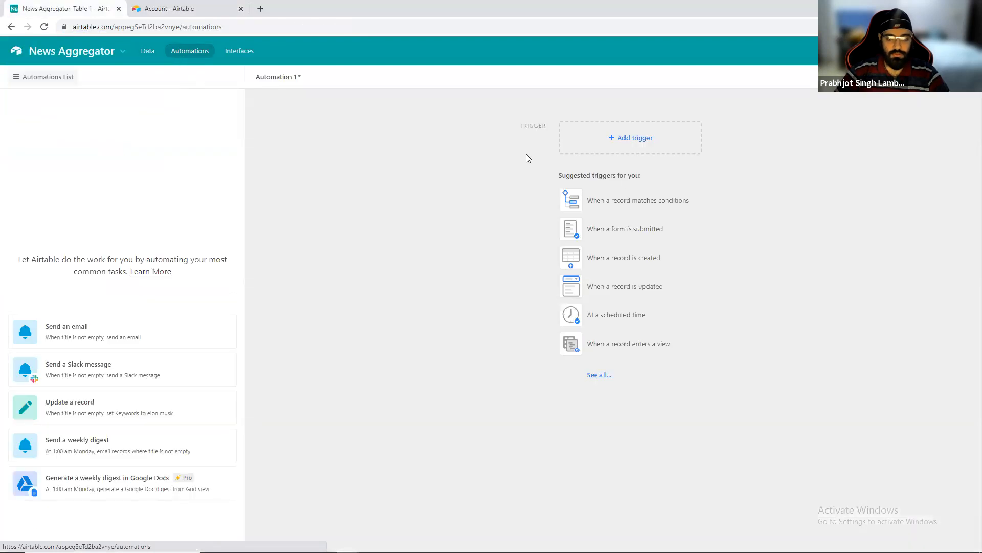
left_click(625, 145)
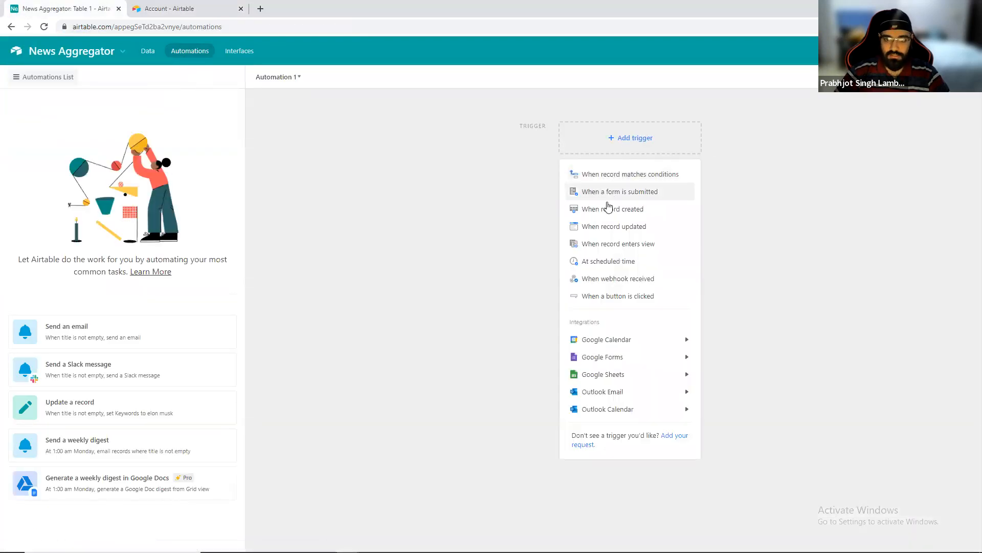
left_click(590, 261)
left_click(830, 141)
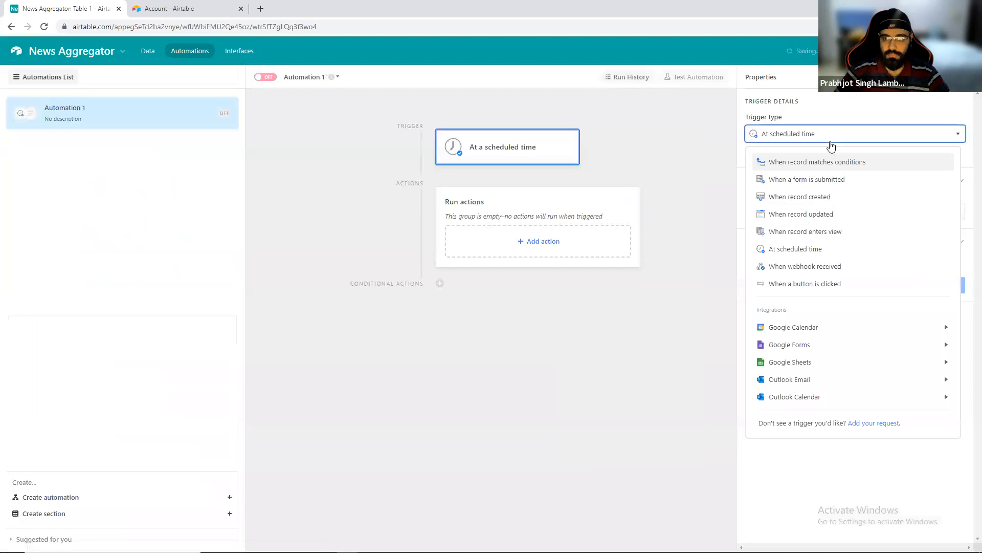
left_click(834, 131)
Configure the schedule to run every 7 days at 1:00am using the Days interval type.
left_click(798, 212)
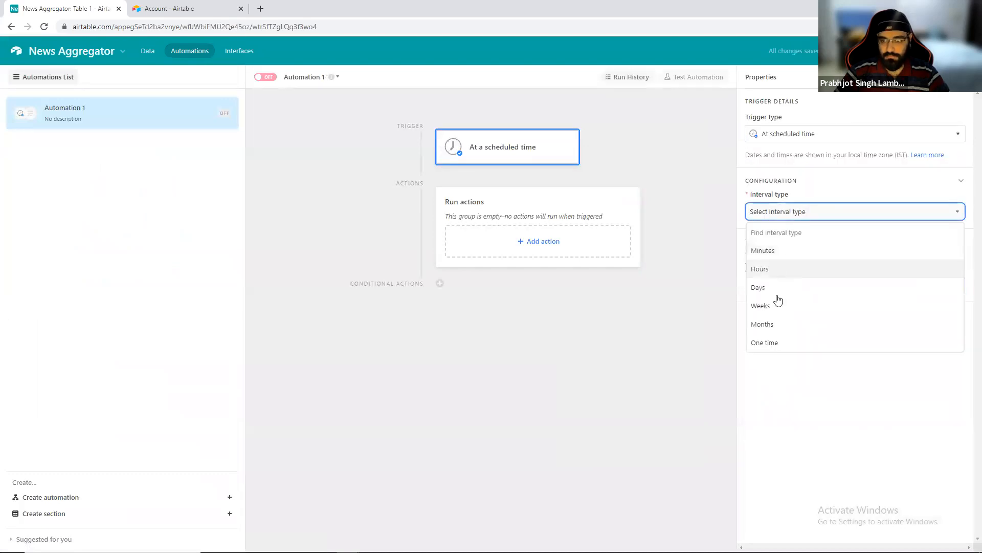
left_click(775, 287)
left_click(781, 250)
left_click(778, 391)
left_click(782, 250)
left_click(779, 399)
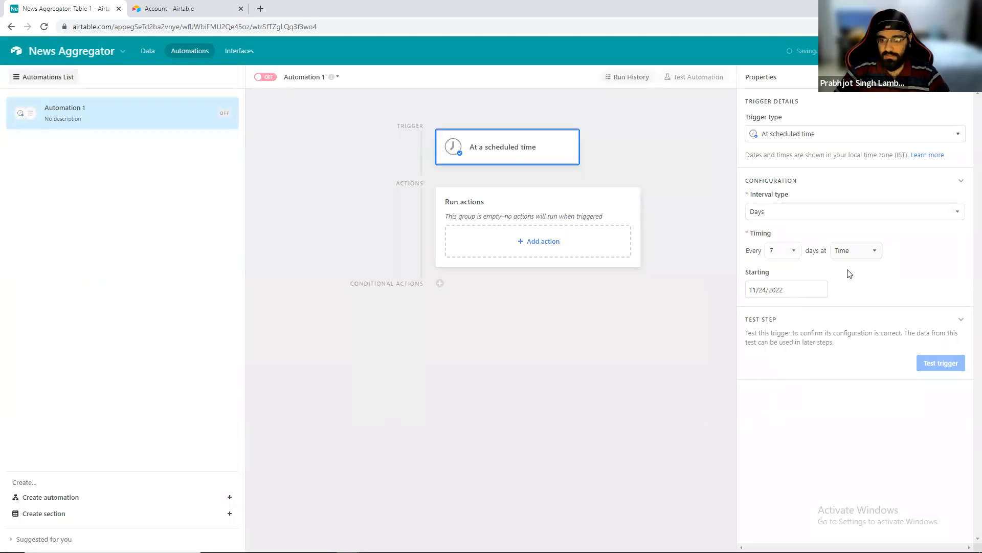
left_click(853, 250)
left_click(853, 368)
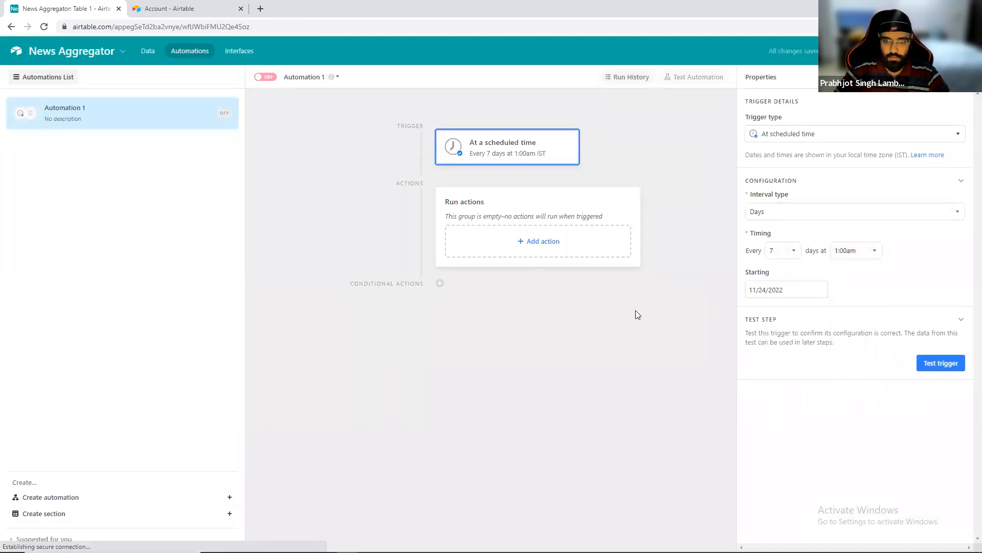
left_click(538, 241)
scroll(596, 371, "down", 5)
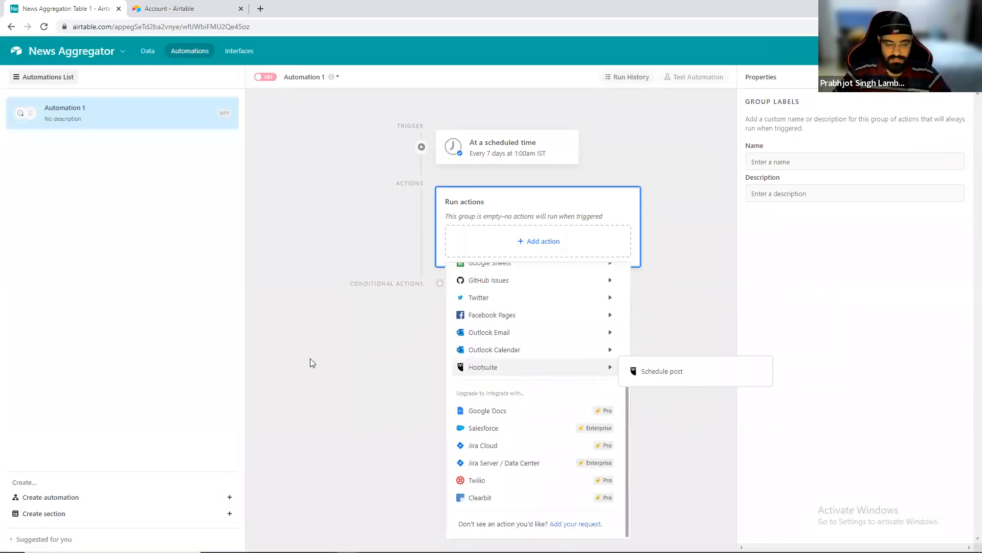
scroll(552, 353, "up", 4)
scroll(549, 345, "up", 2)
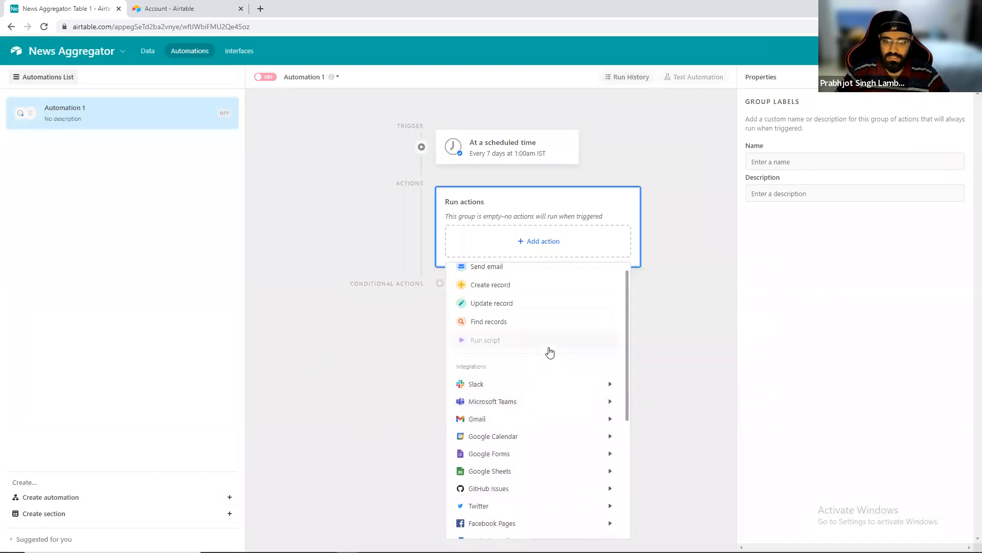
left_click(368, 339)
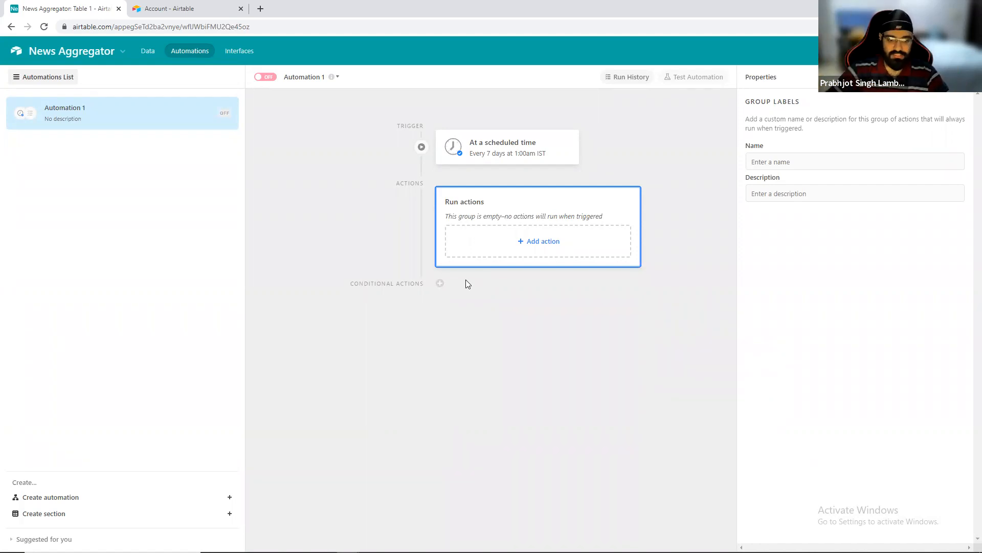
Return to the table's Grid view and open its filter options.
left_click(153, 51)
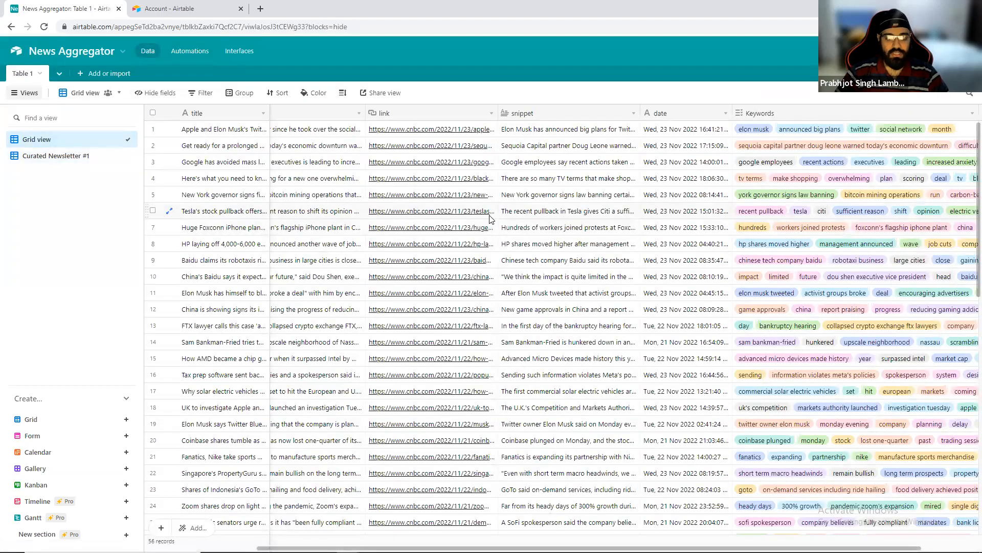
scroll(315, 172, "down", 5)
left_click(201, 94)
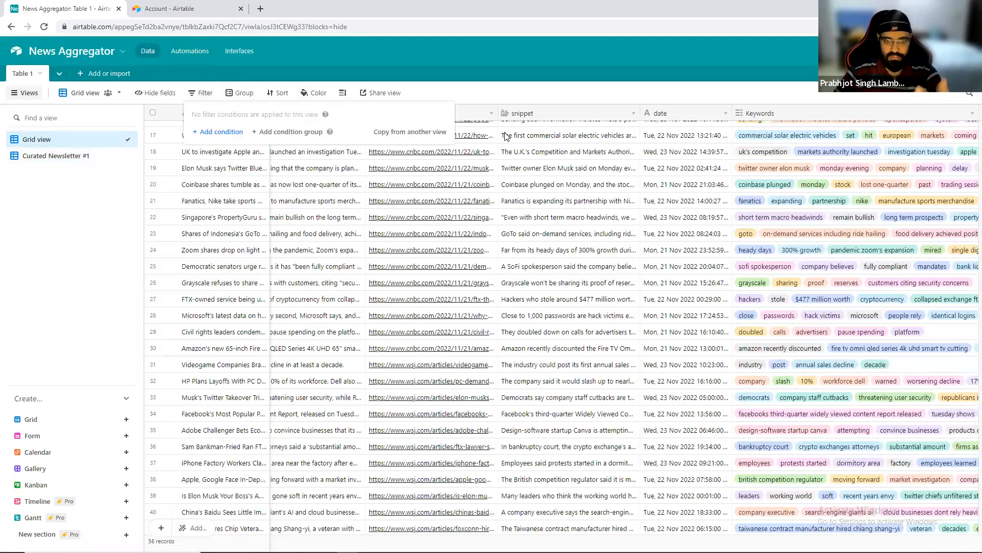
left_click(100, 236)
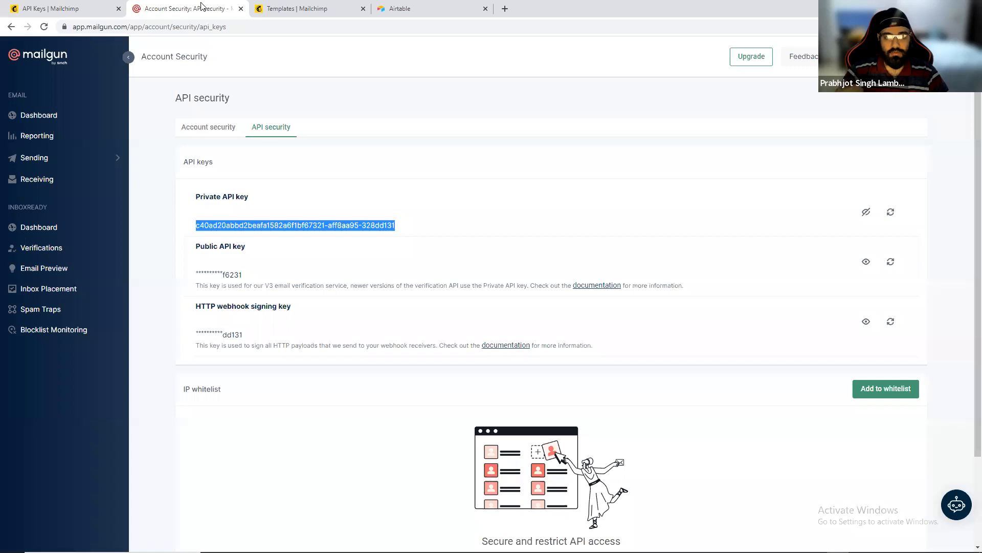
Go back to the Craftar dashboard and open the Newsletter From Manual Curation flow by searching for manual.
key("alt+Tab")
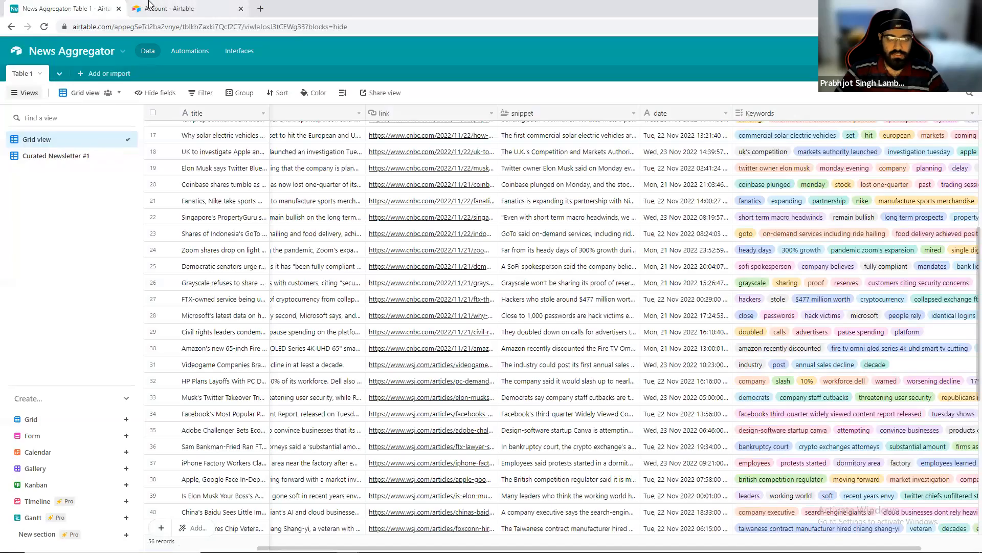
key("alt+Tab")
key("Tab")
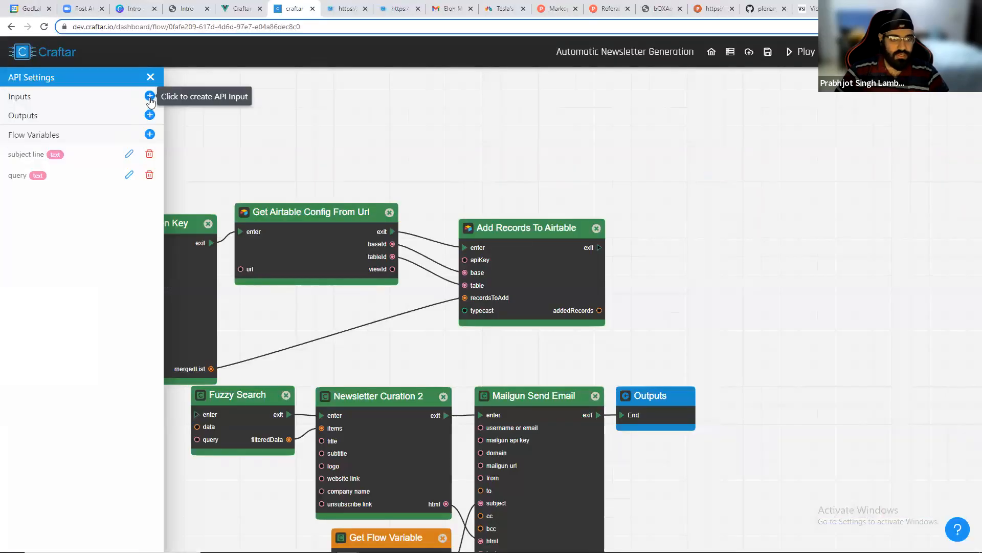
left_click(674, 50)
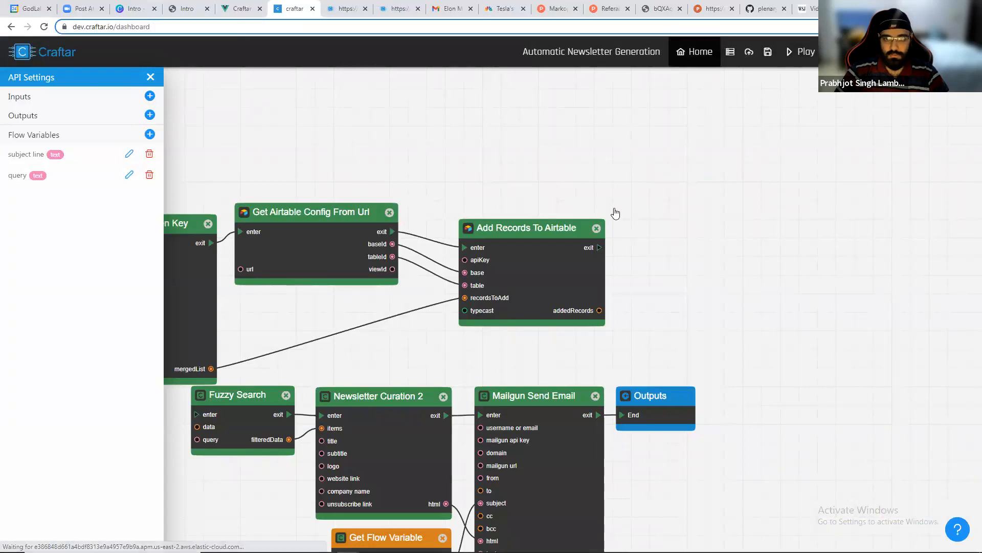
key("ctrl+f")
type("manual")
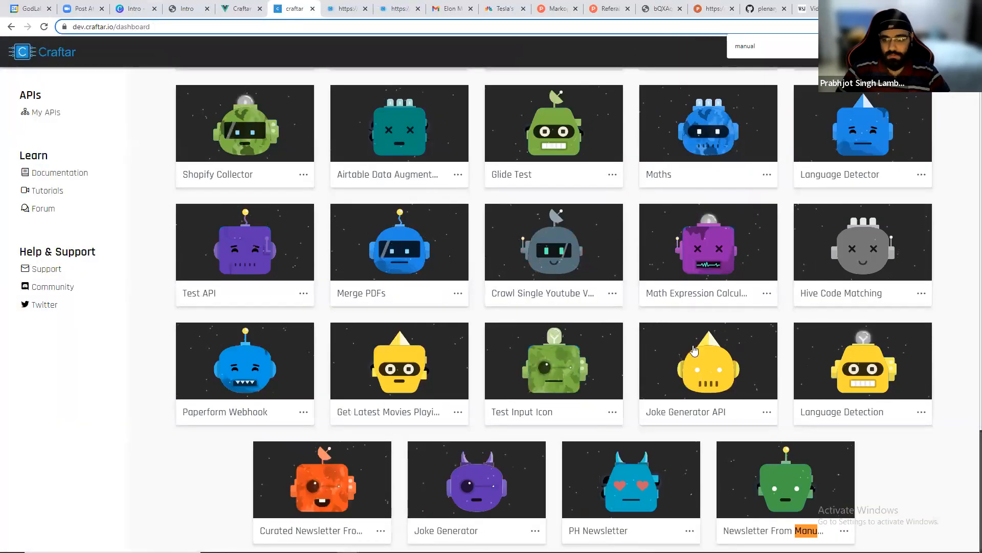
left_click(809, 468)
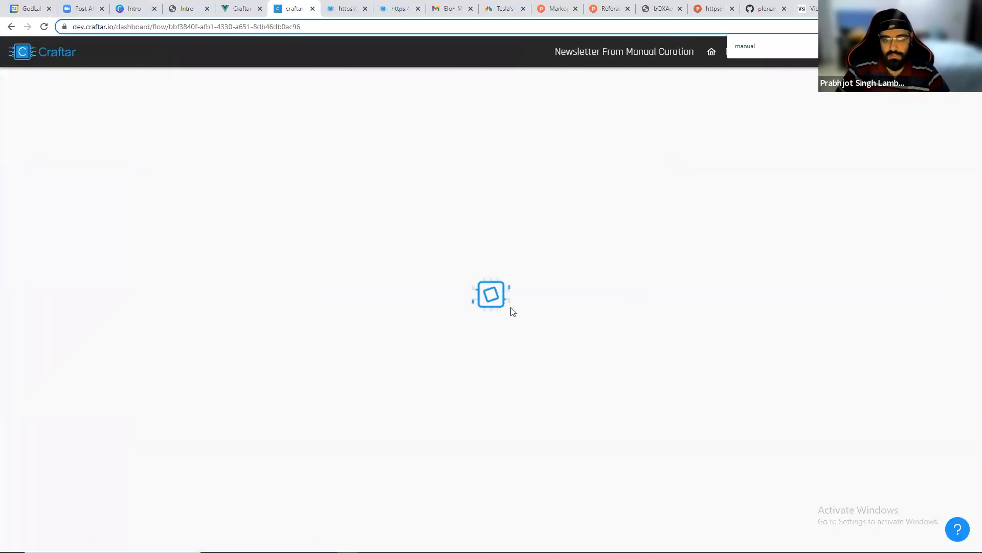
Add a new API input to the flow's Inputs block.
left_click(149, 95)
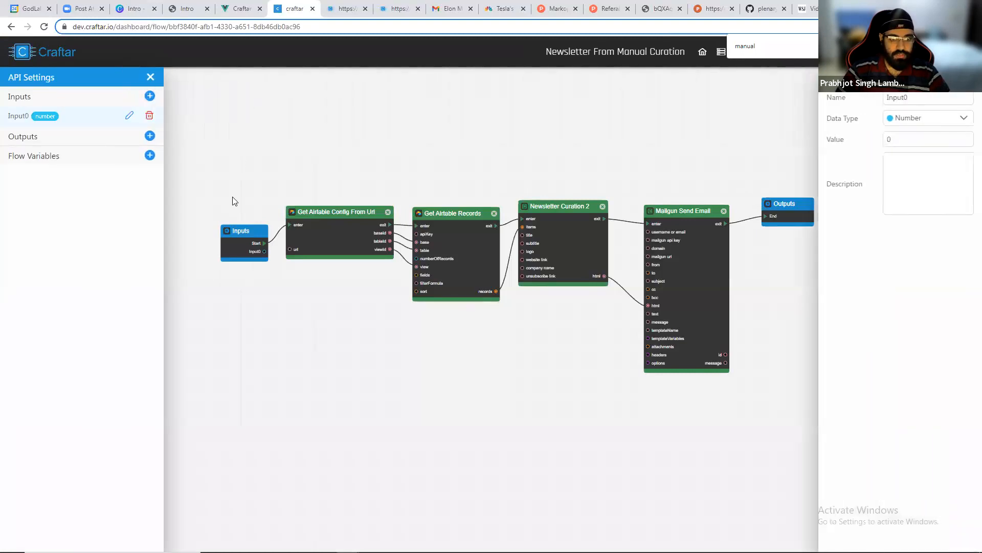
scroll(278, 269, "up", 3)
left_click_drag(263, 270, 253, 247)
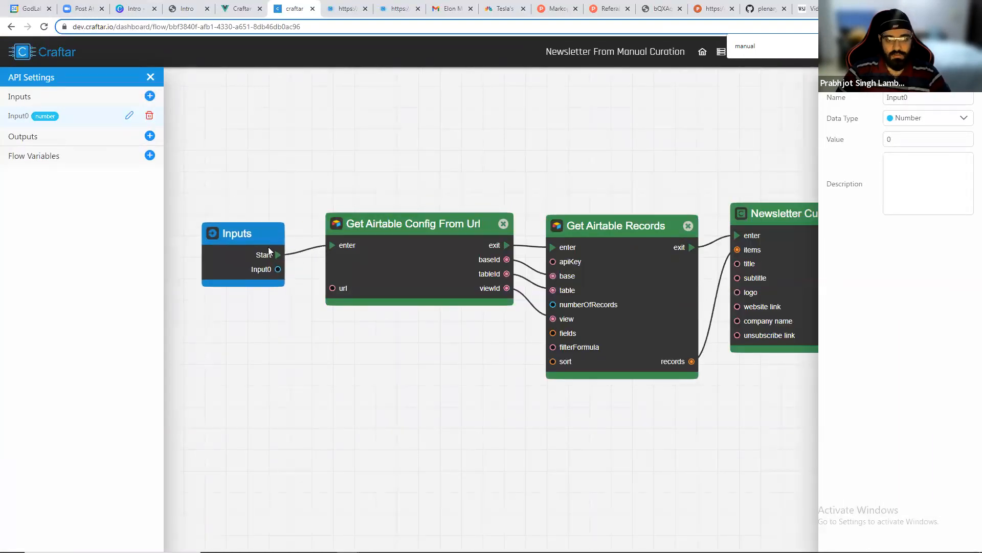
Rename the new API input to url and change its data type to Text.
left_click(387, 246)
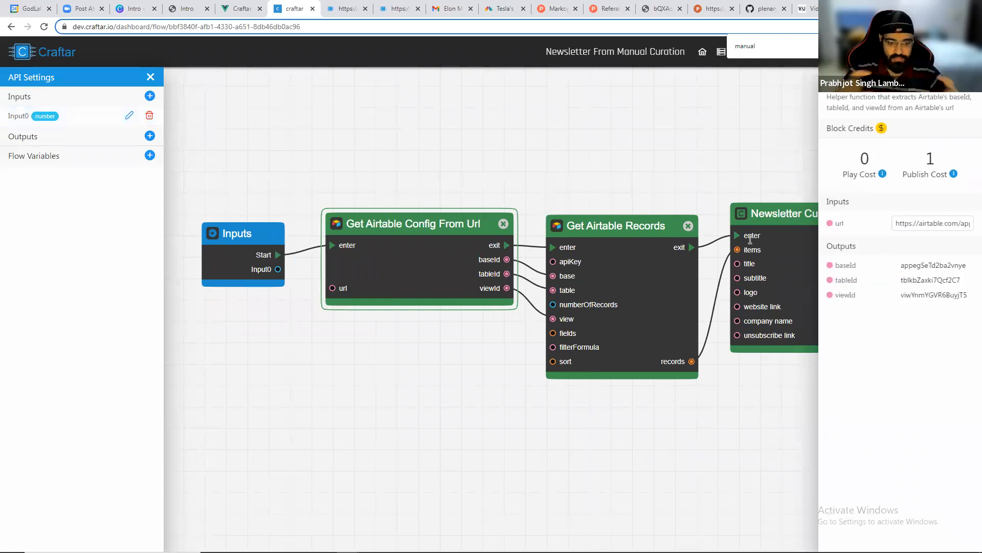
left_click(129, 115)
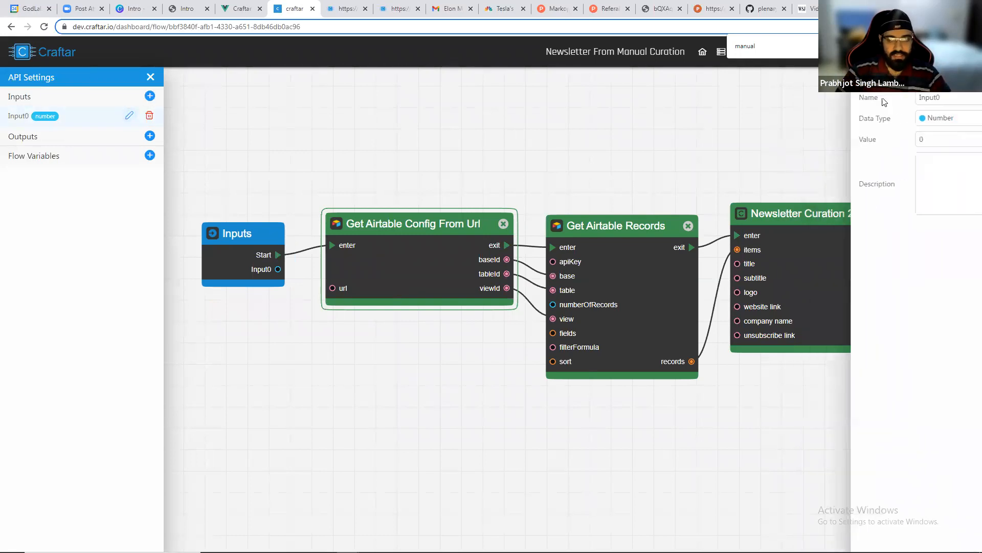
type("url")
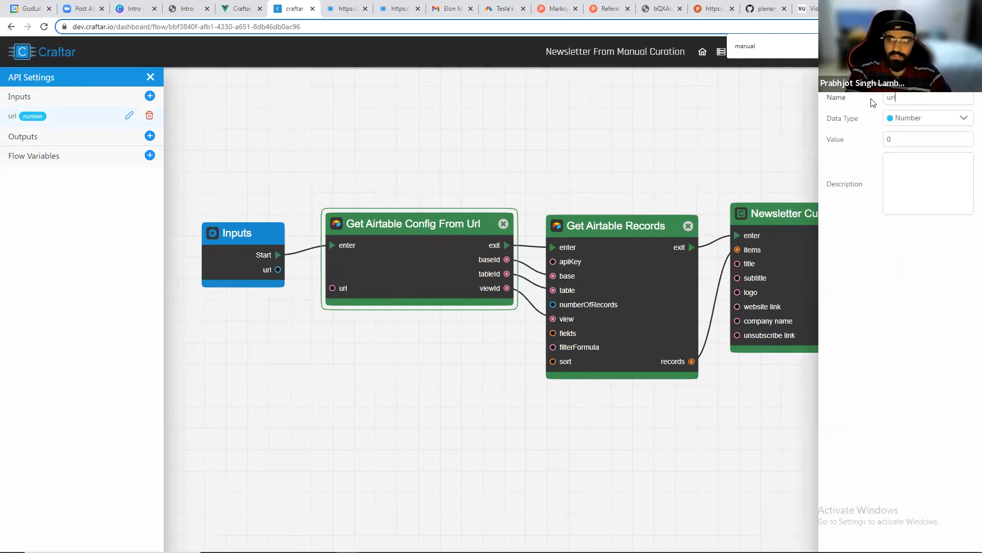
left_click(941, 121)
left_click(895, 176)
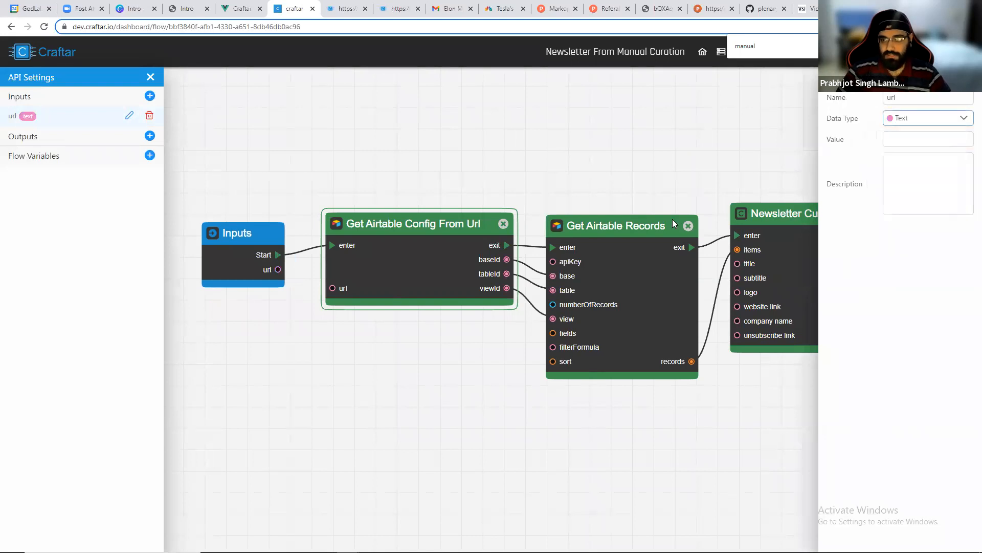
Connect the url input to the Get Airtable Config From Url block's url and clear the block's fixed url value.
left_click_drag(278, 269, 342, 288)
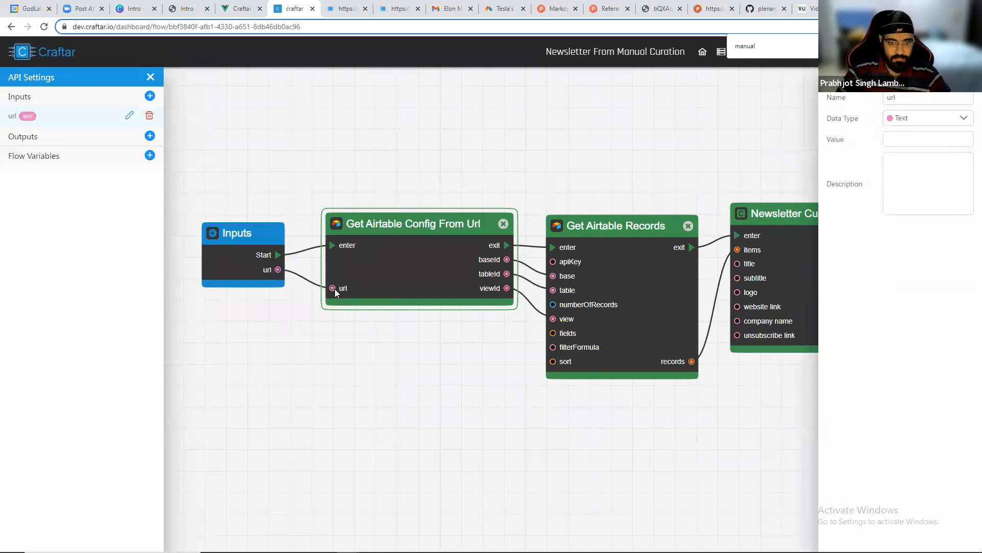
left_click(408, 243)
left_click(940, 222)
key("ctrl+a")
key("BackSpace")
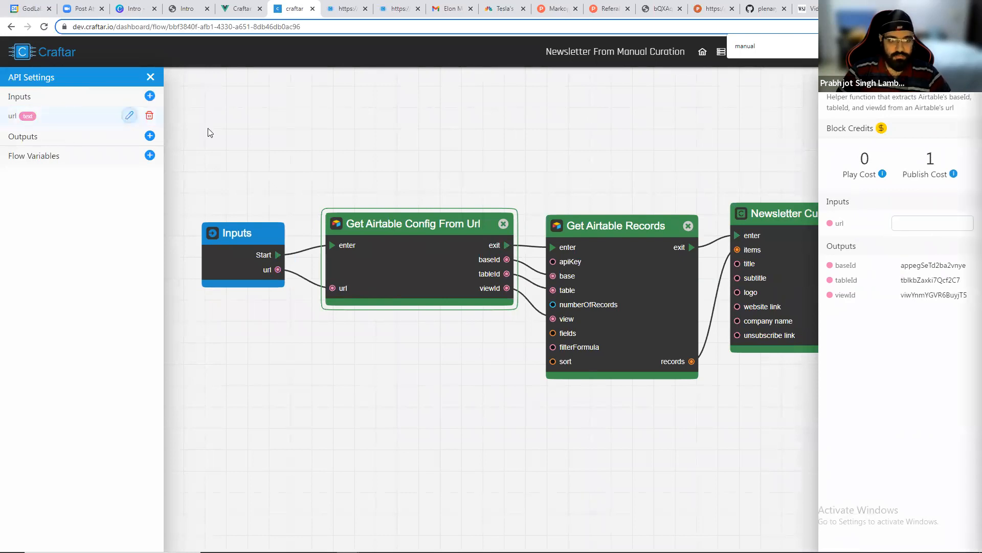
Paste the Airtable view URL as the url input's value.
left_click(903, 139)
key("ctrl+v")
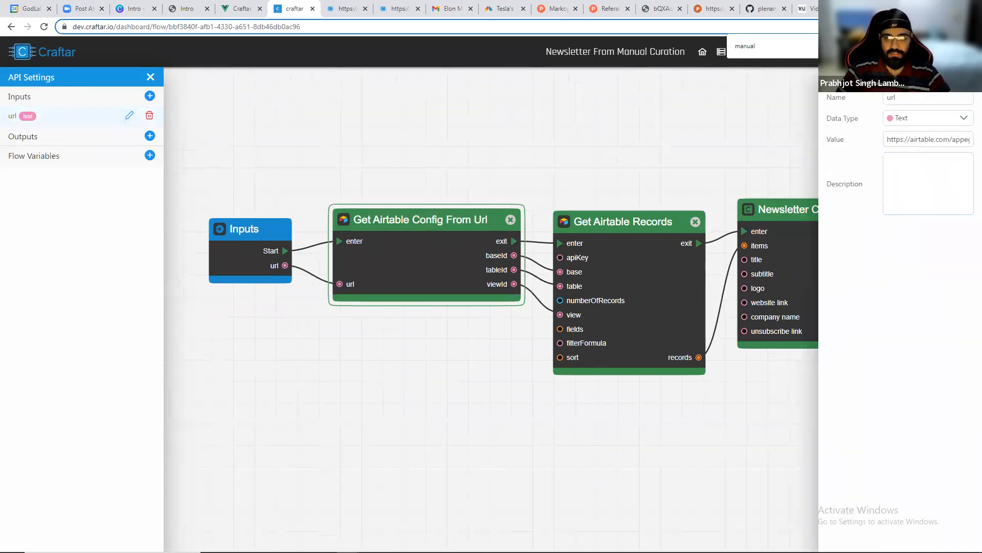
left_click(759, 54)
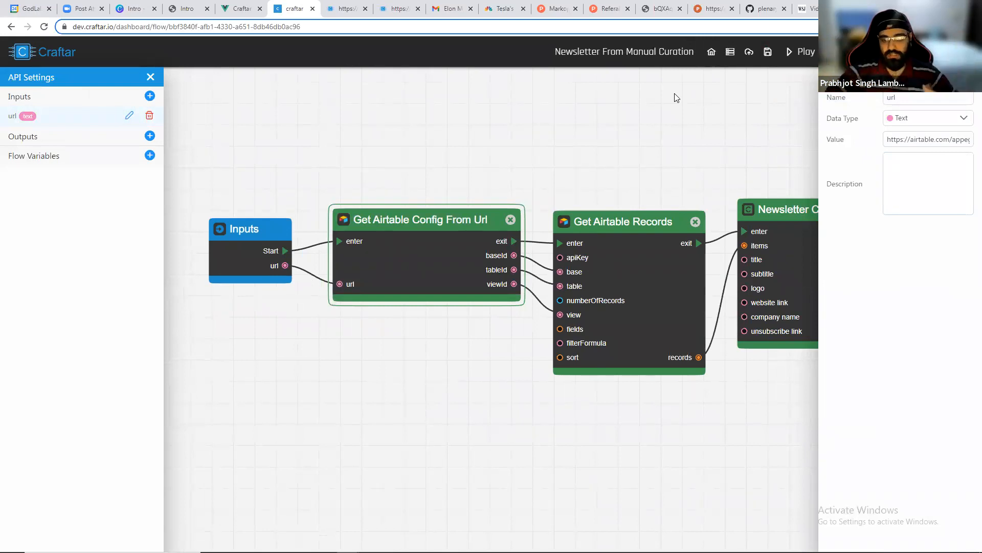
Review the Intro presentation slides, then return to the Craftar dashboard.
scroll(676, 84, "down", 1)
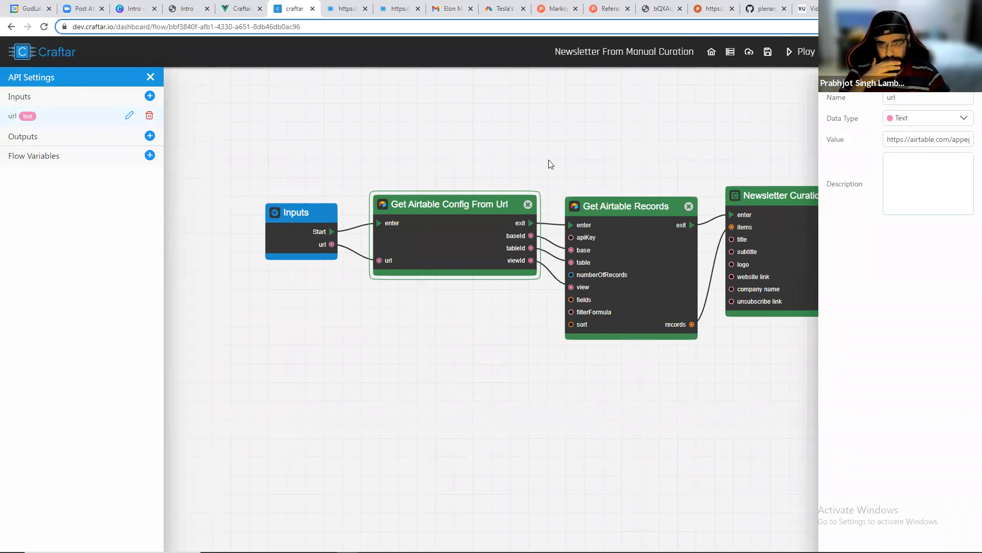
scroll(558, 360, "down", 1)
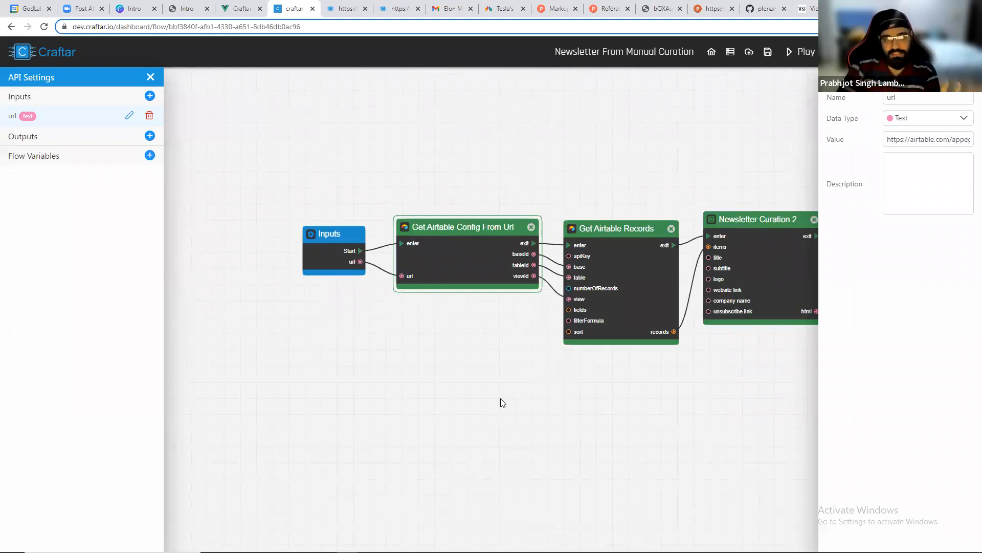
left_click(188, 5)
scroll(466, 307, "down", 20)
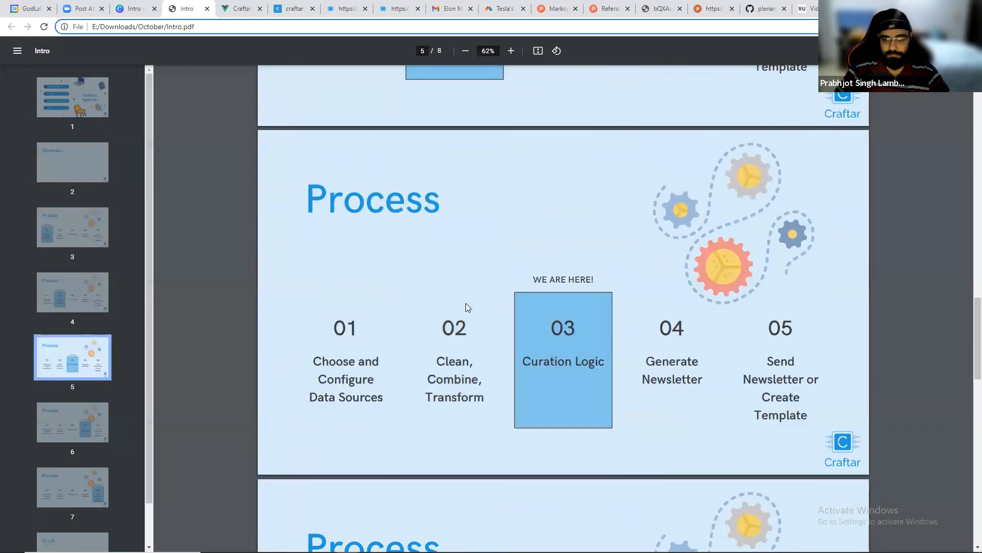
scroll(466, 307, "down", 15)
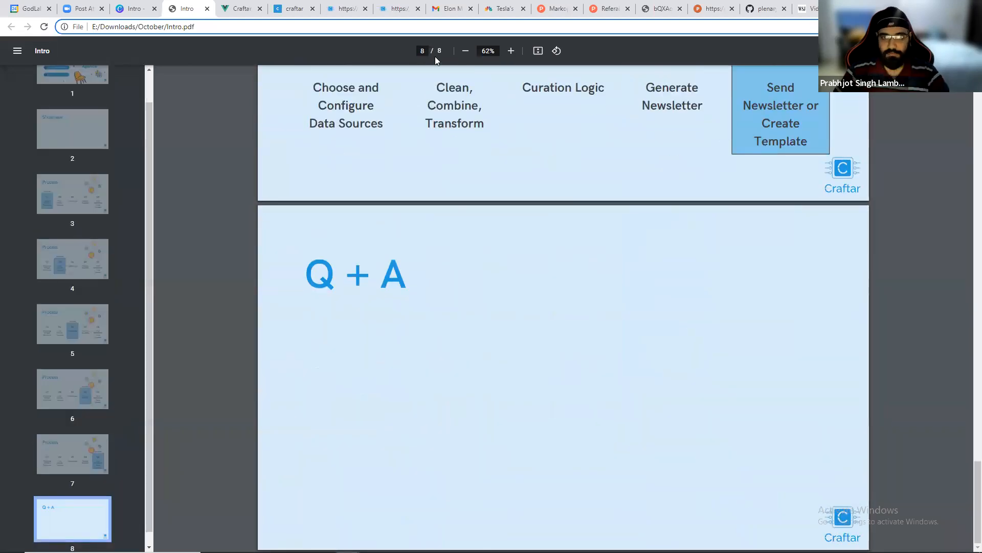
left_click(293, 8)
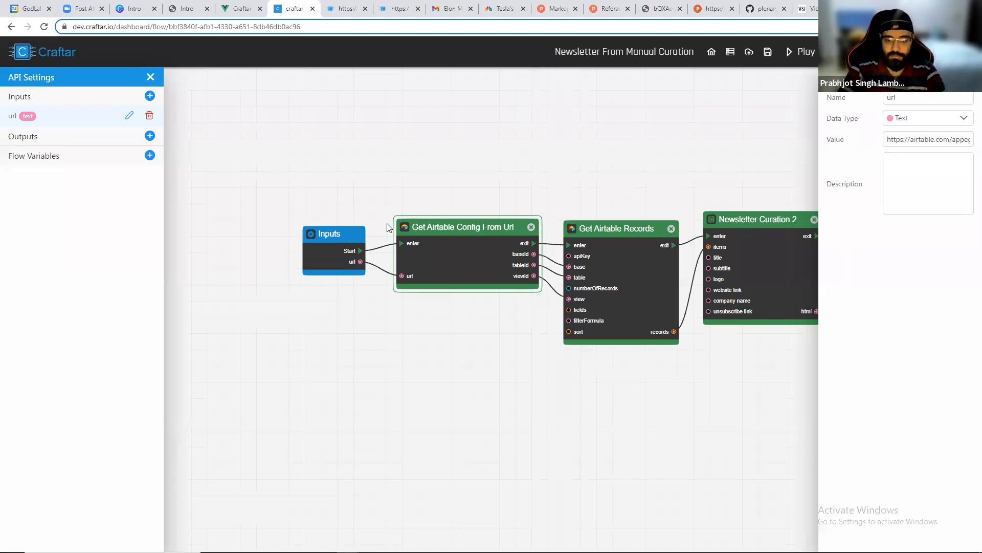
left_click(696, 51)
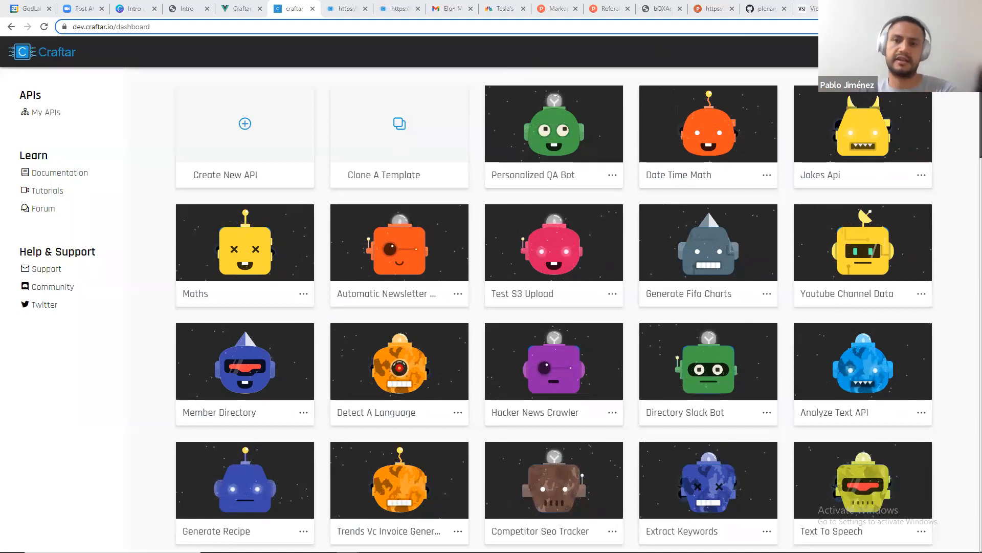
Open the Craftar YouTube channel in a new tab.
key("ctrl+t")
type("yout")
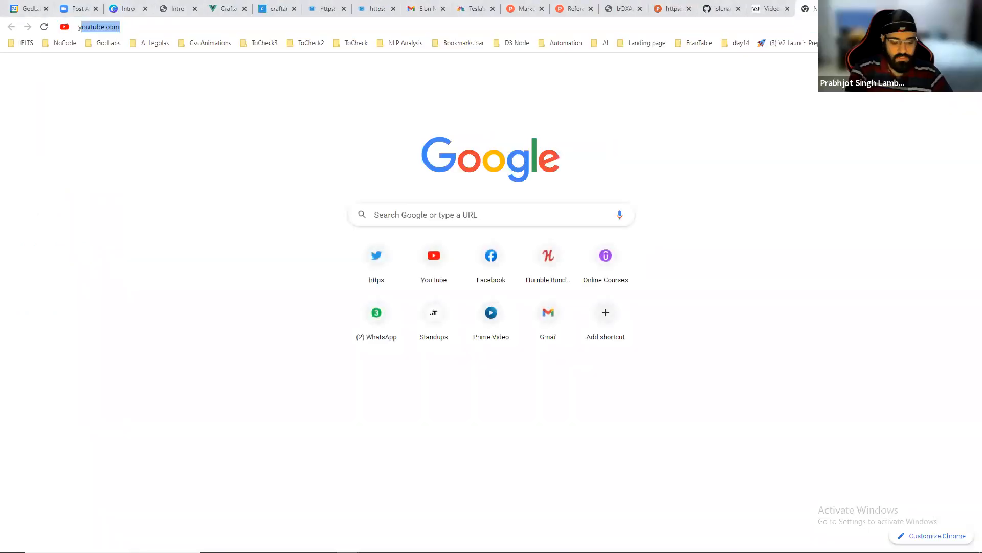
type("ube.com")
key("Down")
key("Down")
key("Down")
key("Down")
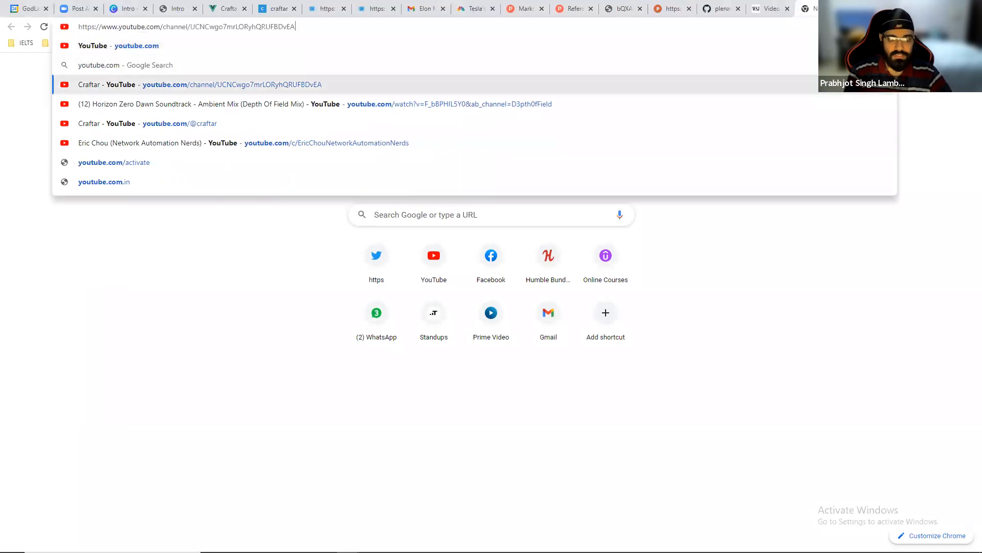
key("Return")
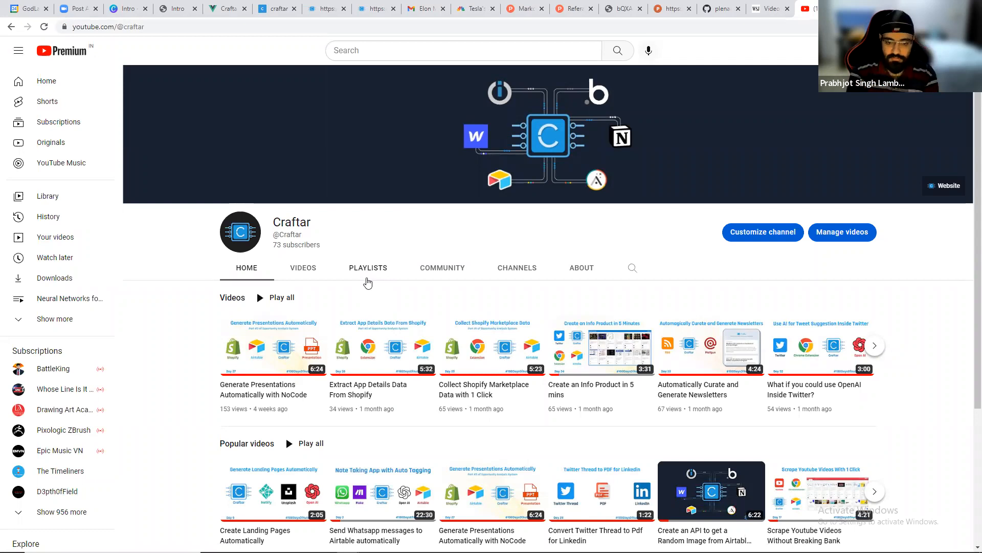
Browse the channel's home and playlists pages.
scroll(367, 282, "down", 3)
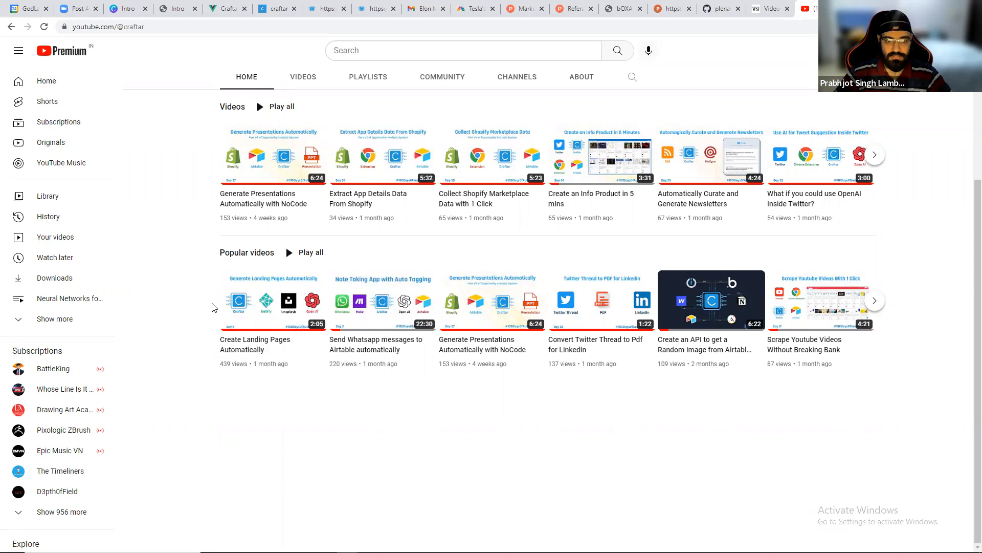
scroll(215, 307, "up", 1)
left_click(368, 130)
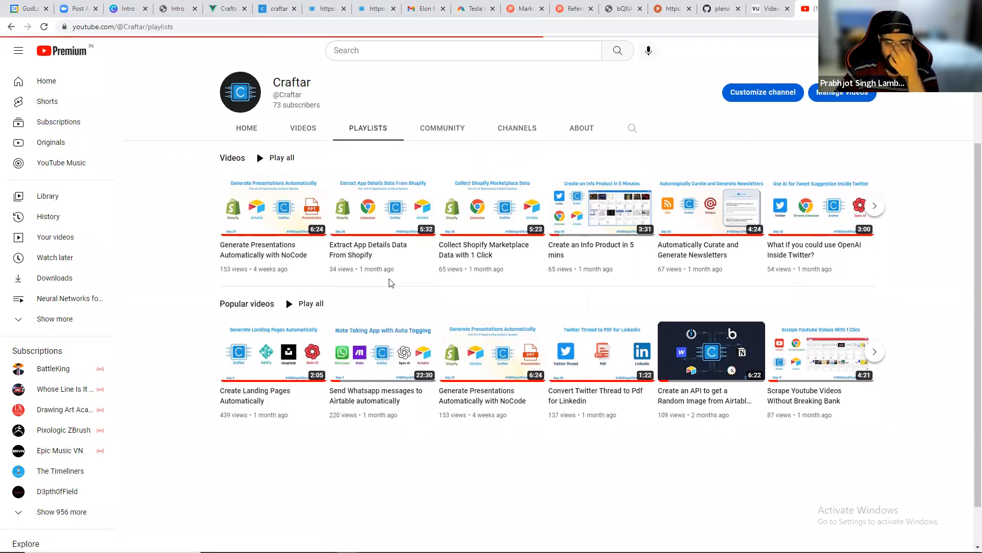
scroll(388, 278, "up", 2)
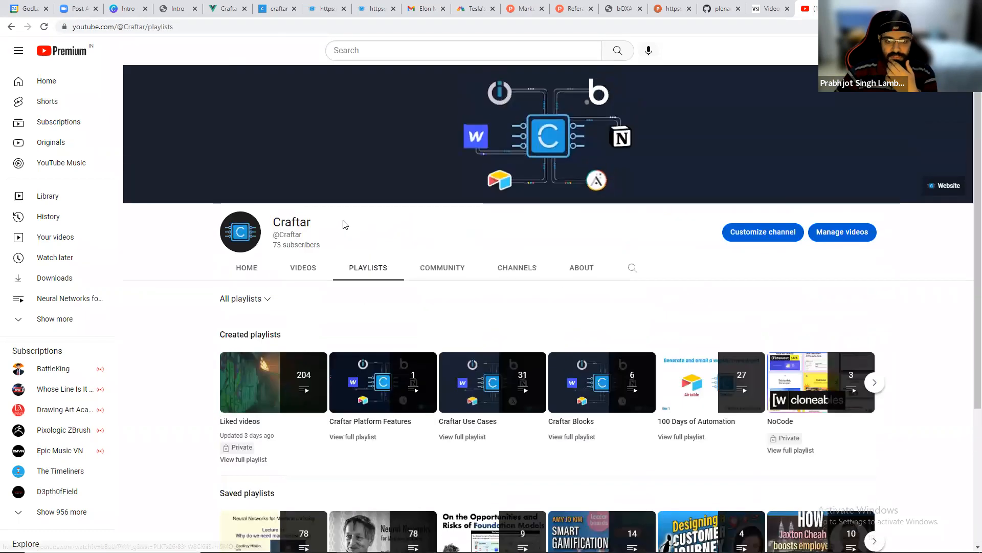
left_click(256, 275)
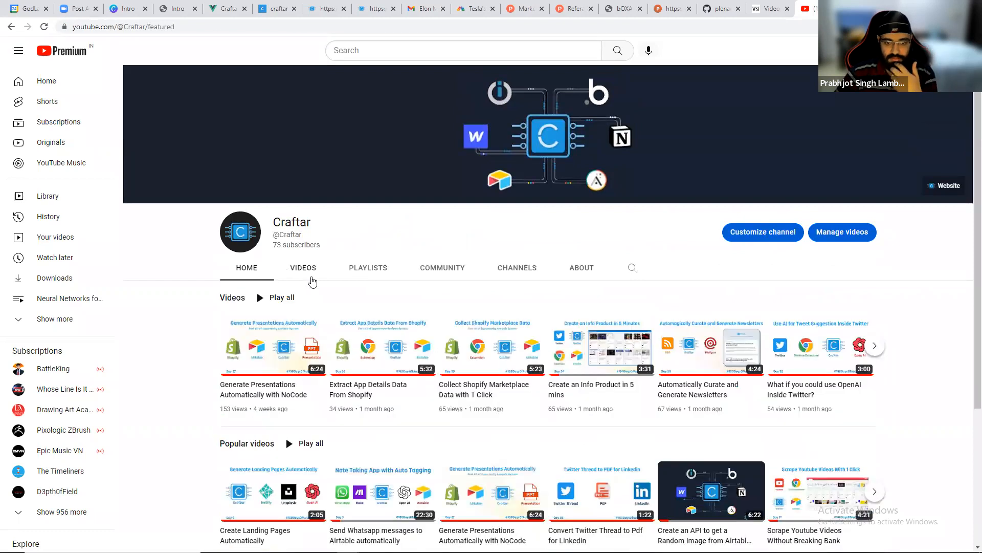
scroll(313, 286, "down", 3)
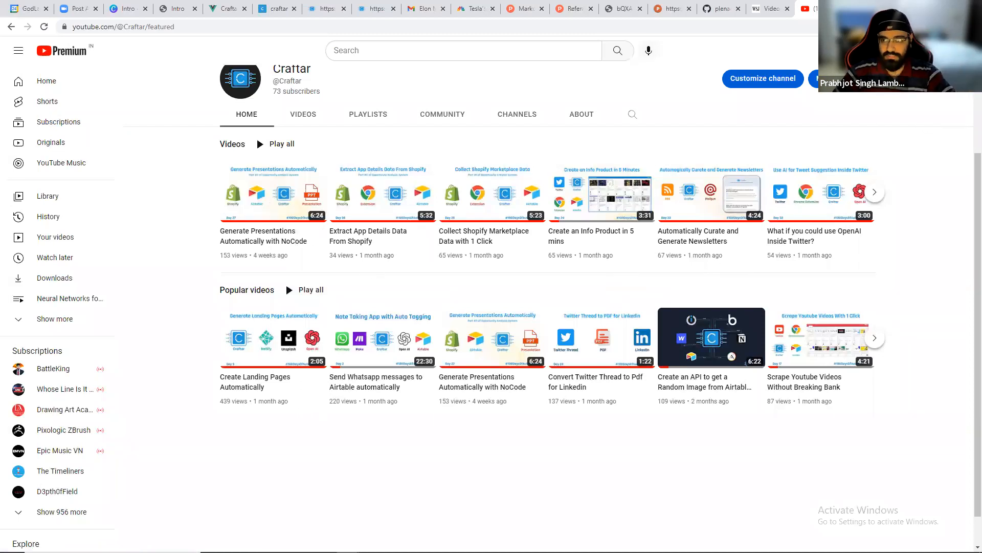
Try the Craftar extension's Extract Youtube Data action on the channel and browse more channel videos.
left_click(834, 79)
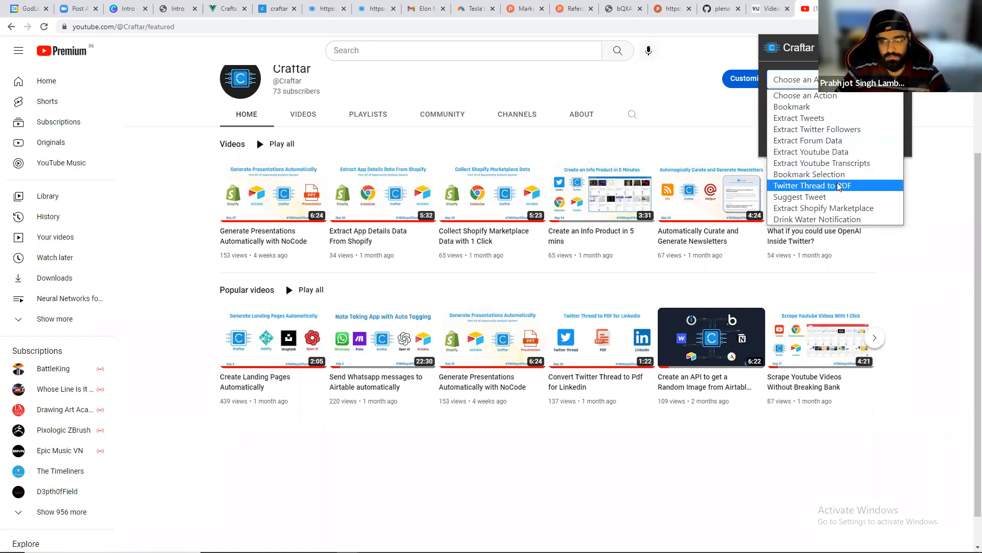
left_click(844, 152)
left_click(659, 139)
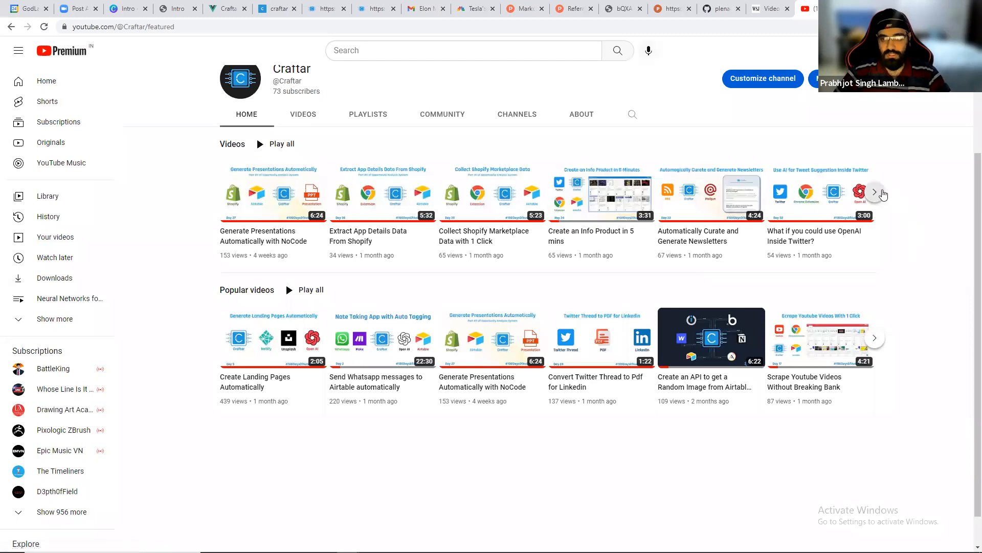
left_click(879, 193)
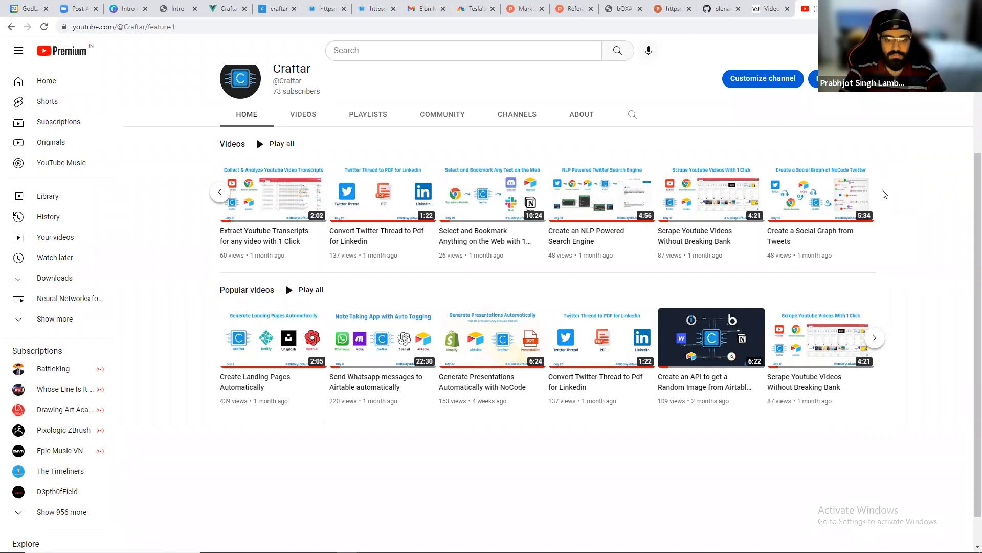
Switch back to the Craftar dashboard and view the Clone A Template gallery.
key("alt+Tab")
key("alt+Tab")
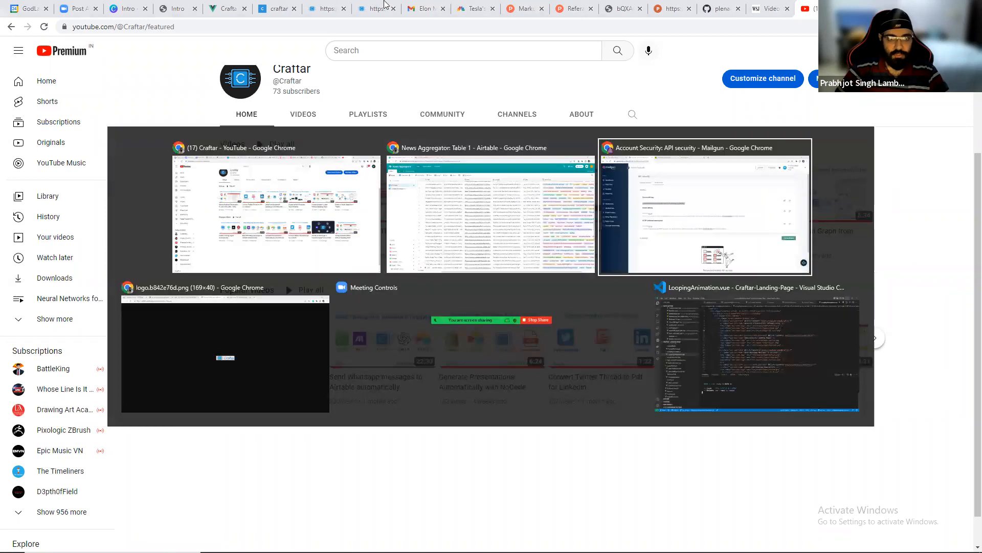
key("alt+Tab")
left_click(279, 7)
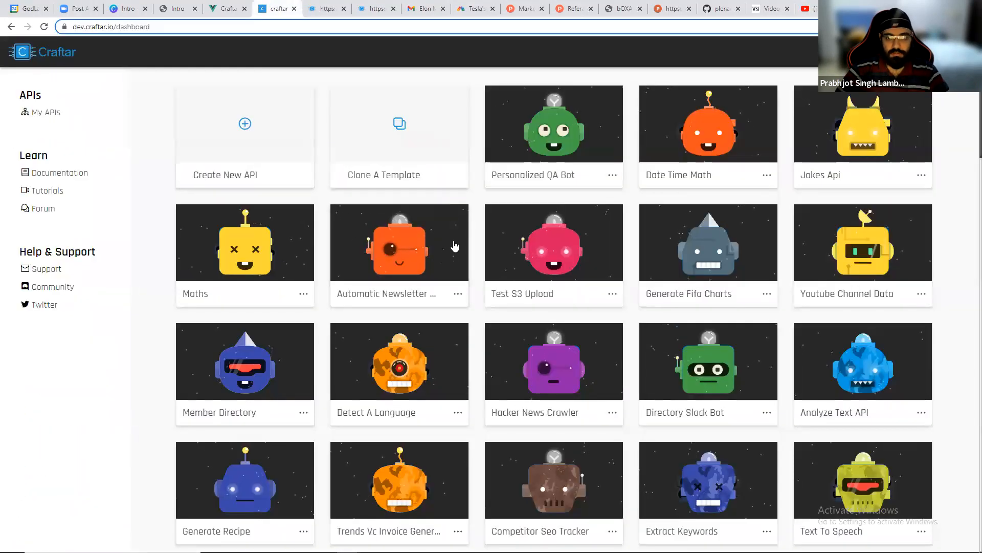
left_click(230, 178)
type("creating")
left_click(485, 191)
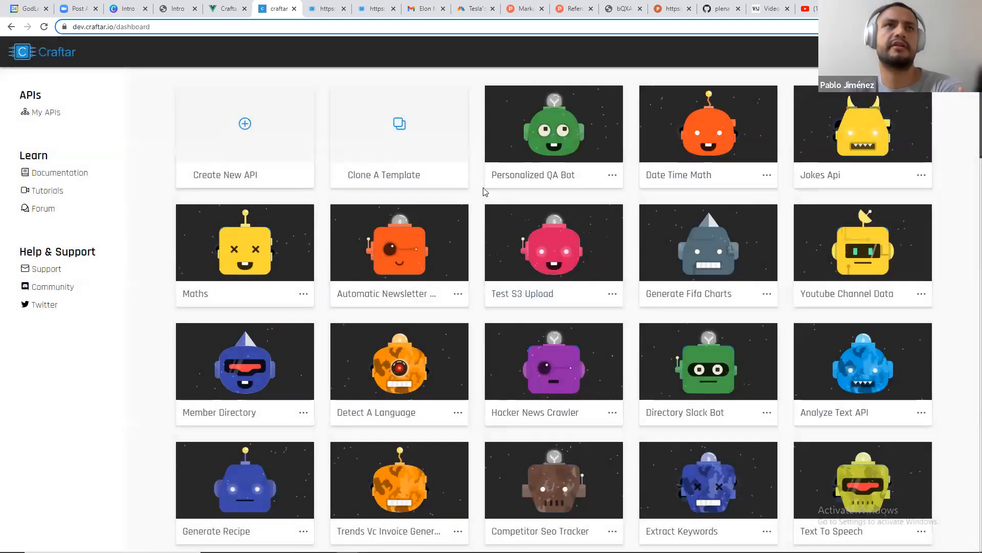
left_click(387, 147)
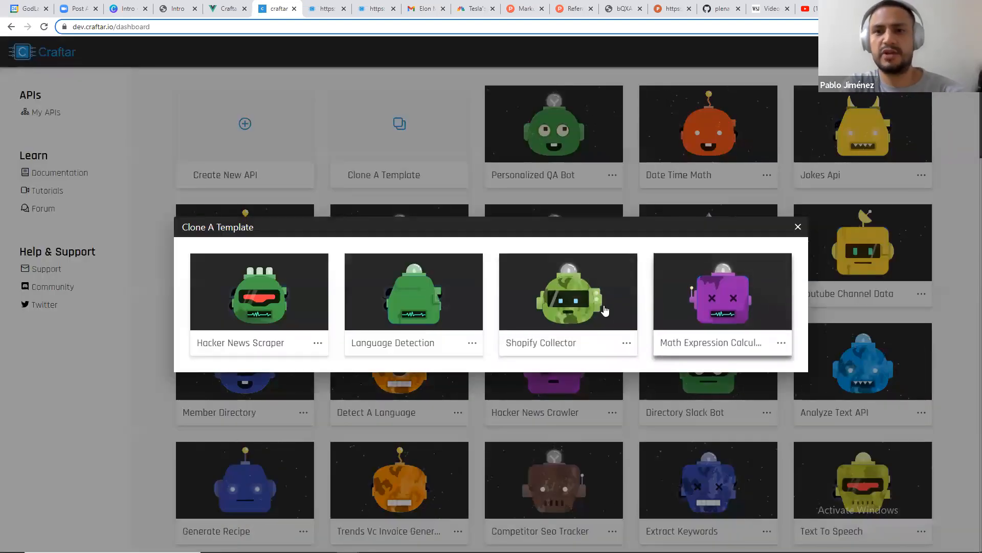
left_click(234, 141)
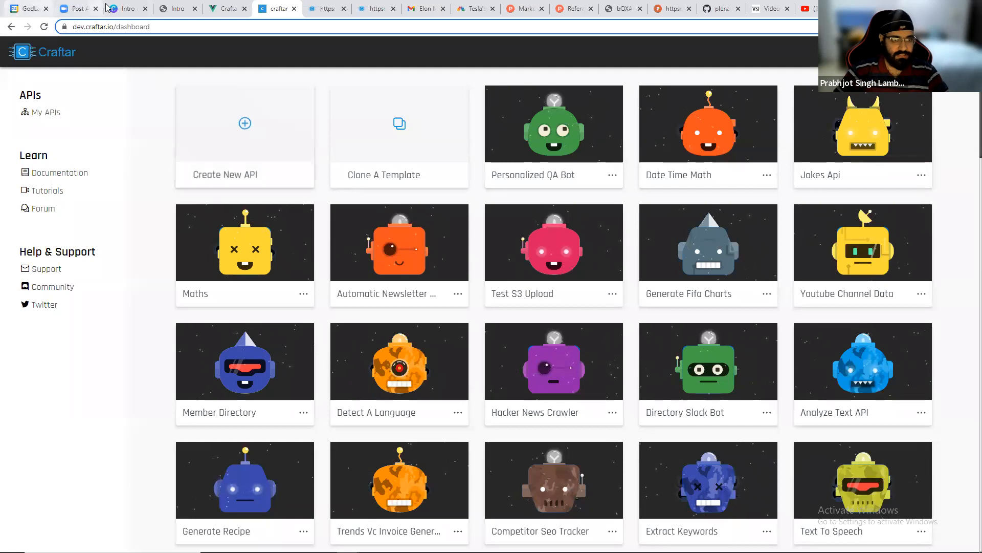
Switch to the Intro presentation's Process slide.
left_click(126, 6)
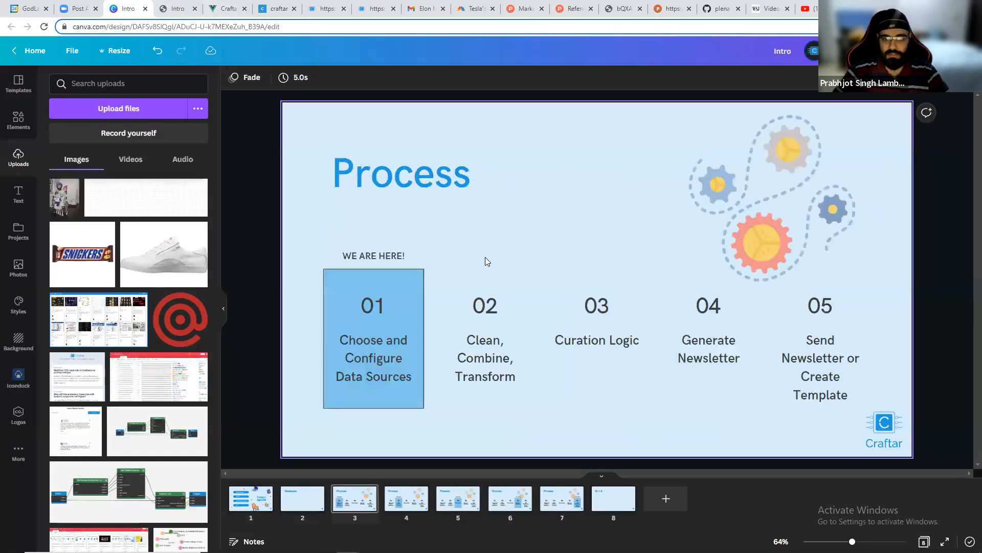
scroll(485, 258, "down", 1)
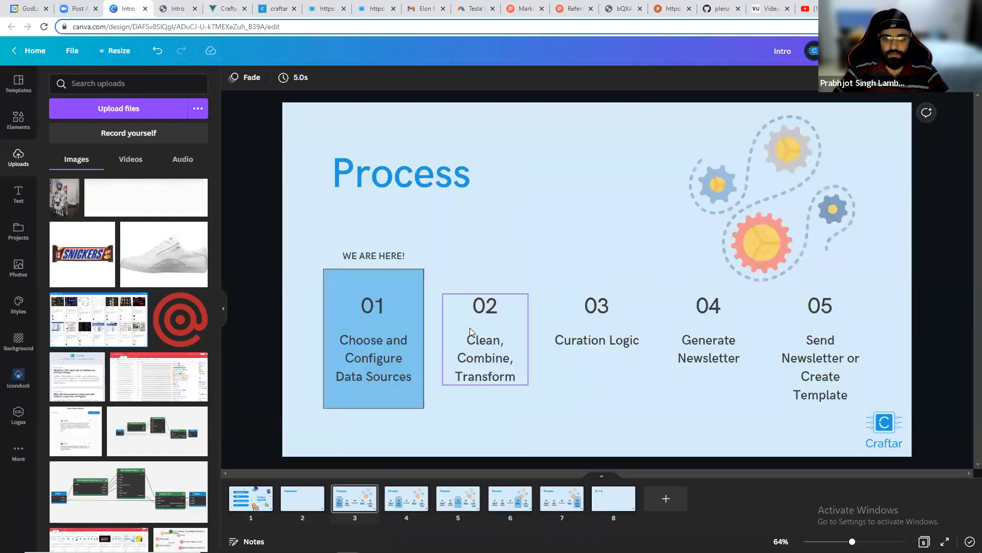
left_click(649, 430)
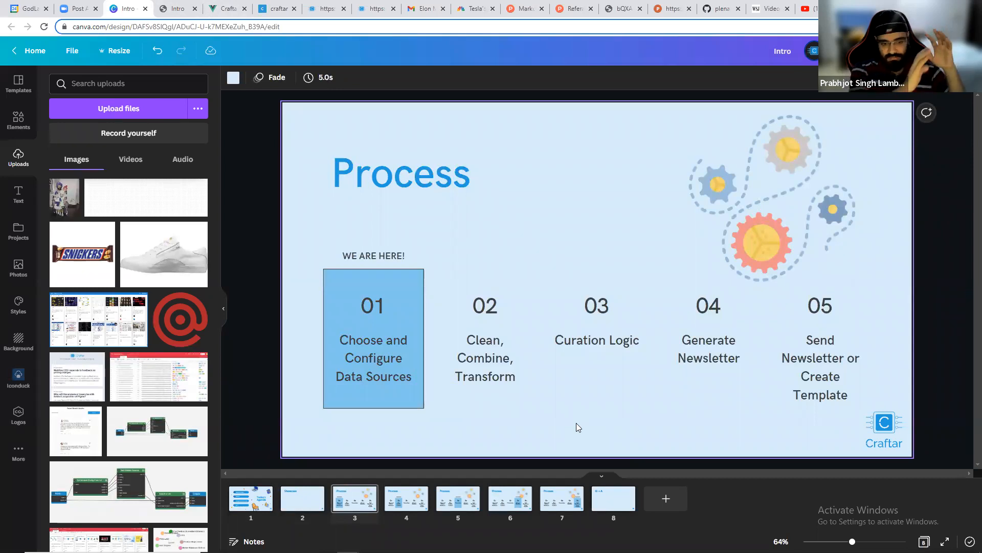
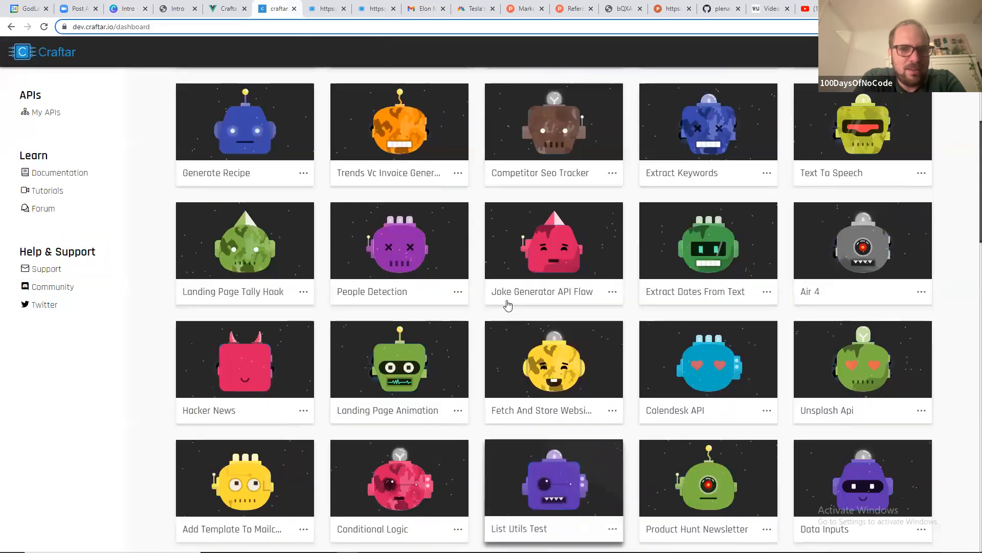
Find the Product Hunt Newsletter flow on the dashboard and open it.
key("ctrl+f")
type("product")
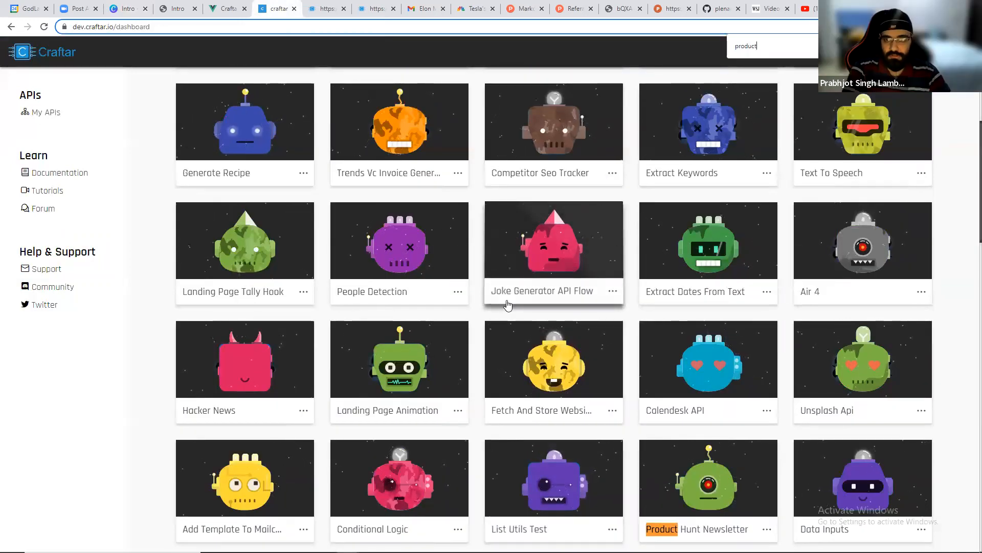
scroll(588, 296, "down", 2)
scroll(588, 296, "down", 5)
left_click(694, 235)
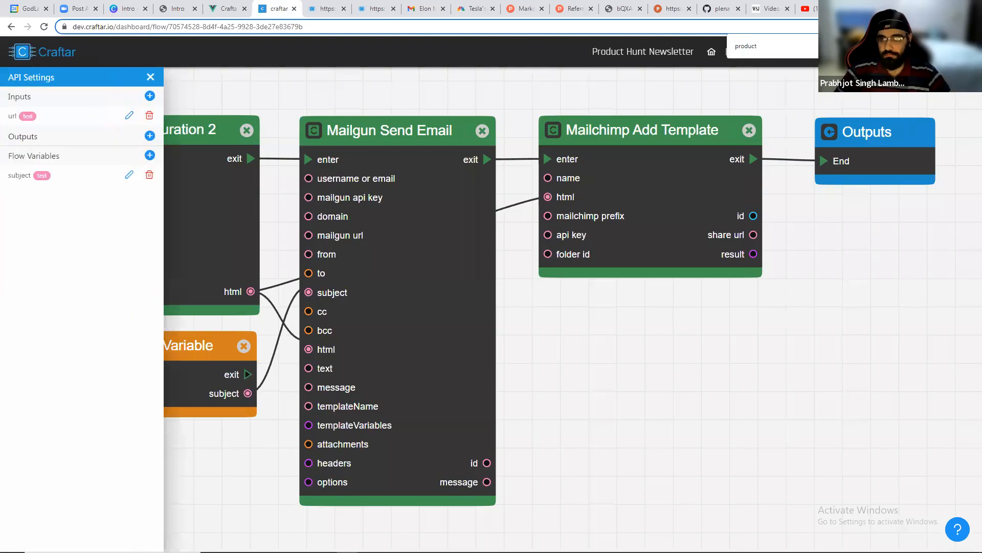
Open the flow's publish panel and examine its API key options and request parameters.
left_click(735, 54)
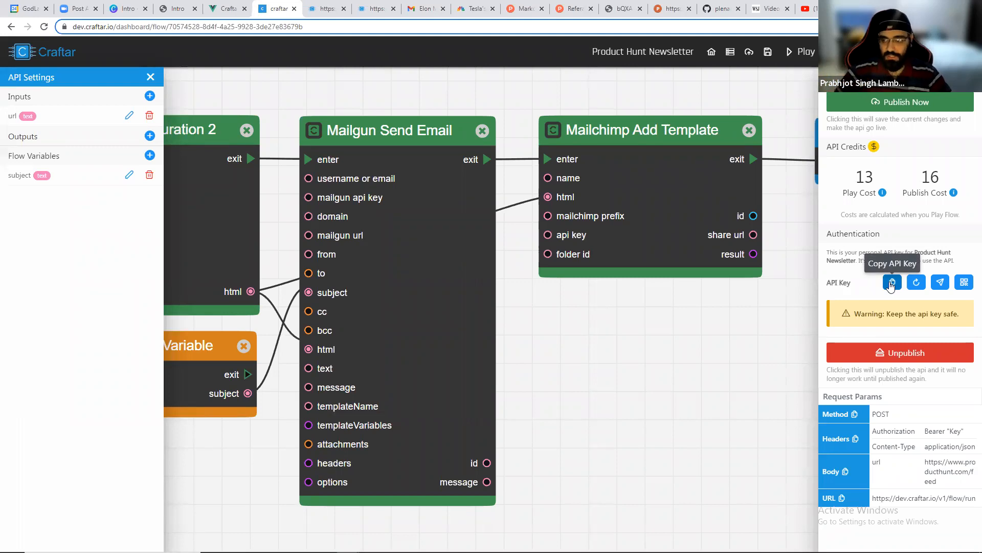
left_click_drag(871, 415, 907, 419)
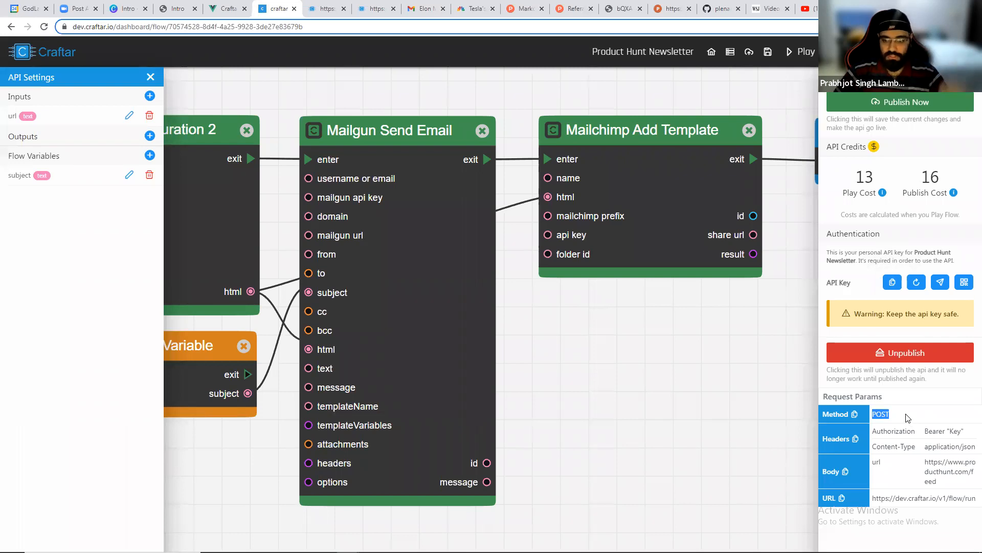
left_click_drag(929, 431, 950, 431)
left_click(967, 436)
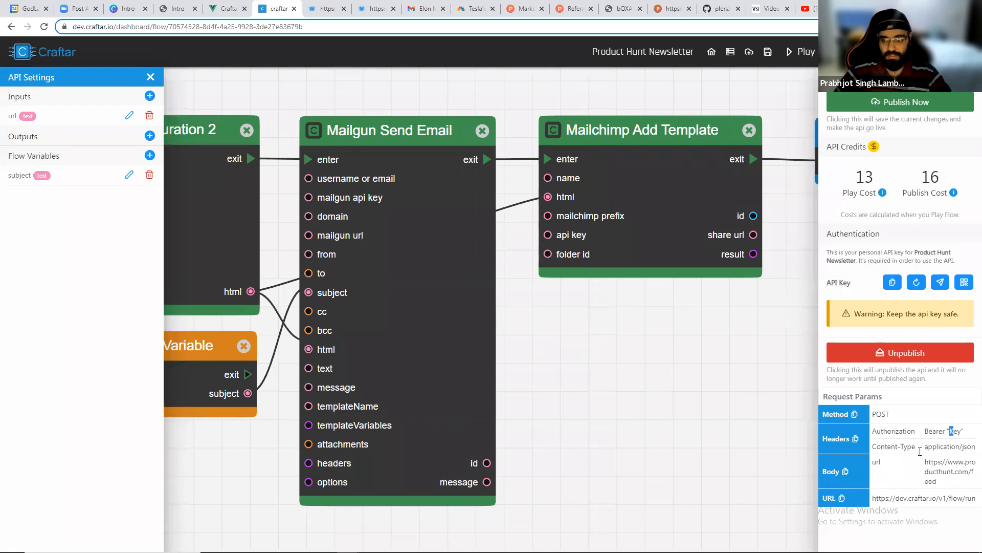
left_click_drag(891, 473, 938, 489)
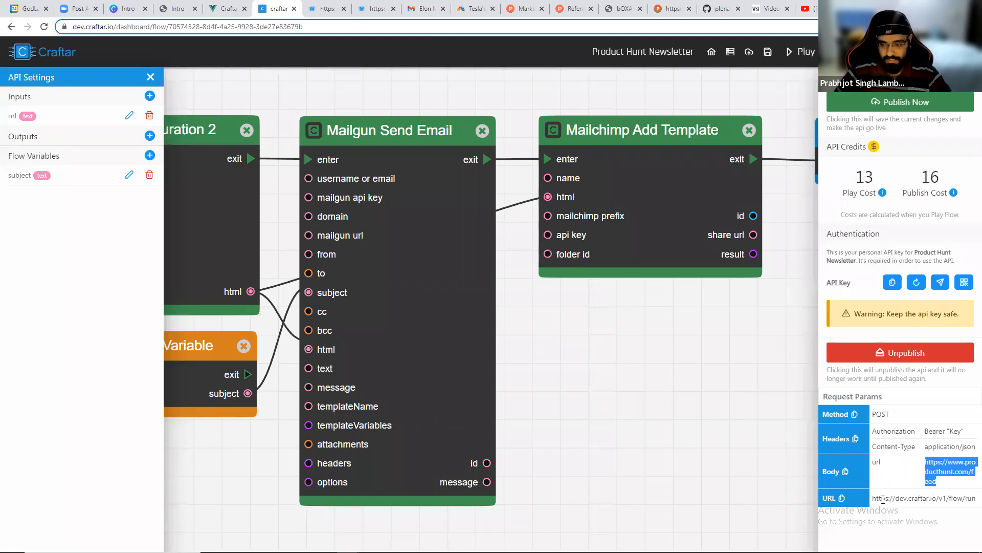
left_click_drag(881, 498, 922, 499)
left_click(922, 499)
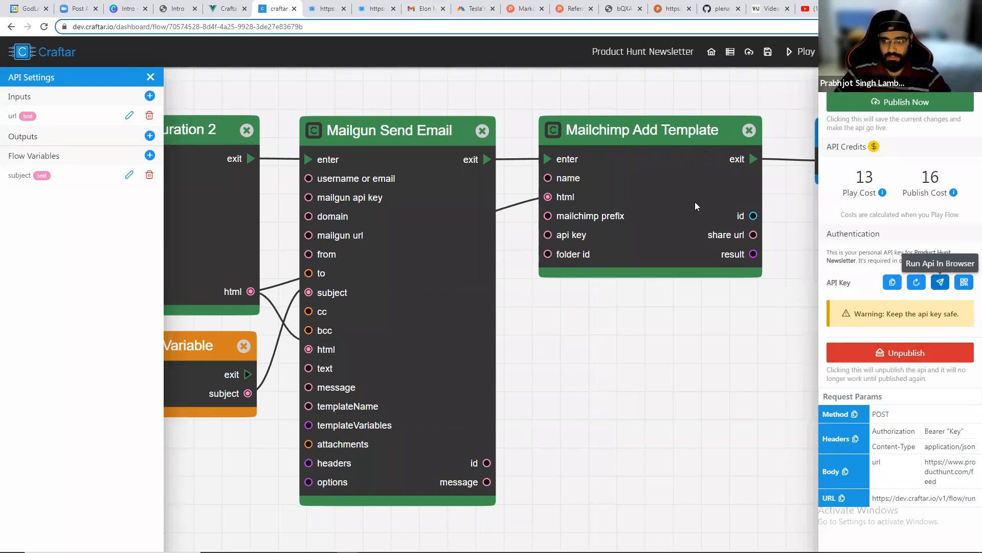
Switch to the tab showing the flow's JSON run output and scroll through the results.
left_click(333, 4)
left_click(308, 27)
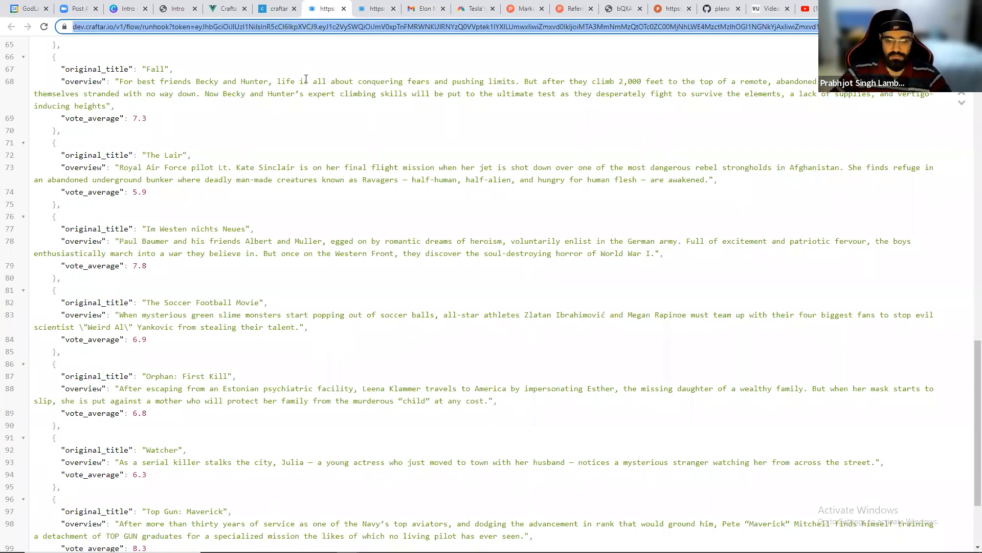
scroll(306, 79, "up", 6)
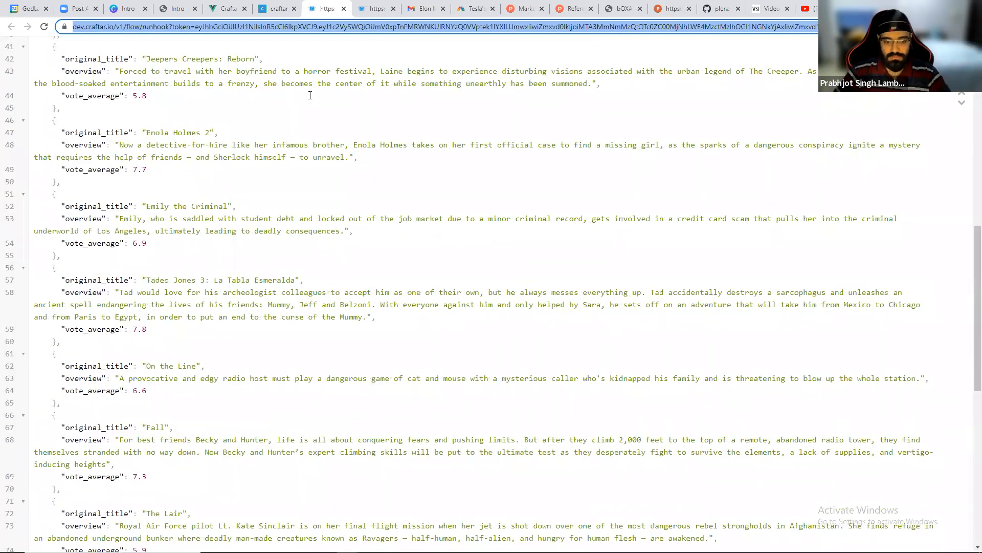
Return to the Product Hunt Newsletter flow tab and pan around its canvas.
left_click(277, 9)
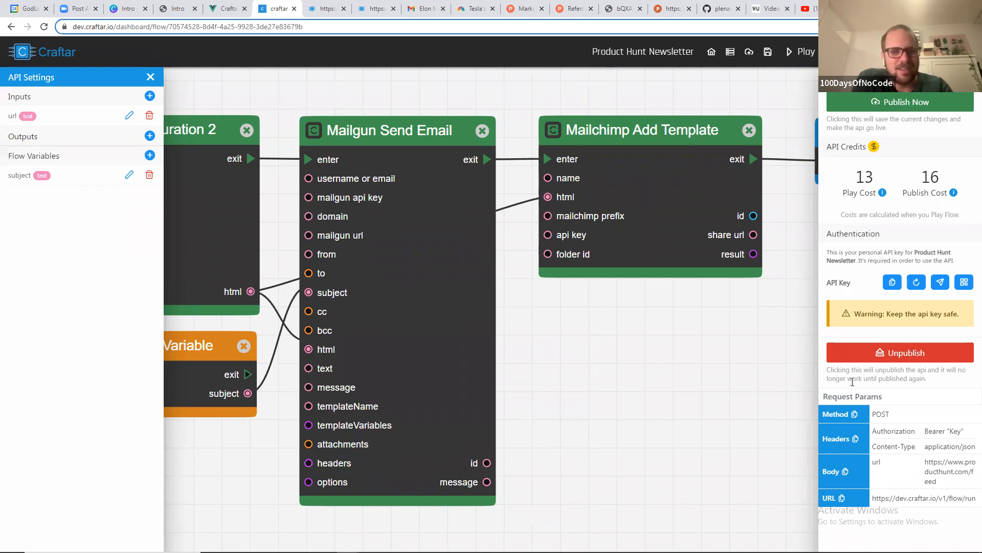
scroll(511, 352, "down", 3)
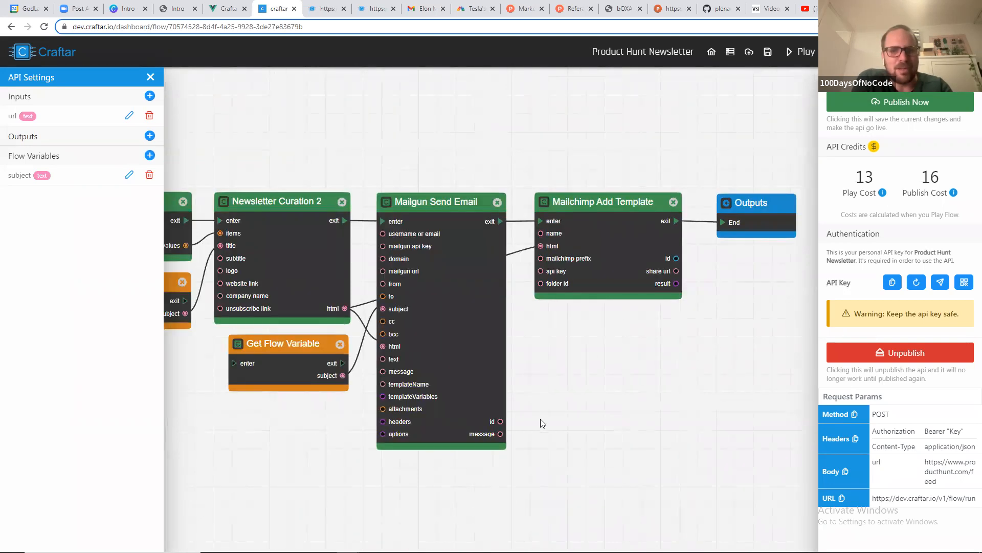
left_click_drag(541, 420, 585, 368)
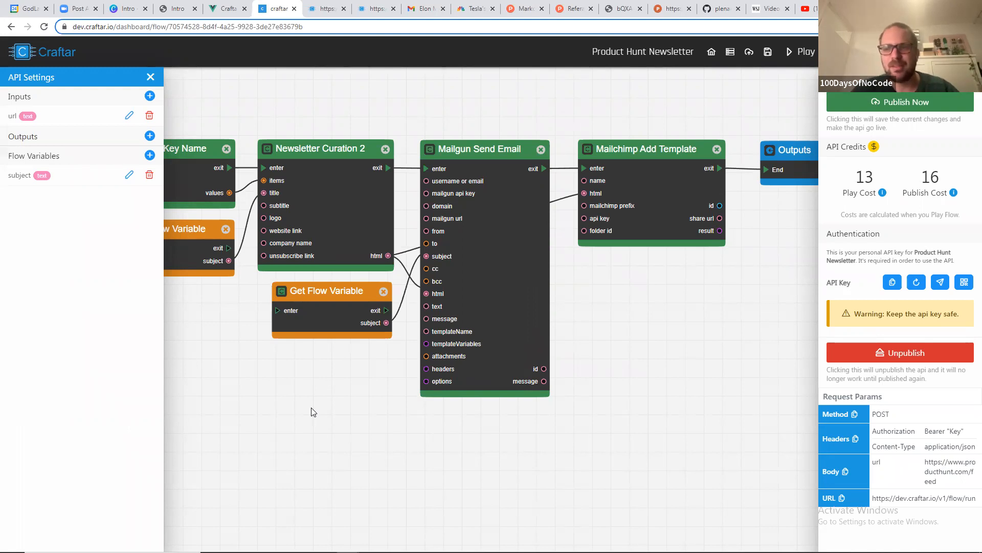
Switch to the local Craftar landing page and scroll down to the blocks showcase.
left_click(225, 8)
scroll(292, 254, "down", 20)
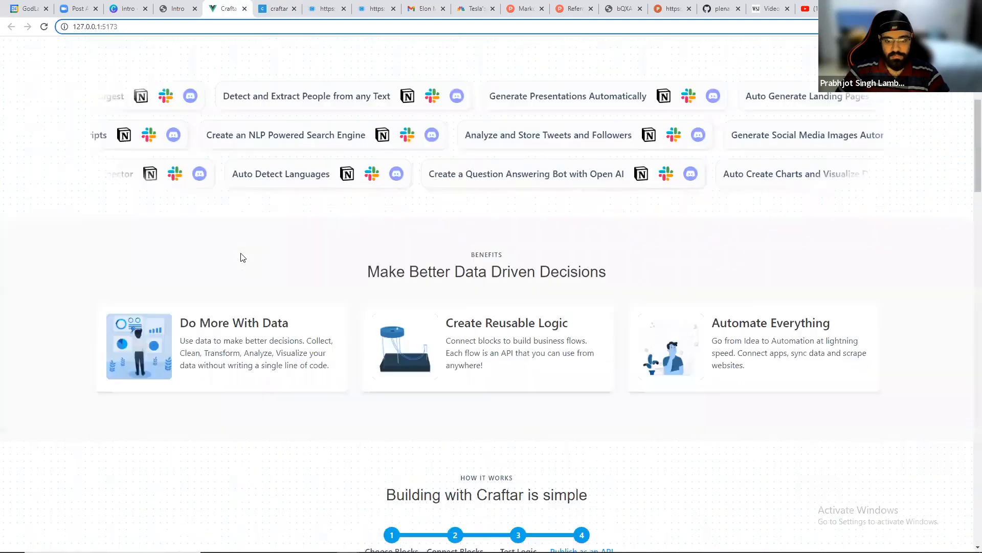
scroll(241, 255, "down", 5)
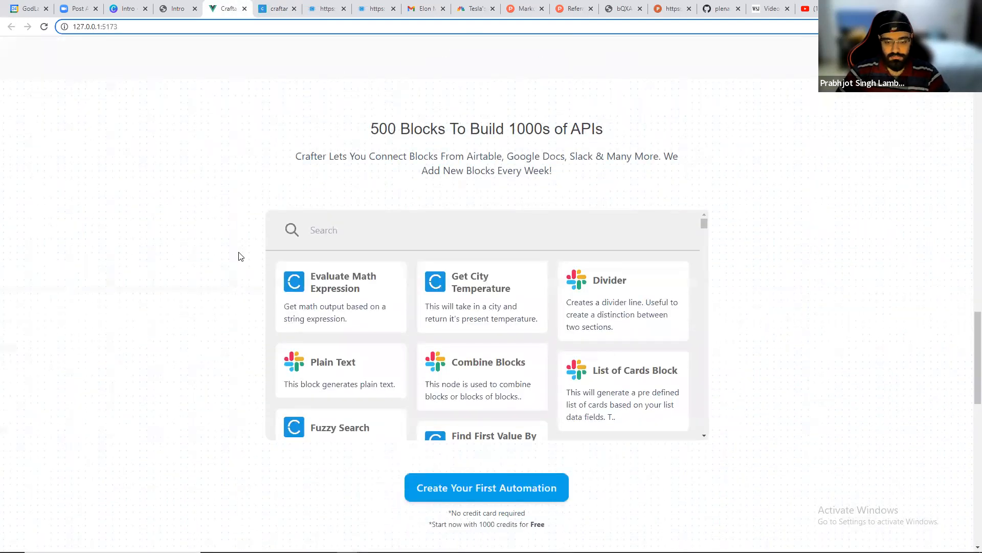
scroll(342, 299, "down", 15)
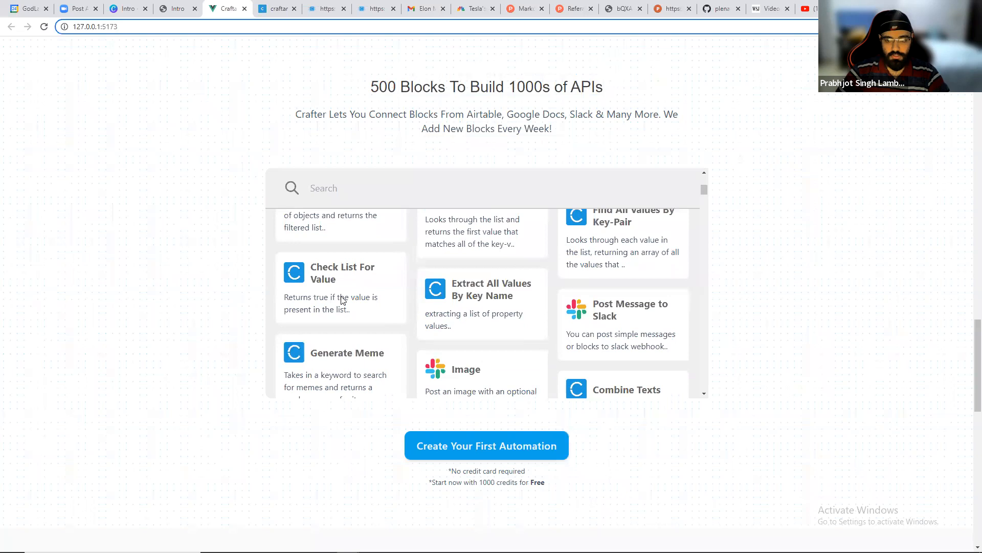
Search the landing page's block library for slack and then notion, then clear the search.
left_click(358, 181)
type("slack")
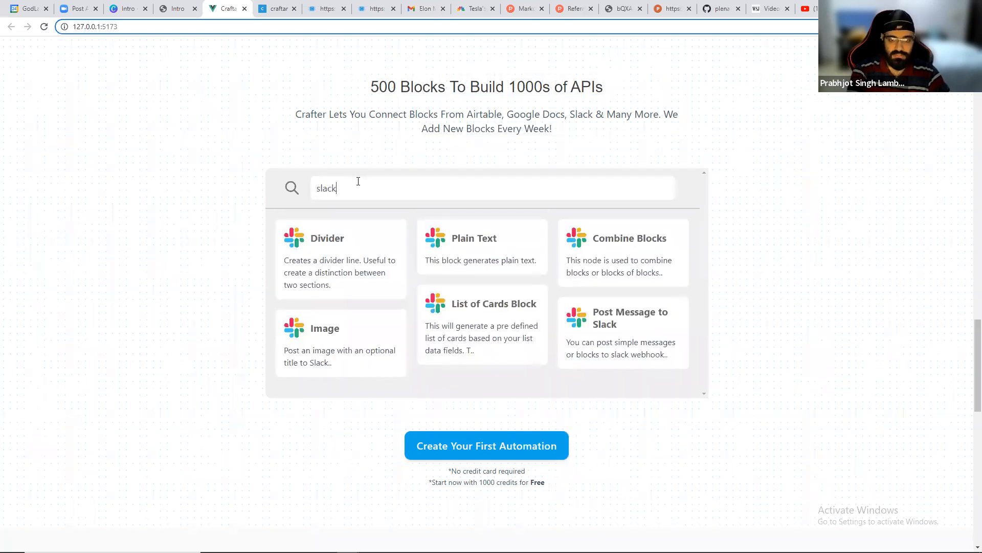
key("ctrl+a")
type("notion")
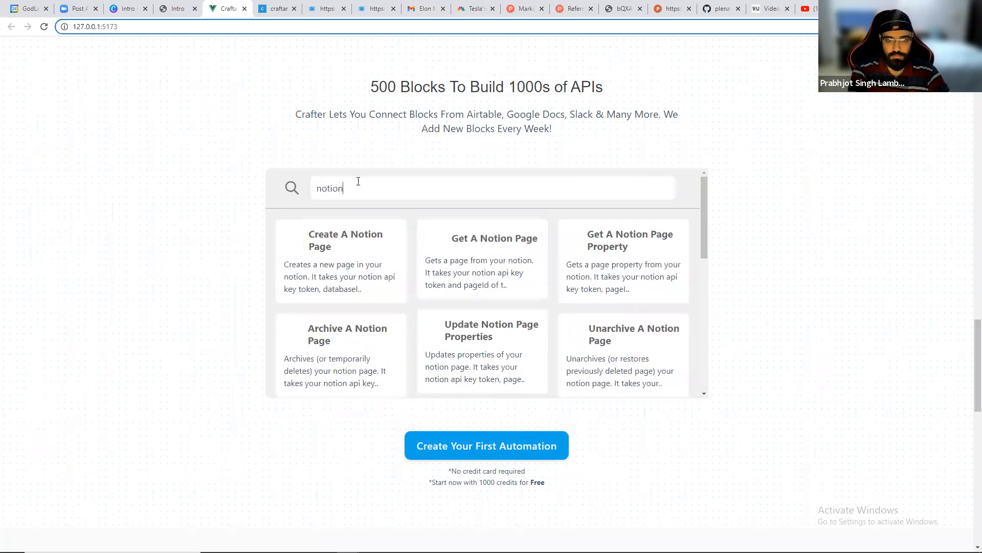
scroll(399, 417, "down", 4)
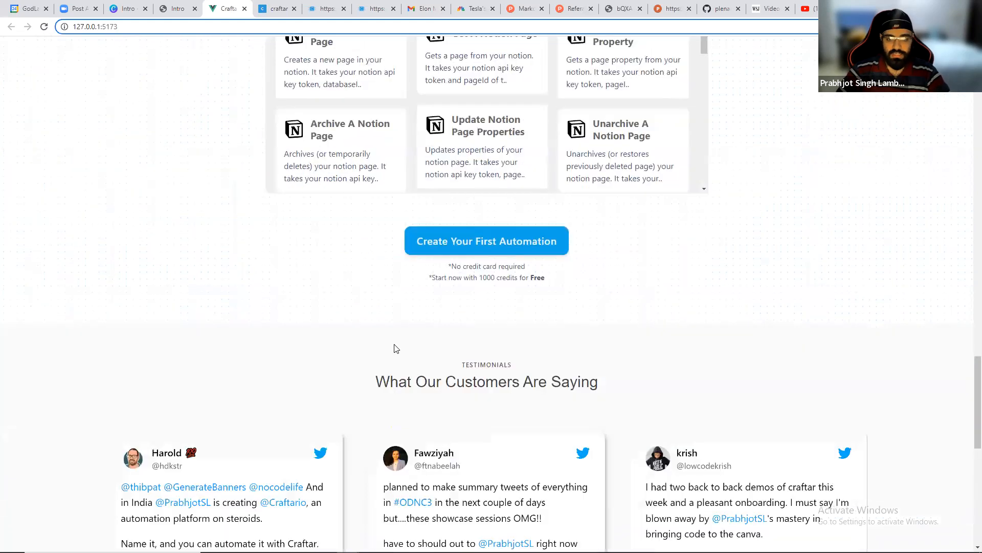
scroll(394, 347, "up", 3)
scroll(407, 311, "down", 3)
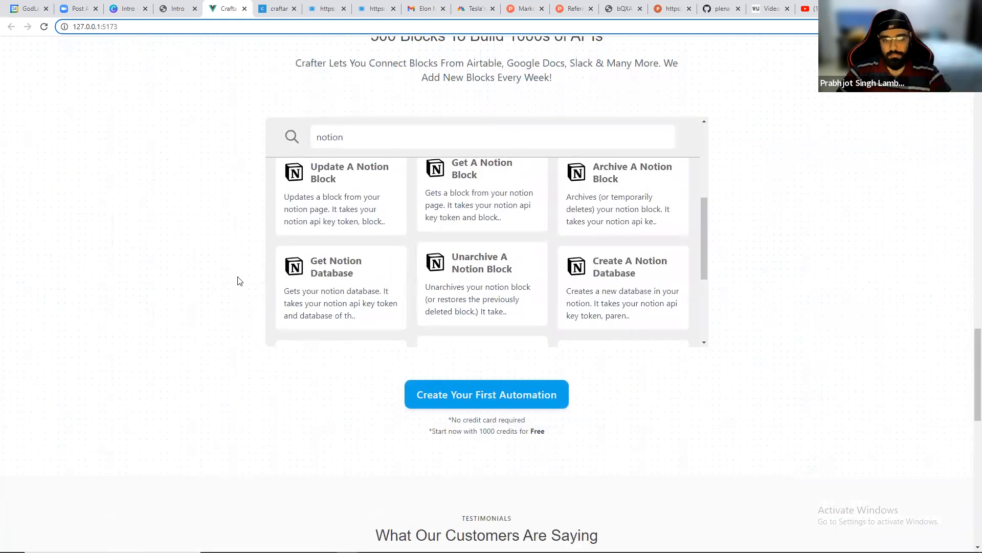
key("ctrl+a")
key("BackSpace")
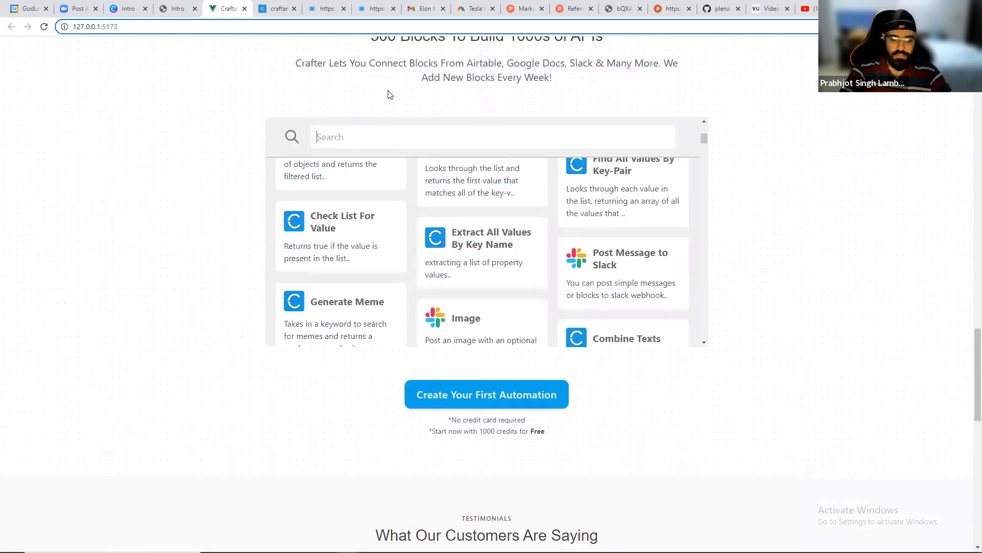
Return to the flow tab and pan the canvas to view the curation and email blocks.
left_click(294, 6)
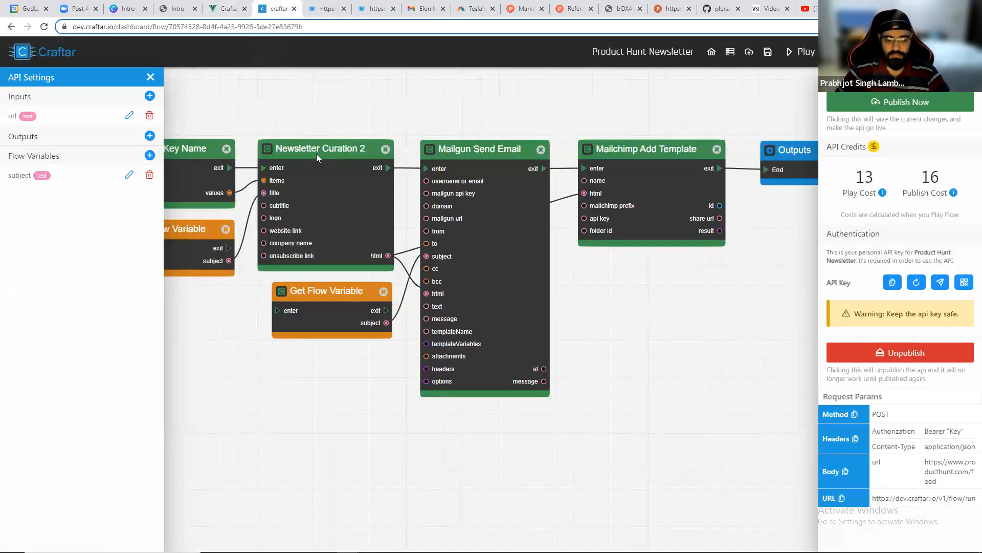
left_click_drag(335, 346, 464, 299)
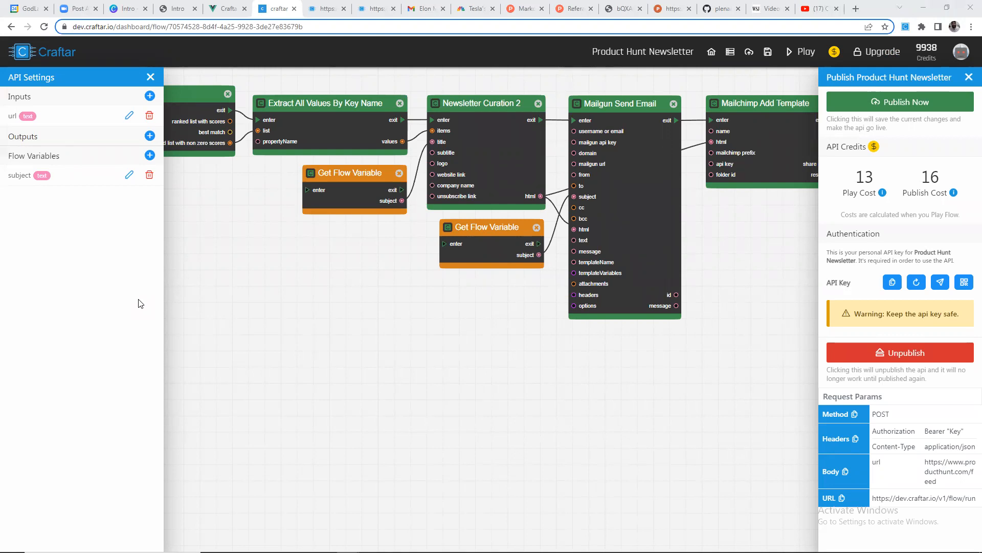
key("XF86AudioRaiseVolume")
key("XF86AudioRaiseVolume")
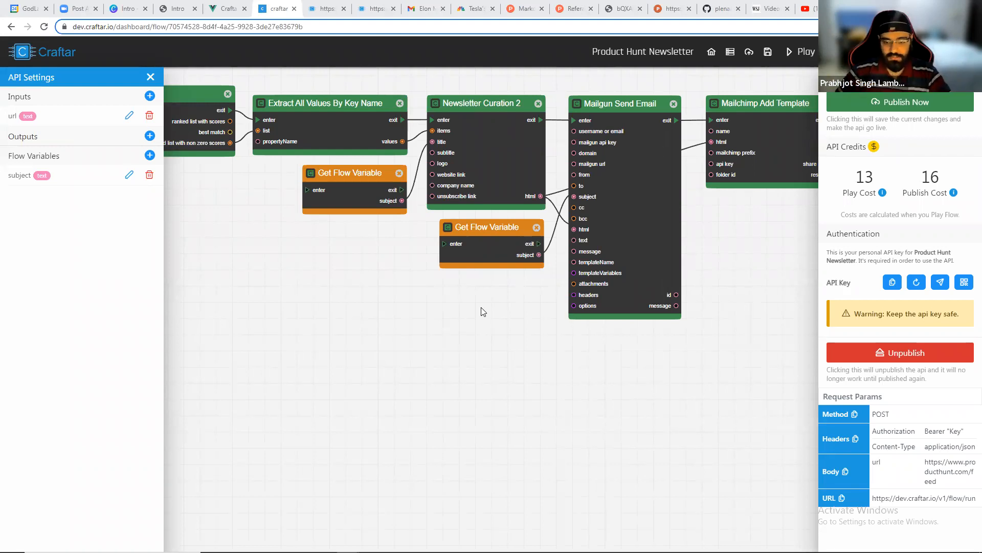
scroll(482, 310, "up", 2)
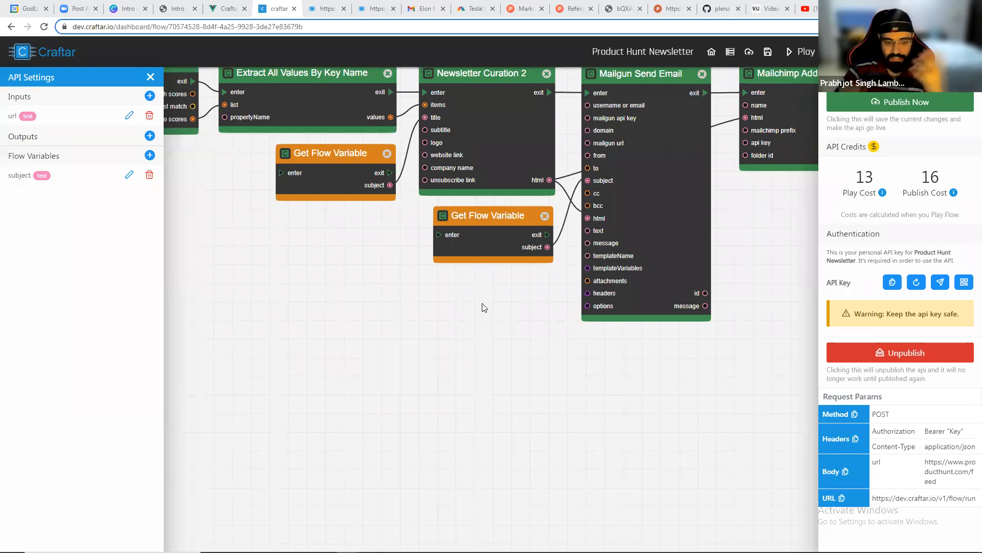